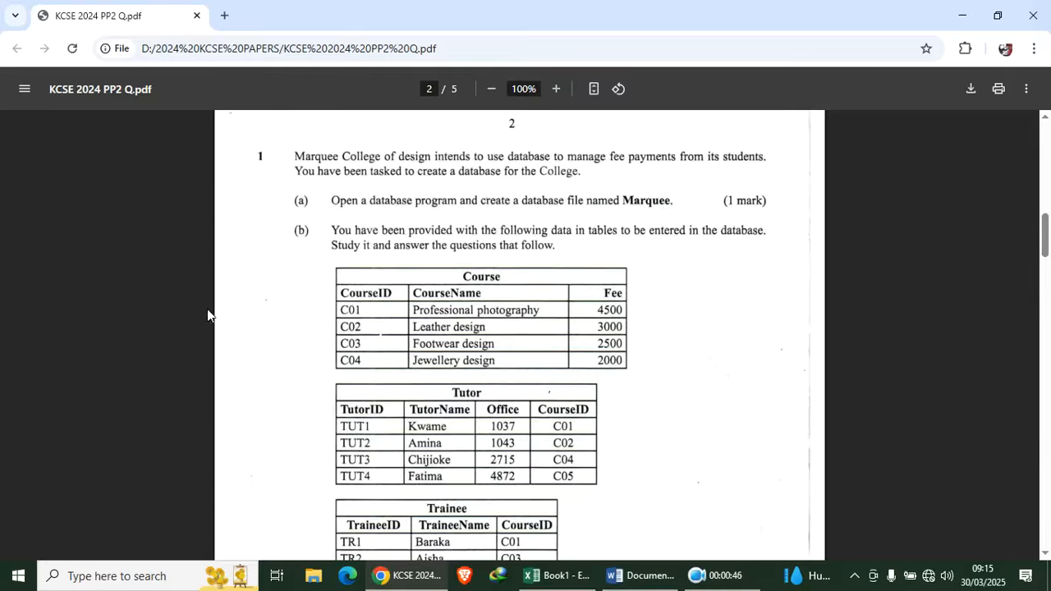
Create a new folder named 001 on the desktop
scroll(312, 296, down, 2)
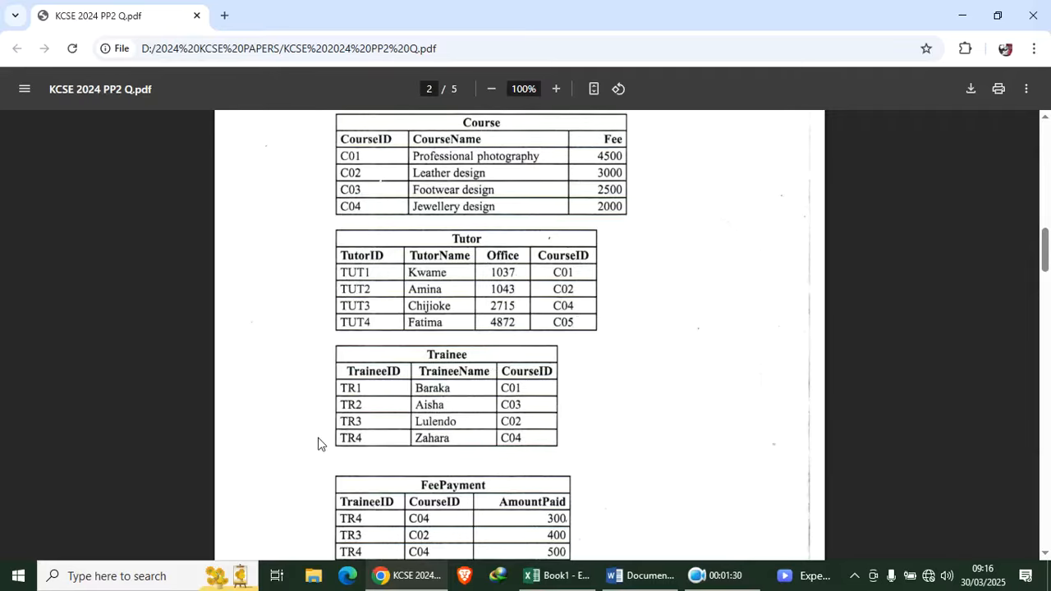
scroll(330, 424, down, 3)
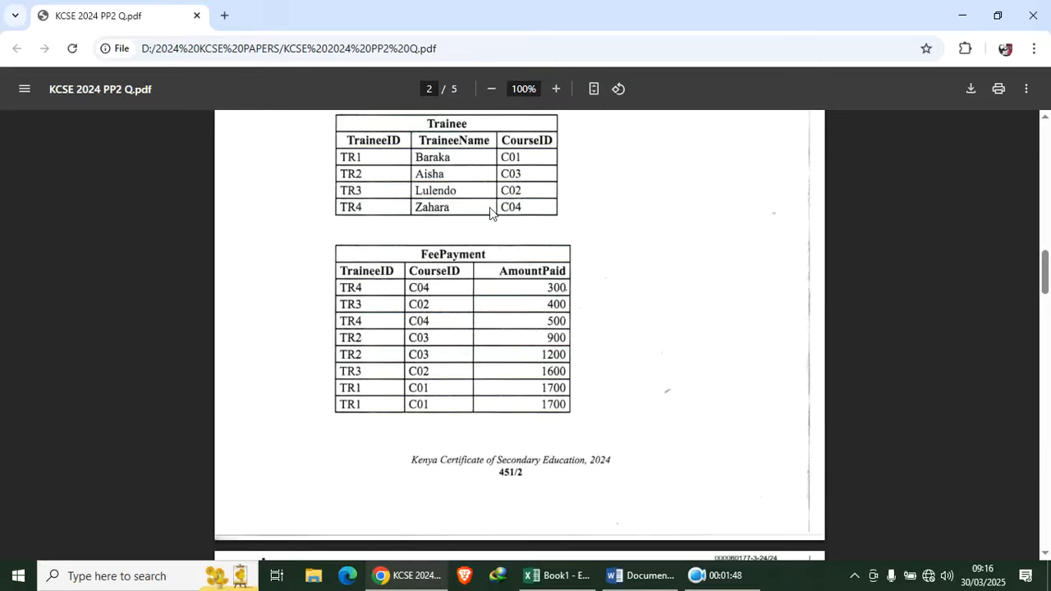
scroll(497, 217, up, 3)
scroll(497, 222, up, 1)
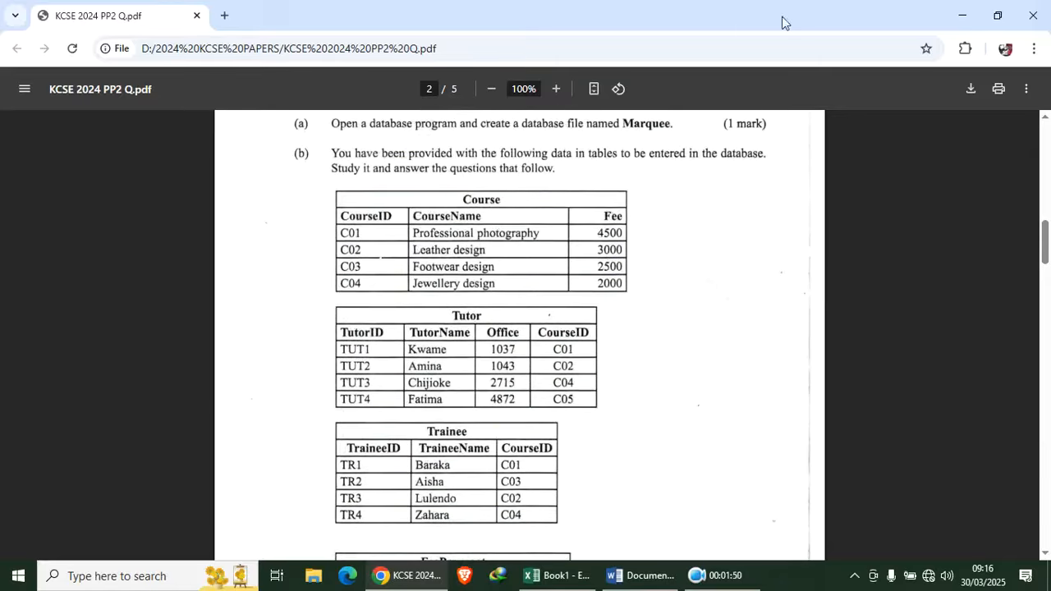
click(961, 15)
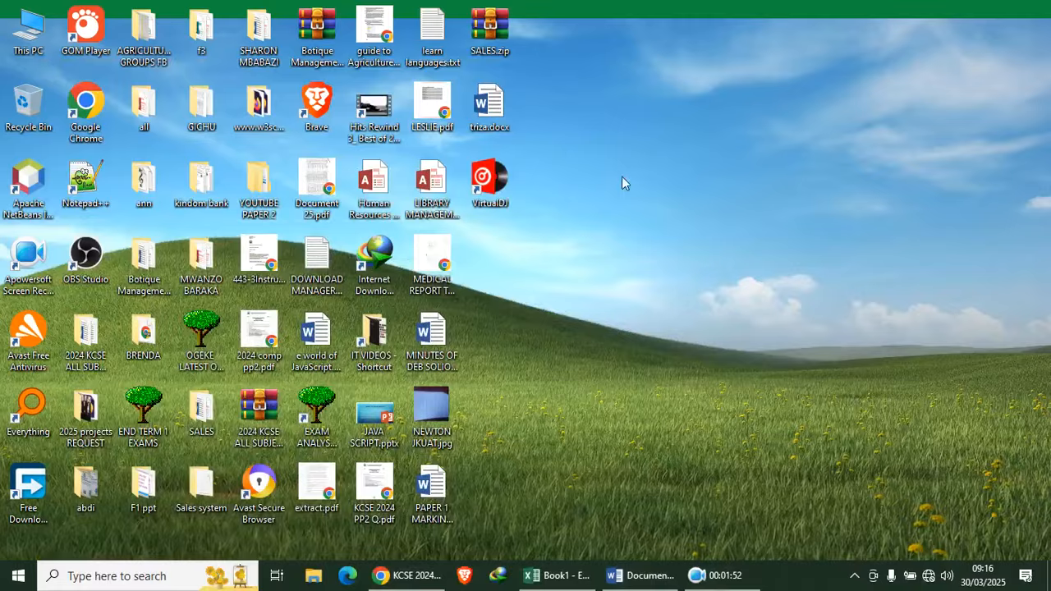
right_click(602, 157)
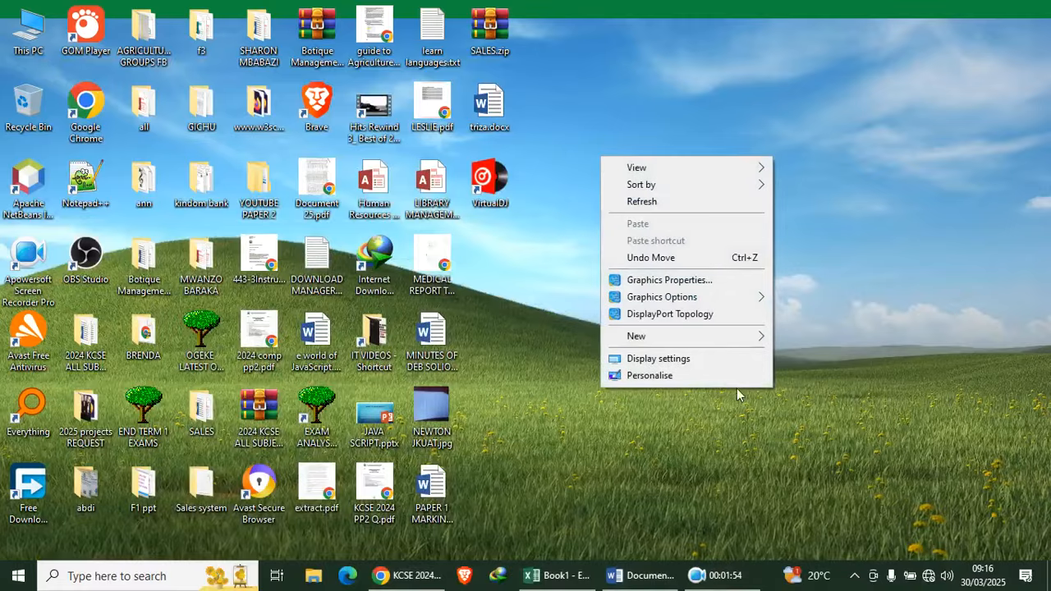
mouse_move(753, 336)
click(812, 336)
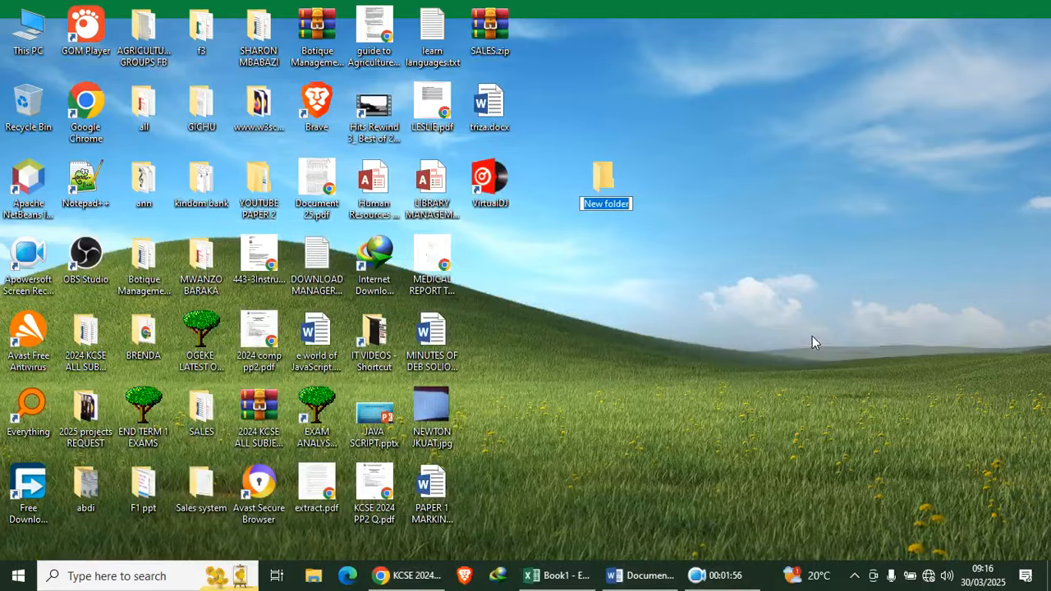
text(001)
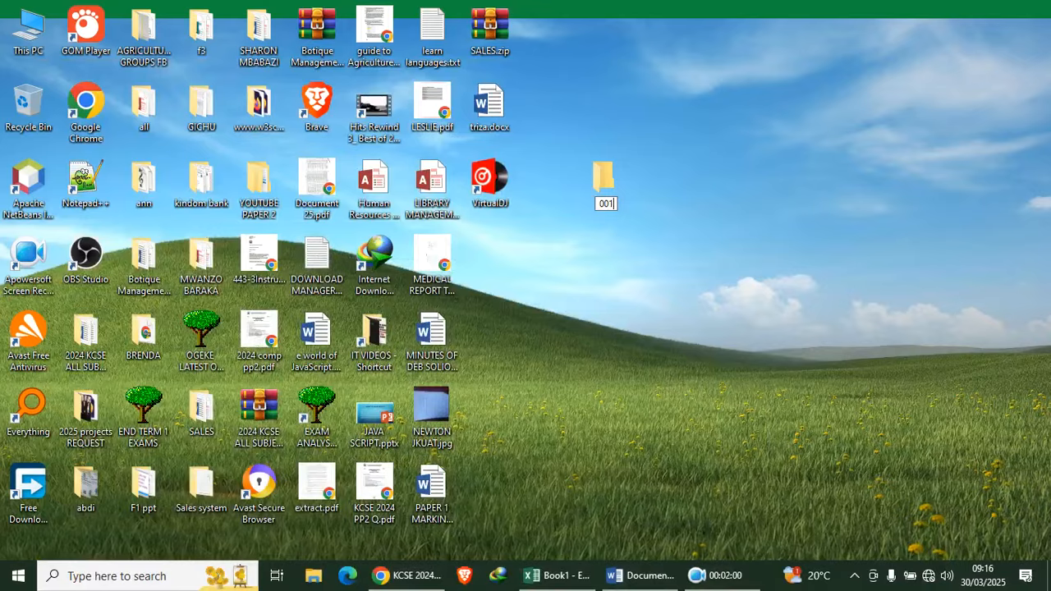
key(Return)
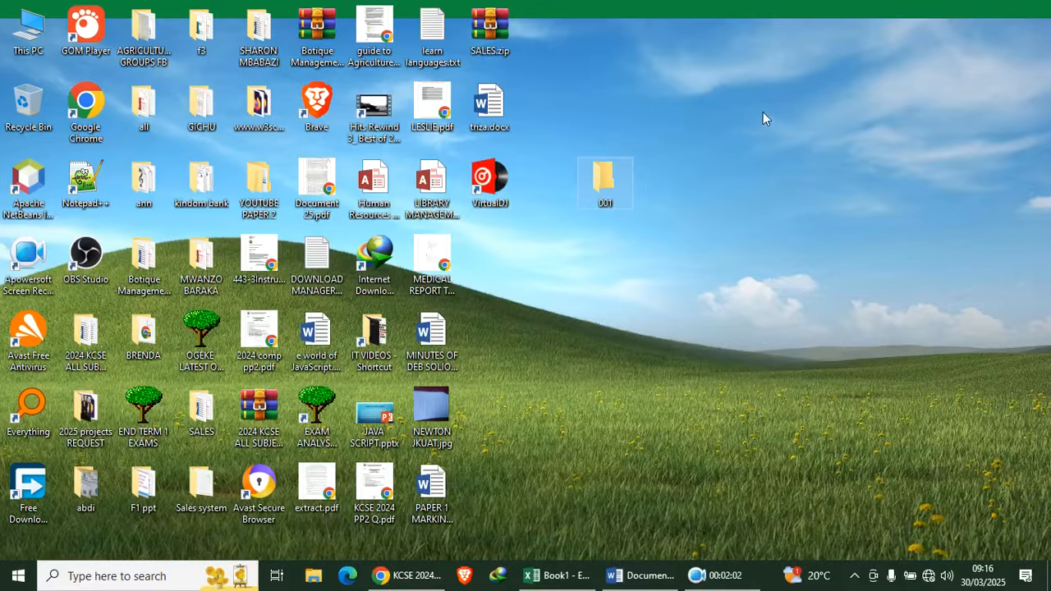
Inside the 001 folder, create a new Access database named Marquee.accdb
double_click(603, 180)
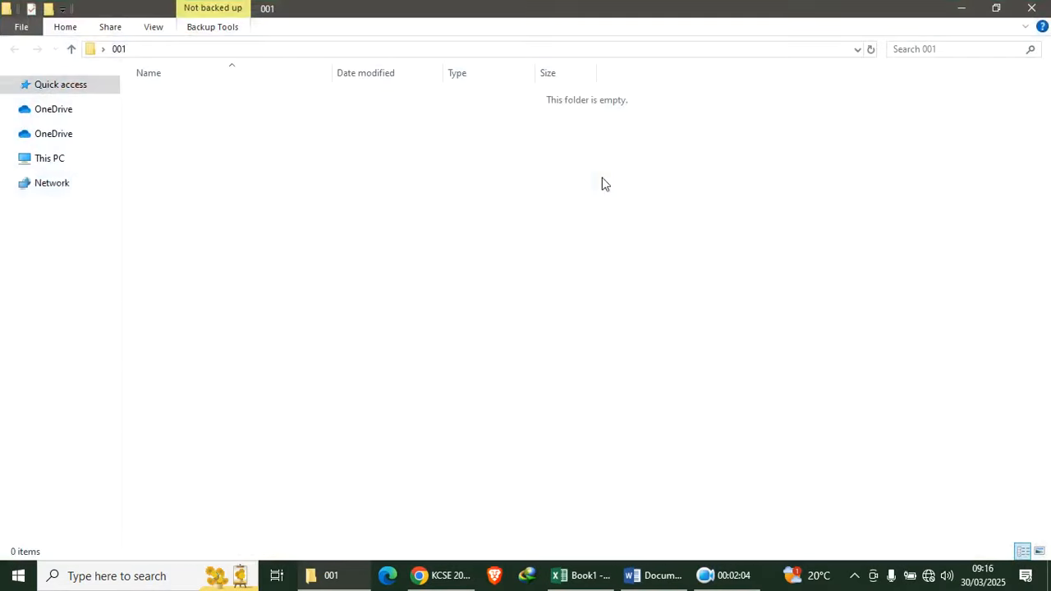
right_click(212, 154)
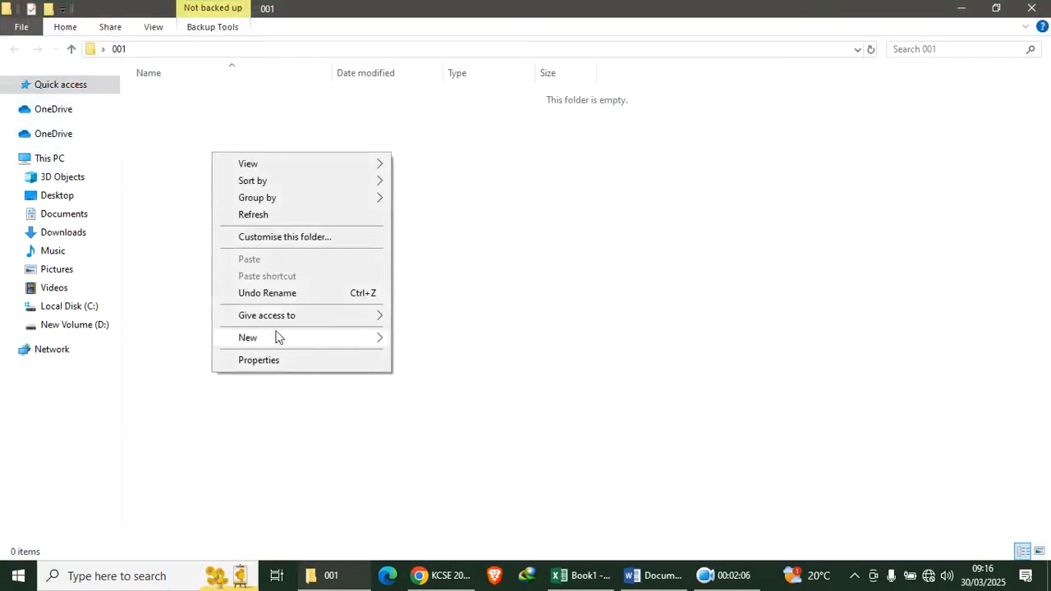
mouse_move(312, 345)
click(451, 378)
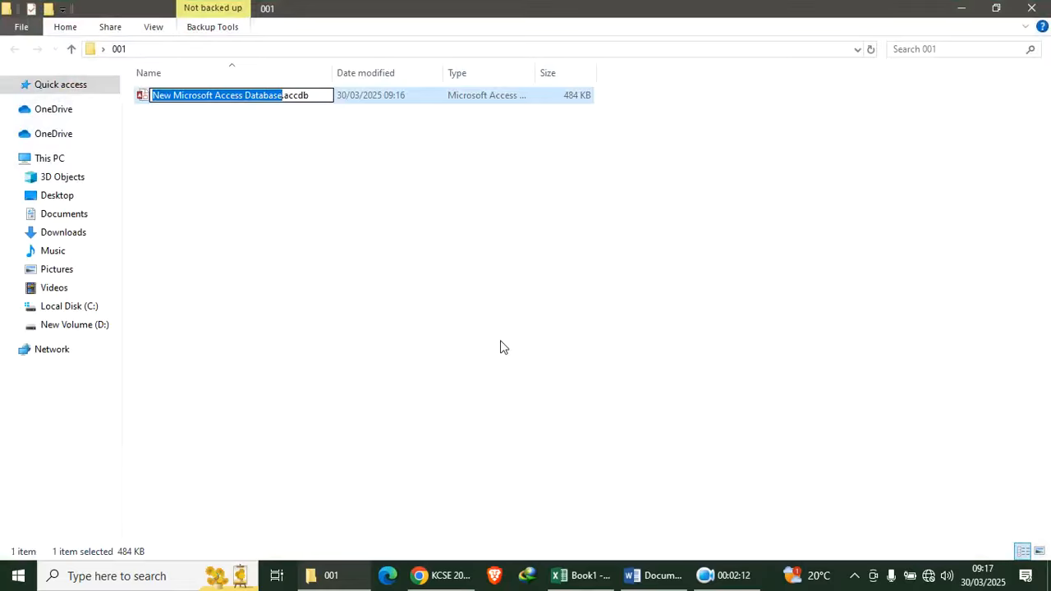
text(Marq)
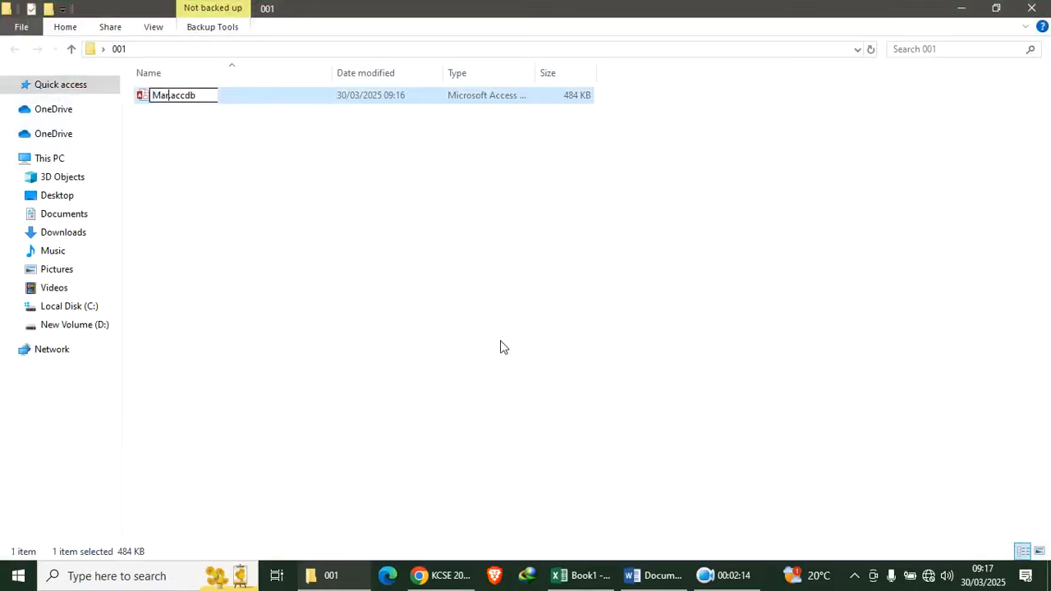
text(uee)
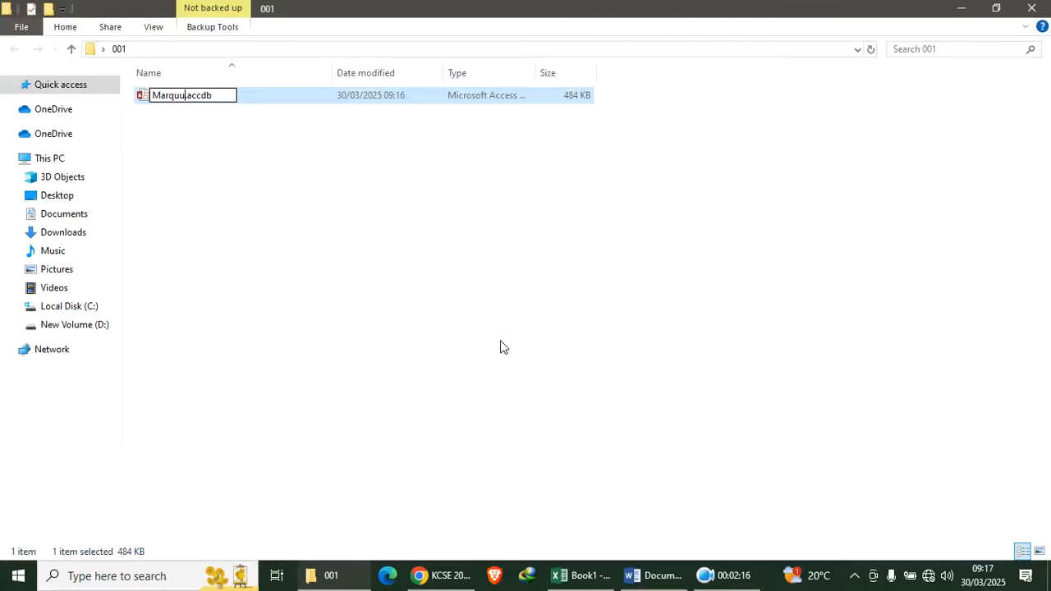
key(Return)
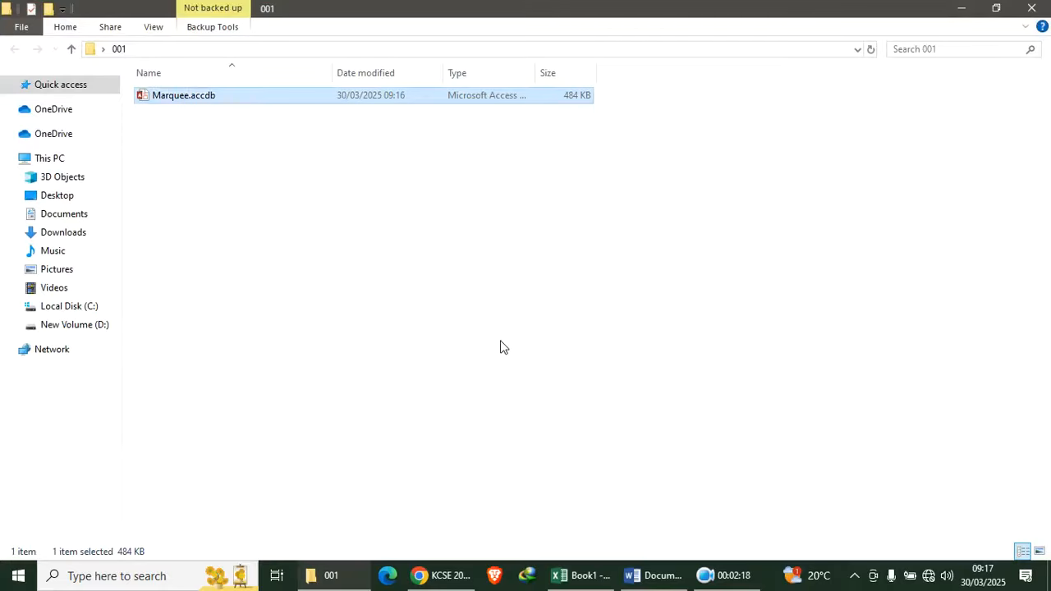
Open Marquee.accdb in Access and enable its content
double_click(185, 97)
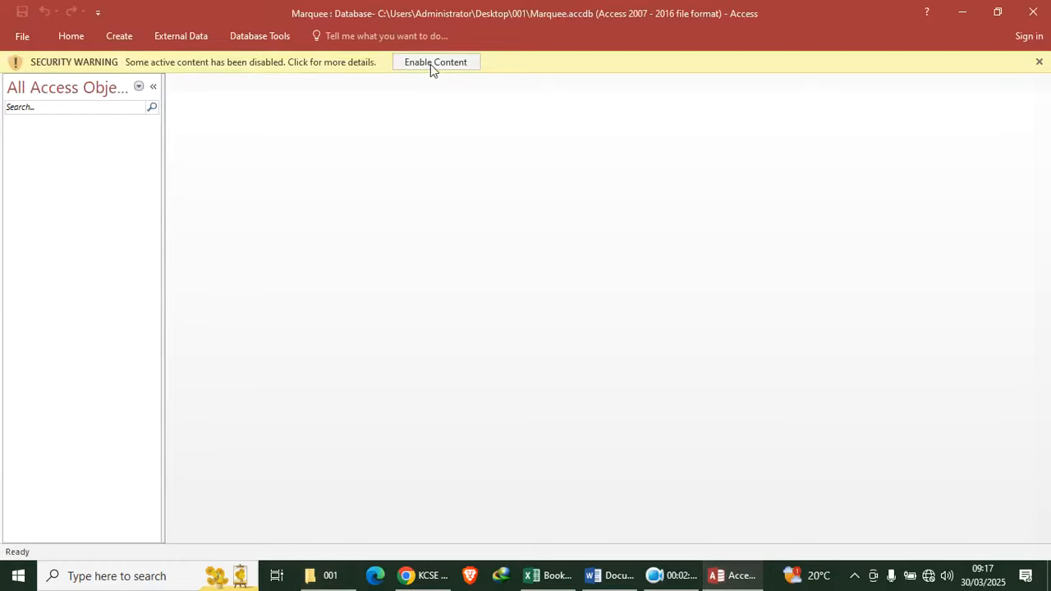
click(430, 64)
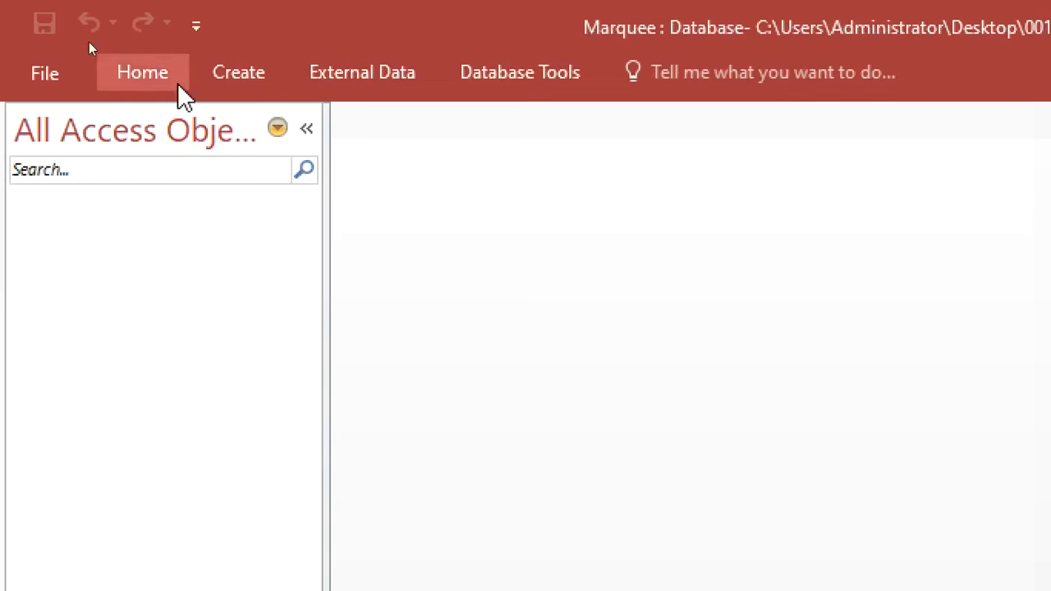
click(178, 83)
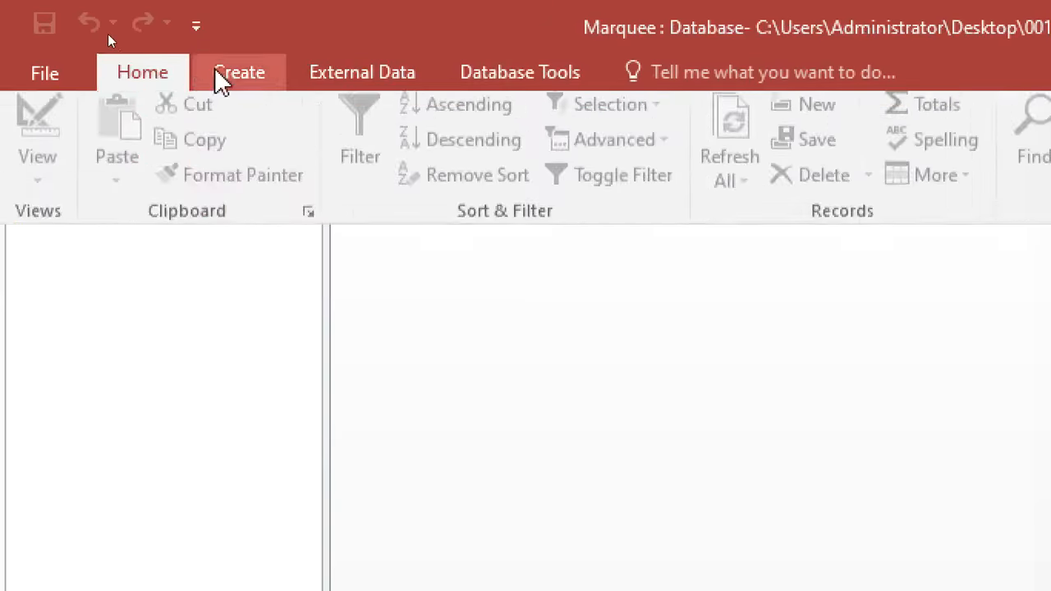
click(216, 79)
Start a new table design with CourseID as a Short Text primary key
click(215, 200)
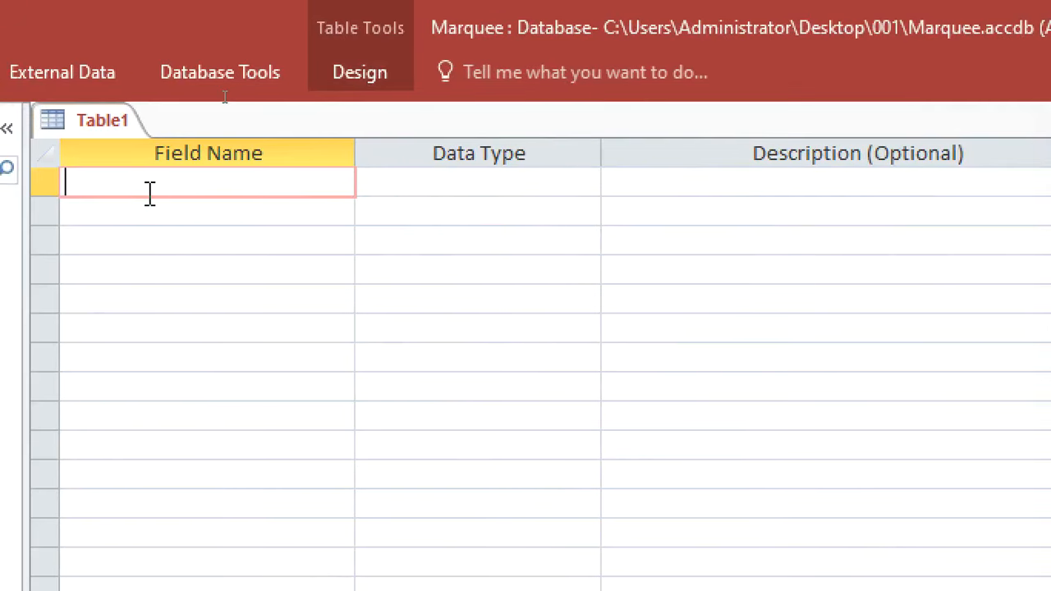
text(CourseID)
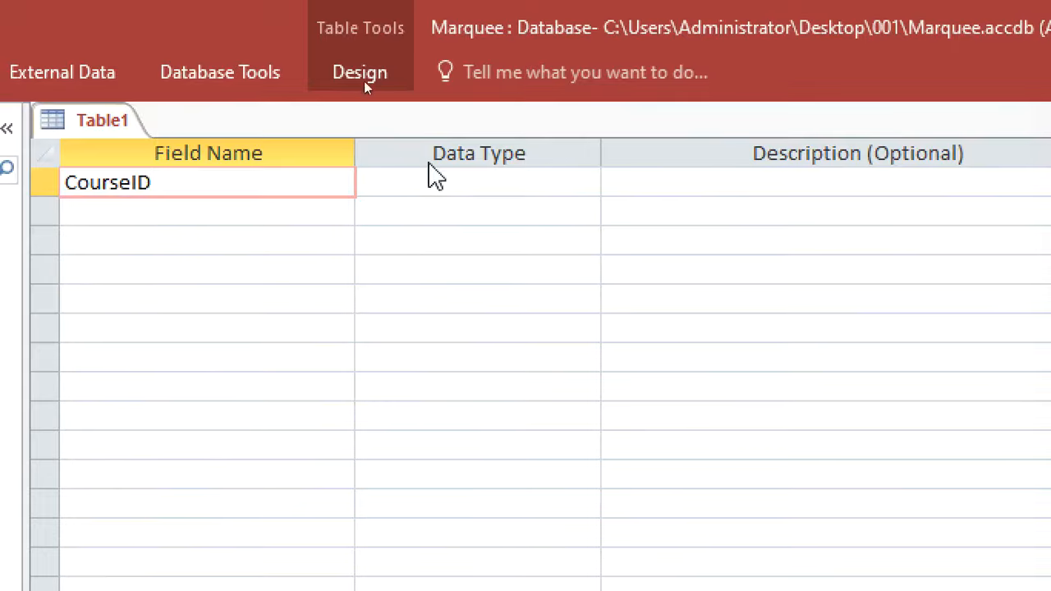
click(439, 180)
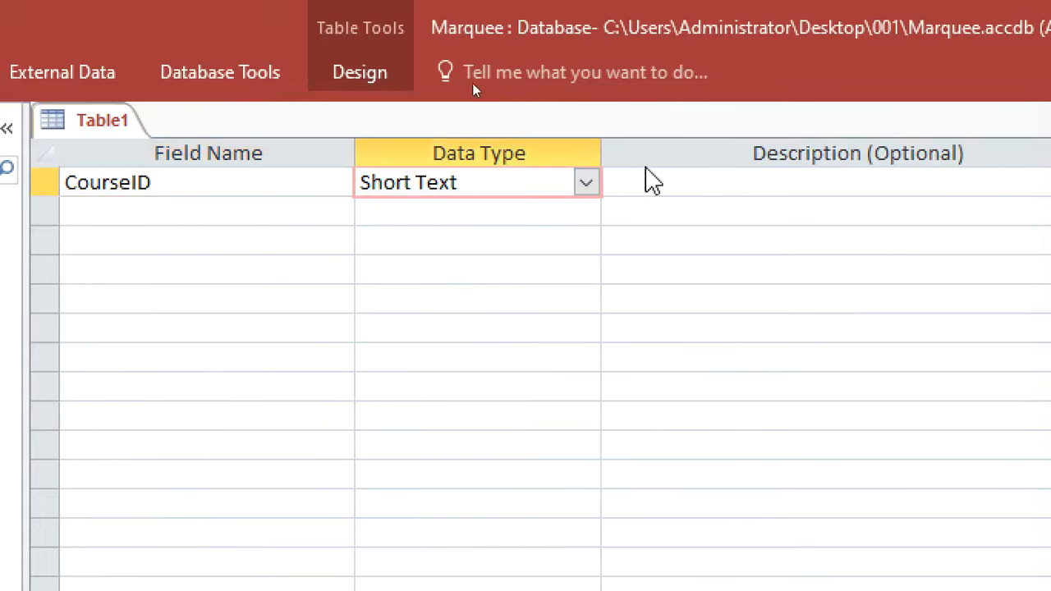
right_click(642, 186)
click(701, 209)
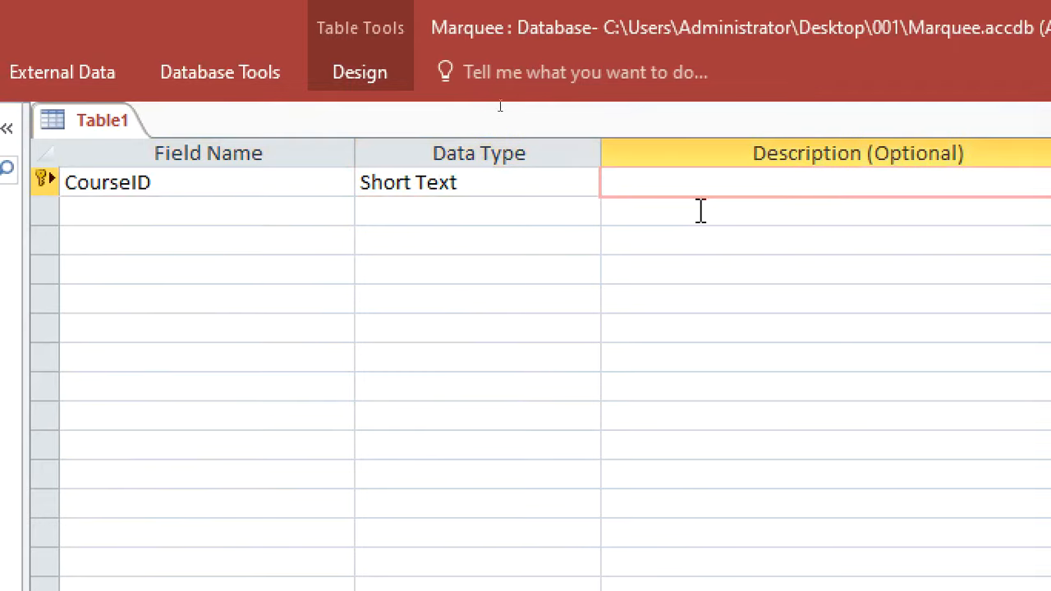
Add a CourseName field (Short Text) and a Fee field (Currency)
click(226, 212)
text(CourseName)
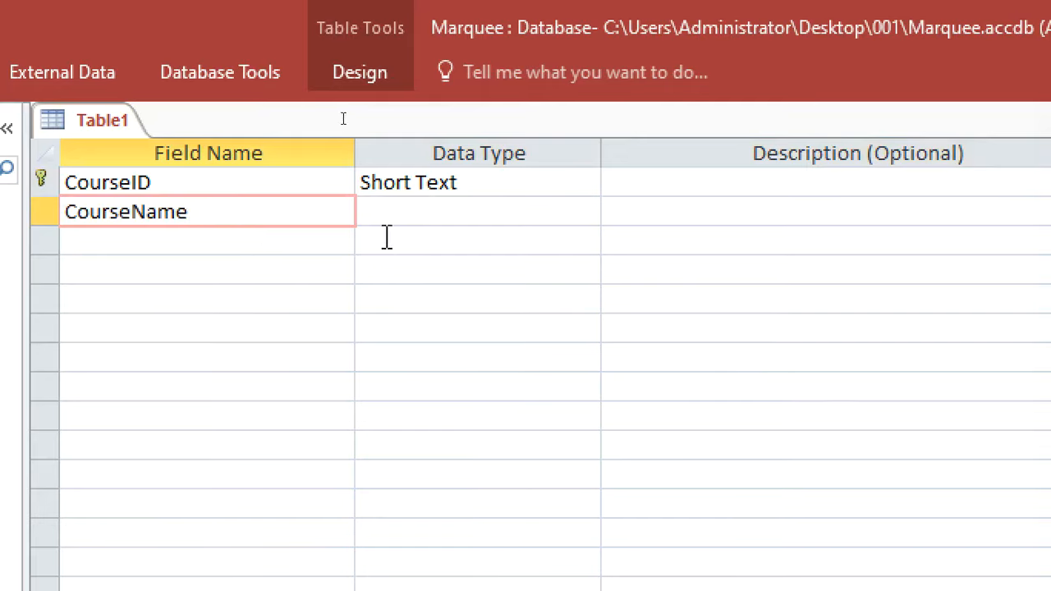
click(398, 210)
click(238, 237)
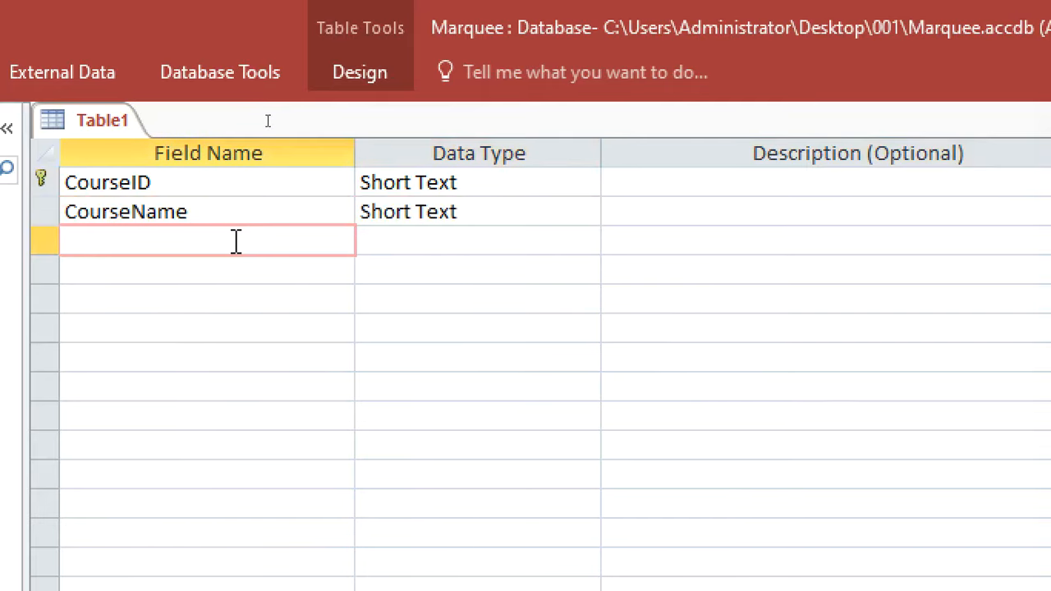
text(Fee)
click(385, 243)
text(currency)
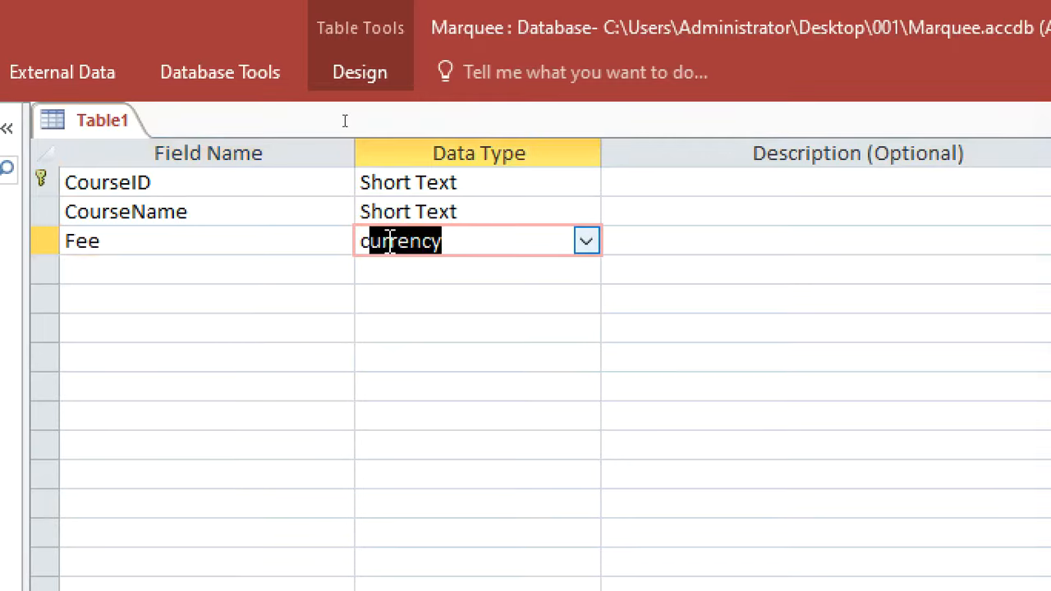
click(634, 247)
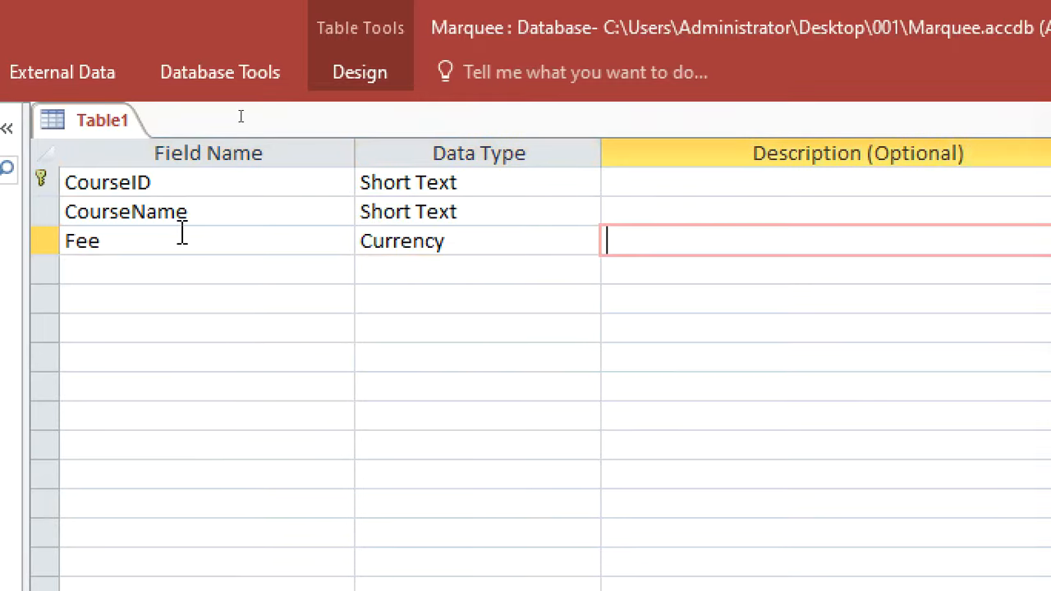
Save the table as Course, dismissing the download manager warning
right_click(87, 125)
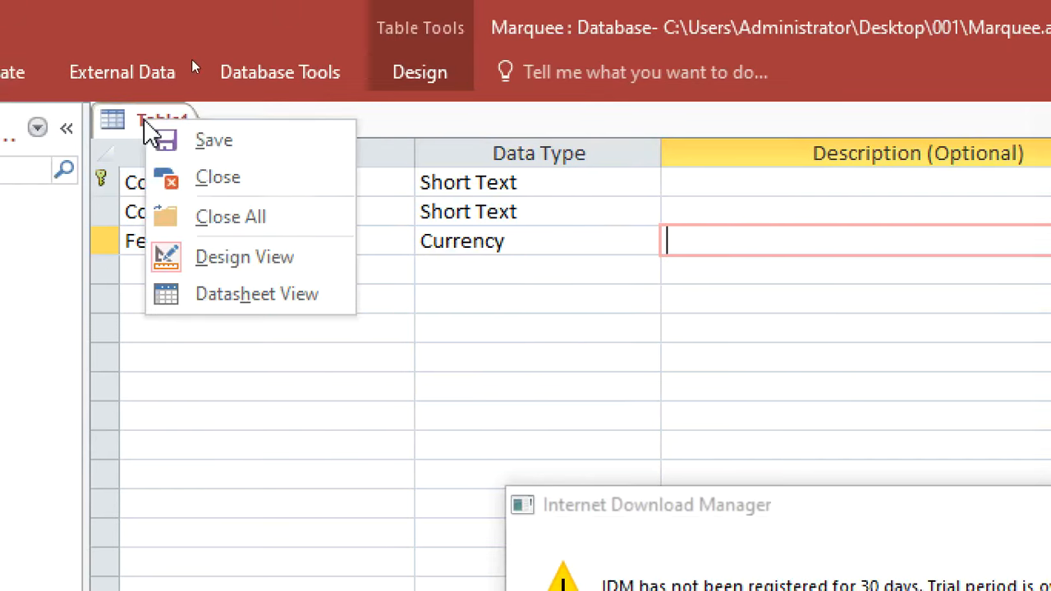
click(206, 141)
drag(641, 331, 299, 271)
drag(604, 498, 318, 460)
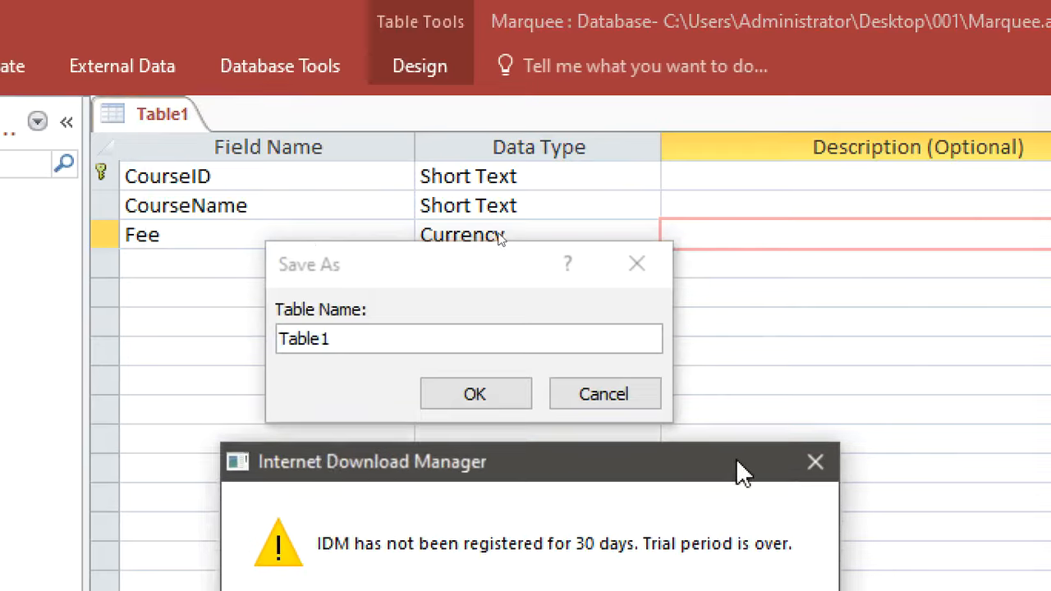
click(821, 464)
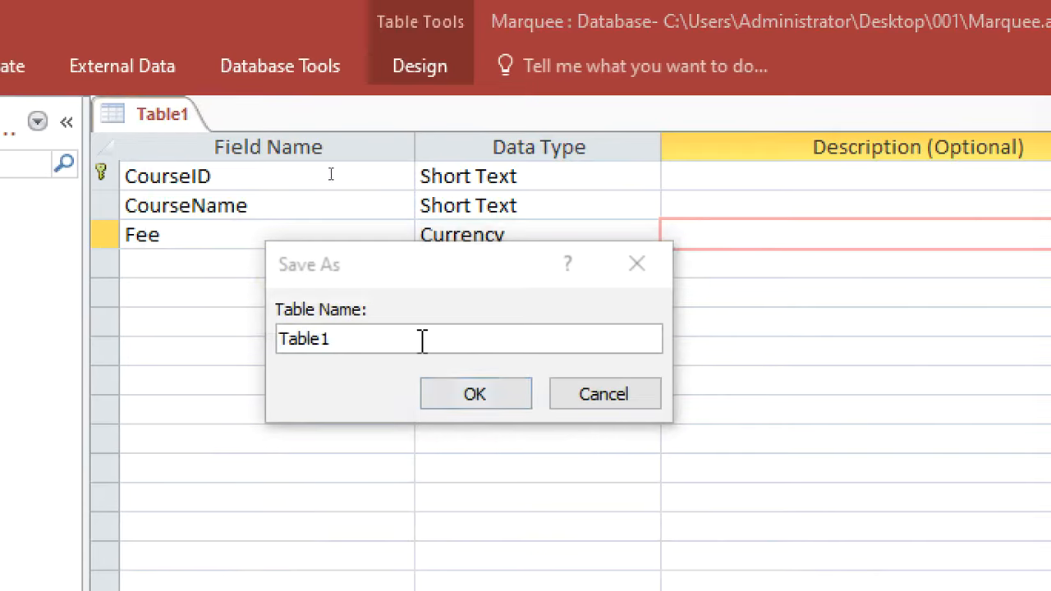
click(279, 344)
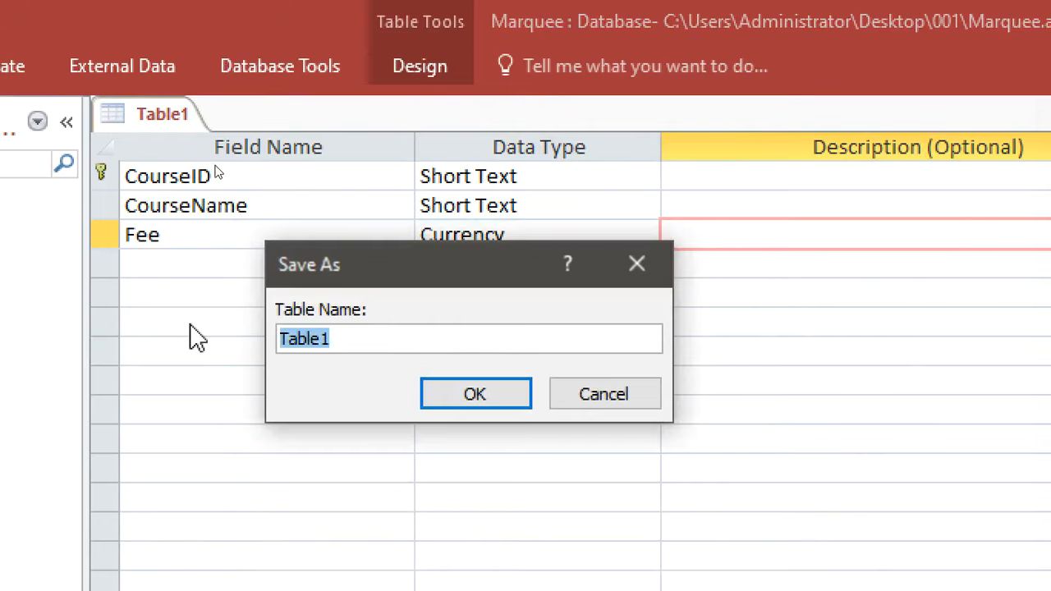
text(Course)
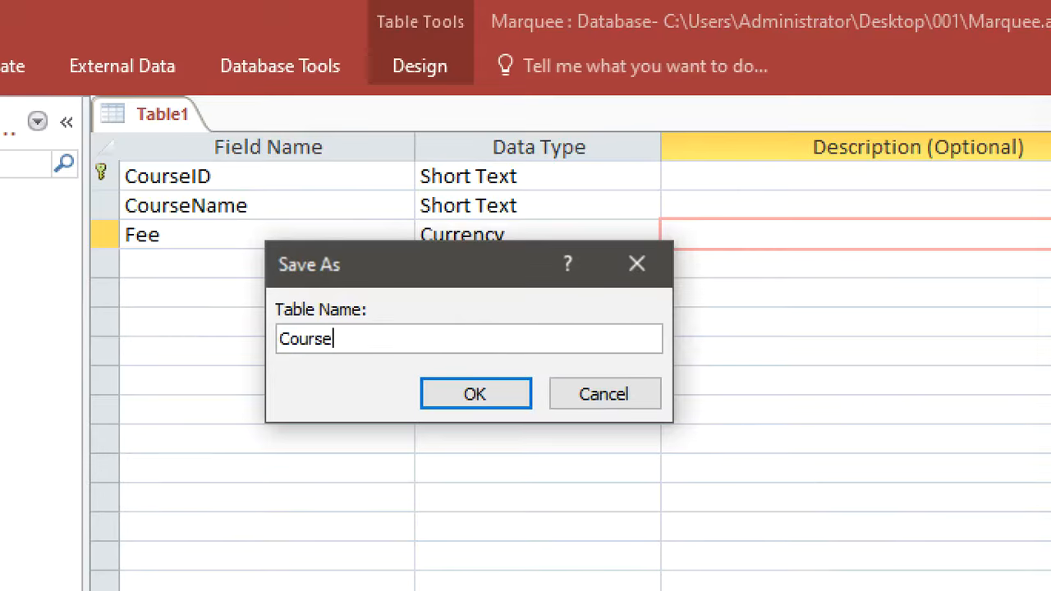
key(Return)
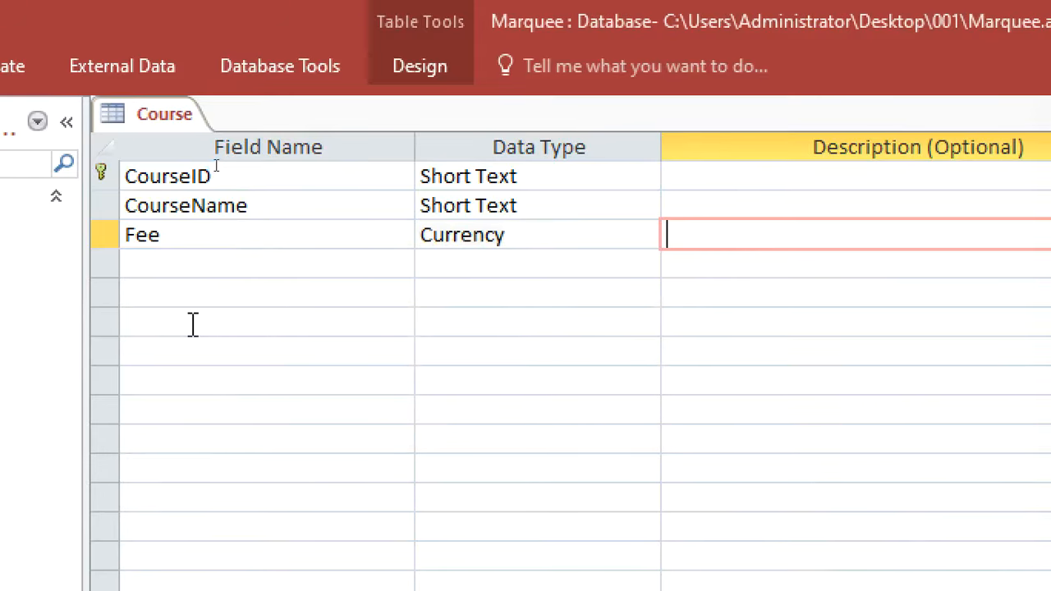
right_click(140, 115)
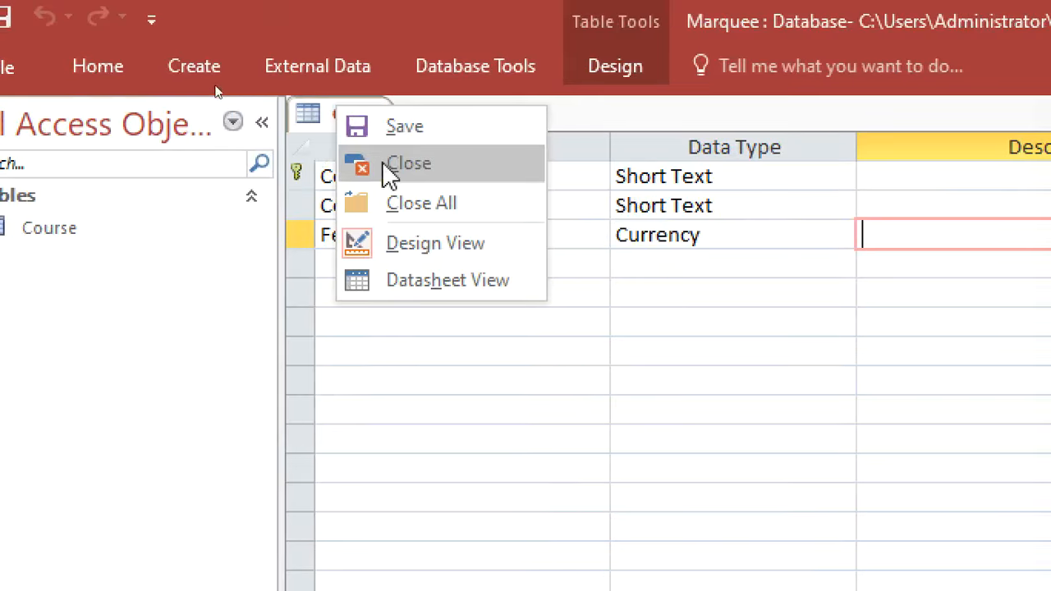
Close all tables and start a new table design with TutorID as primary key
click(421, 205)
click(192, 73)
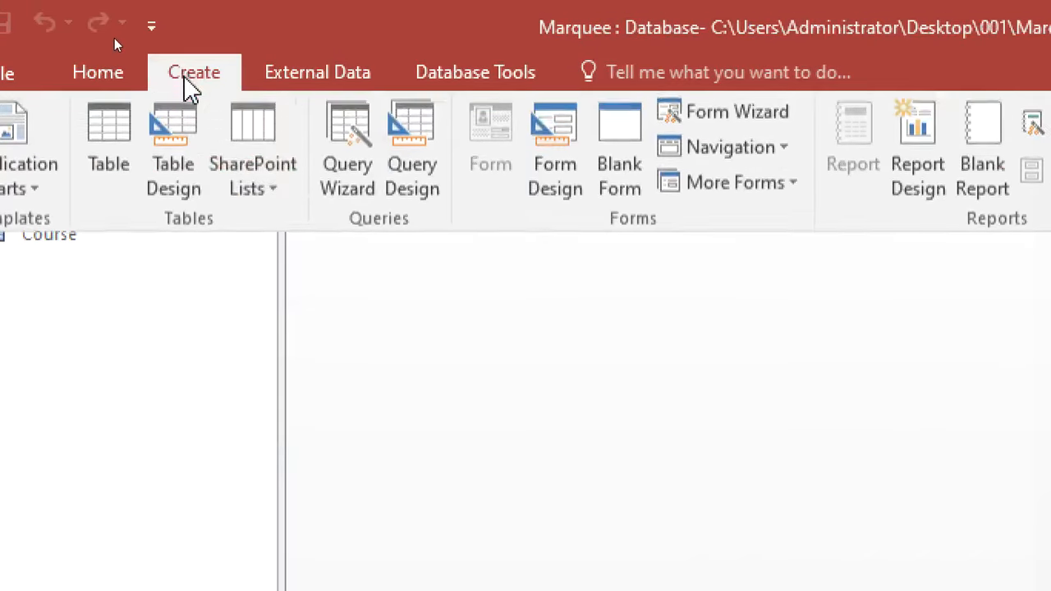
click(158, 157)
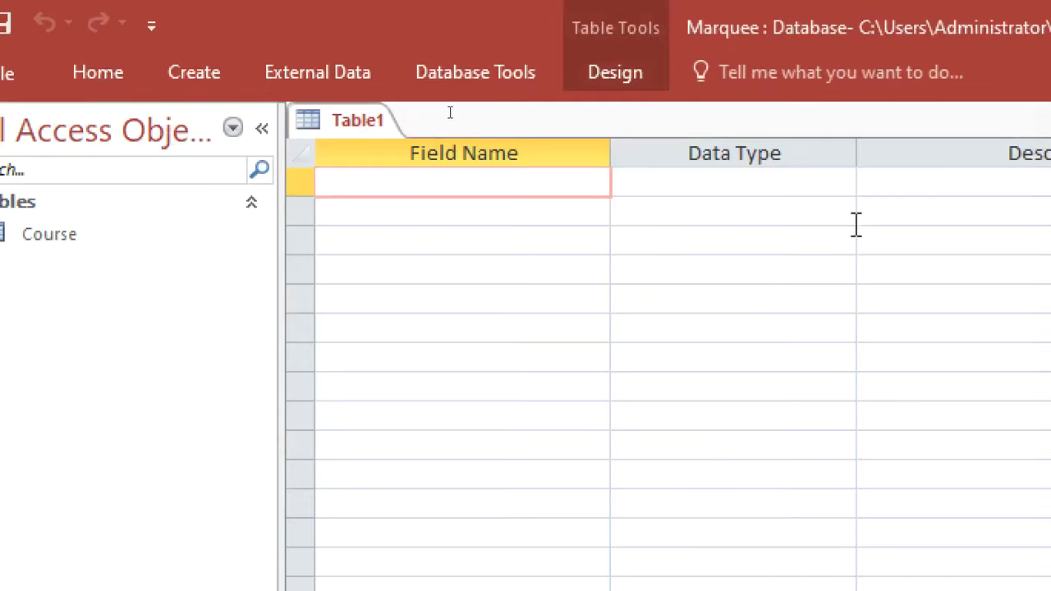
text(T)
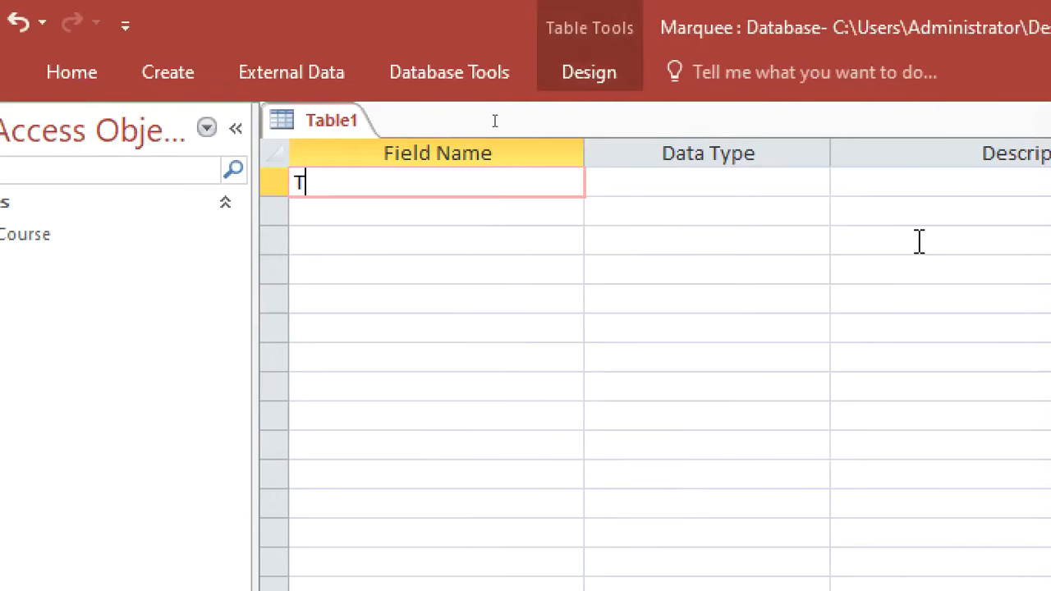
text(utorId)
key(BackSpace)
text(D)
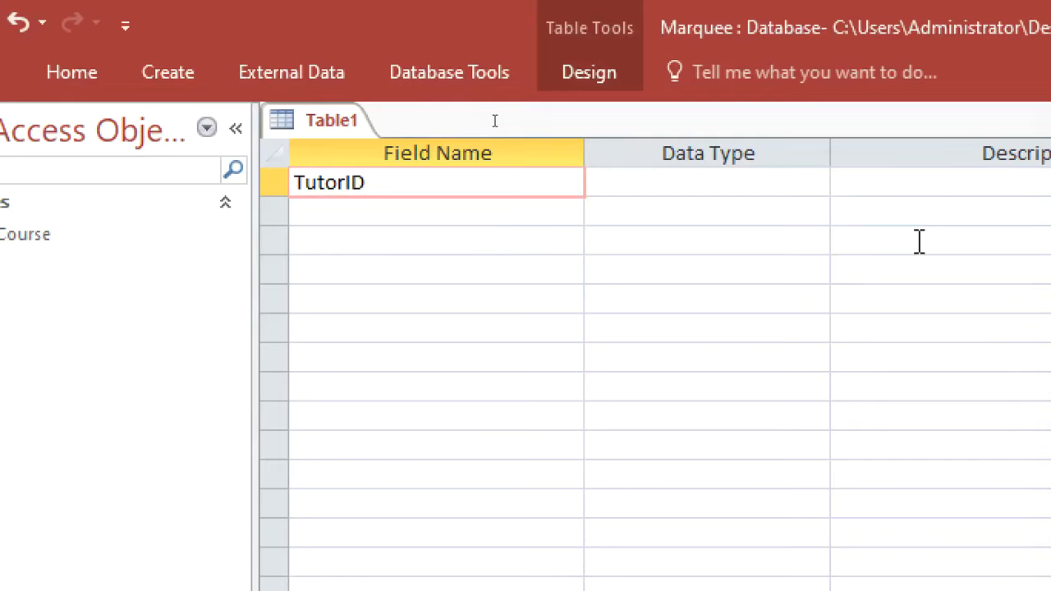
click(728, 180)
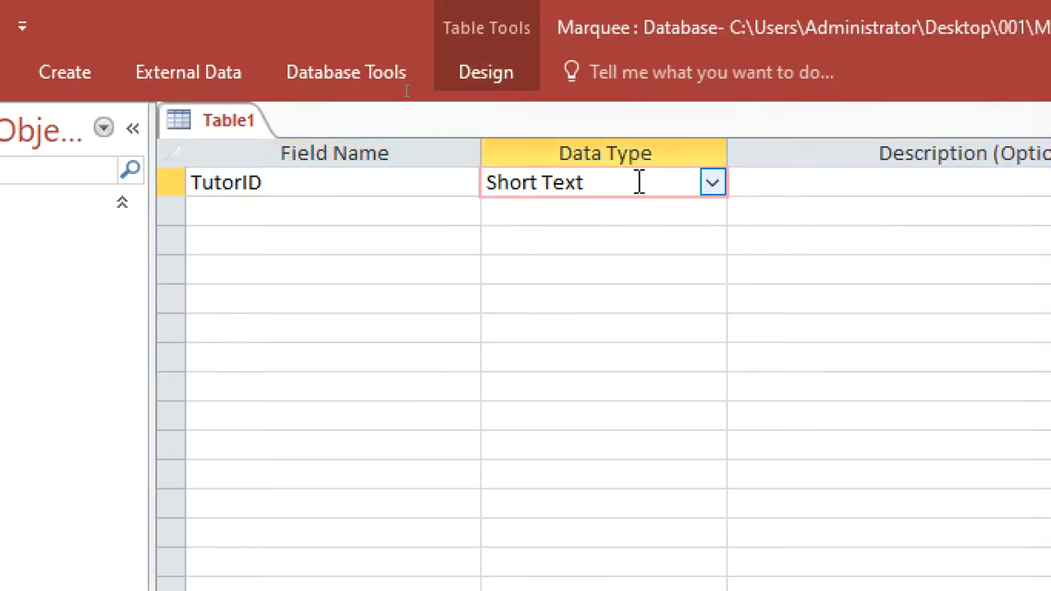
right_click(639, 182)
click(698, 198)
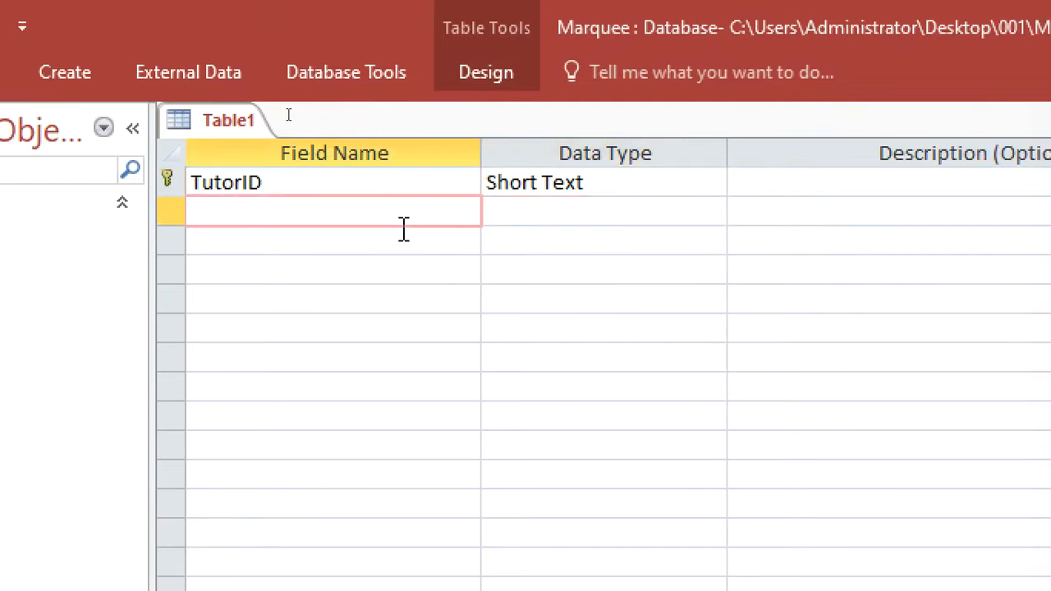
Add the TutorName and Office fields
text(T)
text(y)
key(BackSpace)
text(uto)
text(r)
text(Nme)
key(BackSpace)
key(BackSpace)
text(ame)
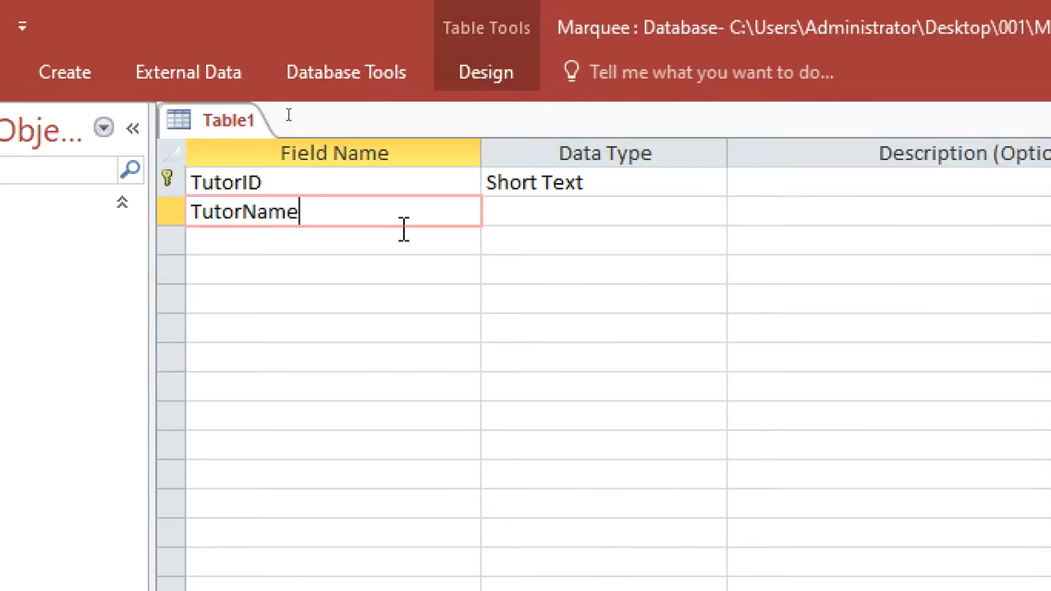
click(404, 230)
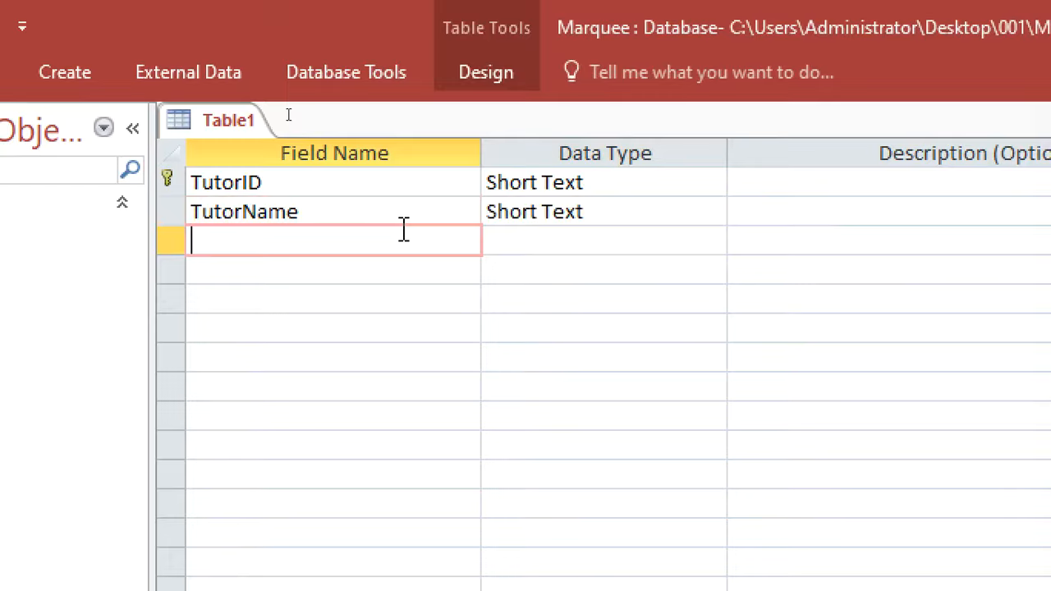
text(Office)
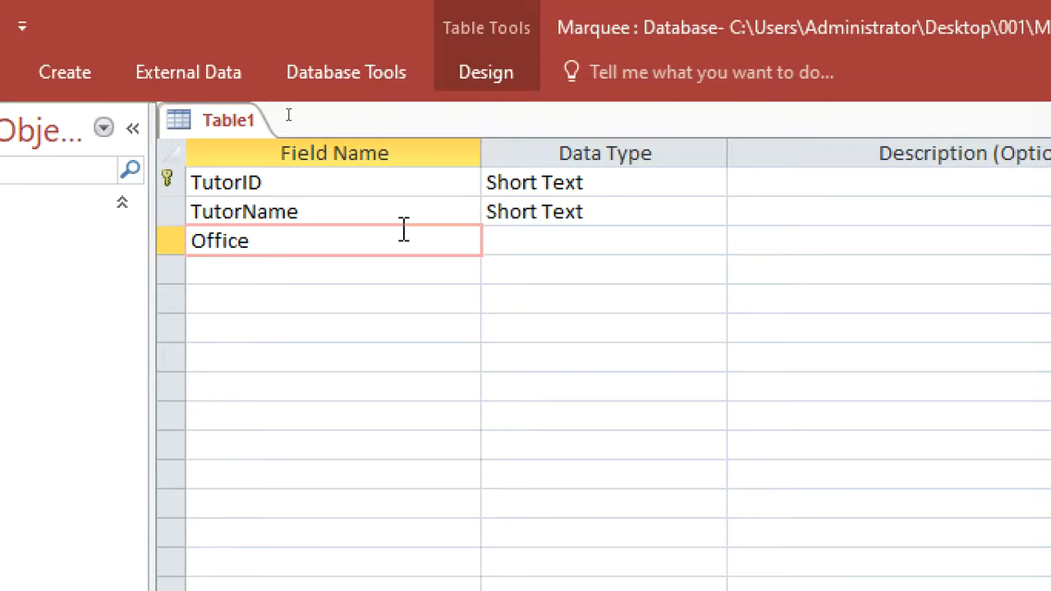
key(Down)
Add a CourseID Short Text field with the description FK
text(C)
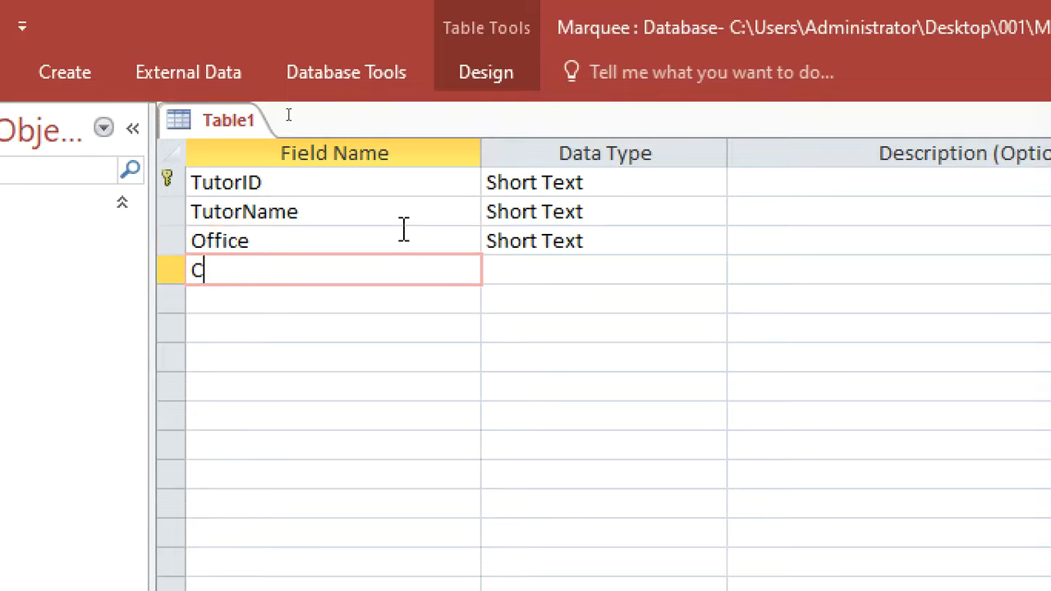
text(ou)
key(BackSpace)
text(ourseID)
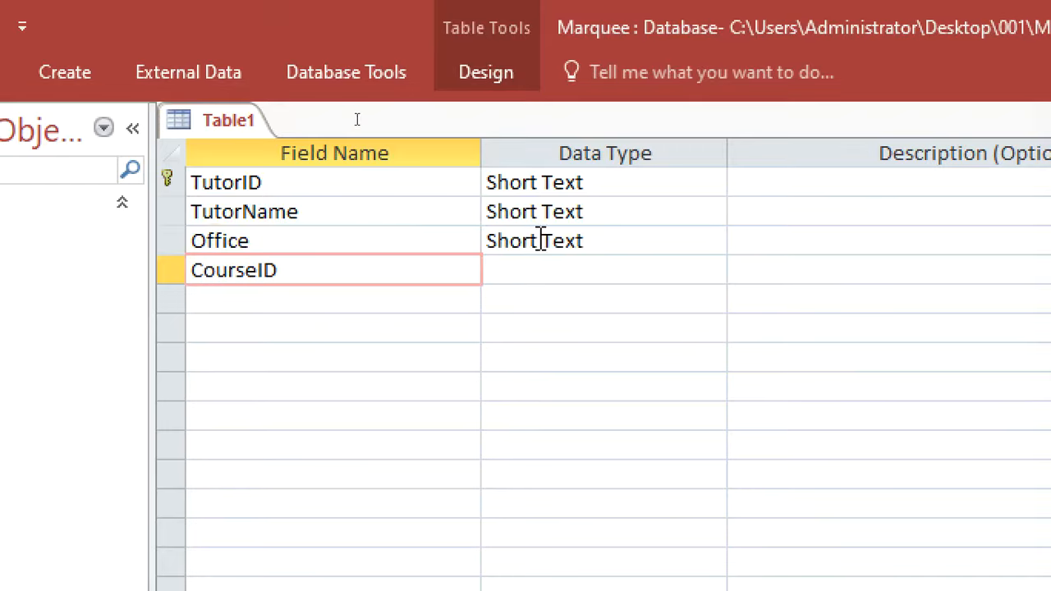
click(565, 268)
click(761, 268)
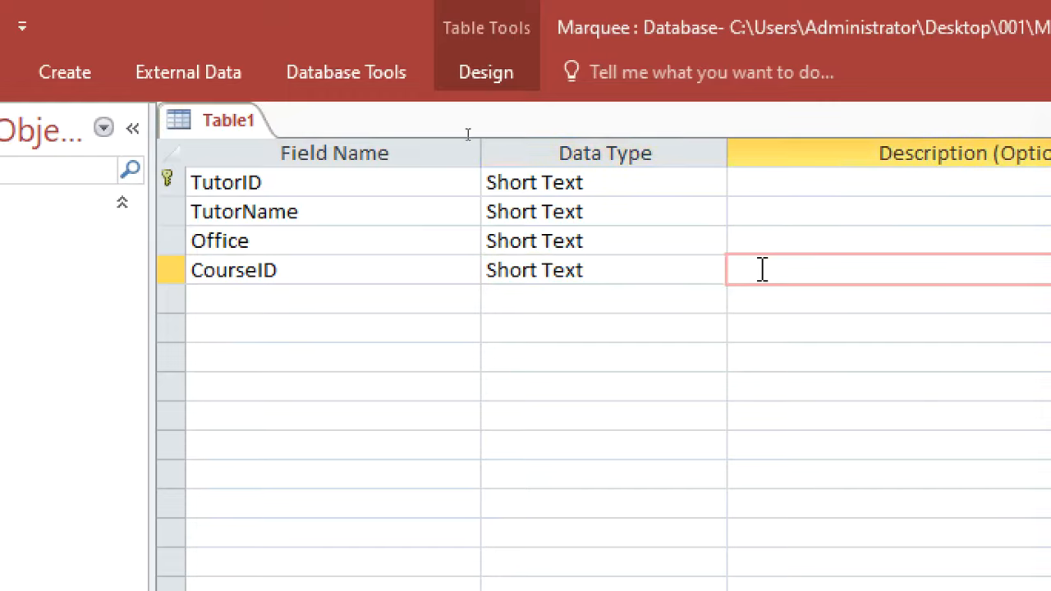
text(FK)
Save the new table as Tutor
right_click(222, 115)
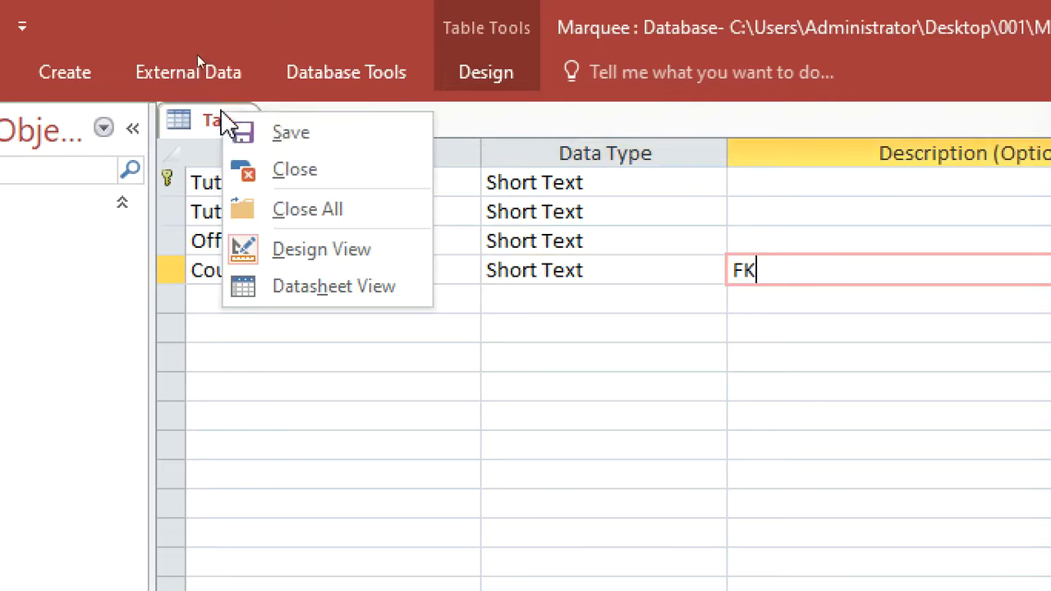
click(283, 134)
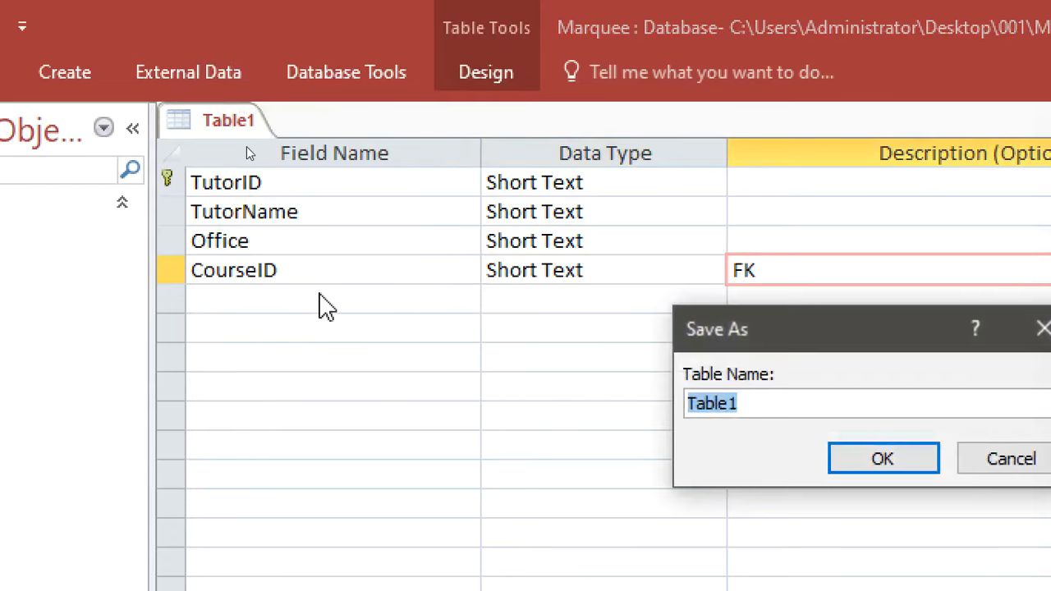
text(tUTR)
key(BackSpace)
key(BackSpace)
key(BackSpace)
key(BackSpace)
text(TU)
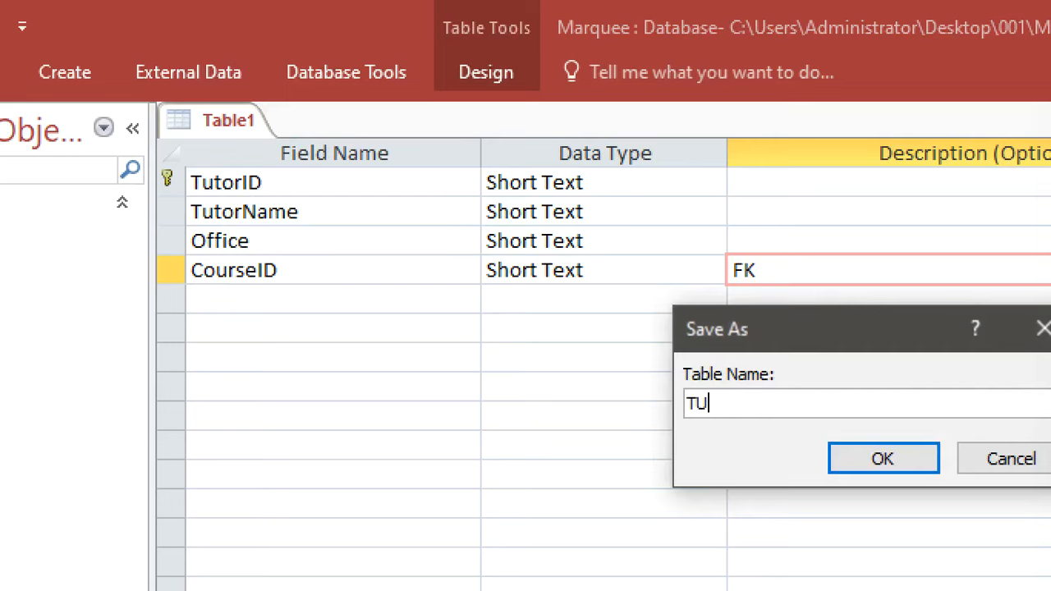
key(BackSpace)
text(t)
key(BackSpace)
text(utor)
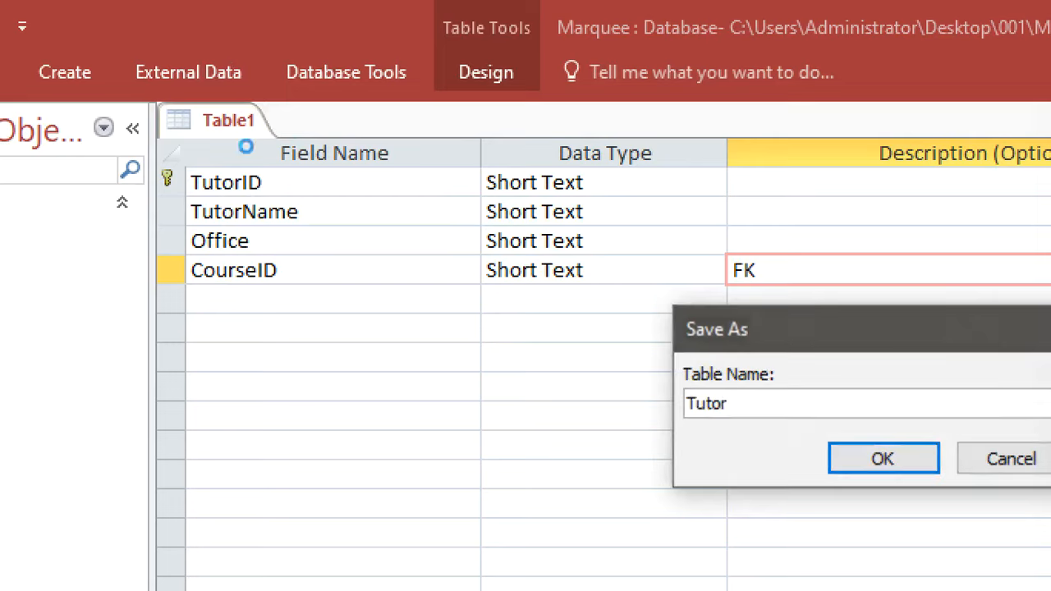
key(Return)
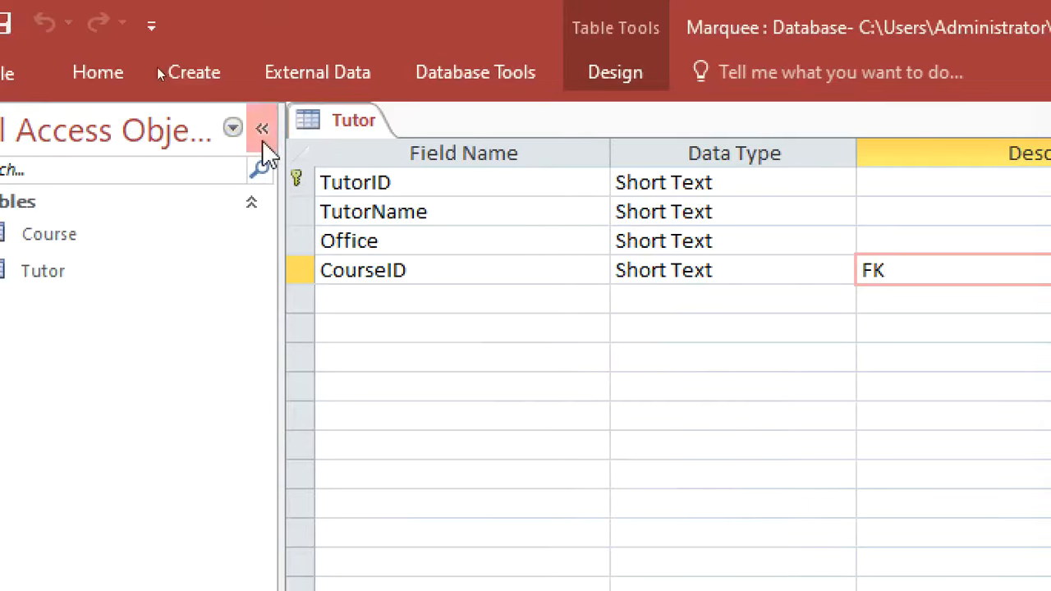
right_click(302, 113)
click(373, 144)
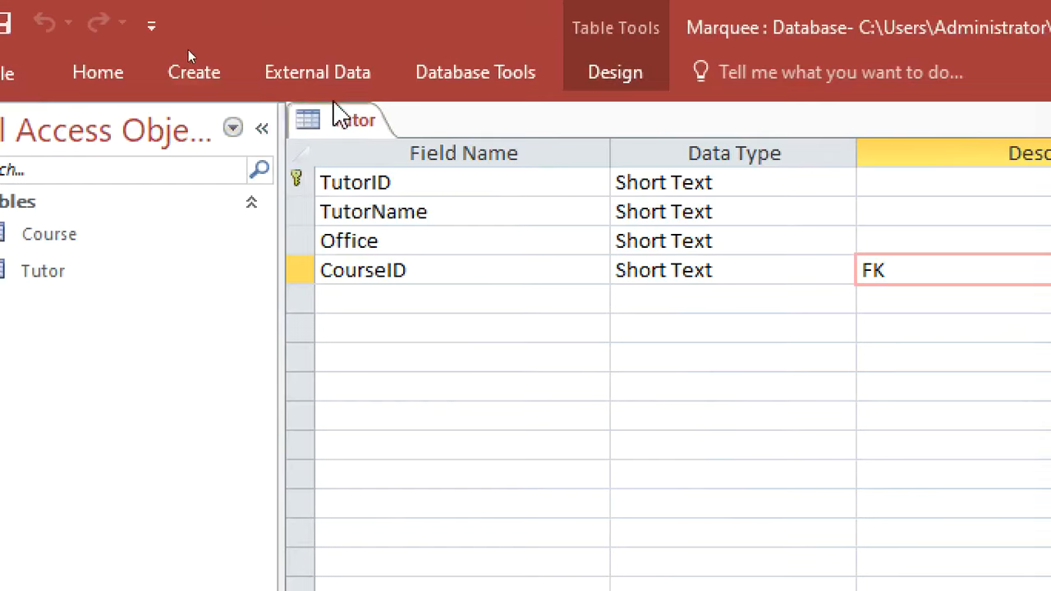
right_click(335, 123)
Close all tables and start a new table design with TraineeID as primary key
click(391, 215)
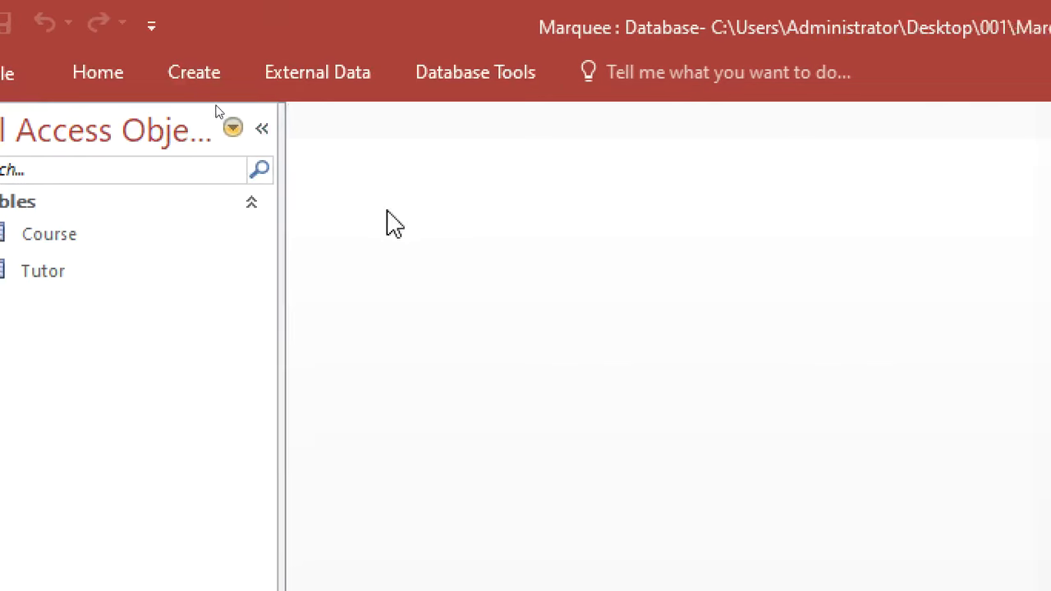
click(192, 72)
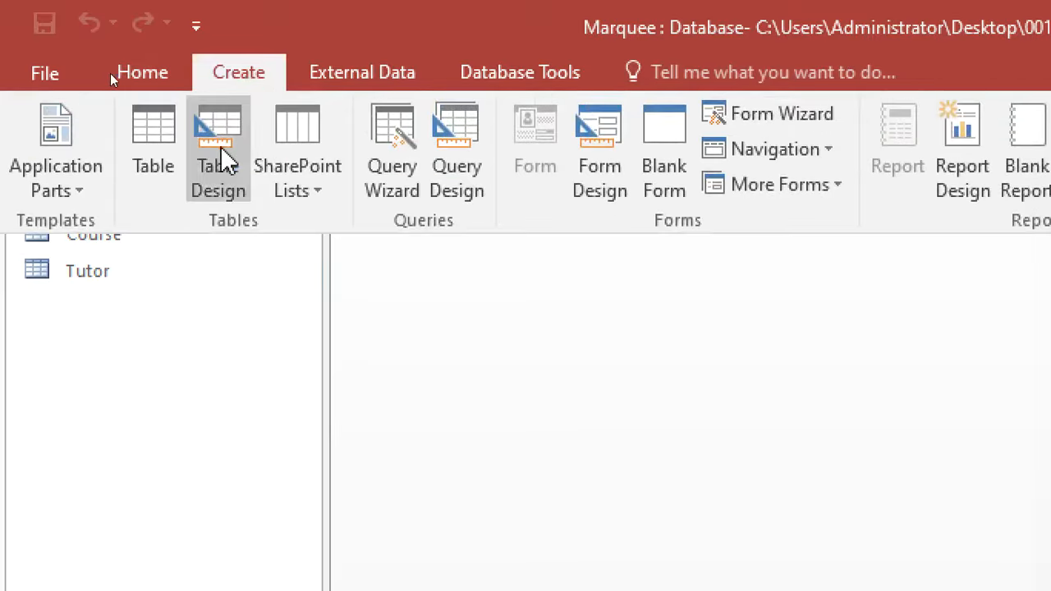
click(221, 156)
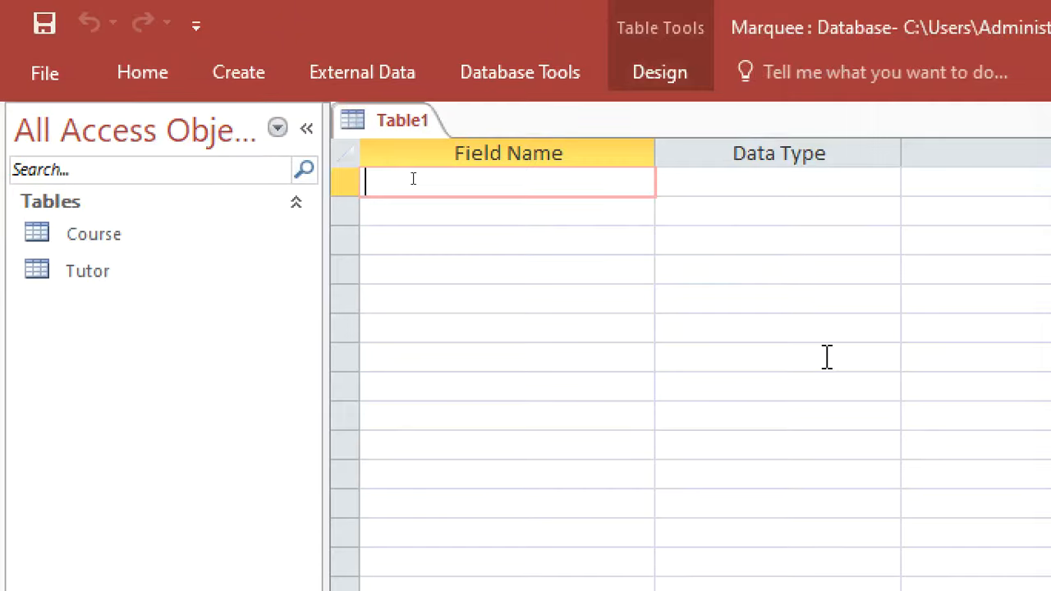
text(Trai)
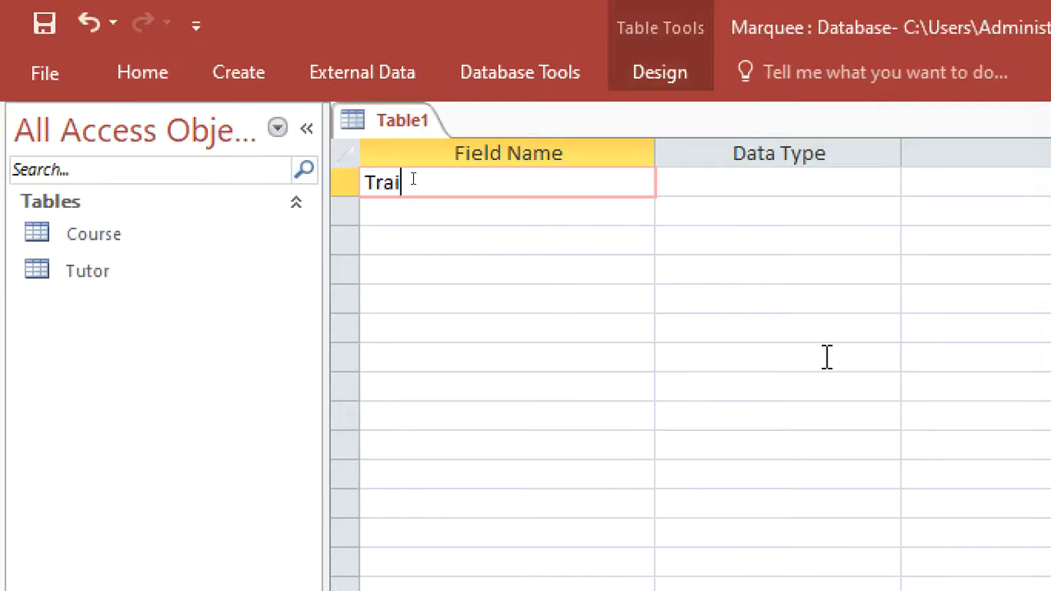
text(neeID)
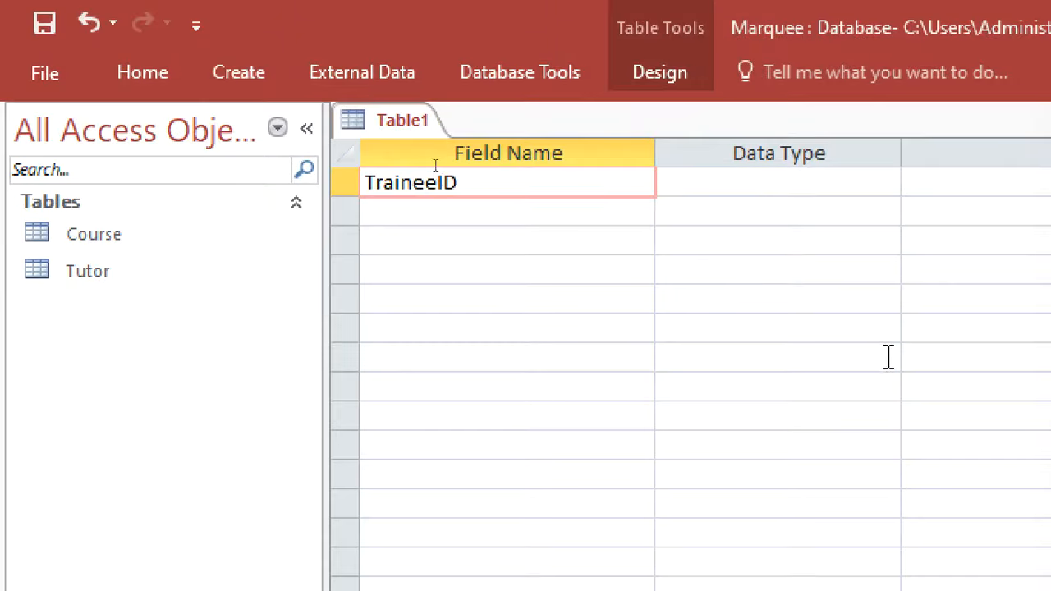
click(743, 180)
right_click(762, 174)
click(738, 182)
right_click(737, 182)
click(784, 199)
Close the download manager error page and add the TraineName field
click(583, 215)
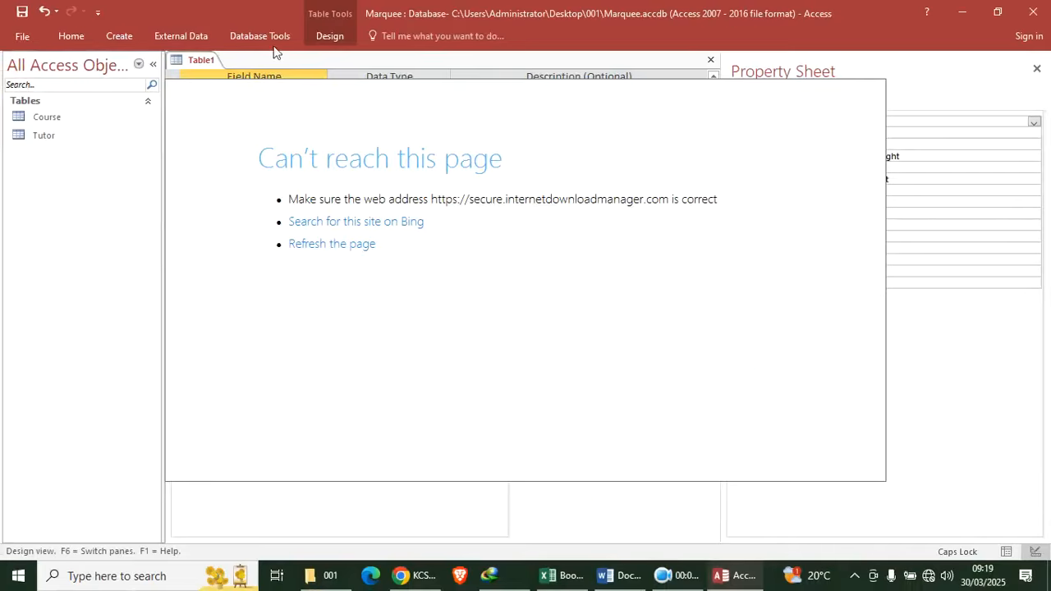
right_click(489, 576)
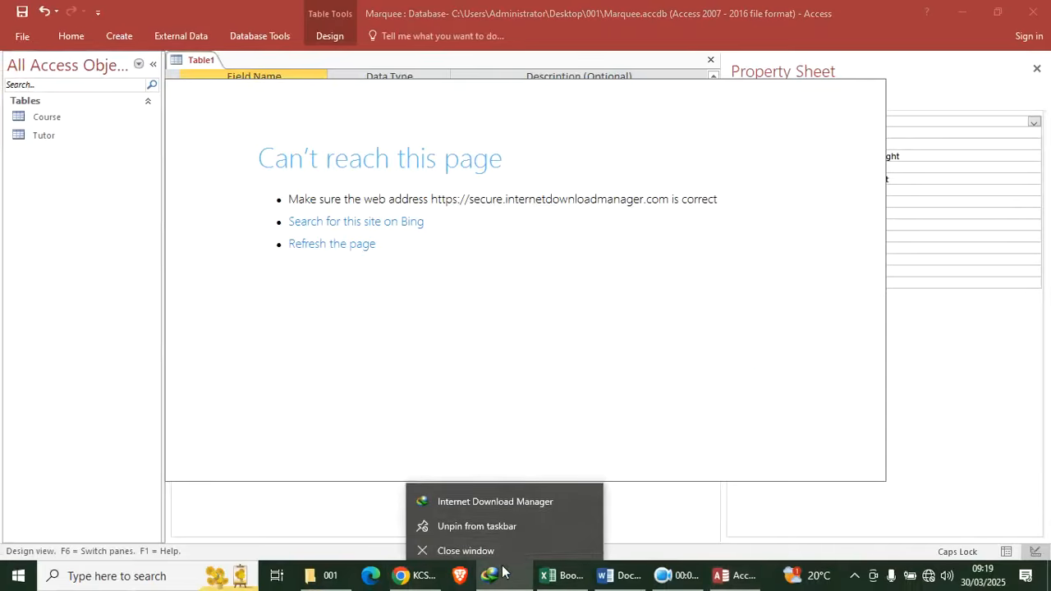
click(486, 544)
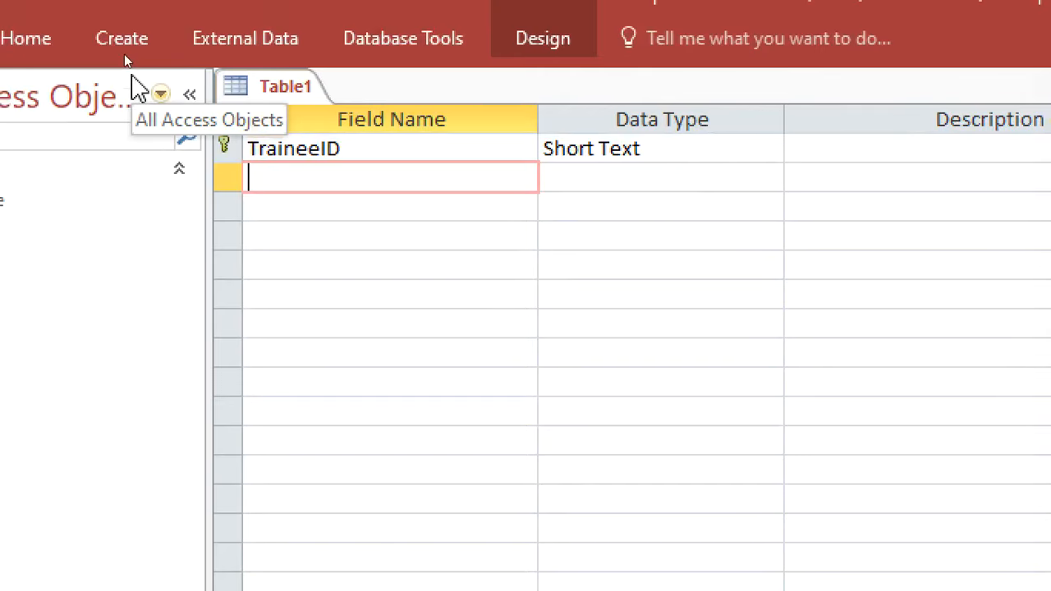
text(tR)
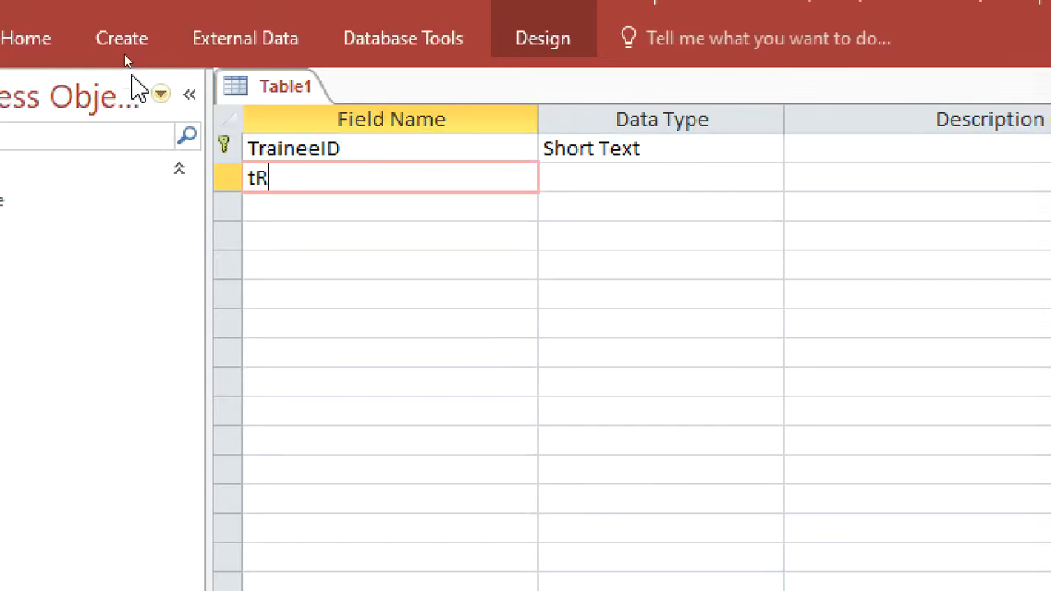
key(BackSpace)
key(BackSpace)
text(Traineee)
key(BackSpace)
key(BackSpace)
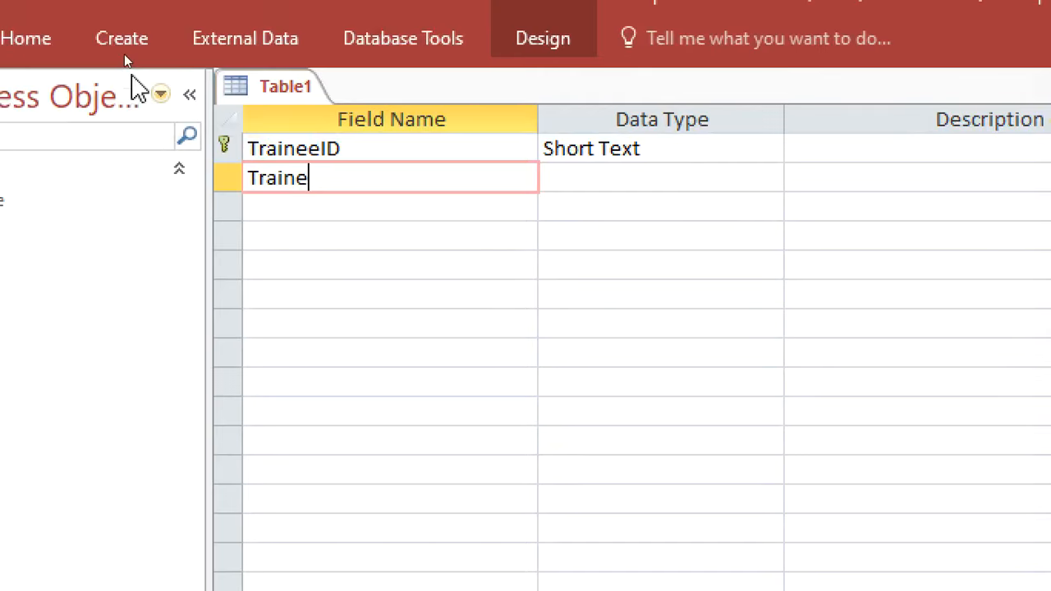
text(NAM)
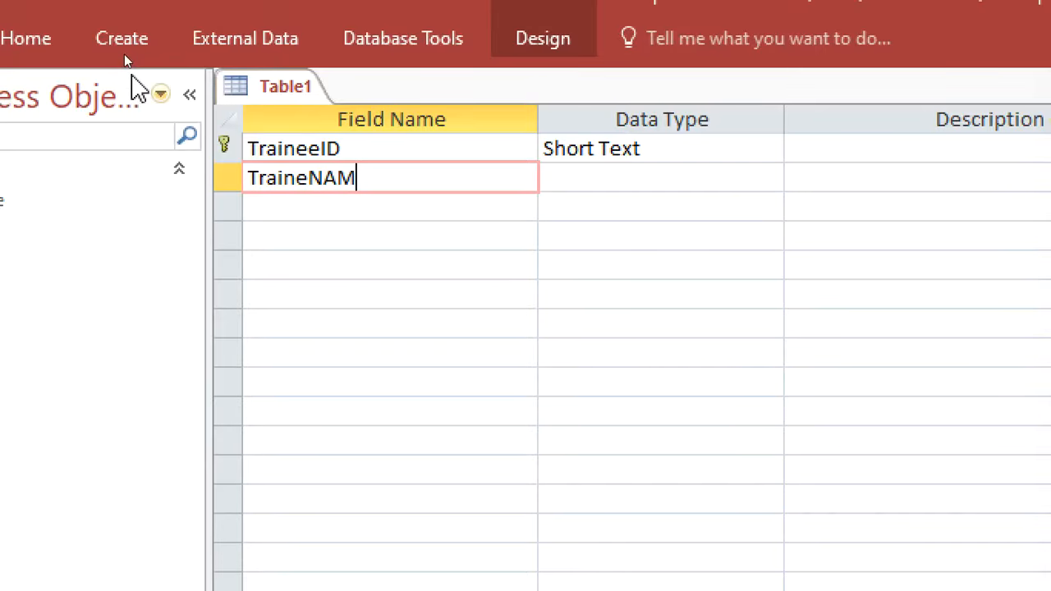
key(BackSpace)
key(BackSpace)
text(ame)
key(Down)
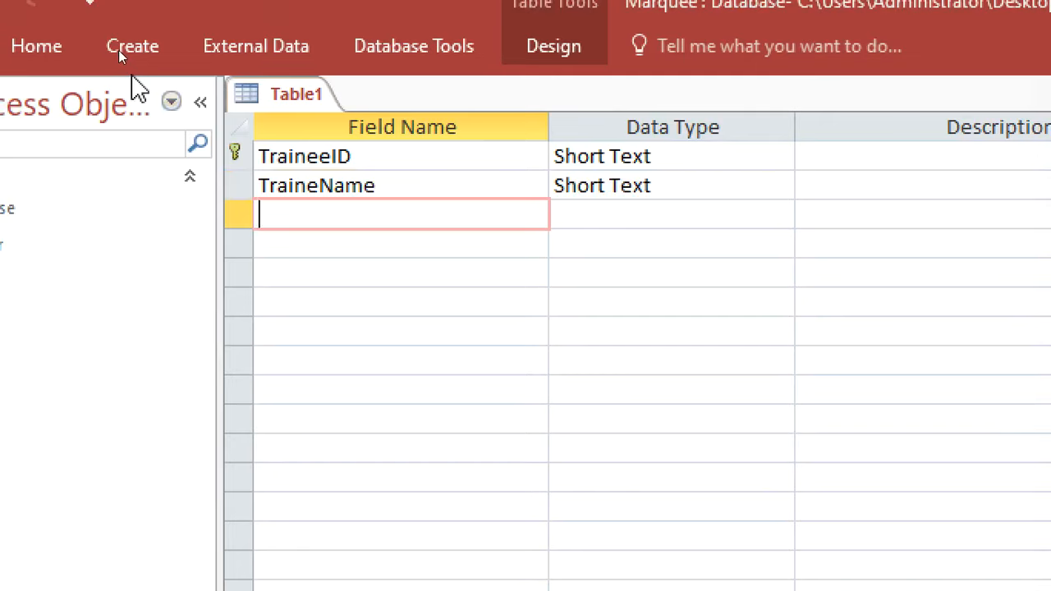
Add a CourseID Short Text field with the description FK
text(CourseID)
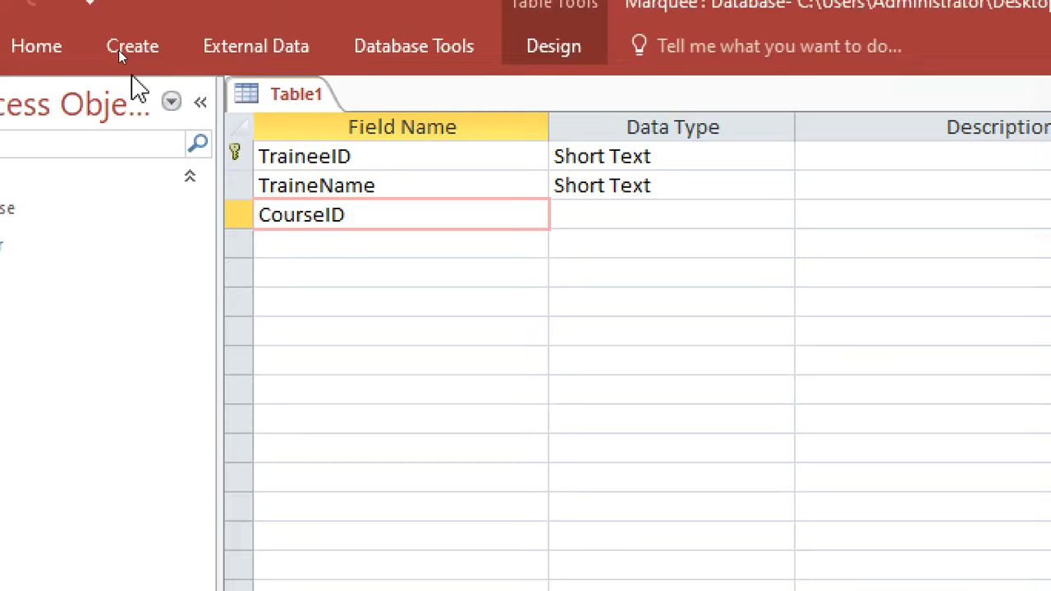
click(599, 216)
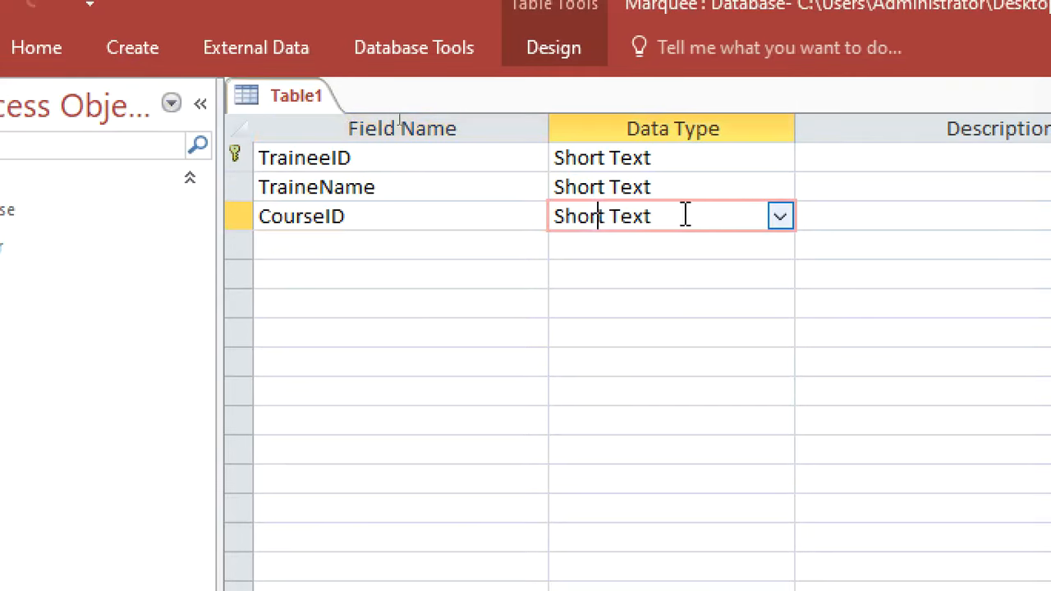
click(828, 215)
text(FK)
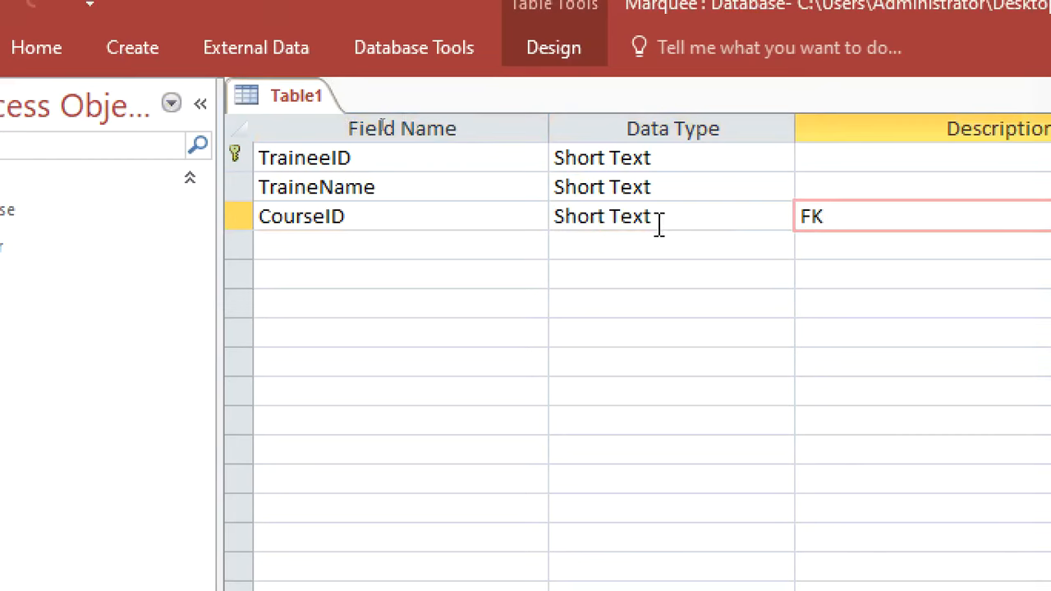
Save the table as Trainee and close it
right_click(310, 93)
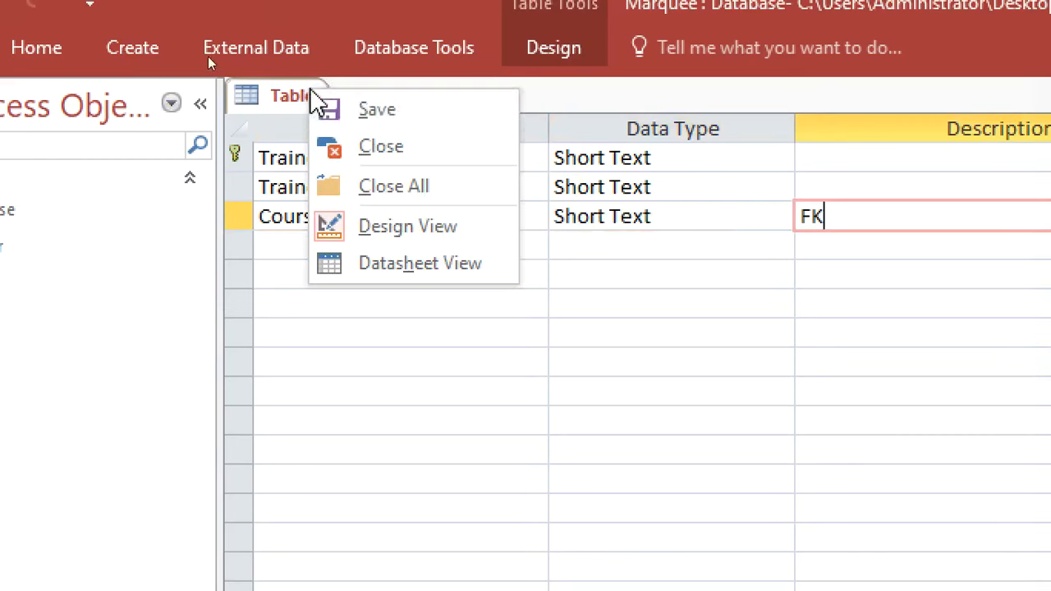
click(364, 115)
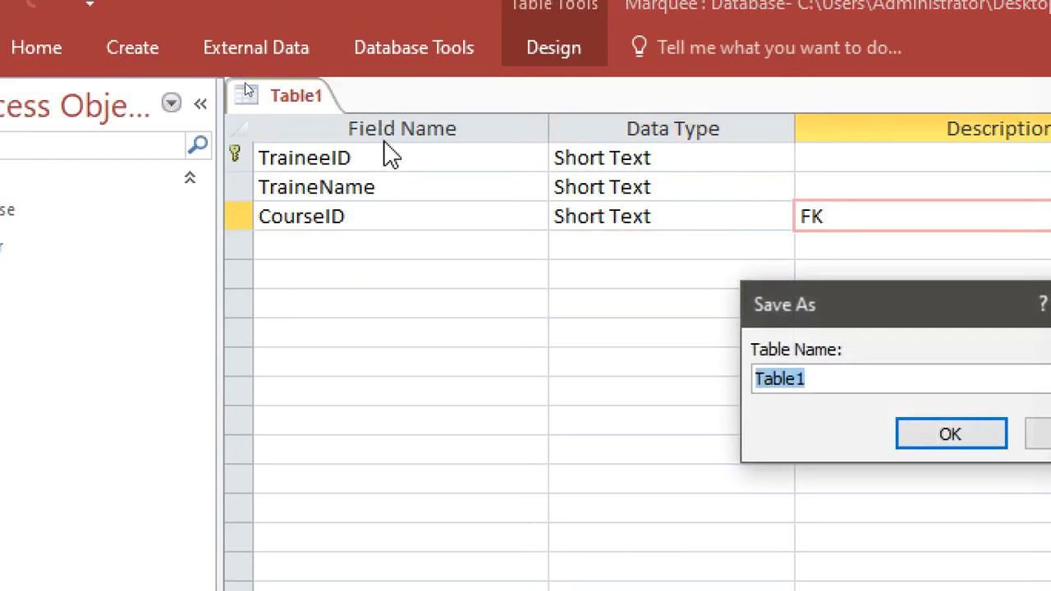
text(t)
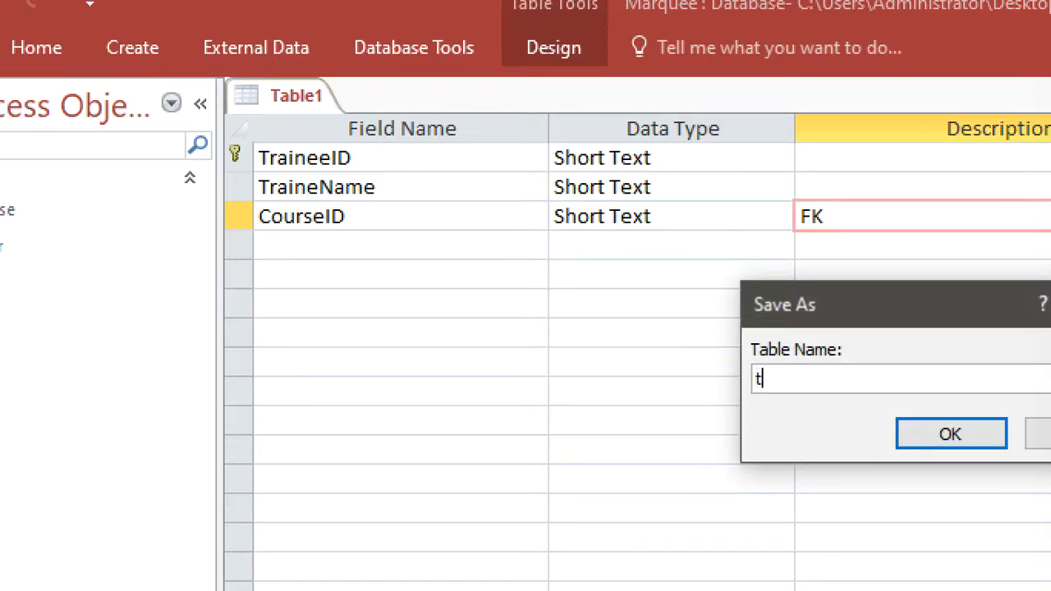
key(BackSpace)
text(Trainee)
key(Return)
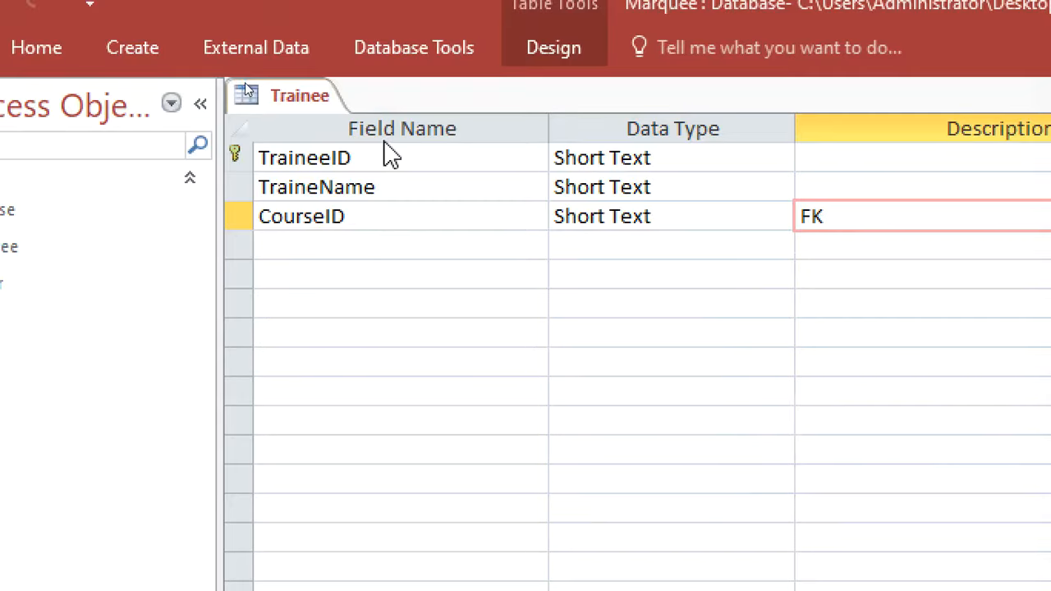
right_click(248, 96)
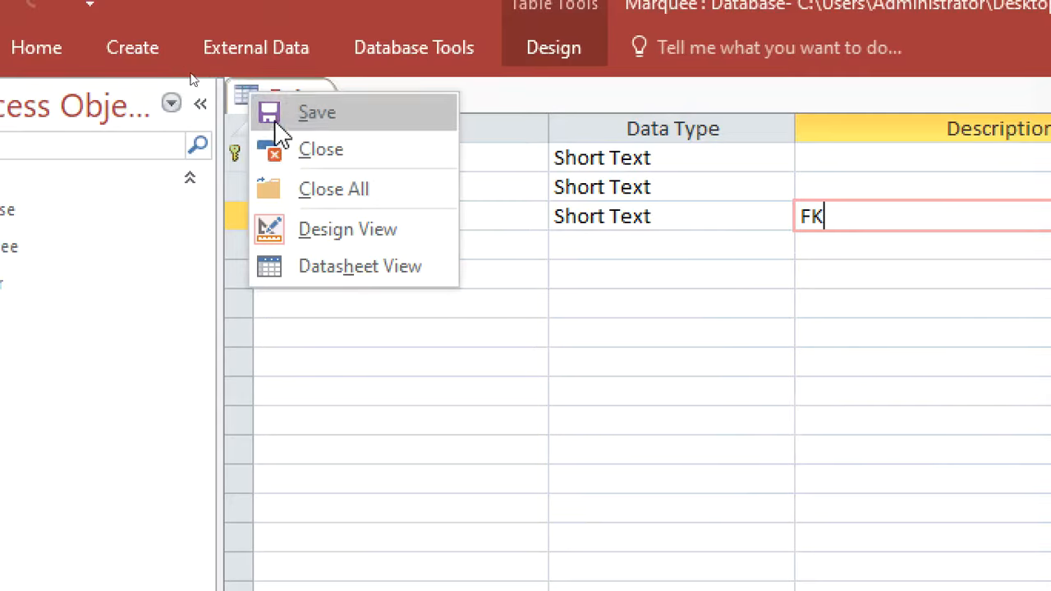
click(315, 156)
Start a new table in Design view with TraineeID and CourseID fields, each described as FK
click(133, 49)
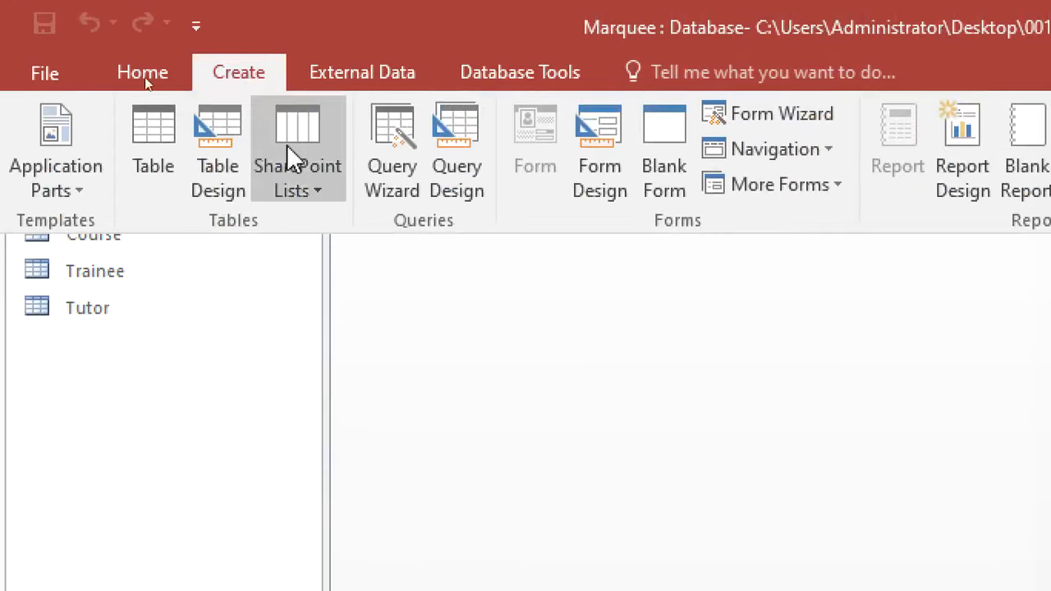
click(227, 197)
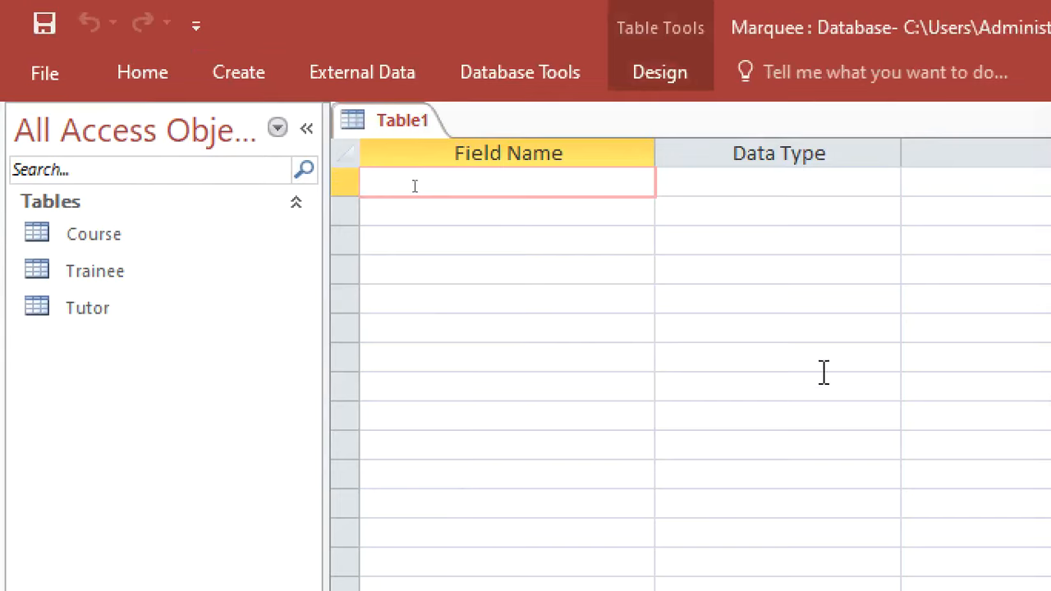
text(Traie)
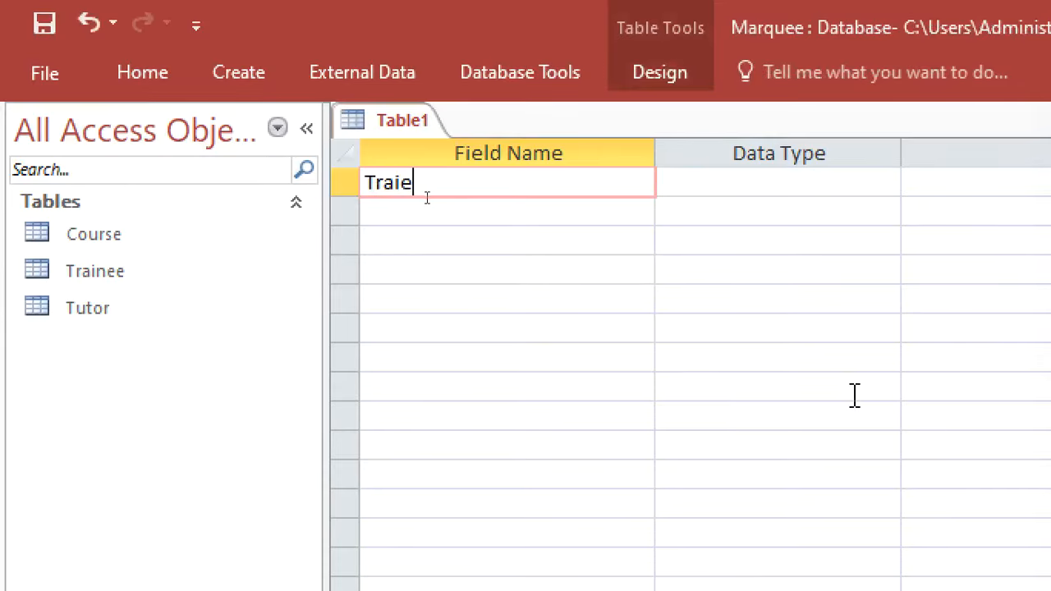
key(BackSpace)
text(neeID)
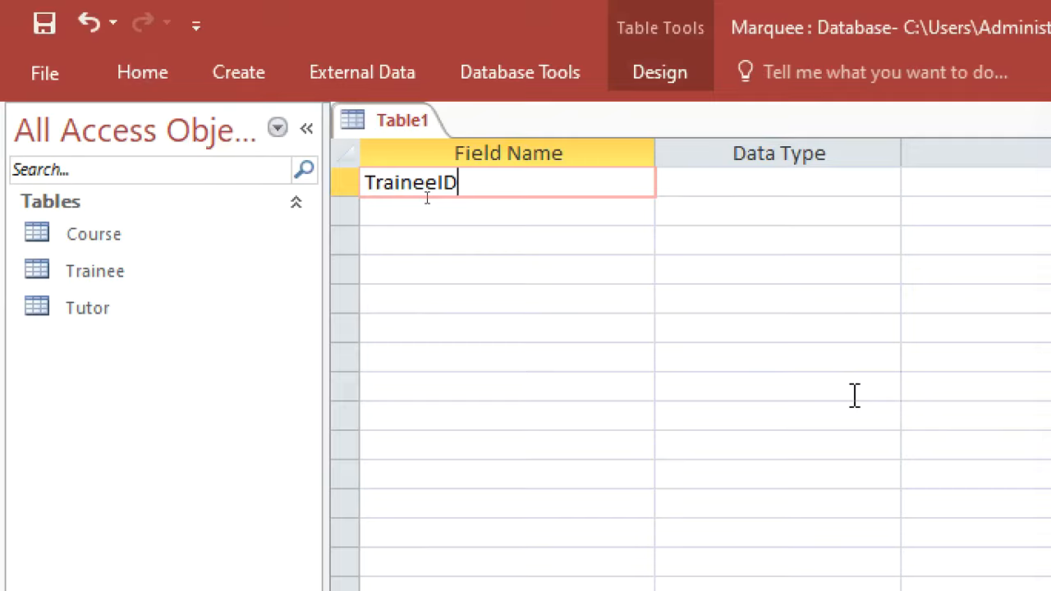
click(479, 219)
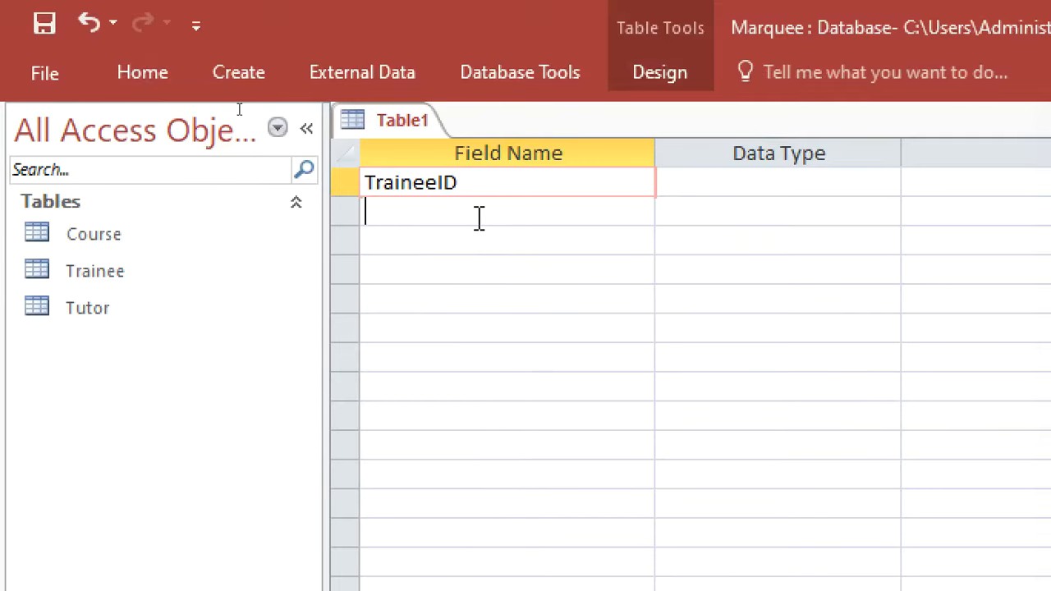
text(c)
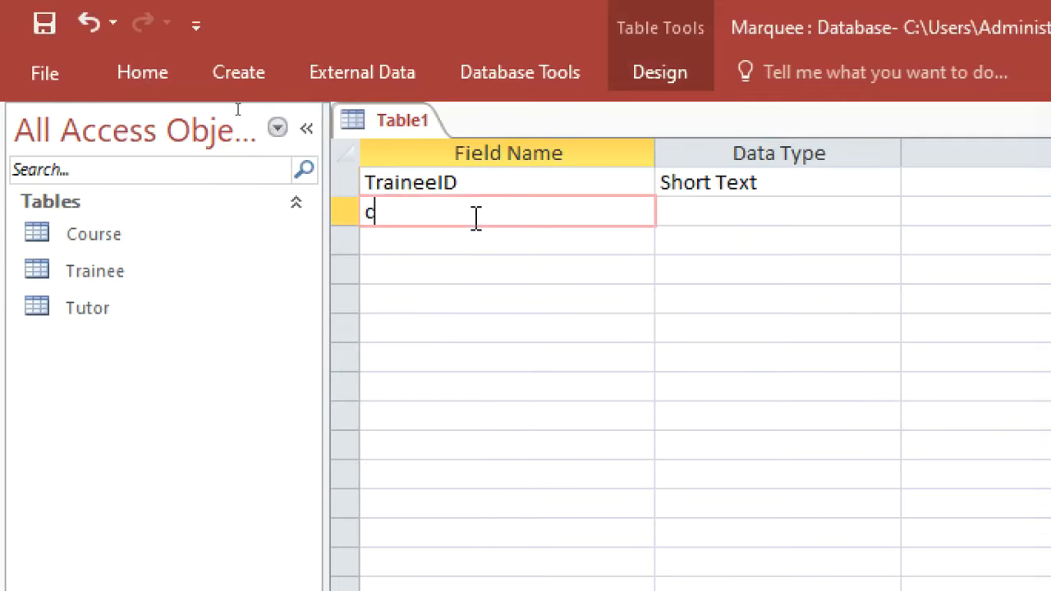
text(C)
key(BackSpace)
key(BackSpace)
text(CourseID)
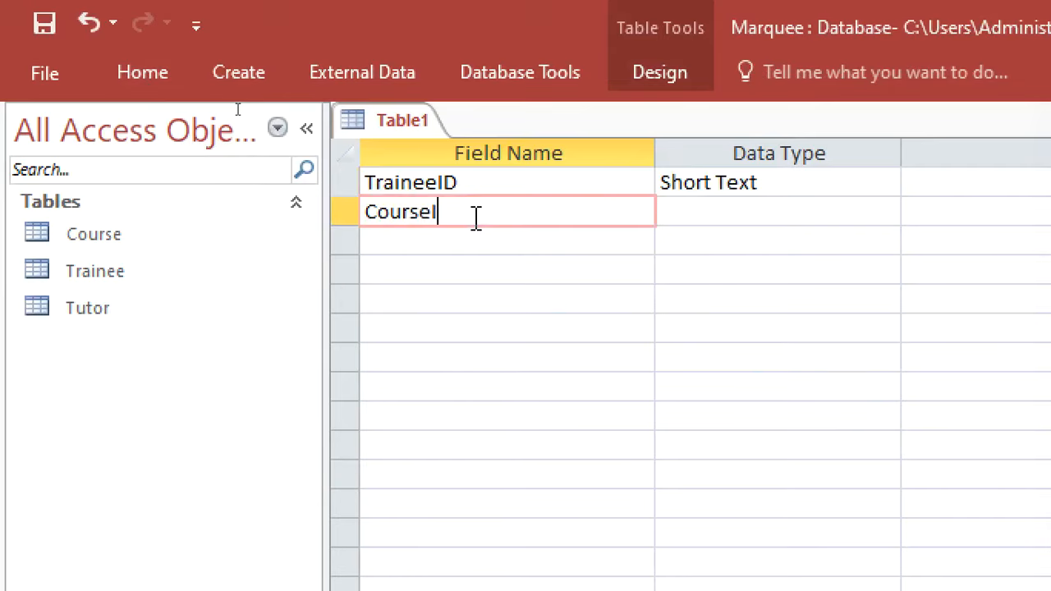
click(664, 236)
click(919, 181)
text(FK)
click(904, 214)
text(FK)
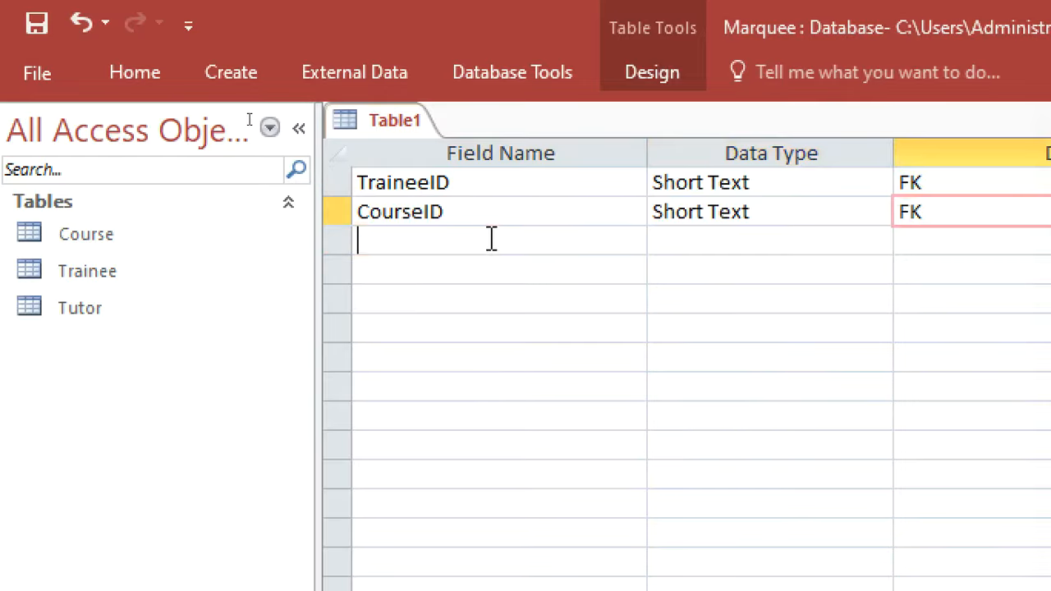
Add an AmountPaid field with the Currency data type
click(496, 240)
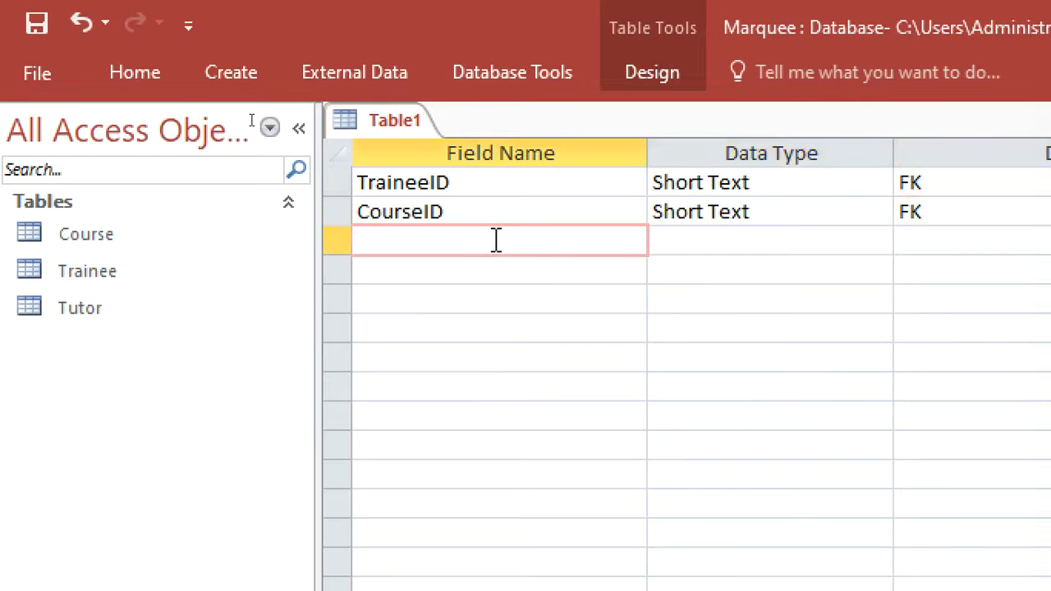
text(a)
text(A)
key(BackSpace)
key(BackSpace)
text(AMOU)
key(BackSpace)
key(BackSpace)
key(BackSpace)
text(n)
key(BackSpace)
text(moh)
key(BackSpace)
text(unt)
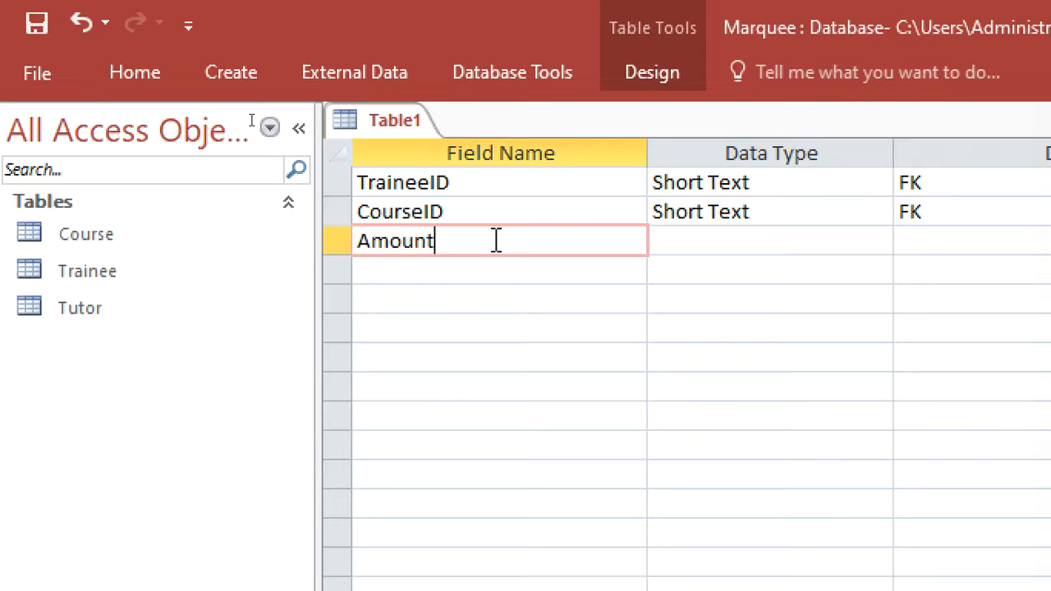
text(Paid)
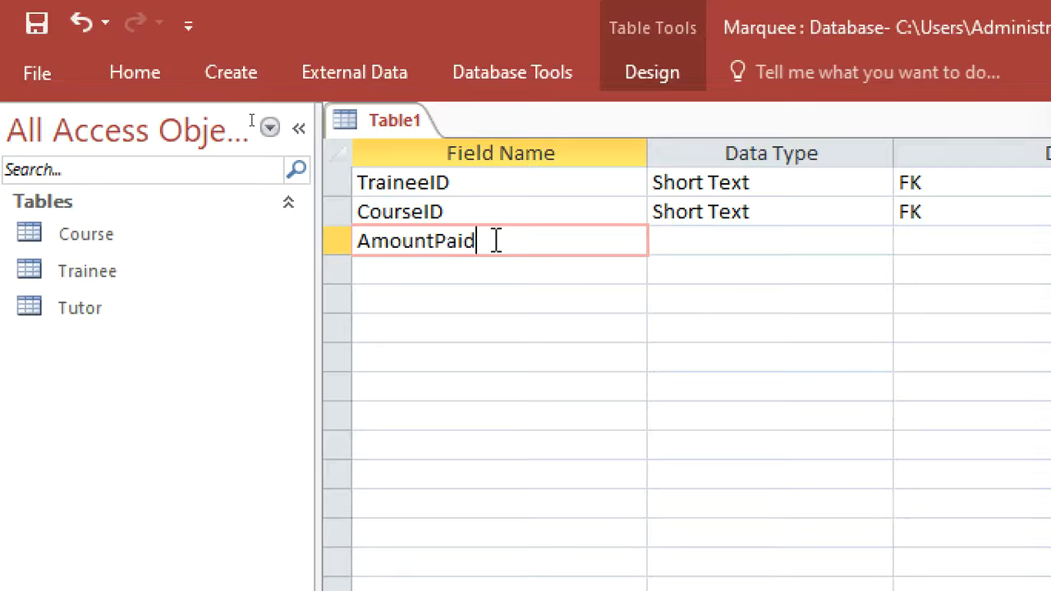
click(664, 239)
text(ncy)
Save the table as FeePayment, declining the primary key
key(ctrl+s)
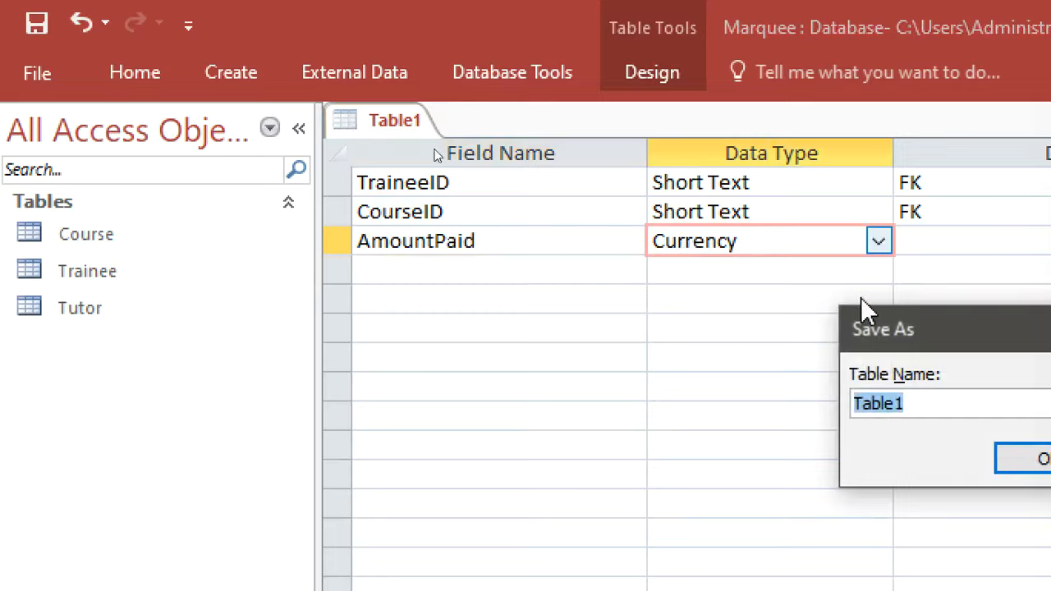
drag(863, 329, 538, 318)
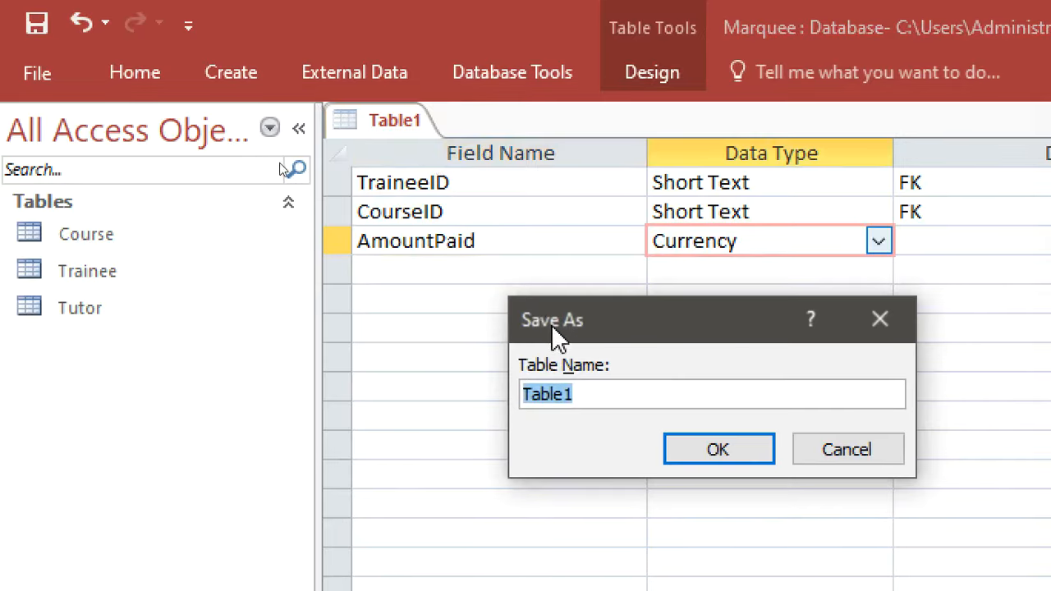
text(Fee)
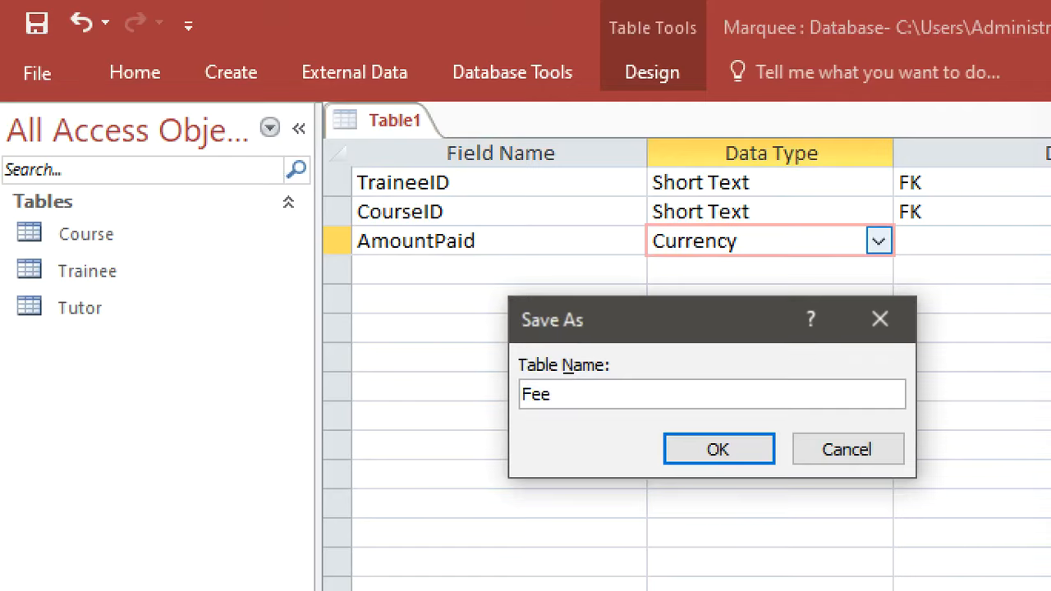
text(Payment)
key(Return)
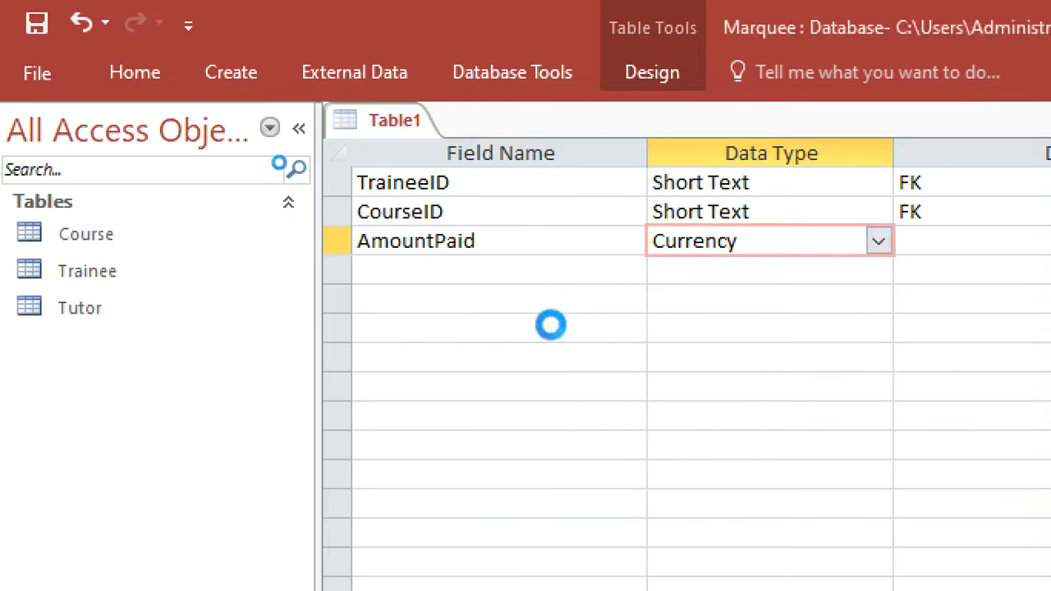
drag(561, 509, 271, 245)
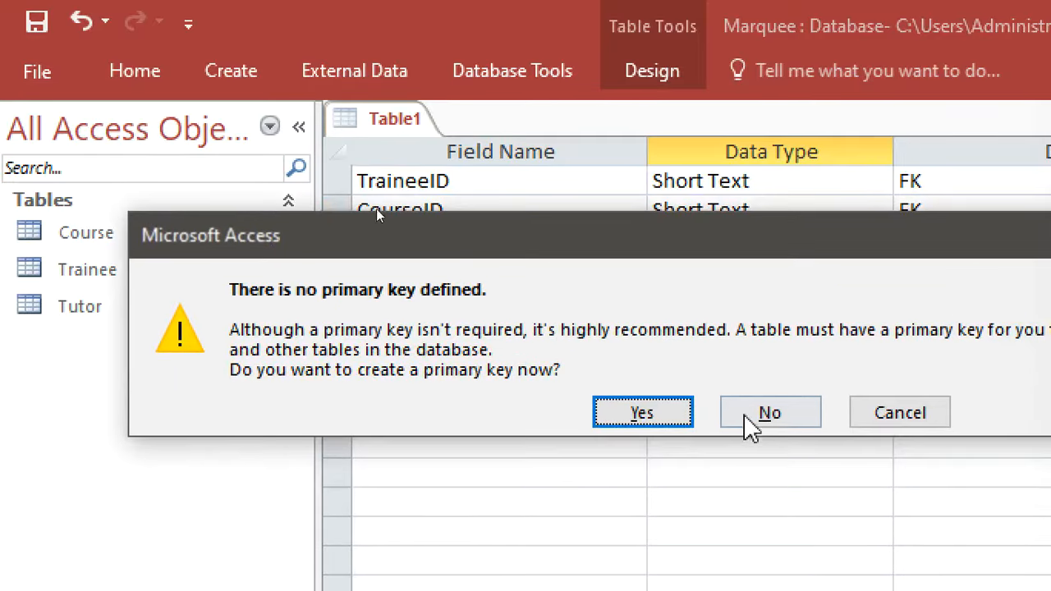
click(767, 419)
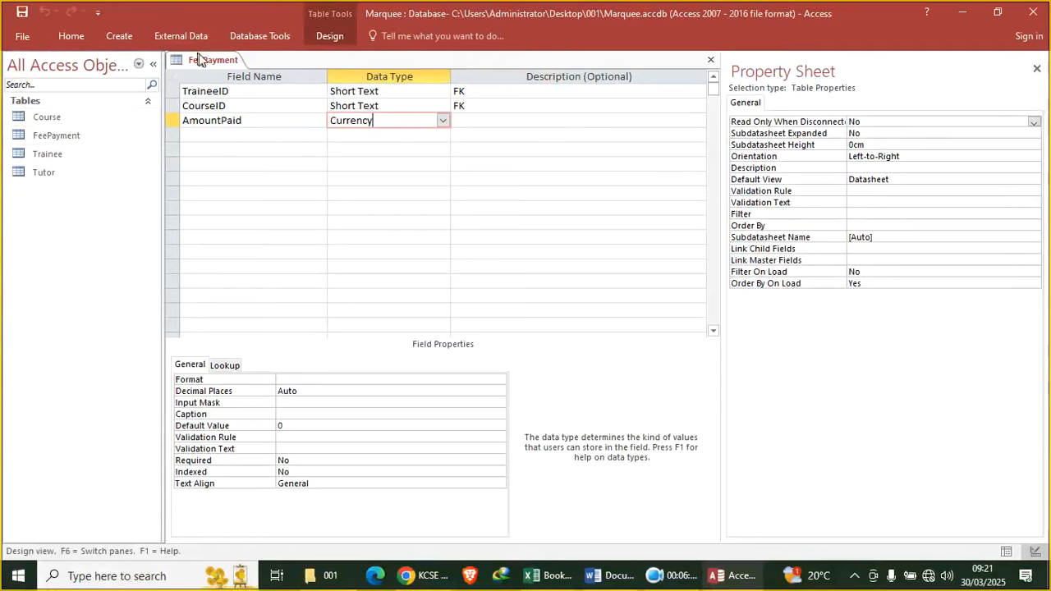
Close the FeePayment design and open the Course table alongside the Excel workbook
right_click(199, 64)
click(235, 93)
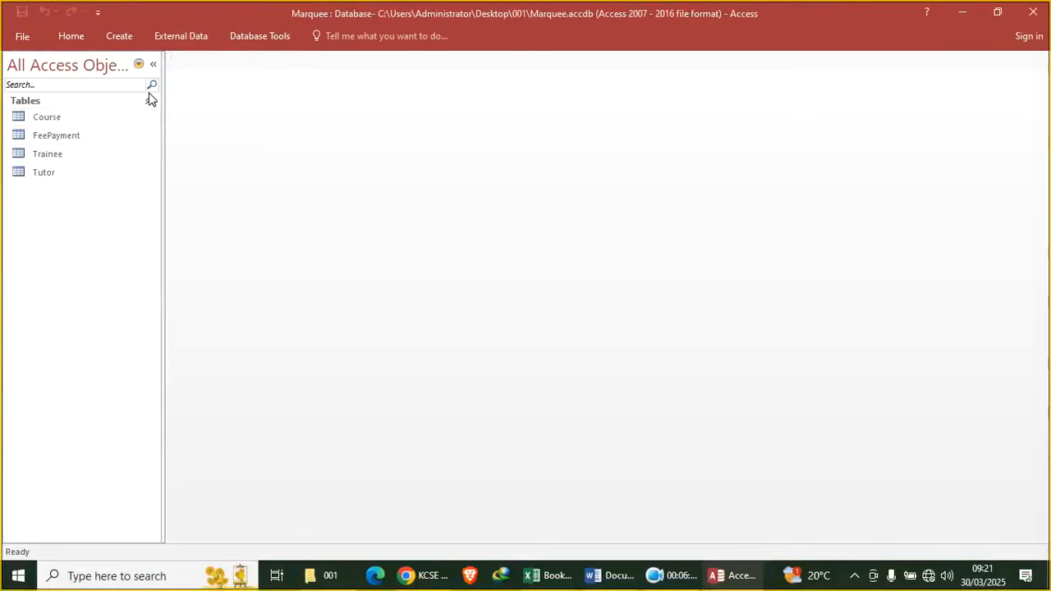
double_click(51, 116)
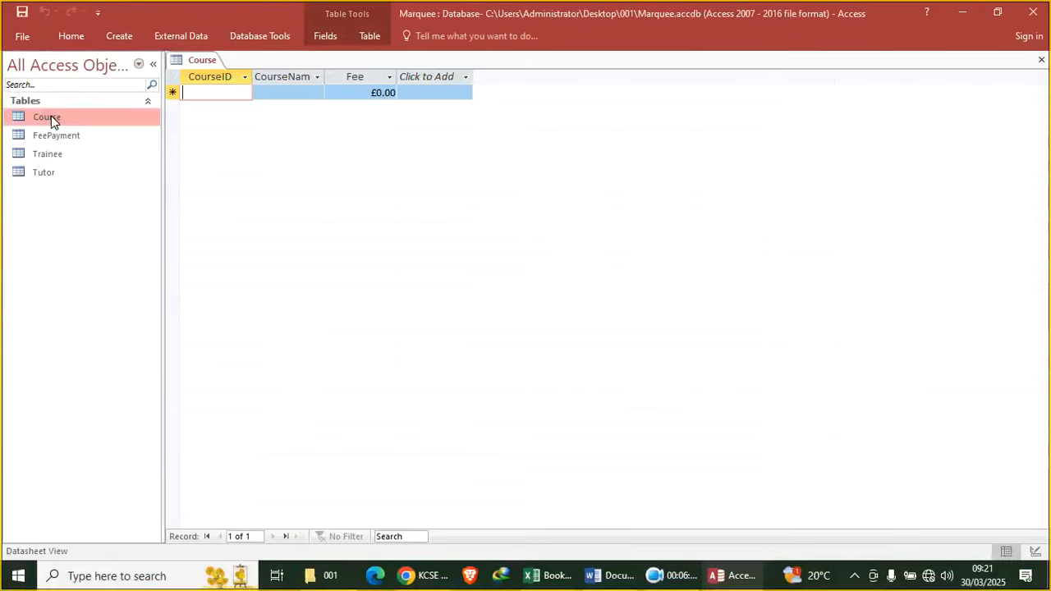
click(542, 578)
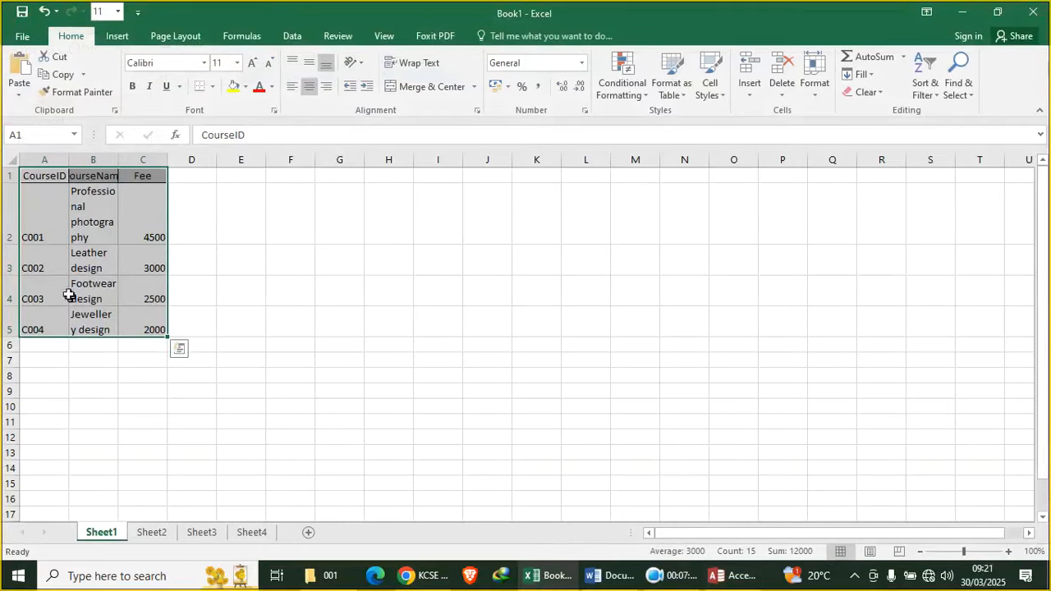
Copy the course data A1:C5 from Excel and paste the four records into Course
click(41, 159)
click(56, 187)
drag(56, 177, 157, 327)
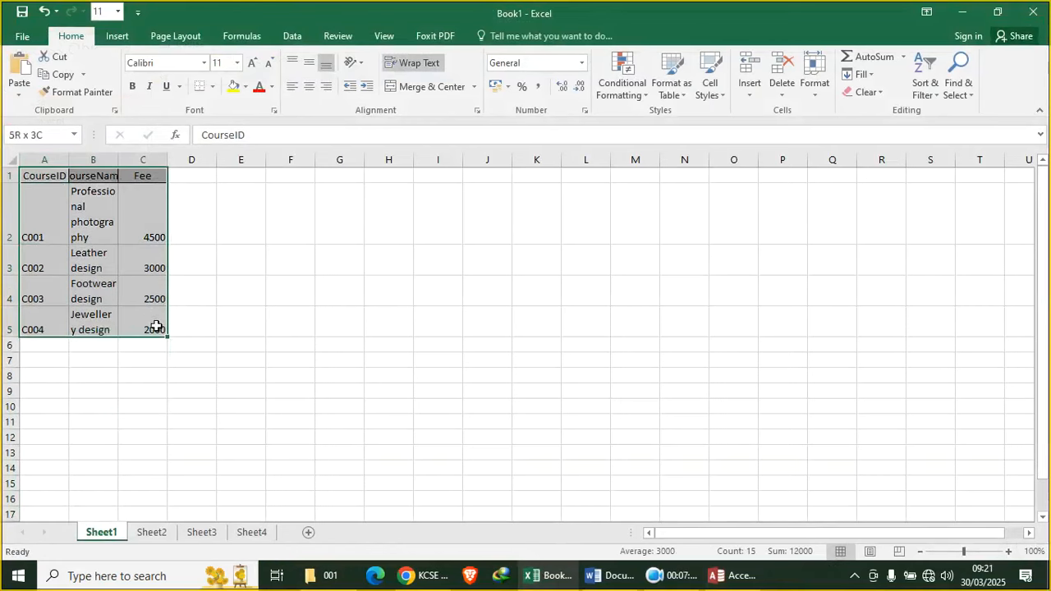
click(58, 75)
click(719, 575)
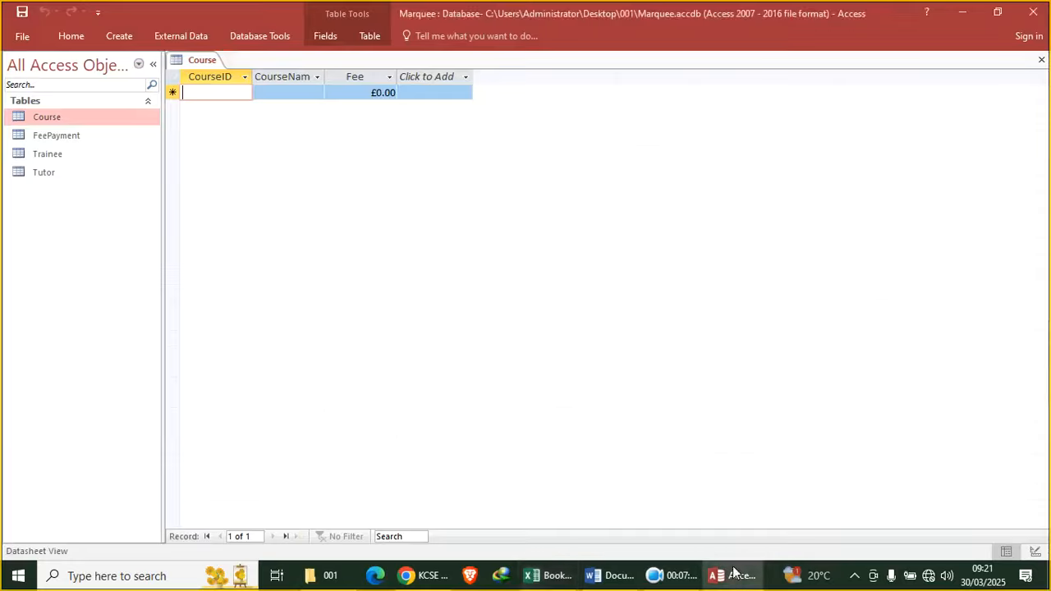
drag(215, 76, 384, 76)
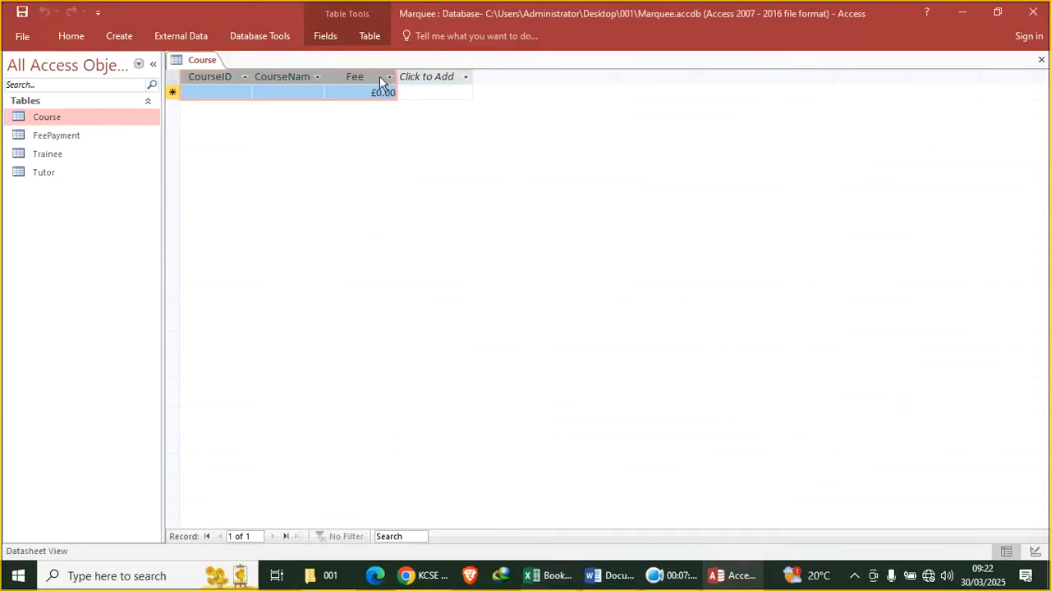
key(ctrl+v)
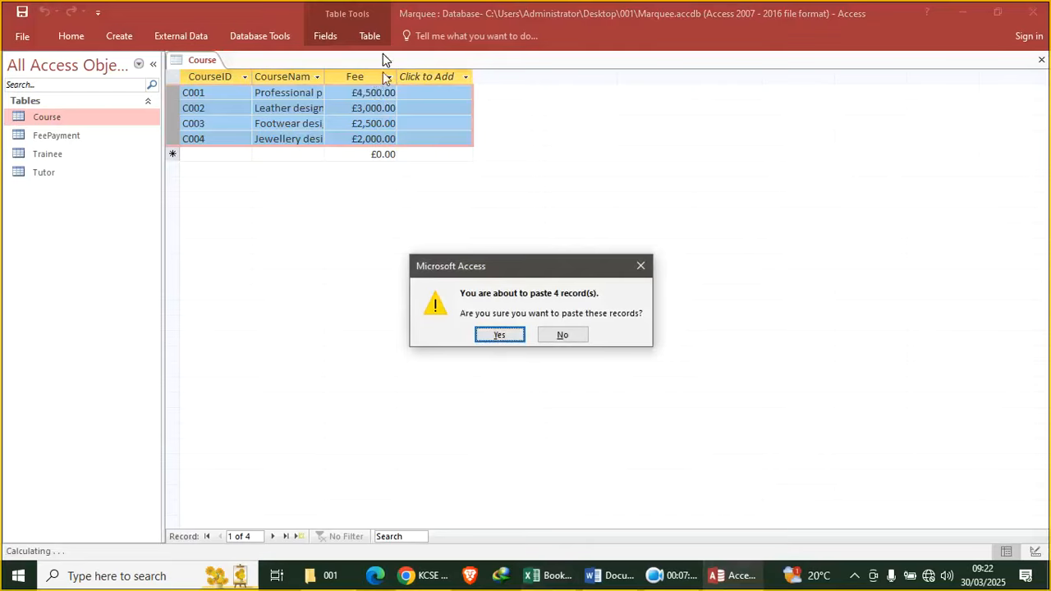
click(514, 339)
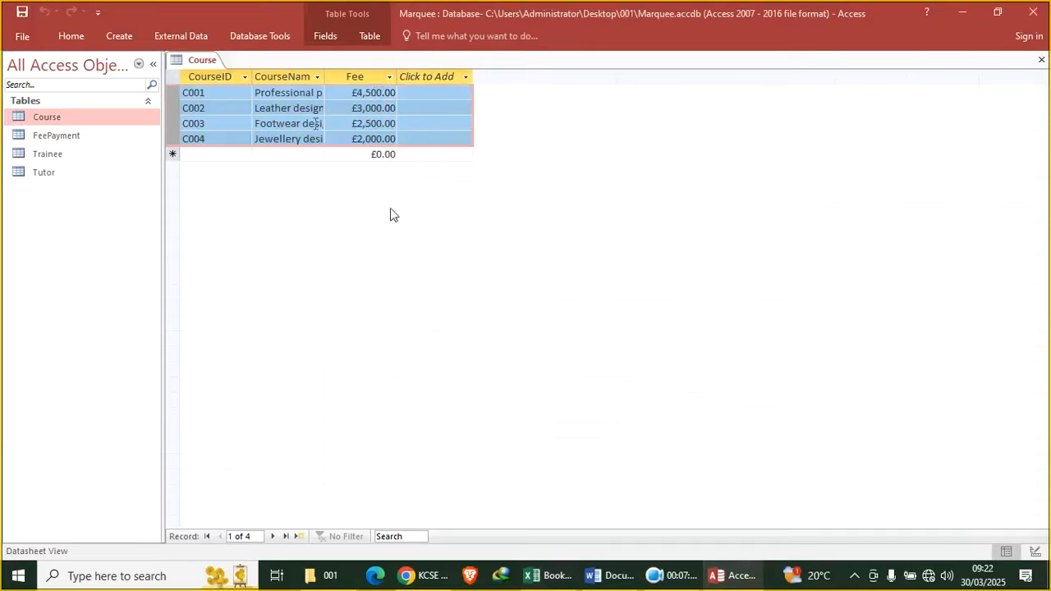
Close all tables and open FeePayment with its three columns selected
right_click(210, 62)
click(264, 112)
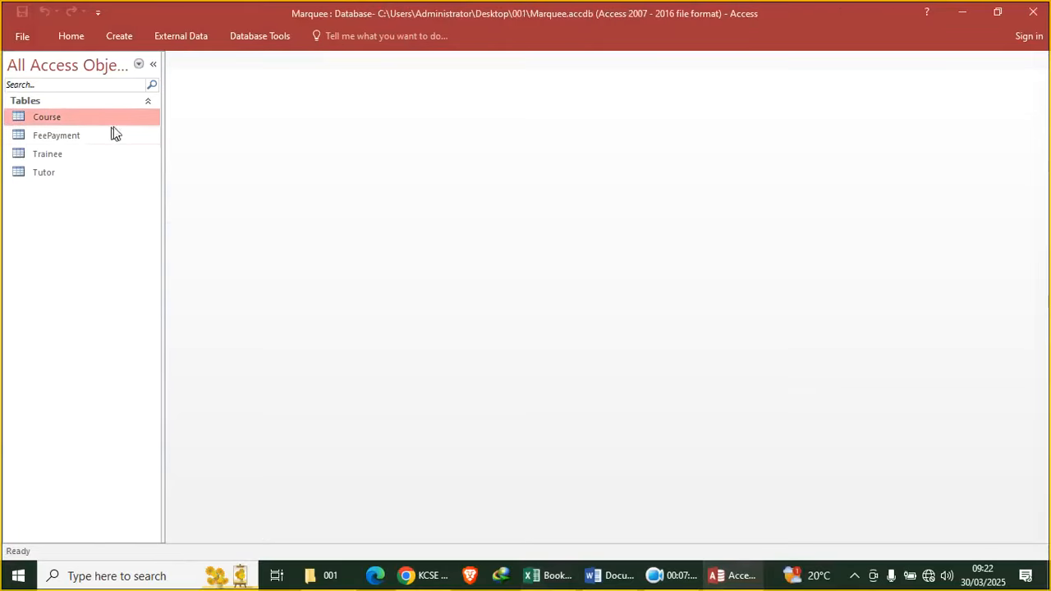
double_click(84, 136)
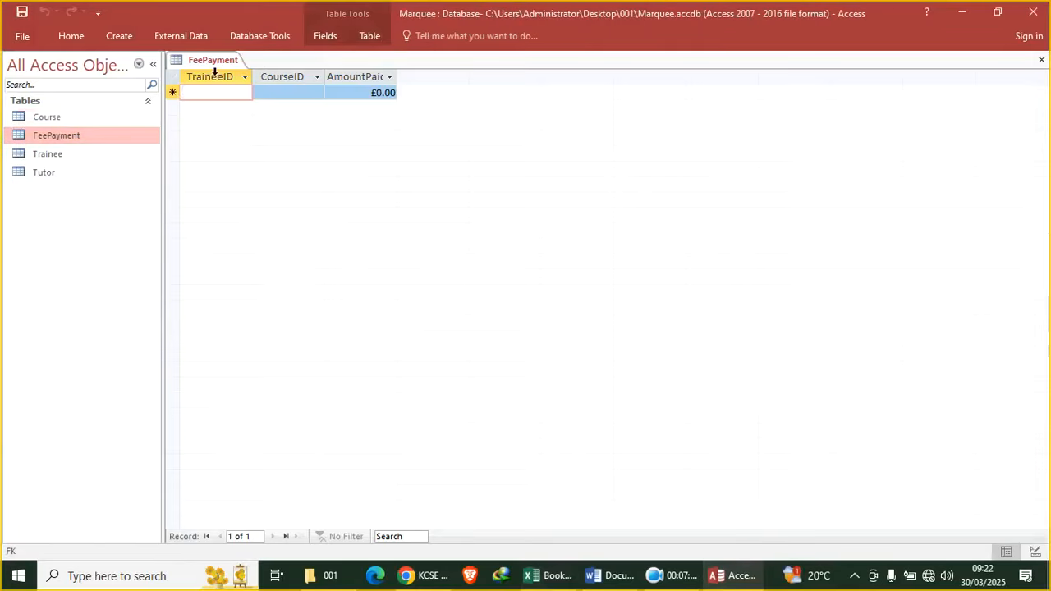
drag(215, 72, 367, 76)
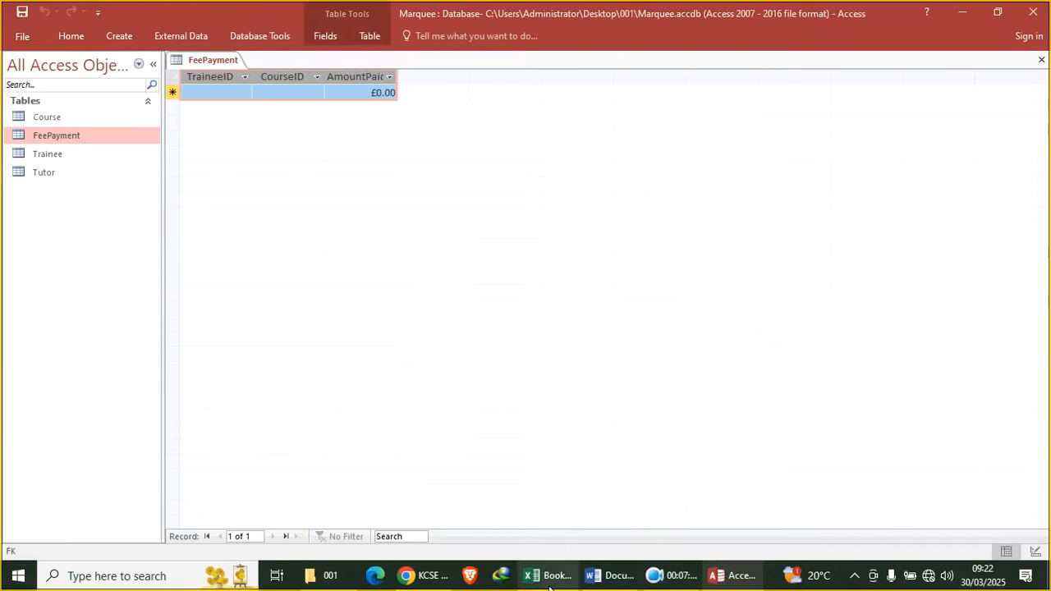
mouse_move(550, 588)
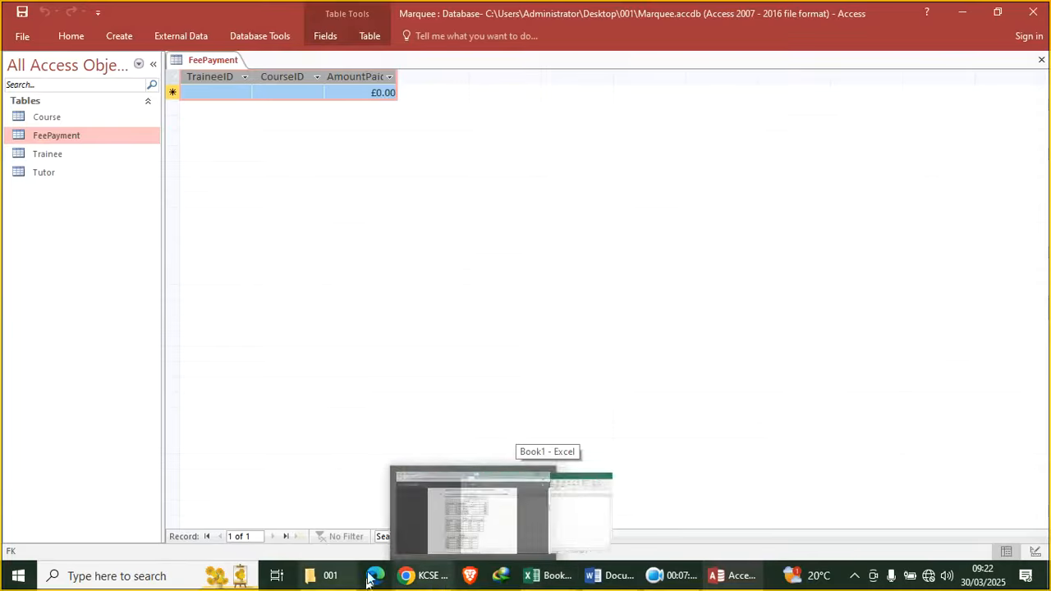
Copy the payment data A1:C10 from Sheet2 and paste eight records into FeePayment
click(573, 581)
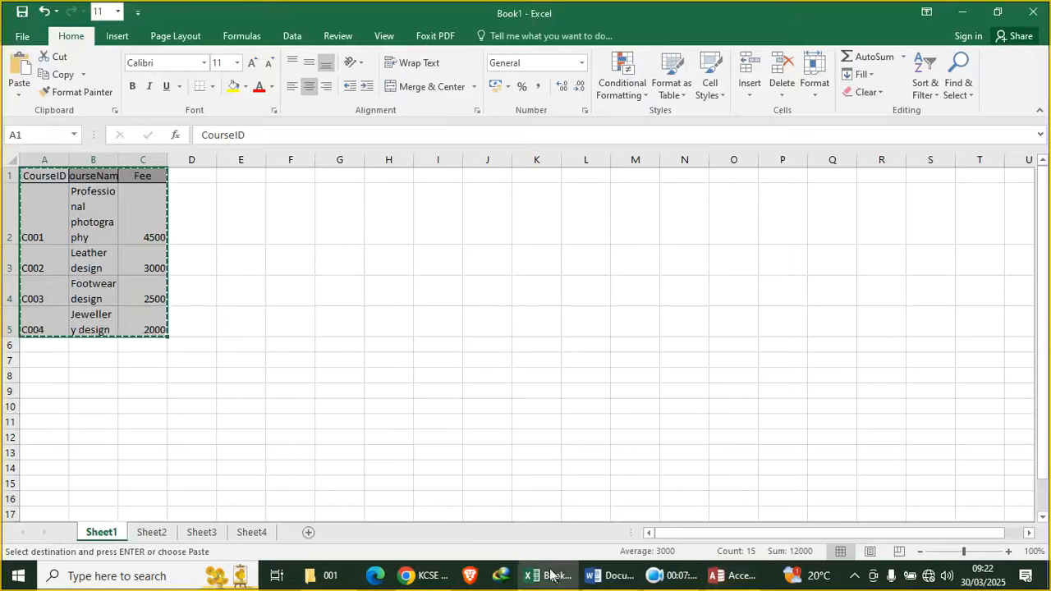
click(254, 533)
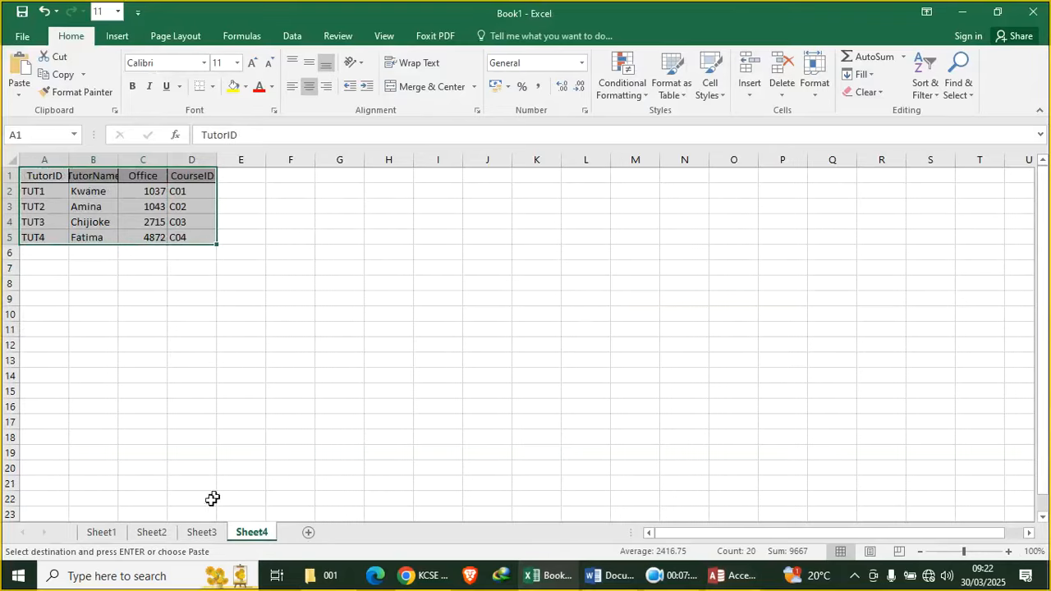
click(202, 534)
click(159, 534)
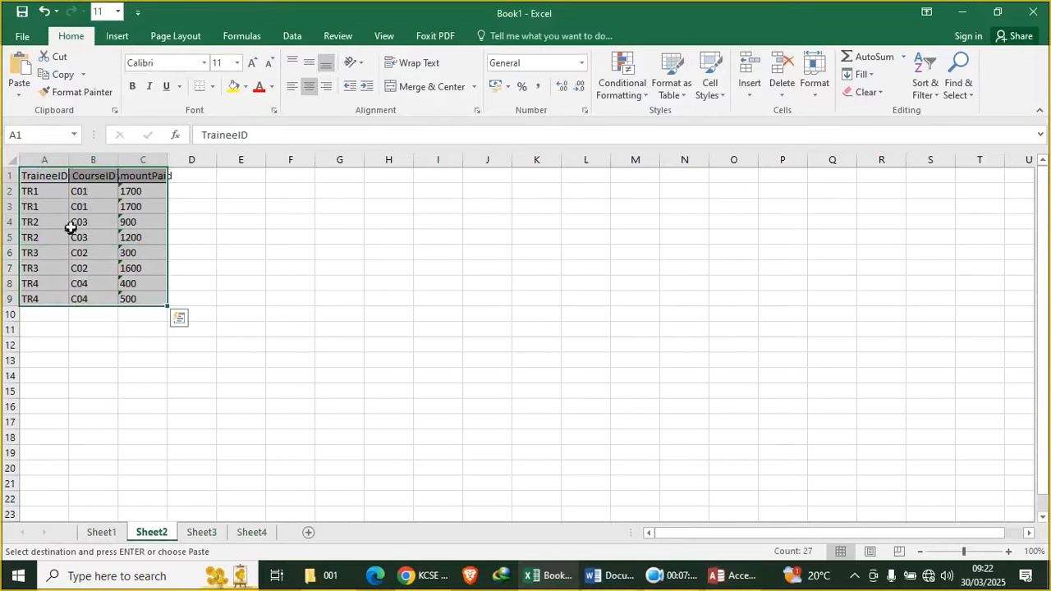
drag(49, 178, 149, 316)
click(57, 74)
click(728, 575)
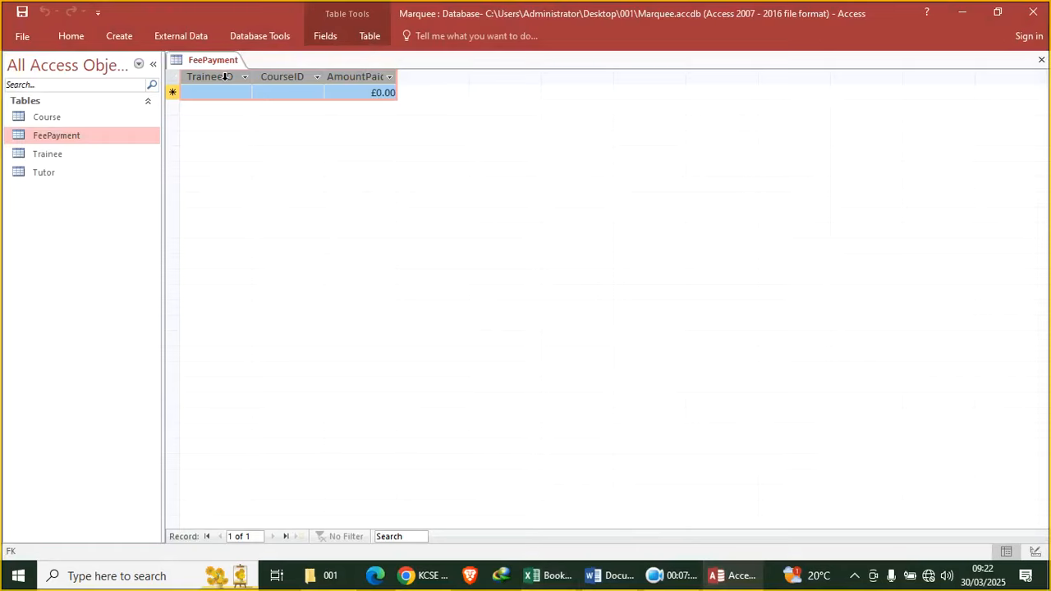
key(ctrl+v)
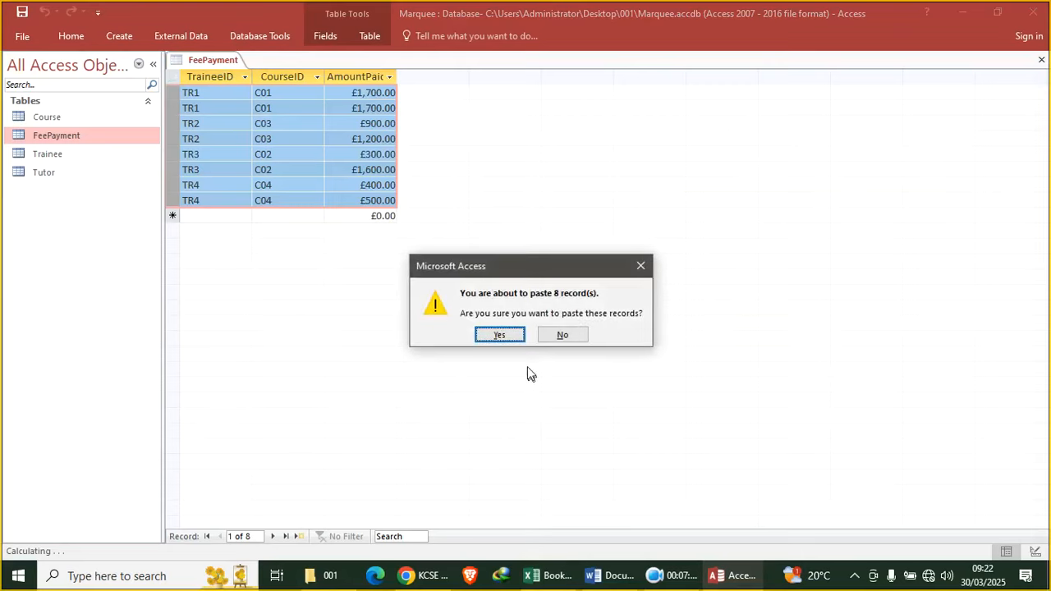
click(498, 336)
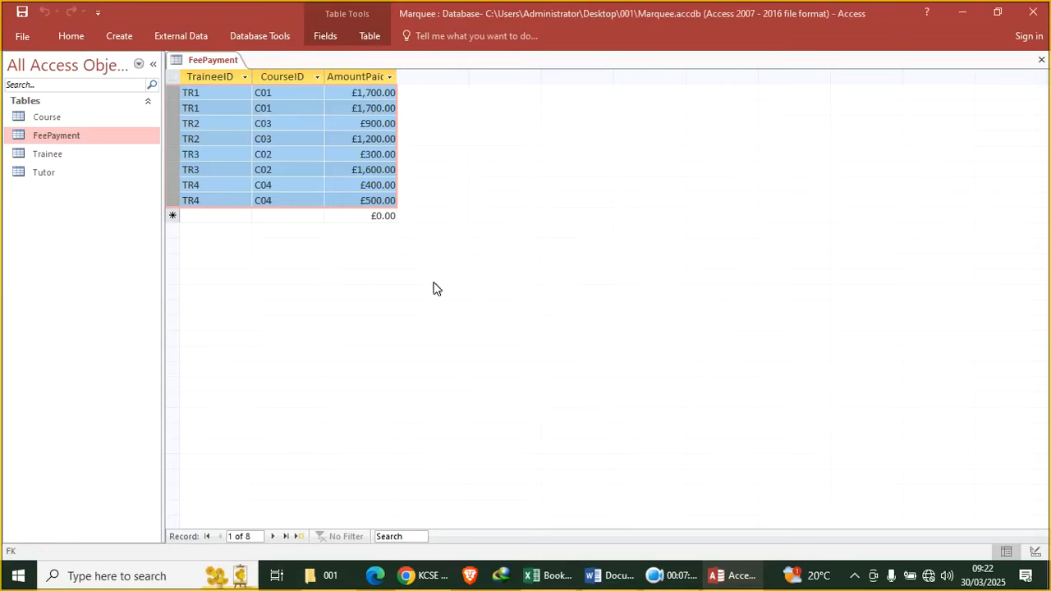
Open the Trainee table, select its three columns, and copy the Sheet3 trainee data
double_click(61, 160)
drag(212, 80, 399, 87)
click(552, 571)
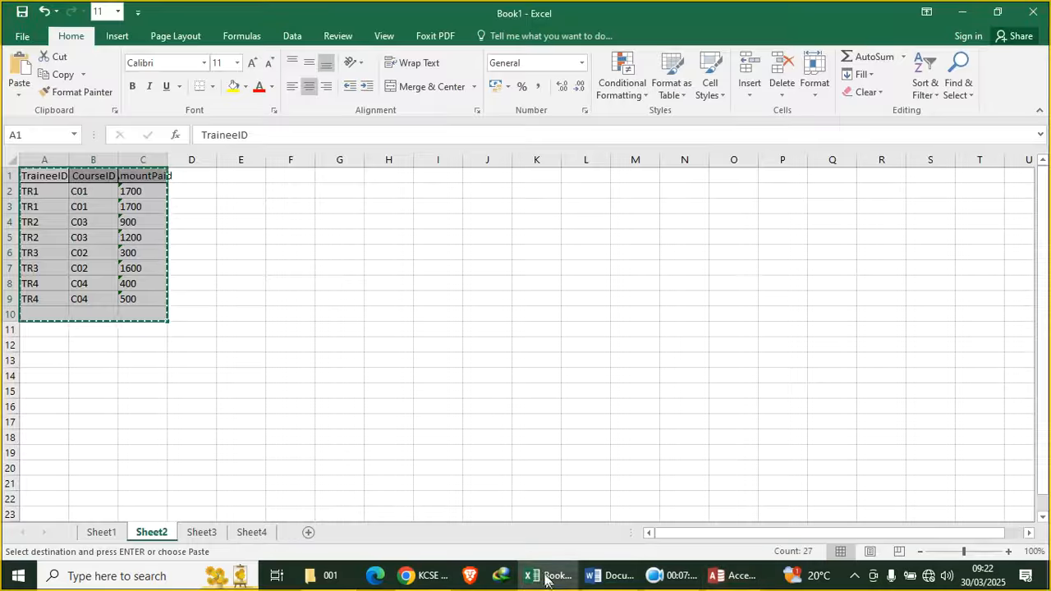
click(197, 534)
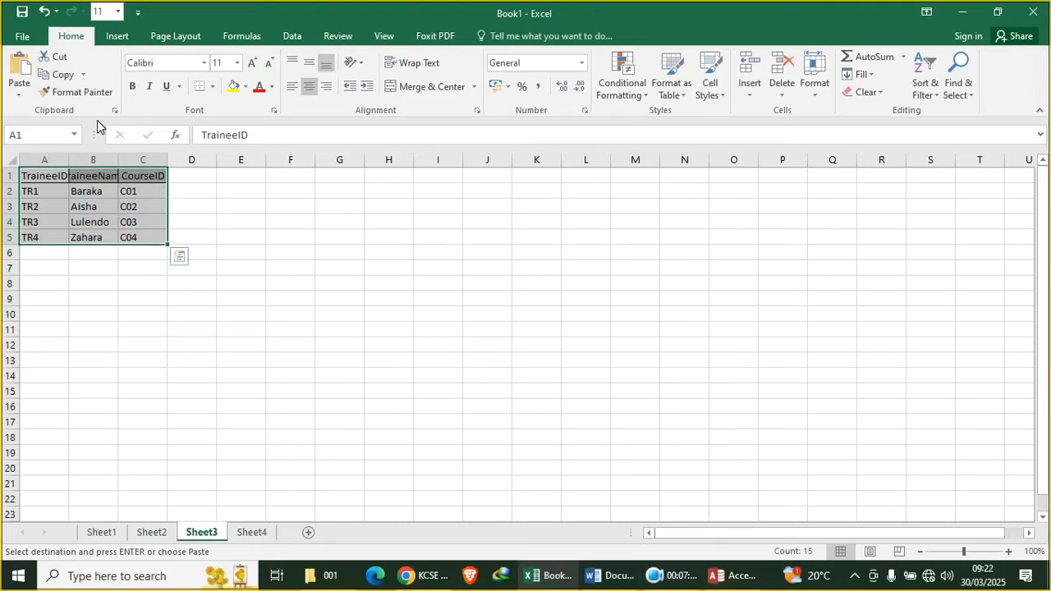
click(59, 76)
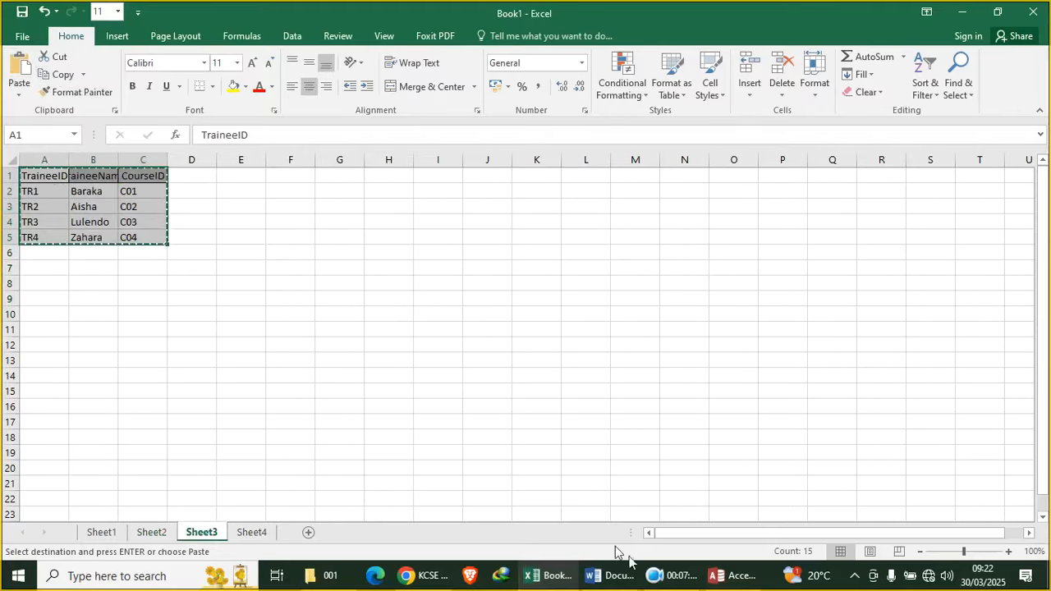
click(727, 575)
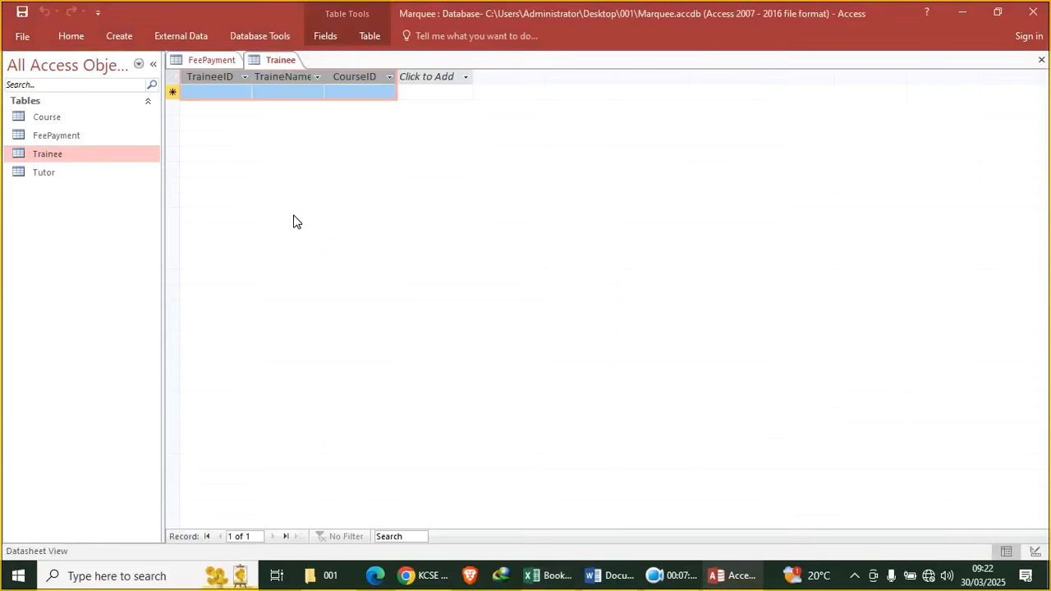
Paste the five trainee rows into Trainee and Sheet4's four tutor records (A1:D5) into Tutor
key(ctrl+v)
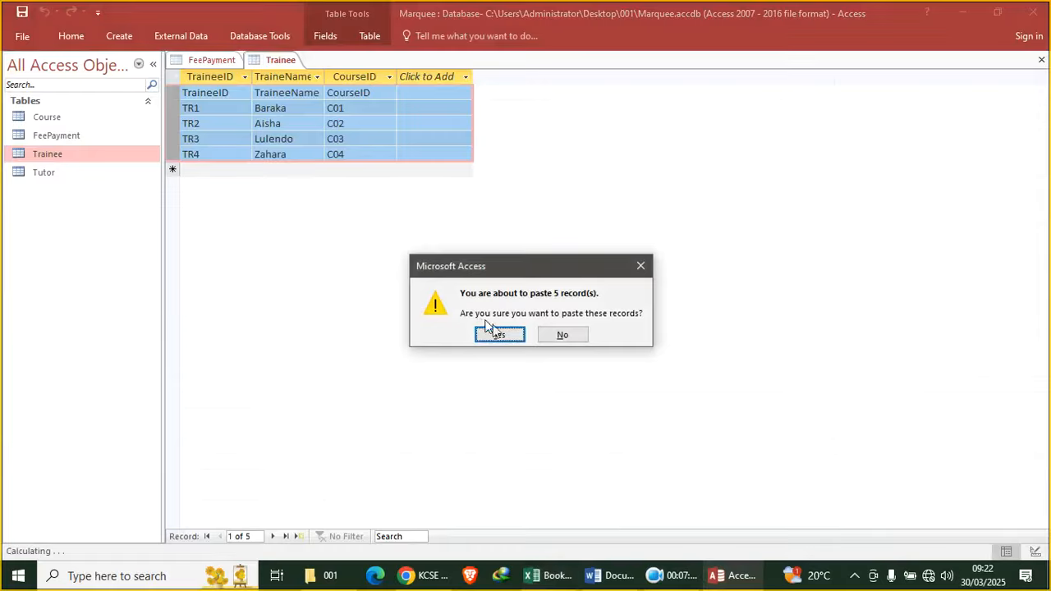
click(500, 336)
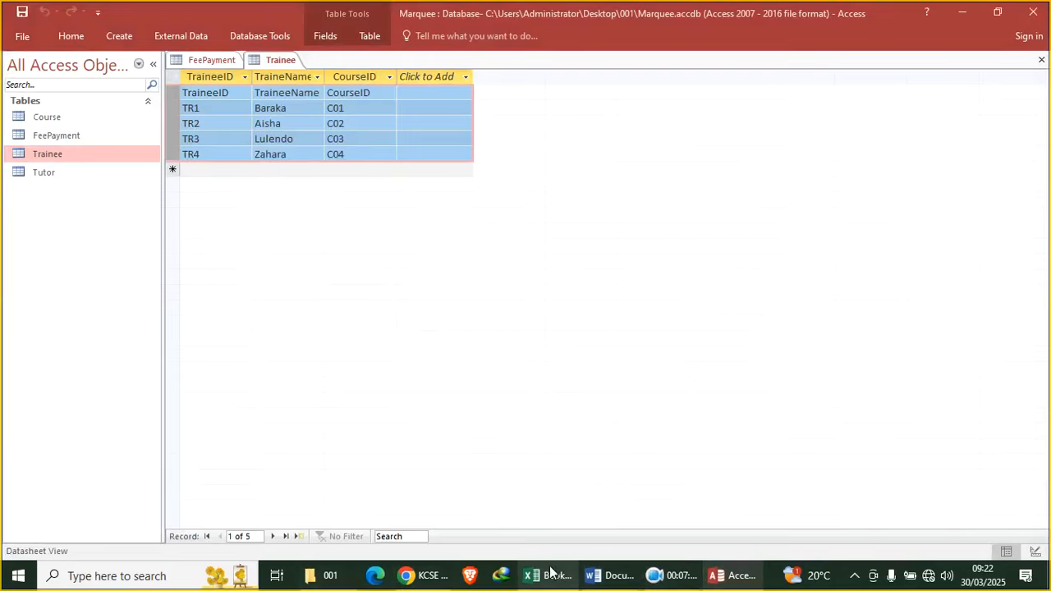
click(550, 574)
click(262, 532)
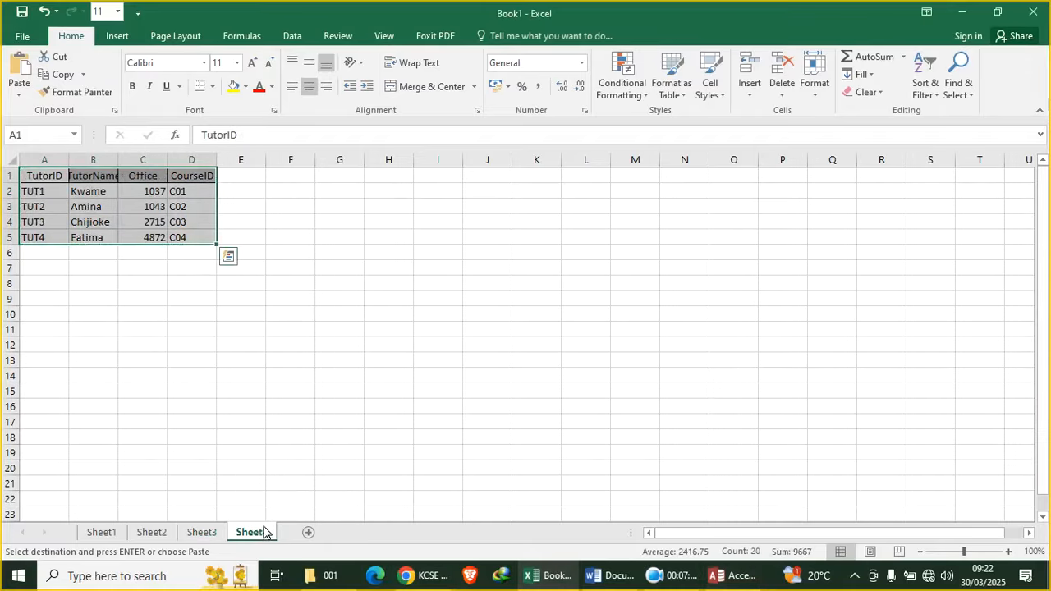
click(54, 76)
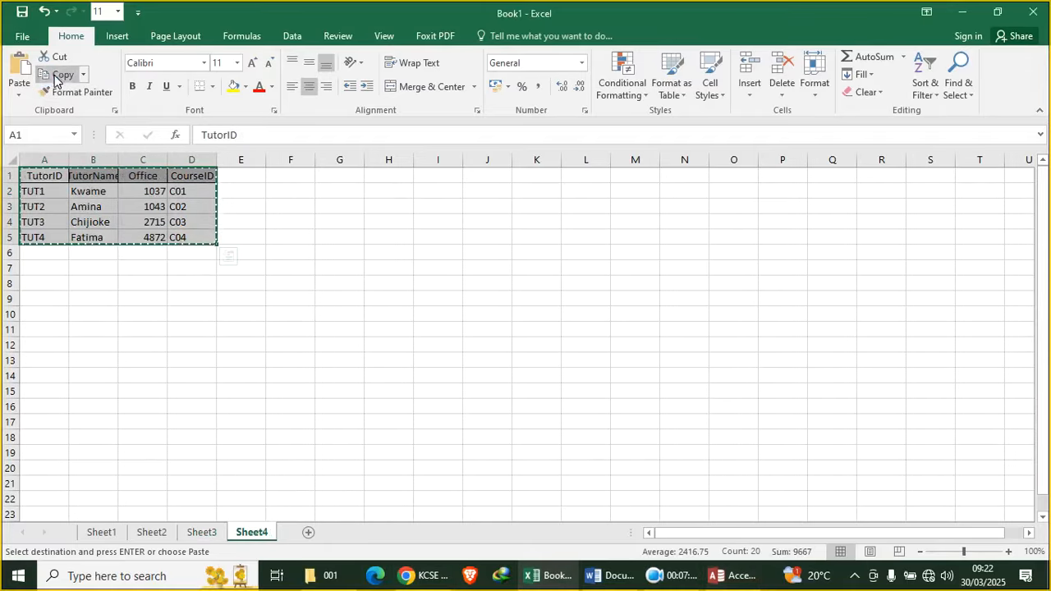
click(734, 575)
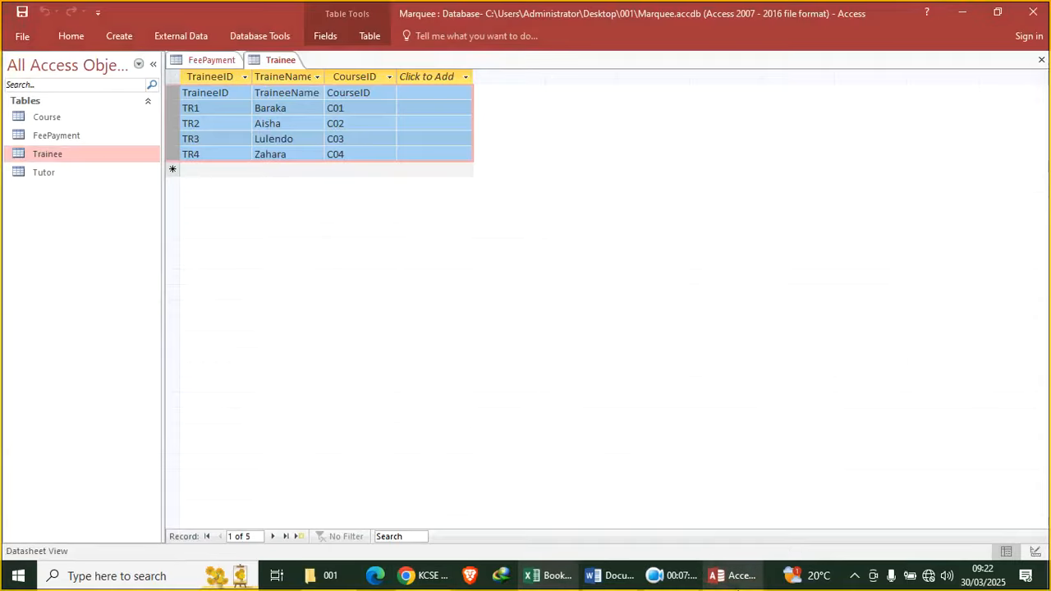
double_click(40, 174)
drag(223, 77, 415, 97)
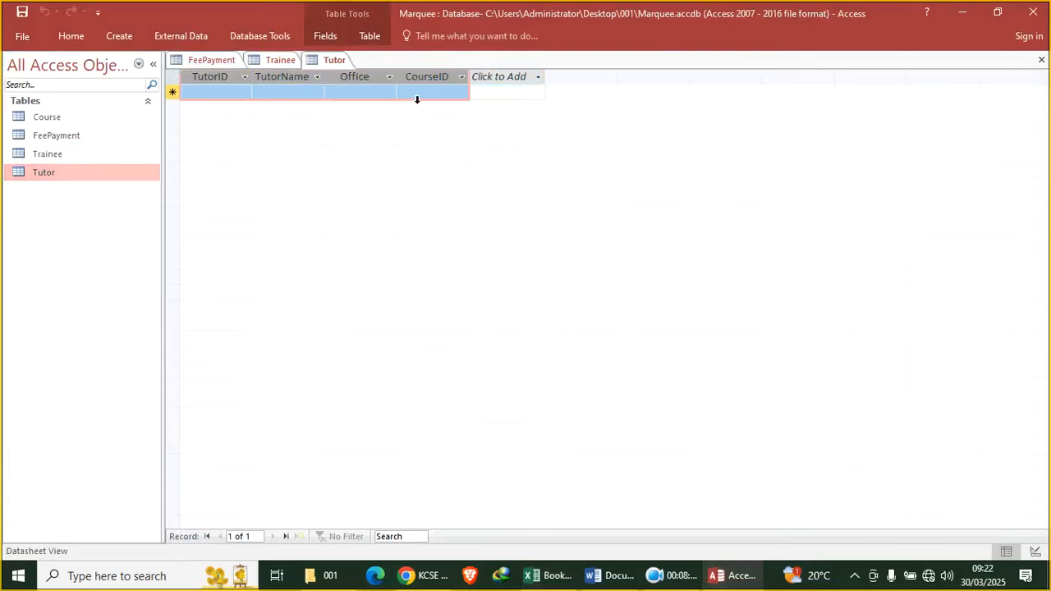
key(ctrl+v)
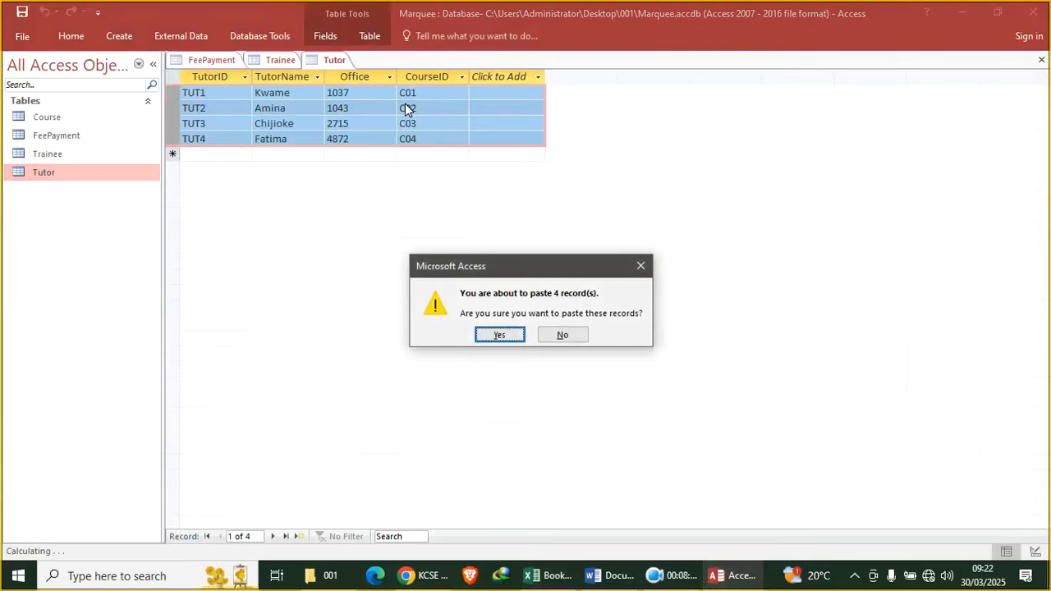
key(Return)
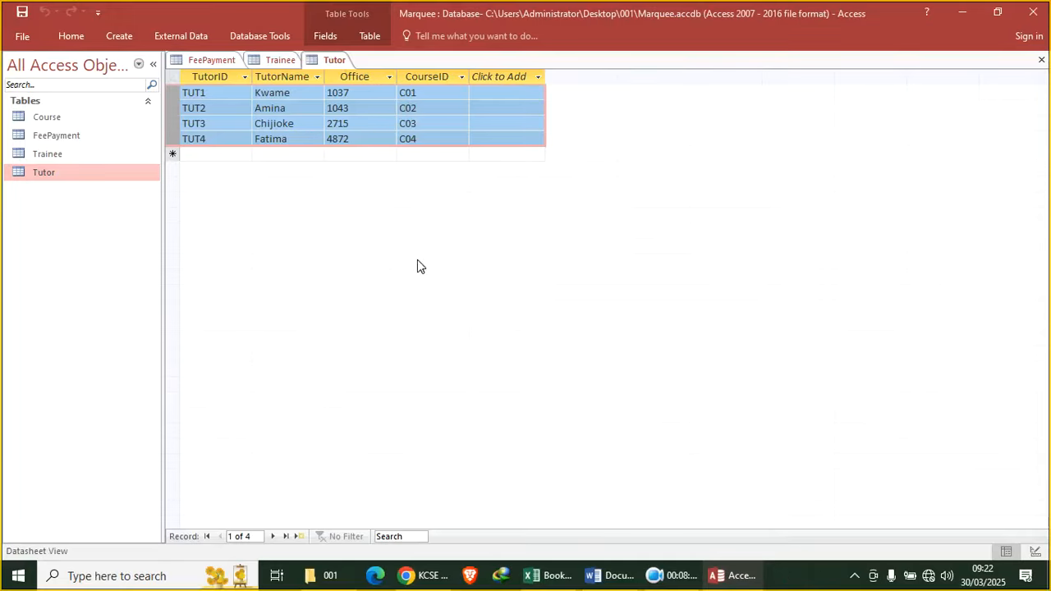
Review the primary key requirement in task (i) on page 3 of the exam PDF
click(423, 575)
scroll(415, 239, down, 2)
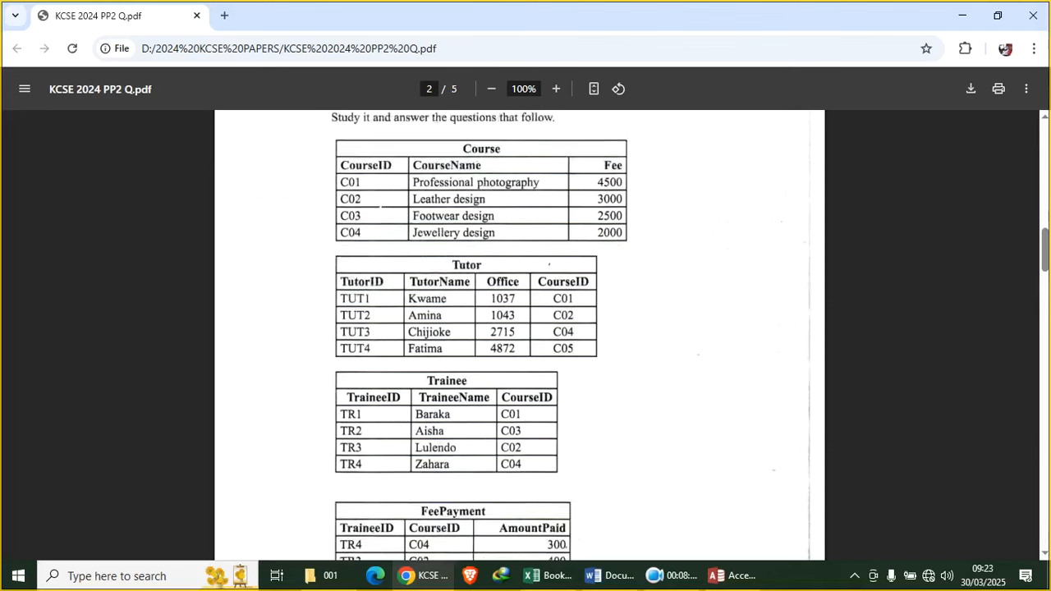
scroll(415, 239, up, 4)
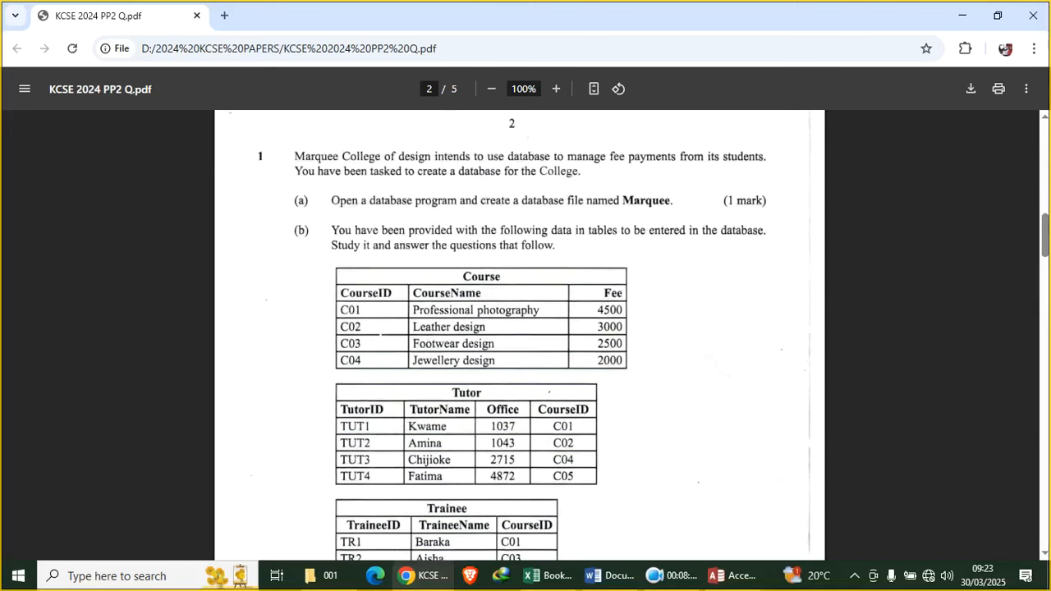
scroll(430, 223, down, 7)
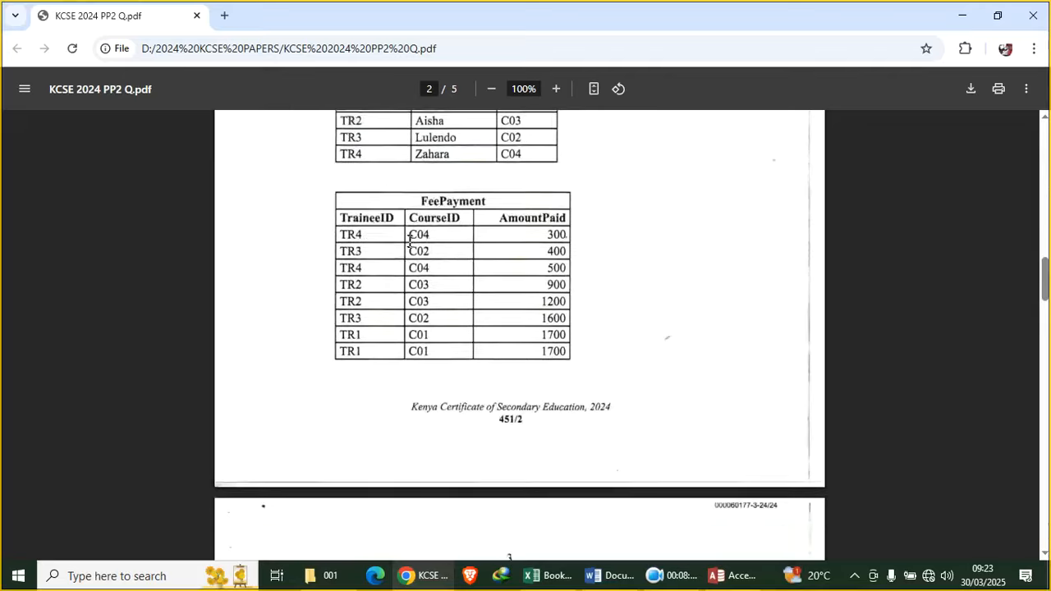
scroll(405, 241, down, 2)
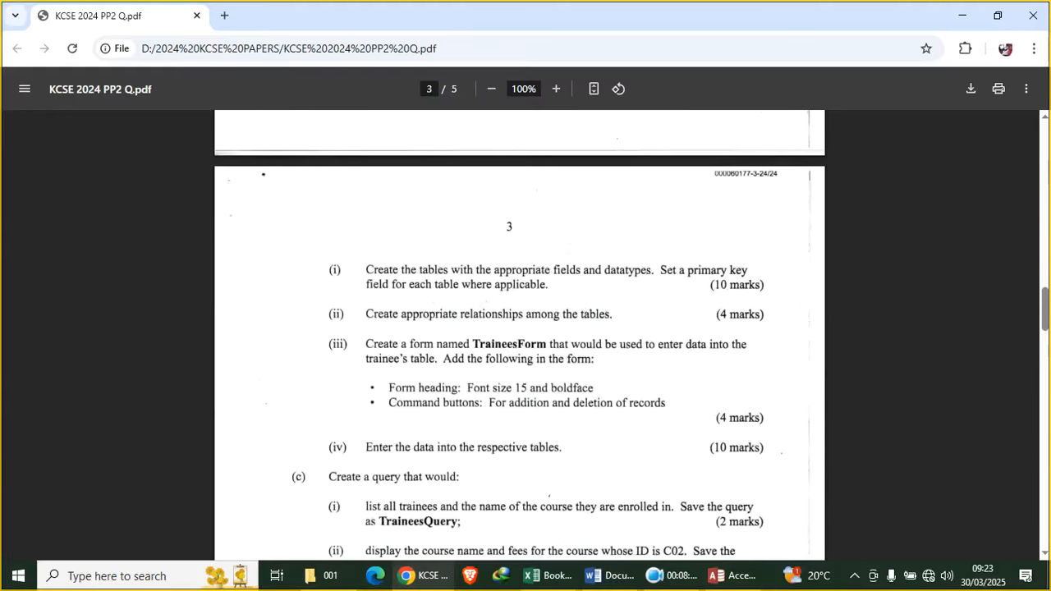
drag(688, 271, 707, 284)
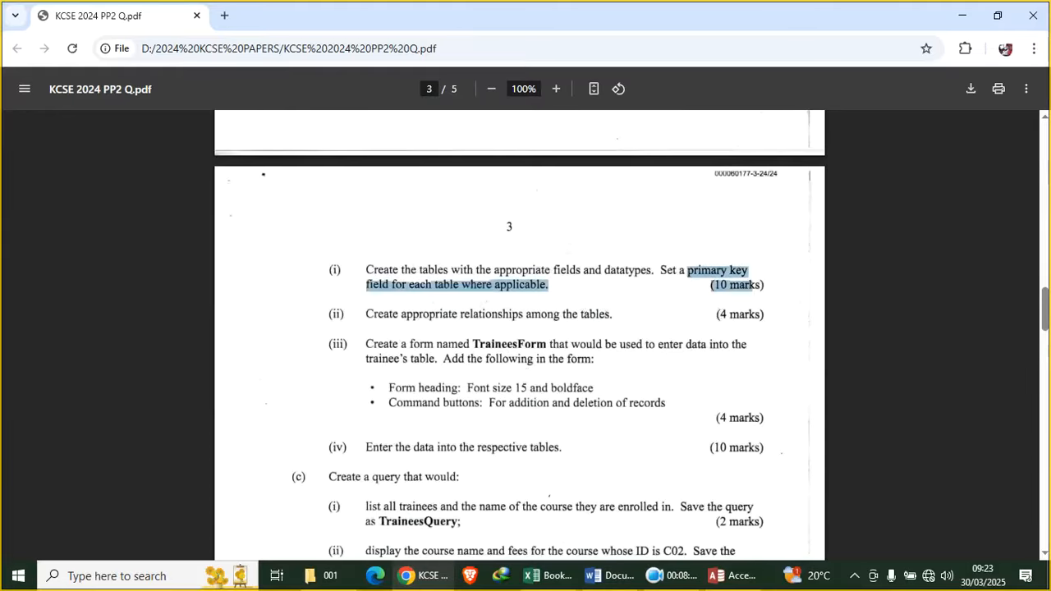
scroll(506, 374, down, 1)
click(708, 284)
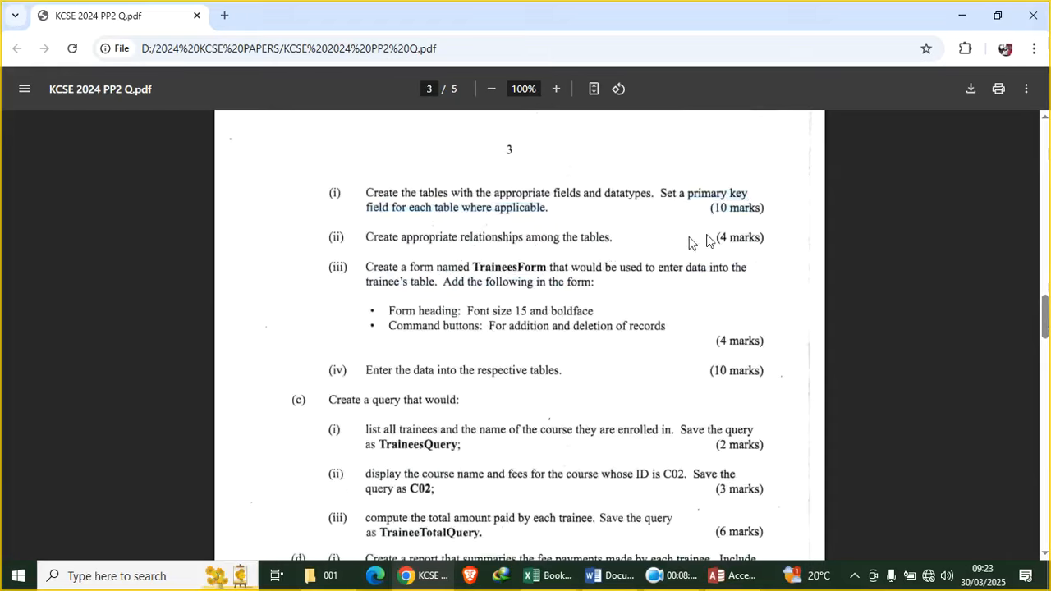
click(733, 576)
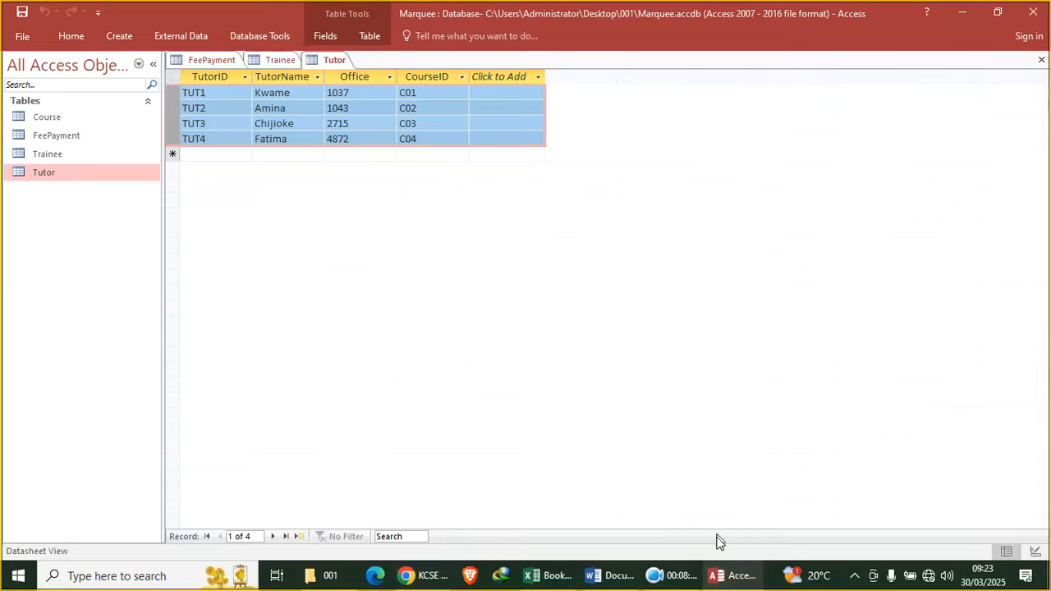
Close all tables, open Relationships, and remove the two system tables from the layout
click(675, 574)
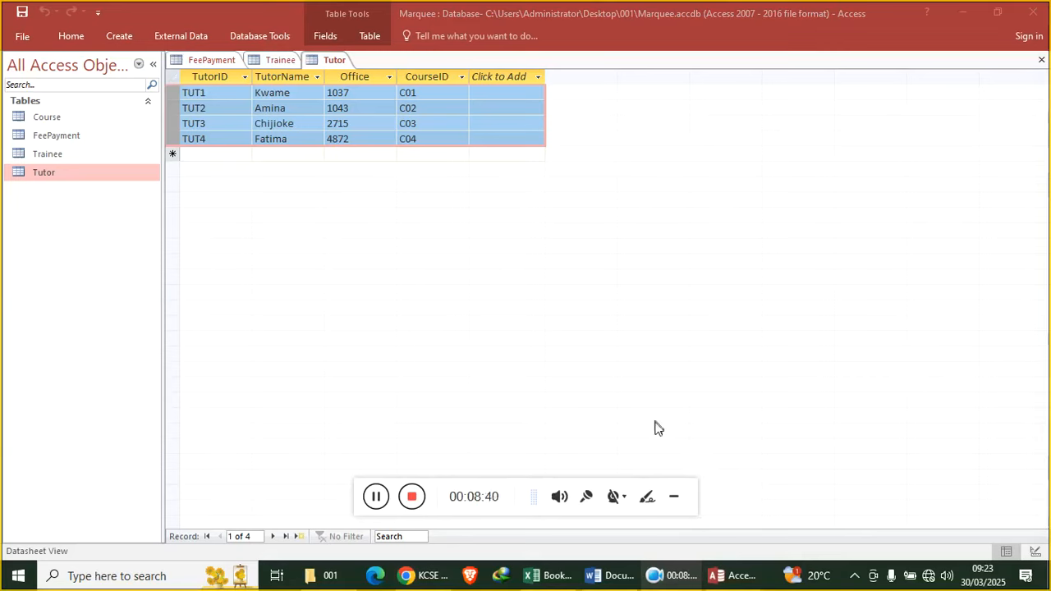
click(674, 497)
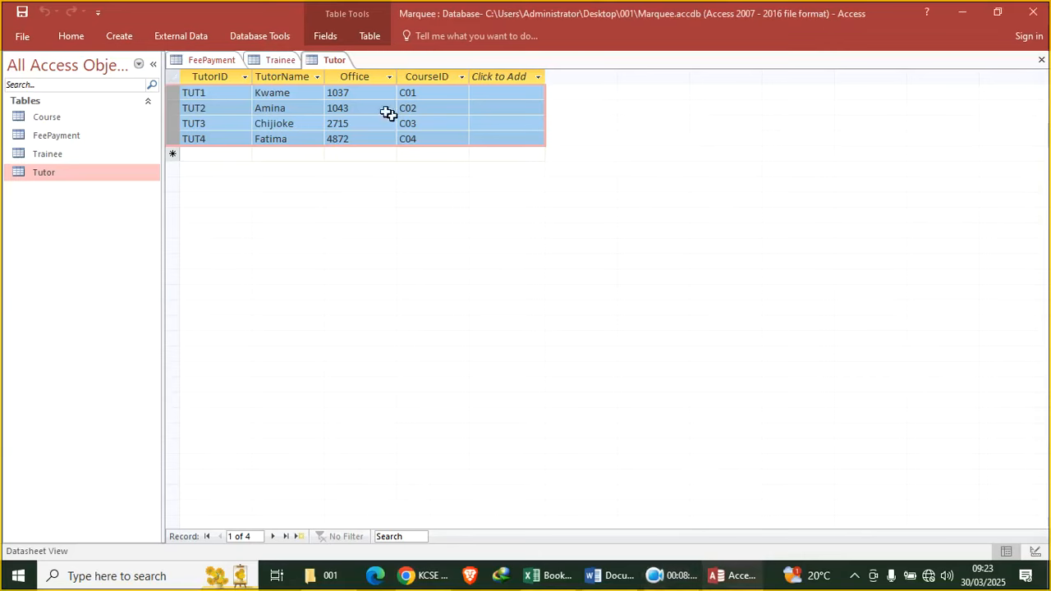
right_click(330, 63)
click(374, 114)
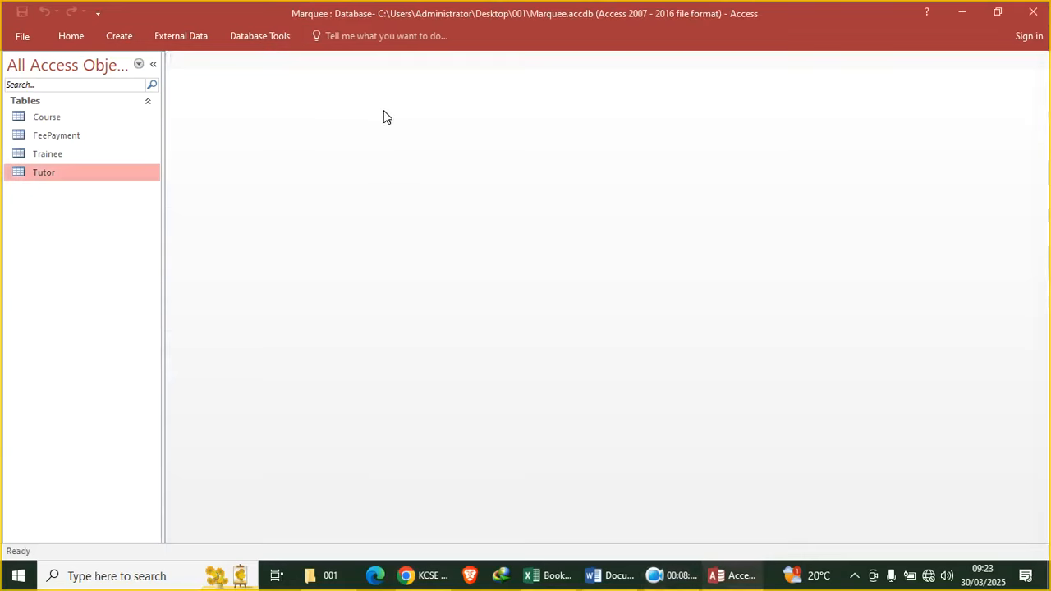
click(264, 36)
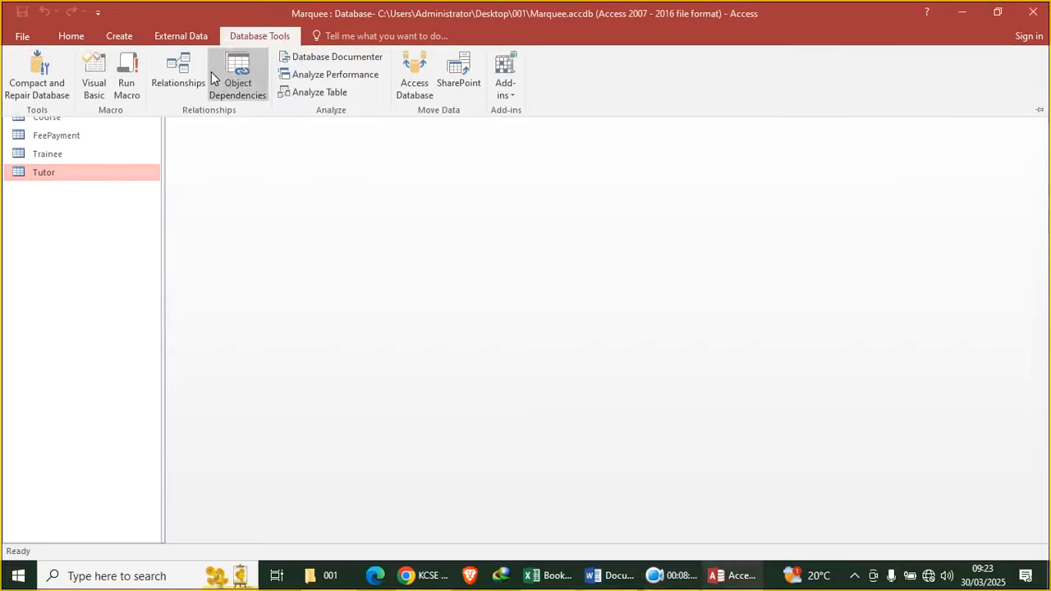
click(182, 72)
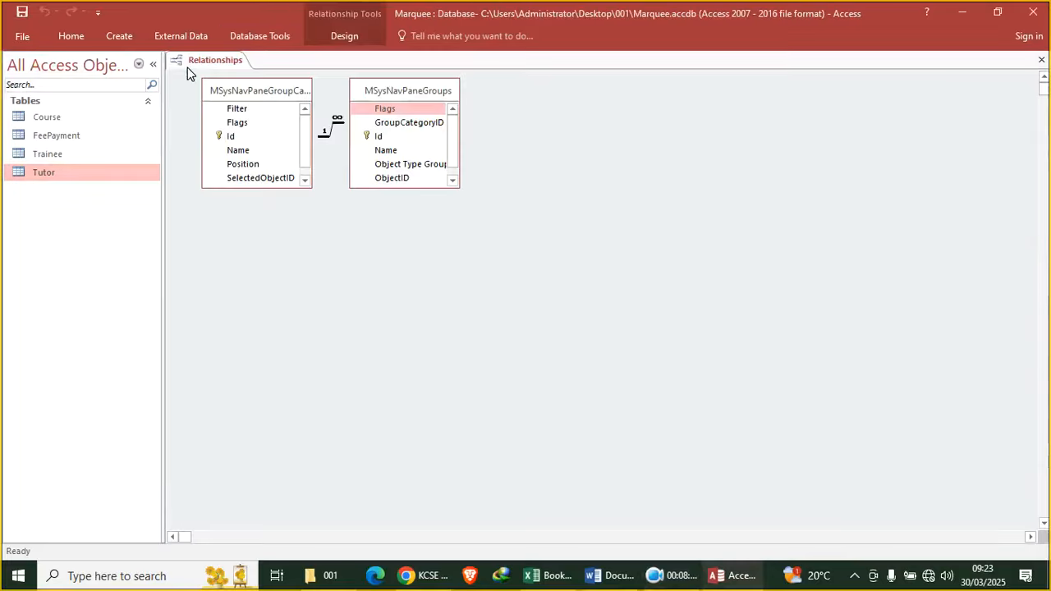
click(276, 92)
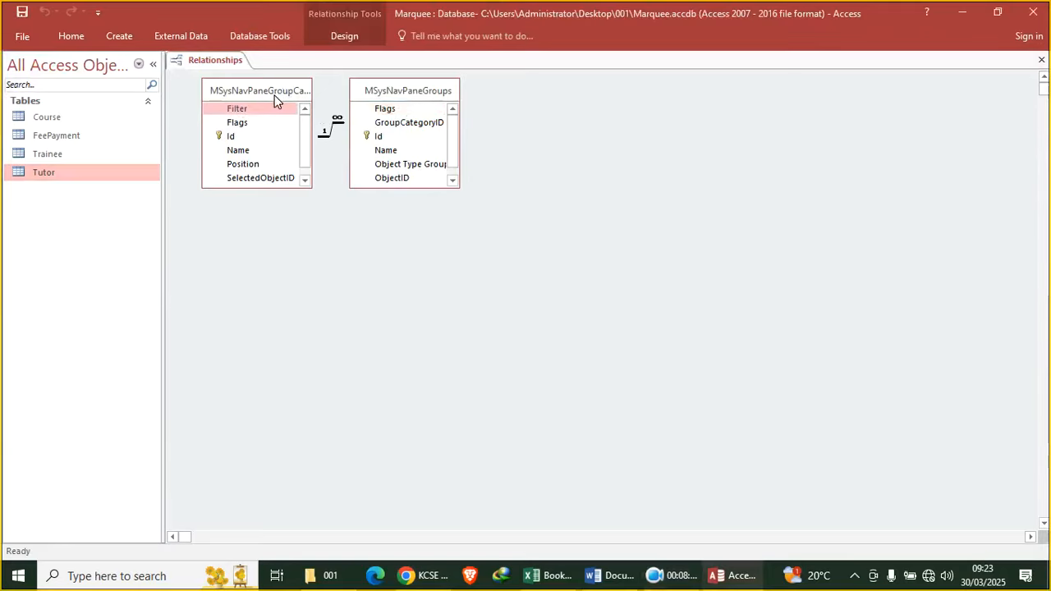
key(Delete)
click(385, 92)
key(Delete)
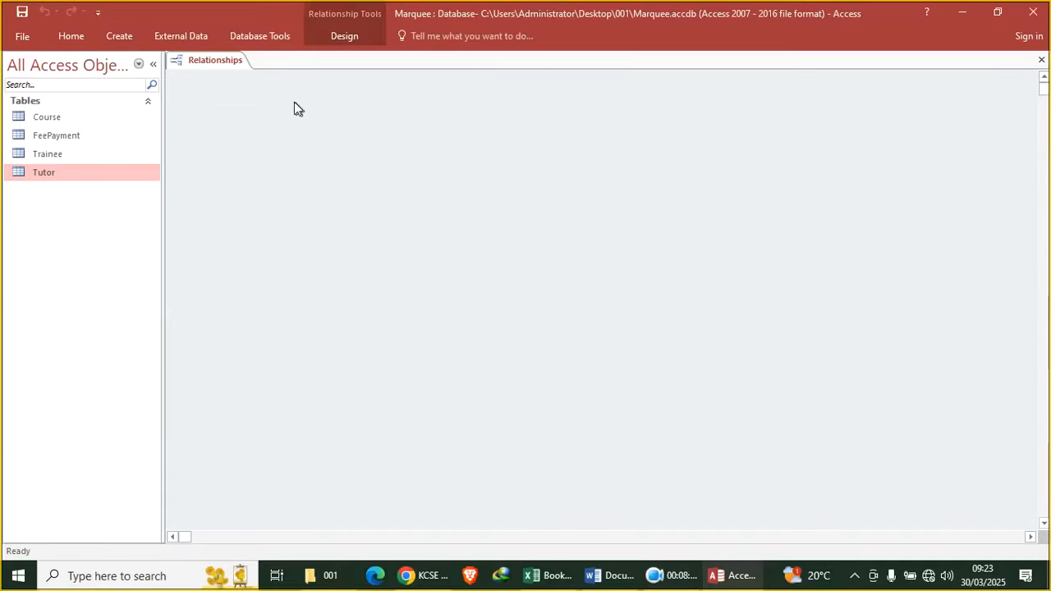
Add the Course, FeePayment, Trainee and Tutor tables to the relationships layout
right_click(285, 154)
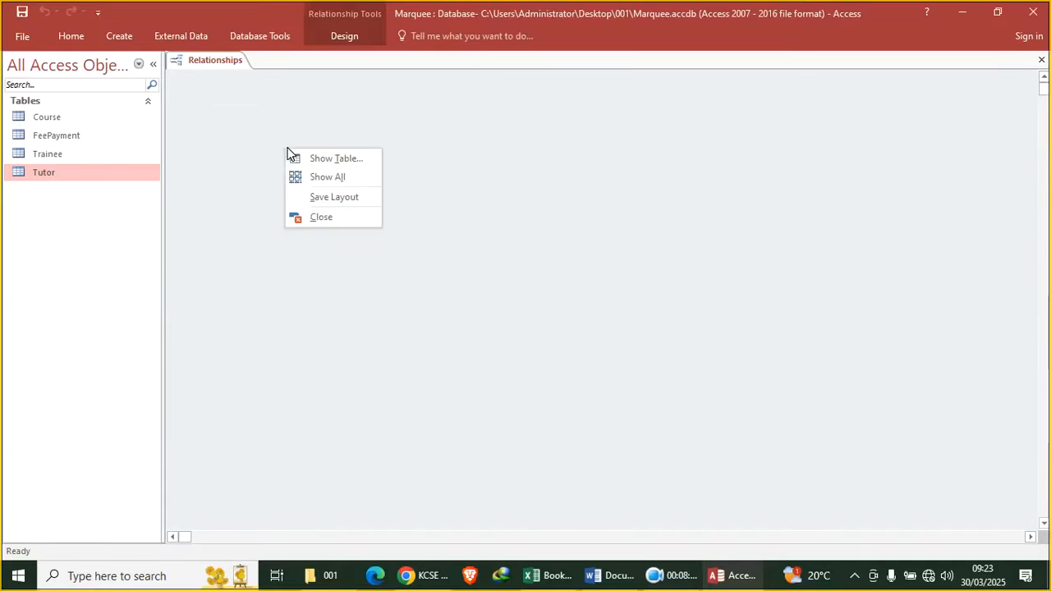
click(343, 38)
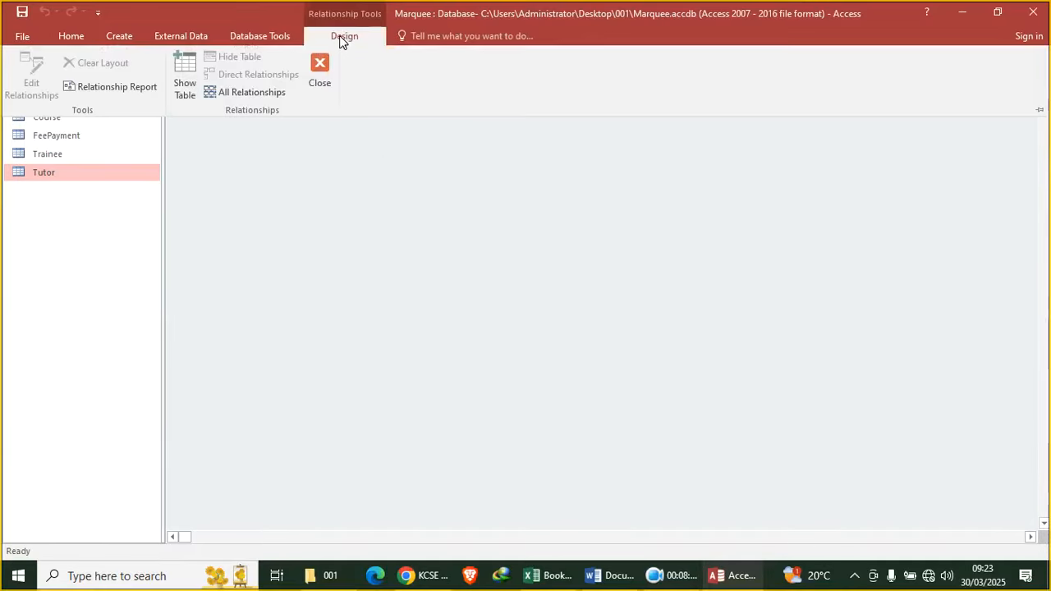
click(187, 81)
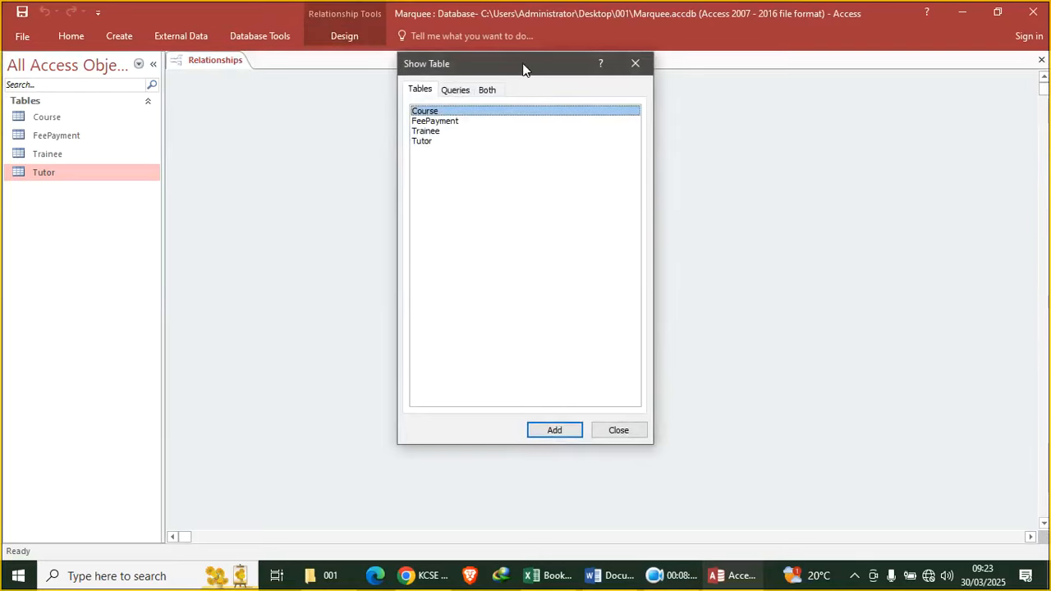
double_click(442, 110)
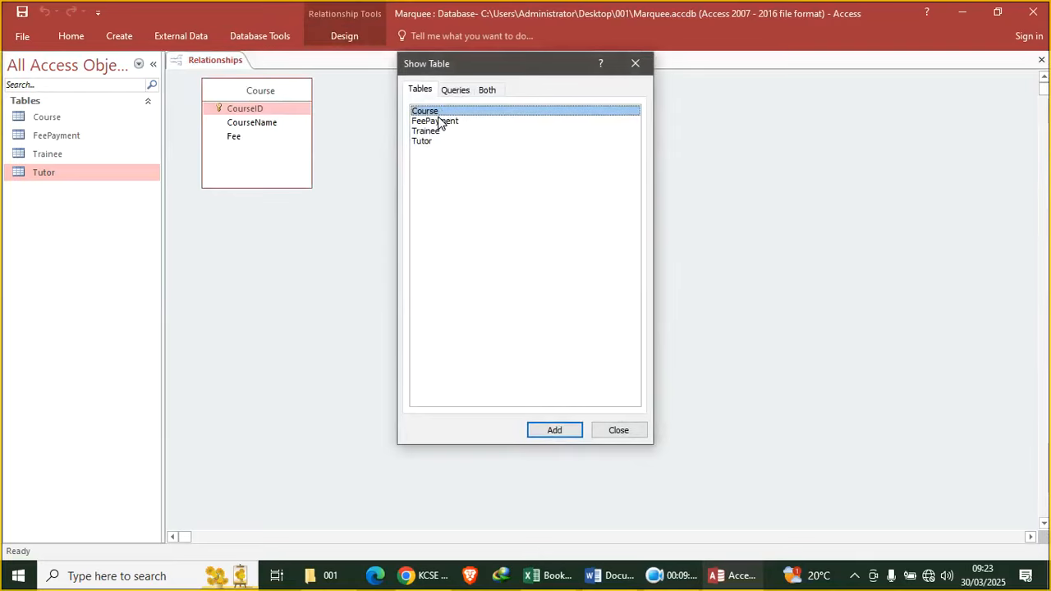
double_click(436, 122)
double_click(428, 132)
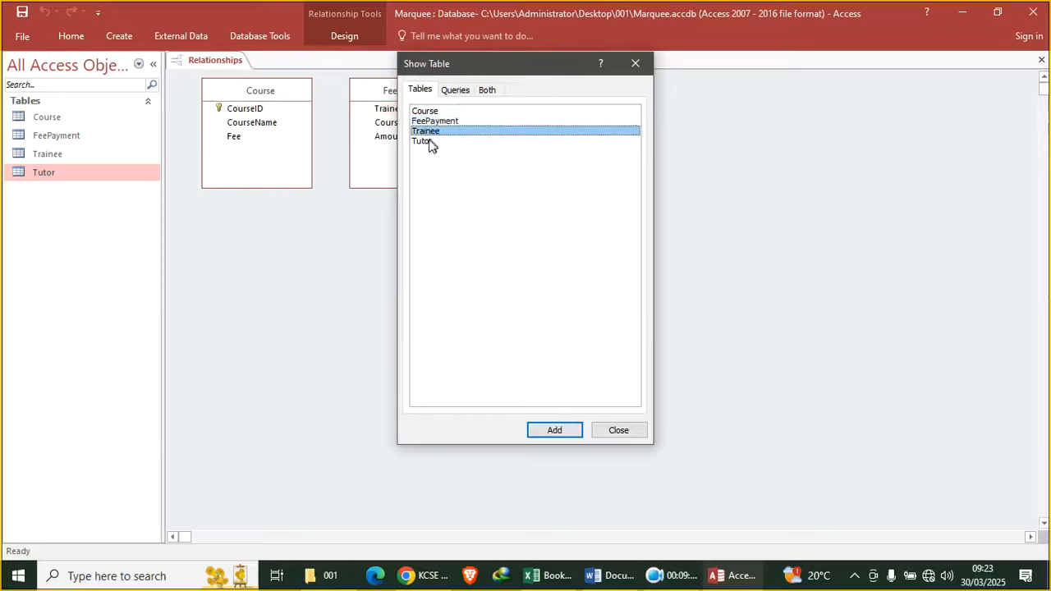
double_click(429, 141)
click(612, 433)
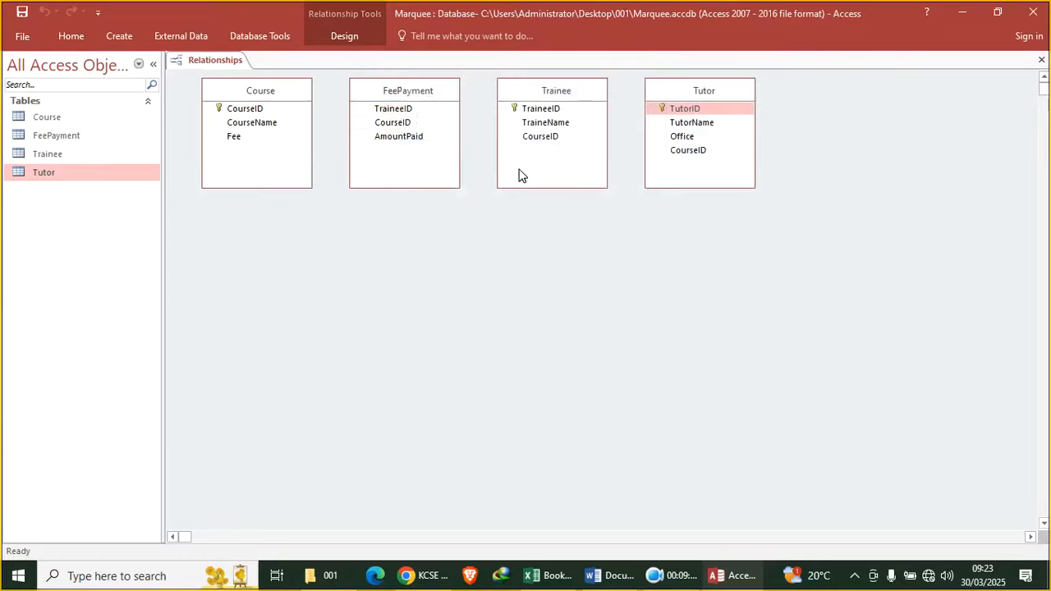
Link Trainee to FeePayment one-to-many on TraineeID with referential integrity enforced
drag(394, 94, 419, 308)
drag(533, 96, 394, 134)
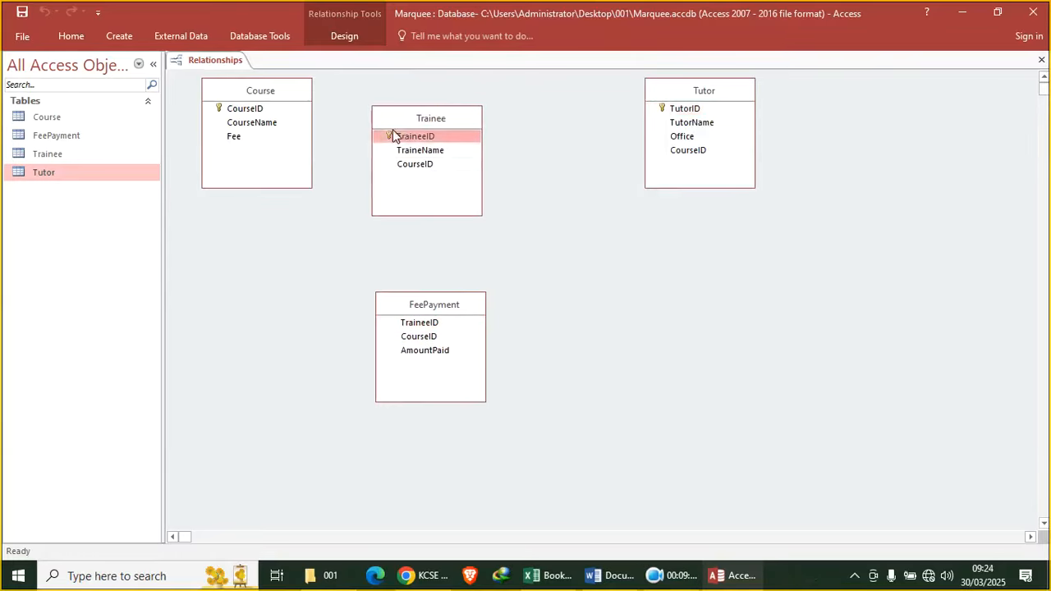
mouse_move(424, 326)
mouse_down()
mouse_move(439, 181)
mouse_move(415, 137)
mouse_up()
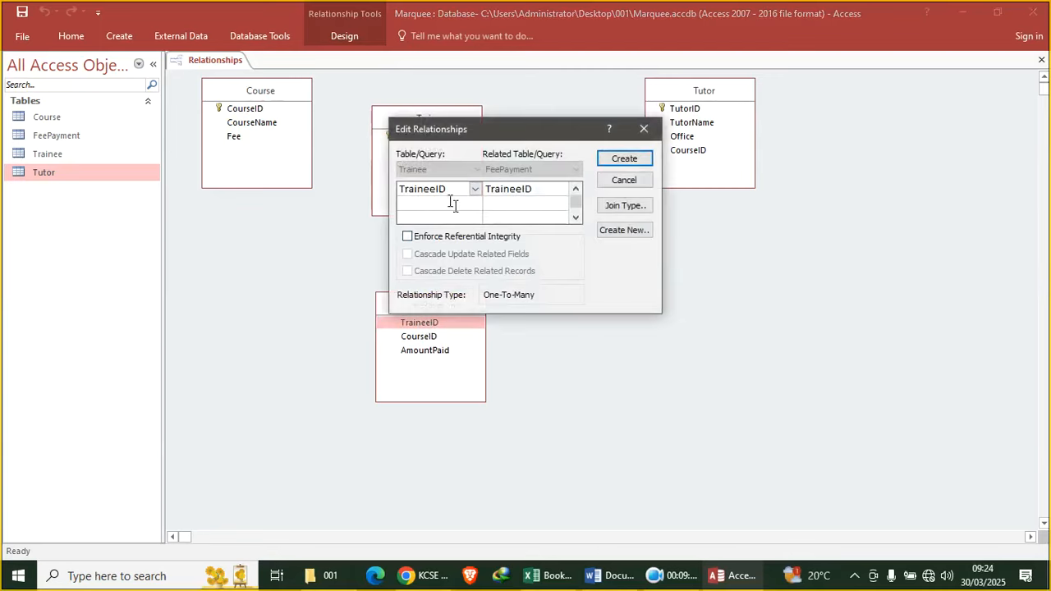
click(464, 238)
click(621, 158)
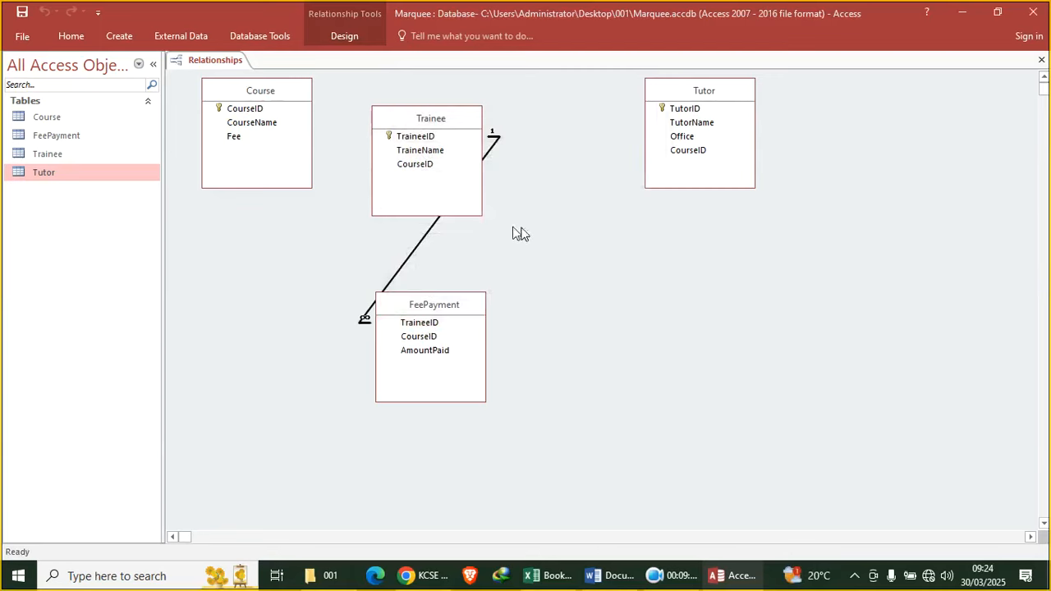
Attempt an enforced FeePayment–Course link on CourseID, then cancel after Access refuses it
drag(428, 342, 242, 113)
click(431, 238)
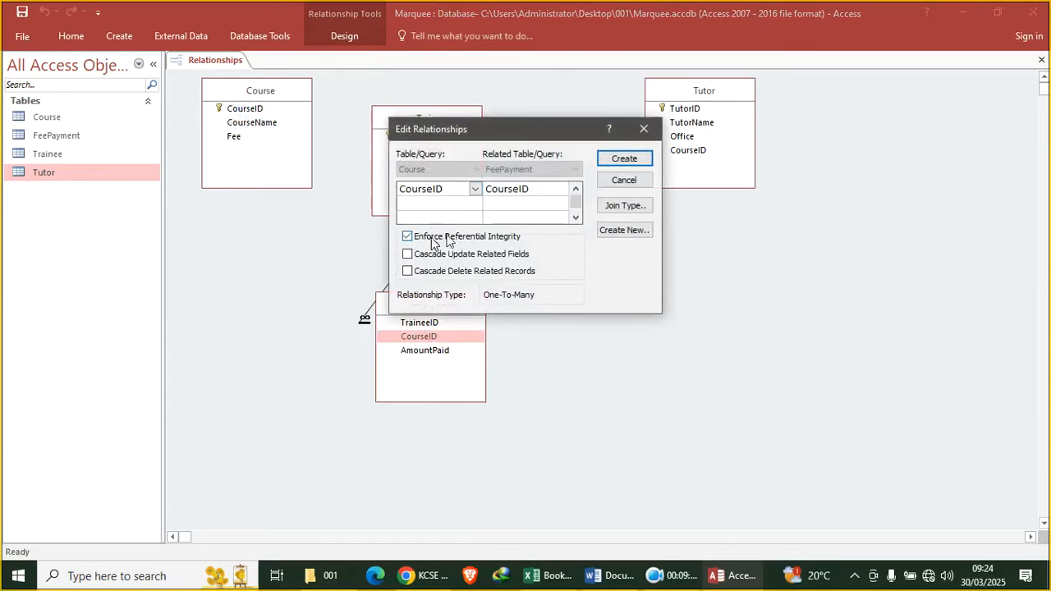
click(624, 159)
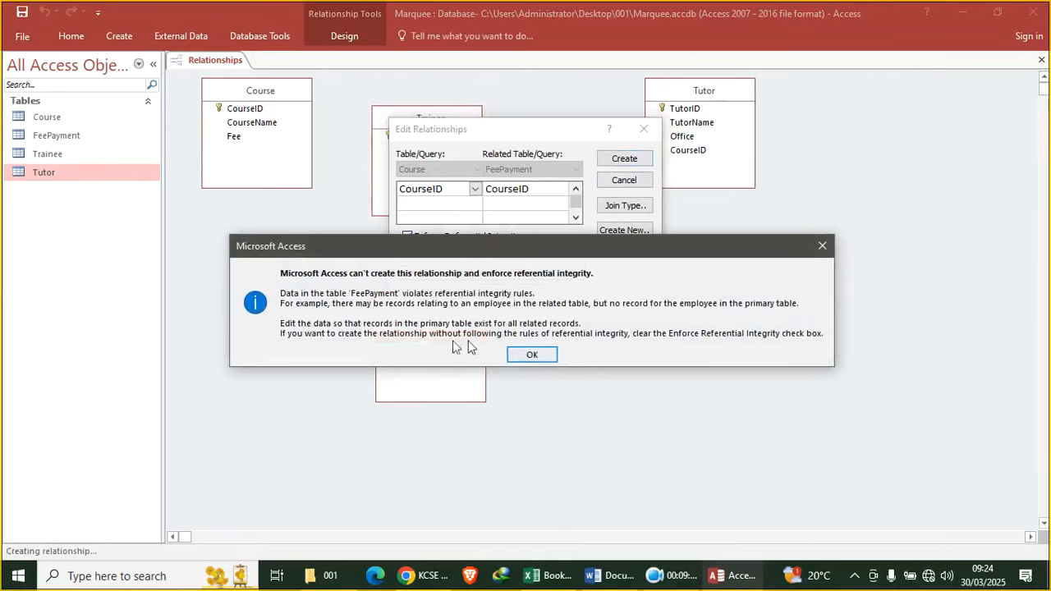
click(532, 354)
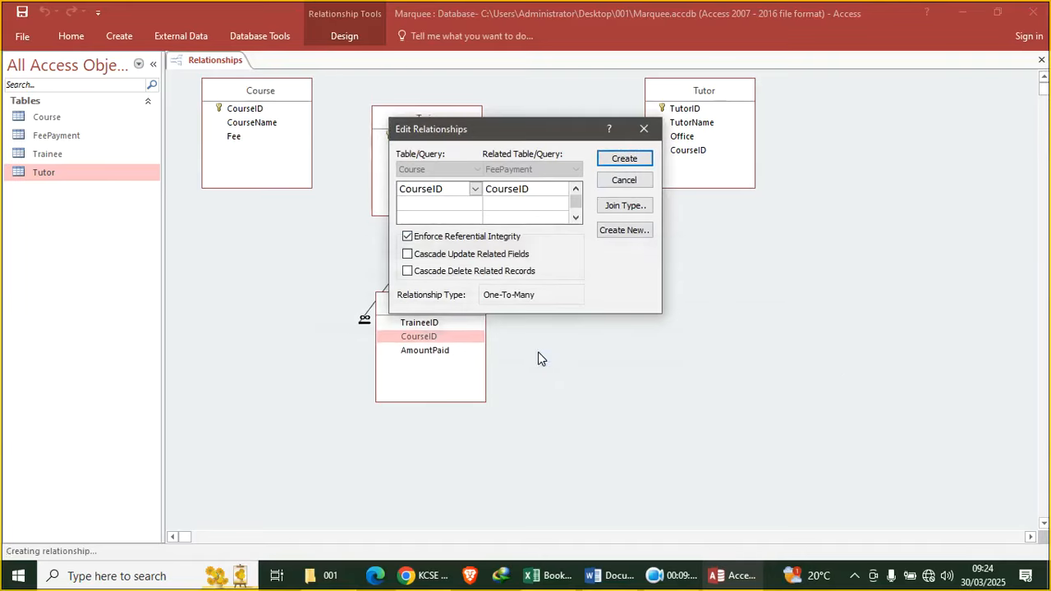
click(625, 183)
Save and close the relationships layout
right_click(232, 62)
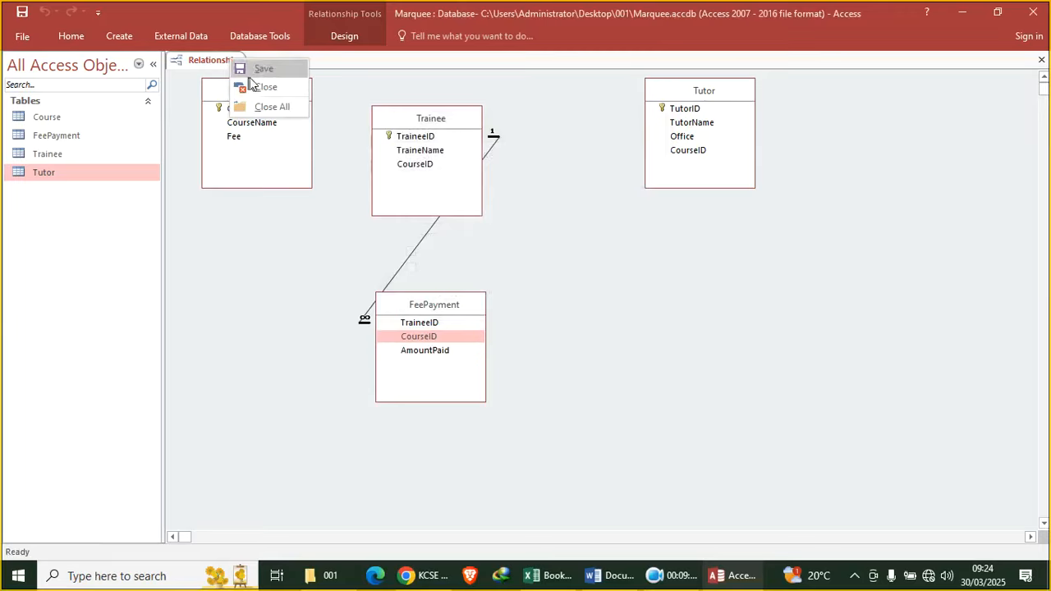
click(269, 70)
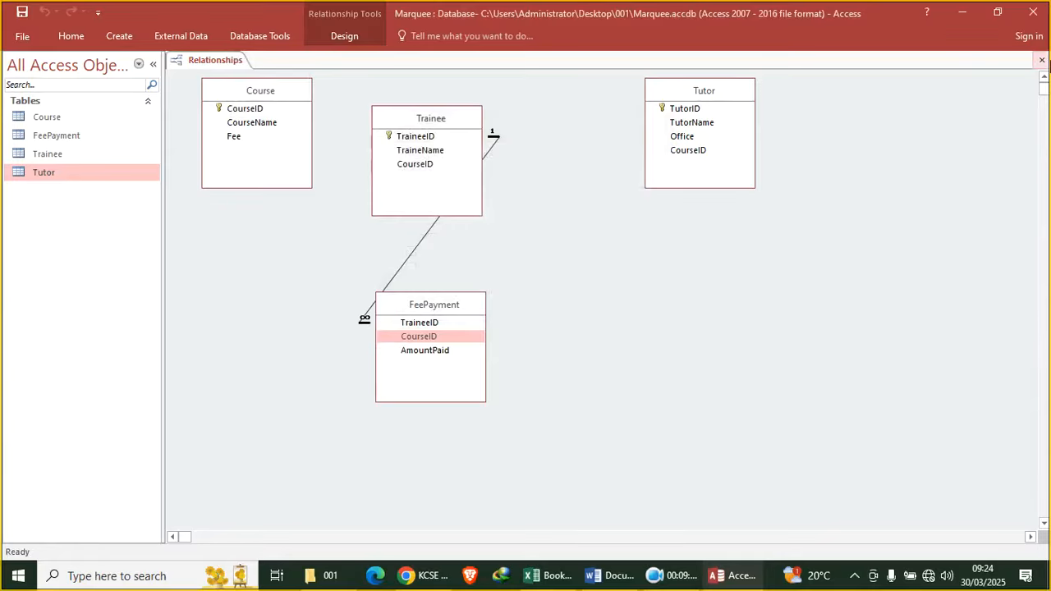
click(1041, 60)
Delete the stray header-text record from the Trainee table and close it
double_click(47, 156)
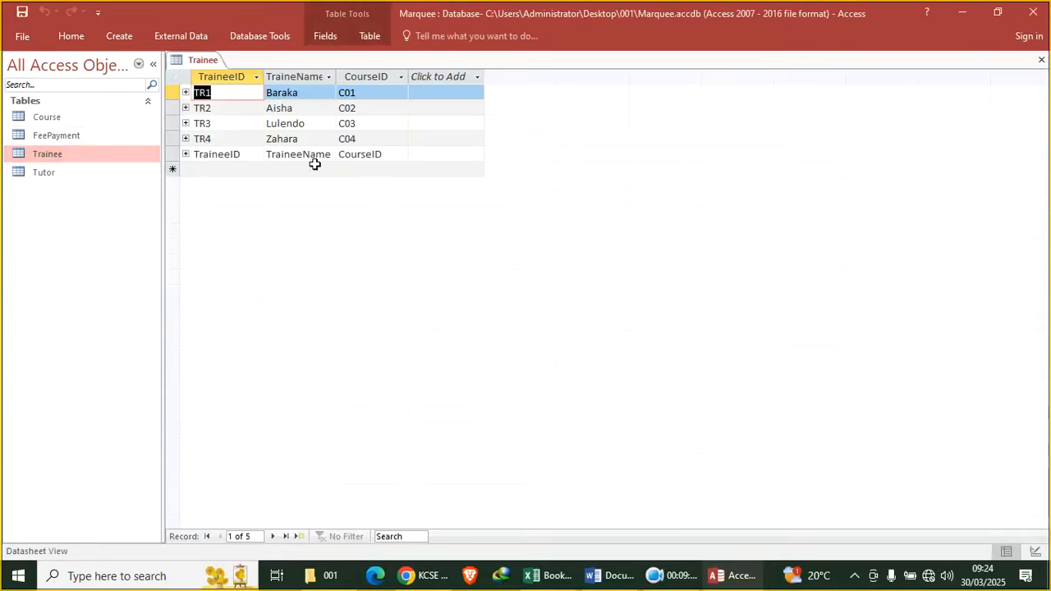
click(170, 154)
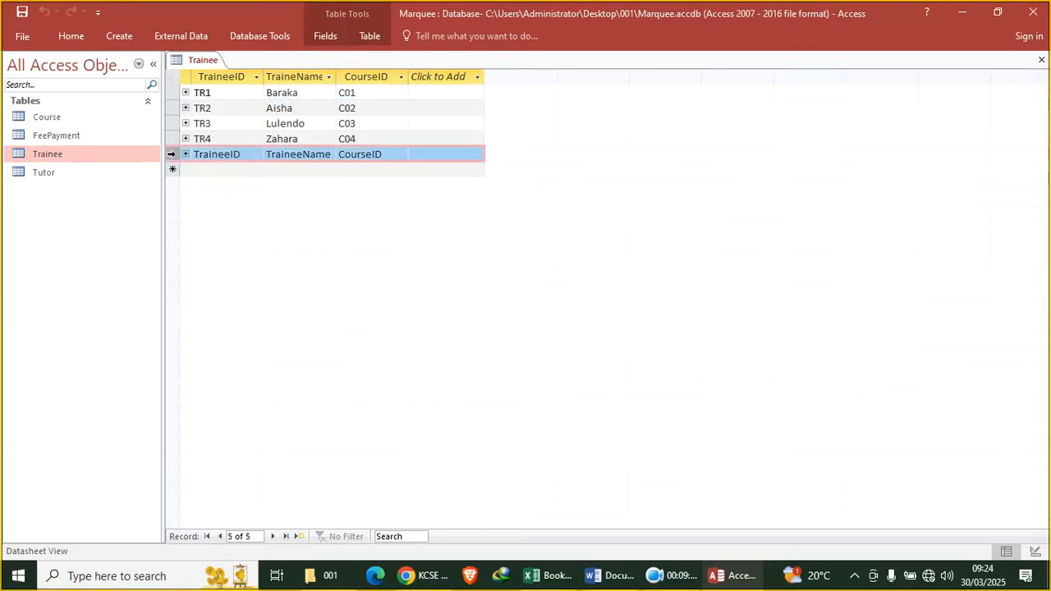
right_click(171, 154)
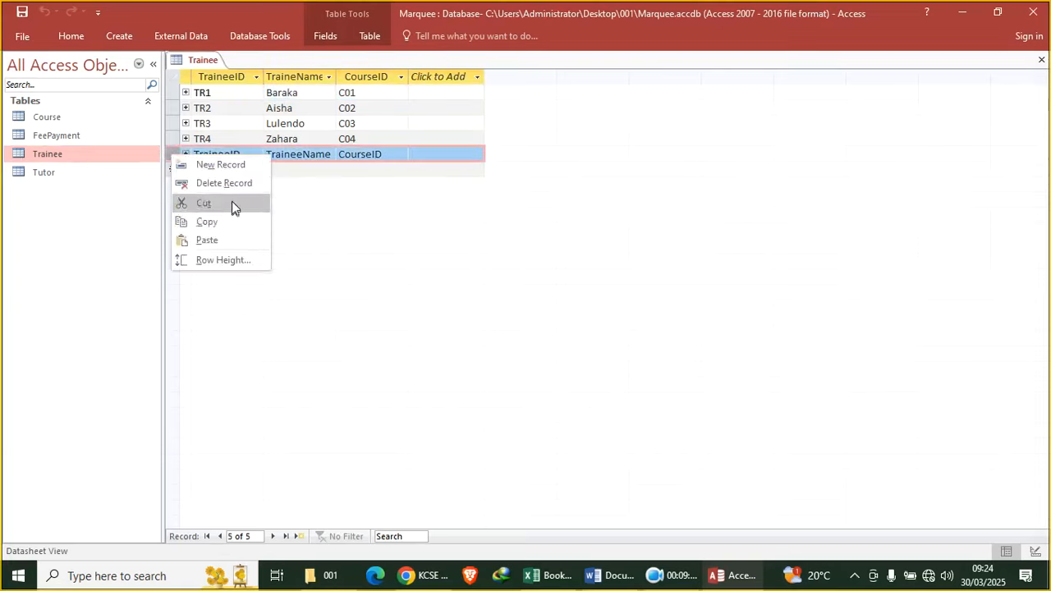
click(240, 182)
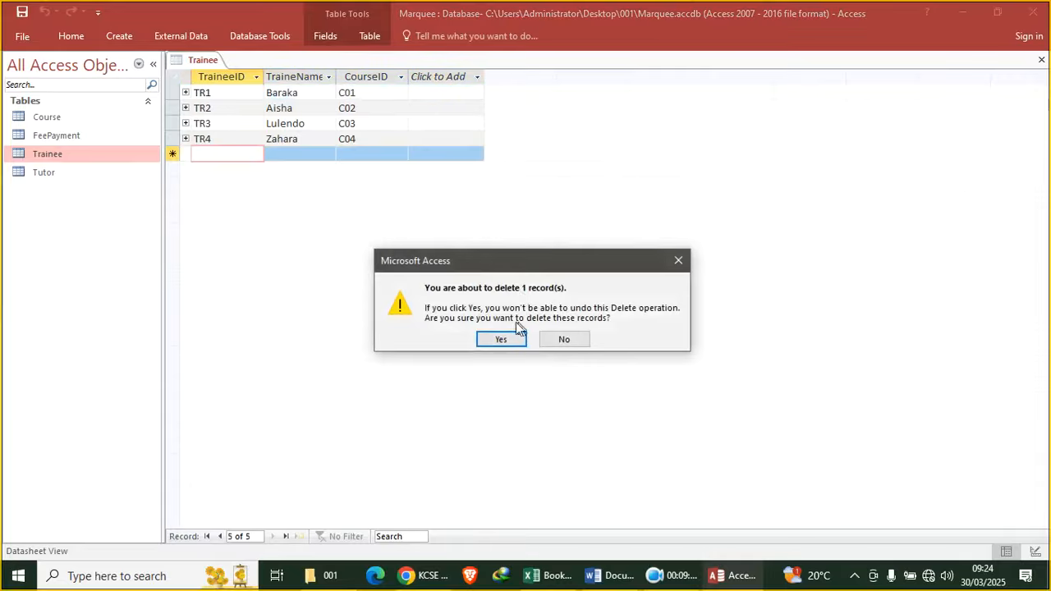
click(489, 340)
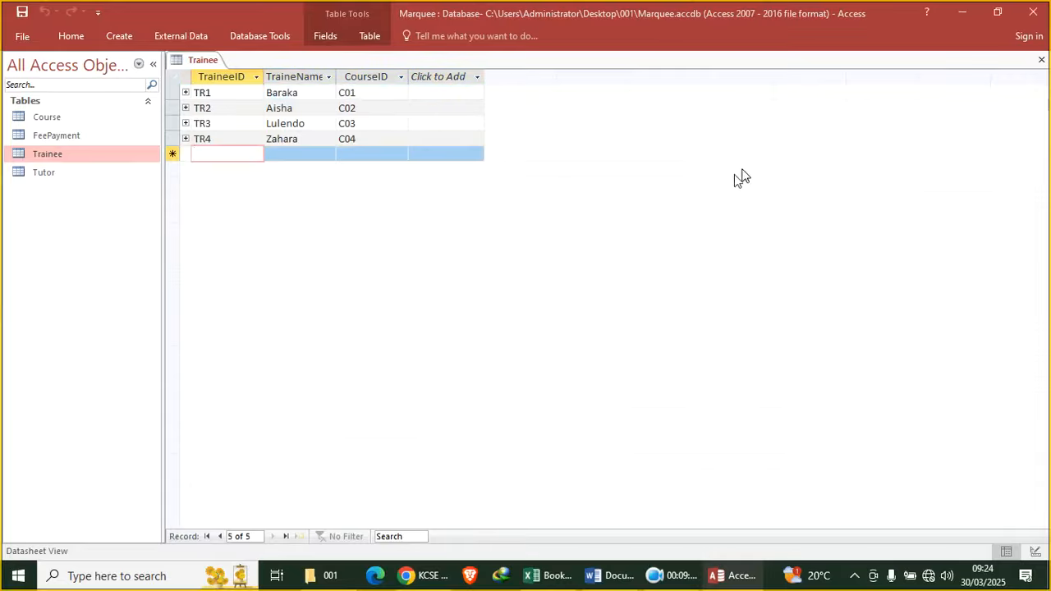
click(1041, 59)
Retry the enforced Course–FeePayment link on CourseID twice, then abandon it after the errors
click(243, 35)
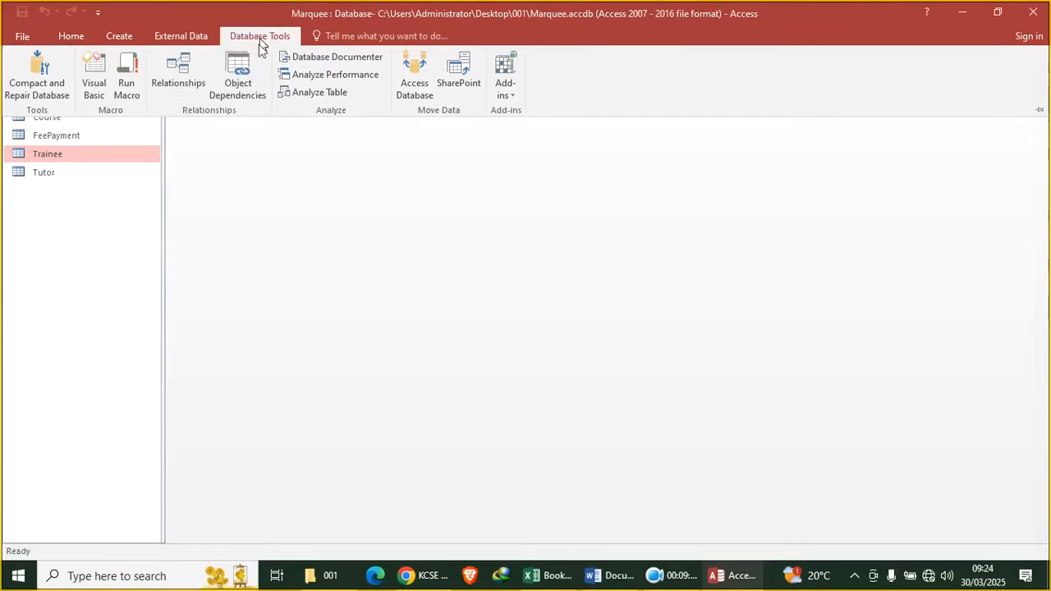
click(183, 76)
drag(421, 327, 249, 111)
click(450, 236)
click(628, 163)
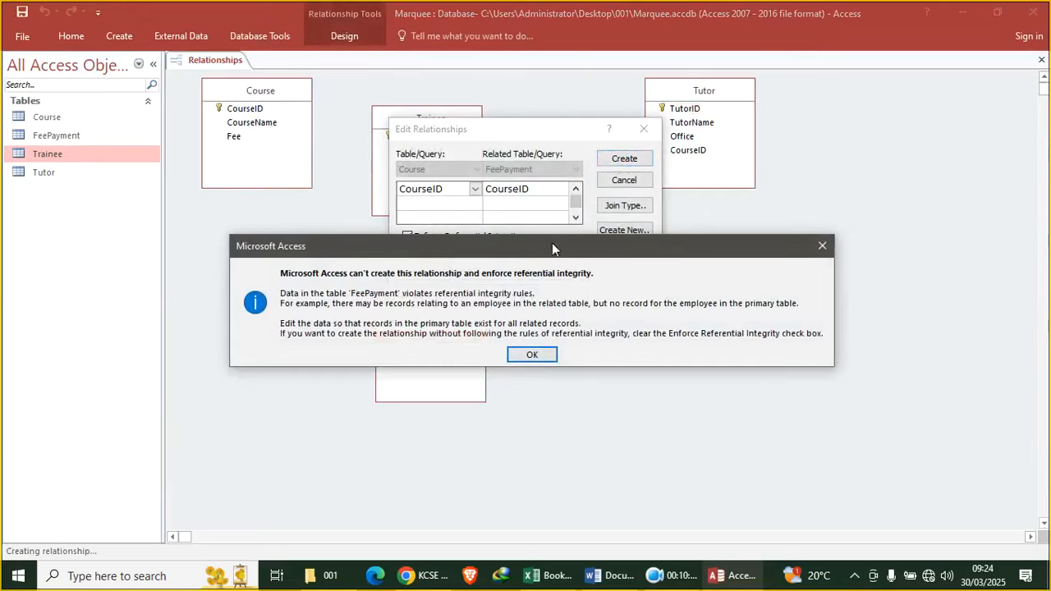
click(535, 353)
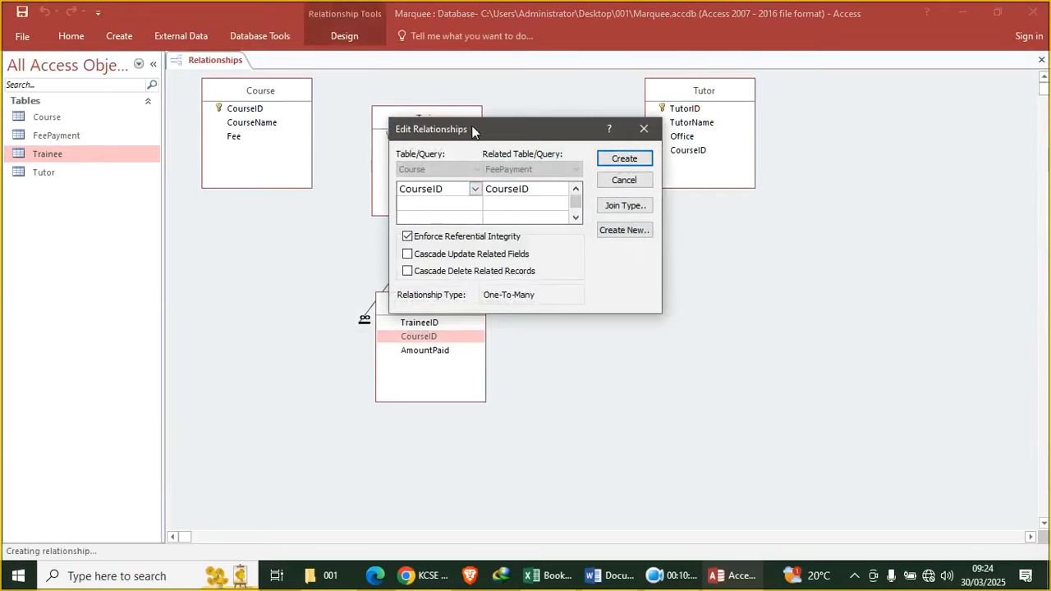
drag(452, 129, 579, 245)
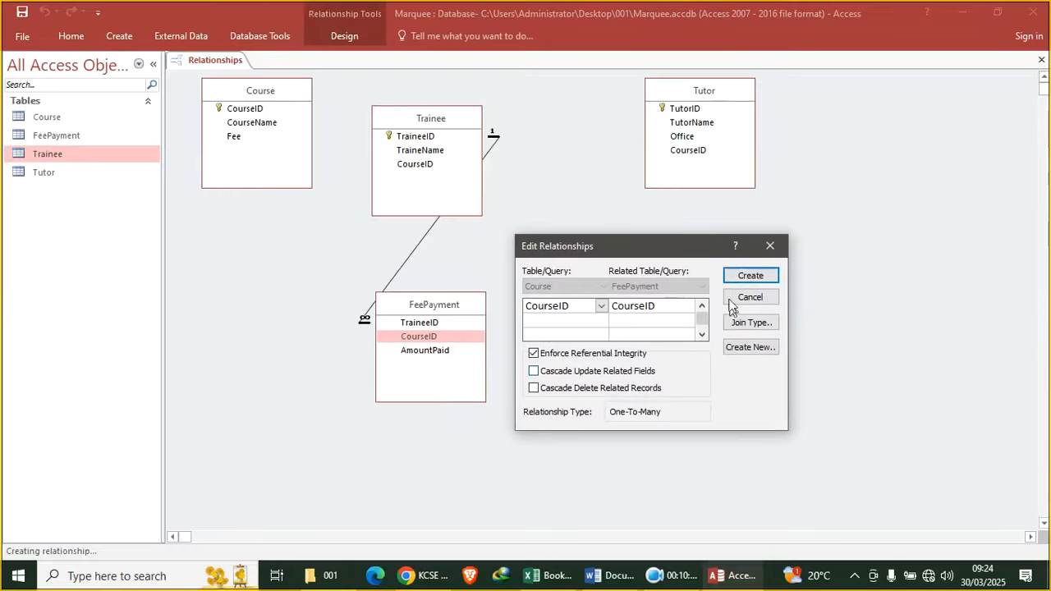
click(739, 275)
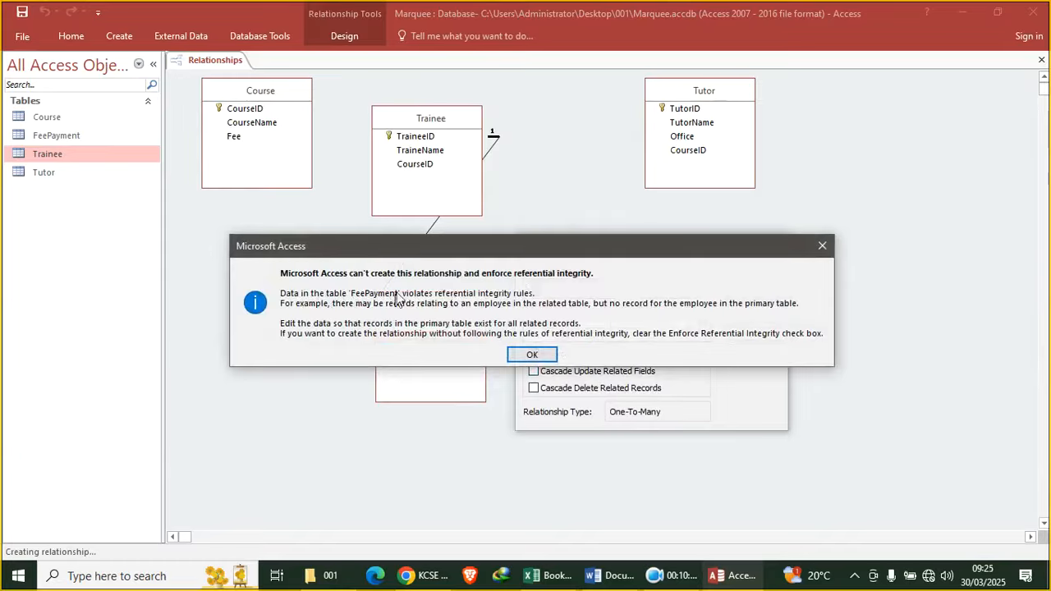
click(534, 354)
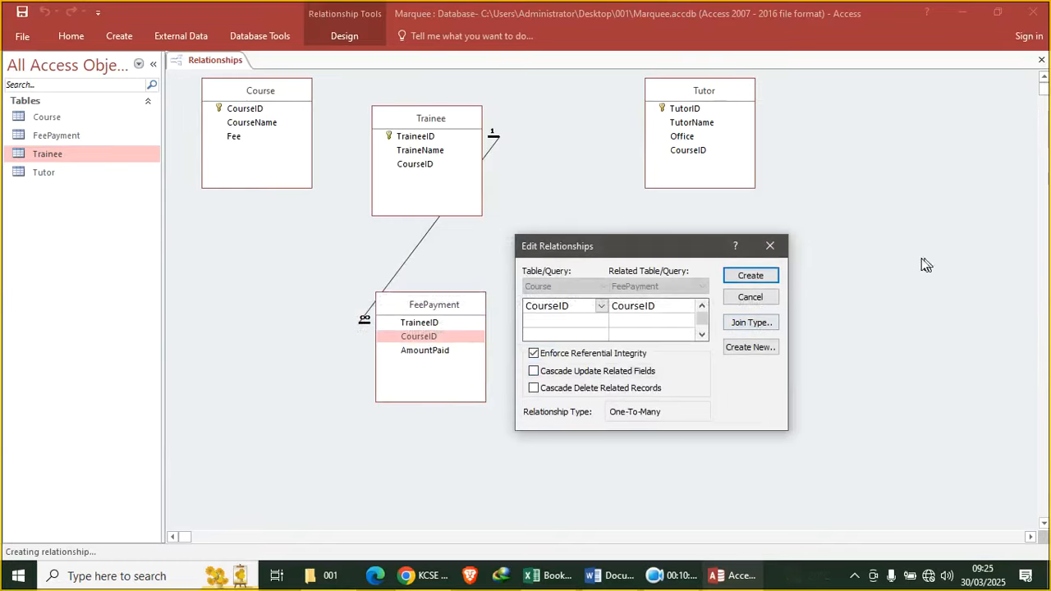
click(770, 248)
Close the relationships diagram and reopen the Trainee table to check its records
right_click(219, 63)
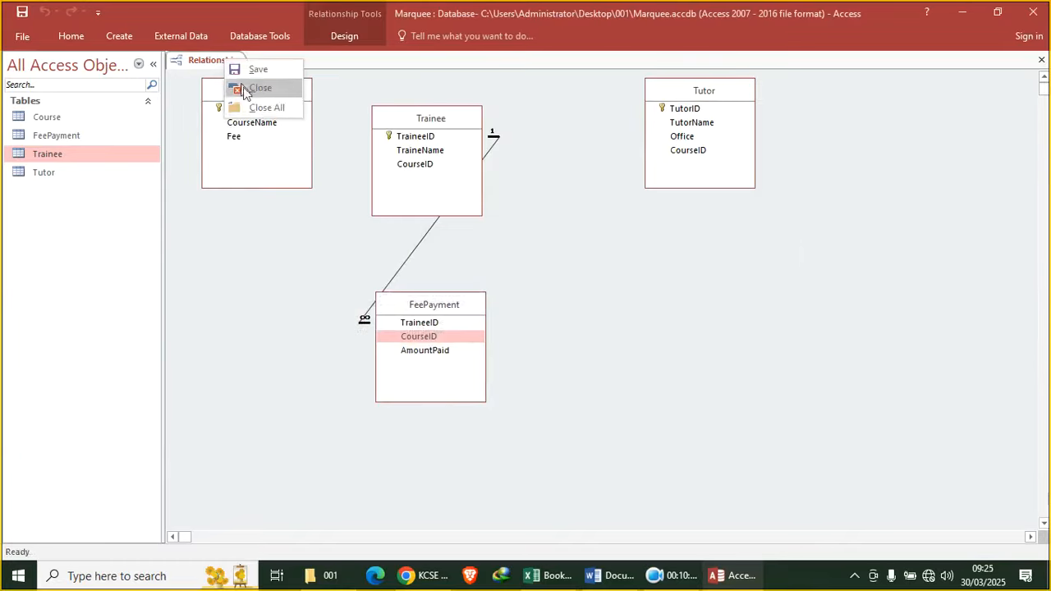
click(272, 91)
double_click(90, 153)
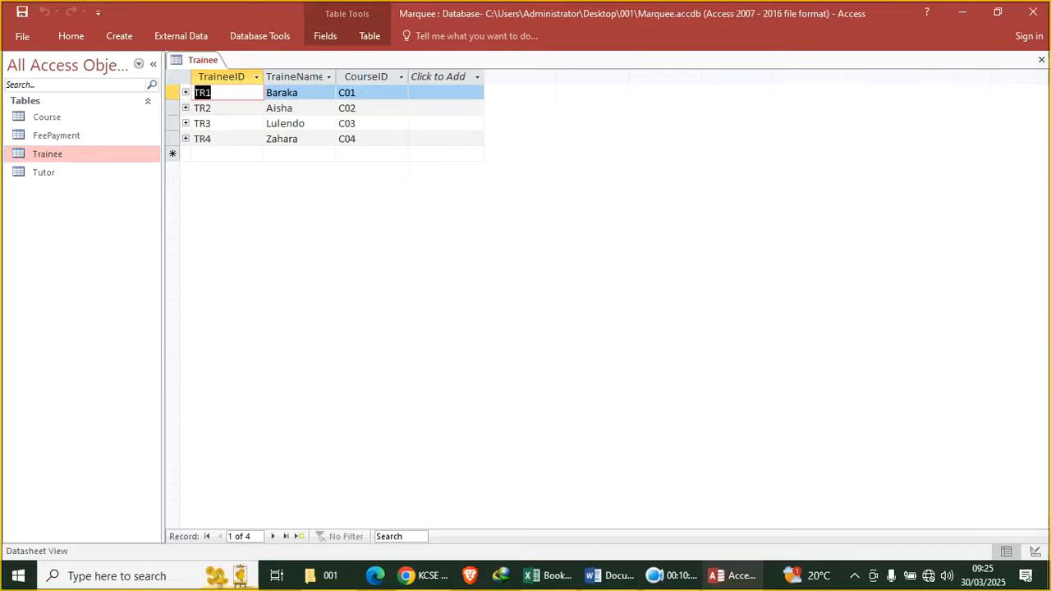
Change TR2's course code to C03 and TR3's to C02 in the Trainee table
click(366, 93)
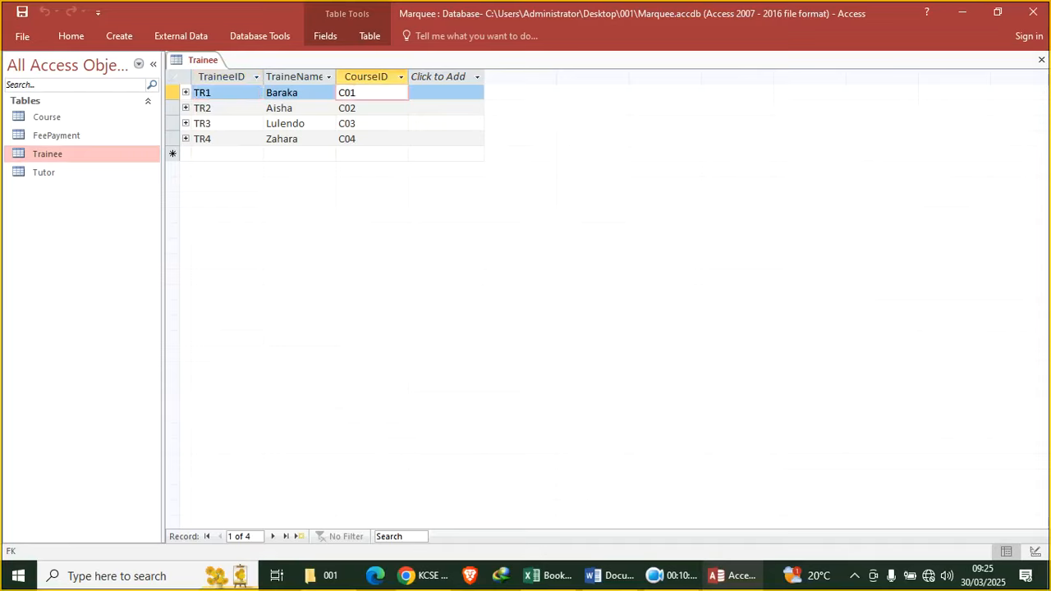
click(374, 109)
text(3)
key(BackSpace)
key(BackSpace)
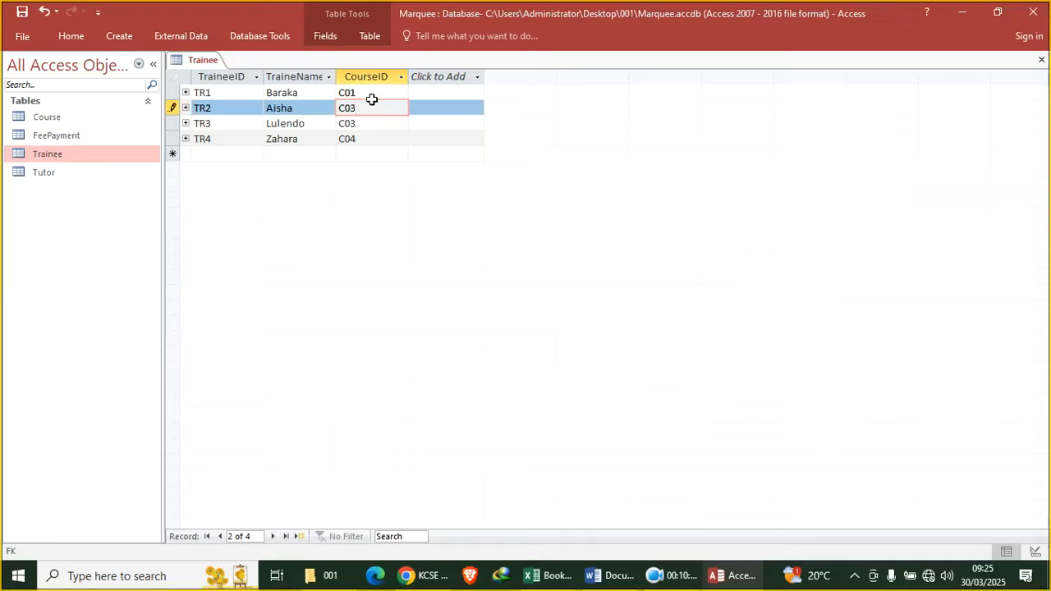
click(364, 123)
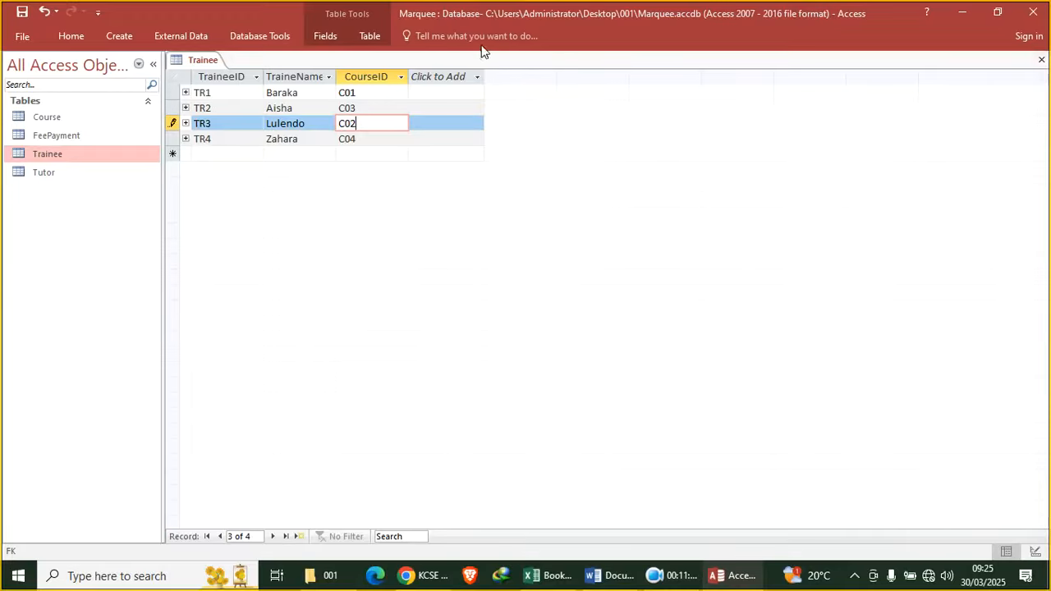
Check Trainee's design, review the Course table in Design and Datasheet views, then close both tables
right_click(195, 60)
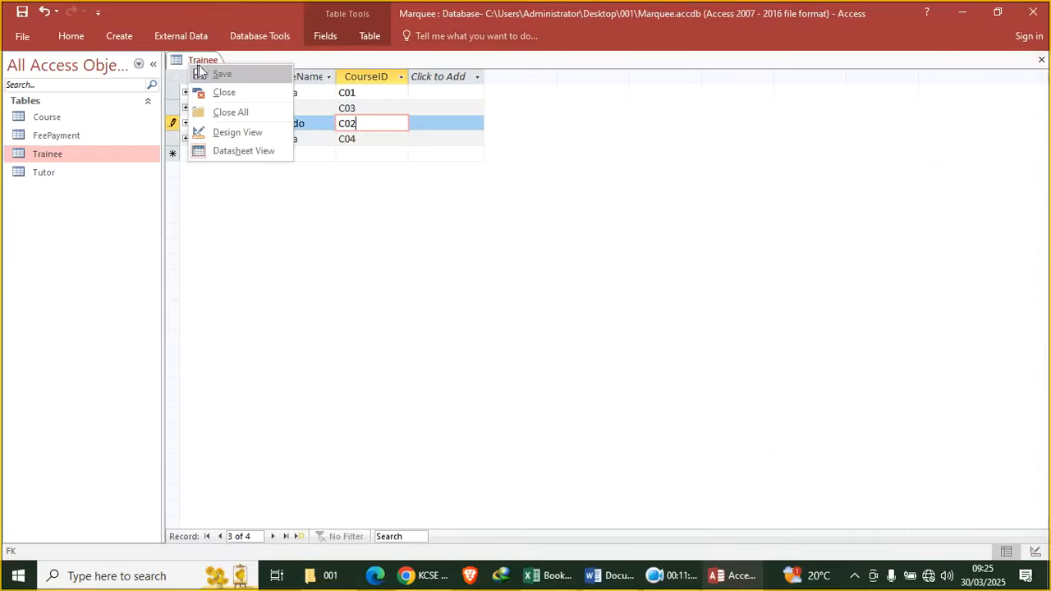
click(244, 135)
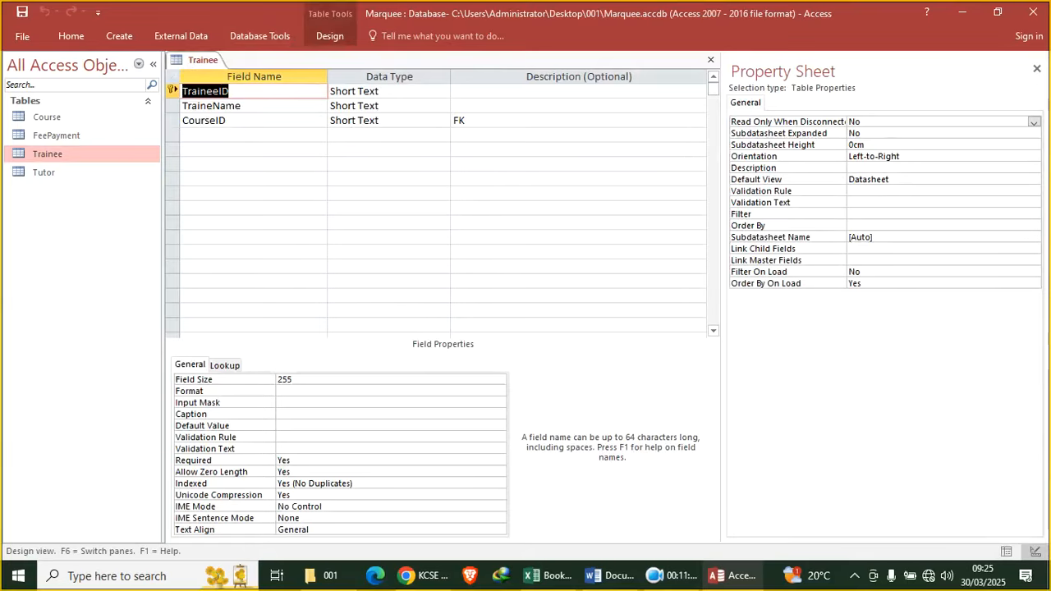
click(69, 113)
right_click(69, 112)
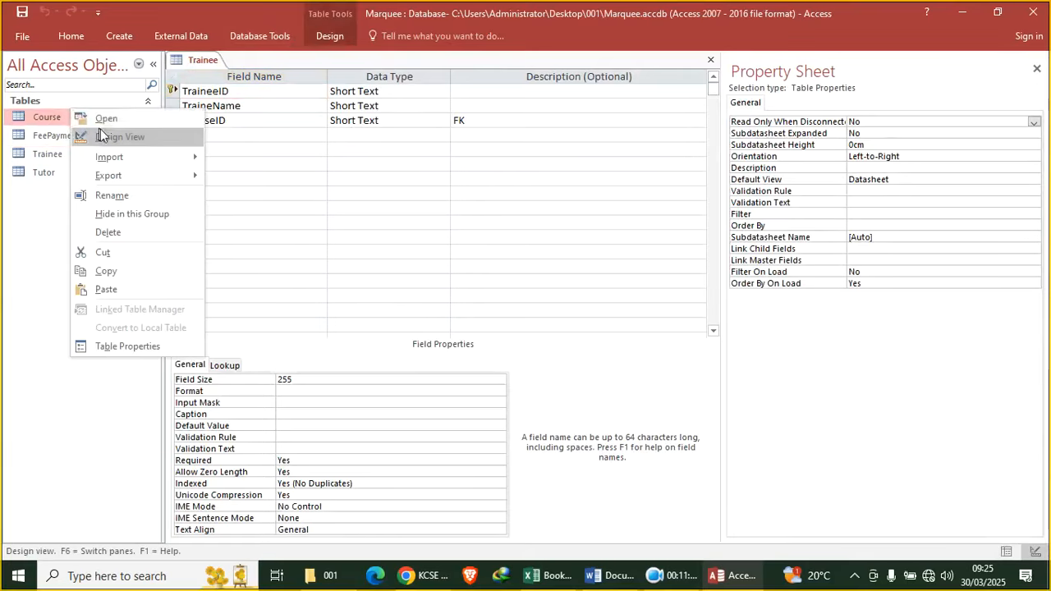
click(97, 137)
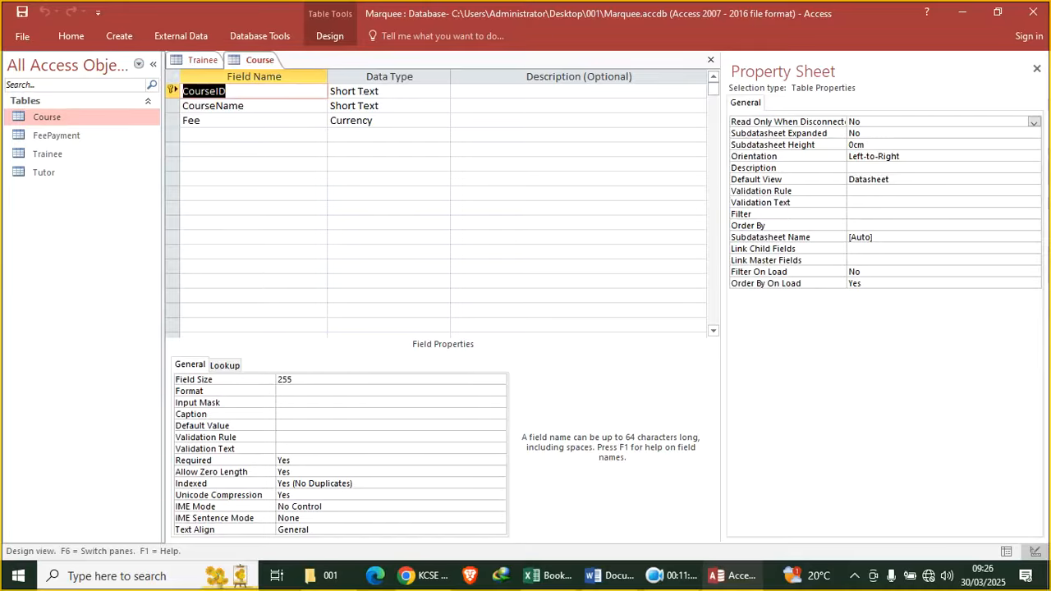
click(71, 35)
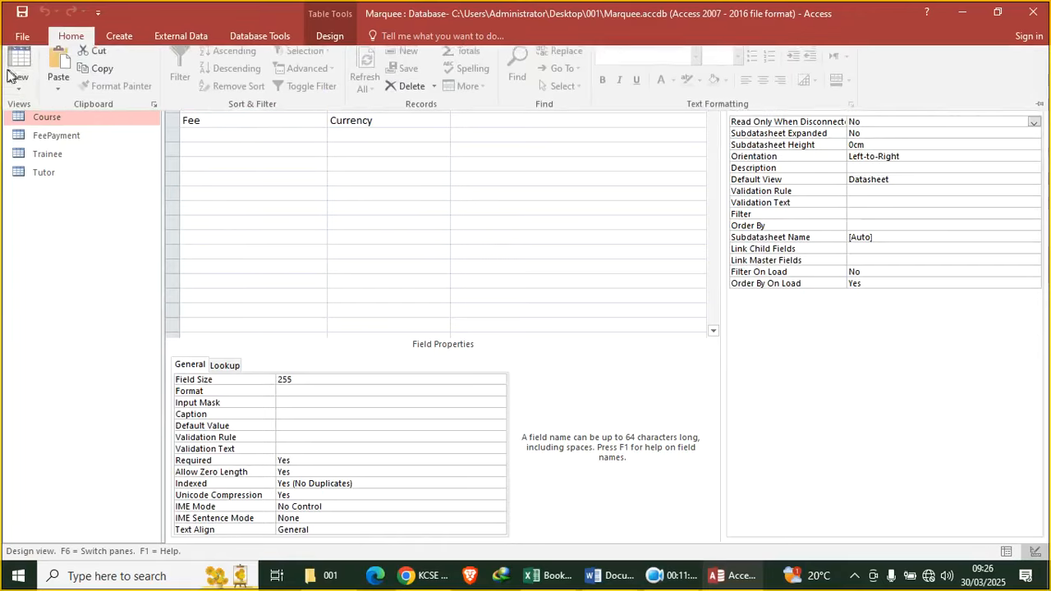
click(20, 64)
click(1041, 59)
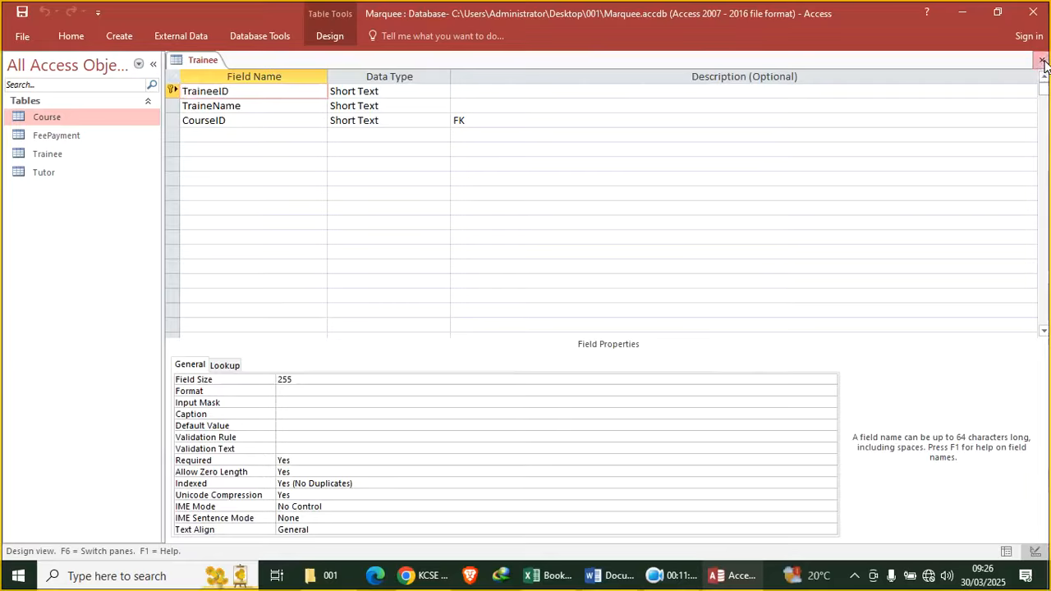
click(1042, 60)
In Relationships, link FeePayment.CourseID to Course.CourseID without enforced integrity
click(249, 40)
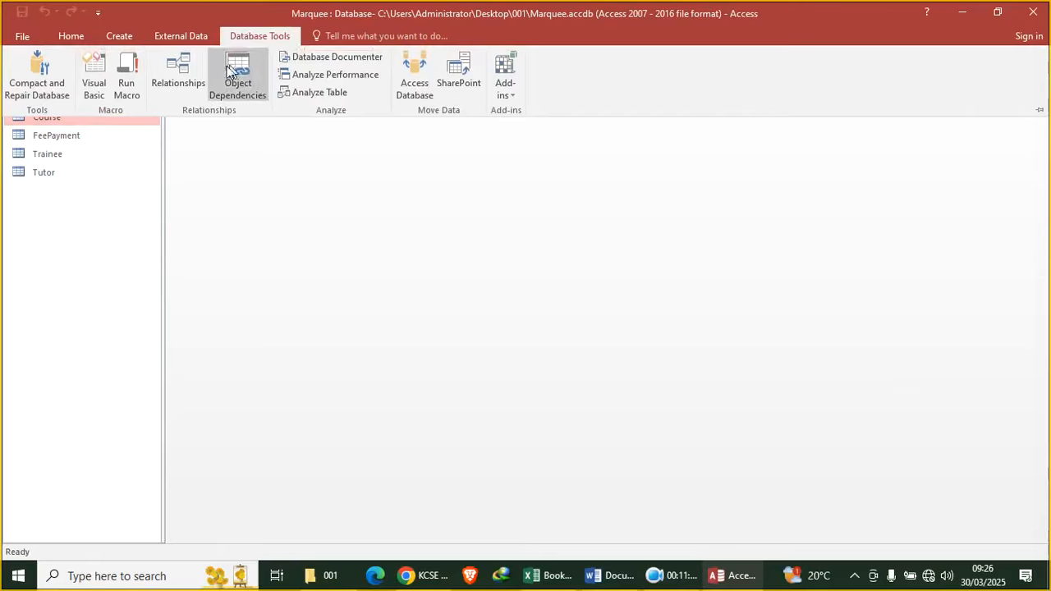
click(174, 79)
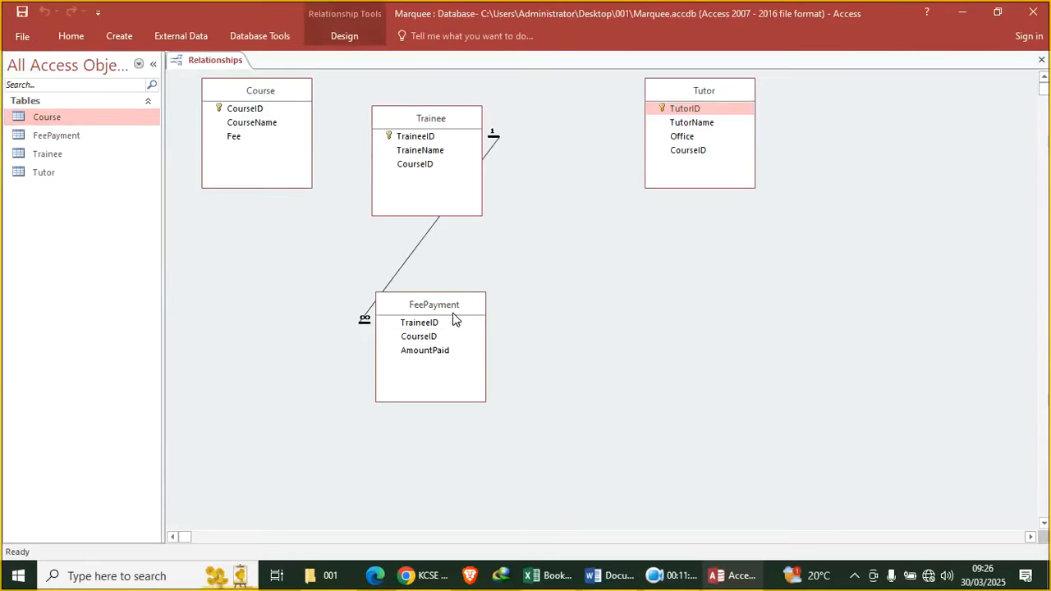
drag(409, 338, 247, 107)
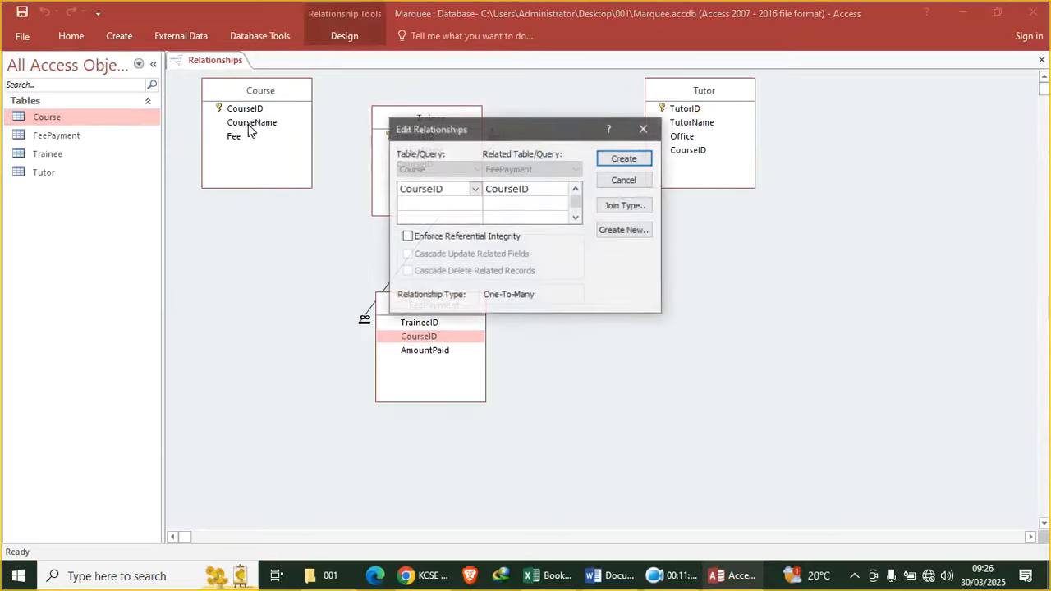
click(609, 161)
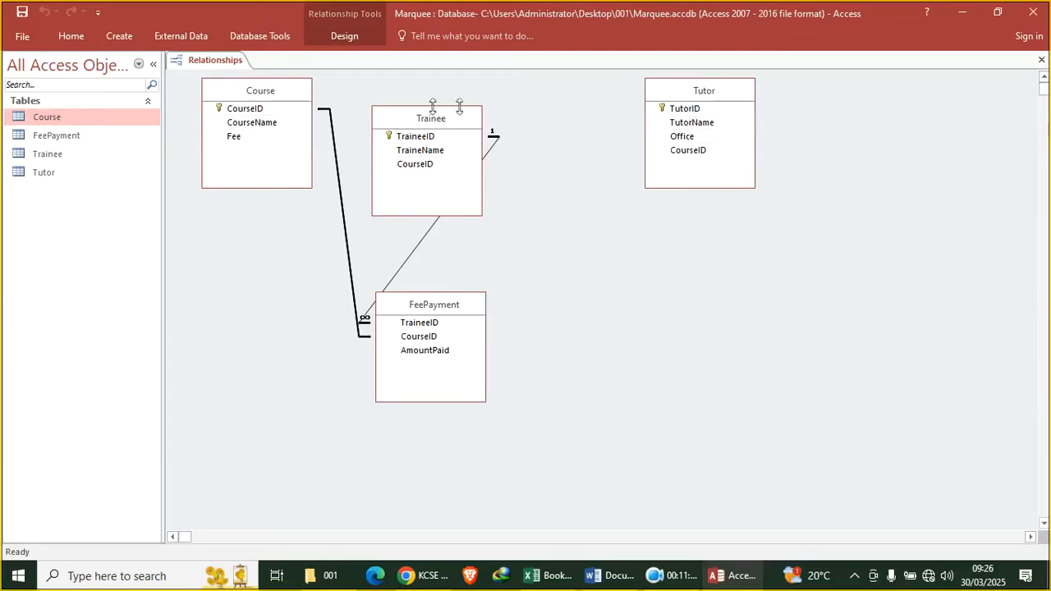
Try an enforced Course–Tutor link on CourseID, dismiss the integrity error, and cancel it
drag(688, 152, 248, 109)
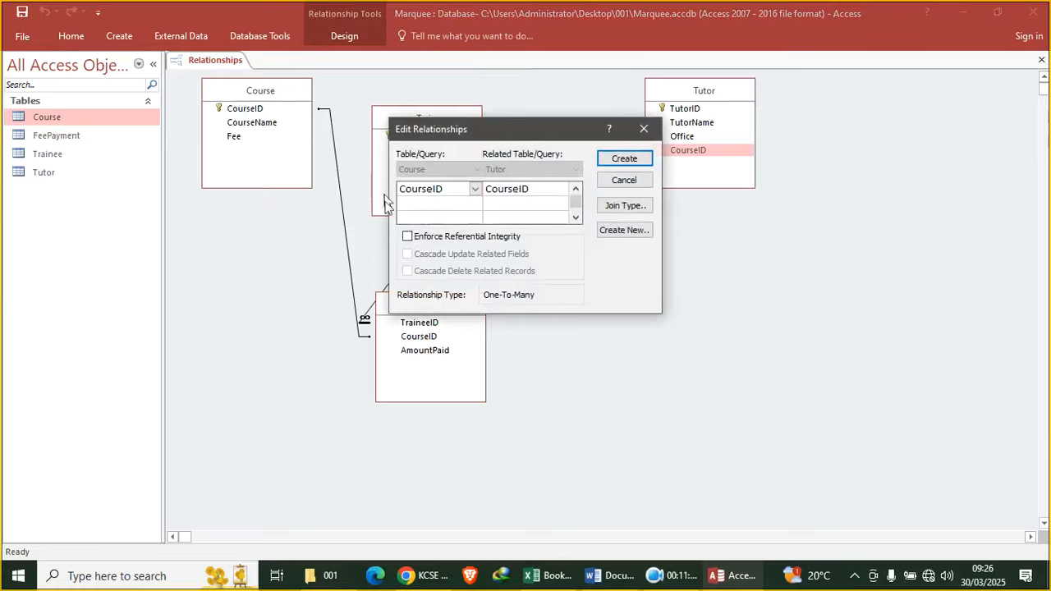
click(408, 237)
click(625, 158)
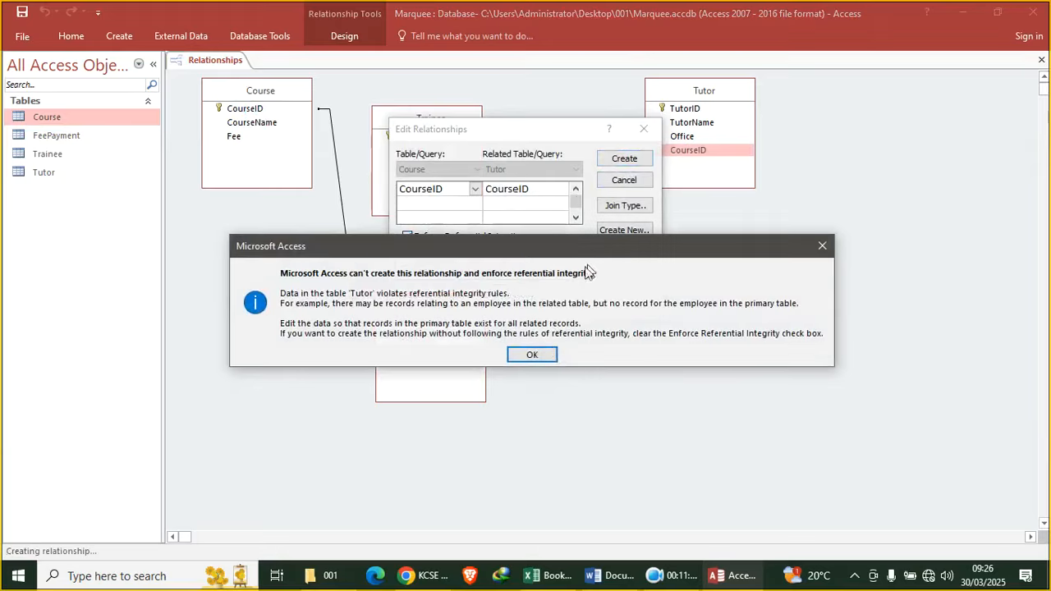
click(532, 355)
click(644, 129)
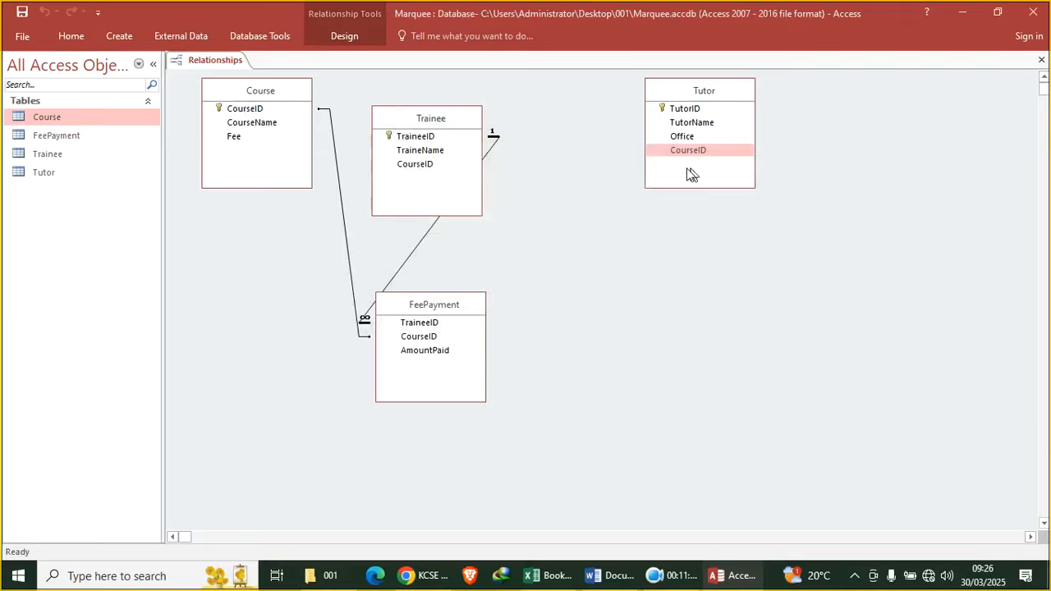
click(696, 153)
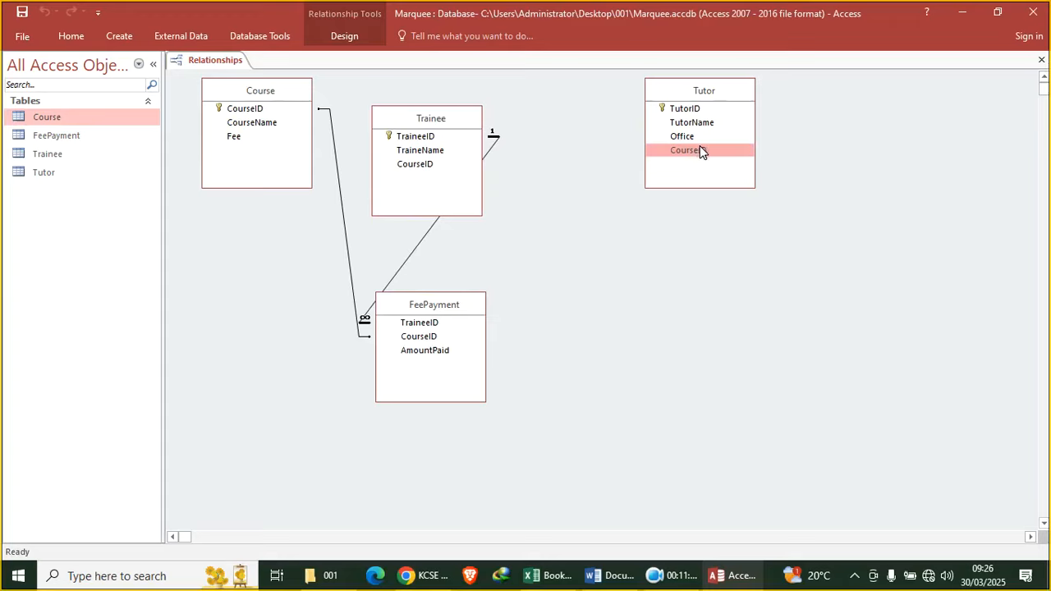
Save the relationships layout and close the diagram
right_click(207, 67)
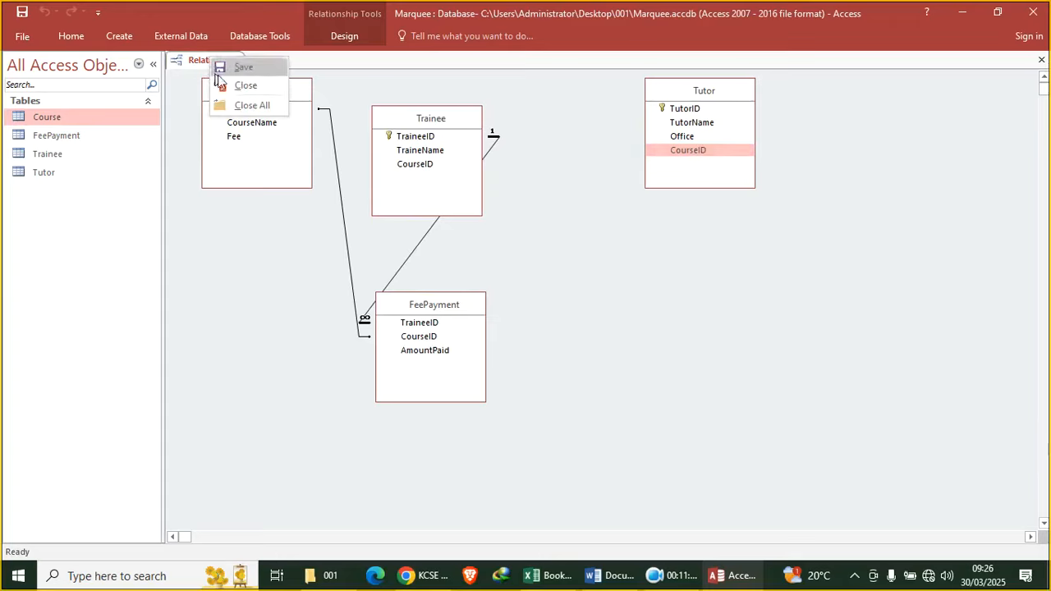
click(251, 69)
right_click(225, 64)
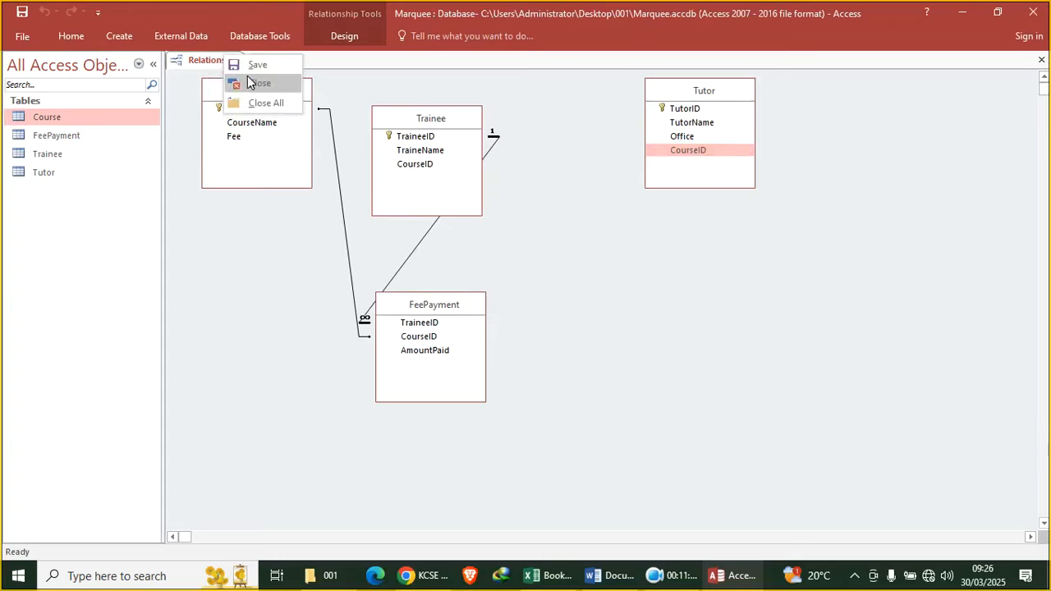
click(249, 83)
Inspect the Tutor table's design with CourseID described as FK, view its records, then close it
right_click(58, 172)
click(123, 200)
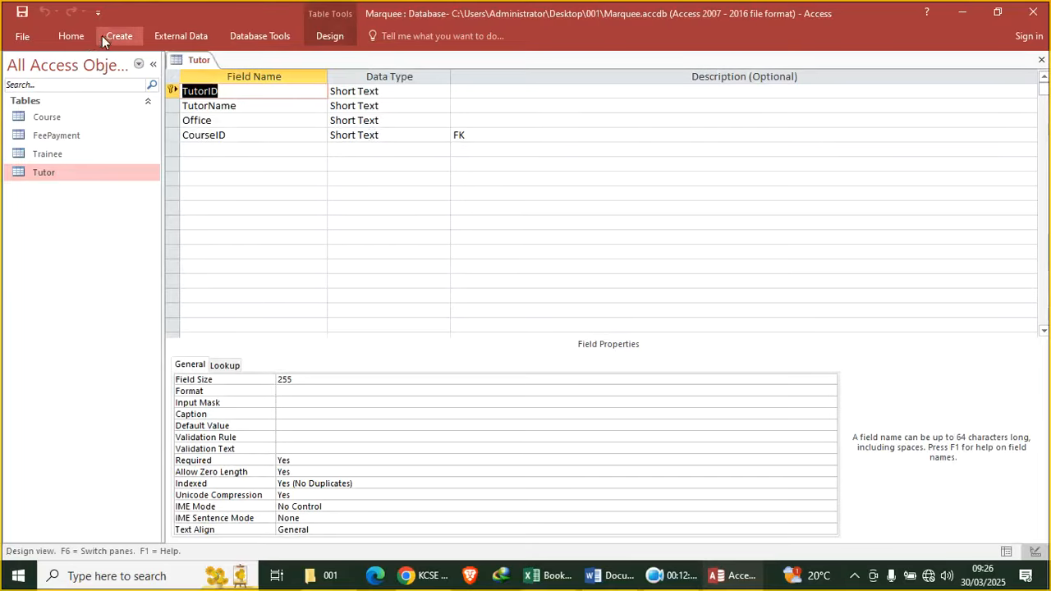
click(227, 136)
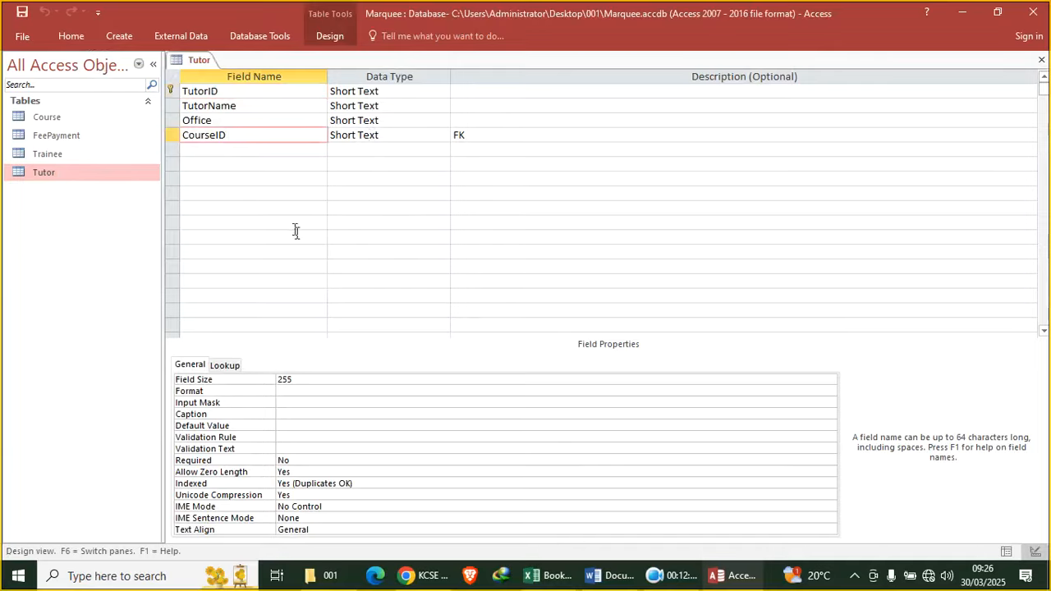
click(72, 36)
click(24, 68)
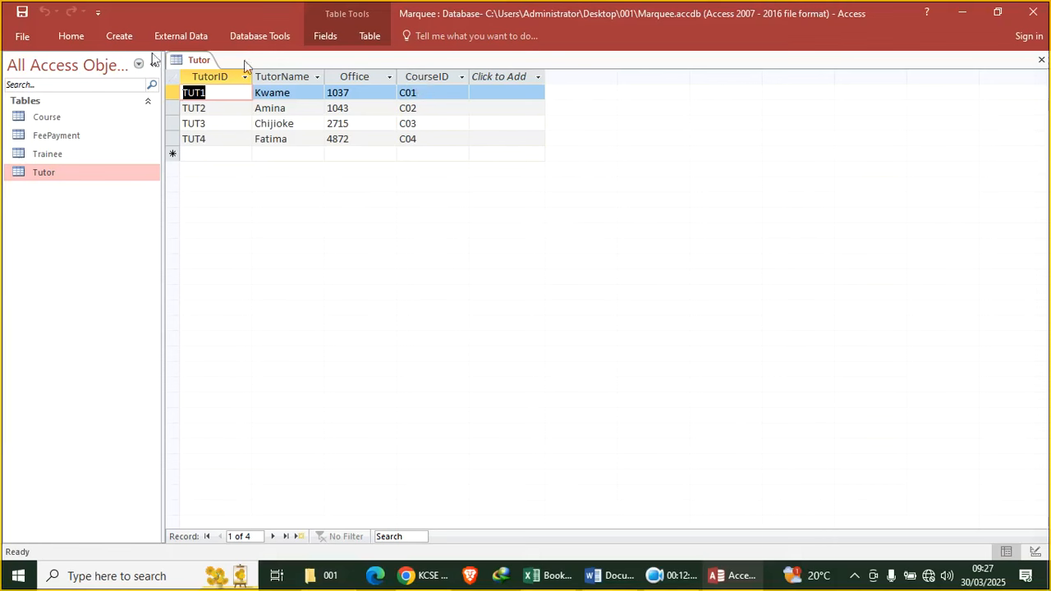
click(69, 34)
click(19, 56)
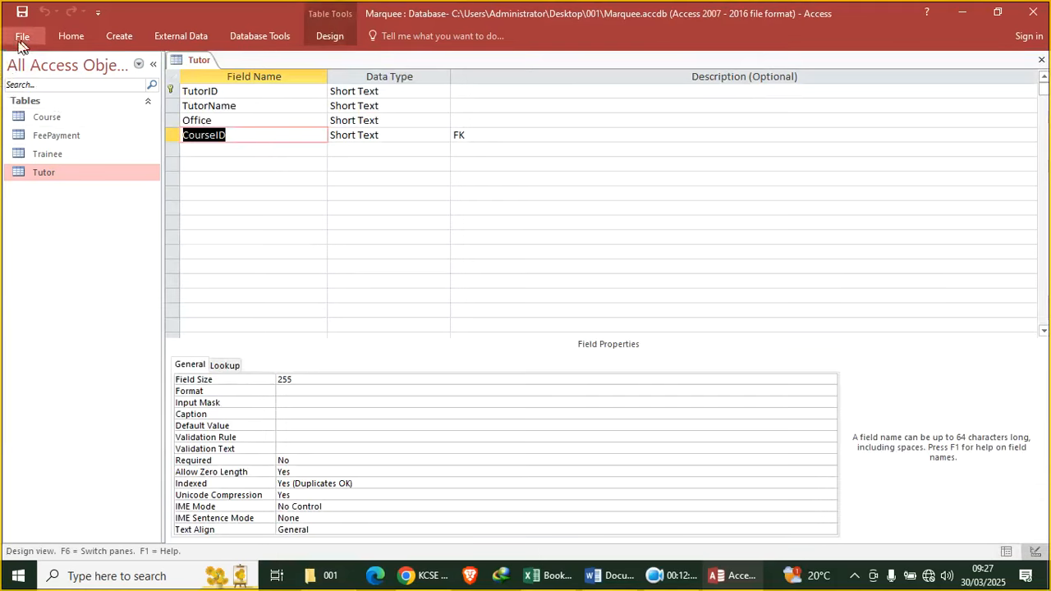
click(71, 35)
click(18, 66)
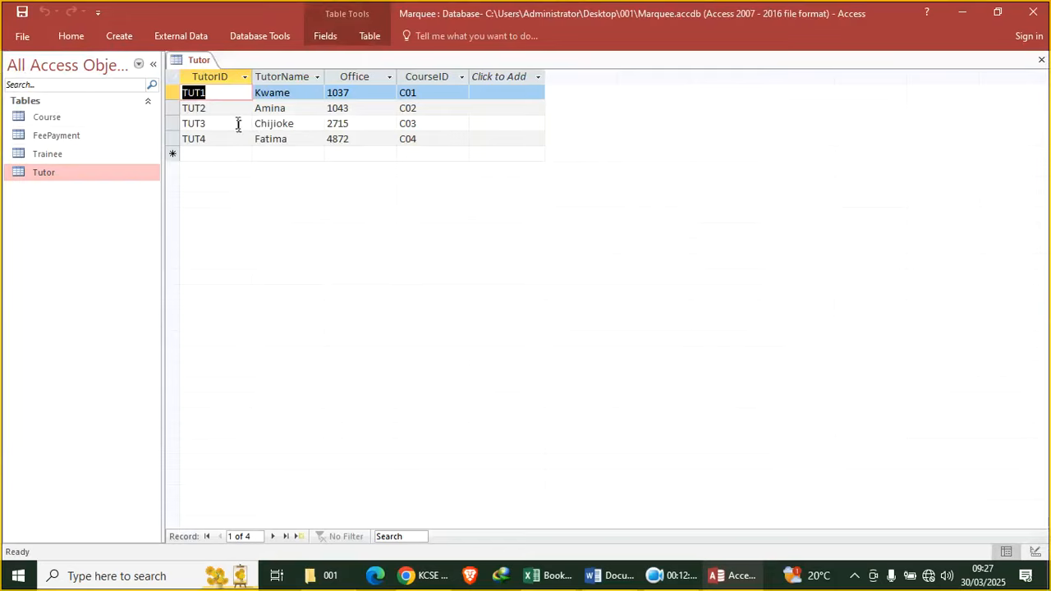
click(1041, 60)
Link Tutor.CourseID to Course.CourseID, then save and close the relationships layout
click(188, 35)
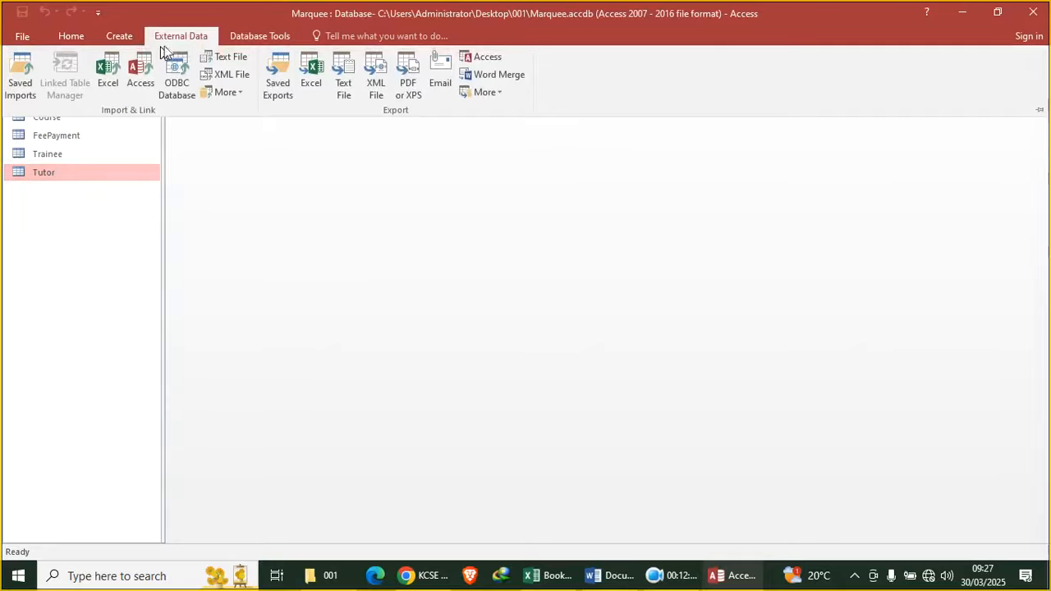
click(258, 37)
click(189, 70)
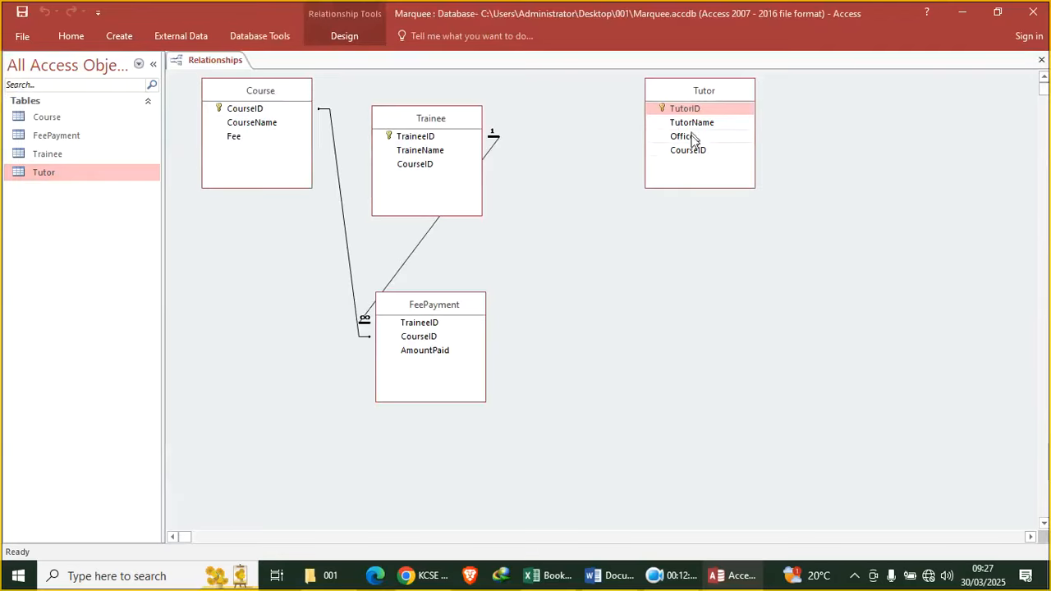
drag(688, 150, 247, 115)
click(625, 159)
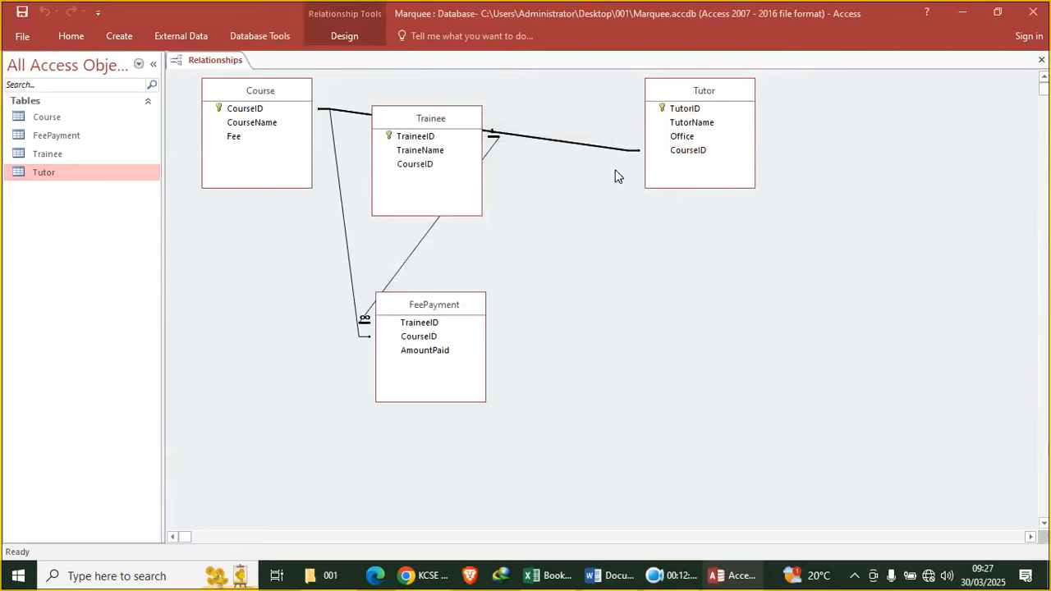
click(21, 14)
click(1042, 60)
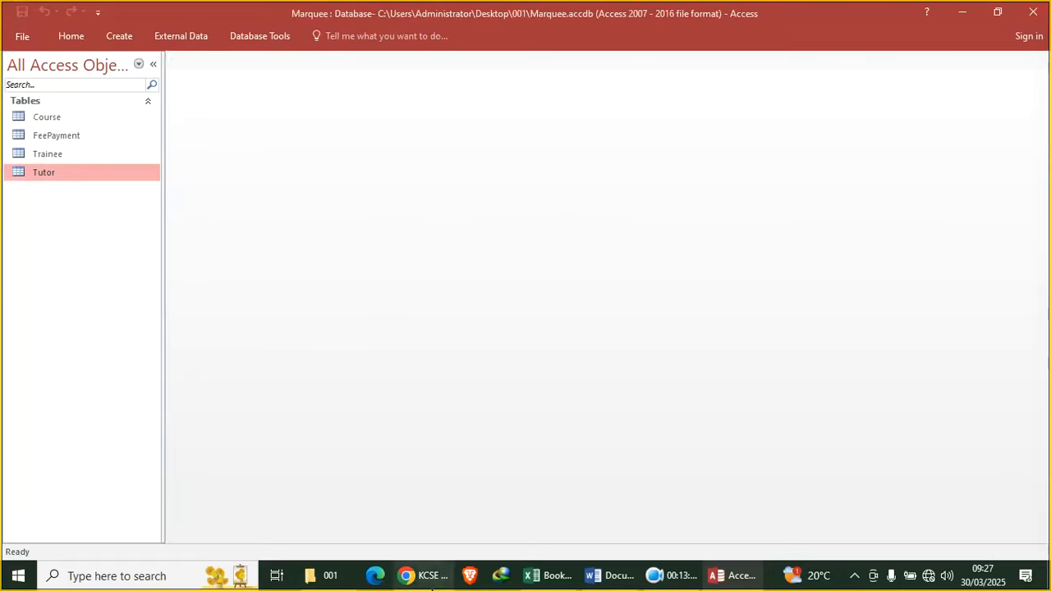
click(423, 576)
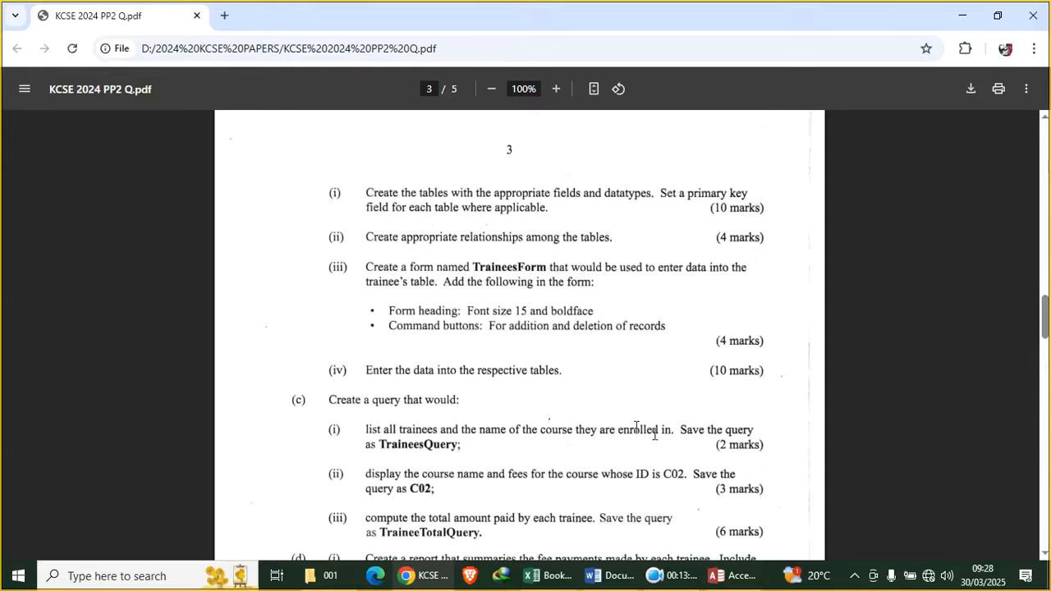
click(740, 575)
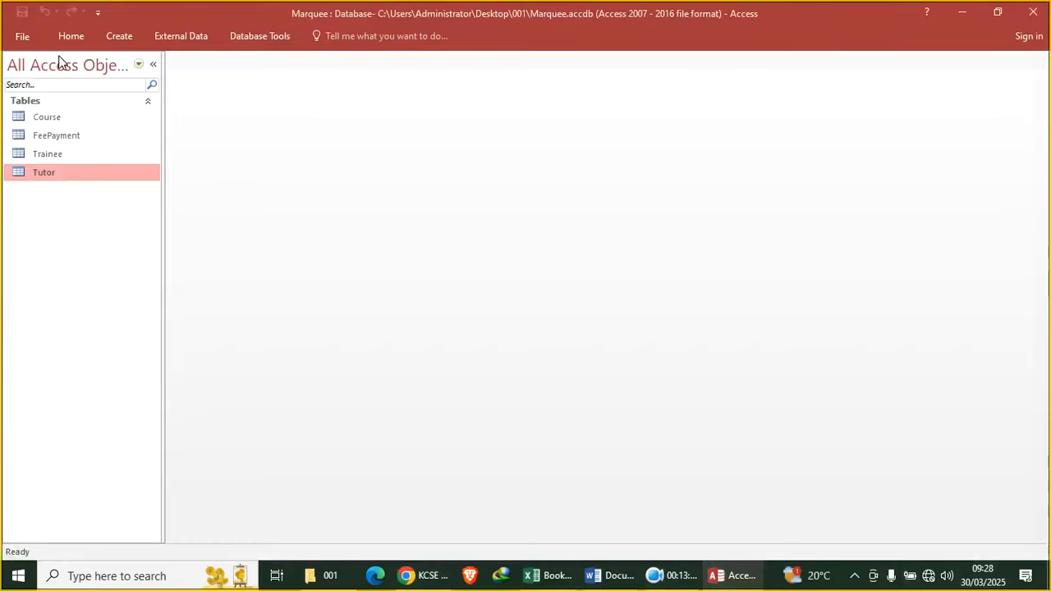
Open the Trainee table, dismiss the IDM trial popup, and generate a form with Create > Form
double_click(67, 156)
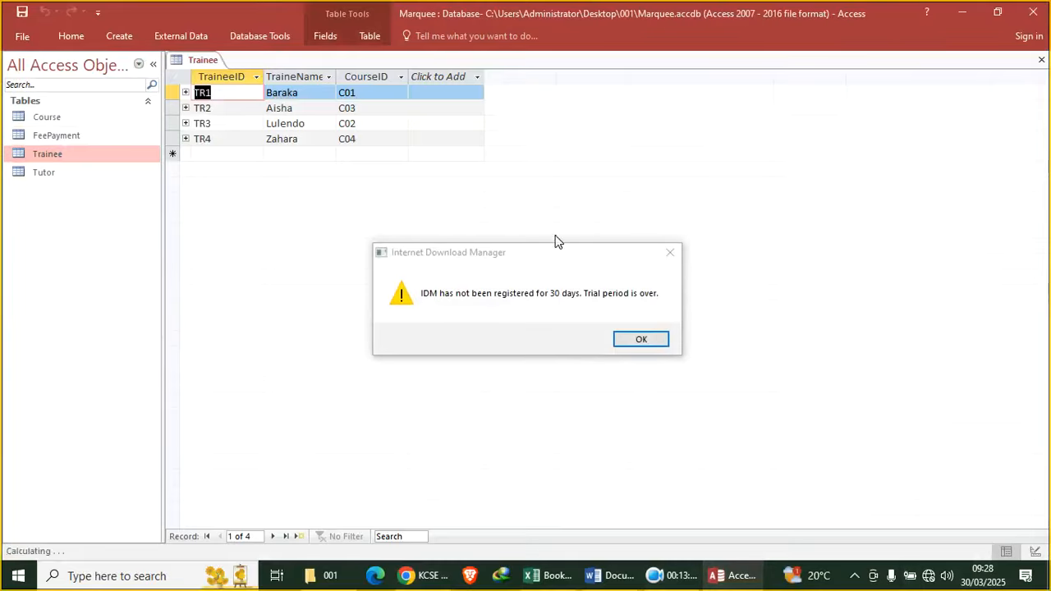
click(641, 340)
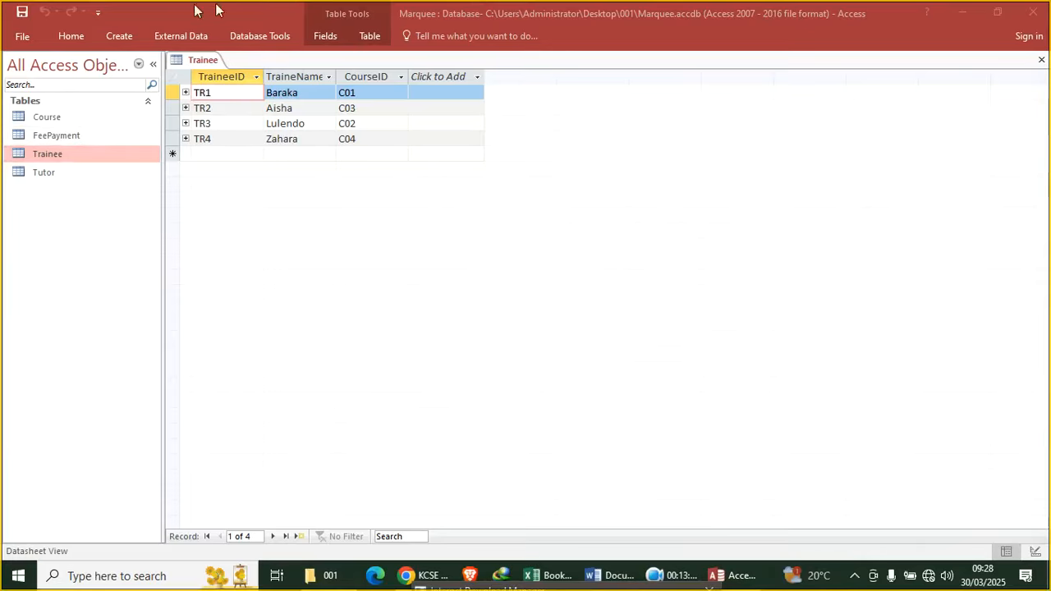
click(131, 37)
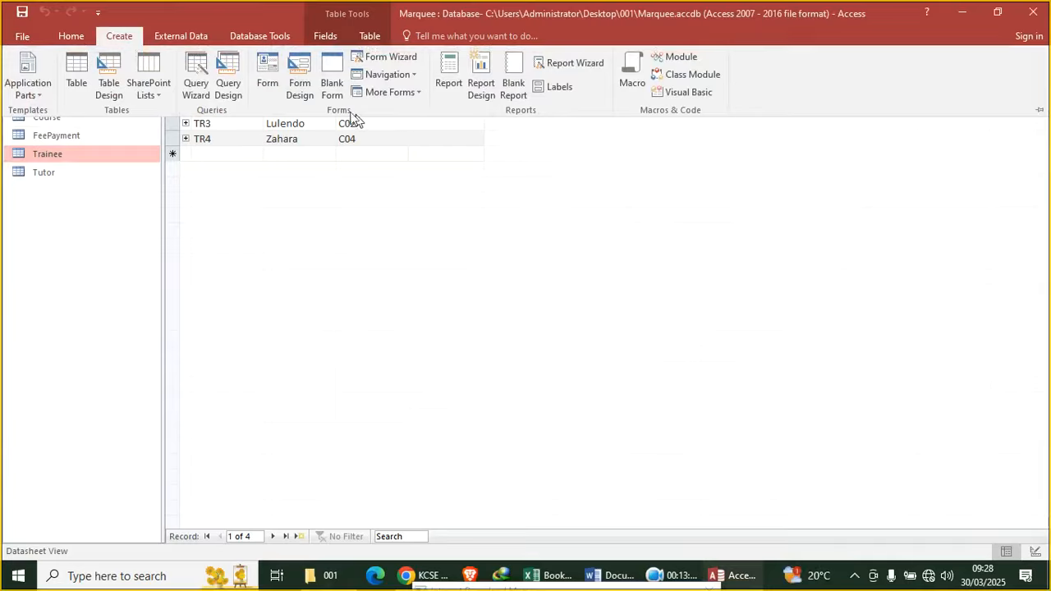
click(275, 87)
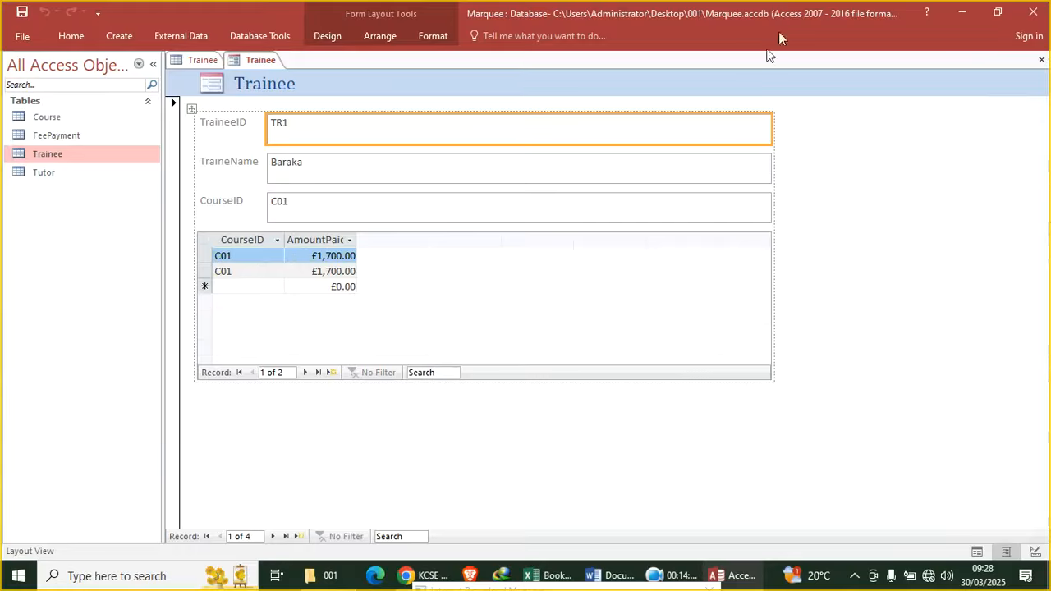
In Design View, narrow the three field text boxes and subform, then reduce the form's width
right_click(822, 123)
click(844, 169)
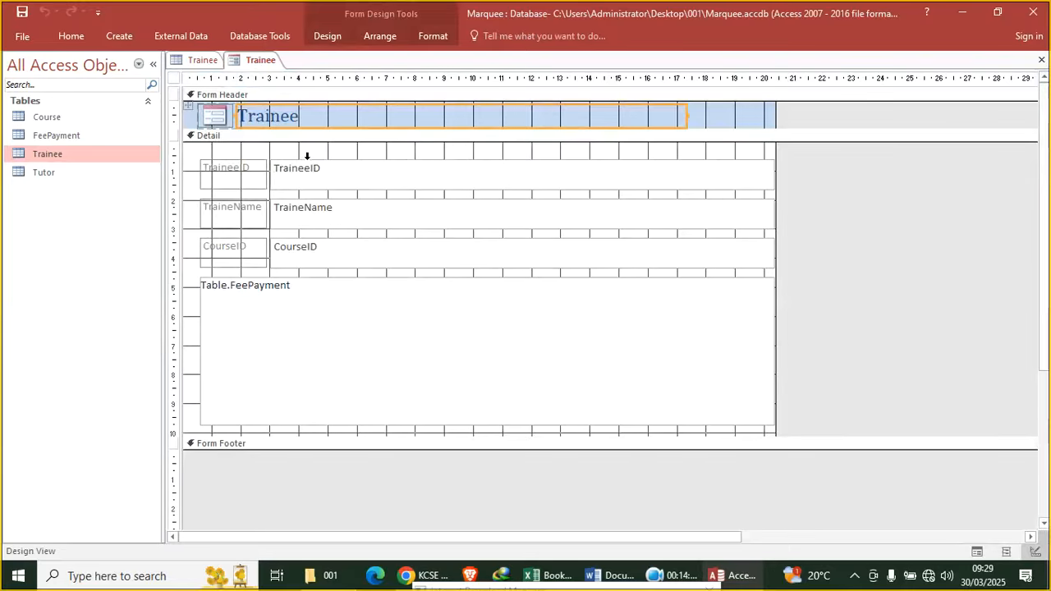
drag(316, 155, 361, 276)
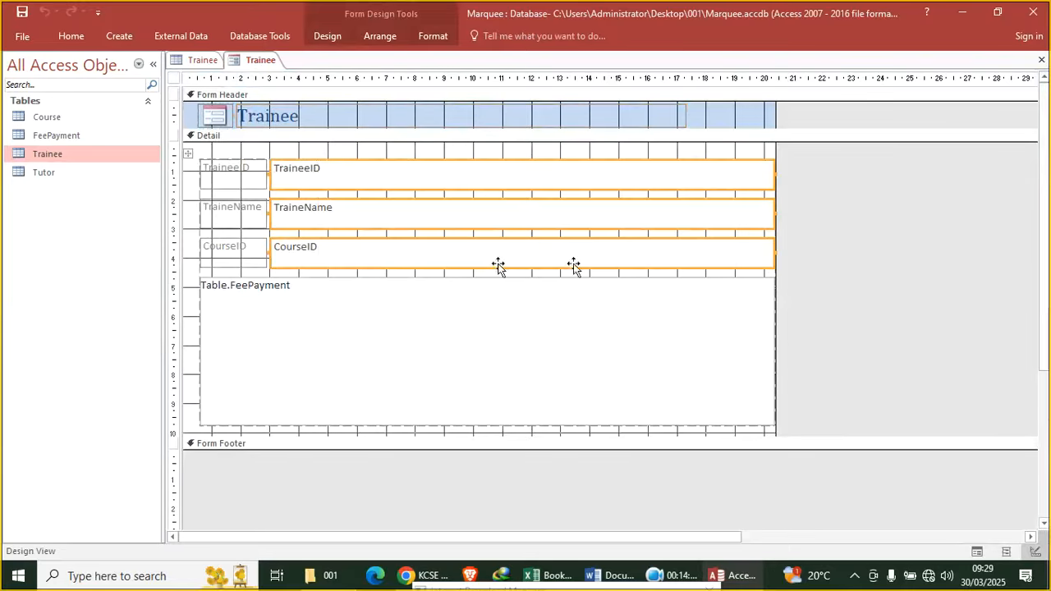
drag(774, 250, 646, 252)
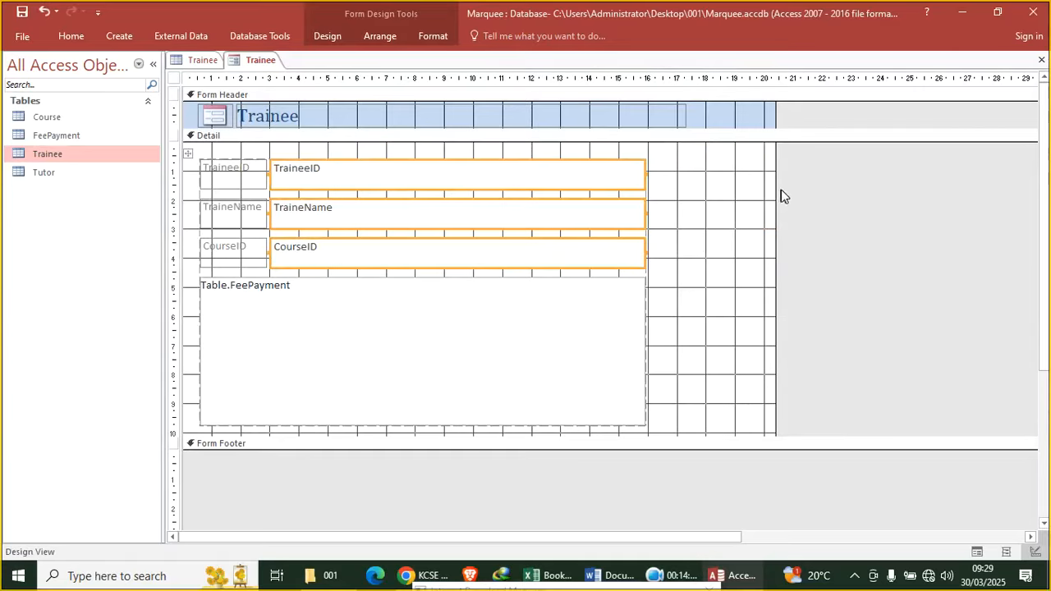
drag(772, 193, 688, 234)
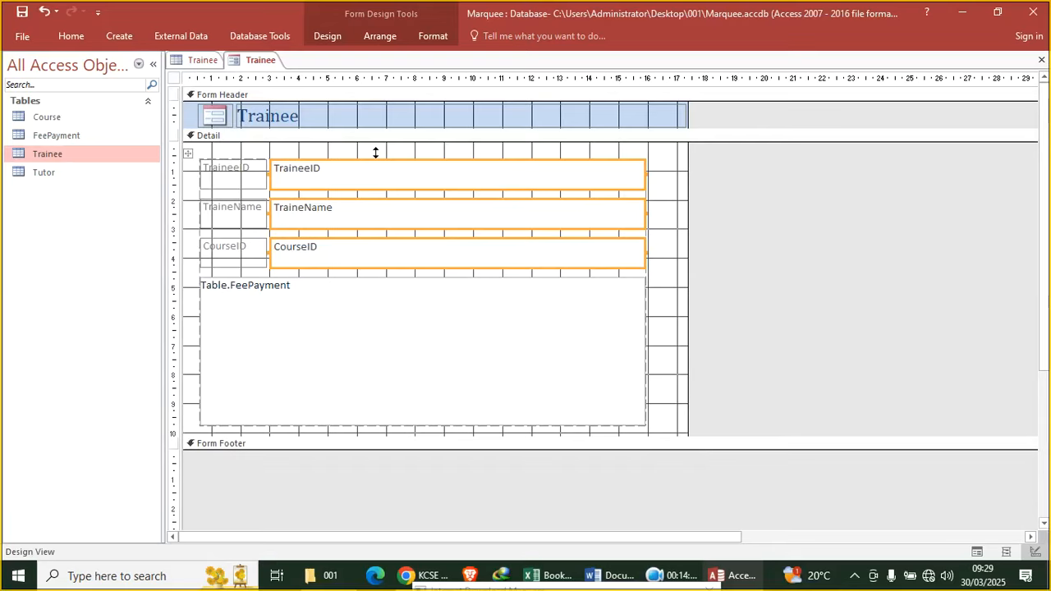
Set the Trainee heading in a sans-serif font and make it bold
click(307, 124)
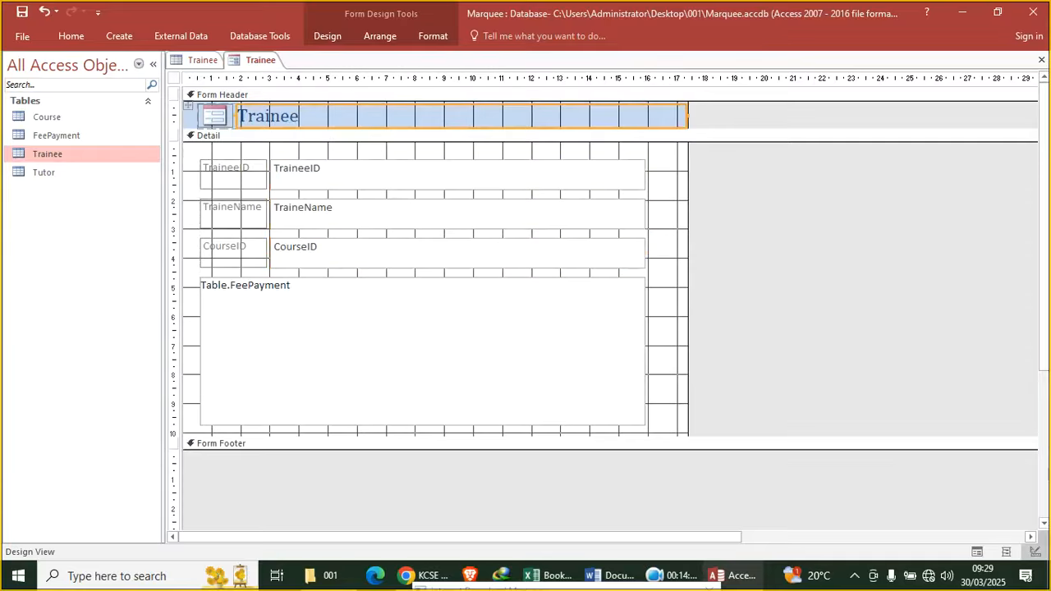
click(431, 37)
click(165, 62)
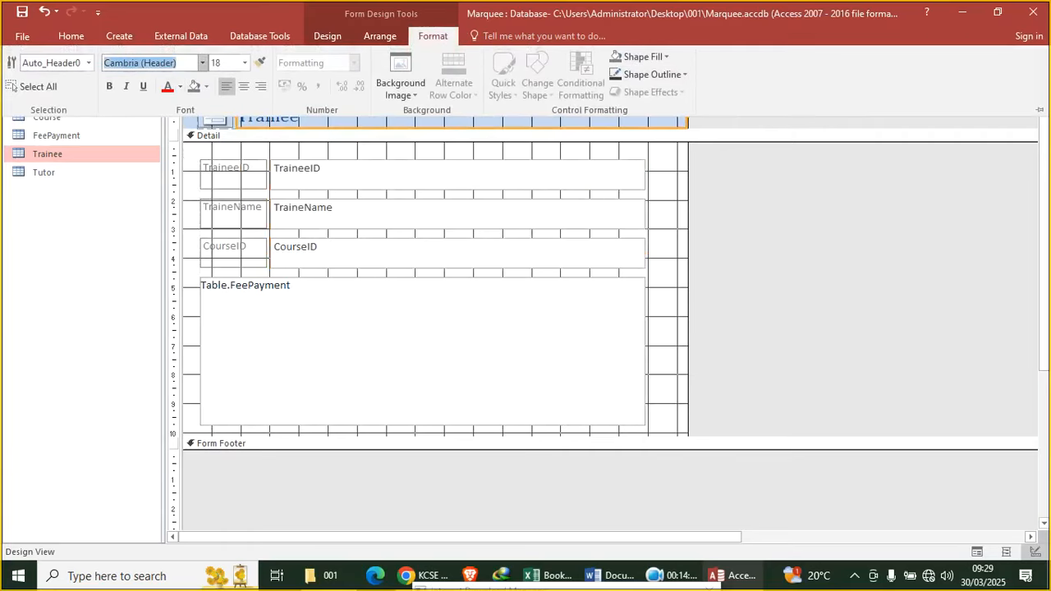
text(Blo)
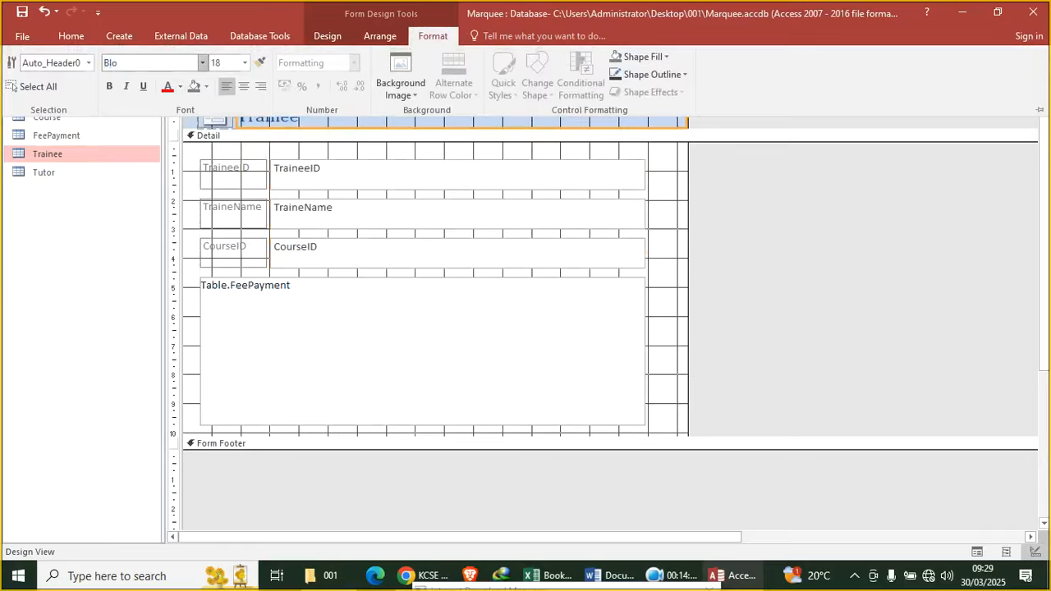
text(oldf)
click(295, 122)
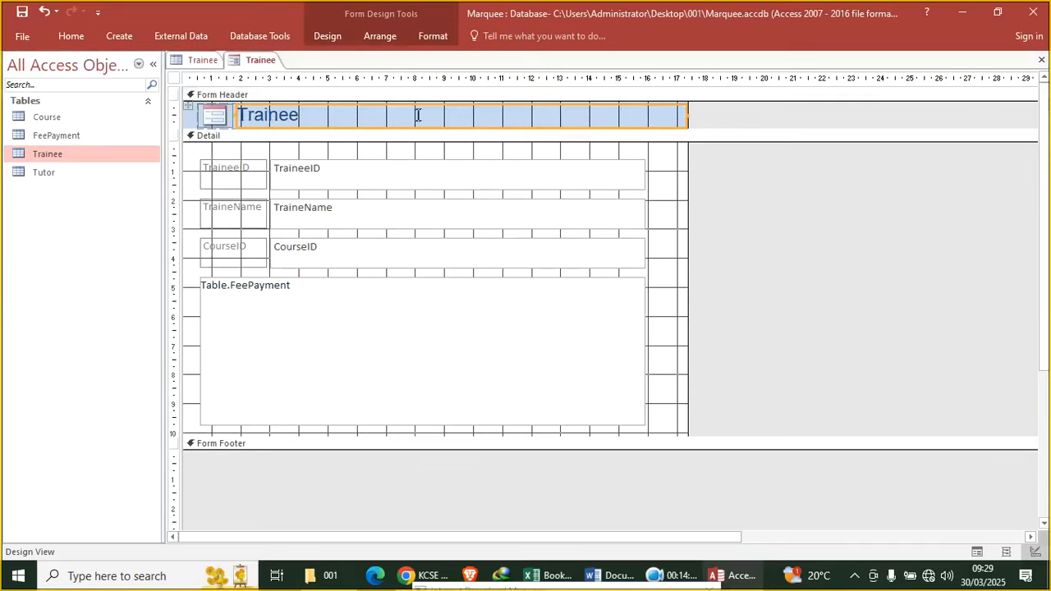
click(433, 35)
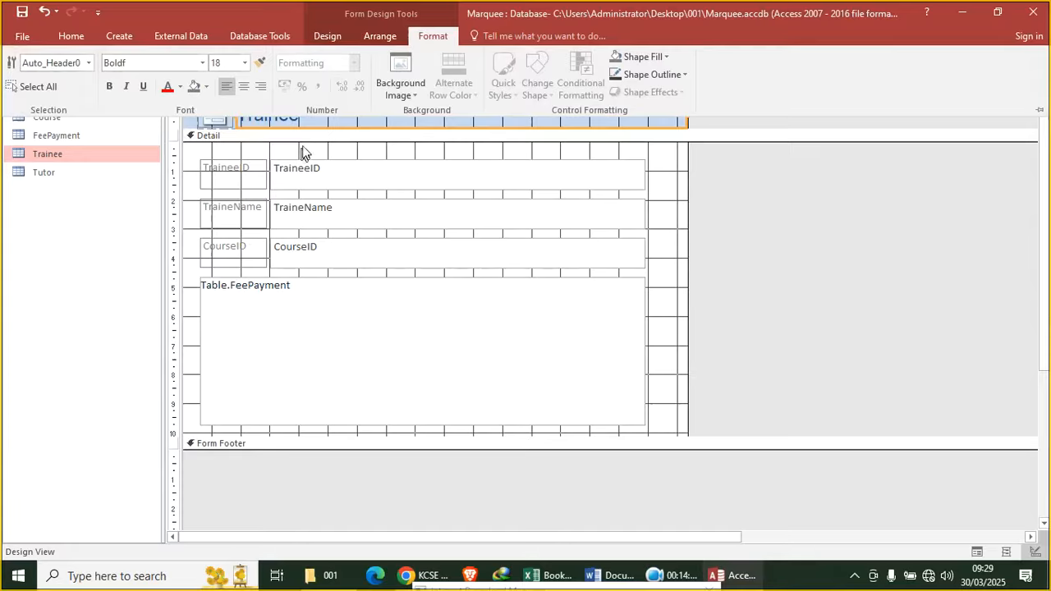
click(332, 121)
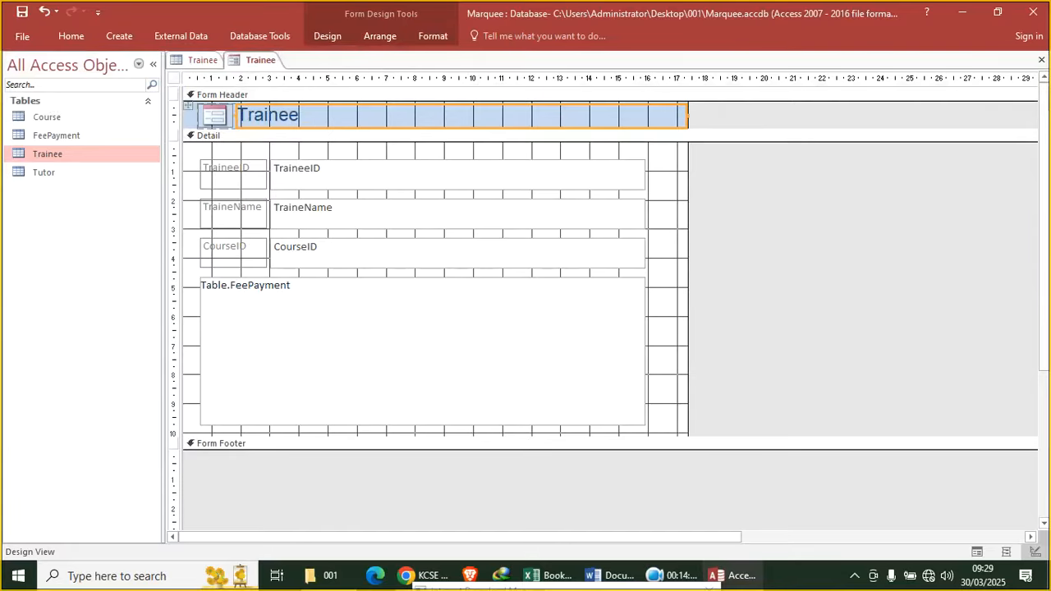
click(432, 37)
click(107, 87)
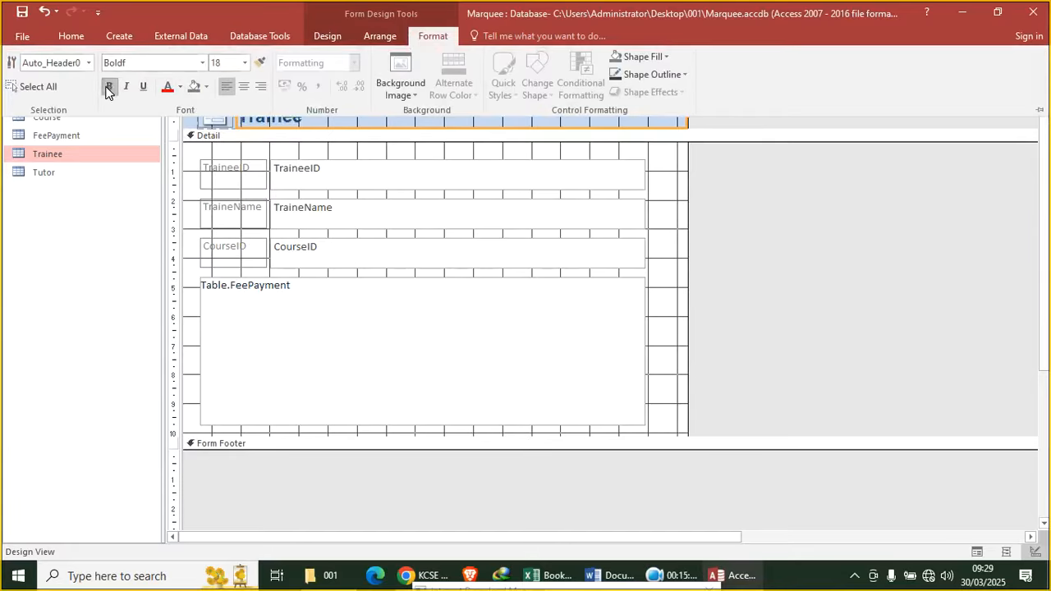
click(248, 66)
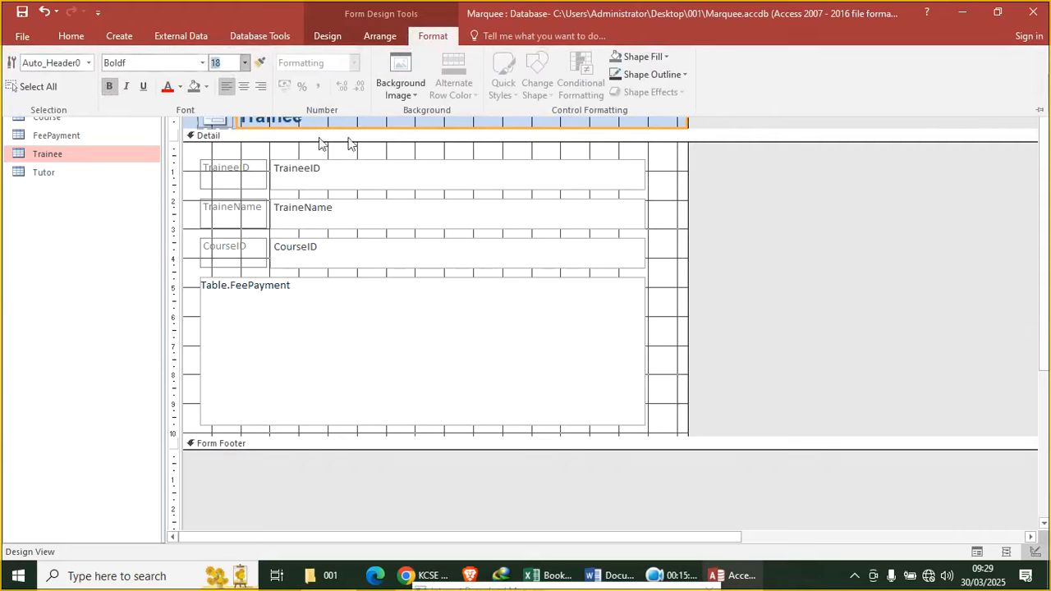
key(ctrl+F1)
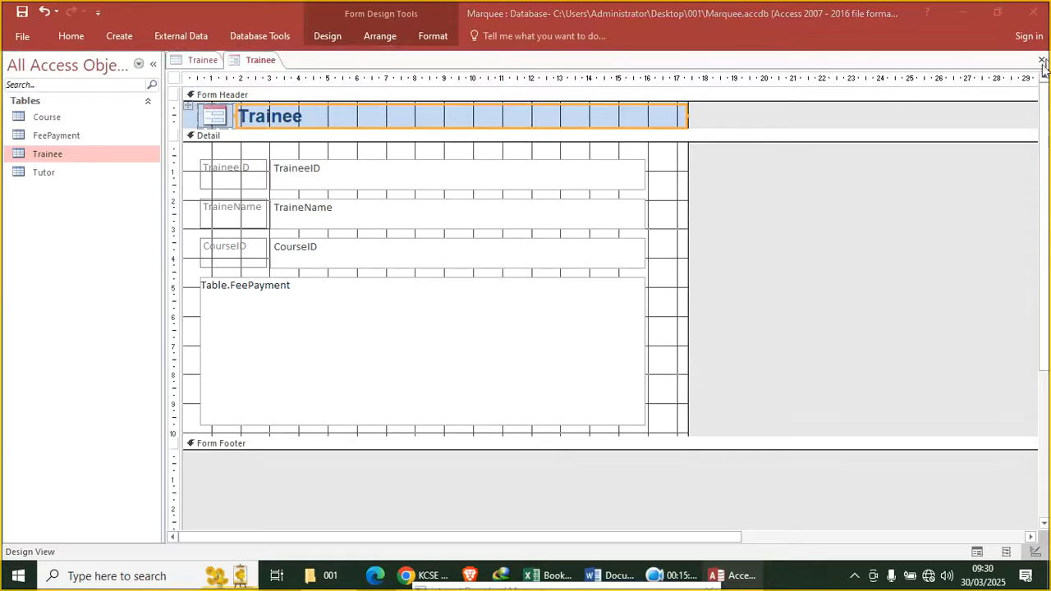
Close the form, saving it as TraineeForm
click(1042, 60)
click(483, 332)
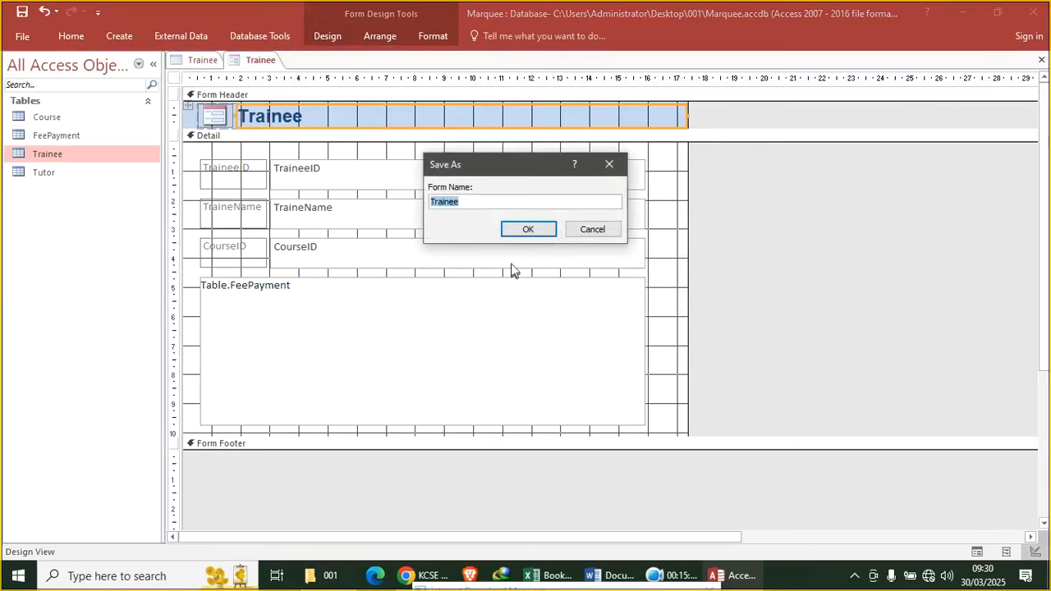
click(476, 201)
key(Return)
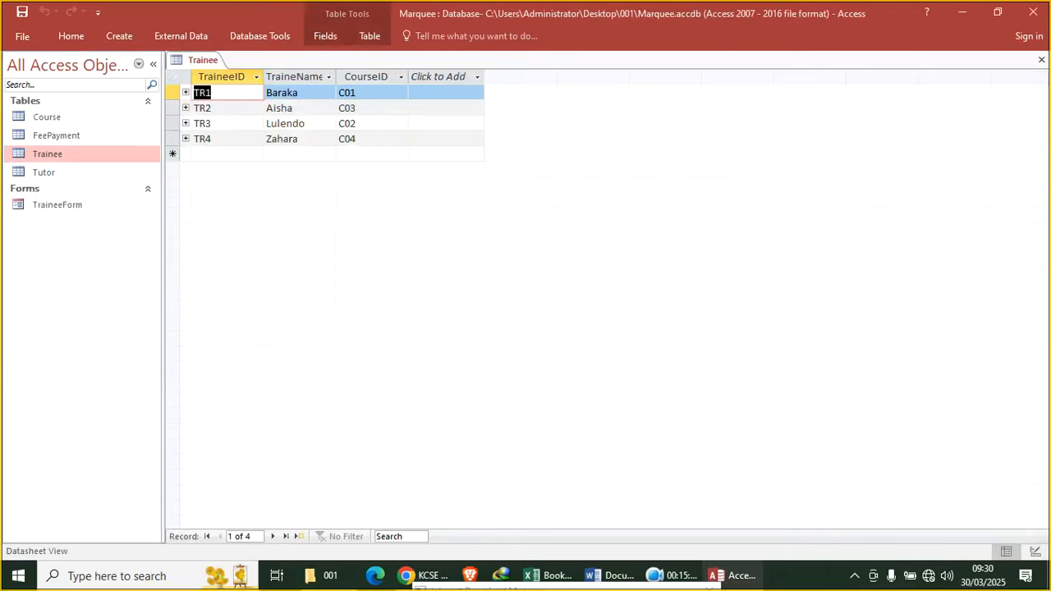
Close all open objects and reopen TraineeForm in Design View
right_click(184, 60)
click(223, 103)
click(94, 204)
right_click(96, 197)
click(77, 206)
right_click(78, 207)
click(118, 250)
Make the Trainee heading bold Arial Narrow at font size 15
click(301, 116)
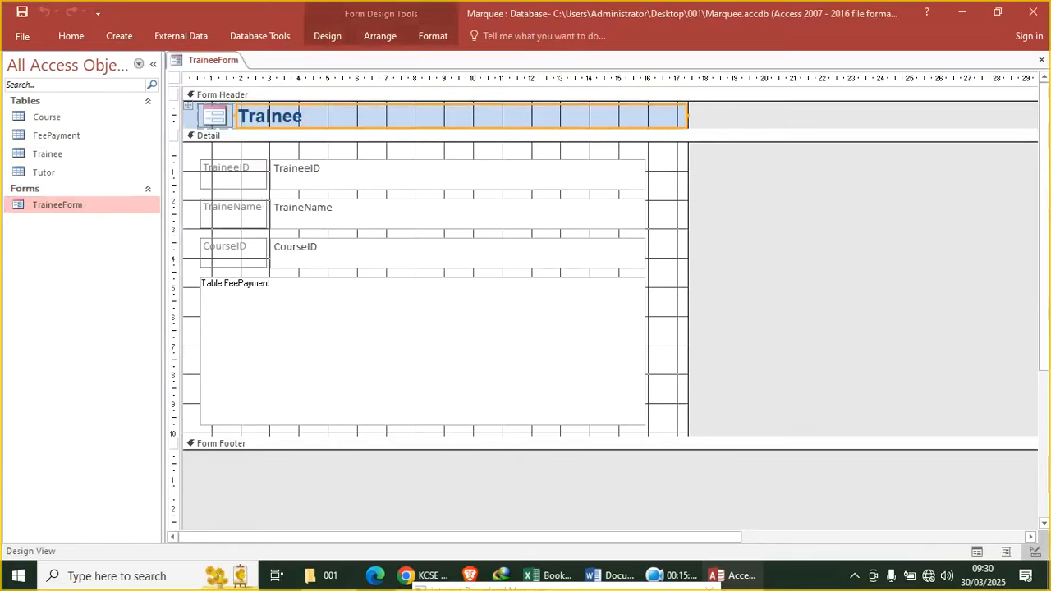
click(431, 37)
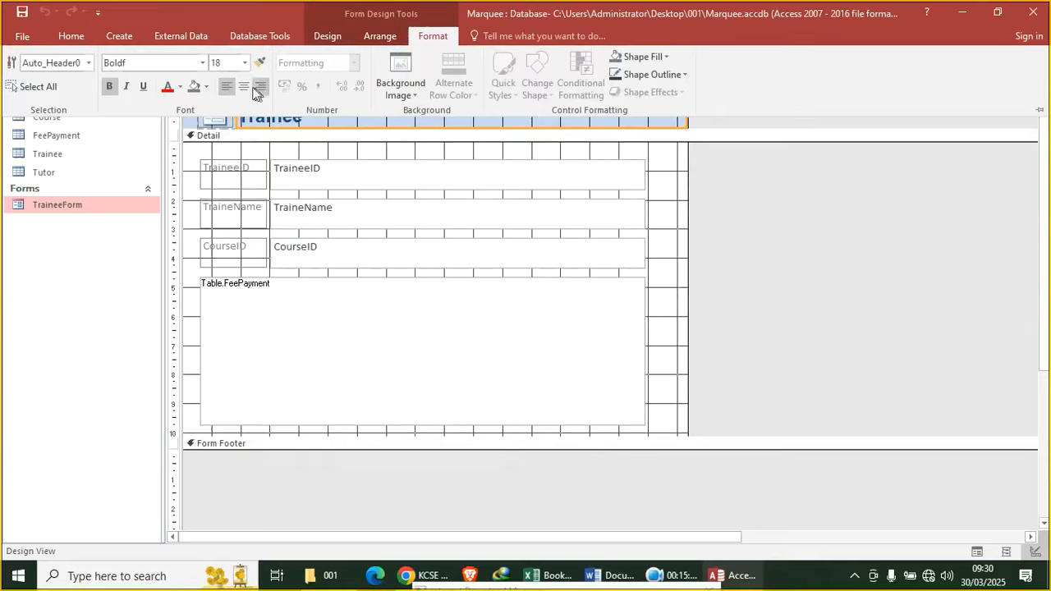
click(110, 88)
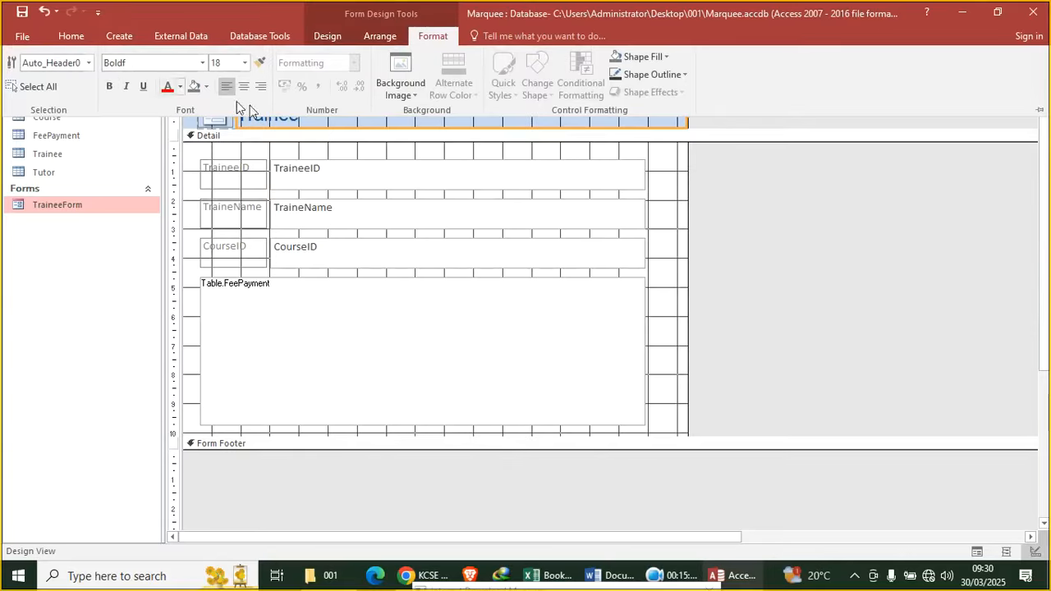
click(109, 88)
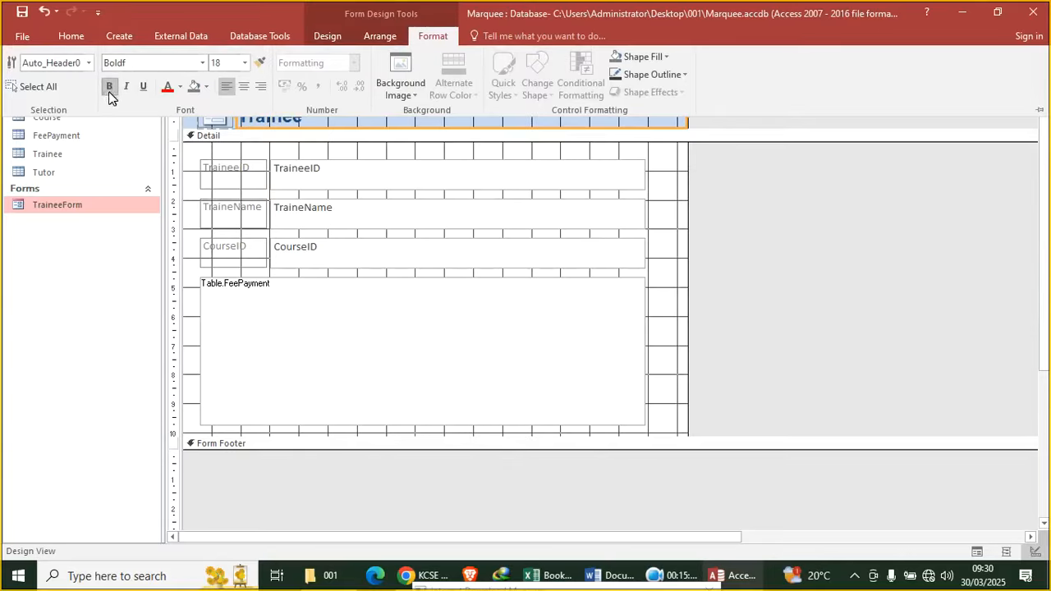
click(201, 63)
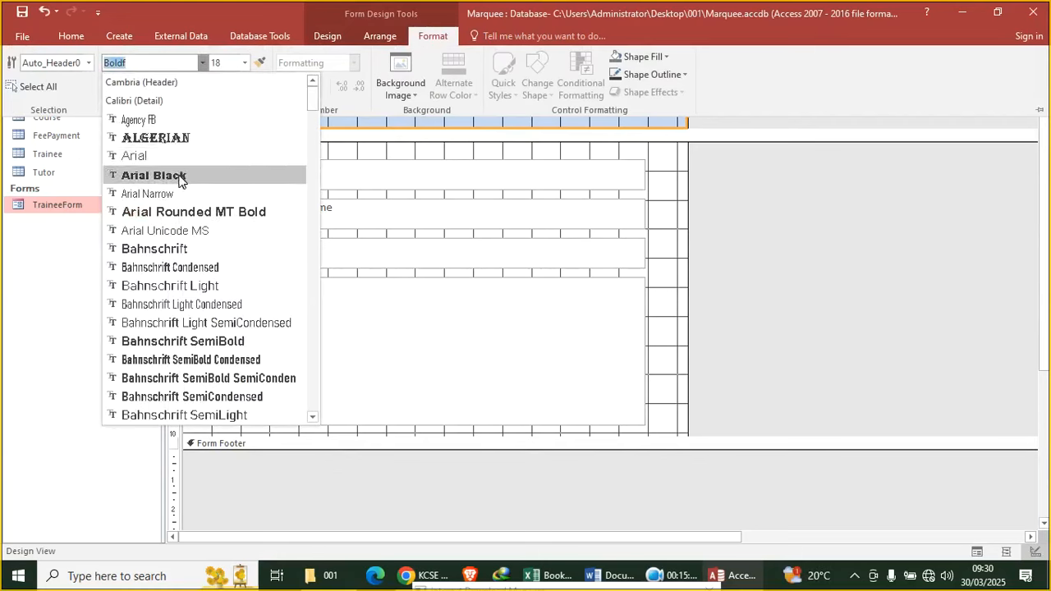
click(197, 190)
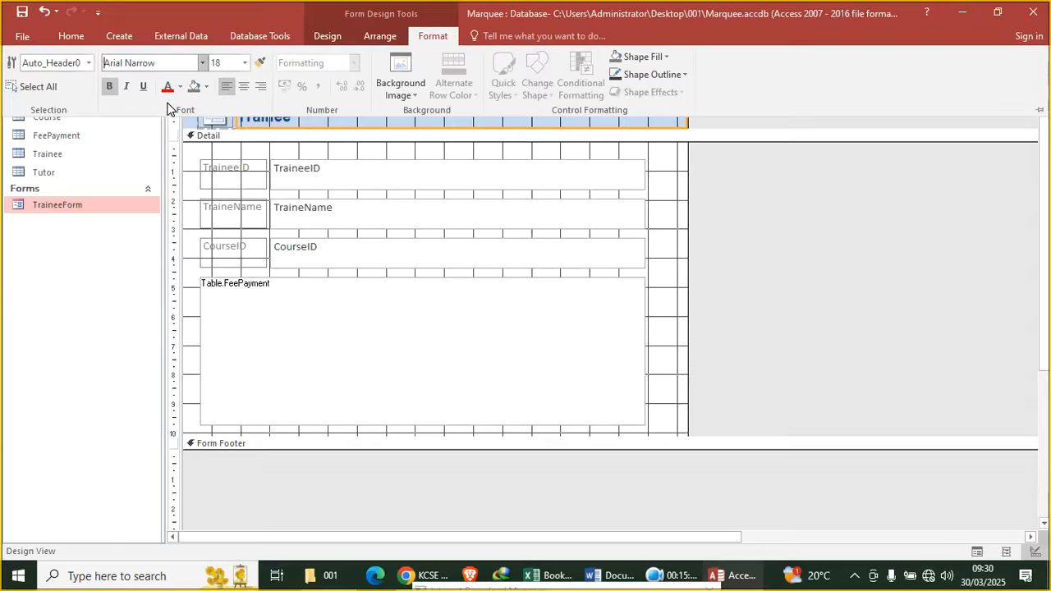
click(233, 63)
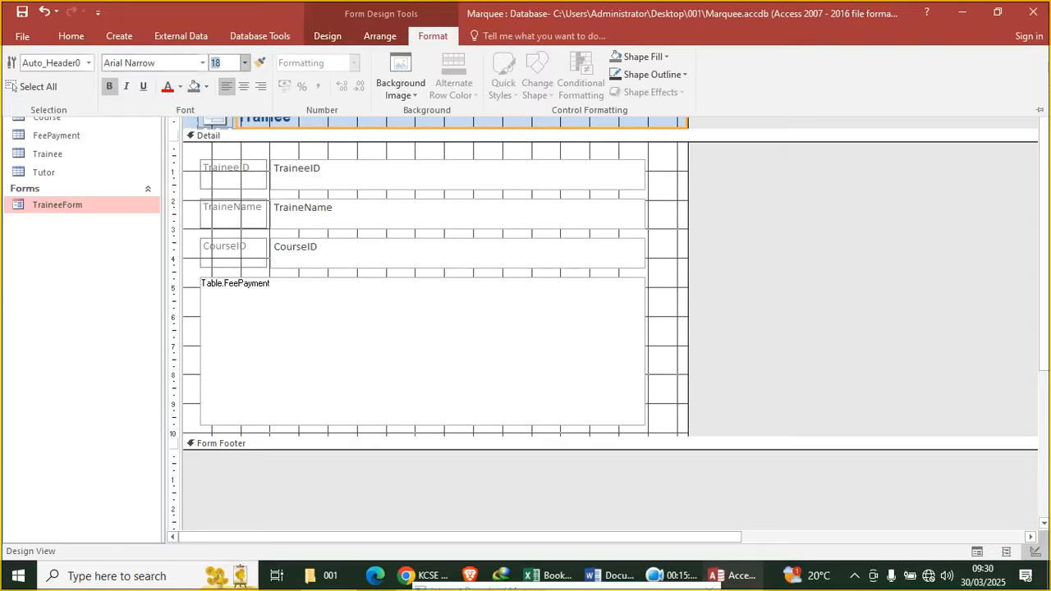
text(15)
key(Return)
click(311, 308)
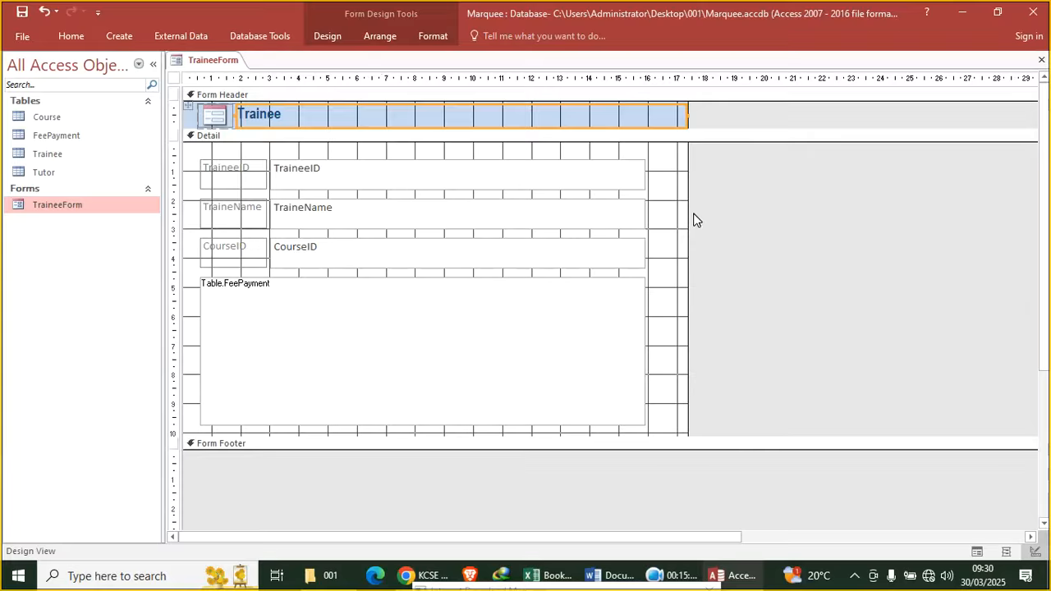
Widen the Detail area and add an Add Record button beside TraineeID
drag(688, 206, 751, 230)
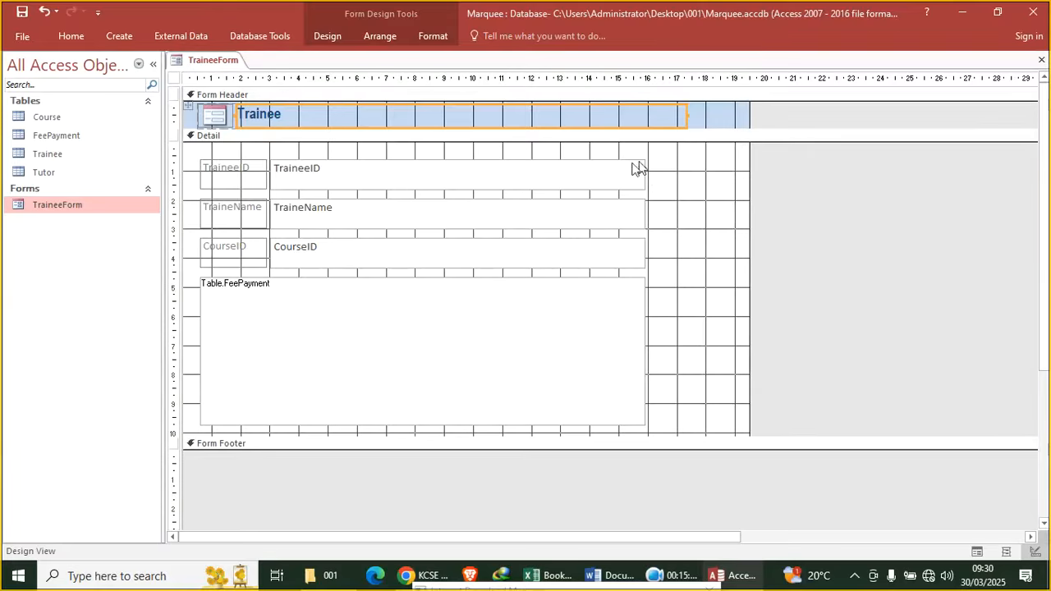
click(328, 35)
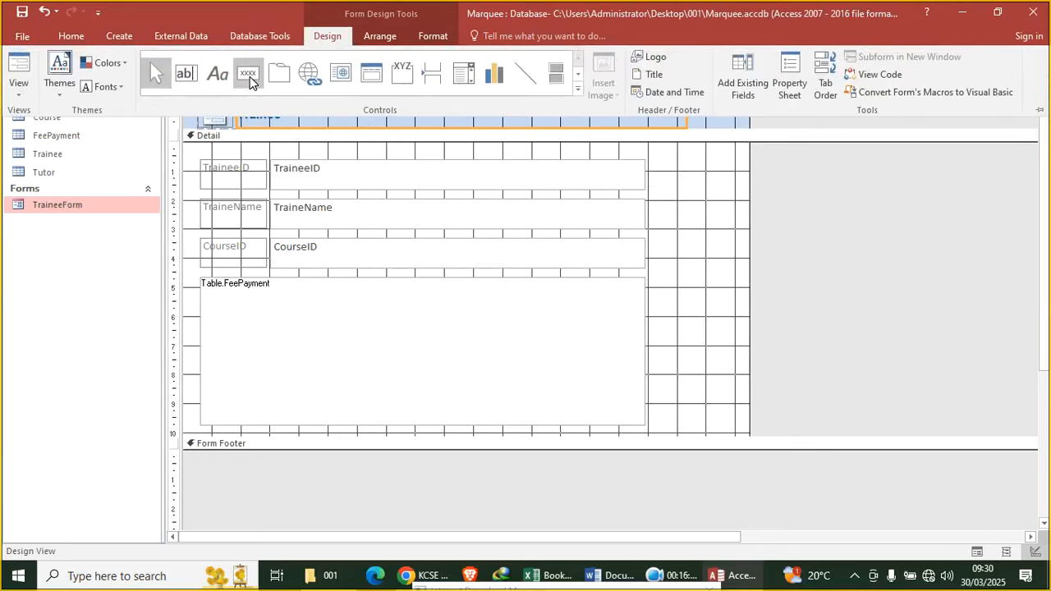
click(657, 175)
mouse_move(654, 158)
mouse_down()
mouse_move(681, 188)
mouse_move(734, 194)
mouse_move(724, 193)
mouse_up()
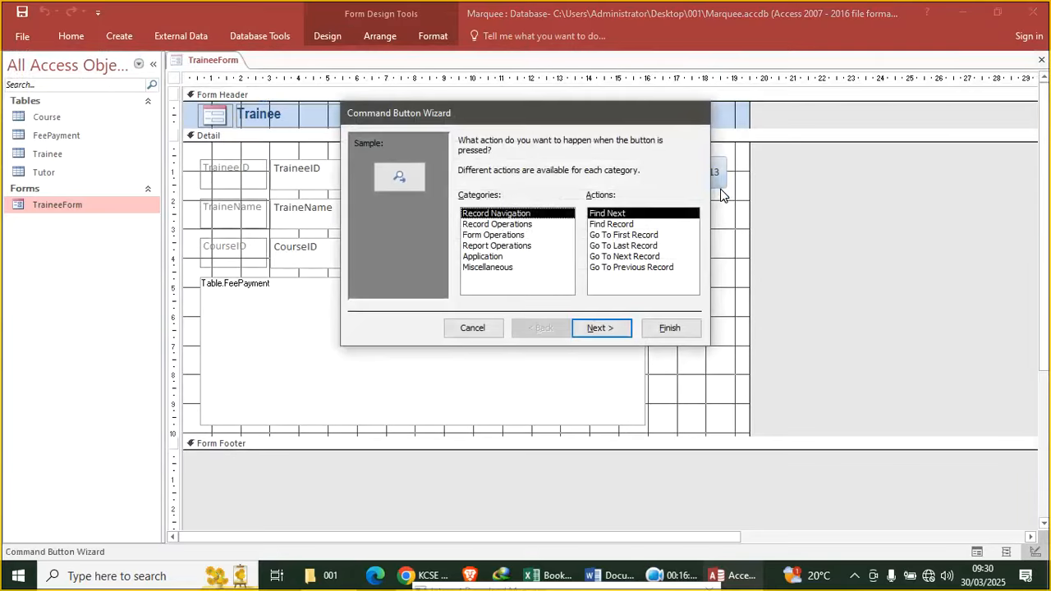
click(500, 225)
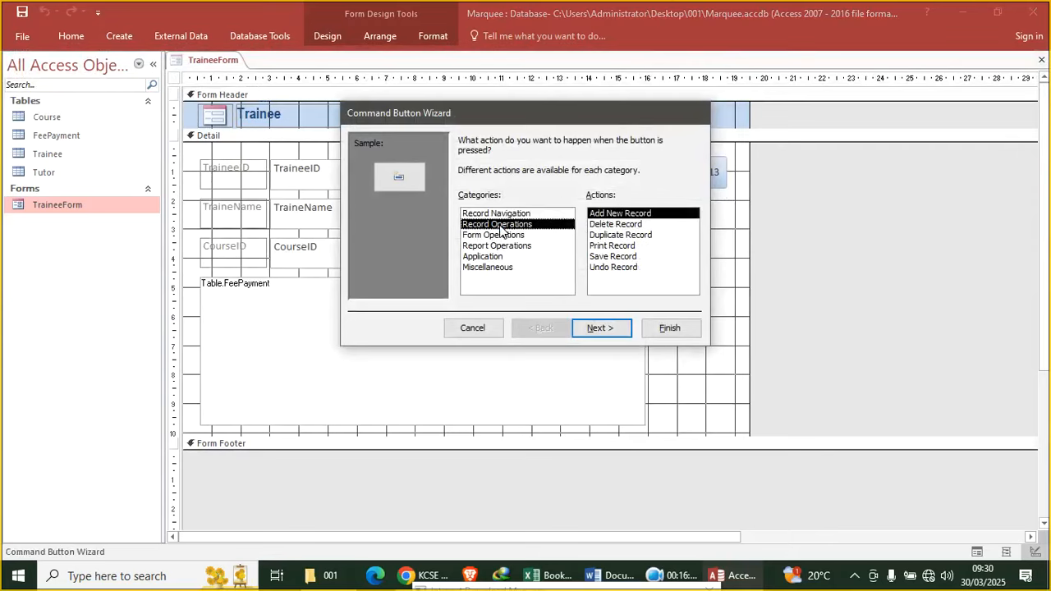
click(615, 328)
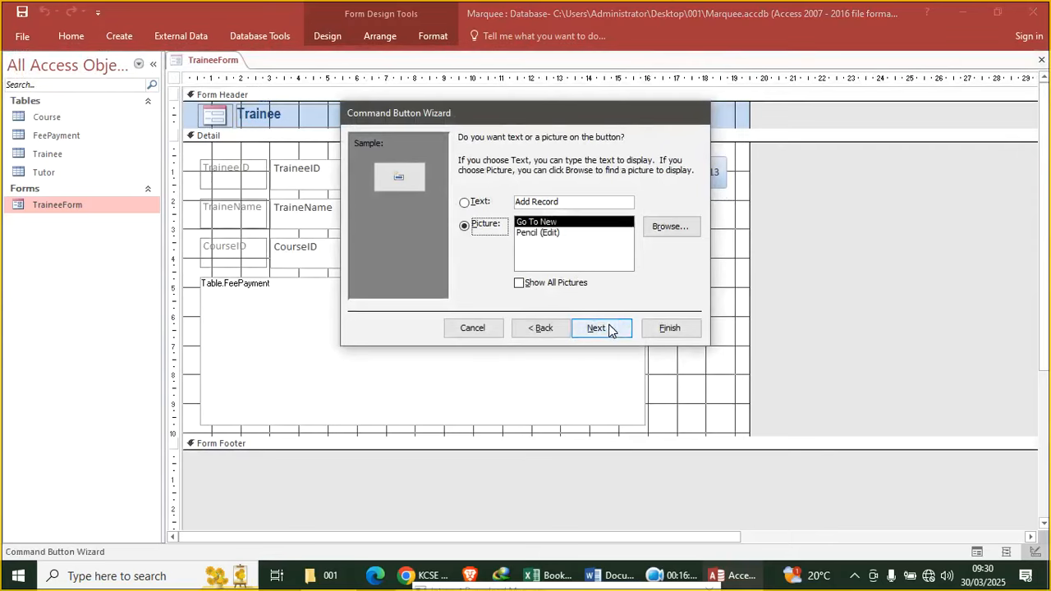
click(464, 202)
click(668, 327)
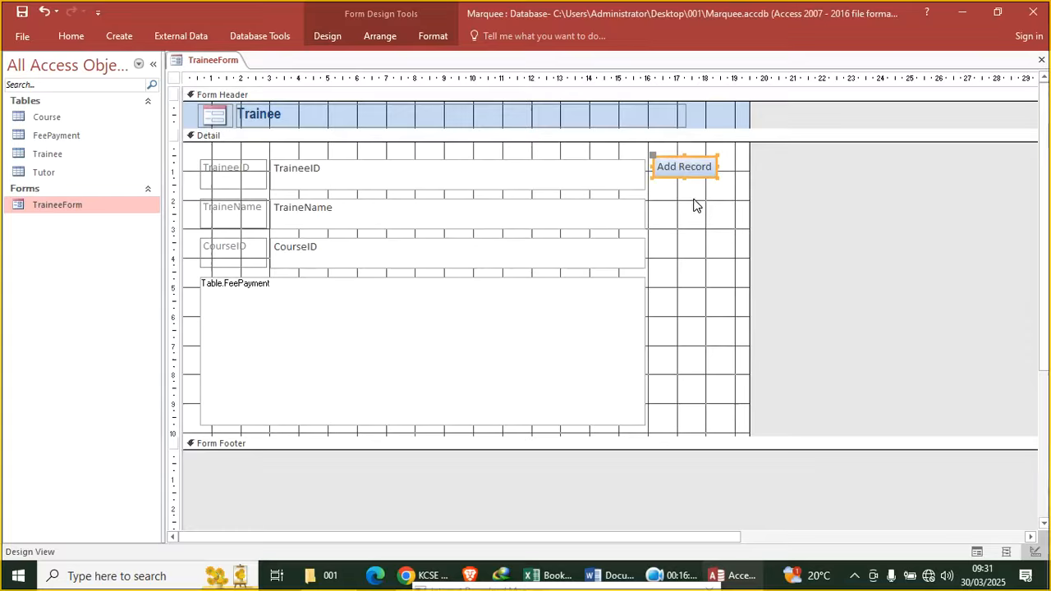
Add a Delete Record button below Add Record using the Record Operations wizard
click(330, 37)
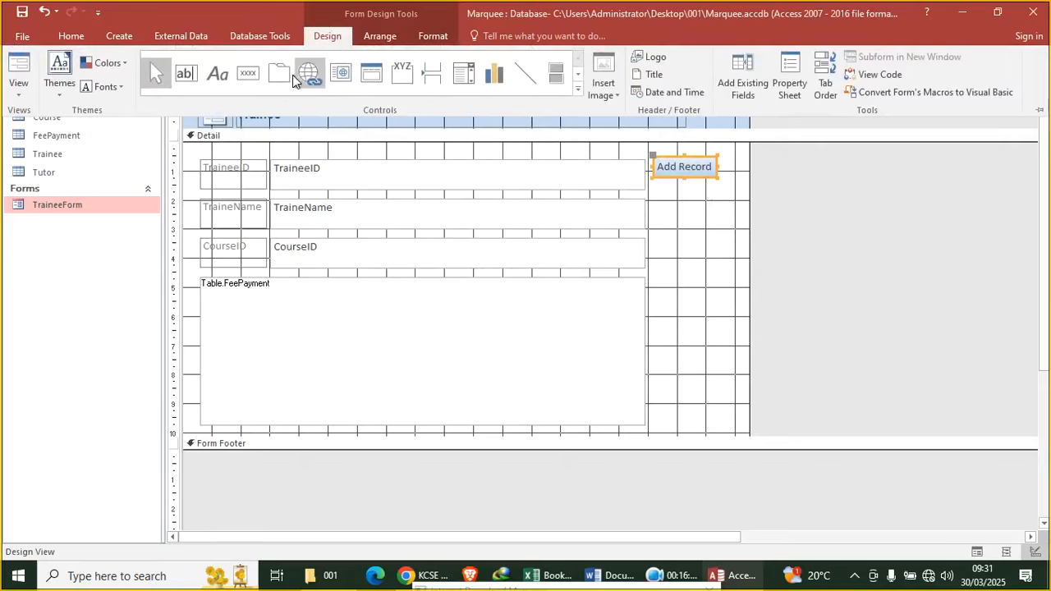
click(255, 78)
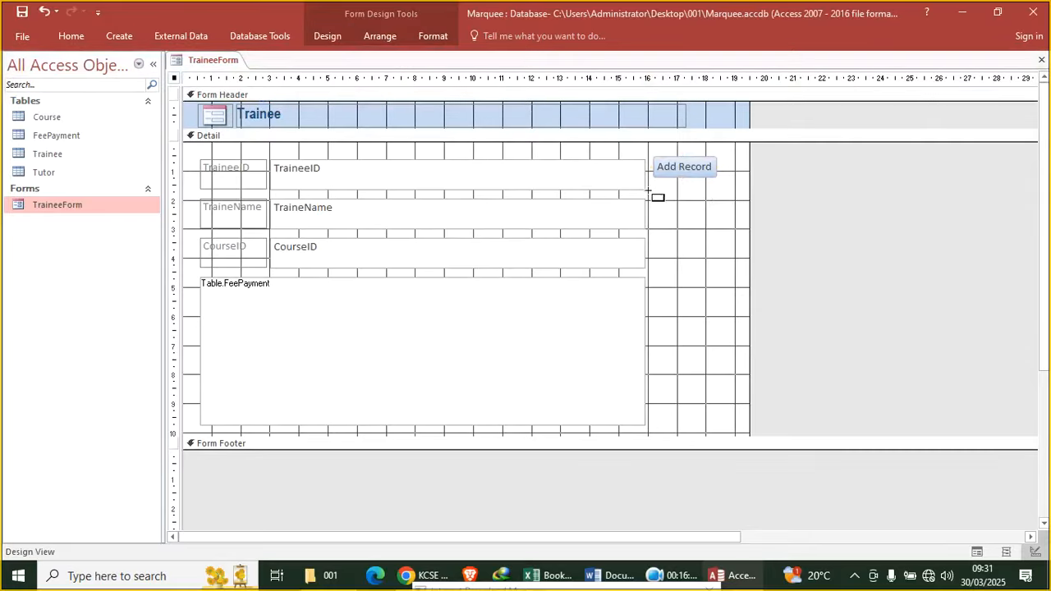
mouse_move(657, 189)
mouse_down()
mouse_move(730, 227)
mouse_move(727, 208)
mouse_up()
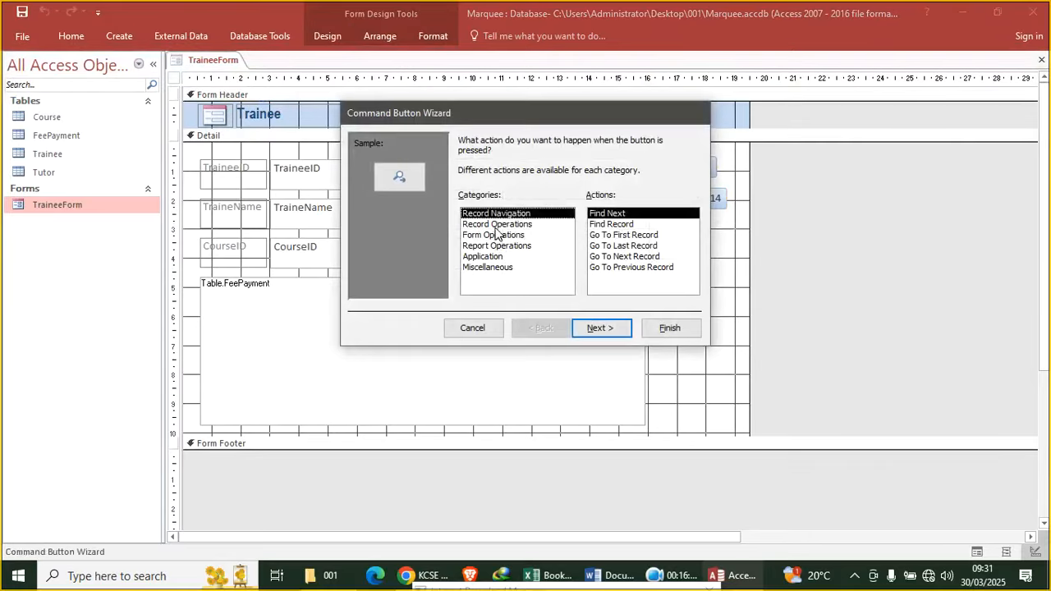
click(497, 224)
click(612, 225)
click(607, 329)
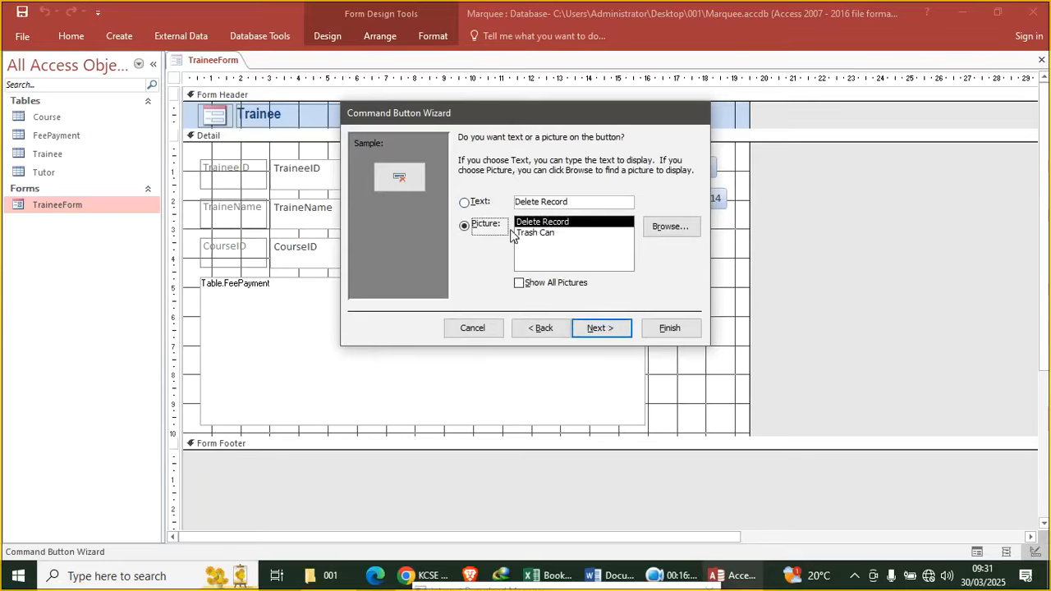
click(480, 204)
click(599, 328)
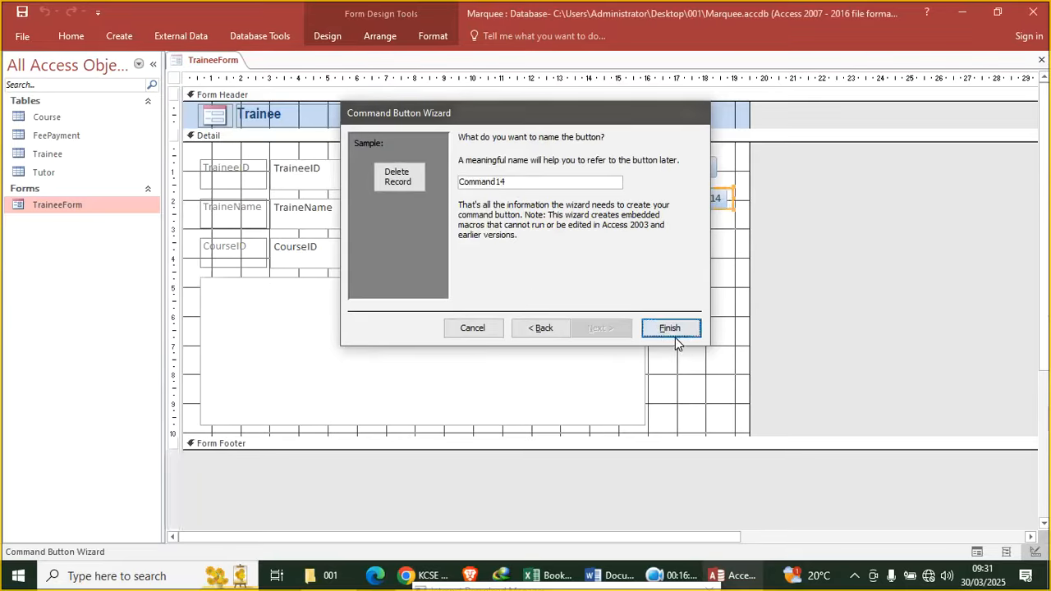
click(683, 331)
click(706, 284)
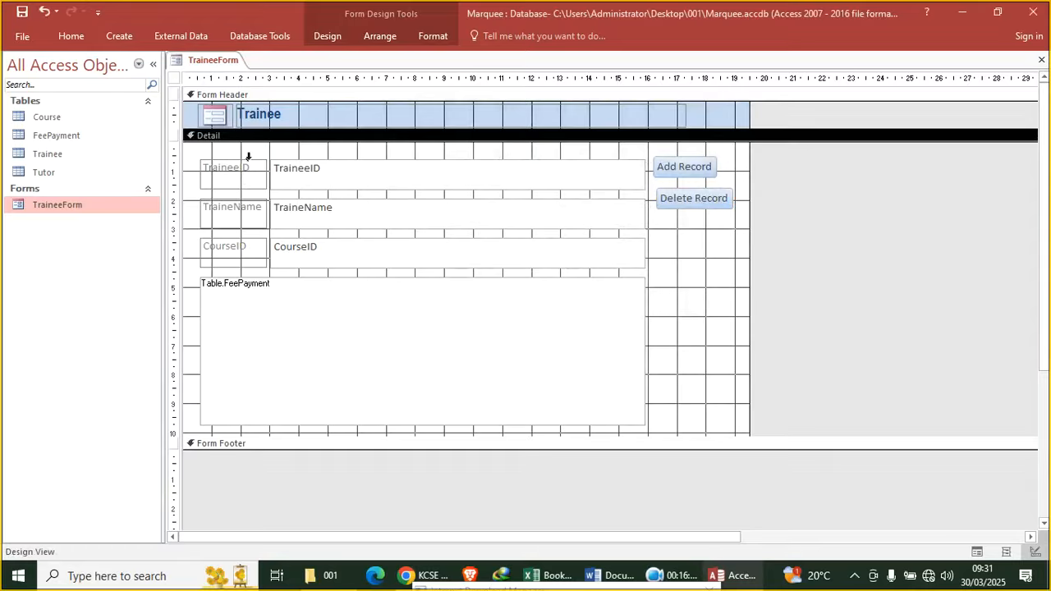
Make the three trainee labels and text boxes red and bold
drag(198, 150, 408, 266)
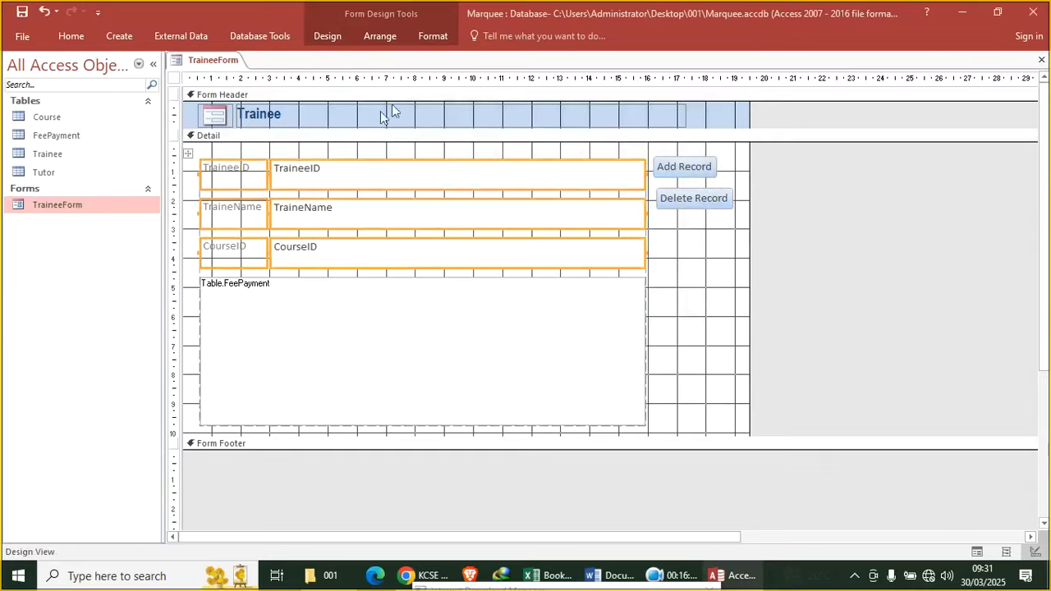
click(433, 36)
click(168, 86)
click(112, 91)
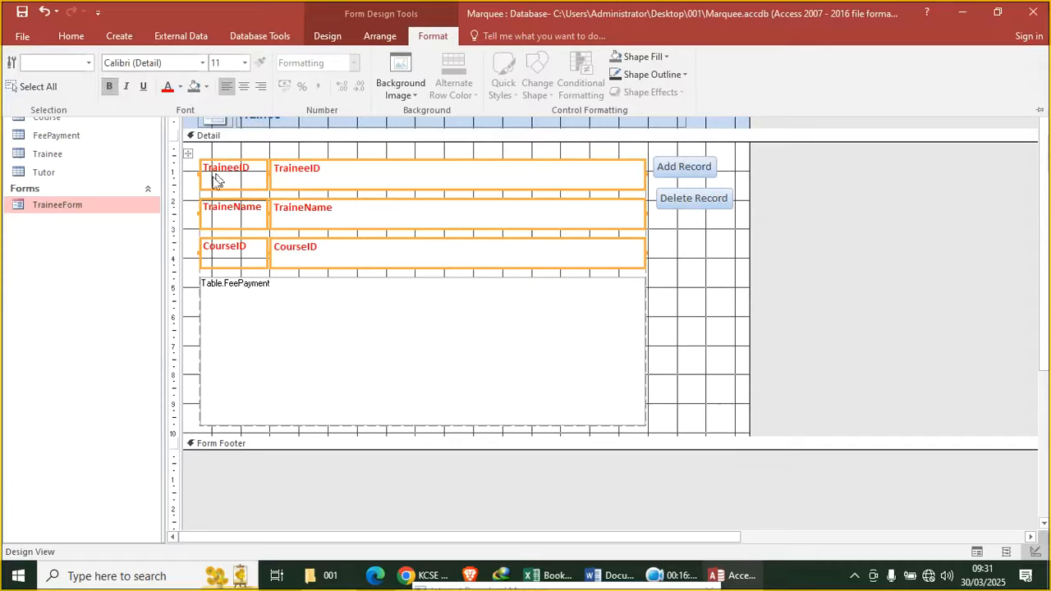
click(669, 340)
Clear the FeePayment subform's Link Child Fields and Link Master Fields properties
click(539, 326)
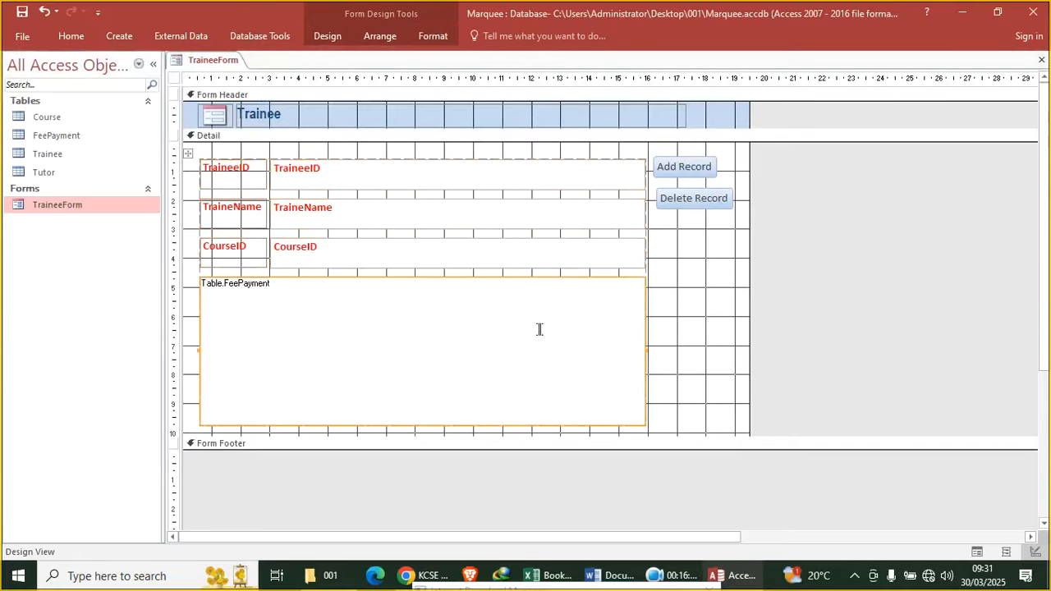
double_click(174, 79)
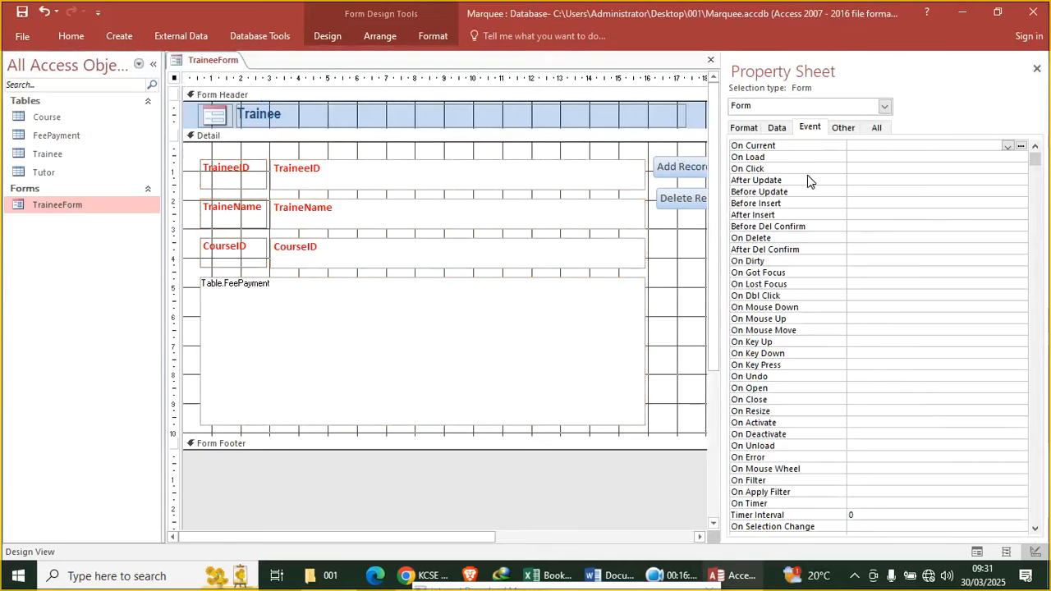
click(776, 129)
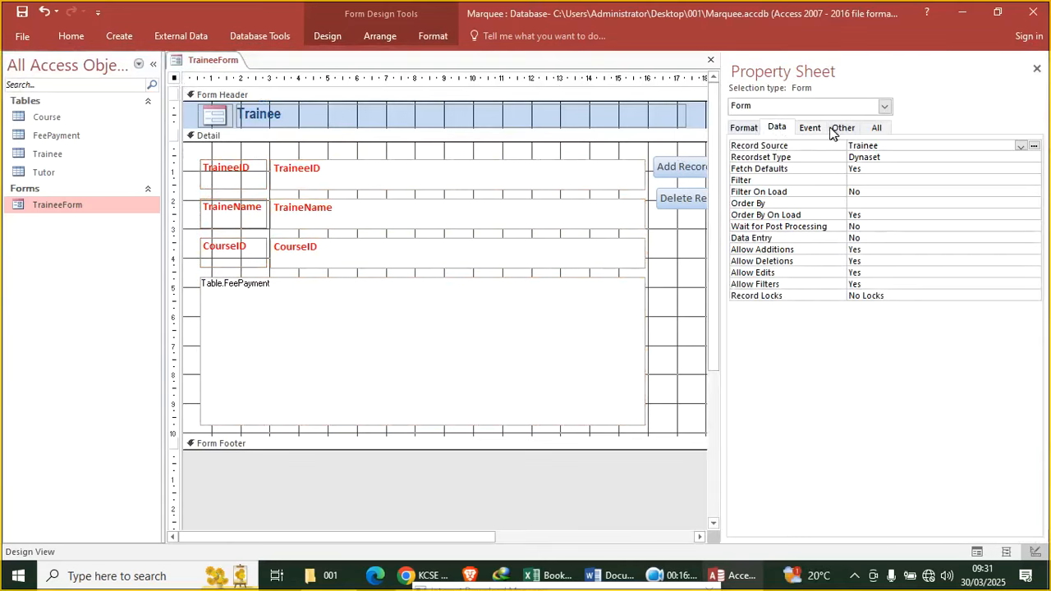
click(354, 356)
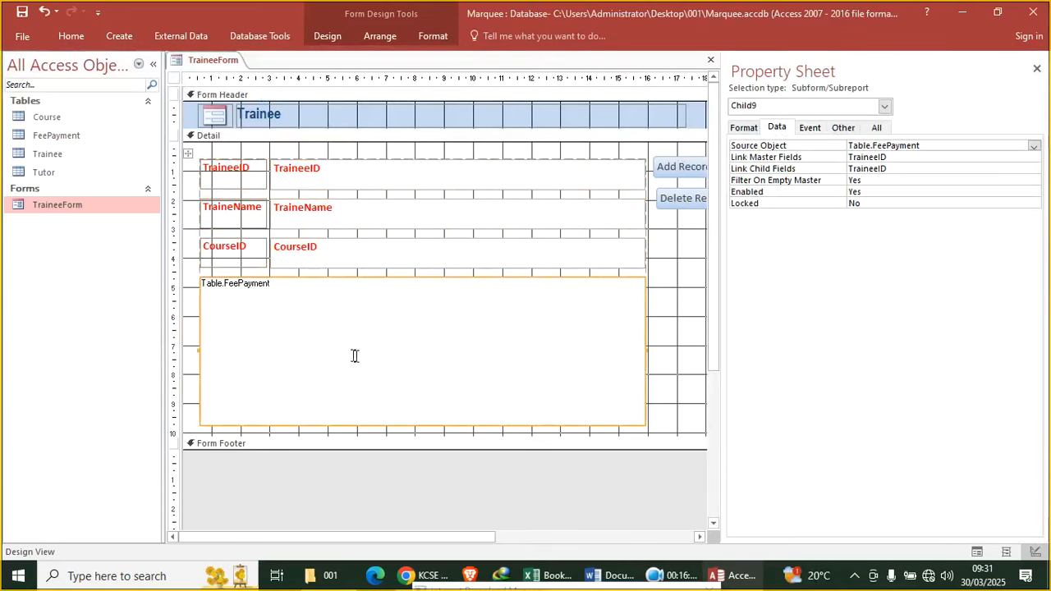
click(795, 170)
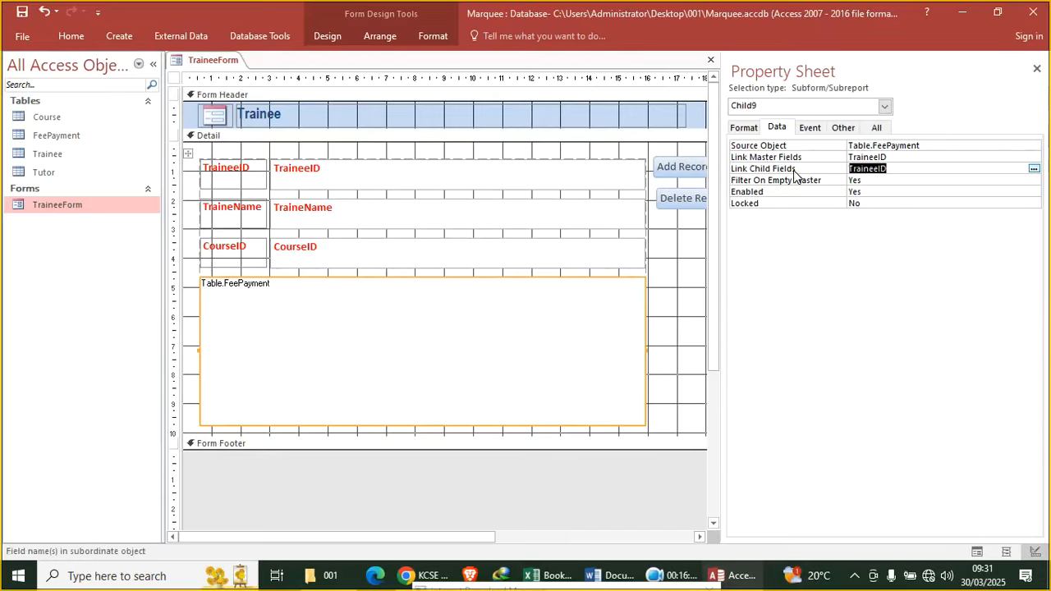
key(Delete)
click(833, 159)
key(Delete)
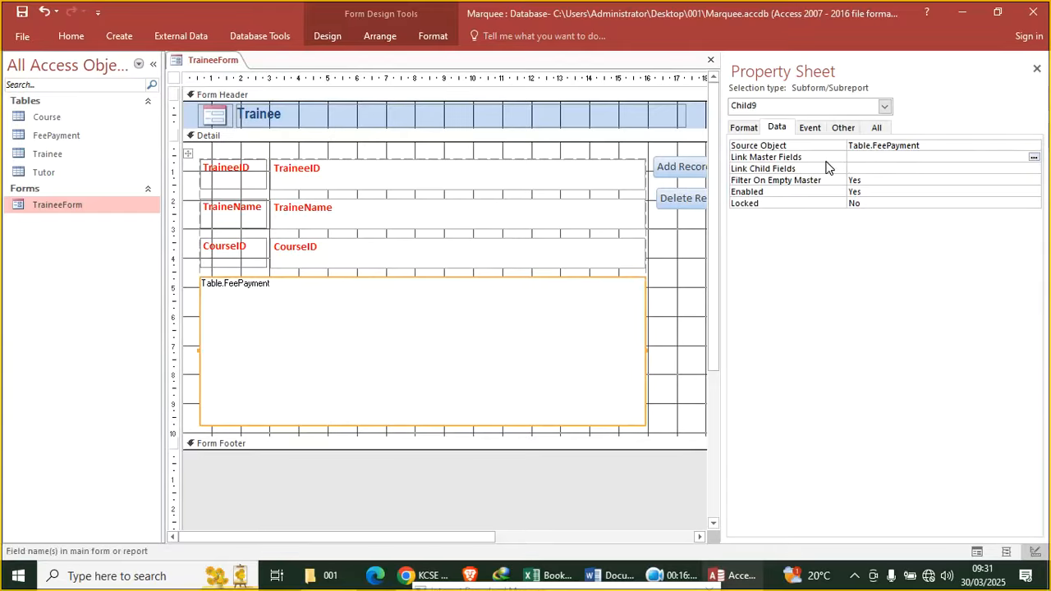
Preview TraineeForm in Form View, then close it
click(71, 37)
click(18, 70)
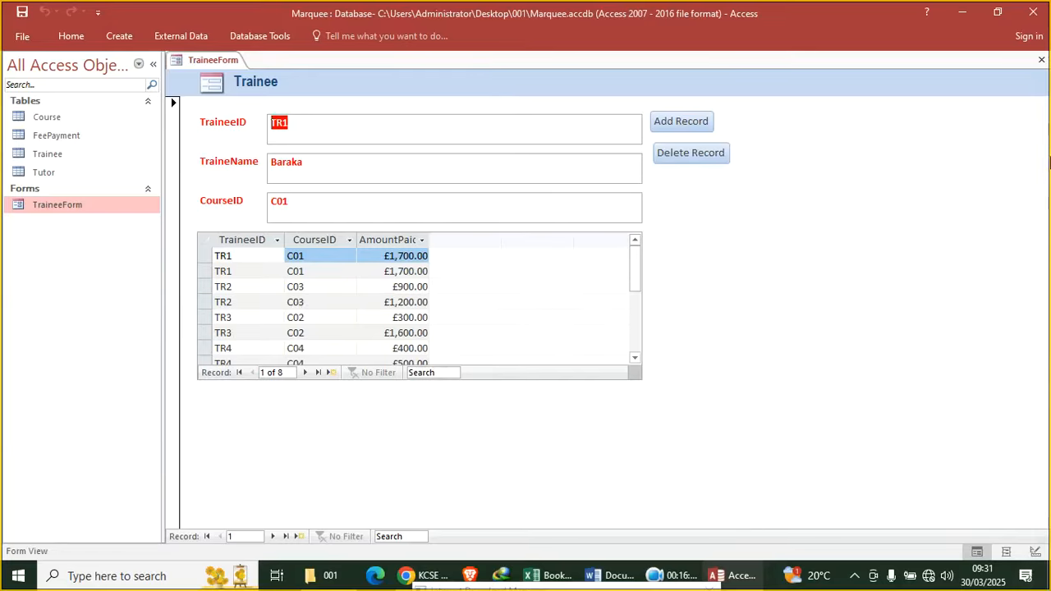
click(1041, 61)
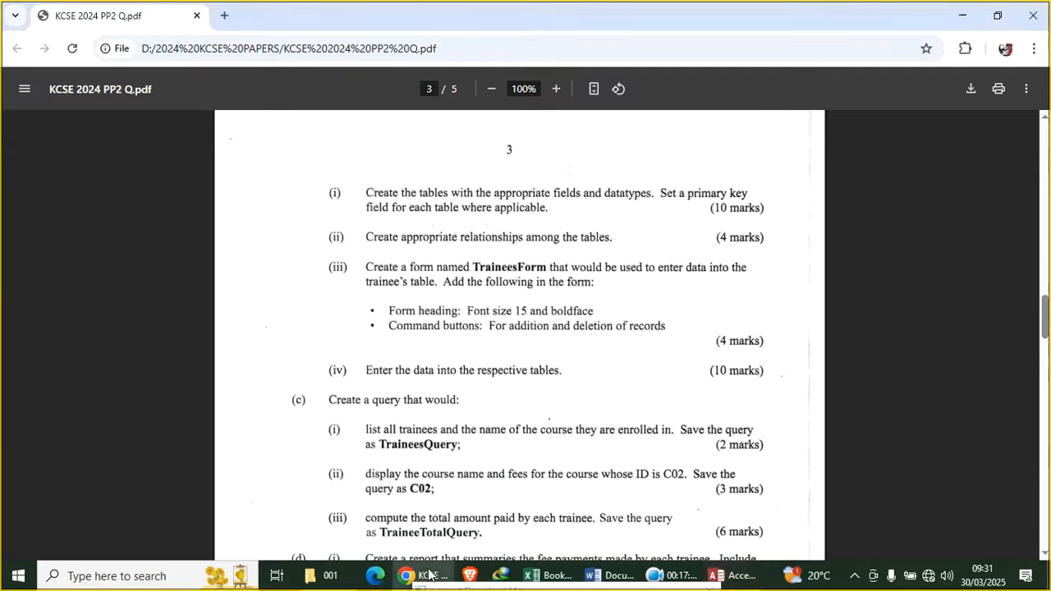
Highlight the query name 'TraineesQuery' in task (c)(i) of the question PDF, then return to Access
click(434, 573)
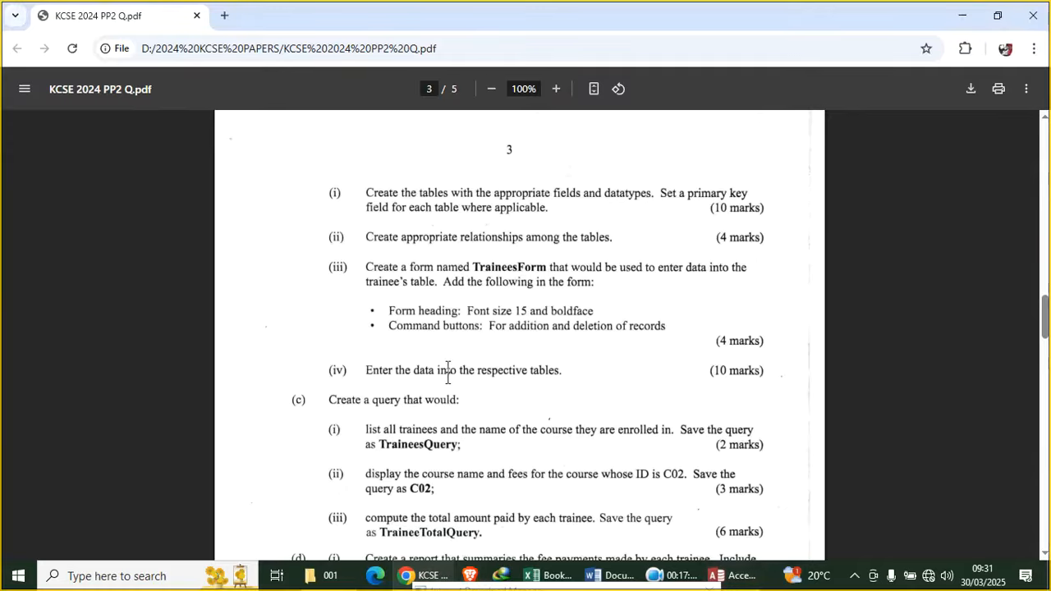
scroll(408, 361, down, 2)
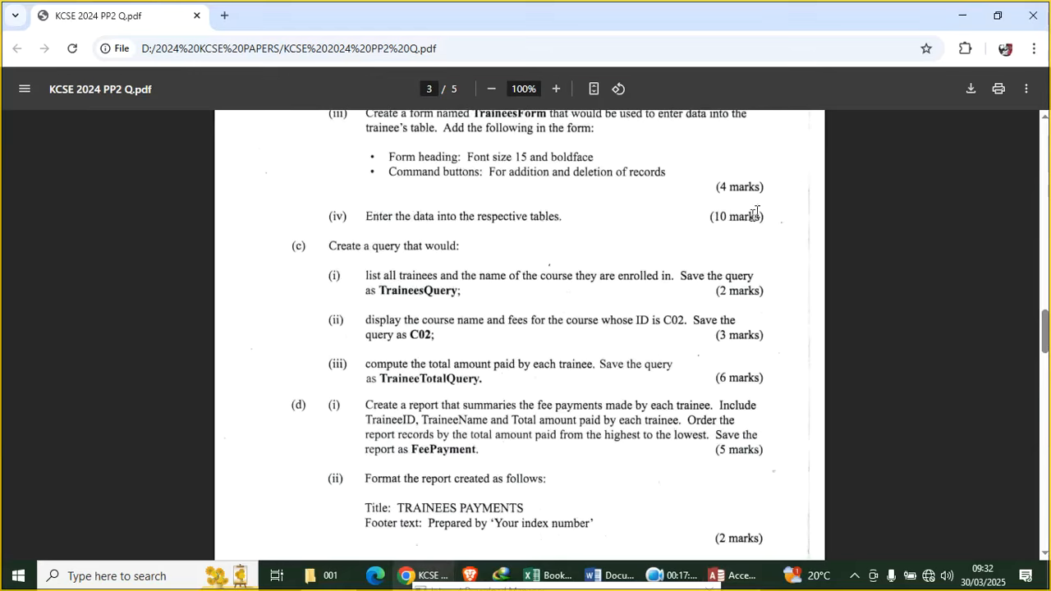
scroll(333, 262, down, 2)
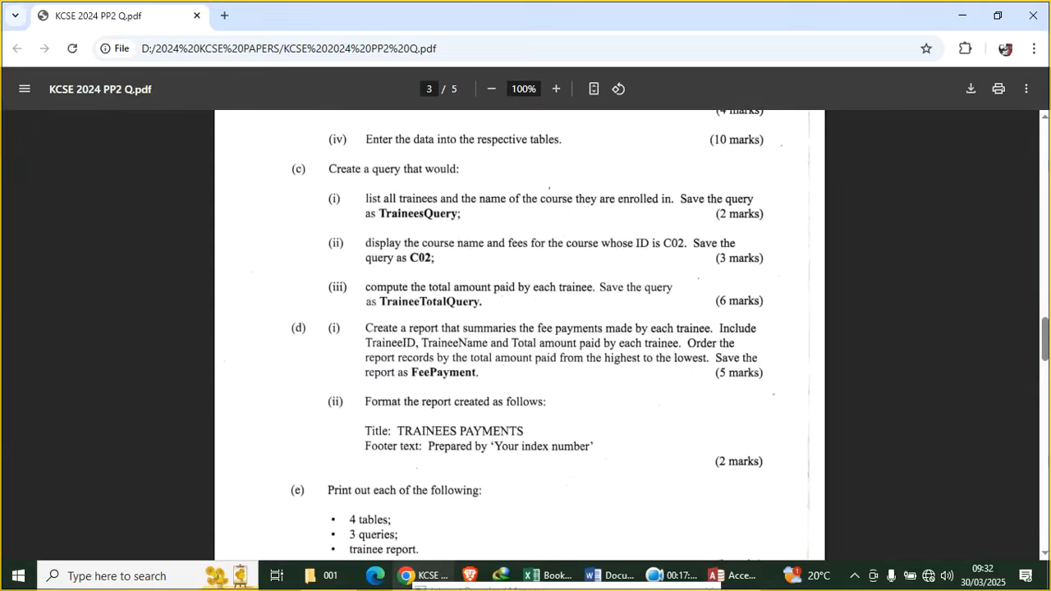
drag(461, 213, 388, 216)
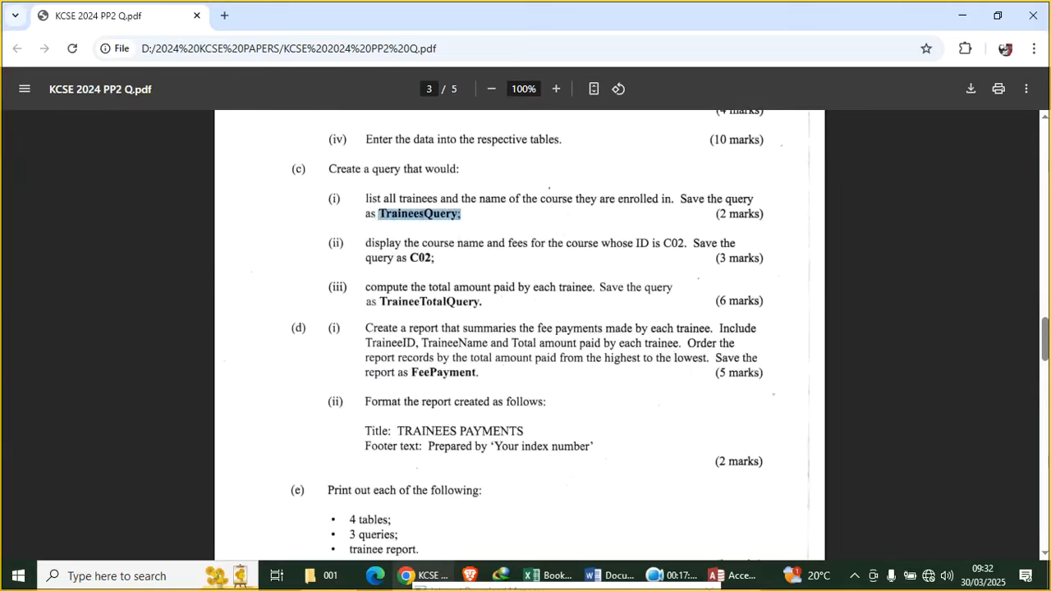
click(733, 575)
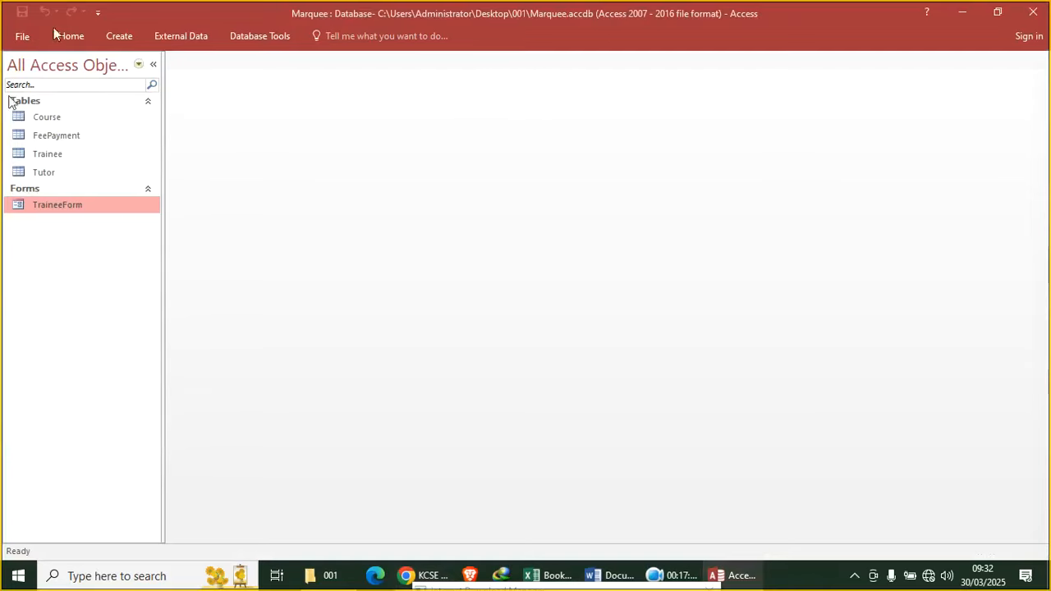
Create a new design-view query containing the Trainee and Course tables
click(119, 37)
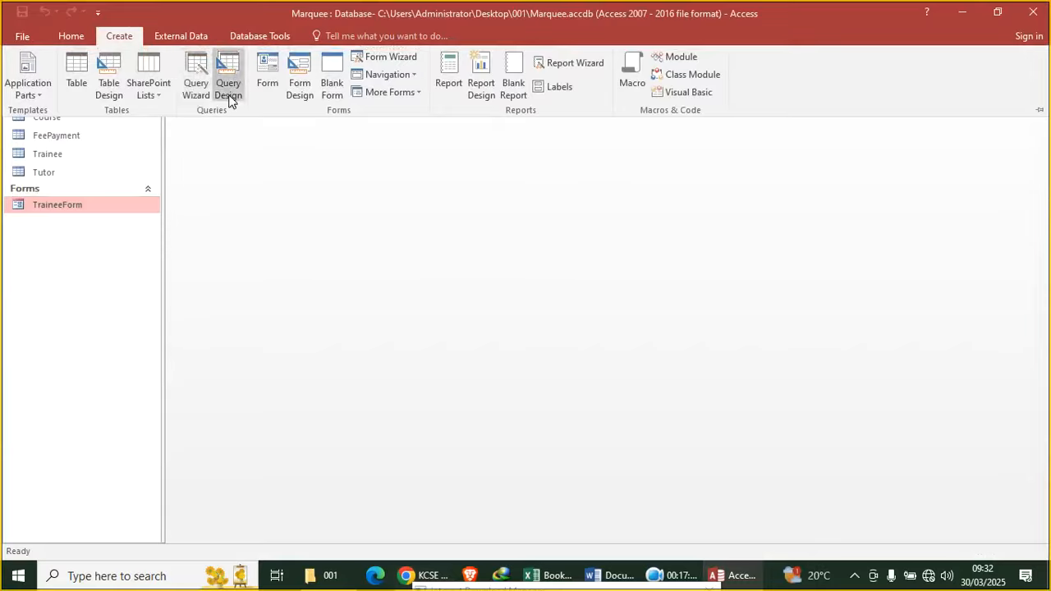
click(229, 89)
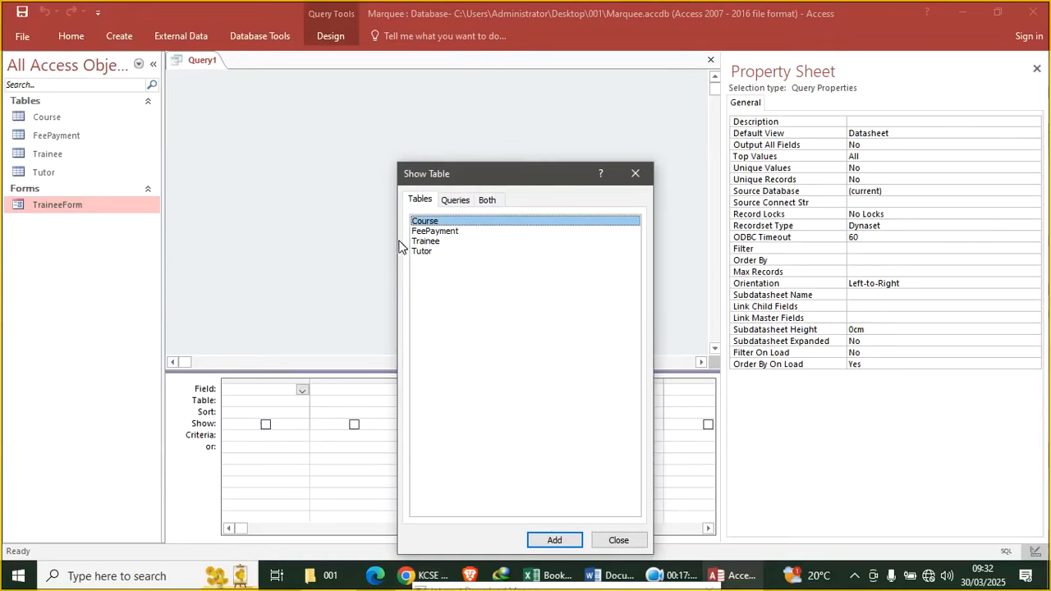
double_click(437, 242)
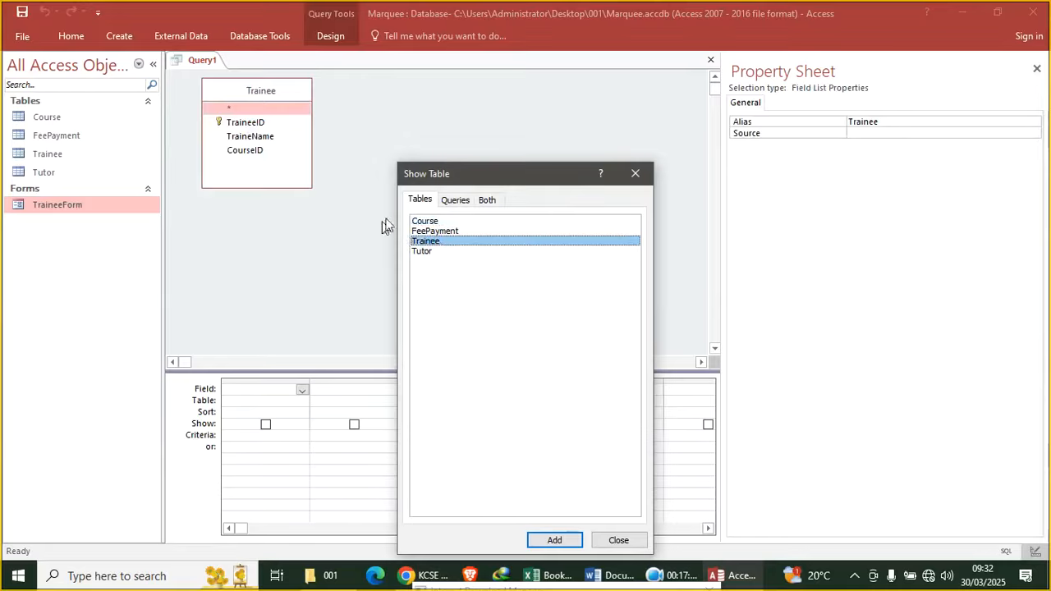
double_click(426, 222)
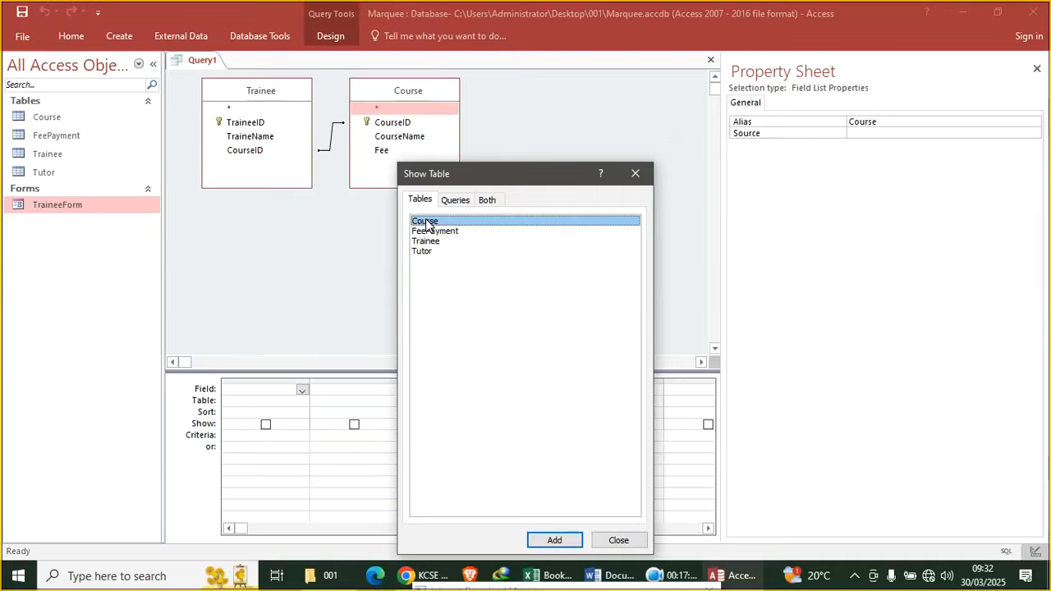
click(635, 173)
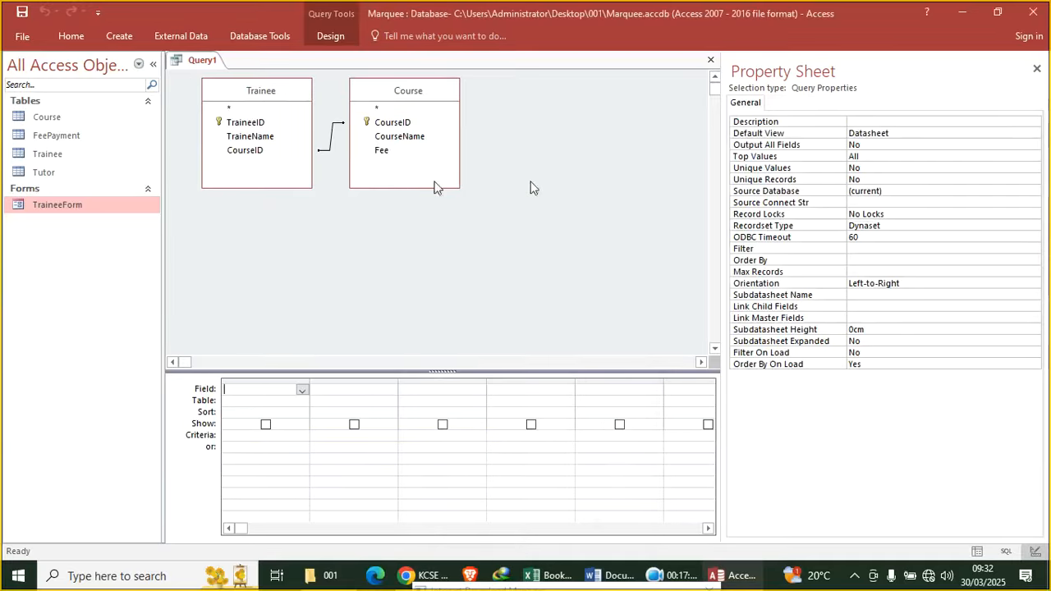
Add TraineeID, TraineeName and CourseName to the query grid
double_click(241, 123)
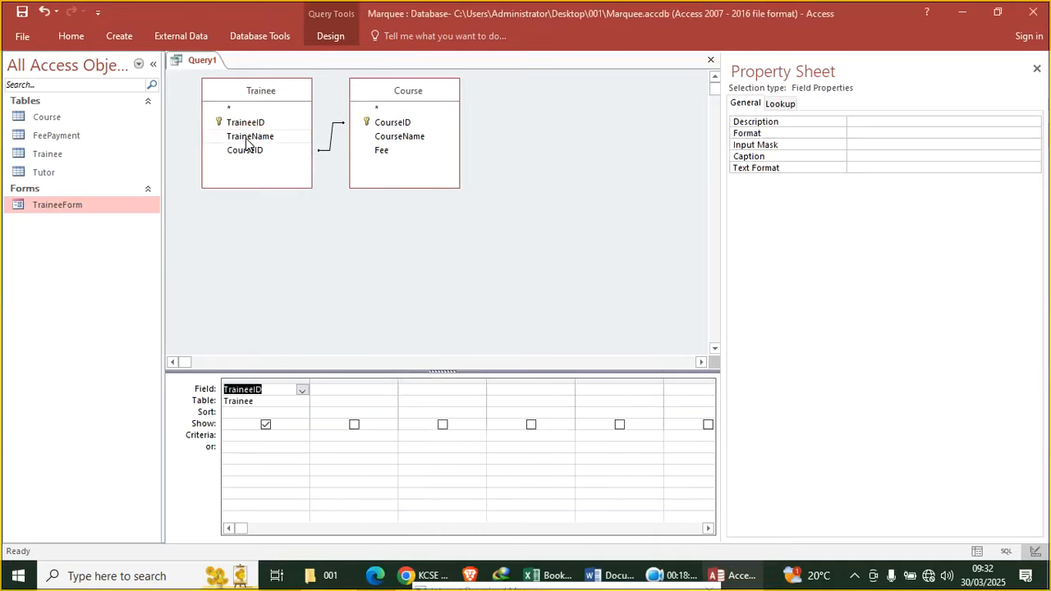
double_click(246, 136)
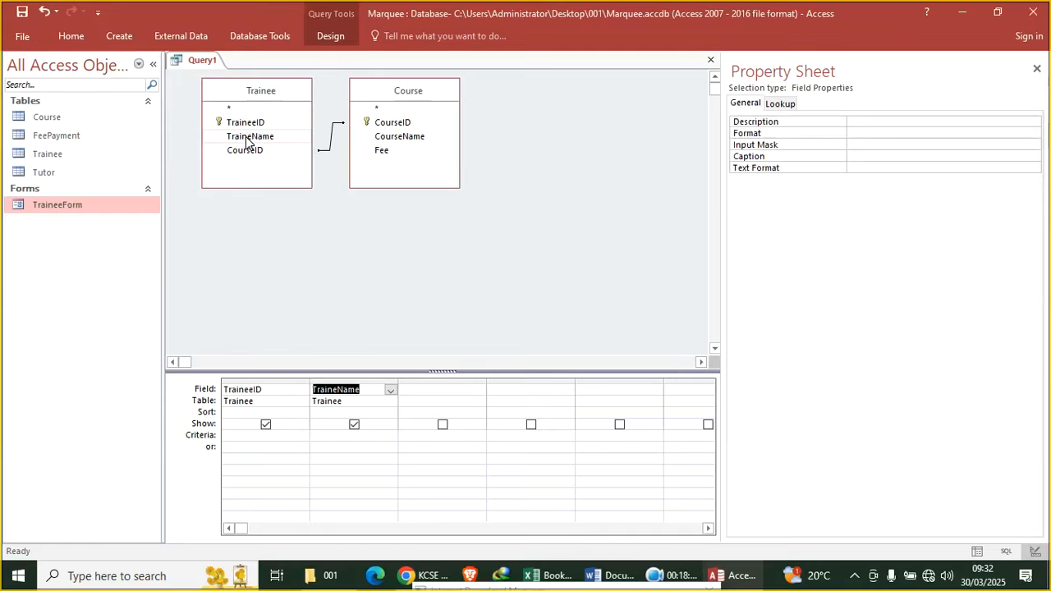
double_click(382, 137)
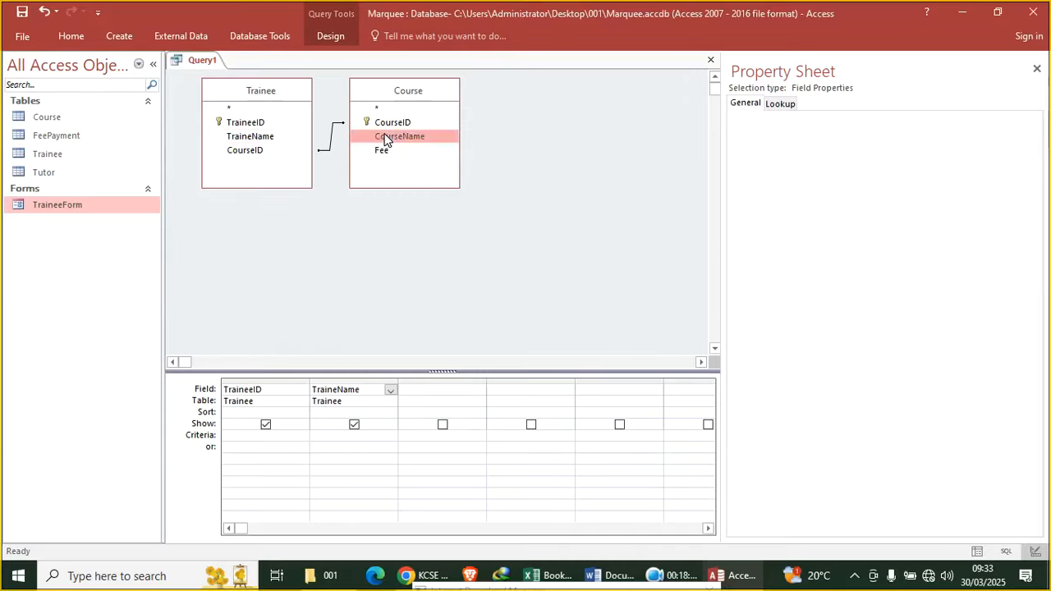
Run Query1, see that it returns no rows, and return to Design View to select the join
click(70, 36)
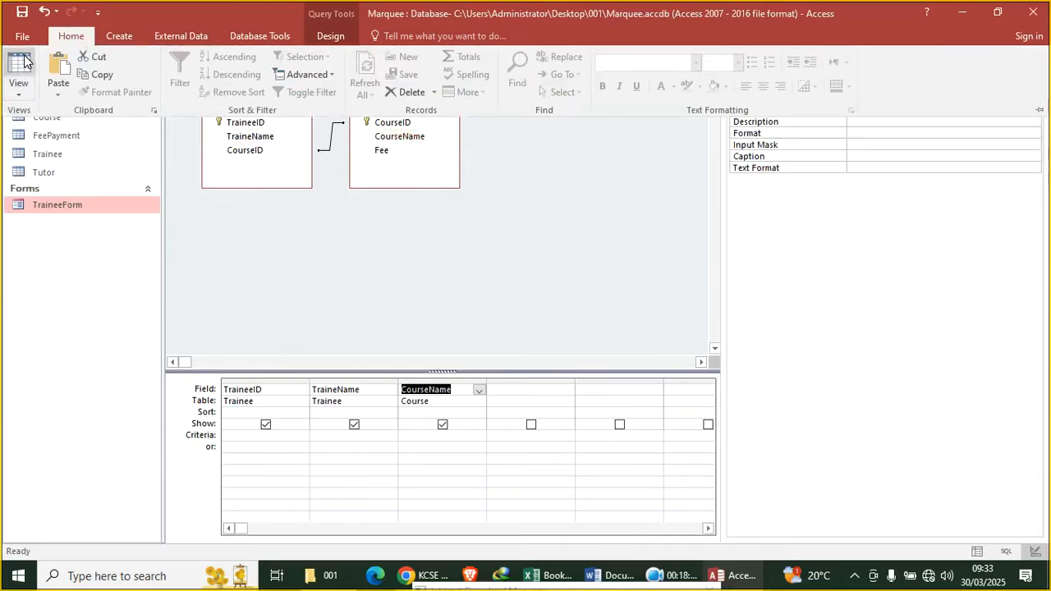
click(21, 72)
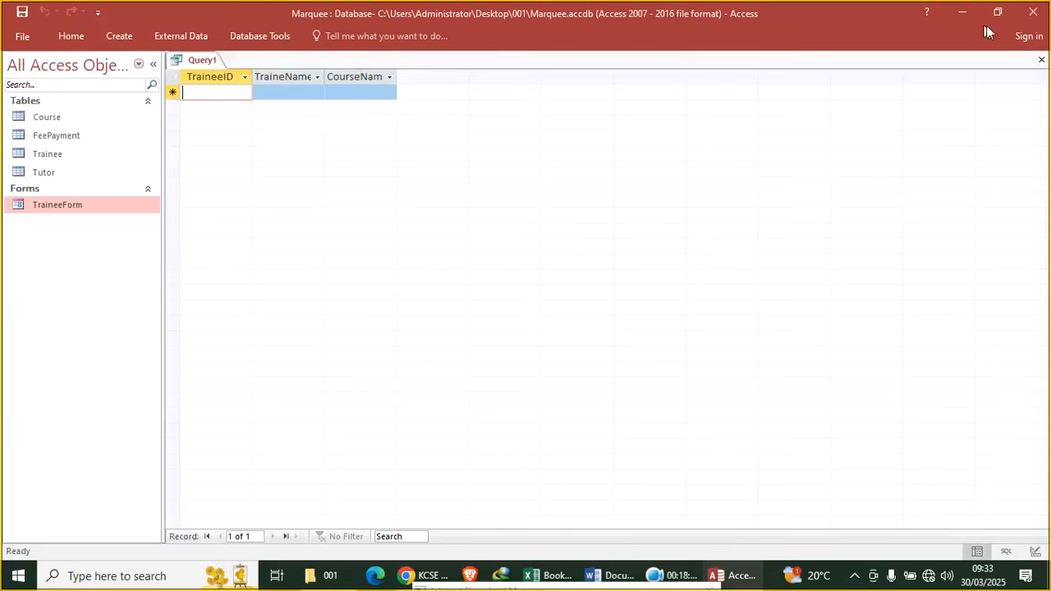
right_click(196, 66)
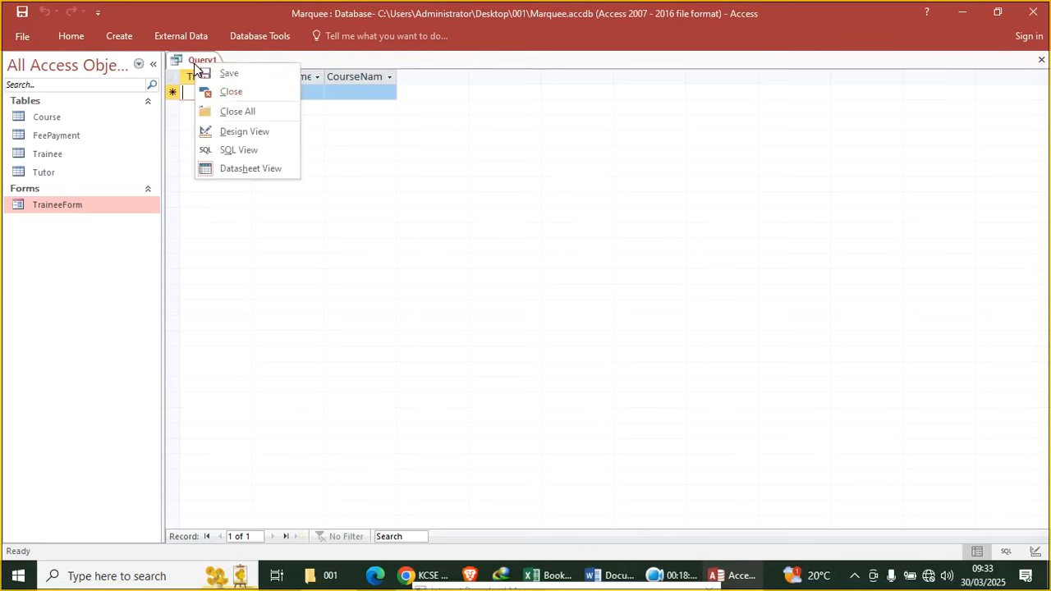
click(263, 131)
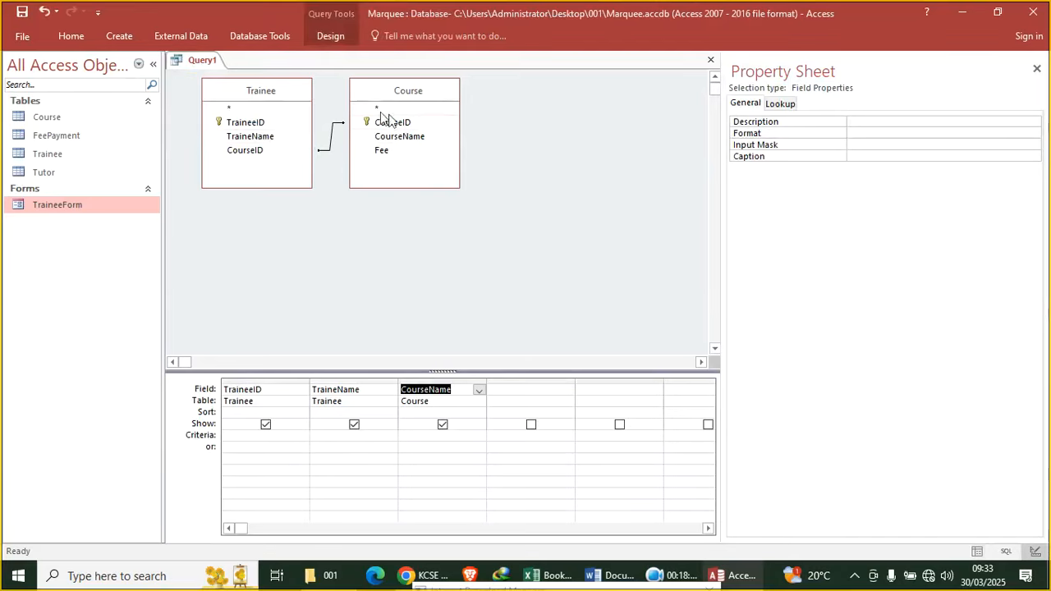
click(332, 144)
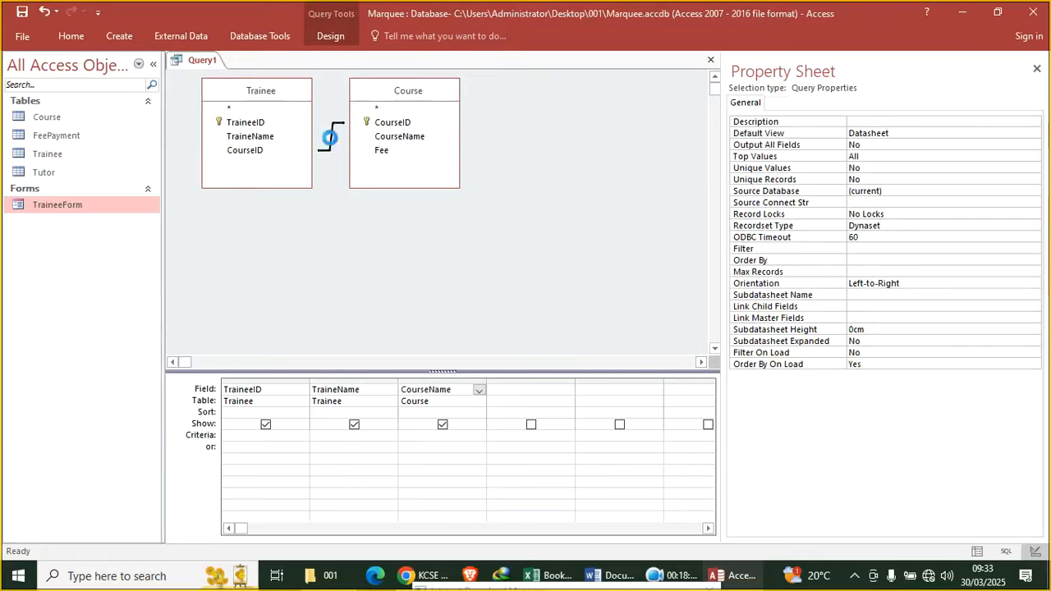
Change the join to include all Course records, run the query, and return to Design View
double_click(331, 138)
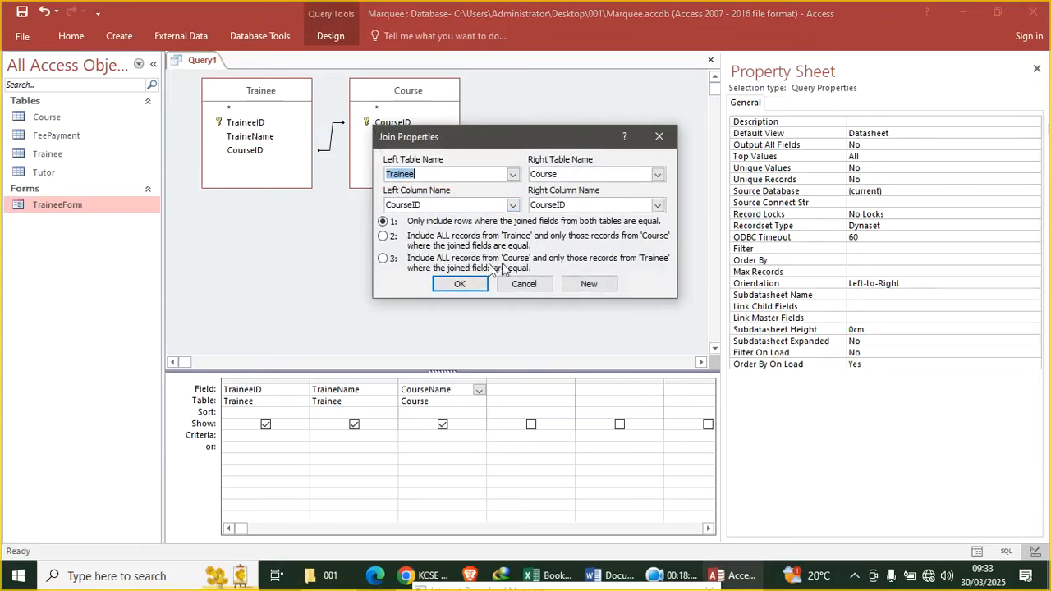
click(382, 258)
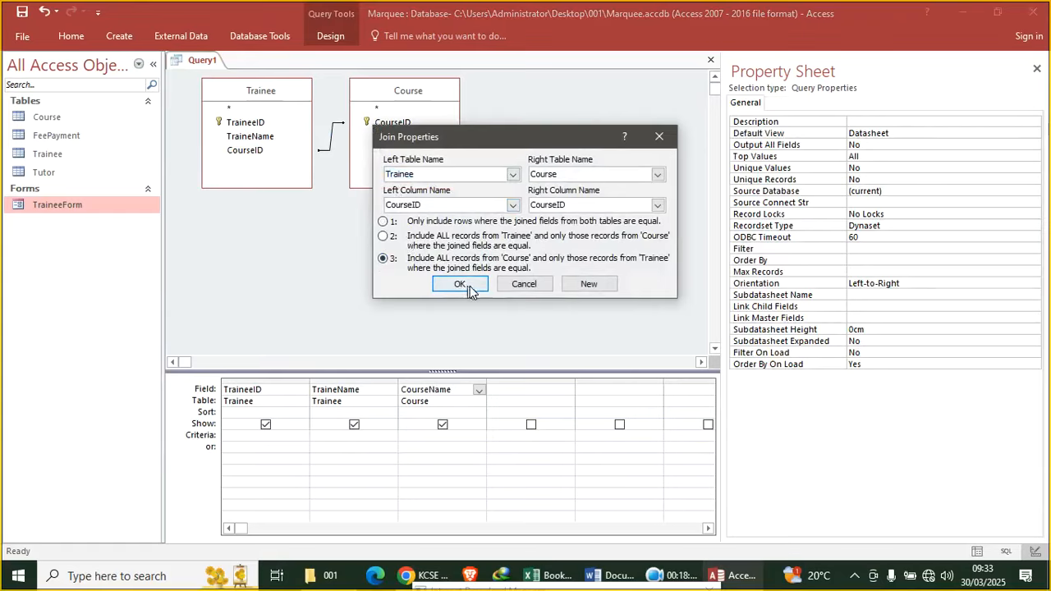
click(464, 285)
click(72, 37)
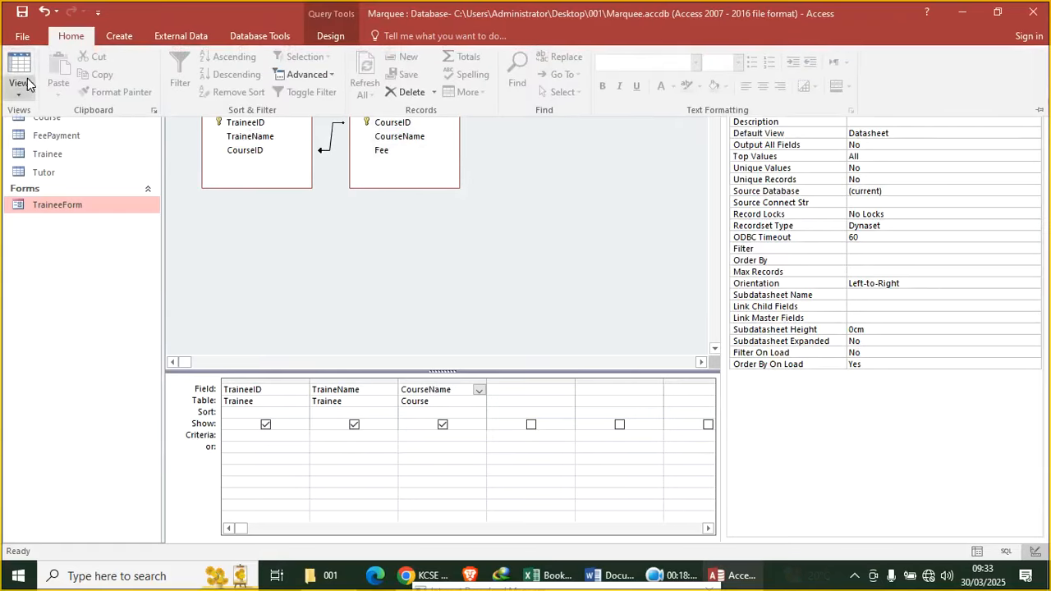
click(19, 69)
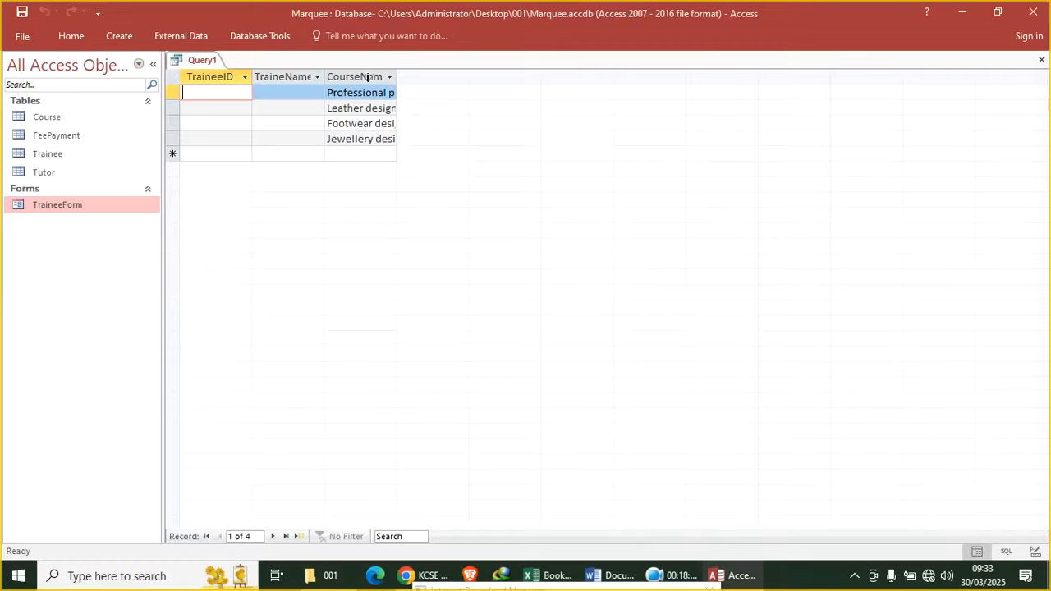
right_click(204, 62)
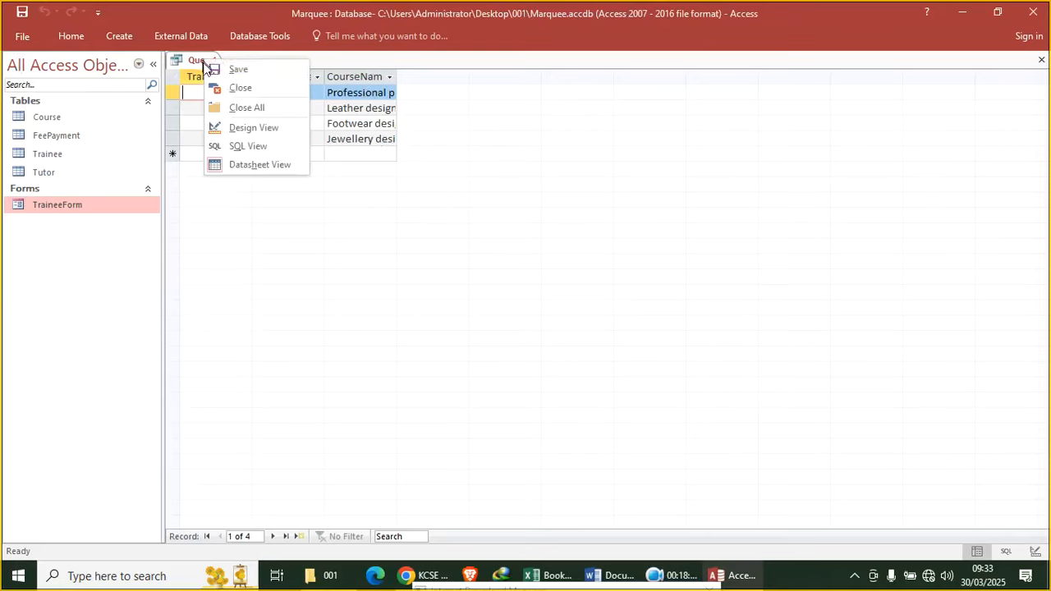
click(275, 129)
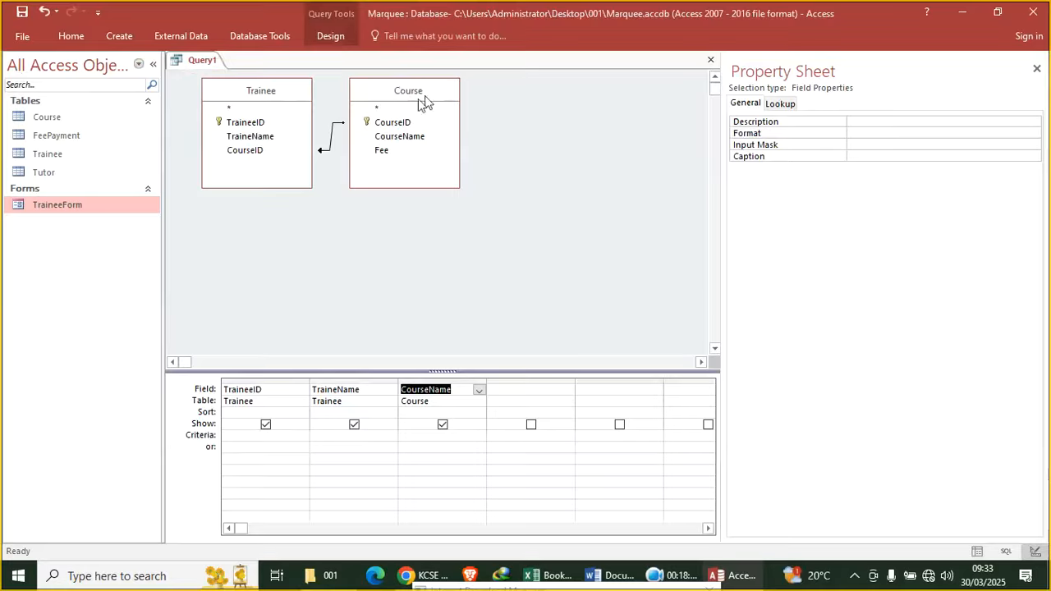
Set the join to include all Trainee records and run Query1, listing trainees TR1 to TR4
double_click(330, 139)
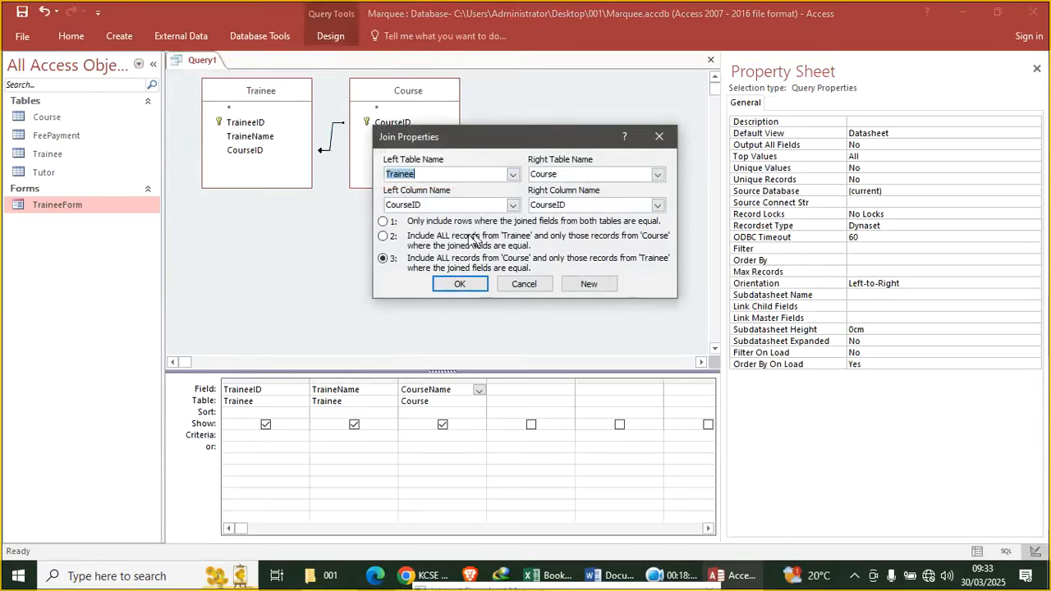
click(392, 240)
click(464, 283)
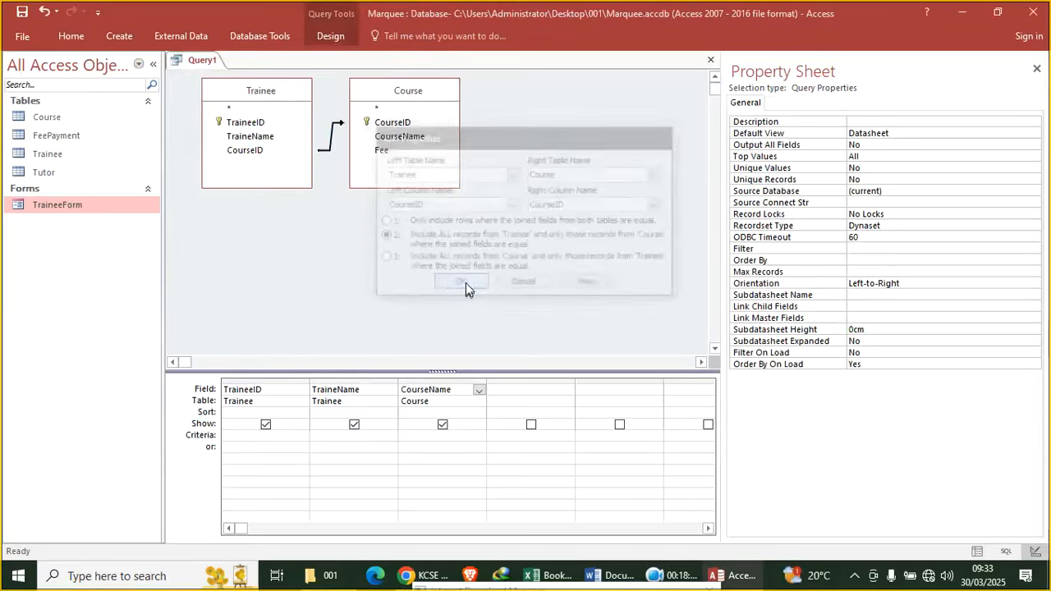
click(58, 38)
click(18, 67)
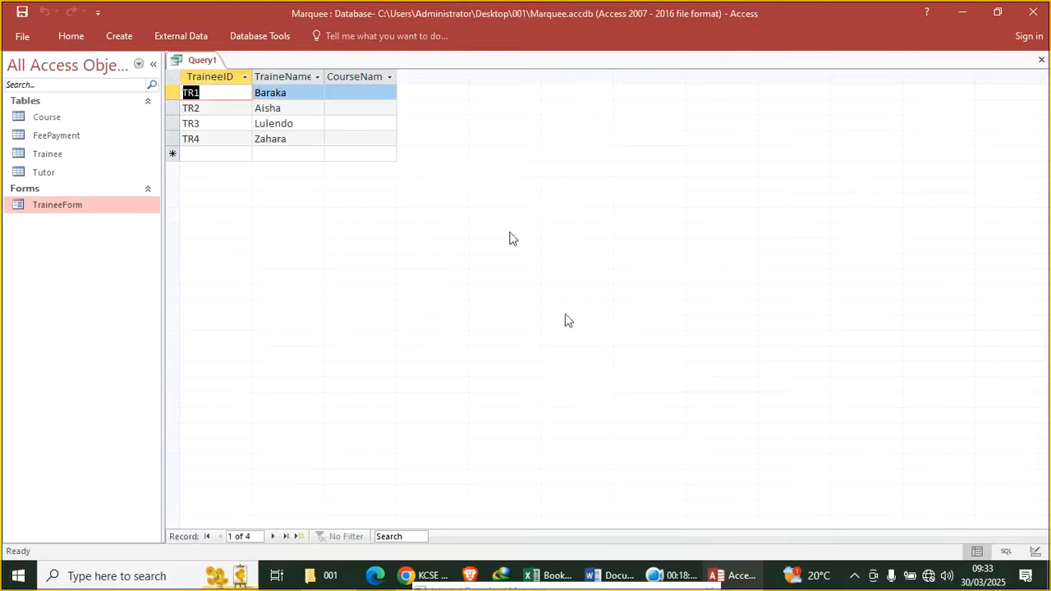
click(677, 575)
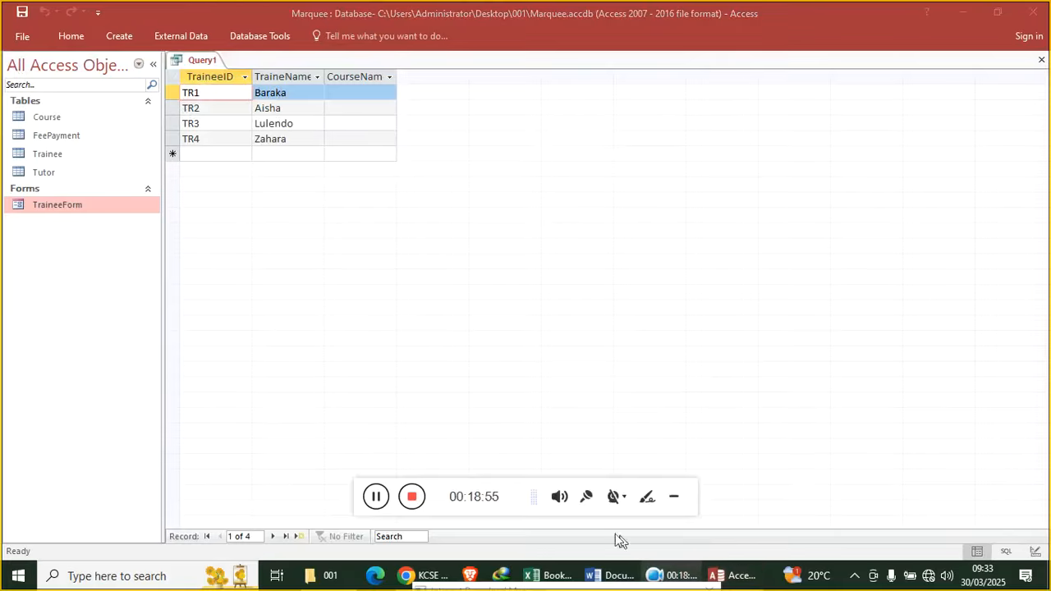
click(376, 496)
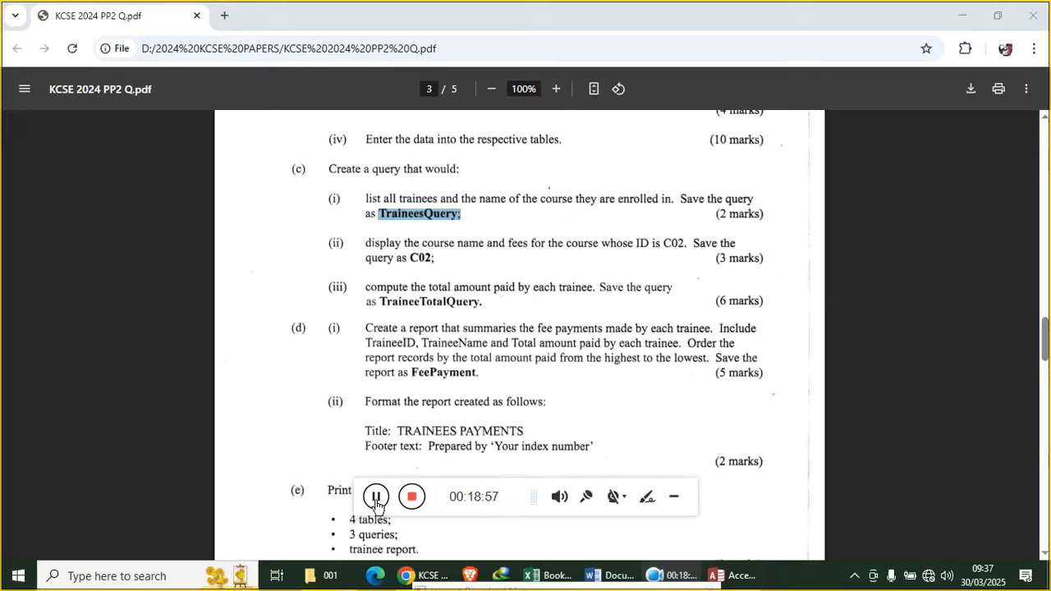
Show page 3 of KCSE 2024 PP2 Q.pdf again in Chrome
click(678, 497)
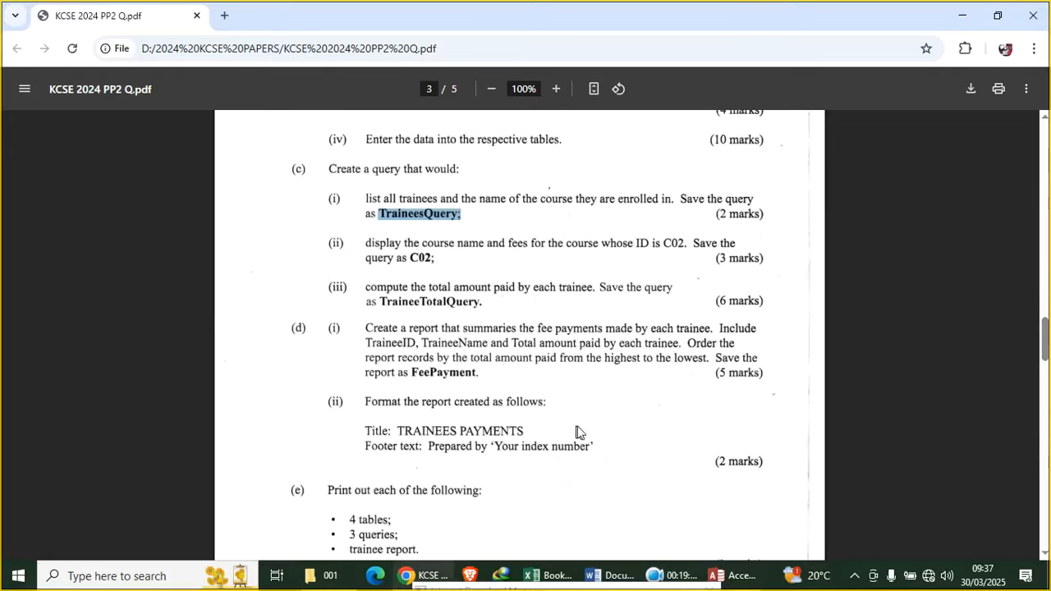
Bring the Marquee database in Access to the front, showing its four tables and TraineeForm
click(737, 575)
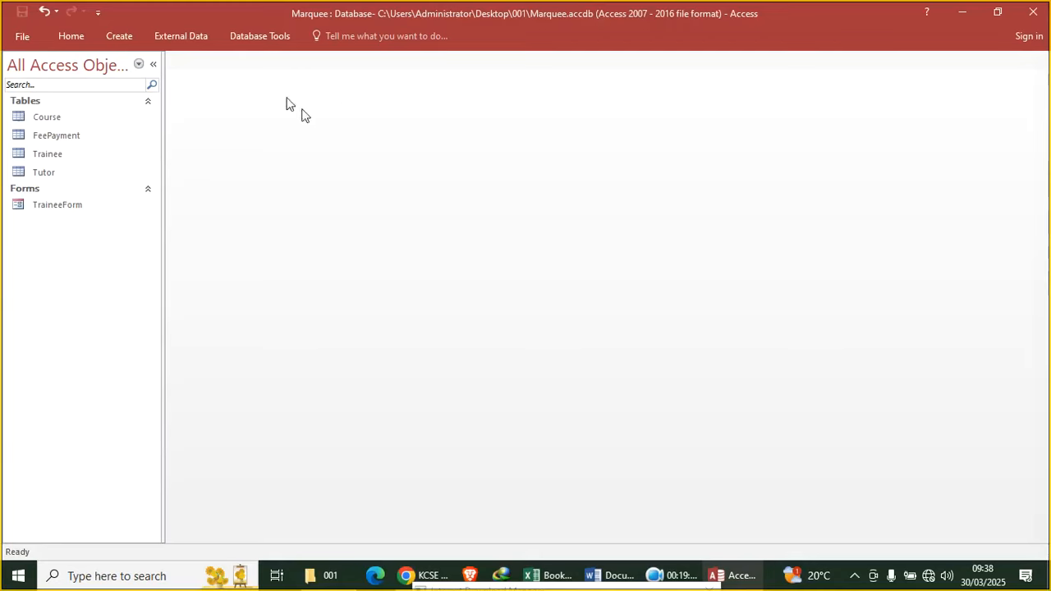
Design a query on the Trainee table with TraineeID and TraineeName, and run it
click(119, 37)
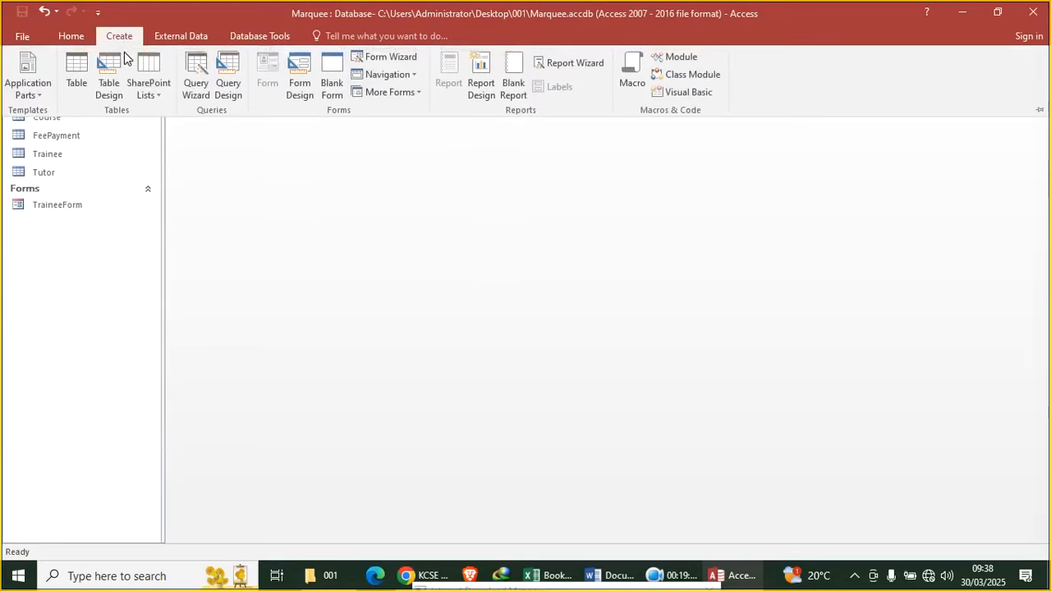
click(228, 83)
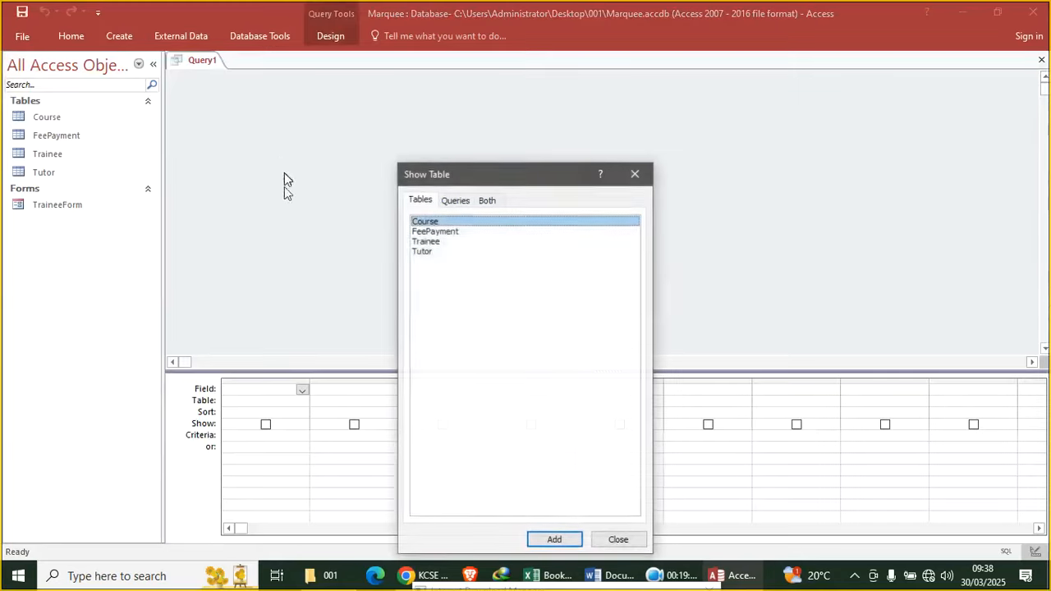
double_click(434, 242)
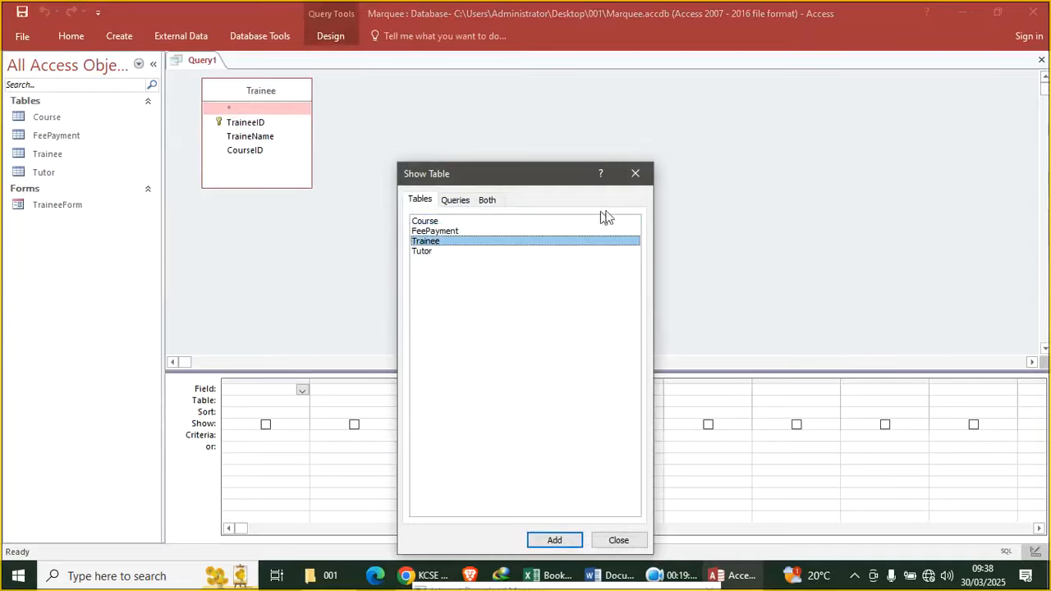
click(635, 173)
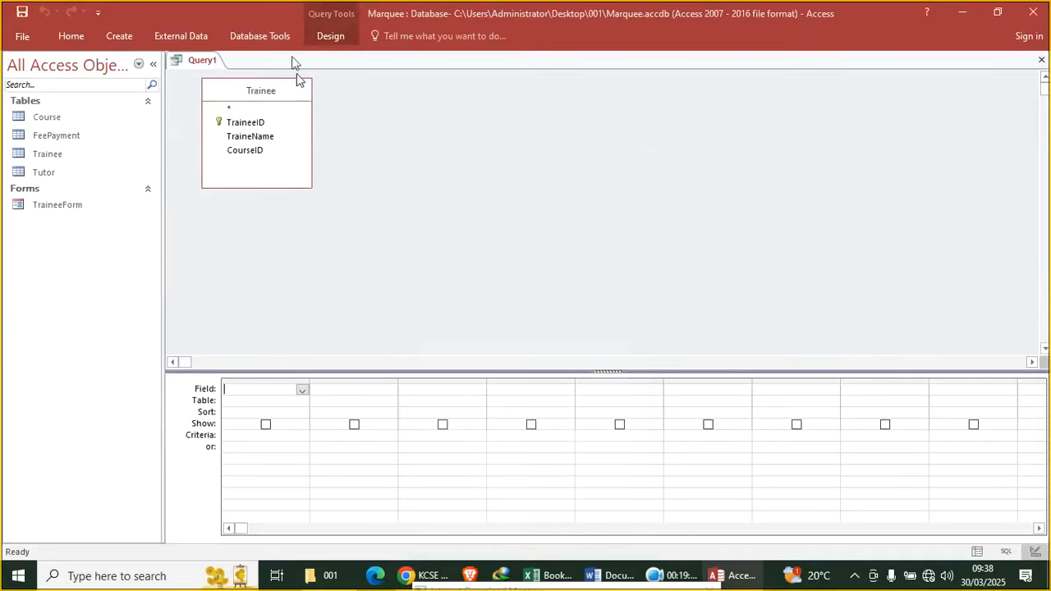
click(262, 124)
double_click(262, 124)
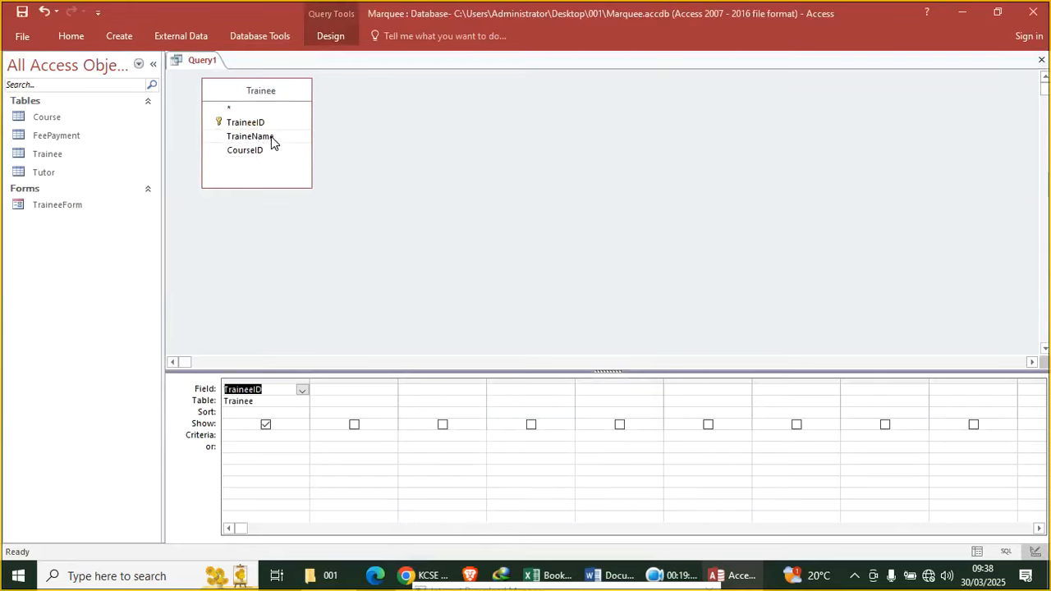
double_click(272, 138)
click(69, 36)
click(18, 64)
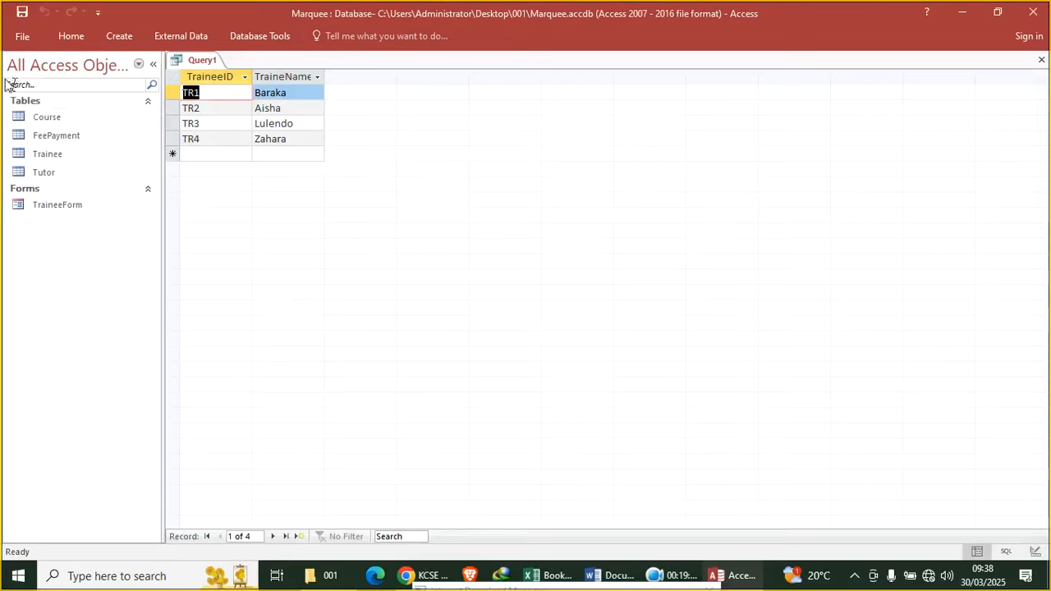
Close the query and save it as traineeQ after clearing the duplicate-name warning
right_click(196, 64)
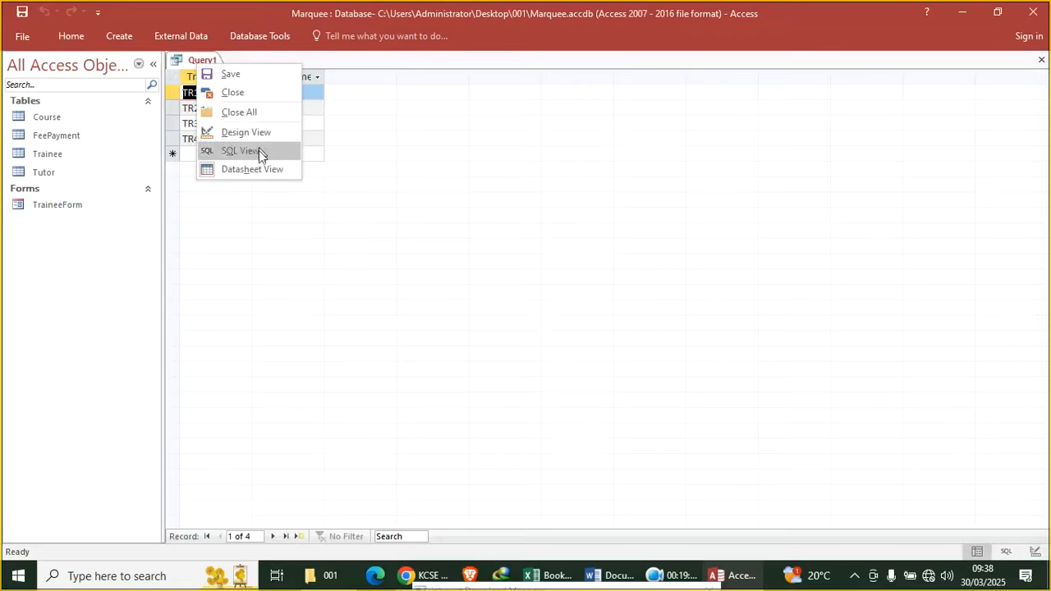
click(362, 169)
right_click(205, 66)
click(216, 94)
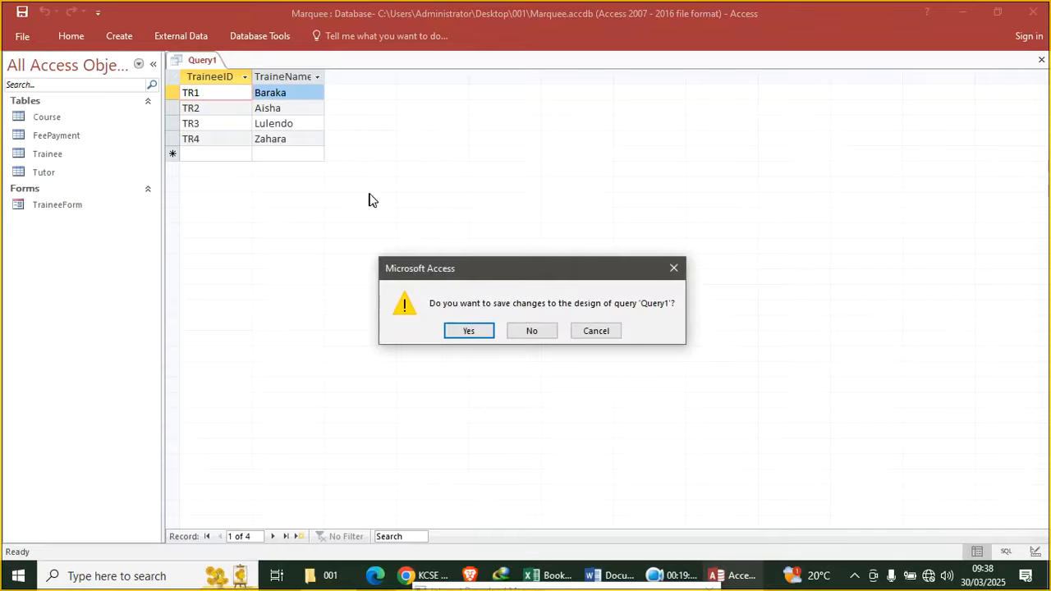
click(489, 333)
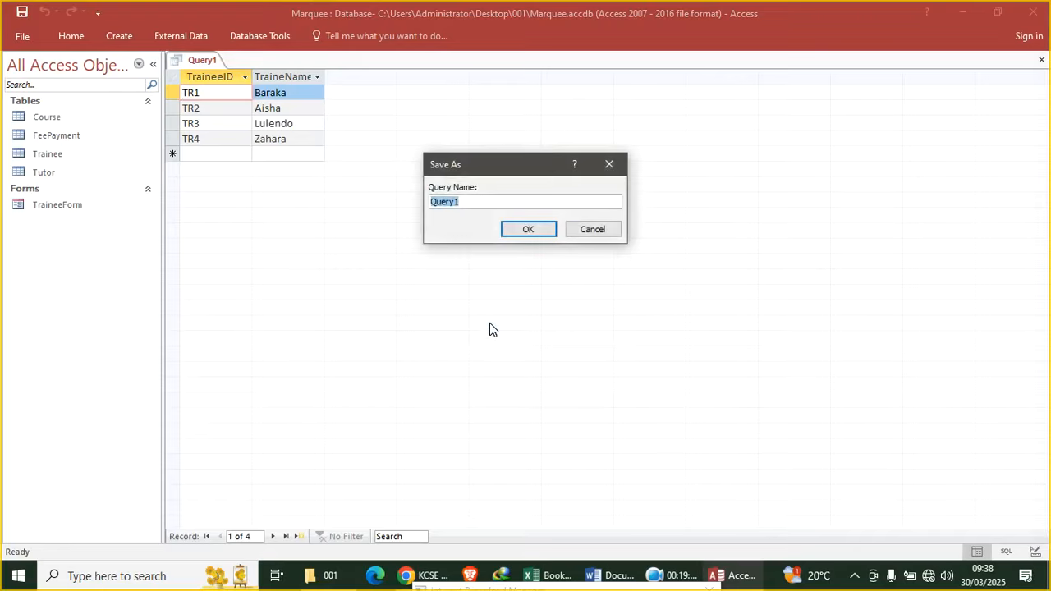
text(trainee)
key(Return)
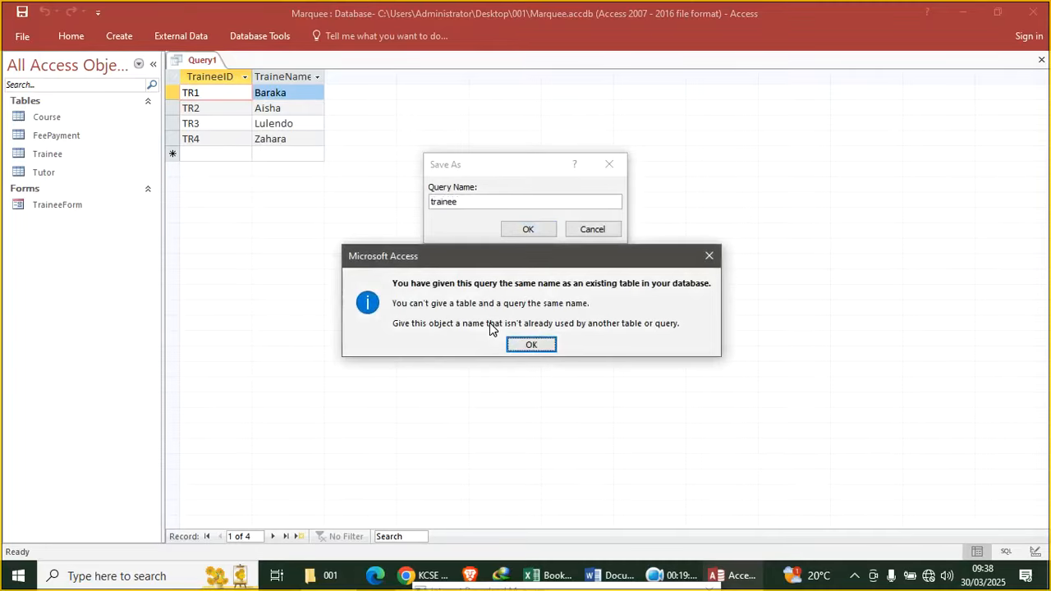
click(708, 258)
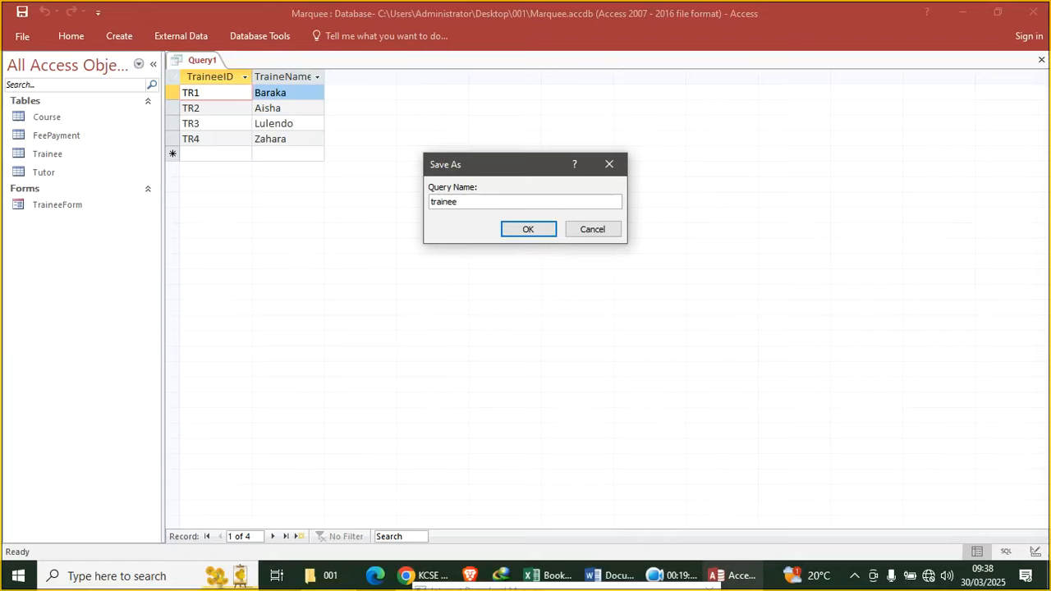
key(Caps_Lock)
key(Return)
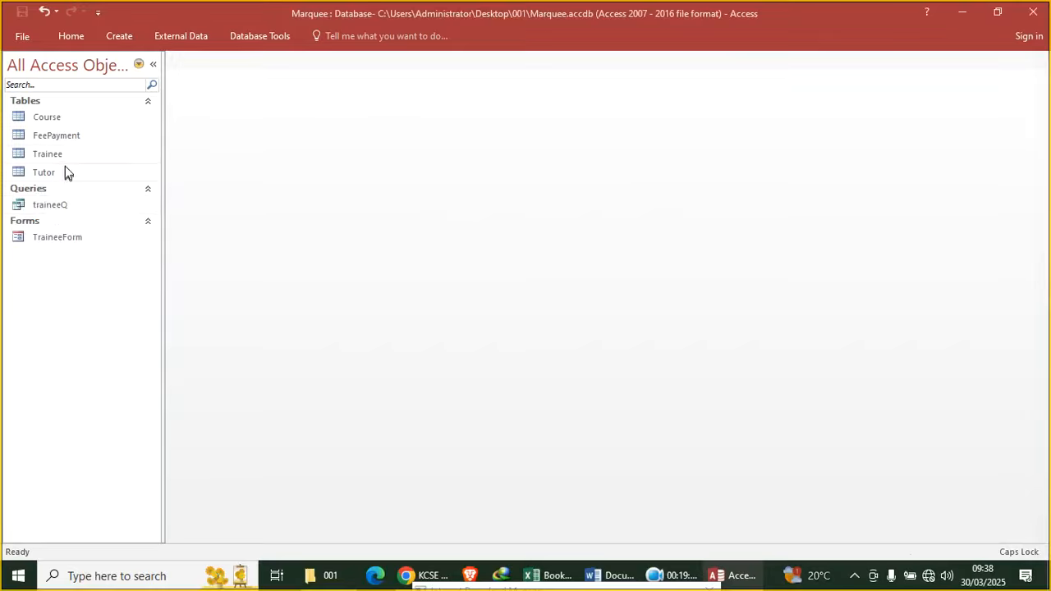
Design a query on the Course table with CourseName and run it
click(122, 45)
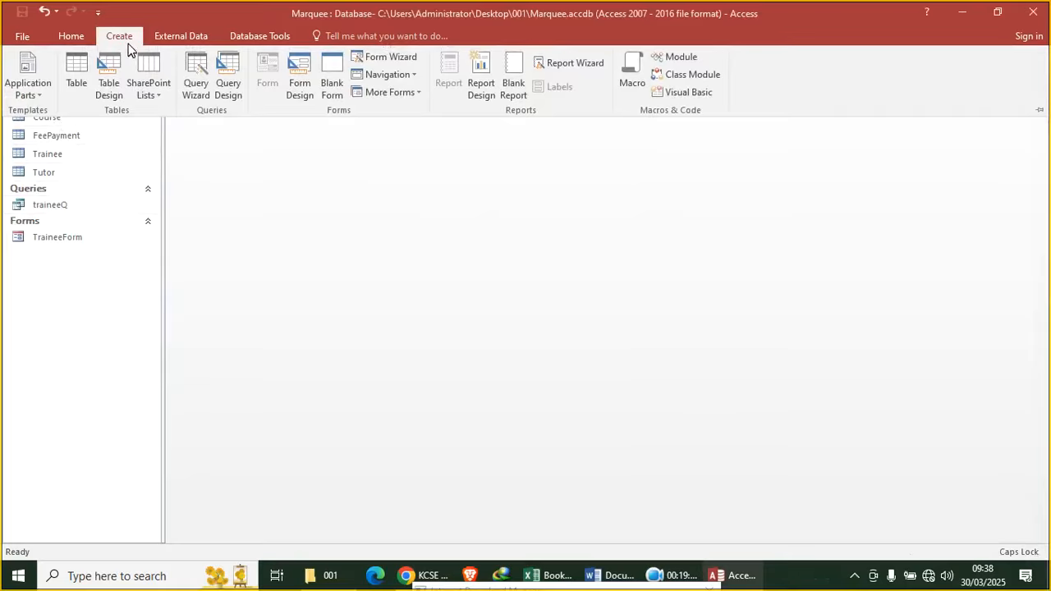
click(229, 89)
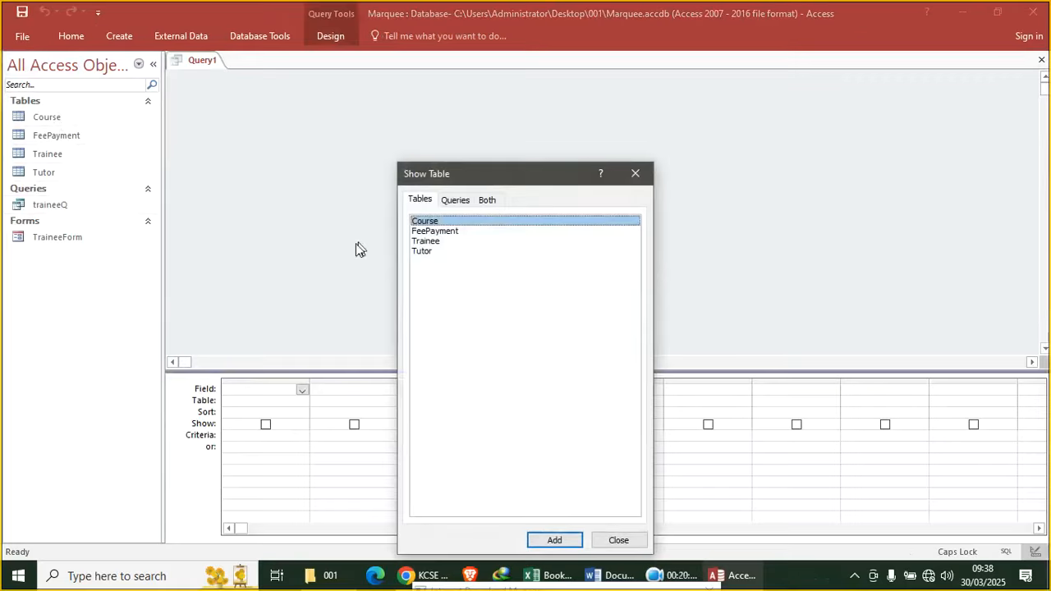
double_click(450, 225)
click(635, 174)
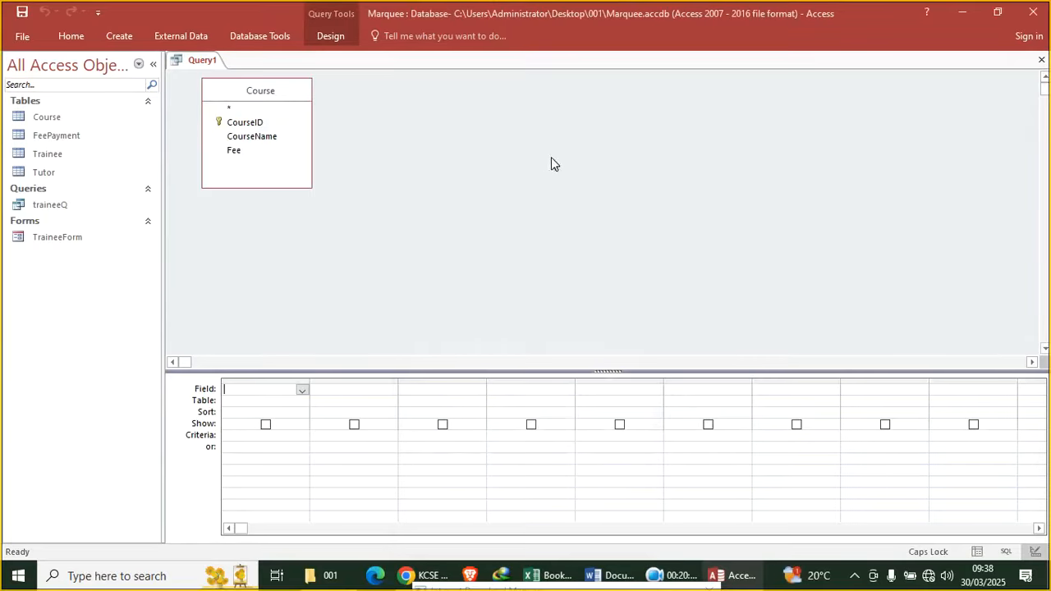
double_click(275, 138)
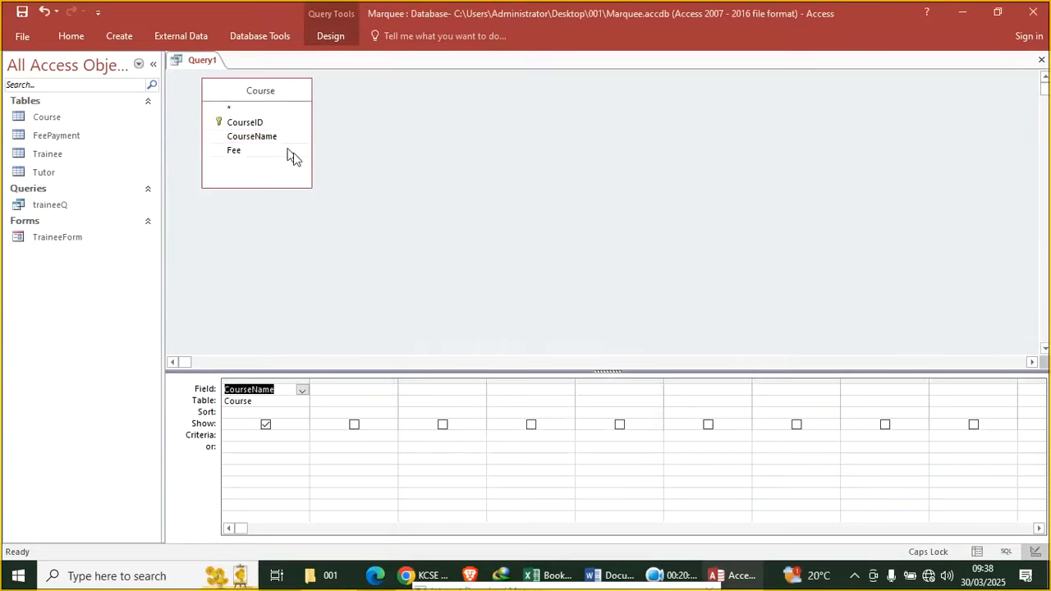
click(60, 40)
click(18, 70)
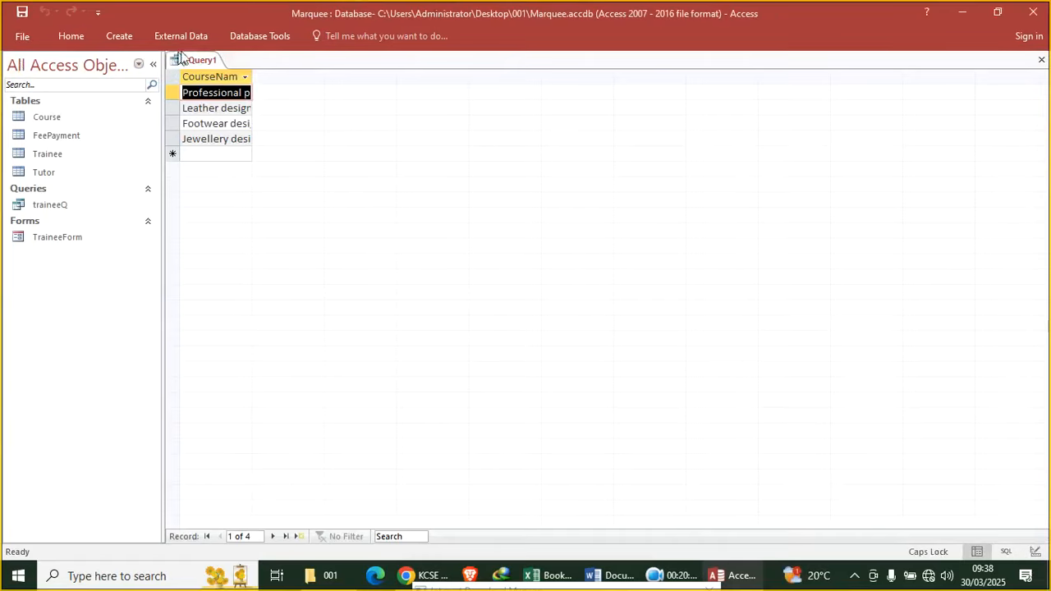
Save the query as Coursenames and close it
right_click(184, 56)
click(216, 66)
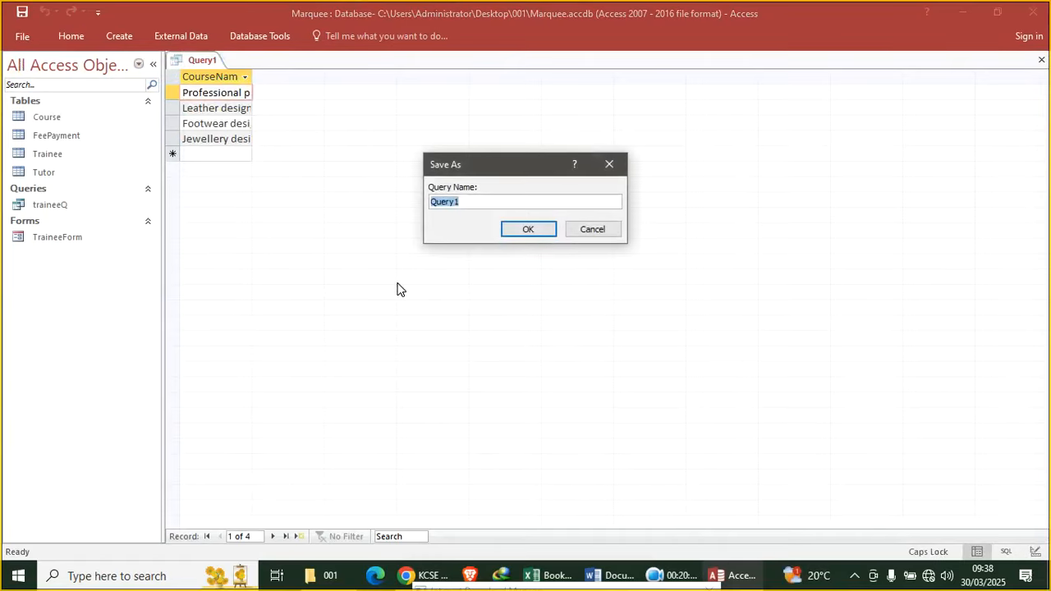
text(C)
key(Caps_Lock)
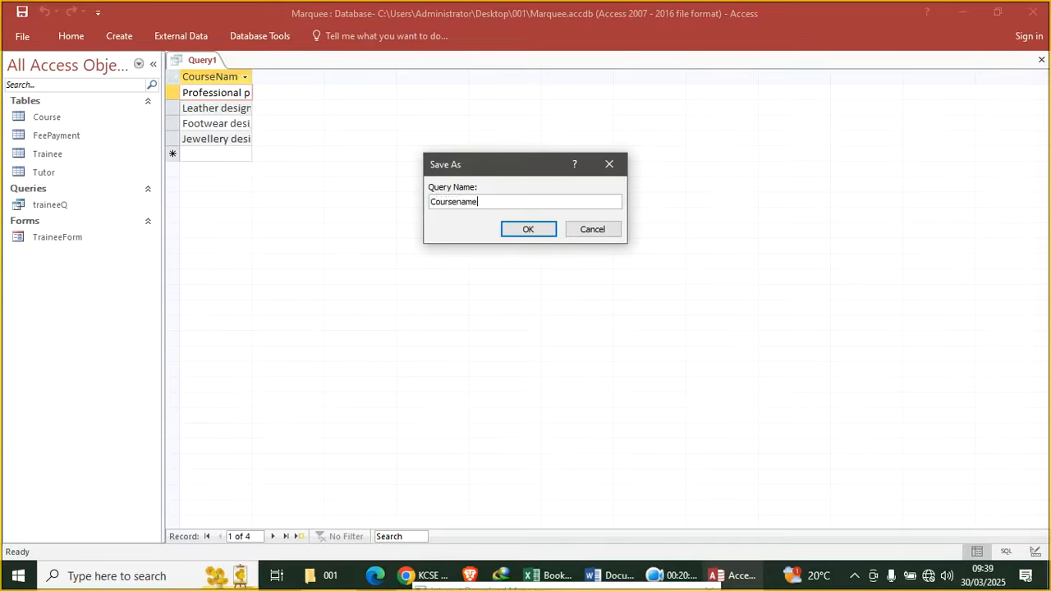
key(Return)
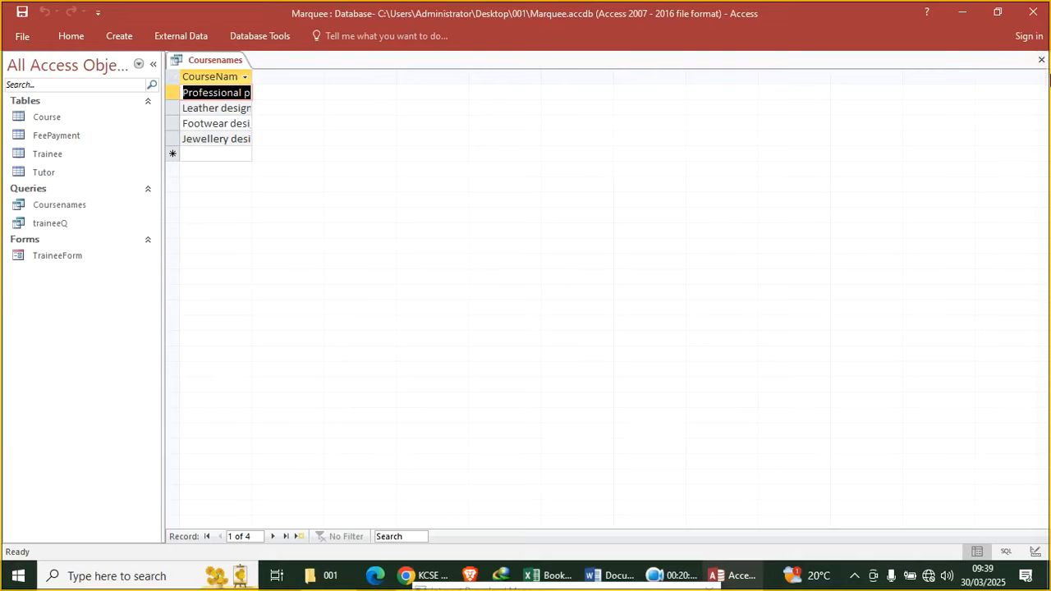
click(1041, 60)
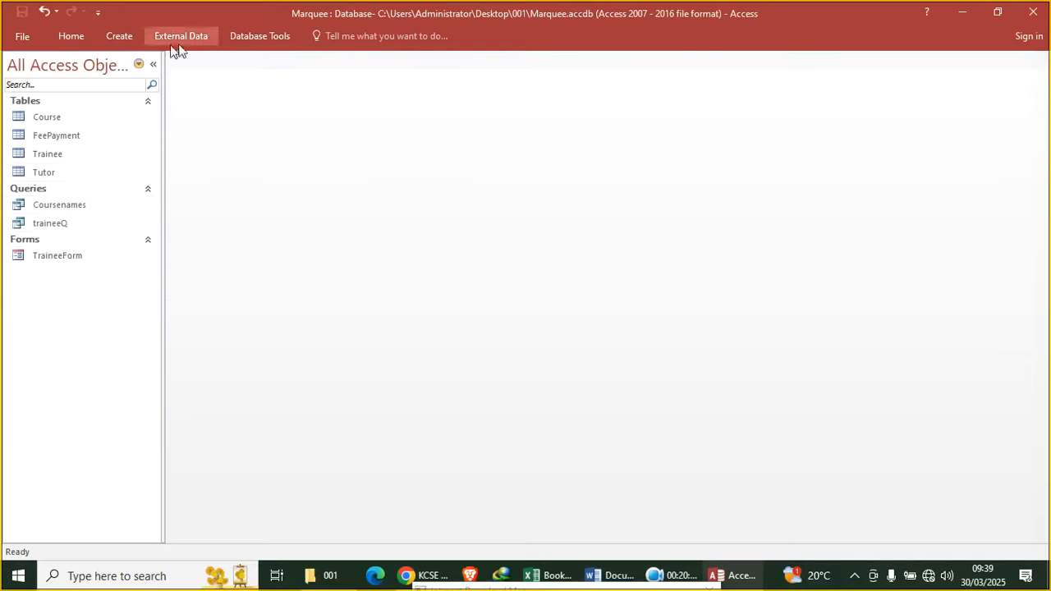
Build a query from Coursenames and traineeQ with TraineeName and CourseName, and run it
click(127, 36)
click(227, 82)
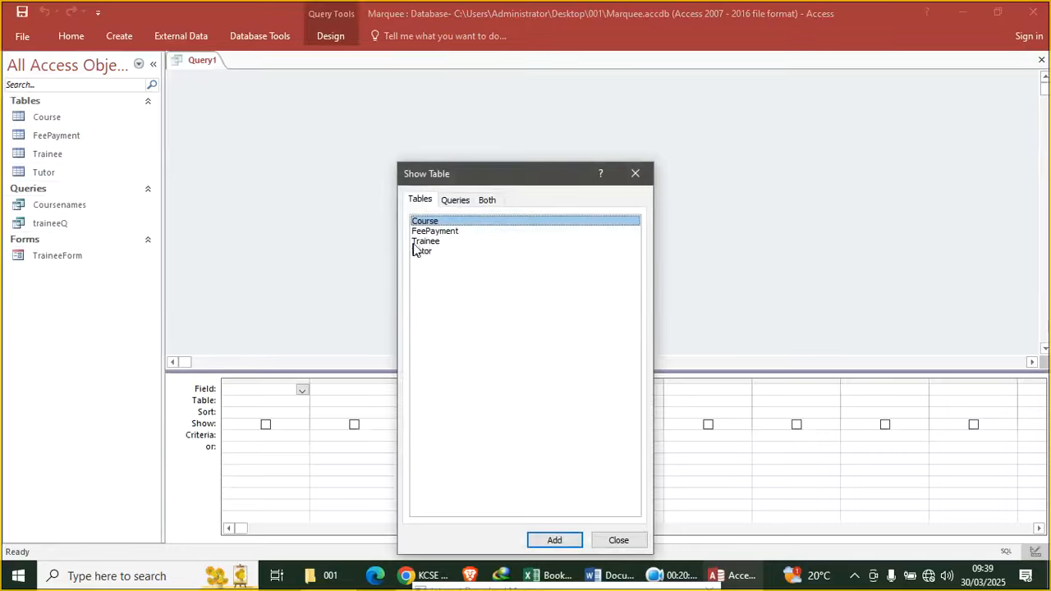
click(455, 199)
double_click(452, 222)
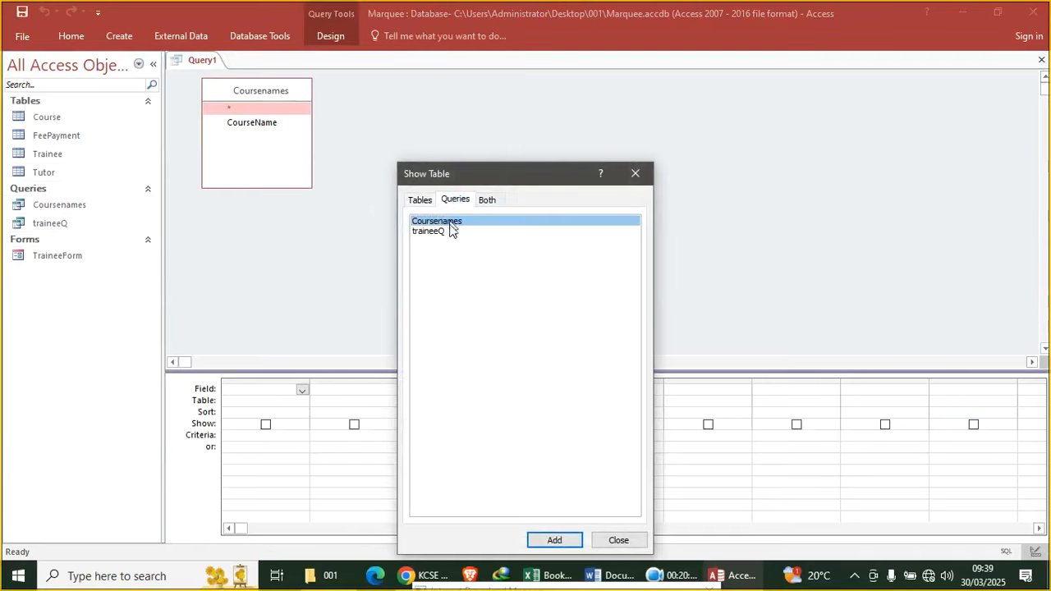
double_click(444, 231)
click(635, 174)
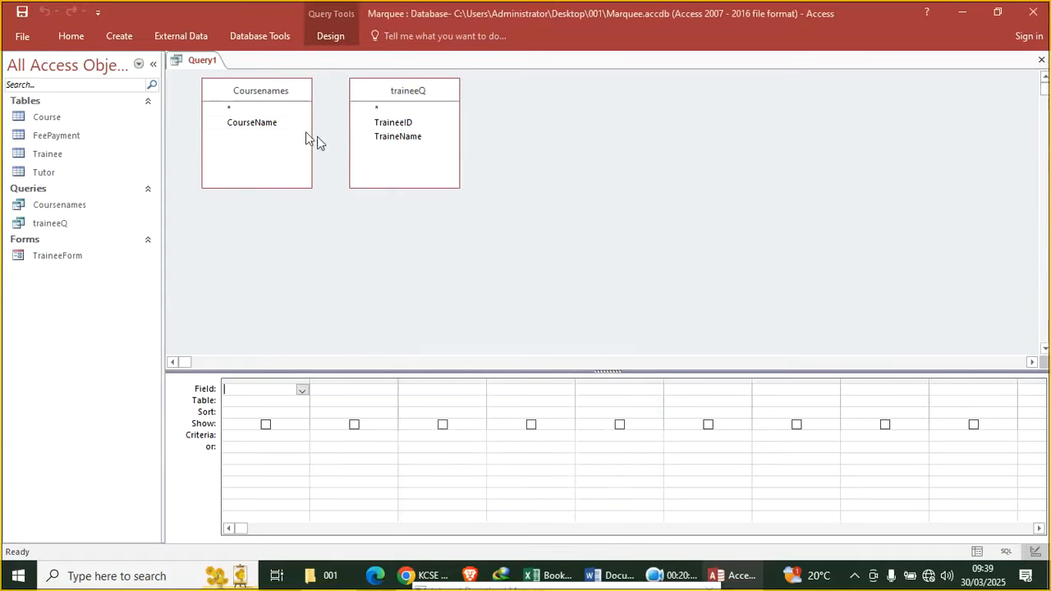
double_click(398, 136)
double_click(268, 122)
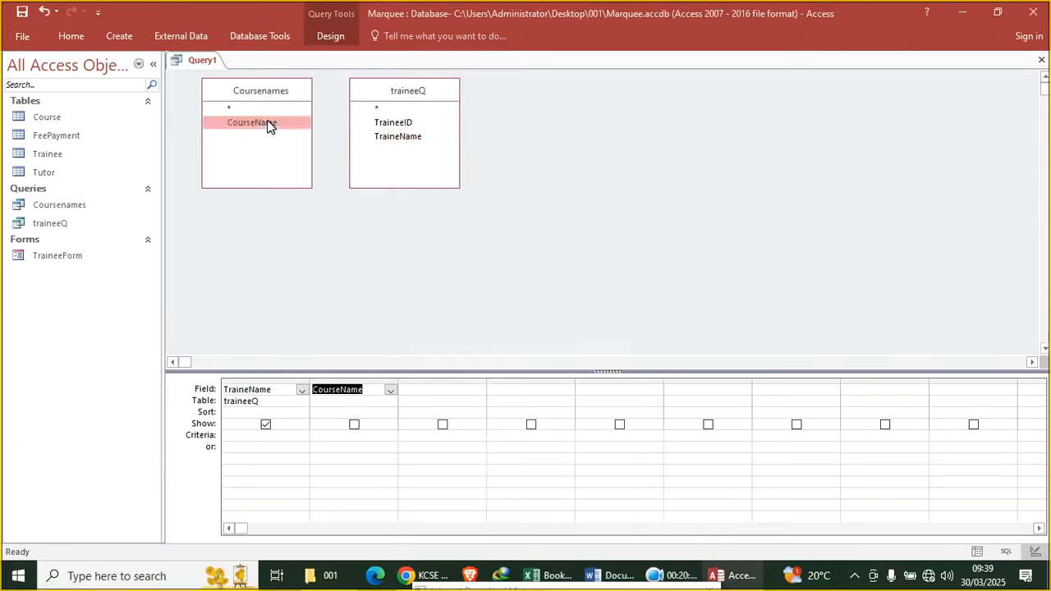
click(78, 36)
click(19, 71)
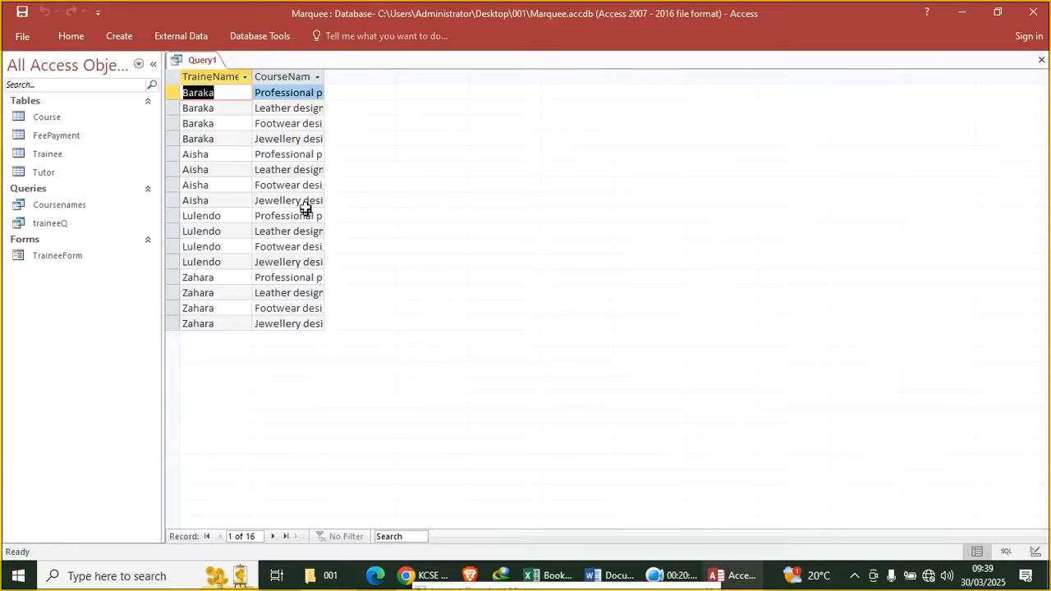
Save the query as TraineesQuery, close it, and return to the exam paper in Chrome
right_click(192, 62)
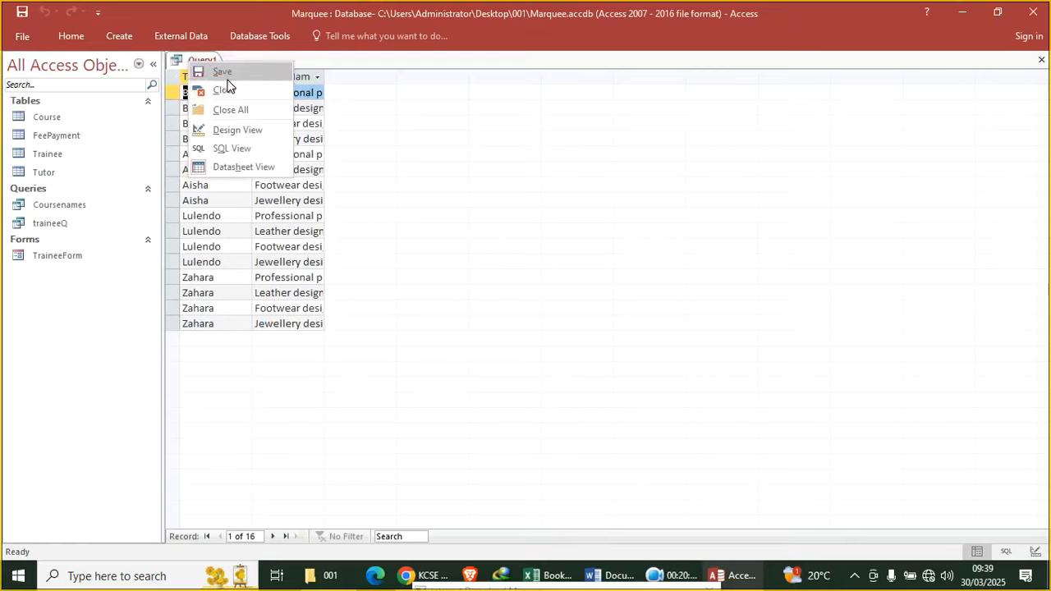
click(226, 73)
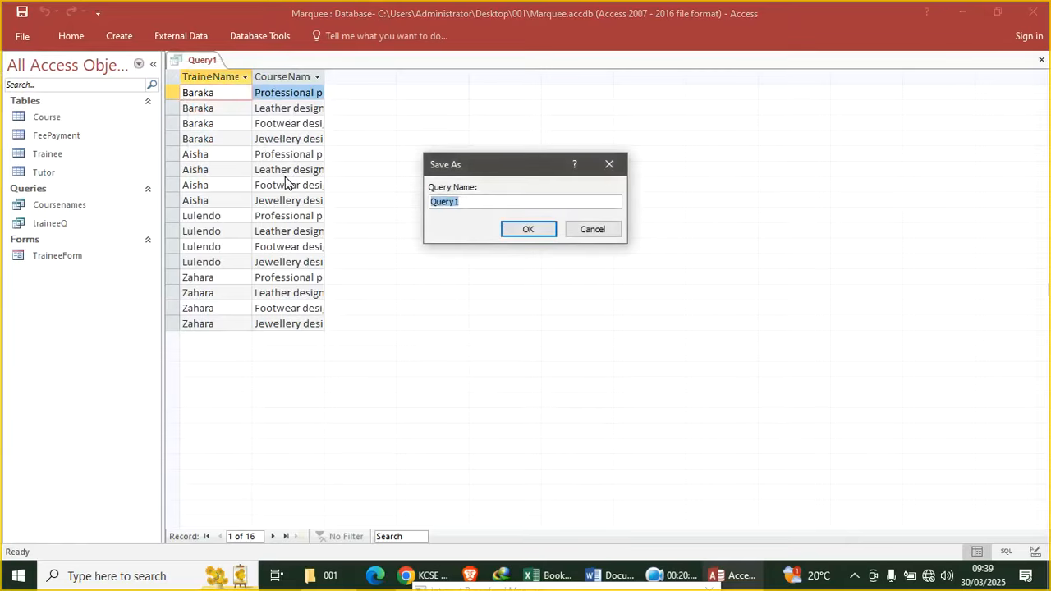
text(TraineesQuery;)
key(Return)
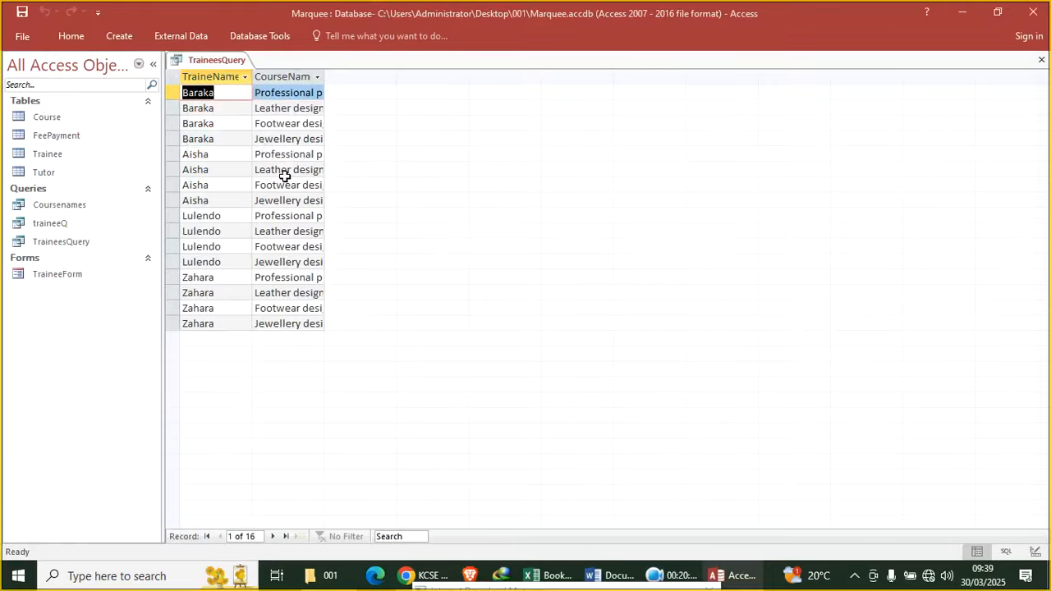
click(1042, 60)
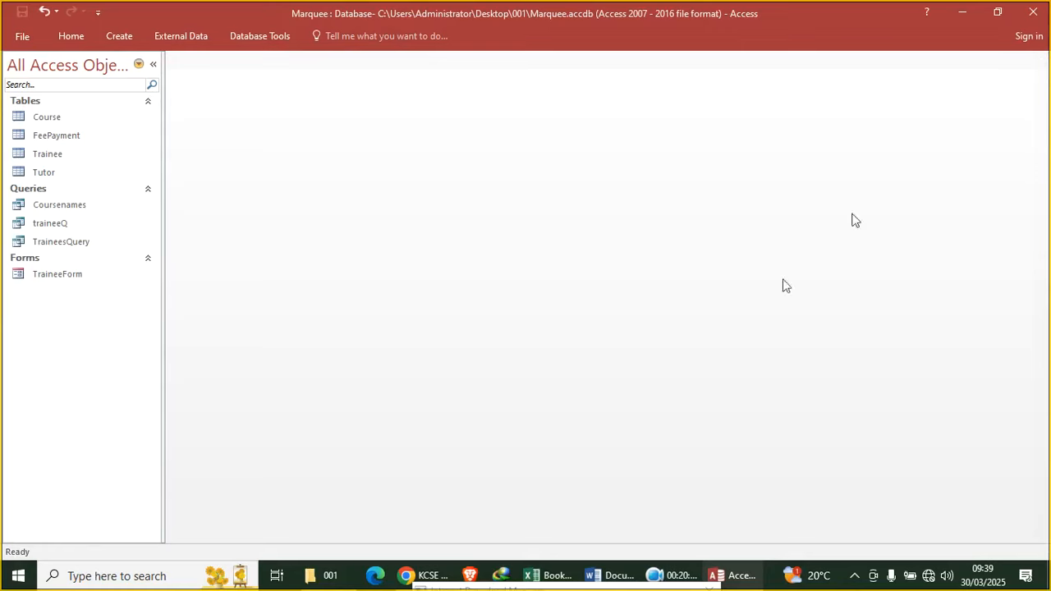
click(433, 575)
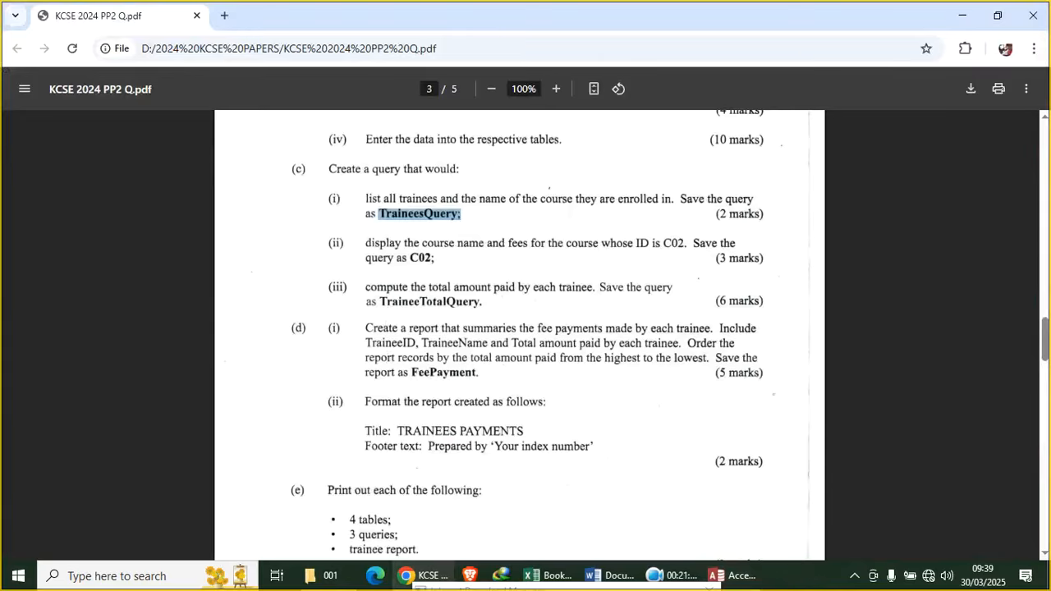
Highlight 'is C02.' in the exam paper, close the download manager error window, and return to Access
drag(687, 243, 651, 244)
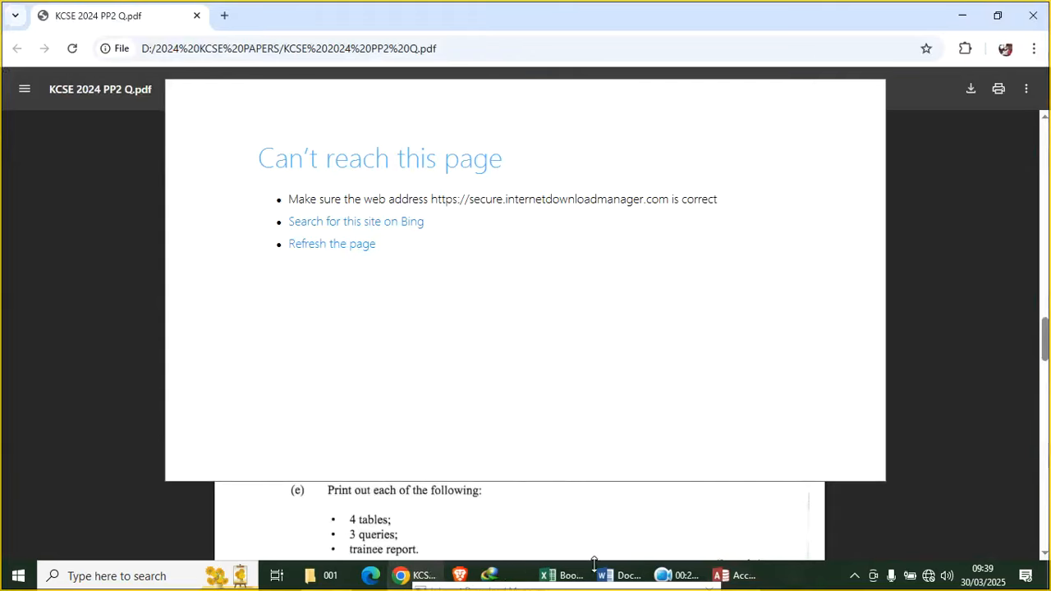
right_click(491, 575)
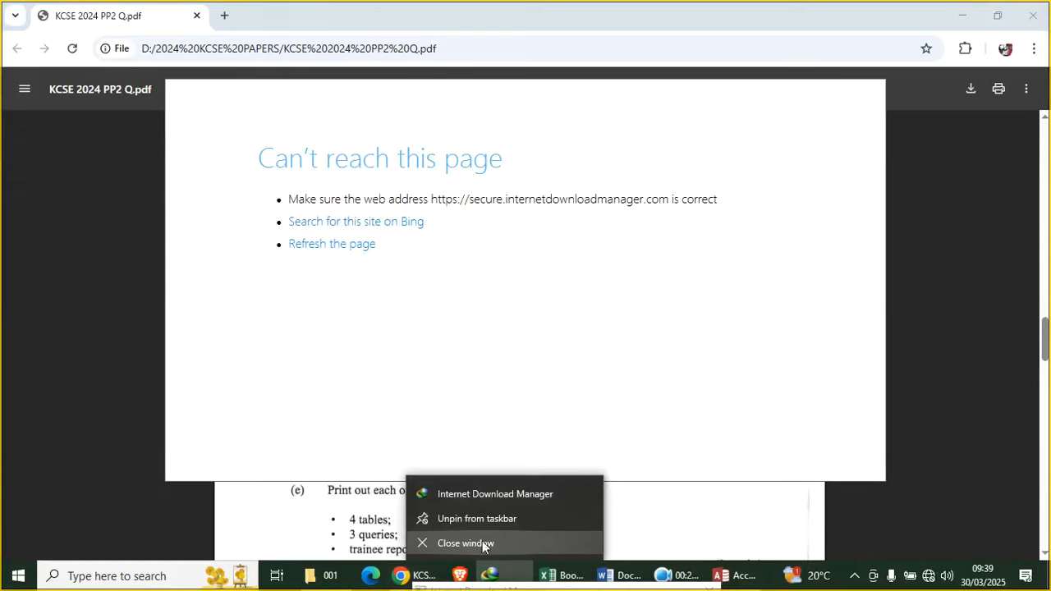
click(496, 544)
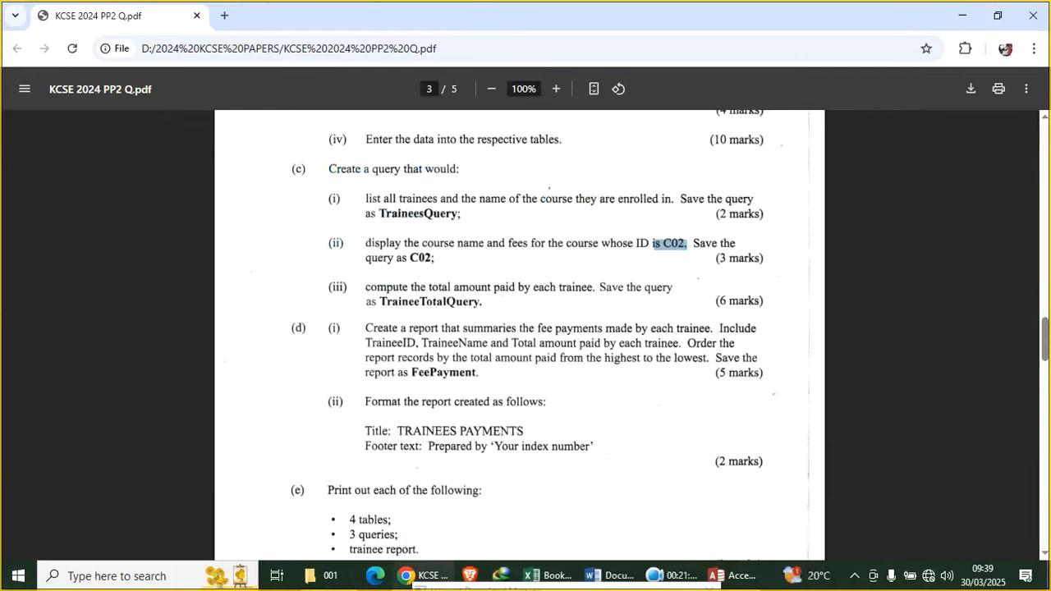
click(733, 575)
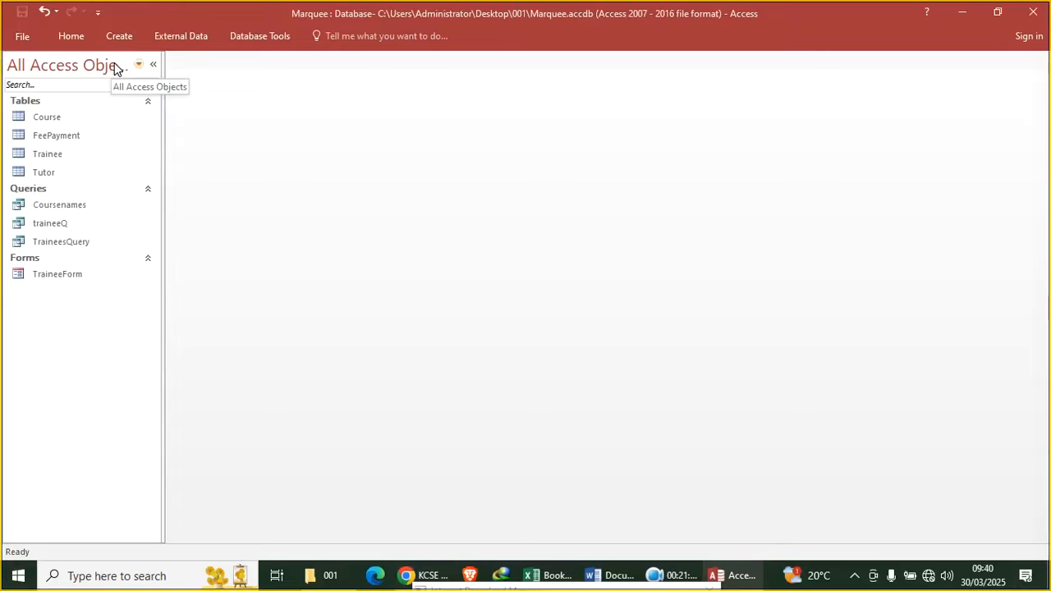
Start a new query design with the FeePayment table
click(69, 209)
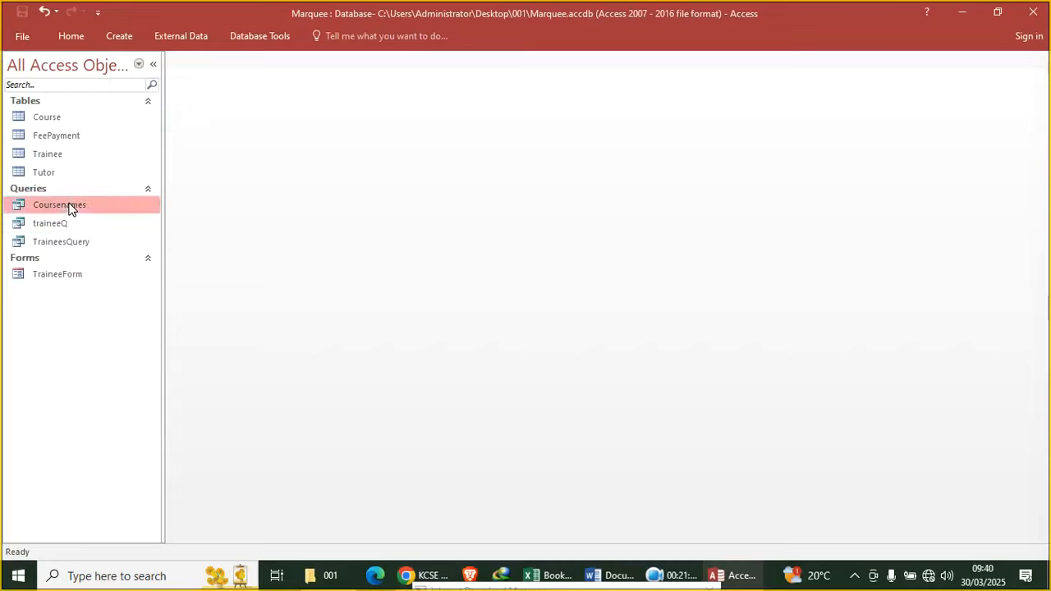
click(121, 38)
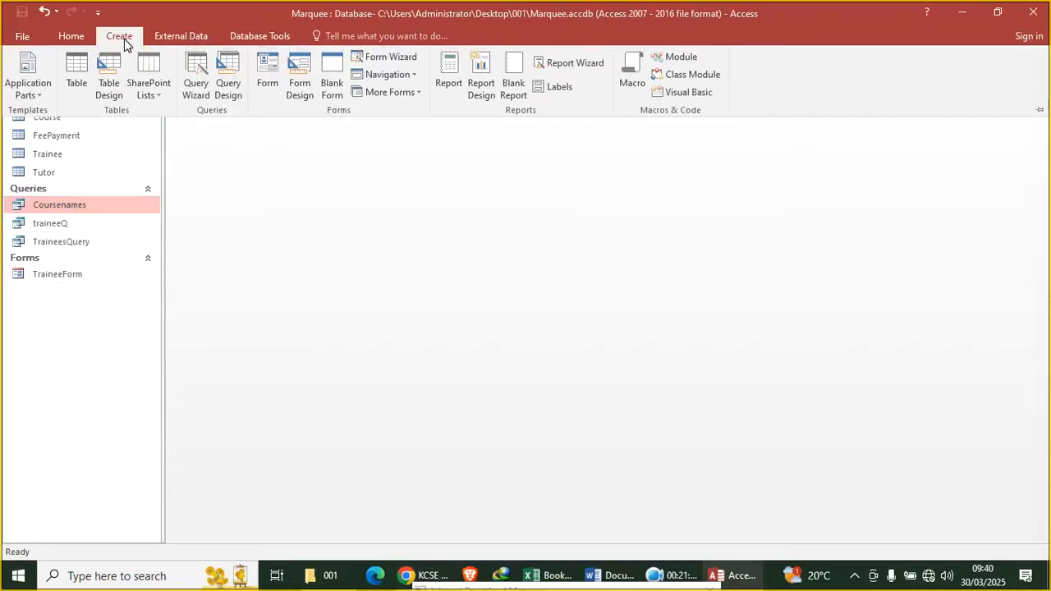
click(228, 78)
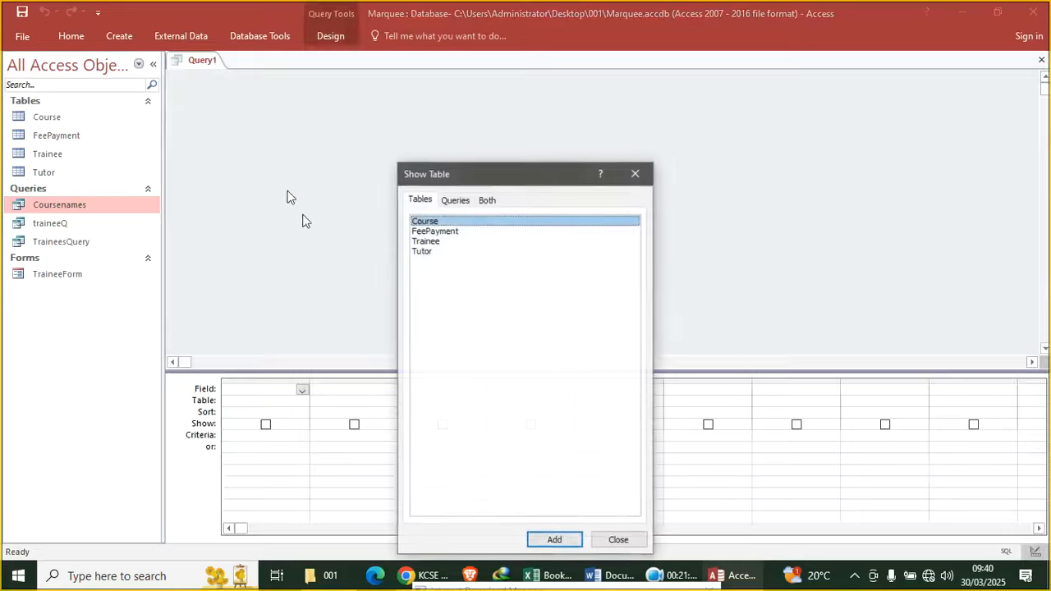
double_click(447, 232)
click(635, 173)
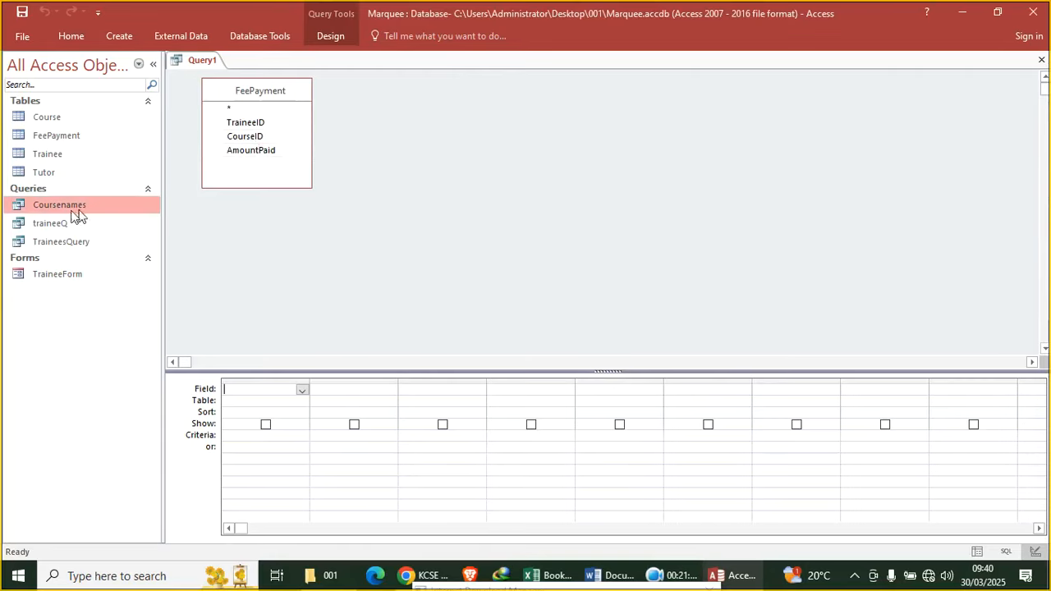
Add CourseID from Course to the Coursenames query design, preview the results, and close it
right_click(71, 206)
click(155, 227)
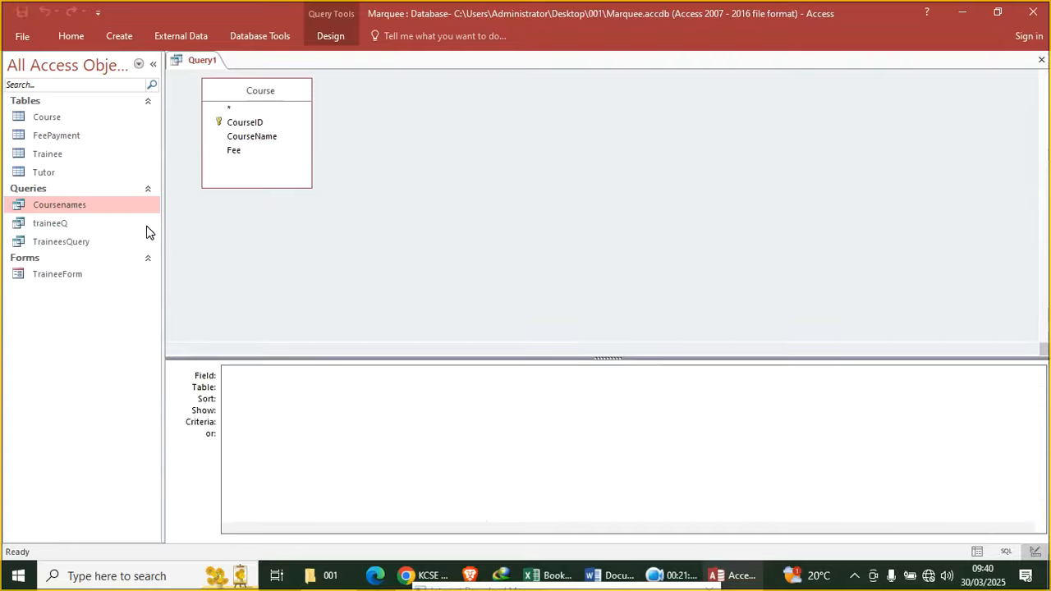
click(360, 369)
click(356, 376)
click(251, 125)
double_click(251, 125)
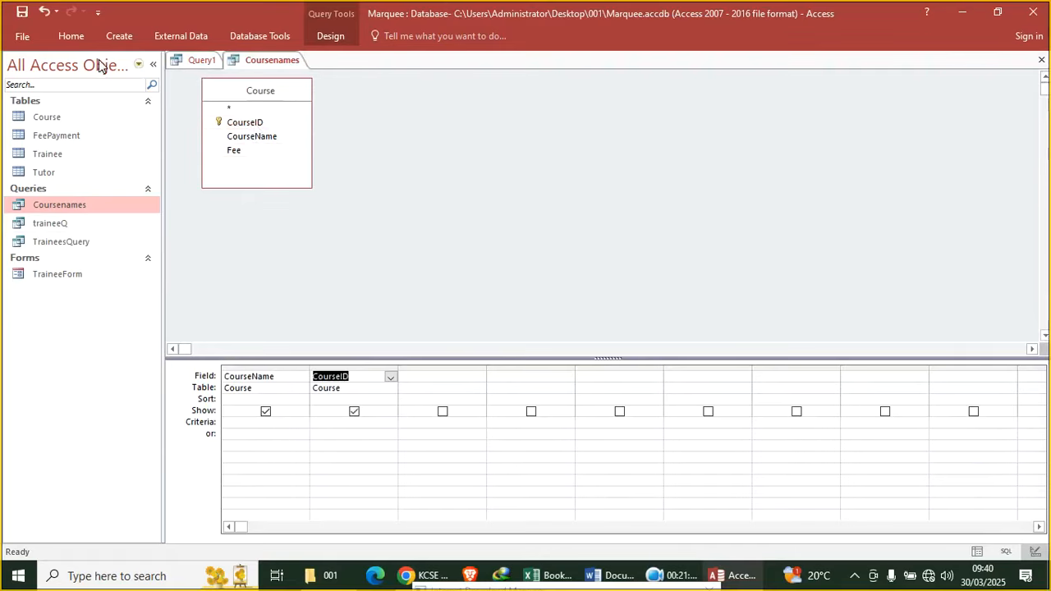
click(74, 41)
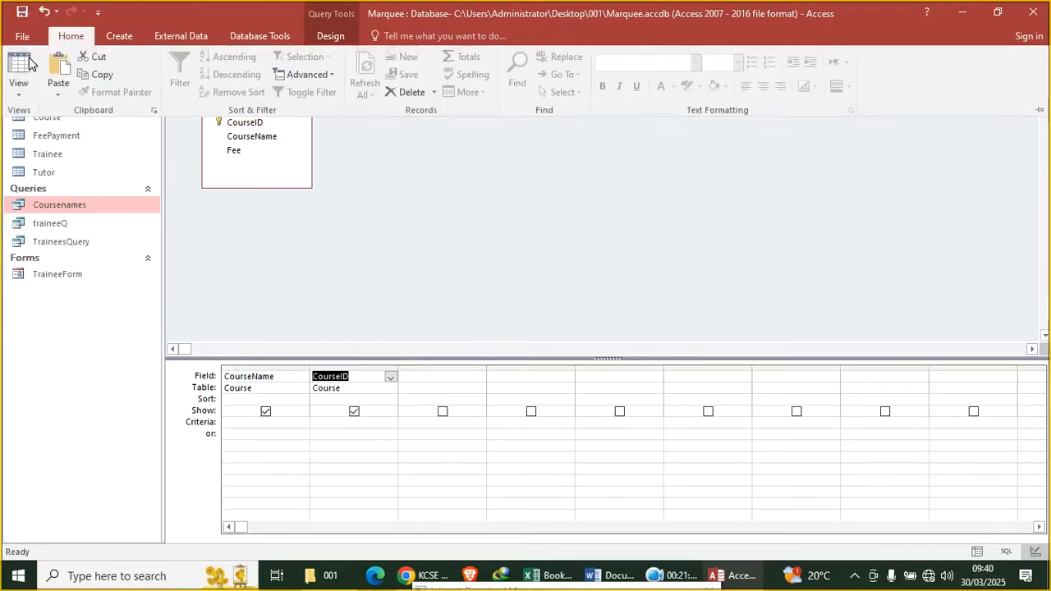
click(22, 65)
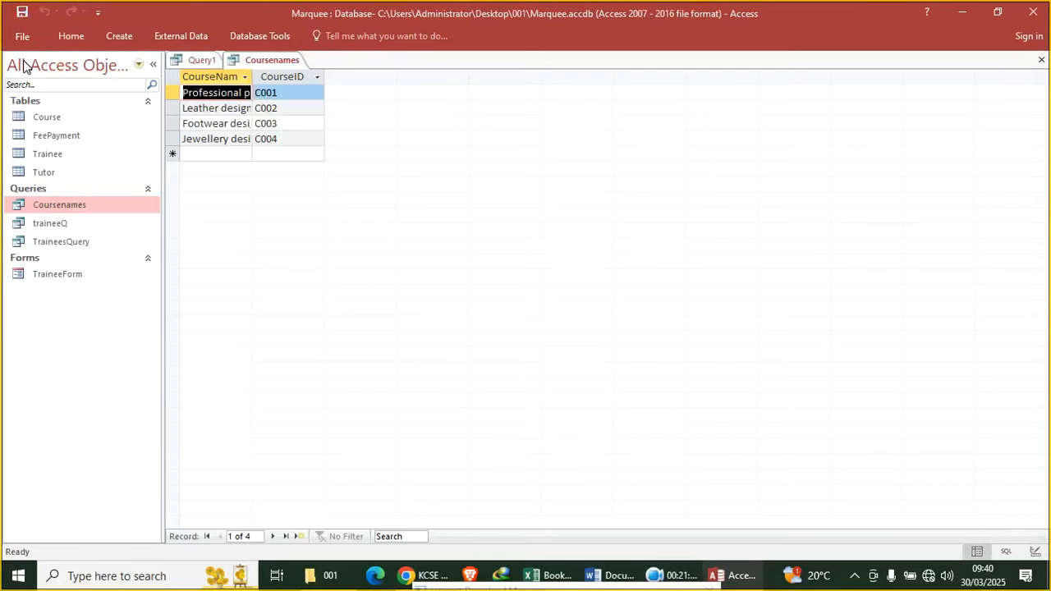
click(1041, 59)
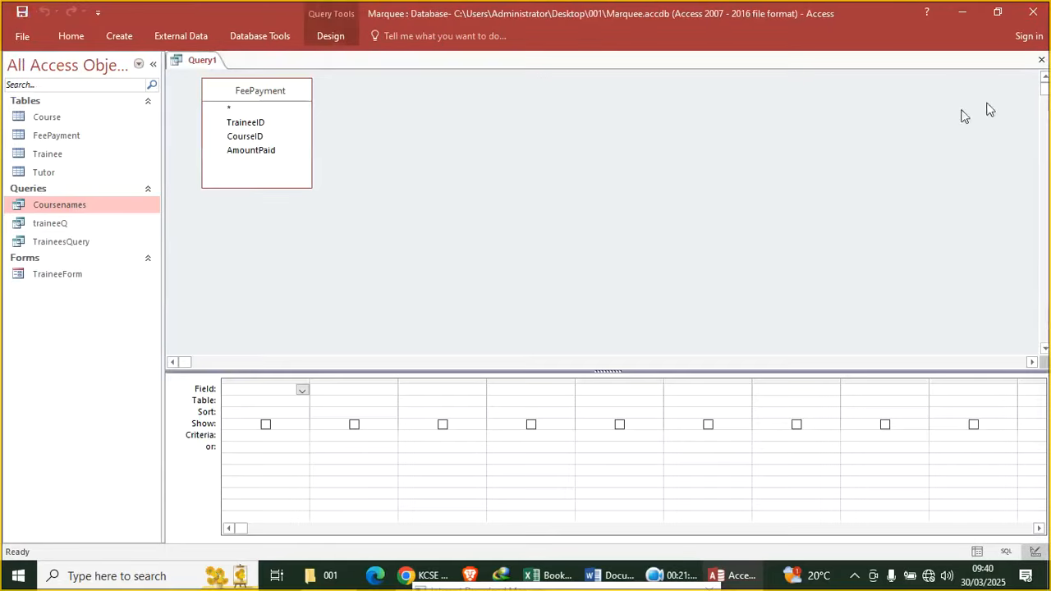
Add CourseID and AmountPaid from FeePayment, remove the duplicate AmountPaid column, and preview
double_click(250, 138)
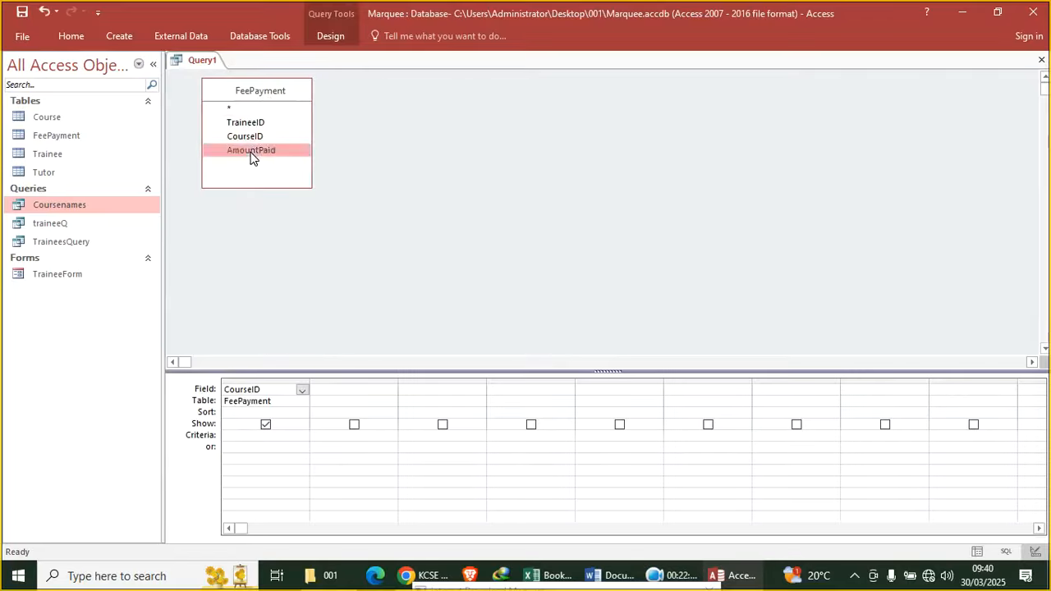
double_click(251, 151)
double_click(251, 151)
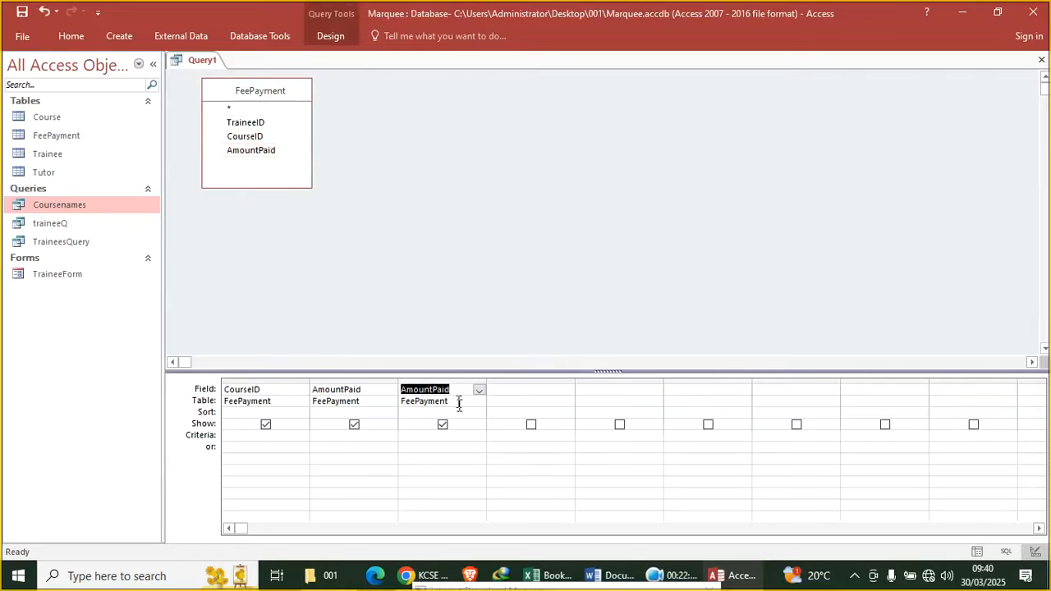
click(446, 380)
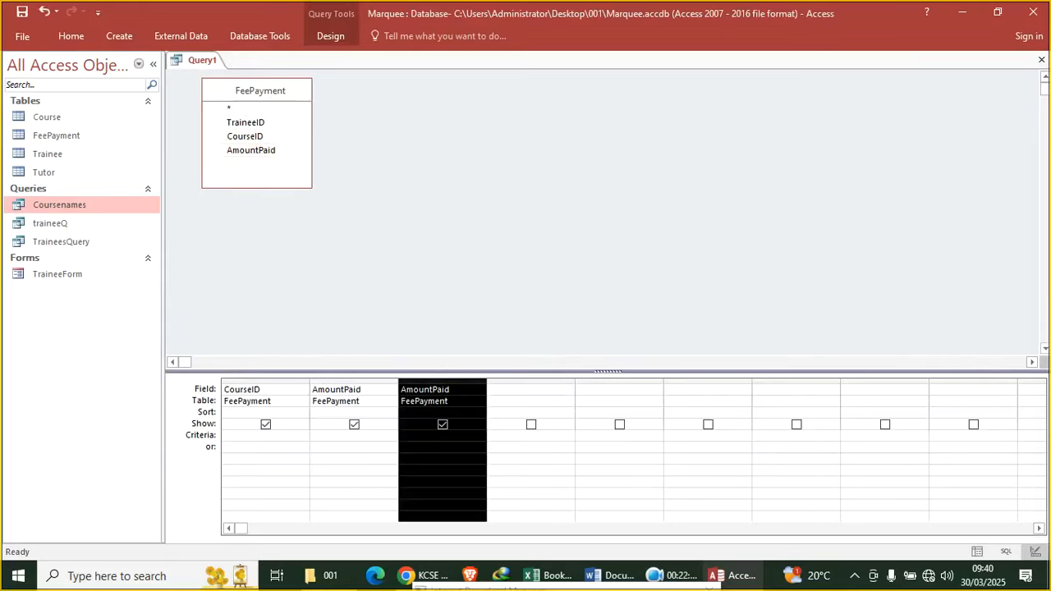
key(Delete)
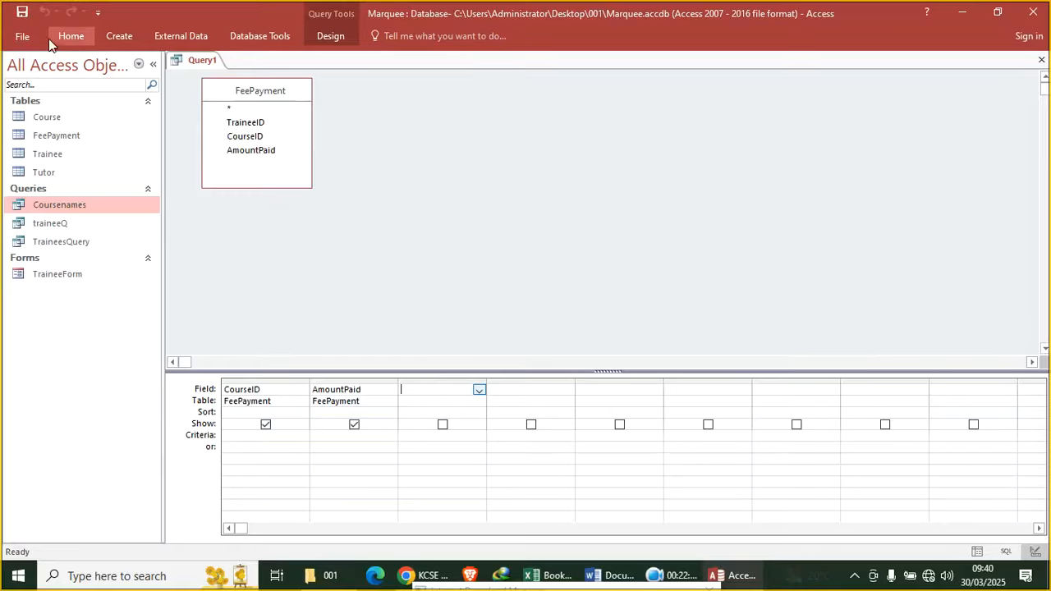
click(72, 35)
click(16, 64)
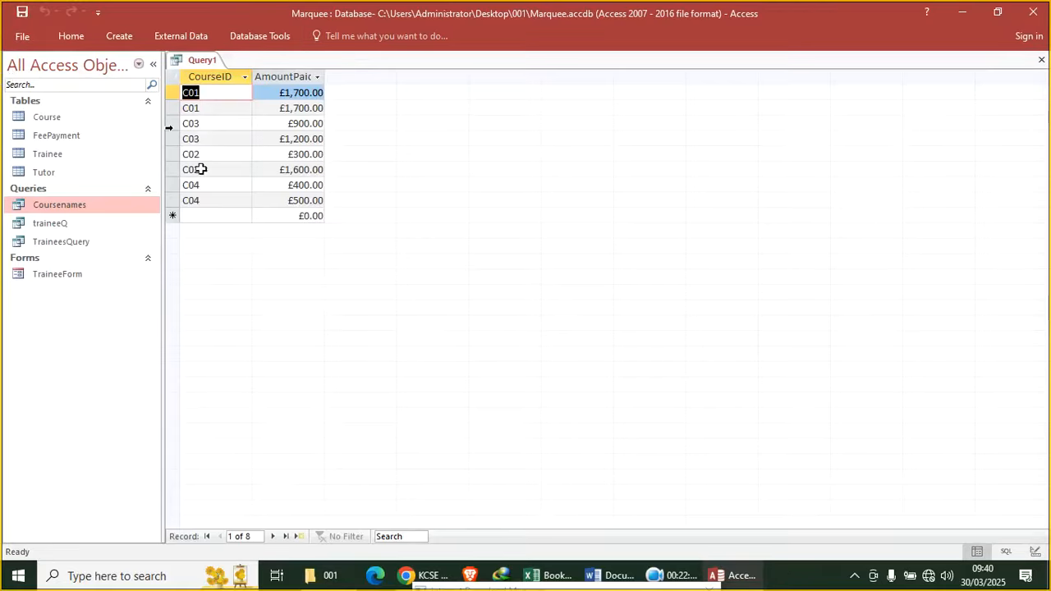
right_click(193, 66)
click(215, 129)
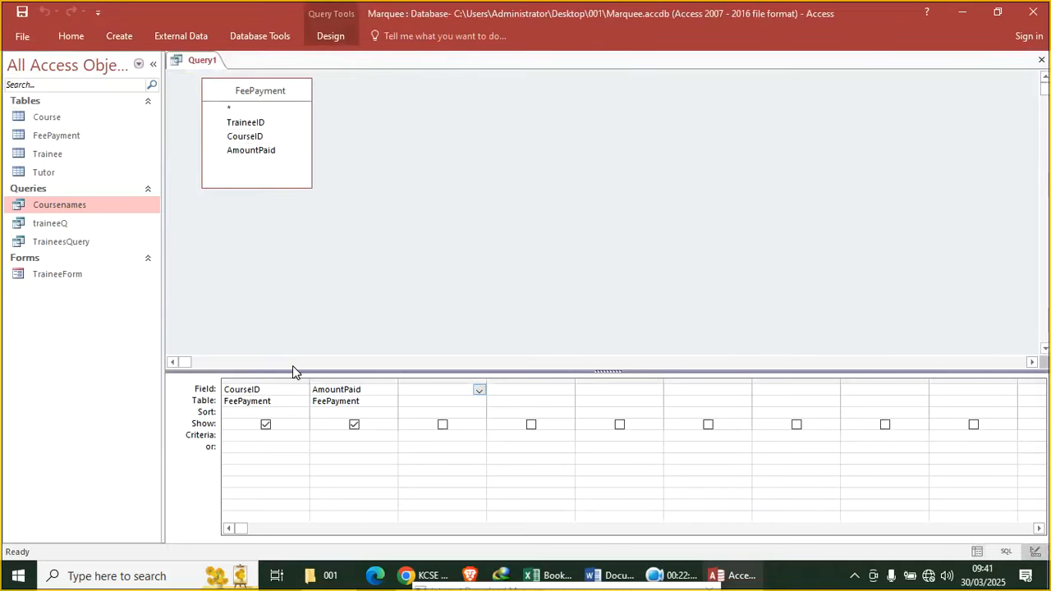
Filter CourseID to C02, run the query, and save it as C02
click(250, 437)
key(Caps_Lock)
text(C)
text(O)
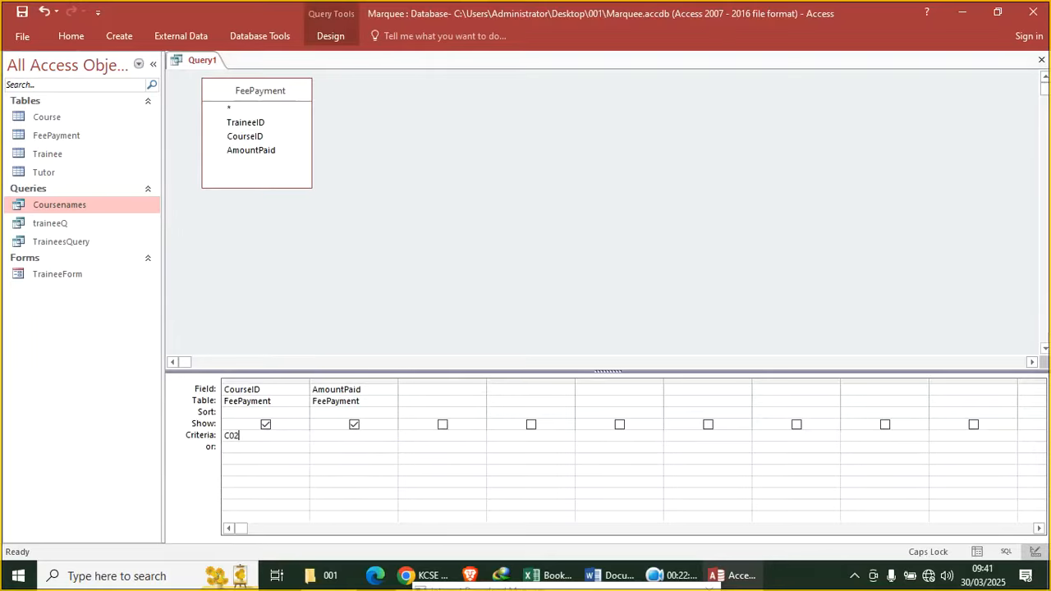
click(73, 38)
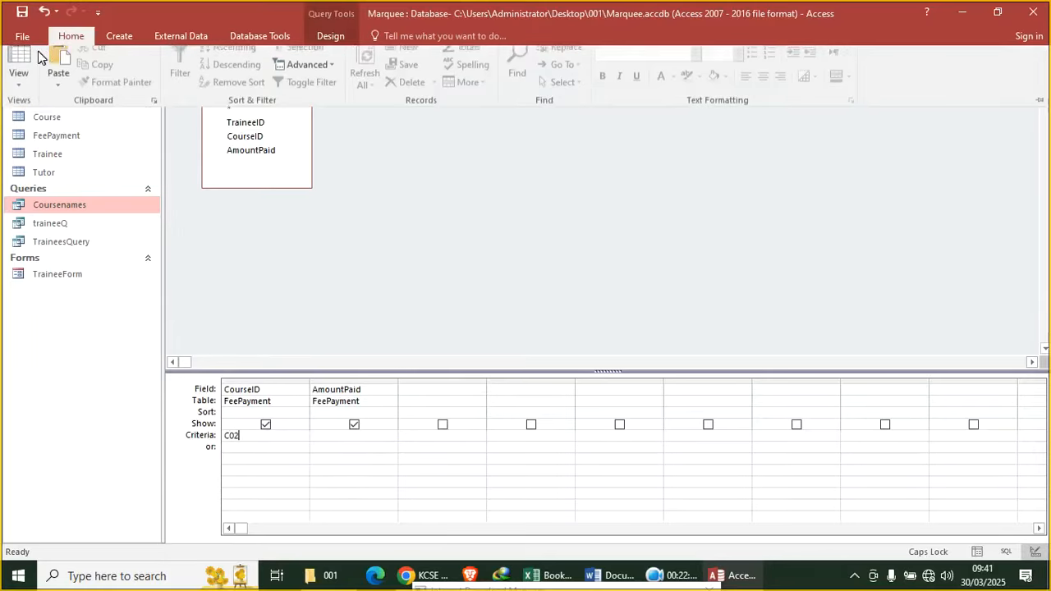
click(20, 64)
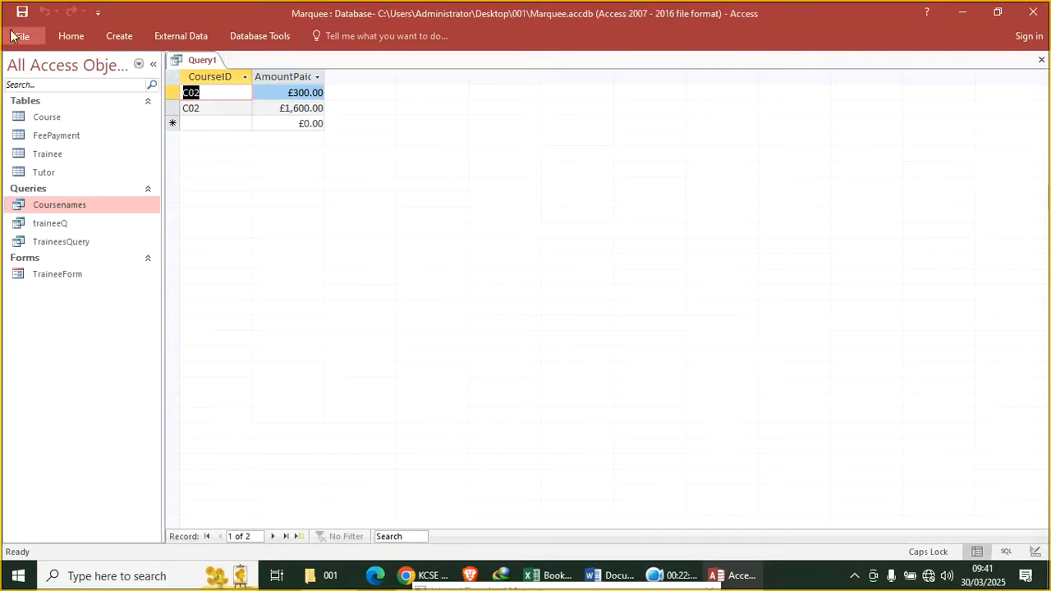
right_click(186, 62)
click(211, 85)
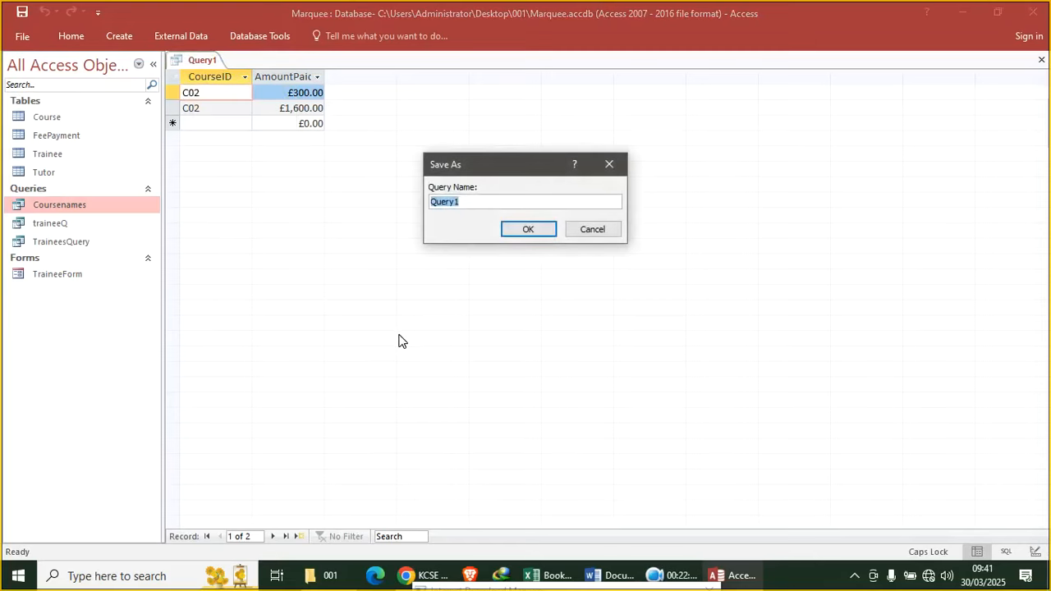
text(C)
key(Return)
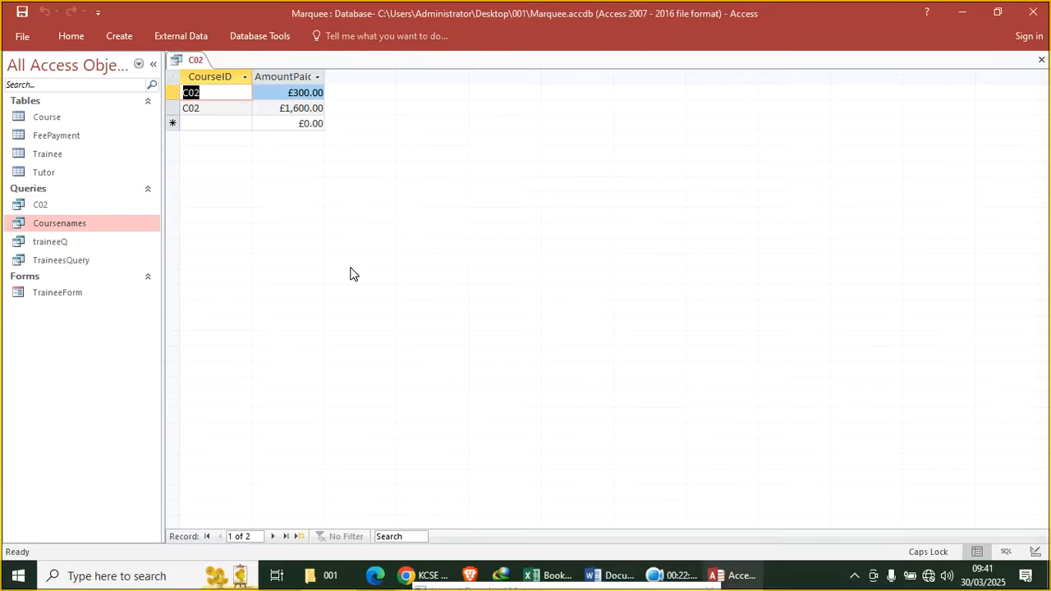
click(406, 575)
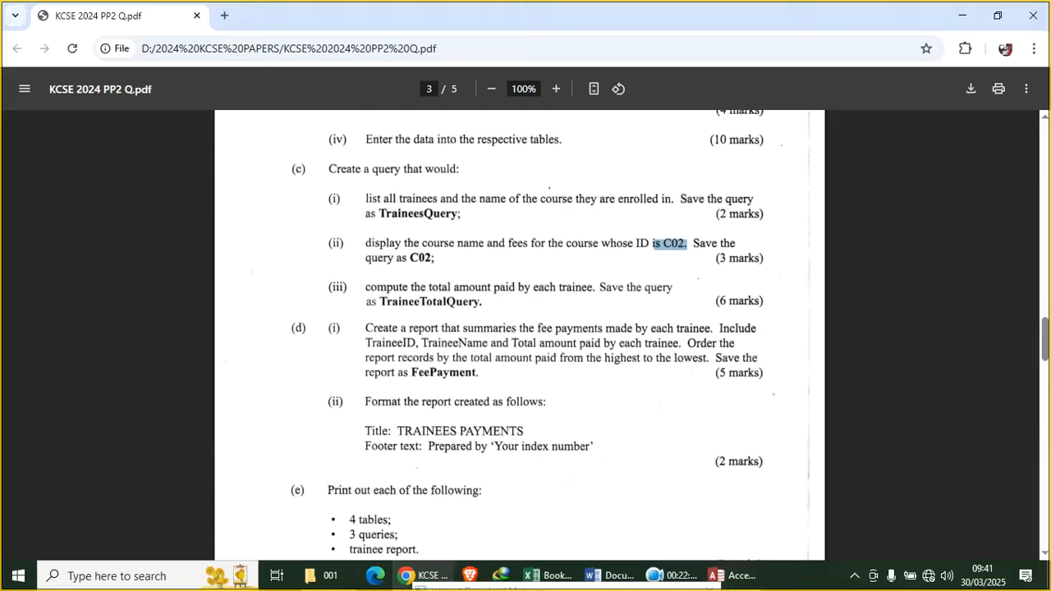
Highlight 'TraineeTotalQuery.' in the exam paper, then go back to Access
drag(483, 301, 379, 301)
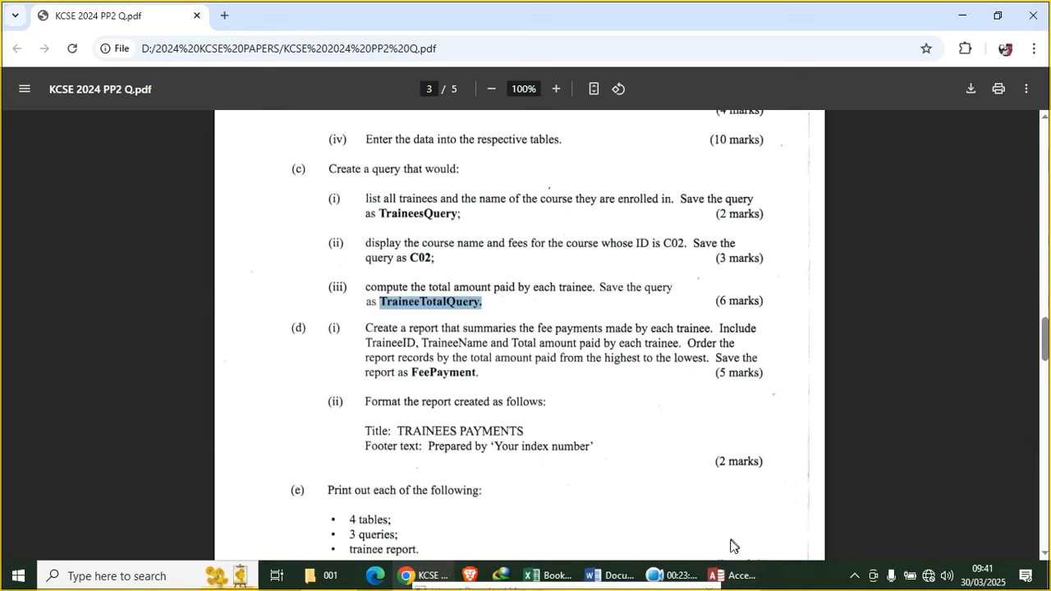
click(733, 575)
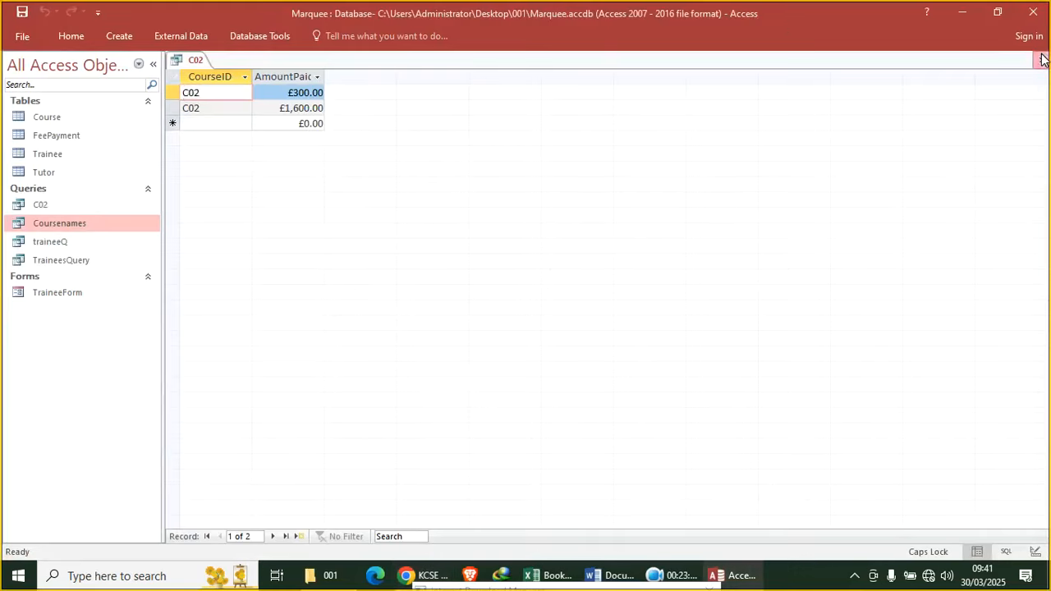
Close the C02 query and start a FeePayment query with TraineeID, CourseID and AmountPaid
click(1041, 59)
click(111, 34)
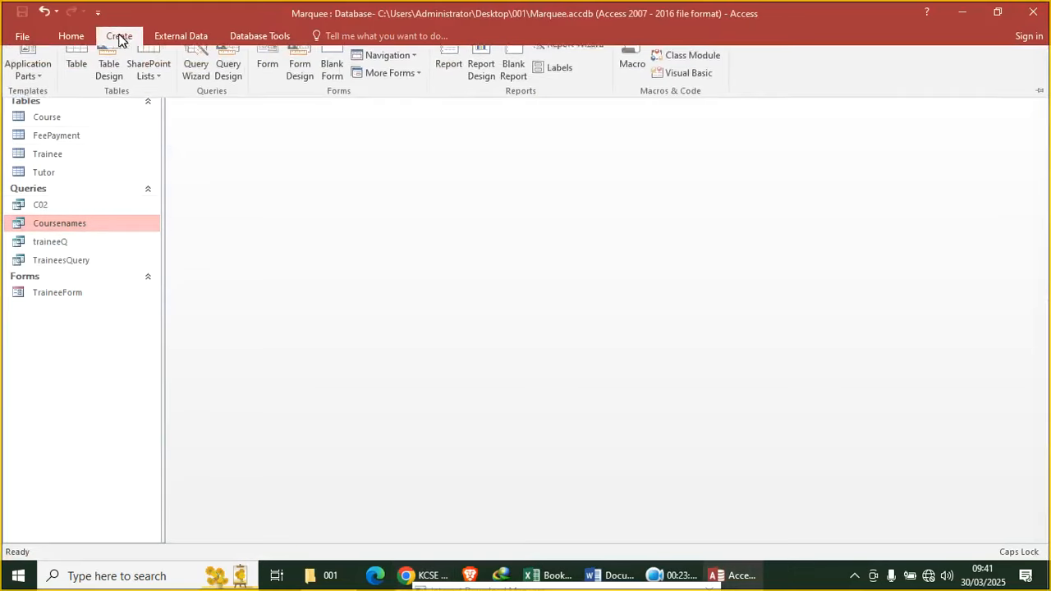
click(228, 88)
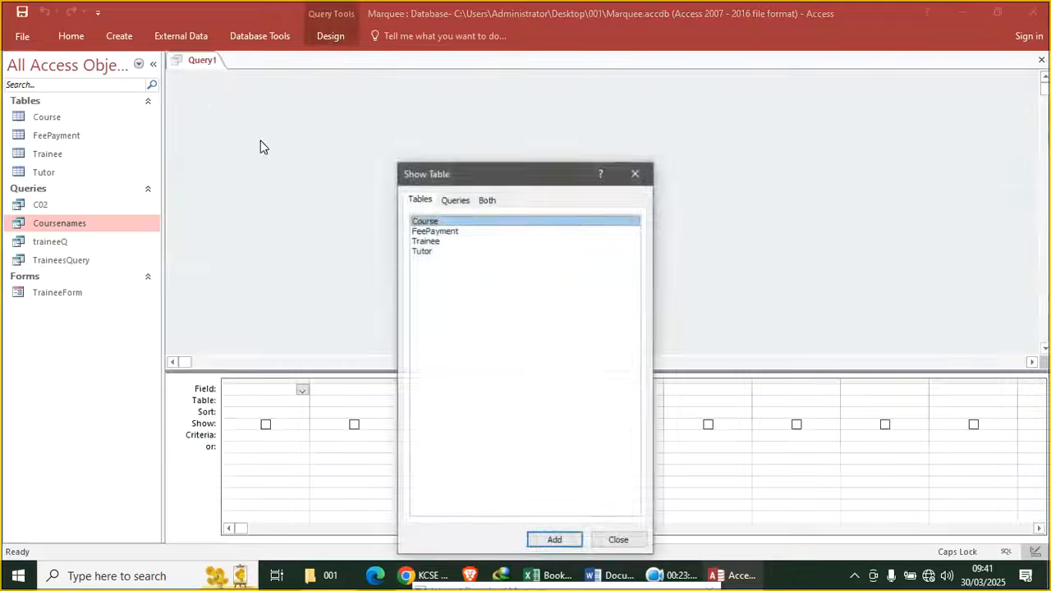
double_click(448, 232)
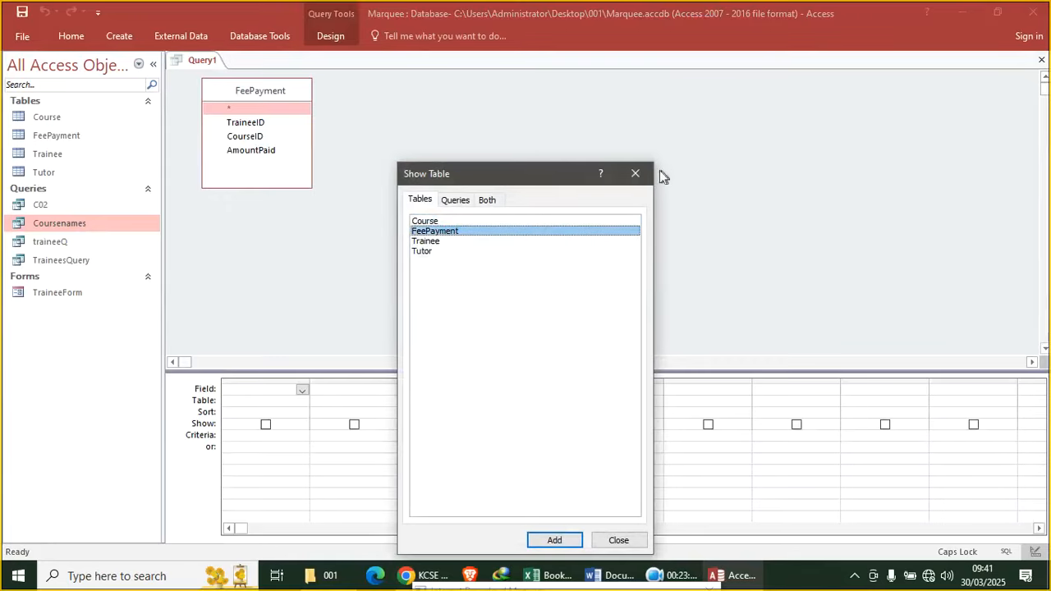
click(636, 174)
double_click(261, 123)
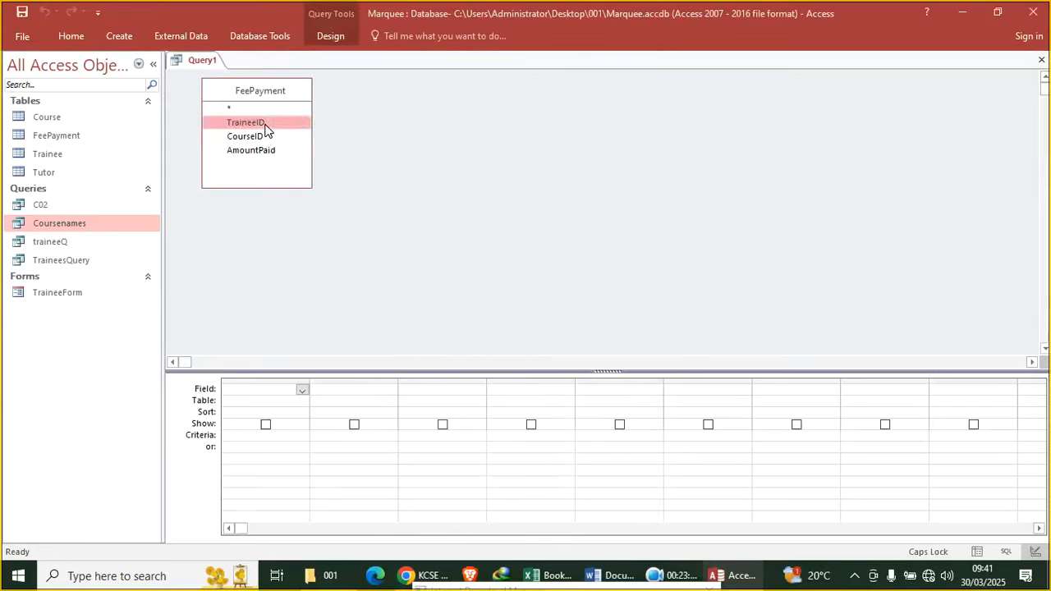
double_click(261, 137)
double_click(259, 151)
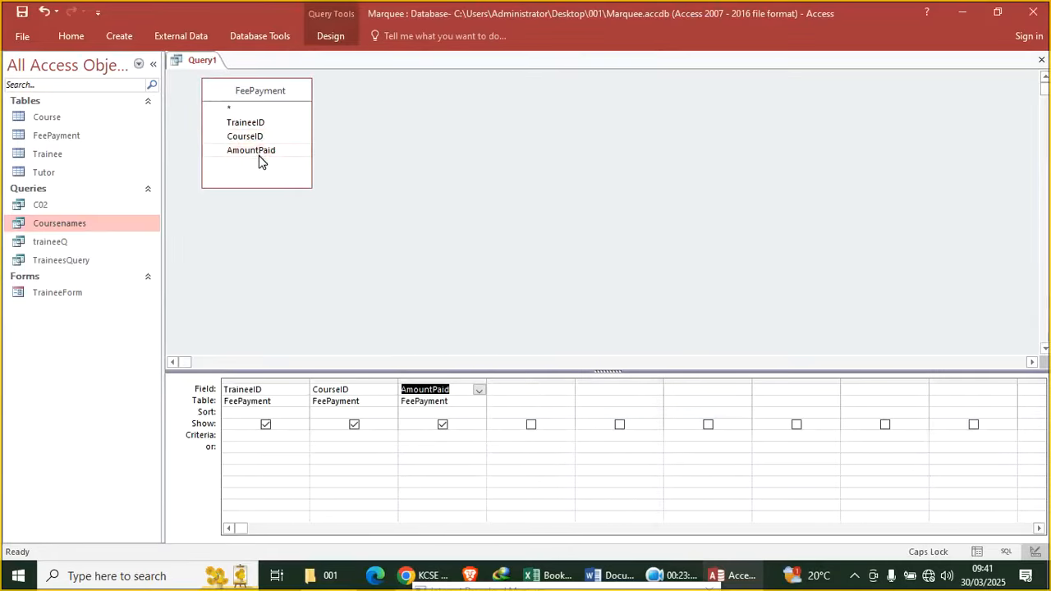
Turn on Totals, set AmountPaid to Sum, and run the query
click(328, 38)
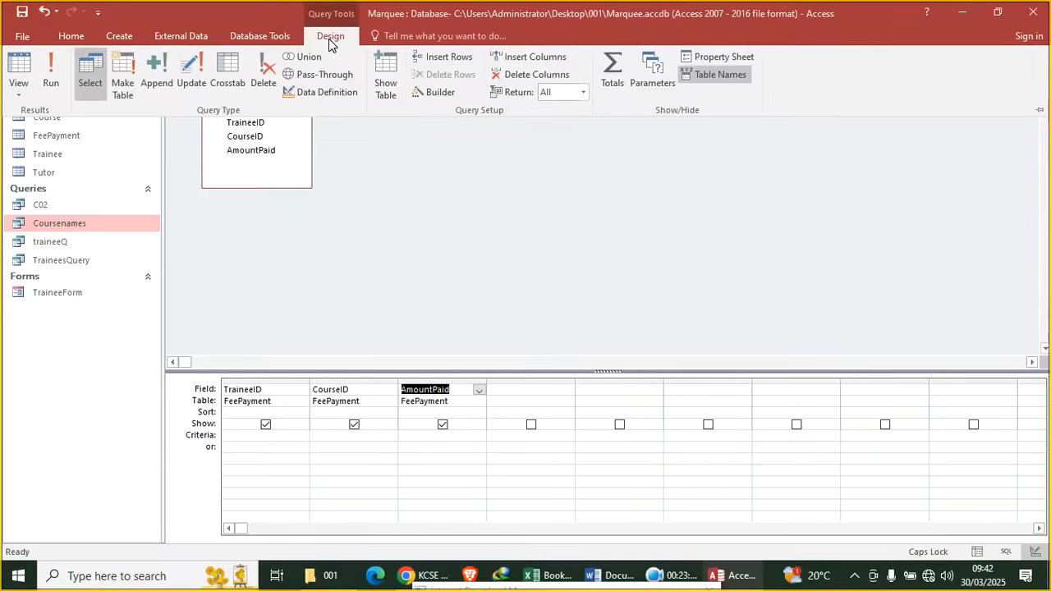
click(611, 85)
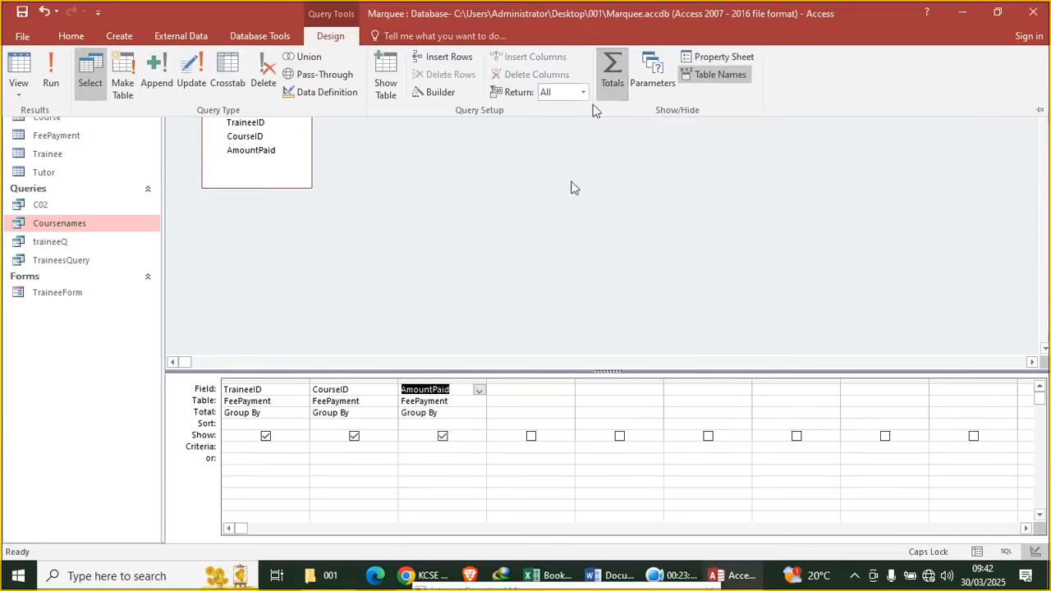
click(454, 418)
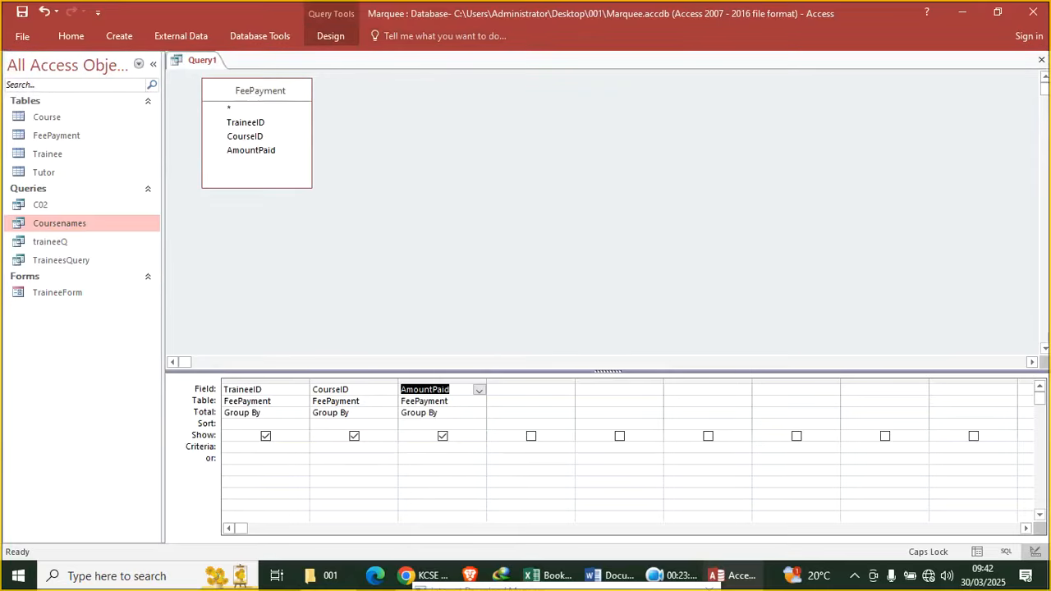
click(468, 413)
click(478, 413)
click(477, 434)
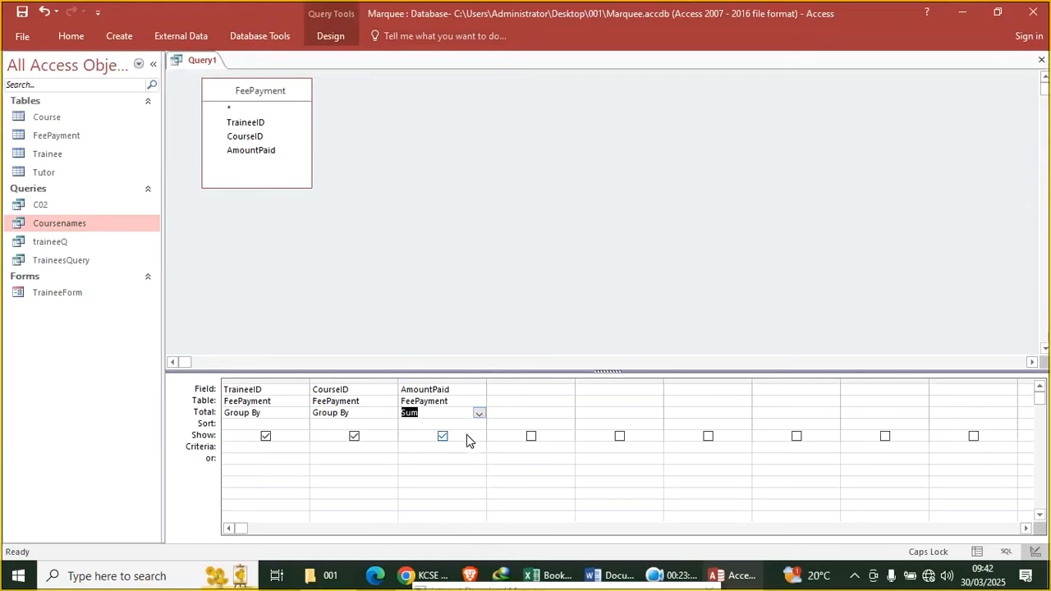
click(76, 64)
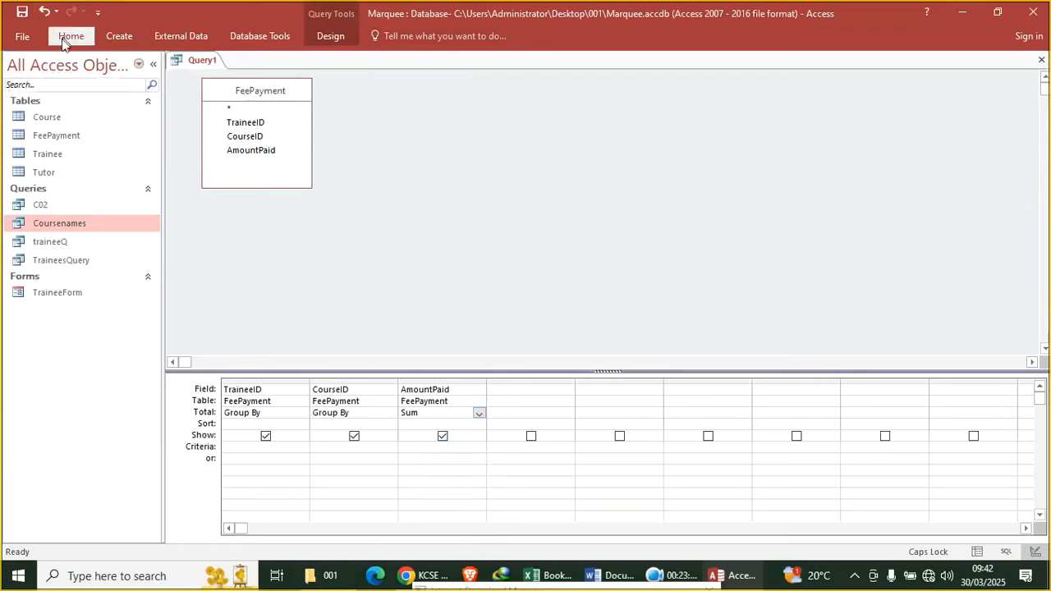
click(72, 36)
click(20, 72)
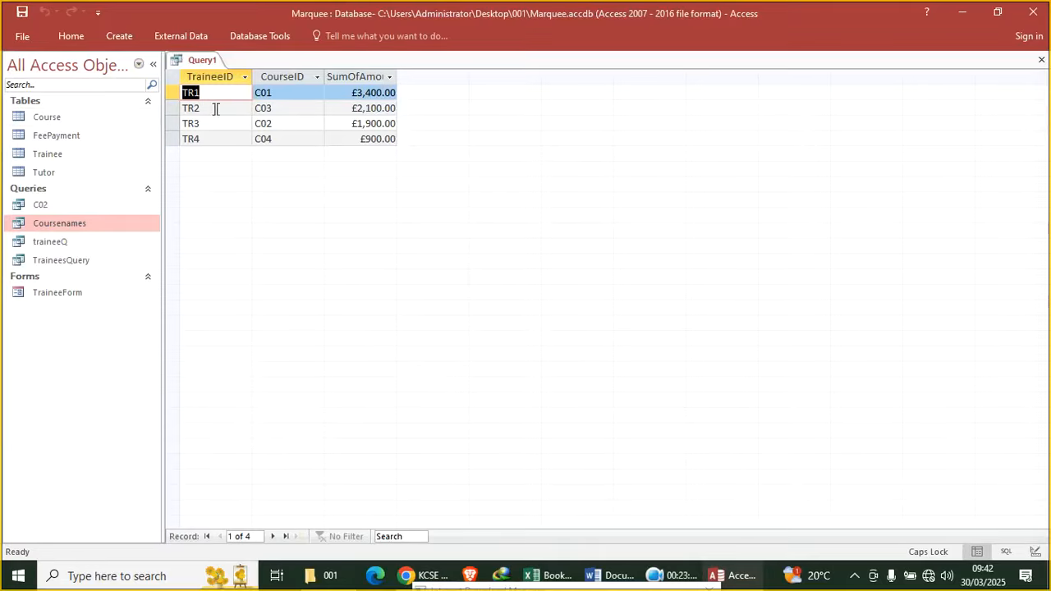
Return to Design View and save the query as TraineeTotalQuery
right_click(199, 62)
click(255, 128)
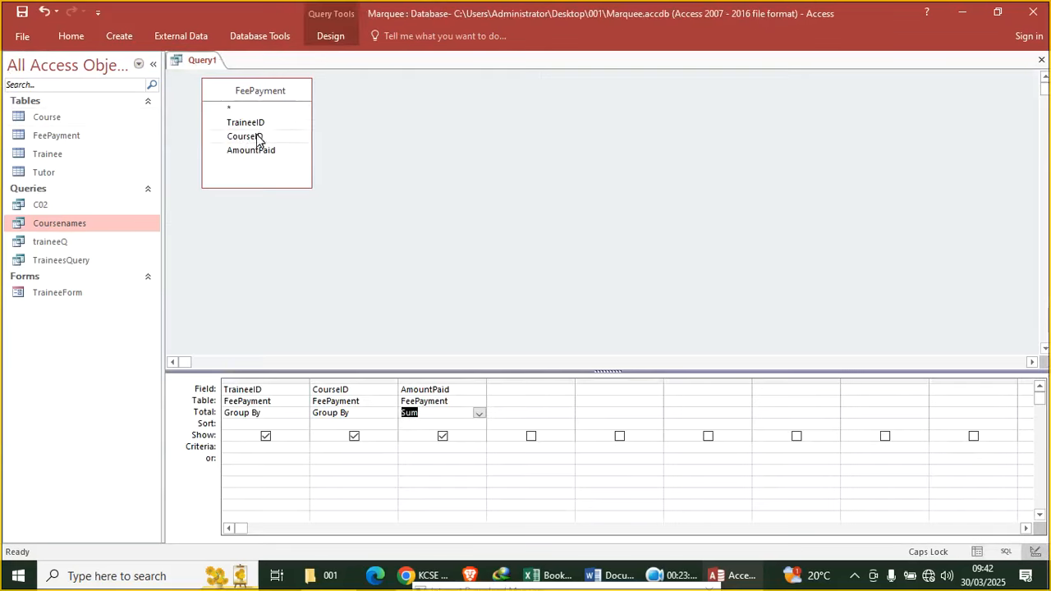
click(329, 37)
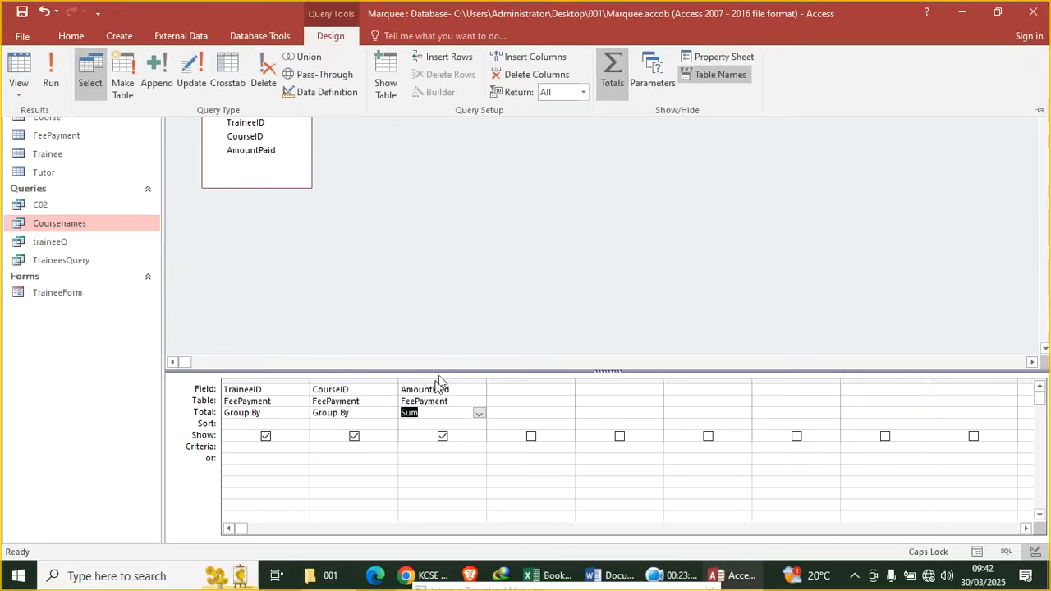
click(20, 13)
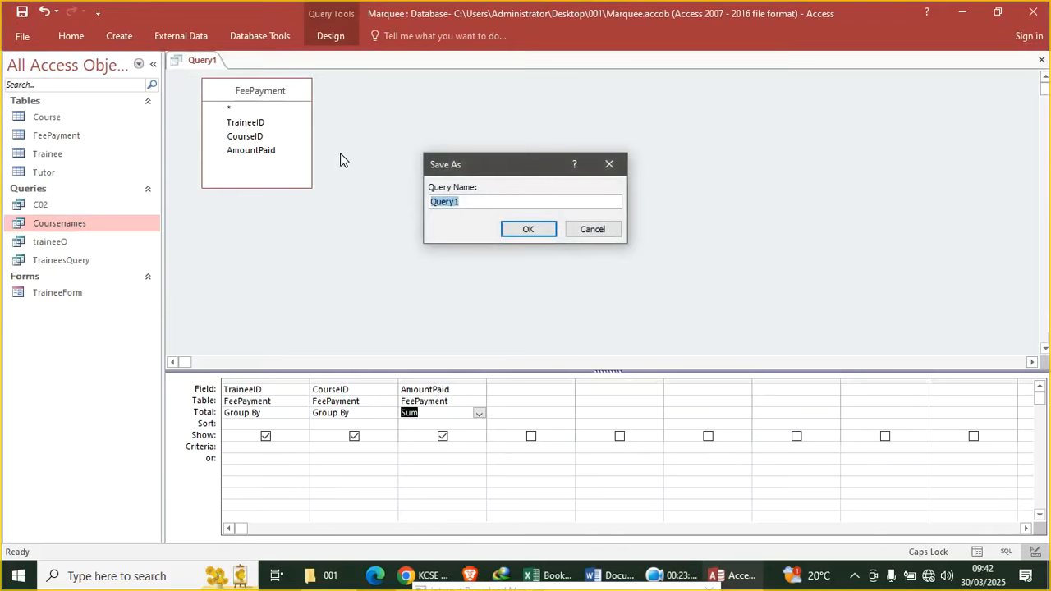
text(TraineeTotalQuery.)
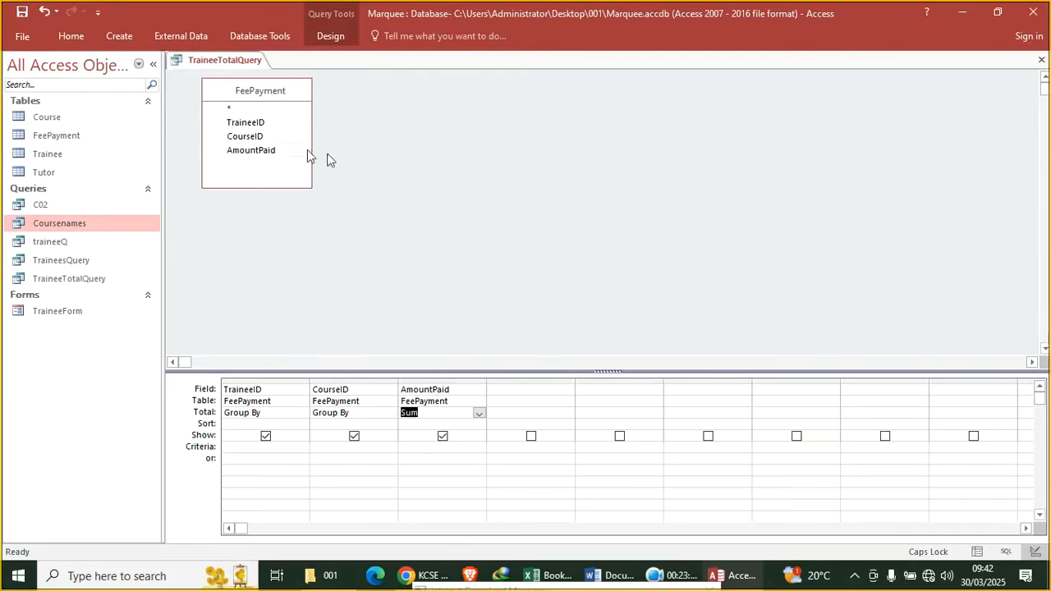
In the exam PDF, mark the report name 'FeePayment.' and return to Access
click(413, 577)
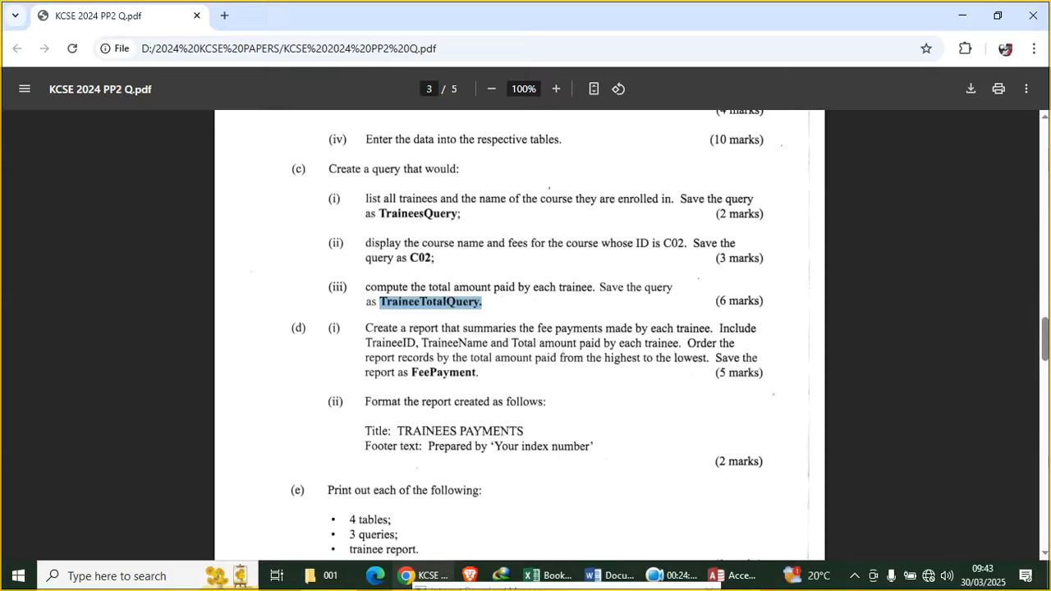
mouse_move(480, 375)
mouse_down()
mouse_move(406, 378)
mouse_move(414, 385)
mouse_move(414, 367)
mouse_move(479, 375)
mouse_up()
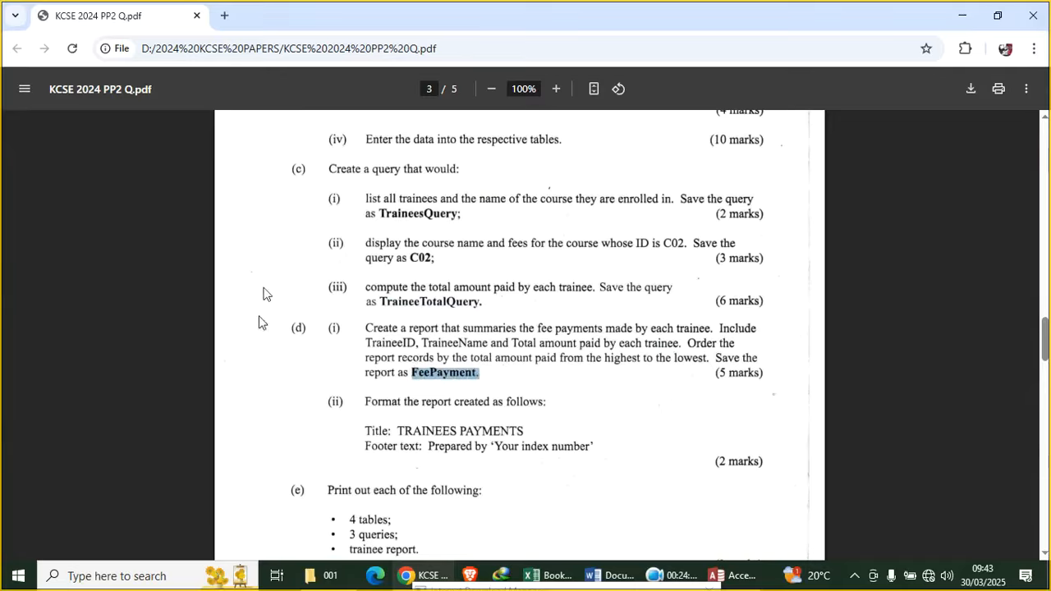
click(727, 574)
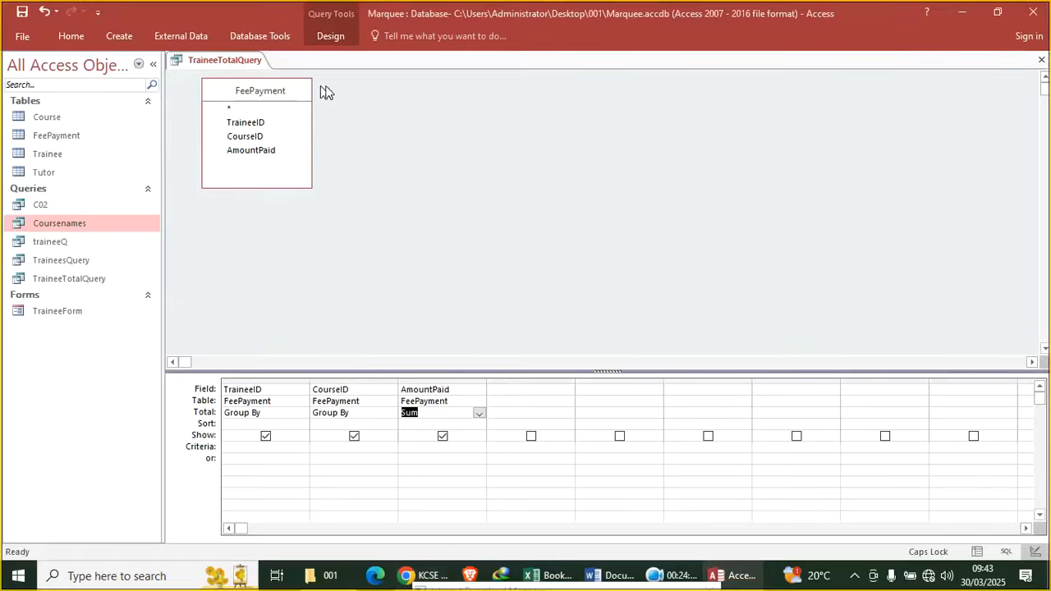
Close the query design and generate a quick report from TraineeTotalQuery
click(1041, 60)
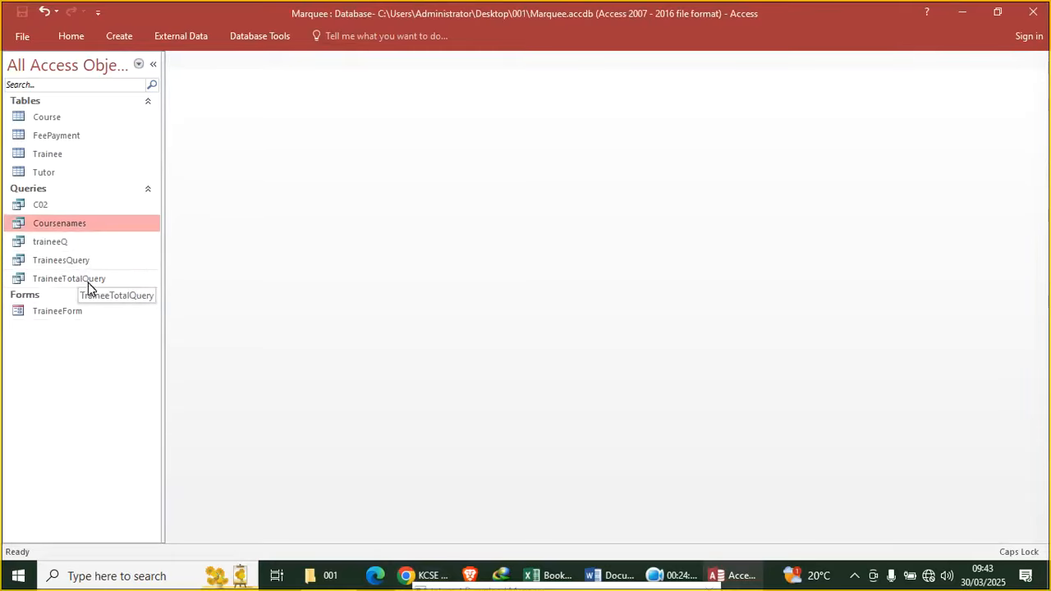
click(88, 282)
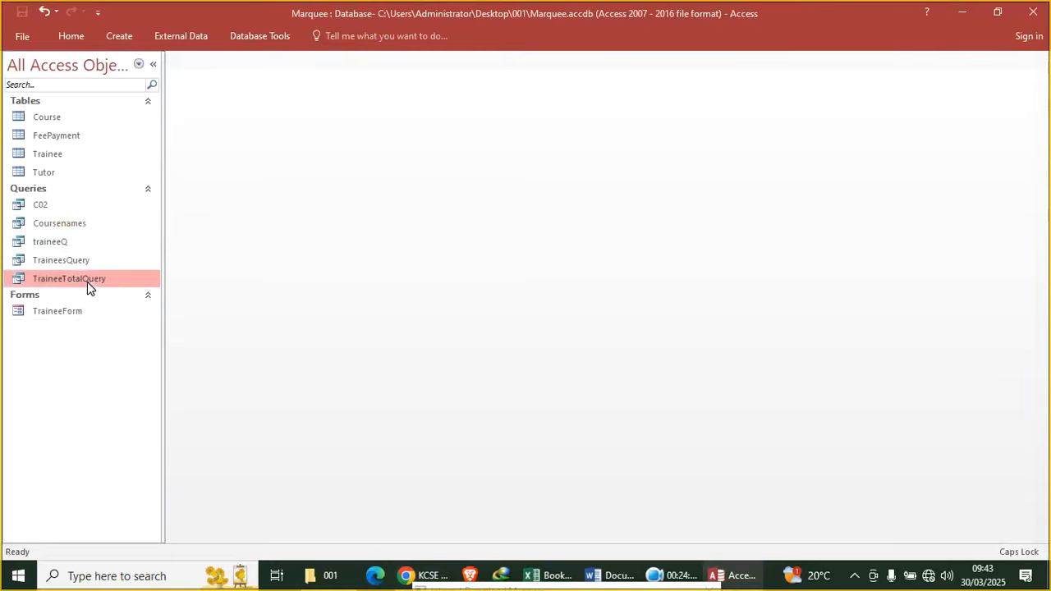
click(124, 37)
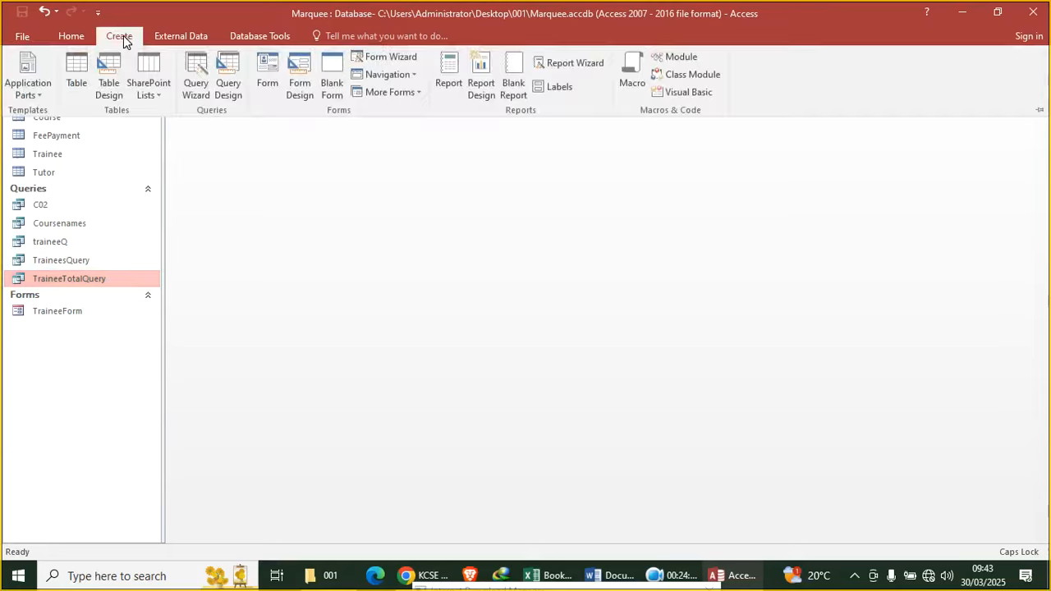
click(446, 86)
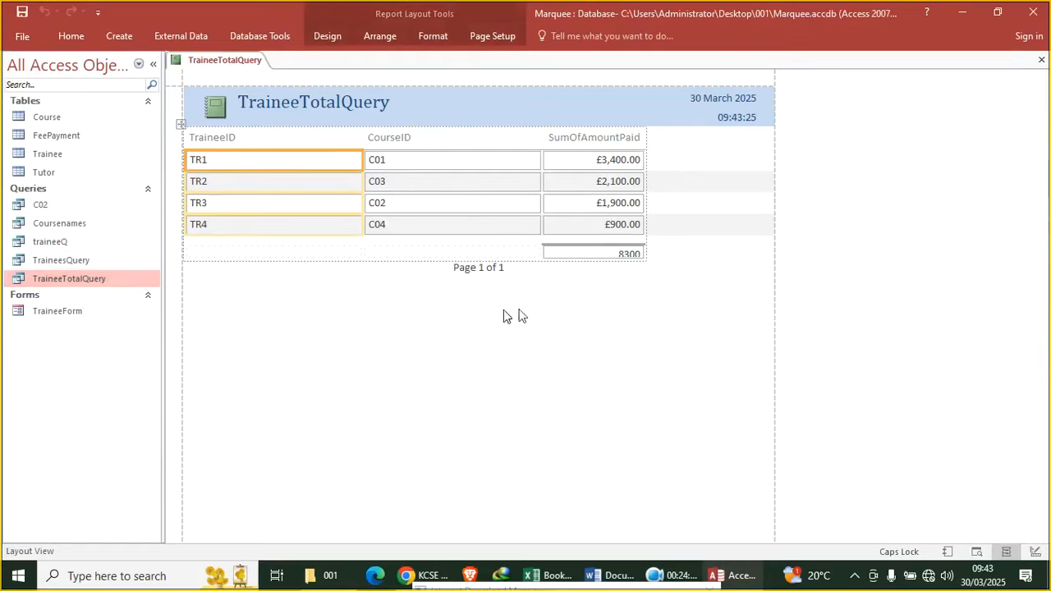
In Design View, reposition the Sum total box, open Group & Sort, and close the report unsaved
right_click(459, 113)
click(472, 74)
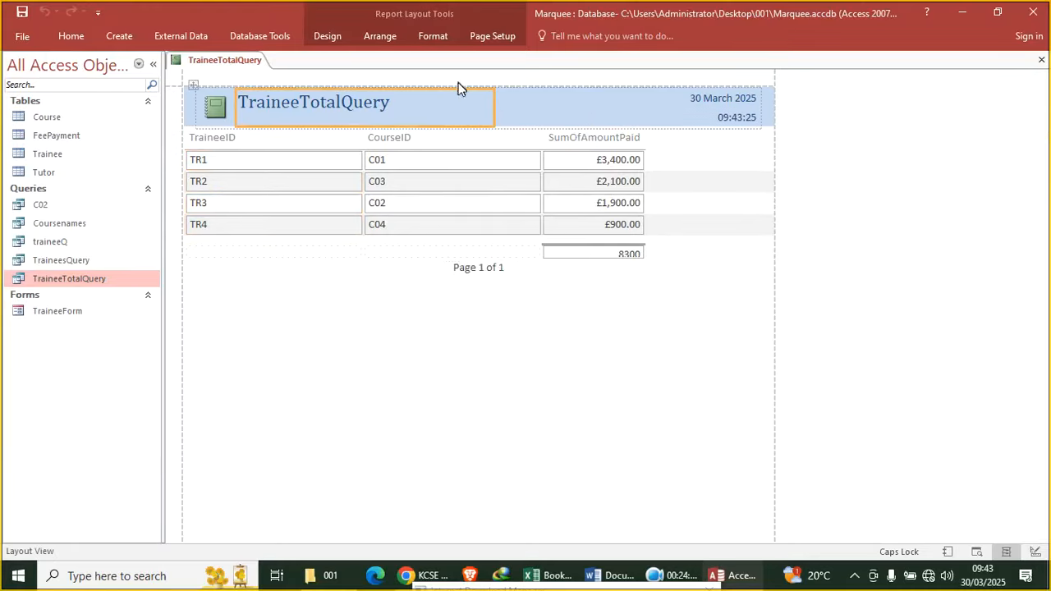
right_click(454, 83)
click(483, 130)
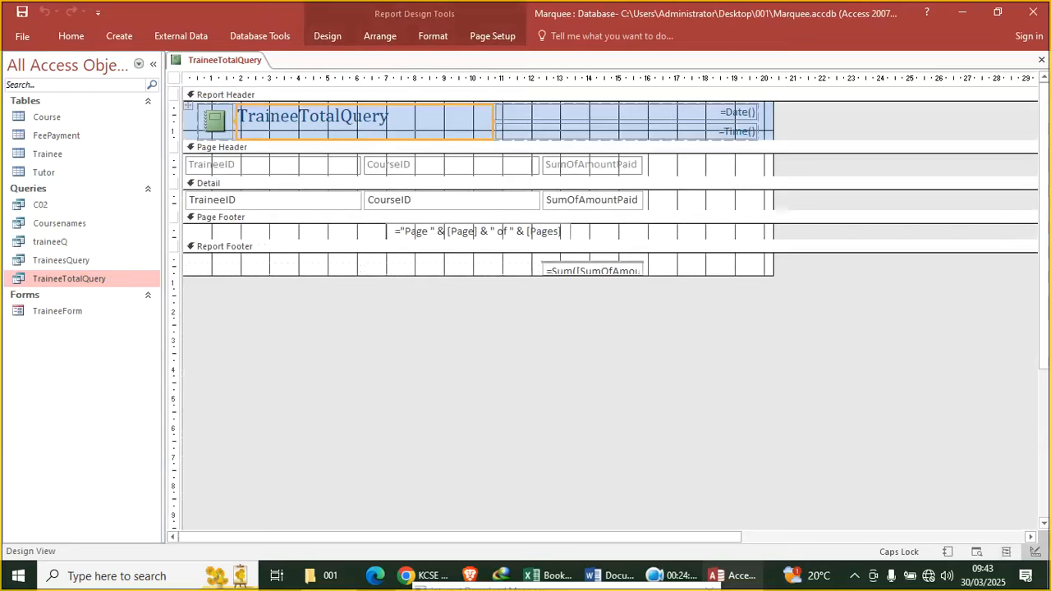
click(584, 270)
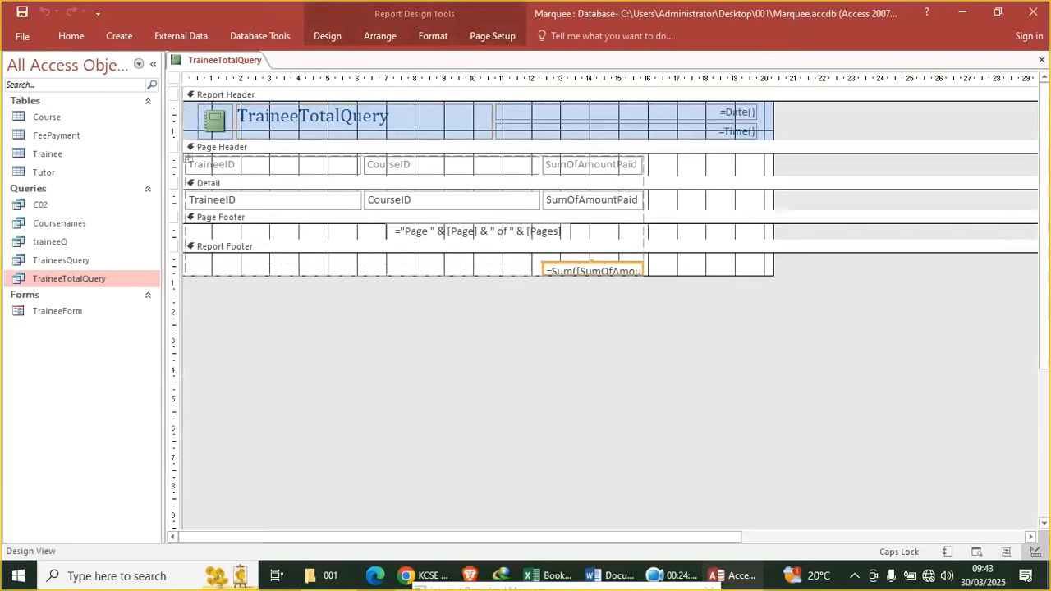
drag(591, 263, 591, 256)
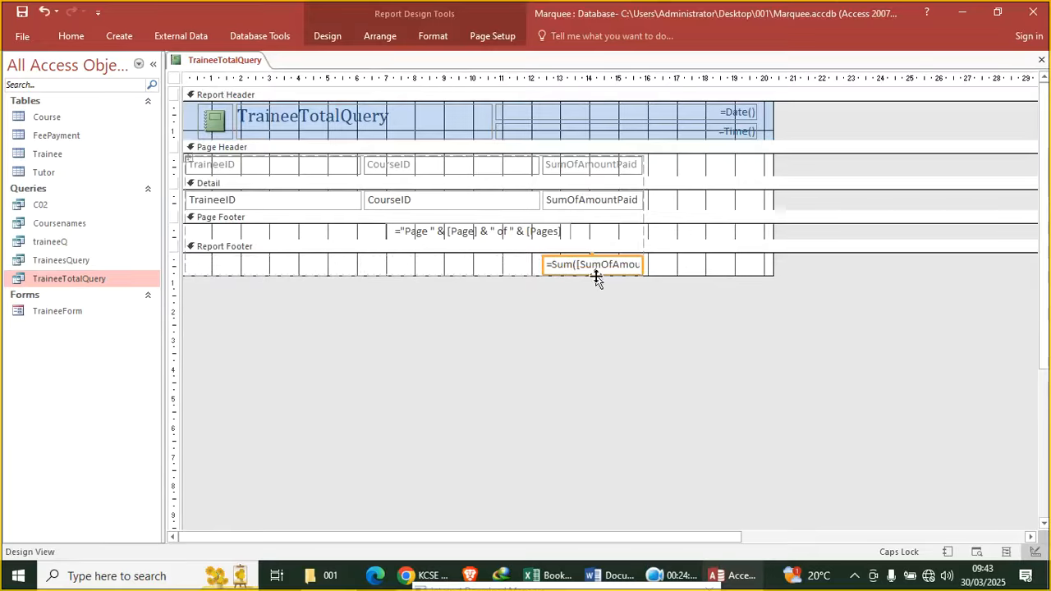
click(336, 36)
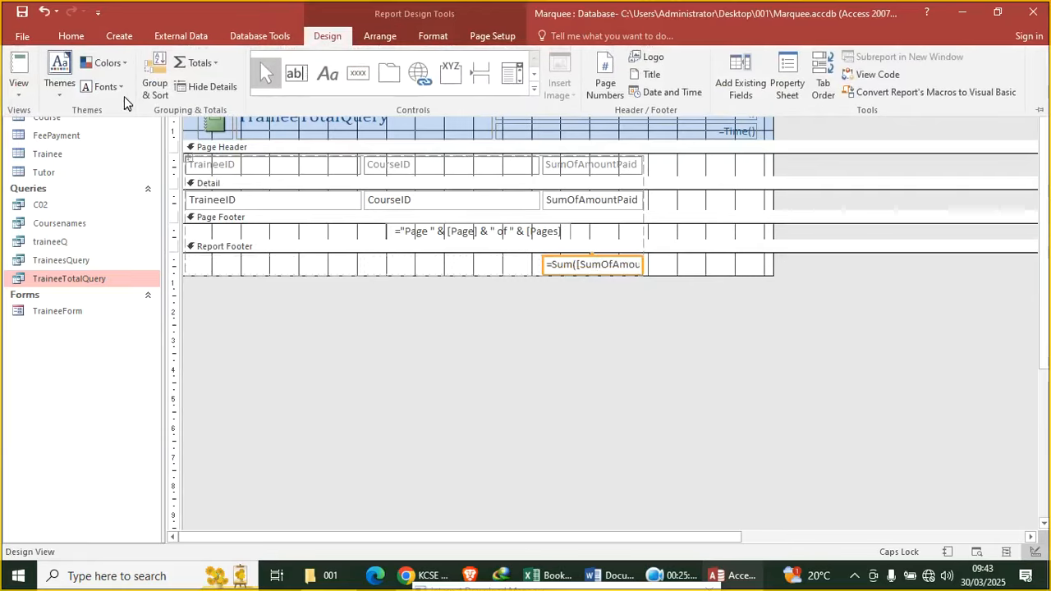
click(152, 89)
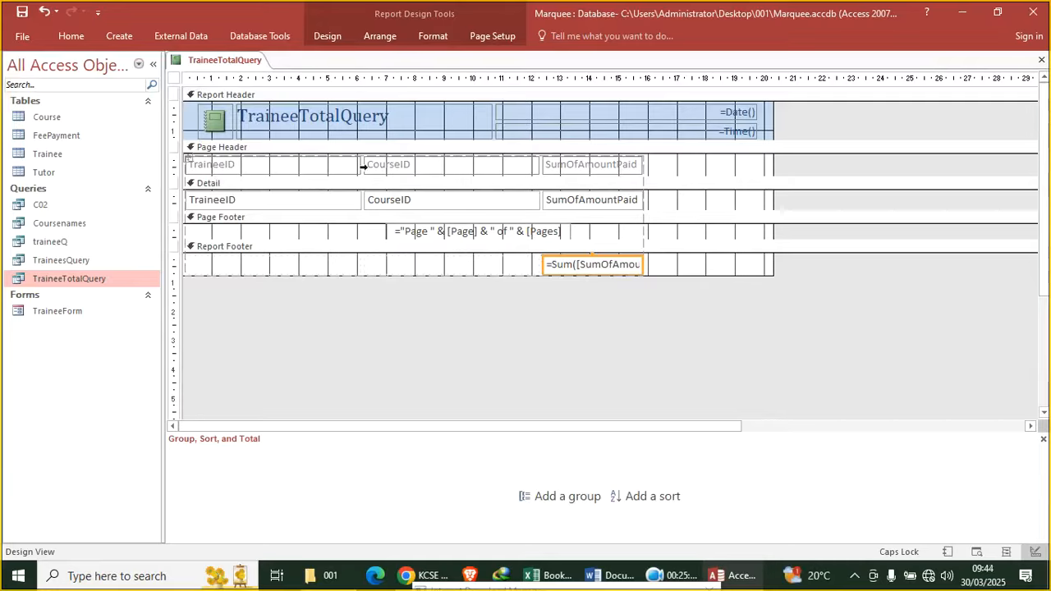
click(1042, 60)
Discard the unsaved report and copy the TraineeTotalQuery query
click(514, 332)
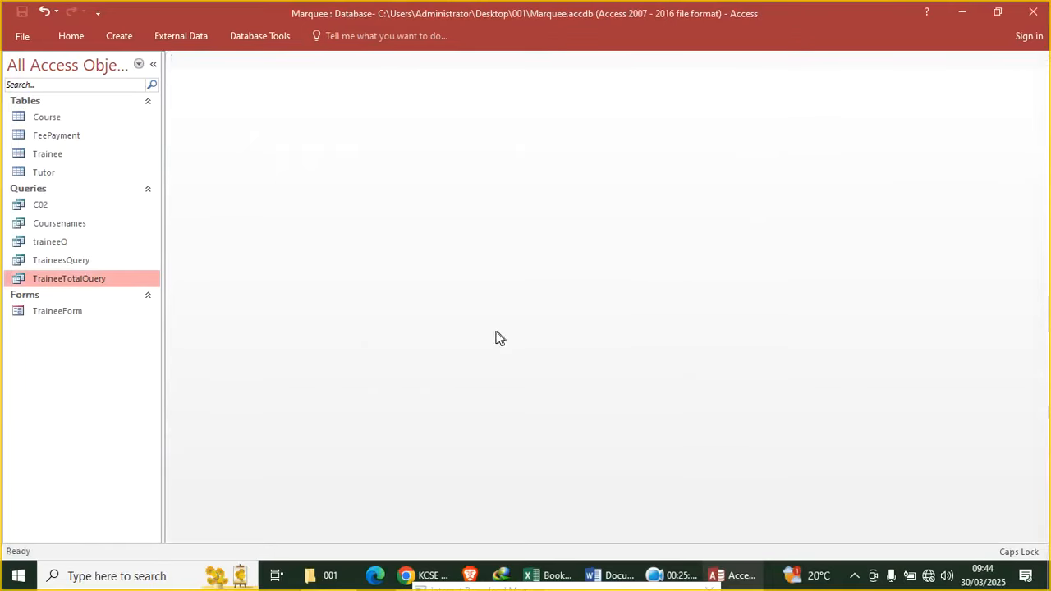
right_click(79, 284)
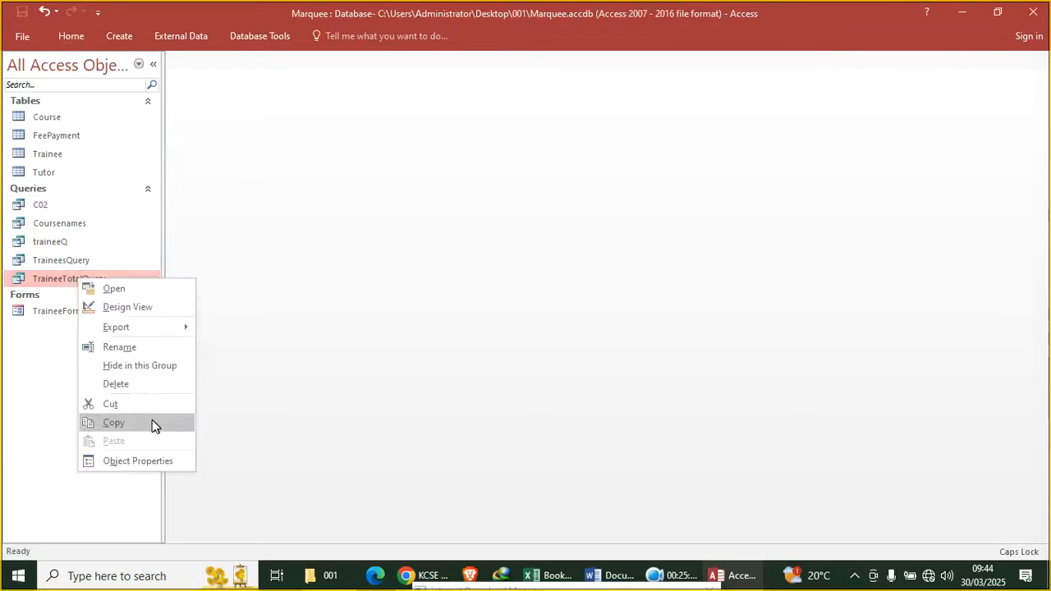
click(153, 423)
Paste a copy of TraineeTotalQuery, start typing a new name, then cancel the paste
right_click(107, 273)
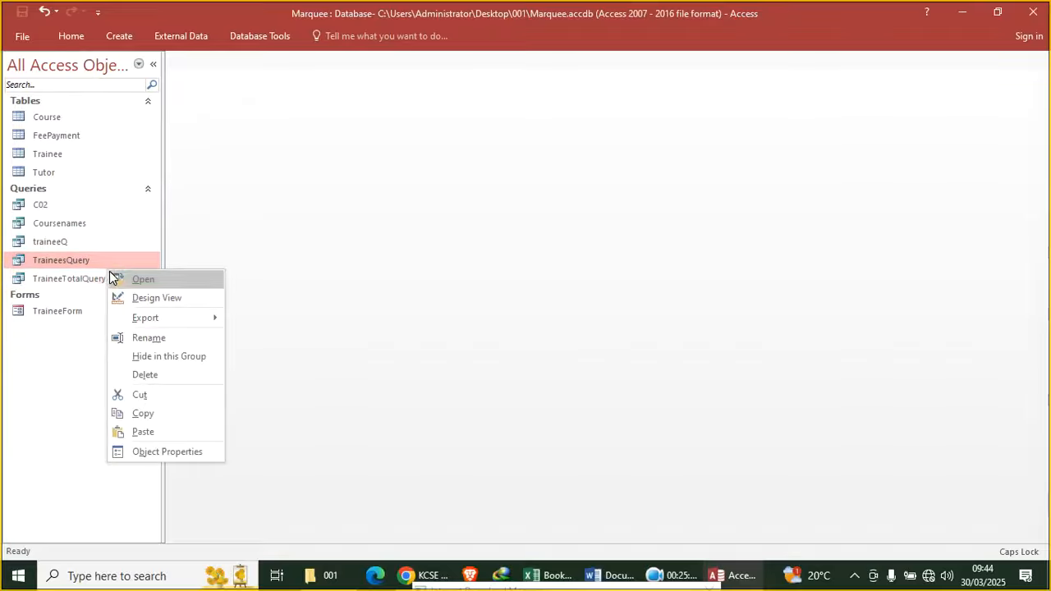
click(87, 284)
right_click(88, 282)
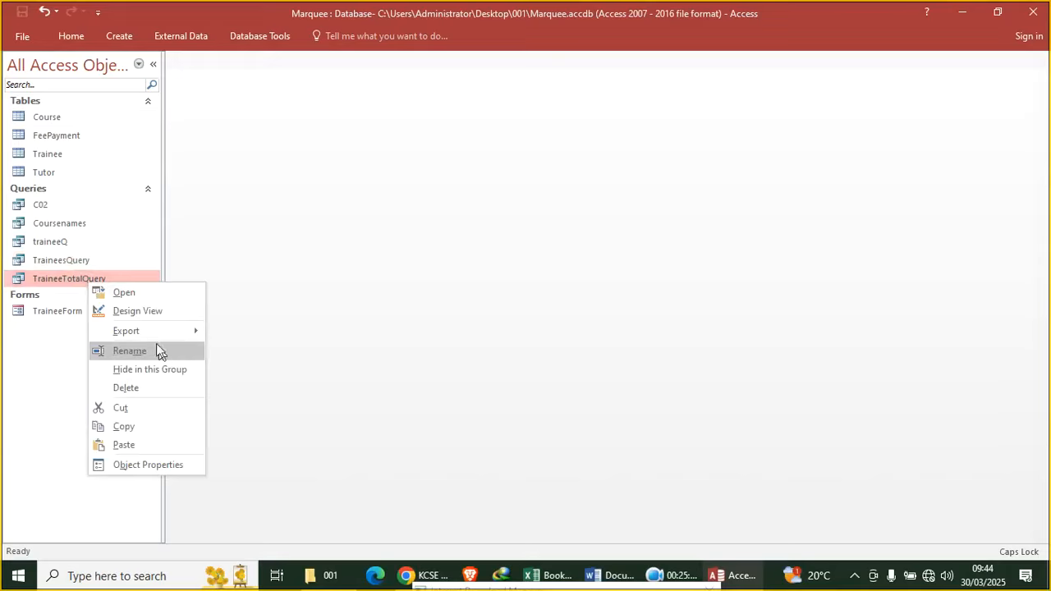
click(152, 442)
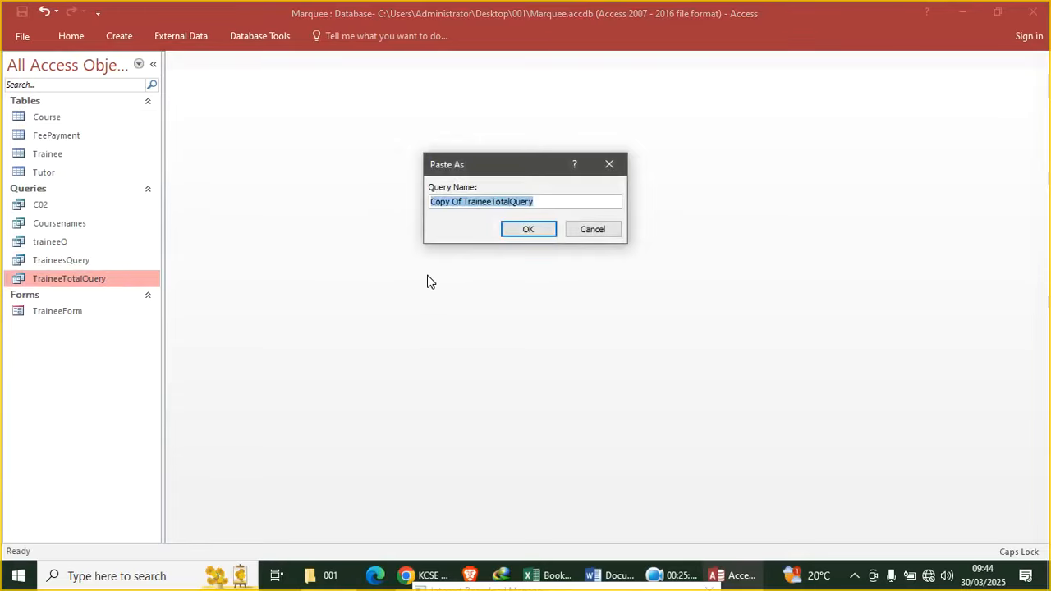
key(ctrl+v)
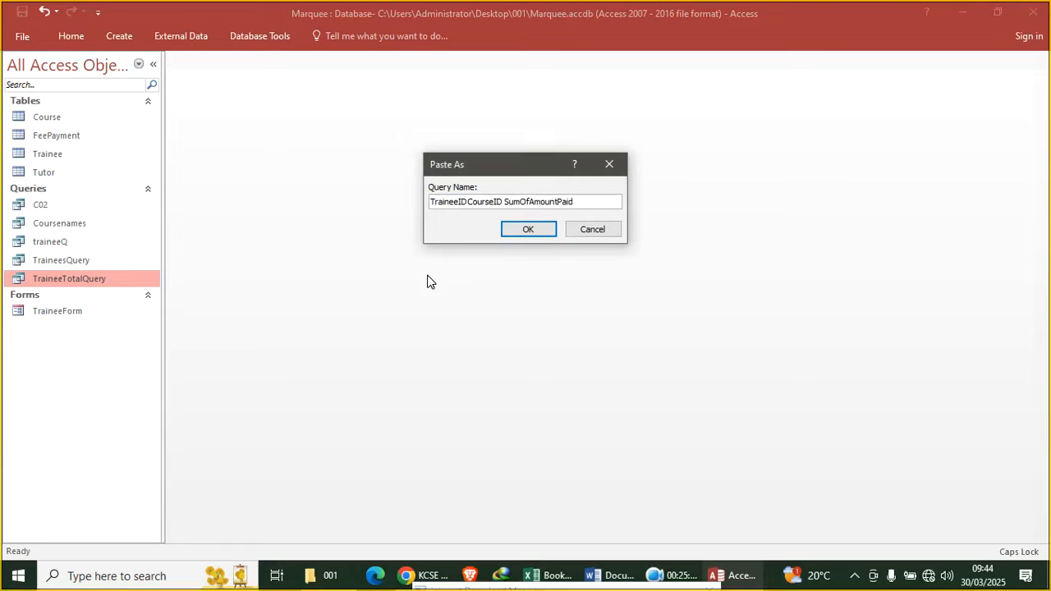
key(ctrl+z)
key(BackSpace)
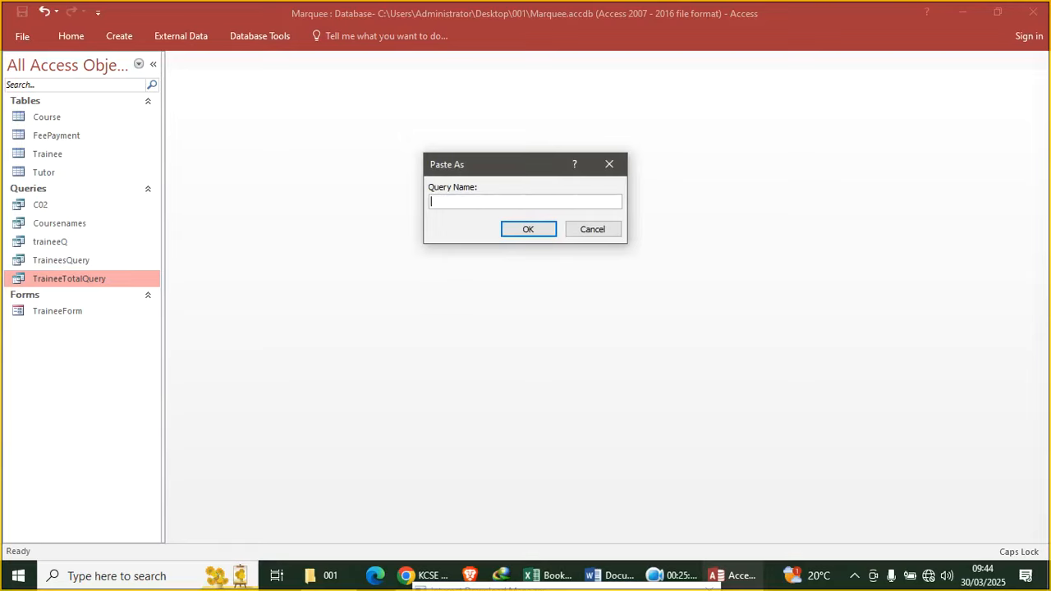
text(f)
key(Caps_Lock)
text(EEpaymr)
click(577, 231)
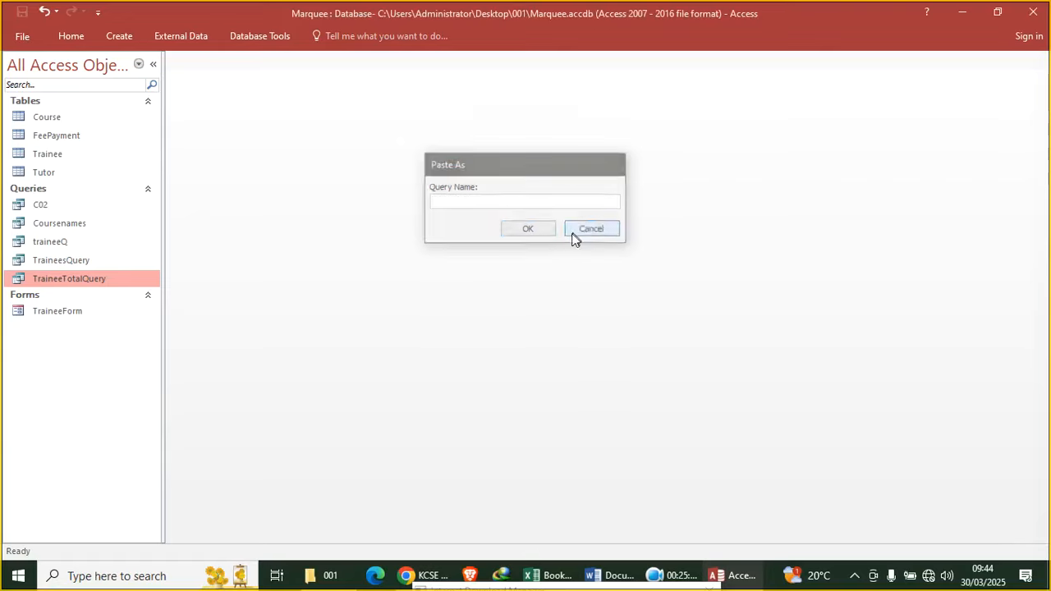
Start a new query design containing the FeePayment and Trainee tables
click(122, 36)
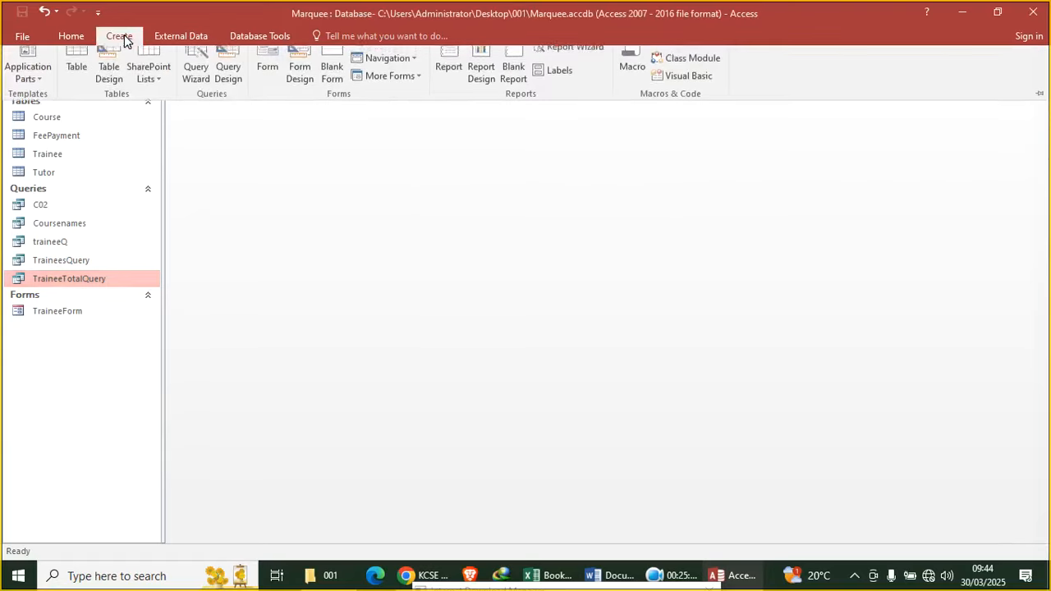
click(229, 89)
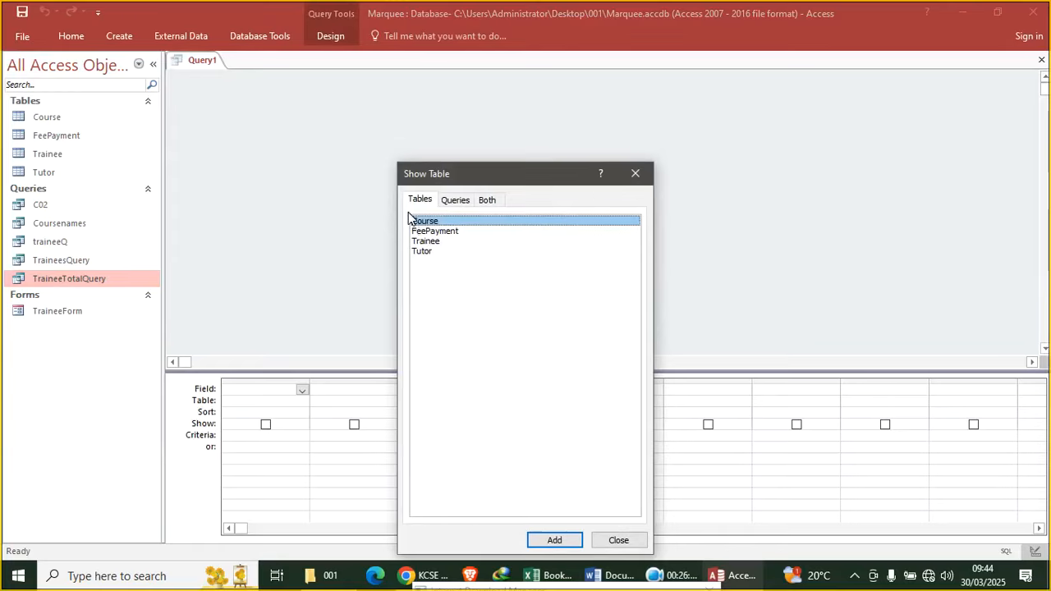
click(430, 242)
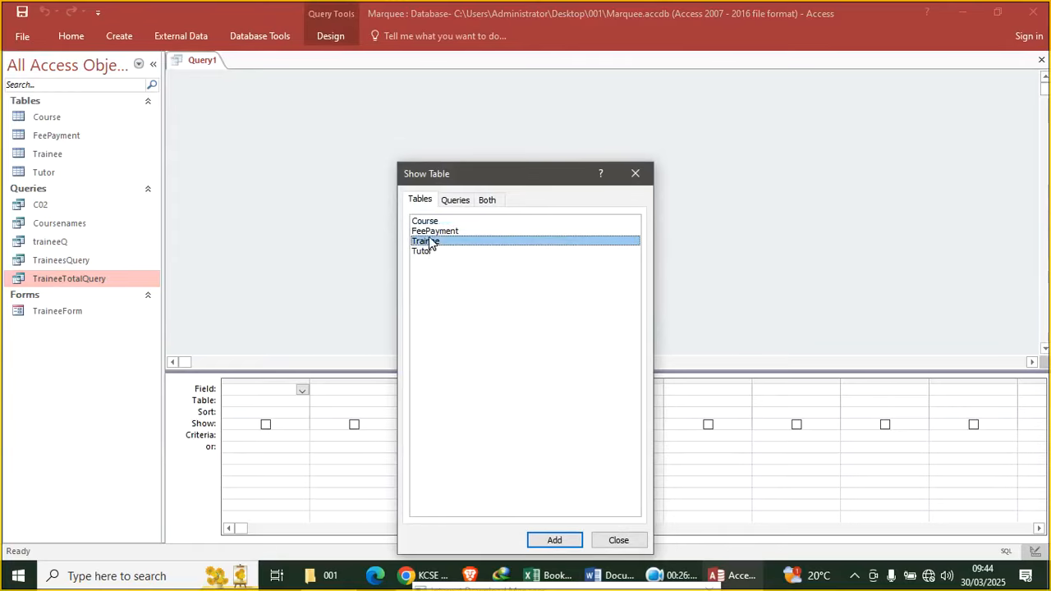
double_click(434, 232)
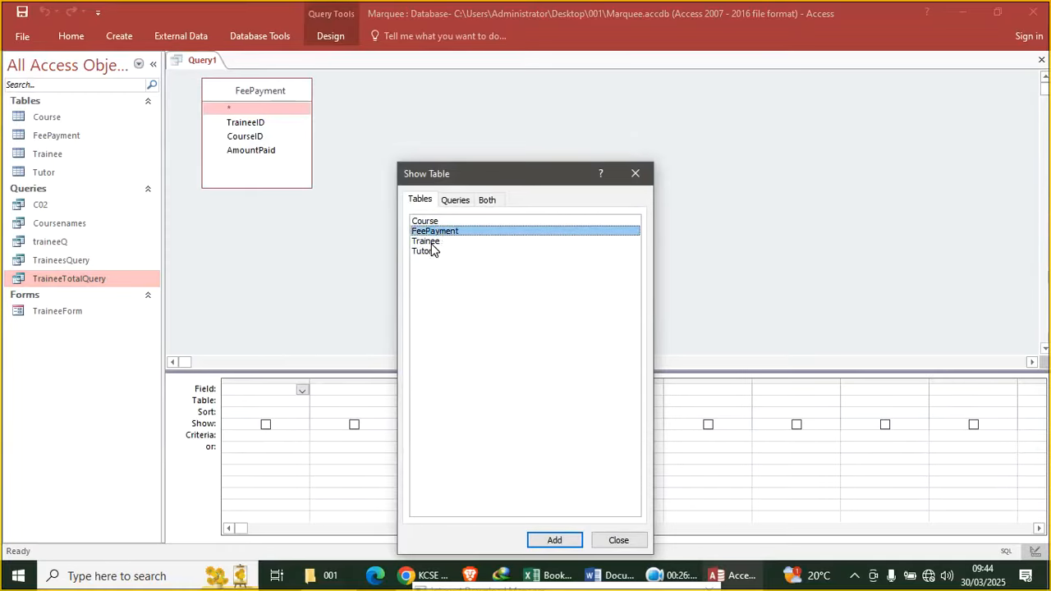
double_click(428, 241)
click(636, 173)
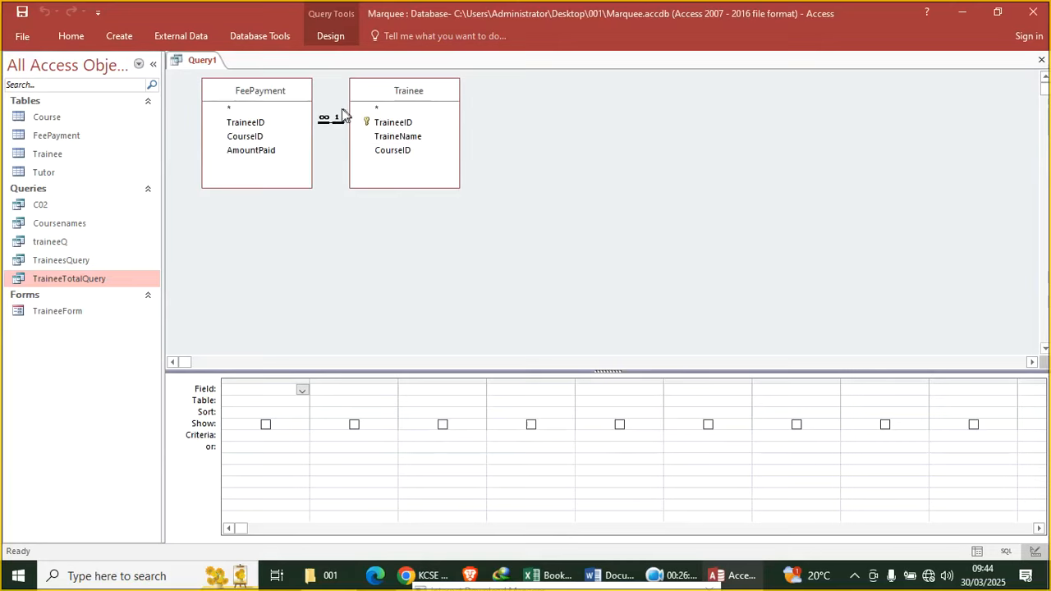
Add TraineeID, TraineeName and AmountPaid to the query and view its 8 records
double_click(246, 122)
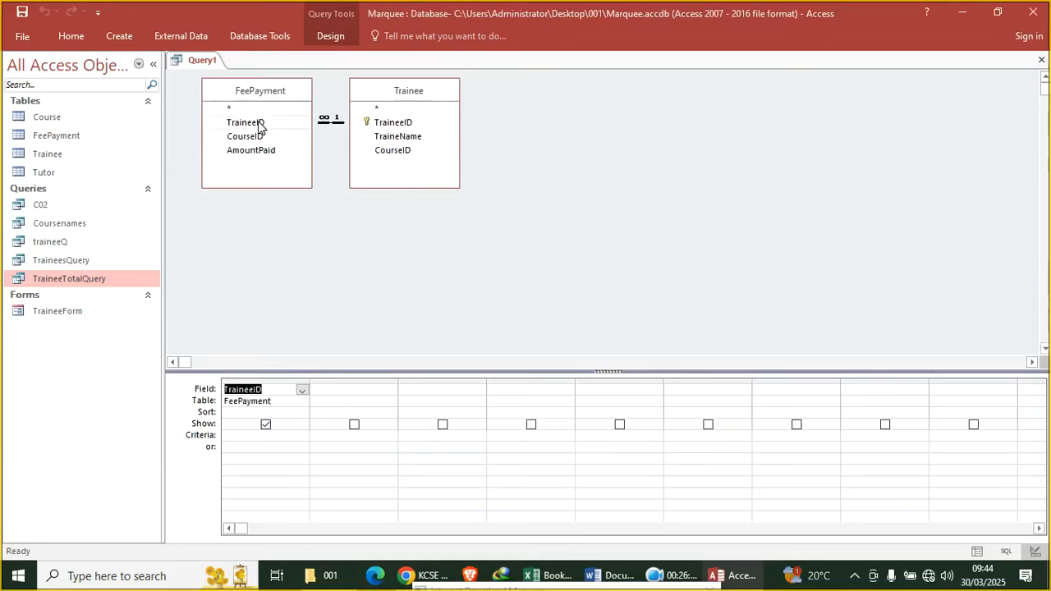
double_click(399, 138)
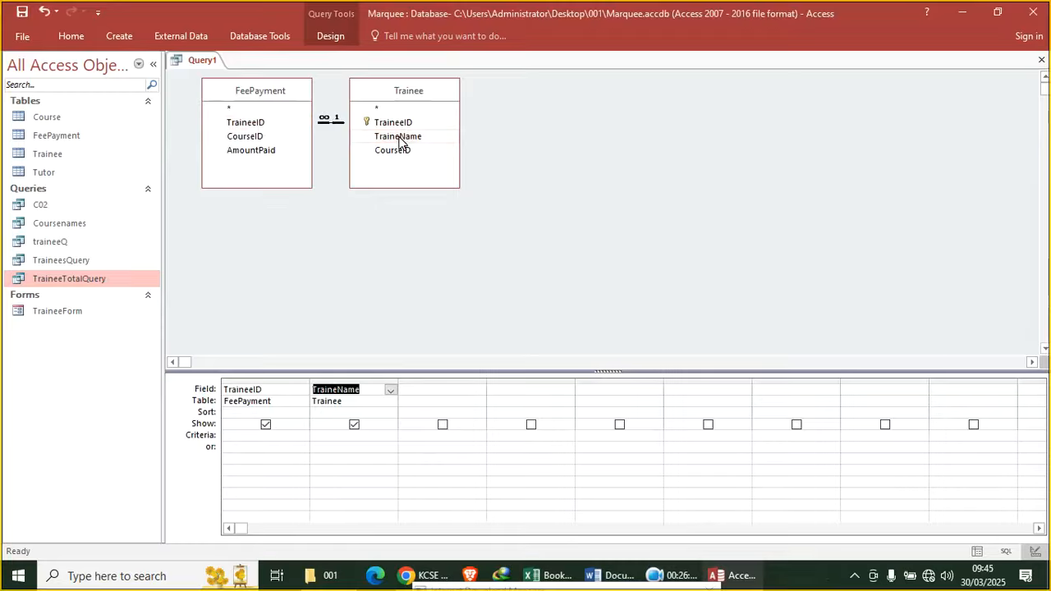
double_click(274, 154)
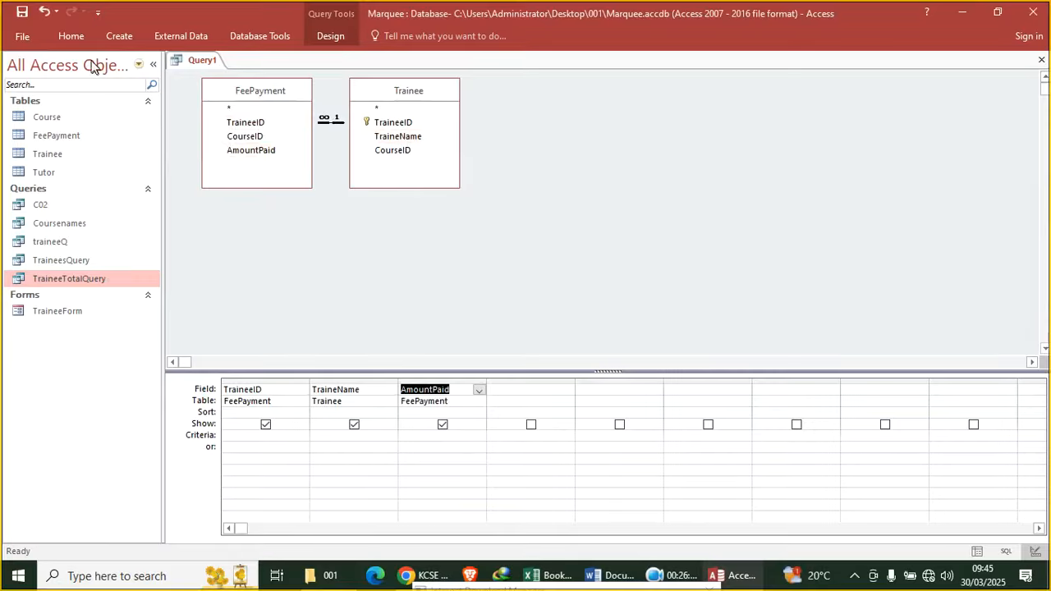
click(76, 35)
click(16, 69)
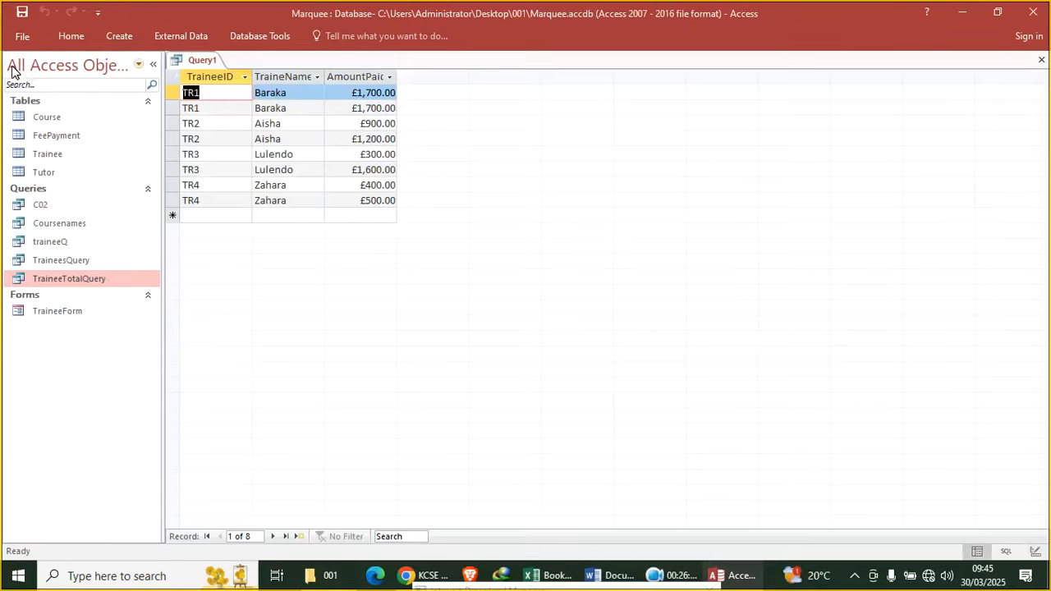
Save Query1 under the name FeePaymentq, then close the query tab
right_click(197, 60)
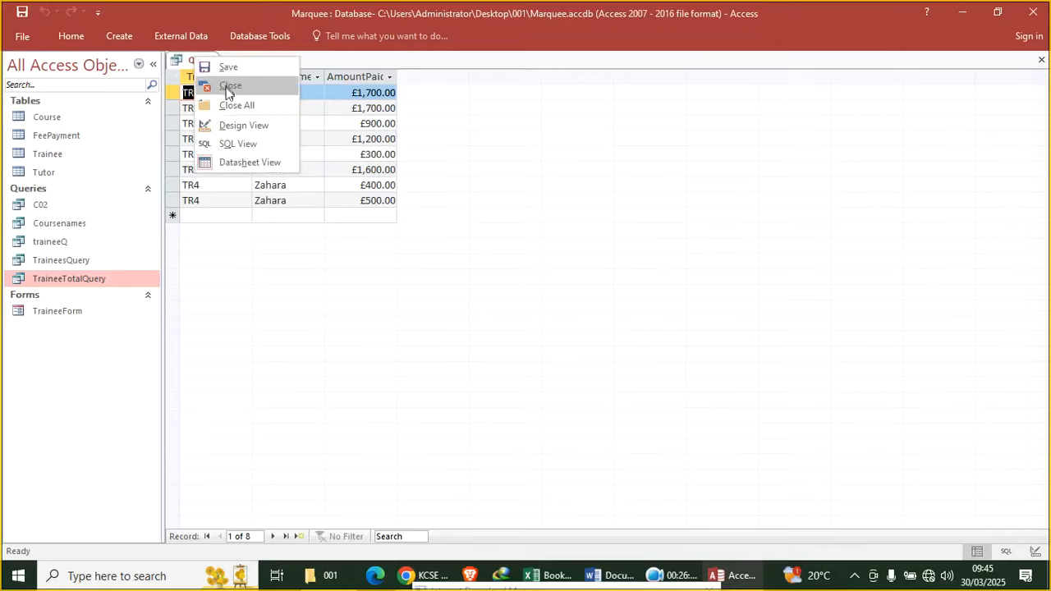
click(230, 66)
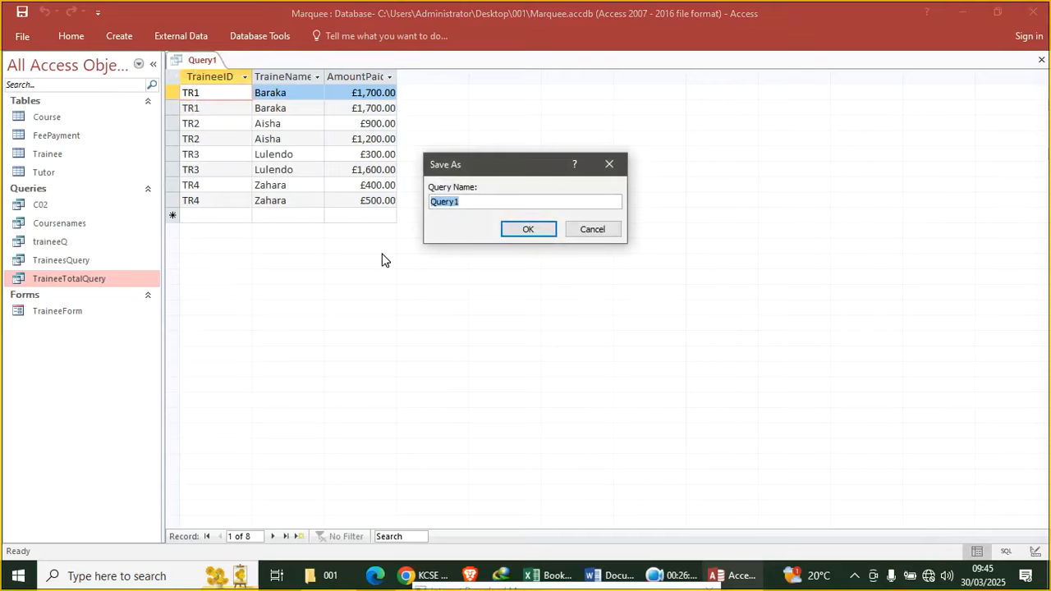
key(Caps_Lock)
text(F)
key(Caps_Lock)
key(Caps_Lock)
text(P)
key(Caps_Lock)
text(aq)
click(518, 229)
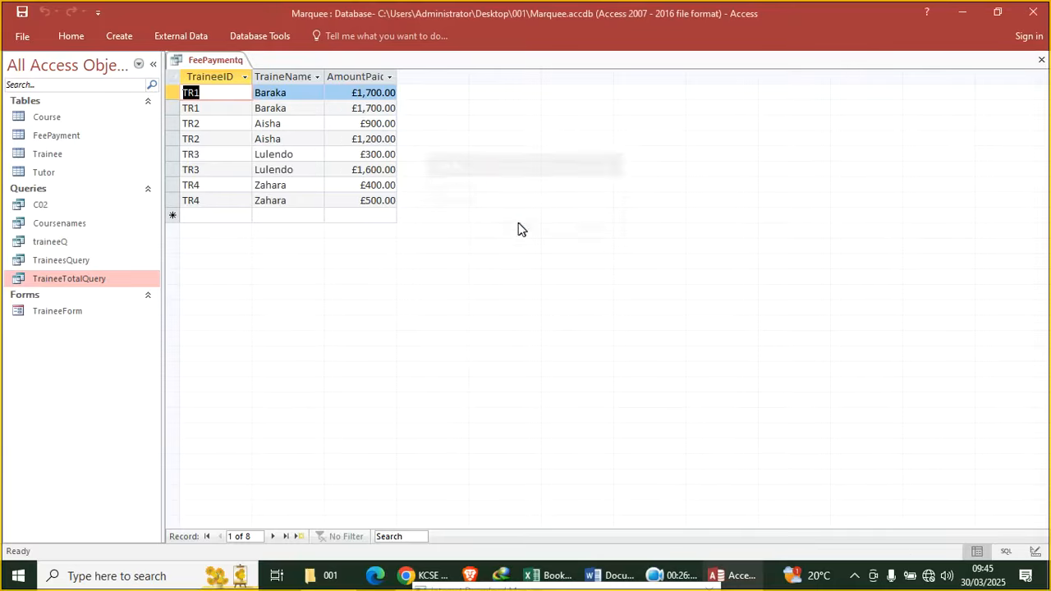
click(1042, 60)
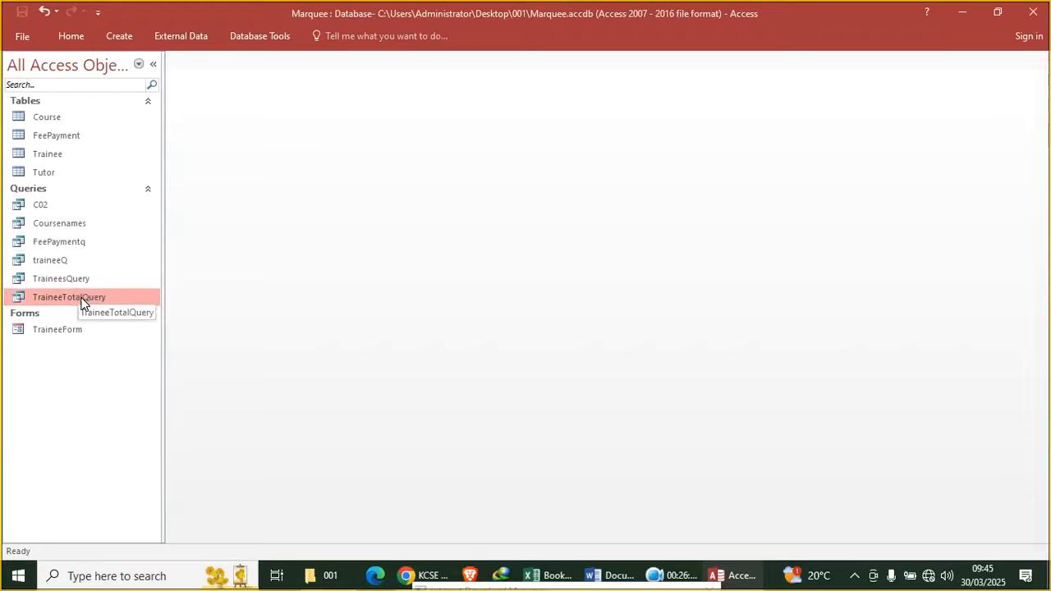
right_click(82, 300)
click(125, 326)
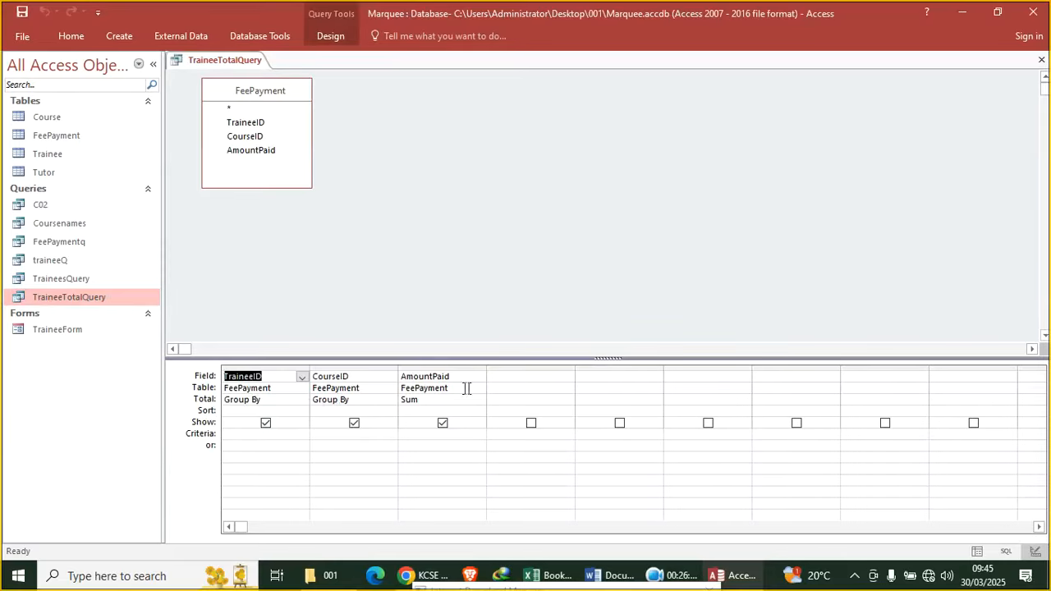
click(1041, 60)
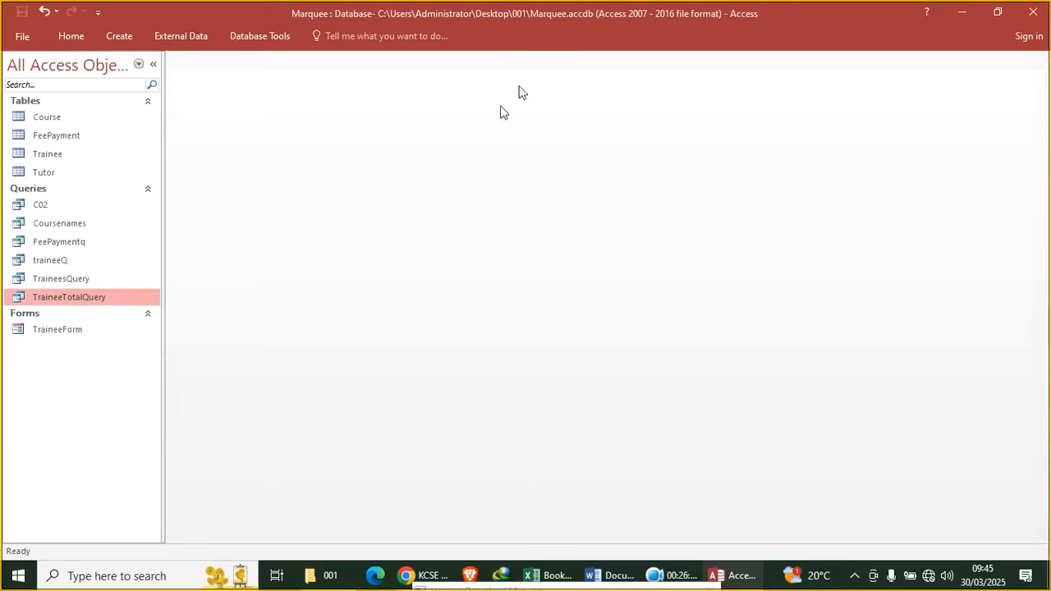
click(119, 36)
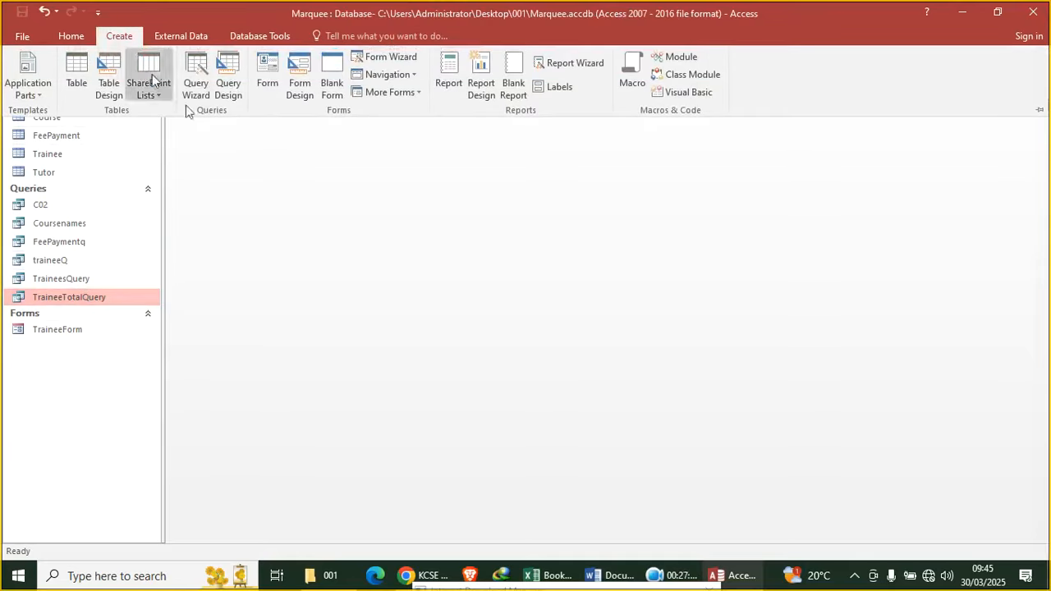
click(446, 78)
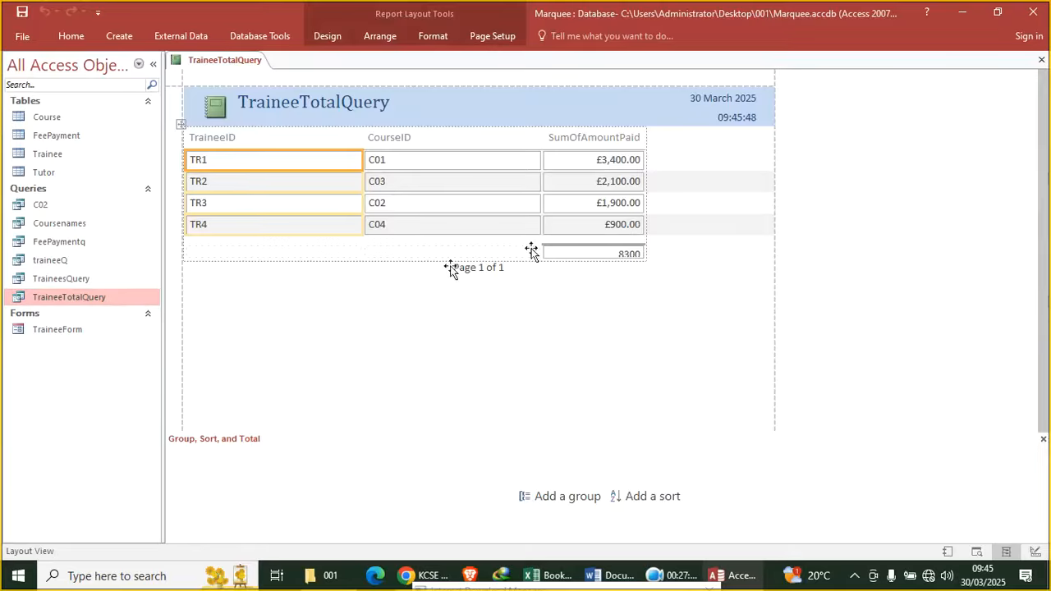
click(1042, 60)
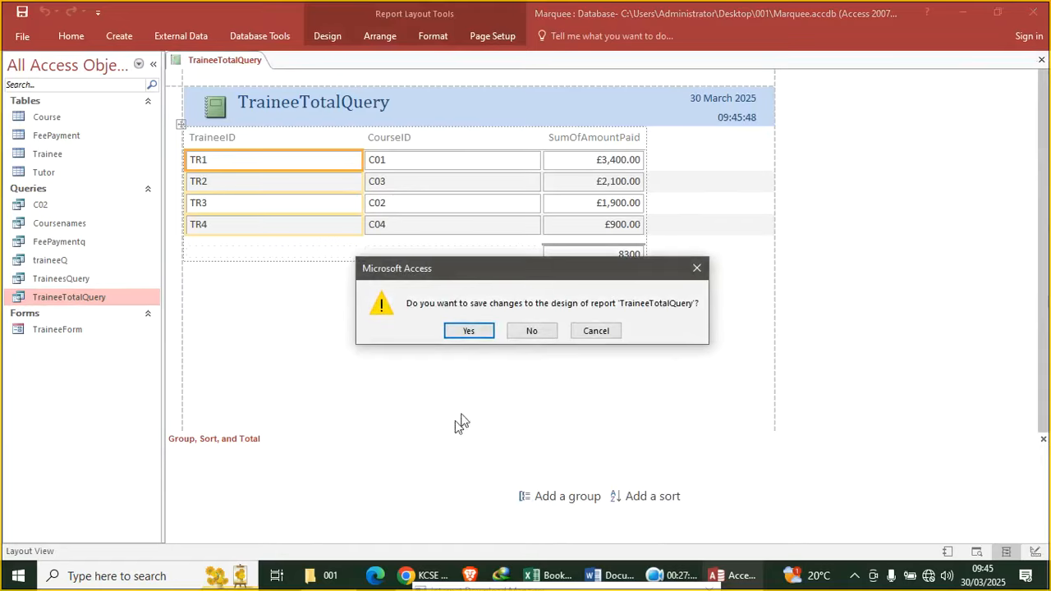
click(532, 330)
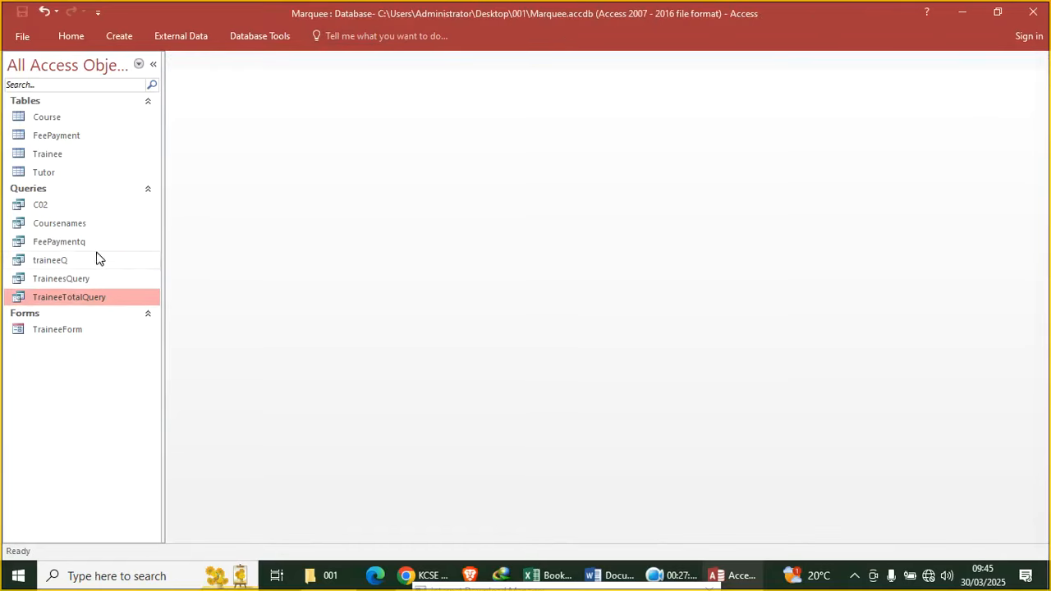
click(93, 240)
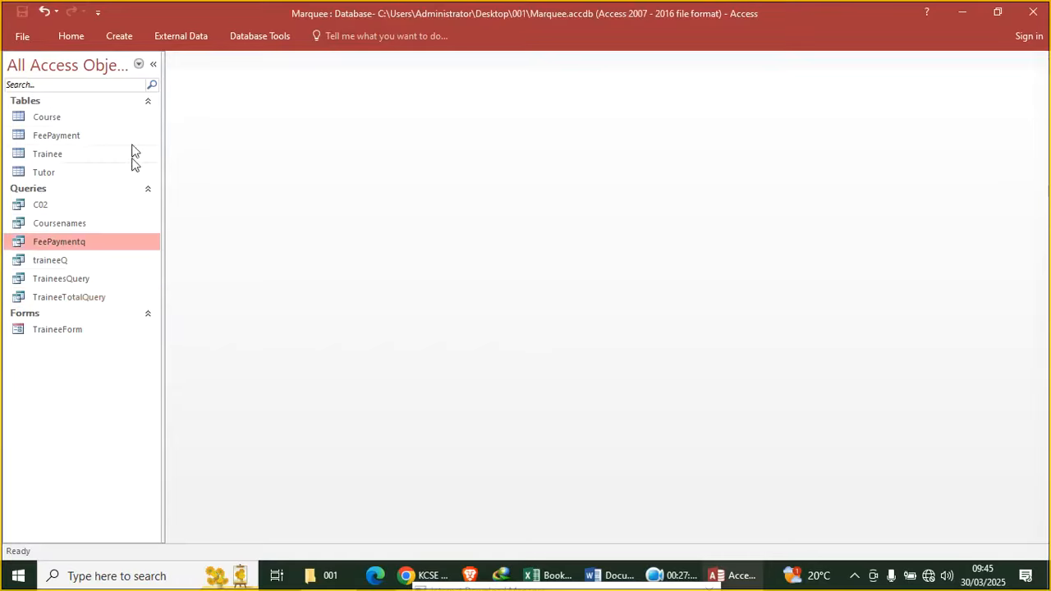
click(119, 36)
click(450, 81)
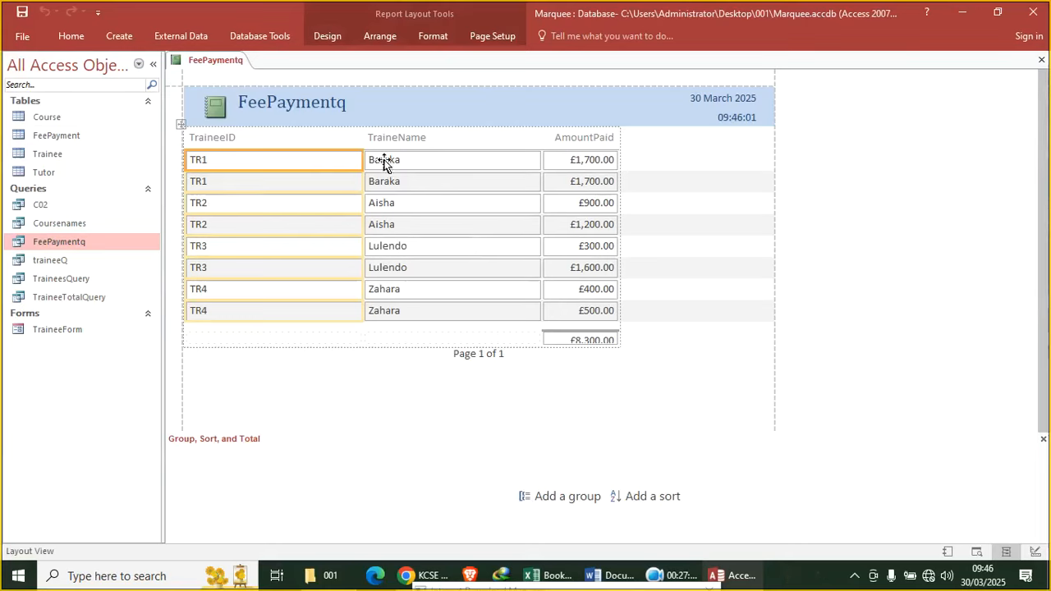
right_click(307, 374)
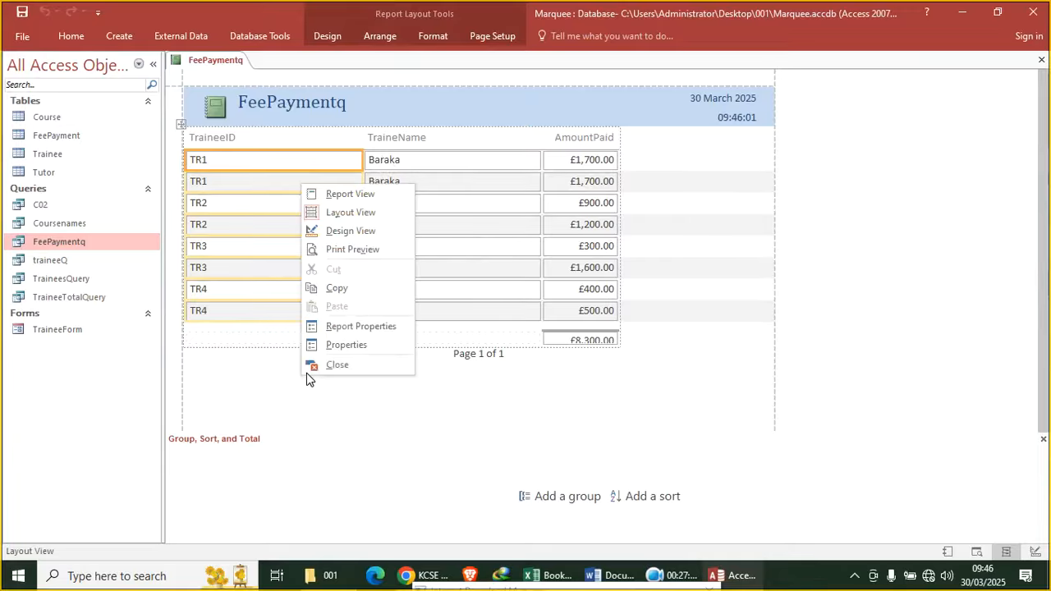
click(1041, 64)
click(534, 330)
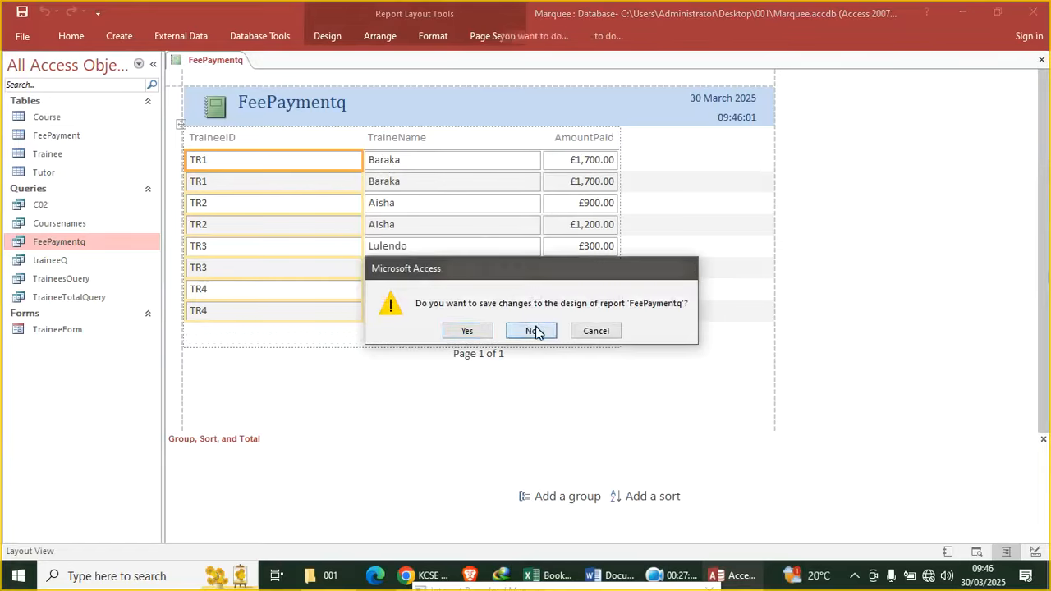
In FeePaymentq's design, add a totals row and set AmountPaid to Sum
right_click(96, 241)
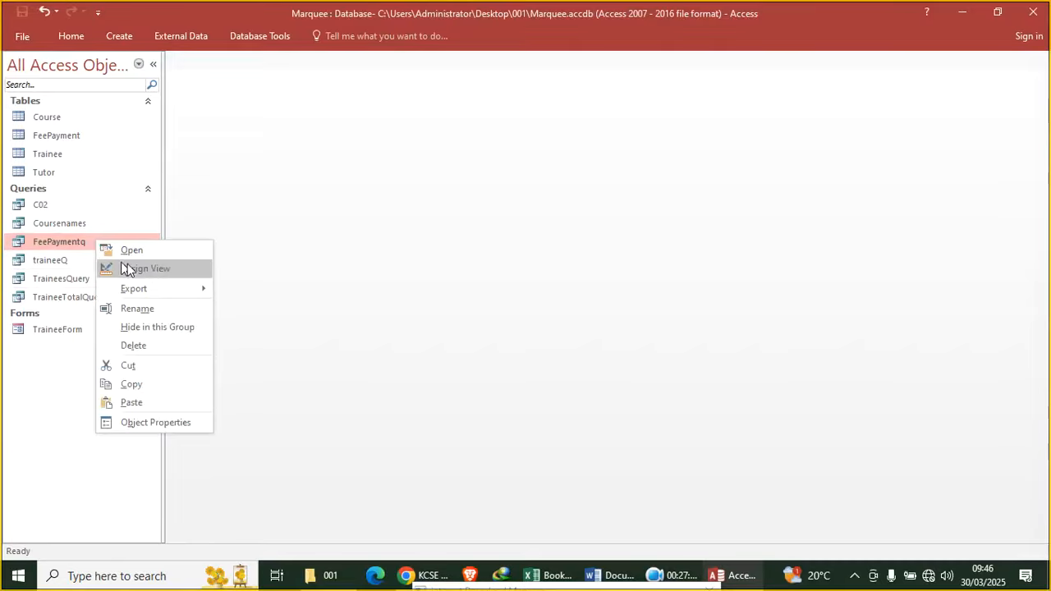
click(149, 271)
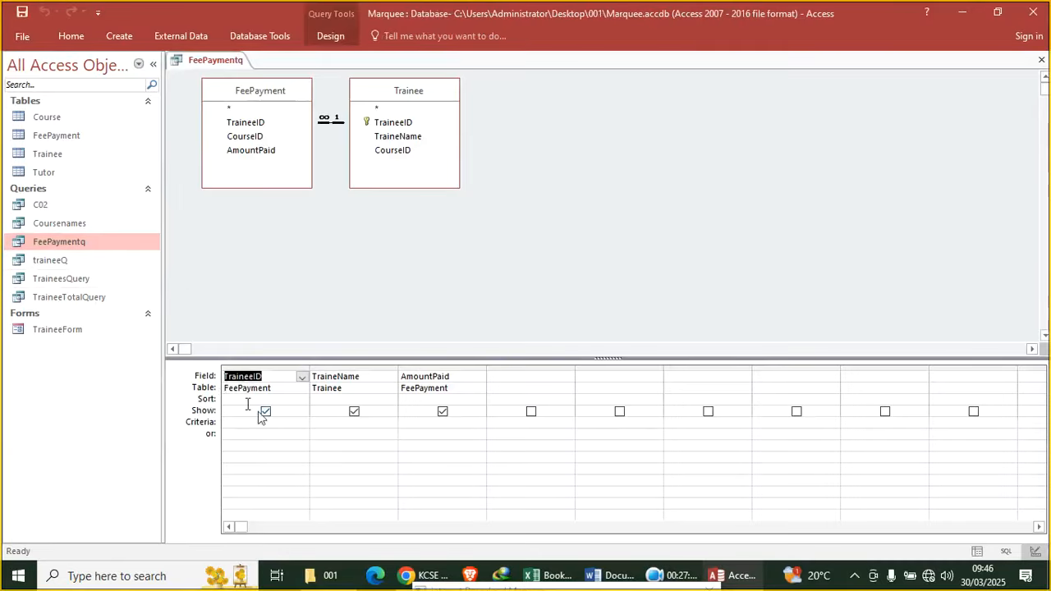
click(331, 36)
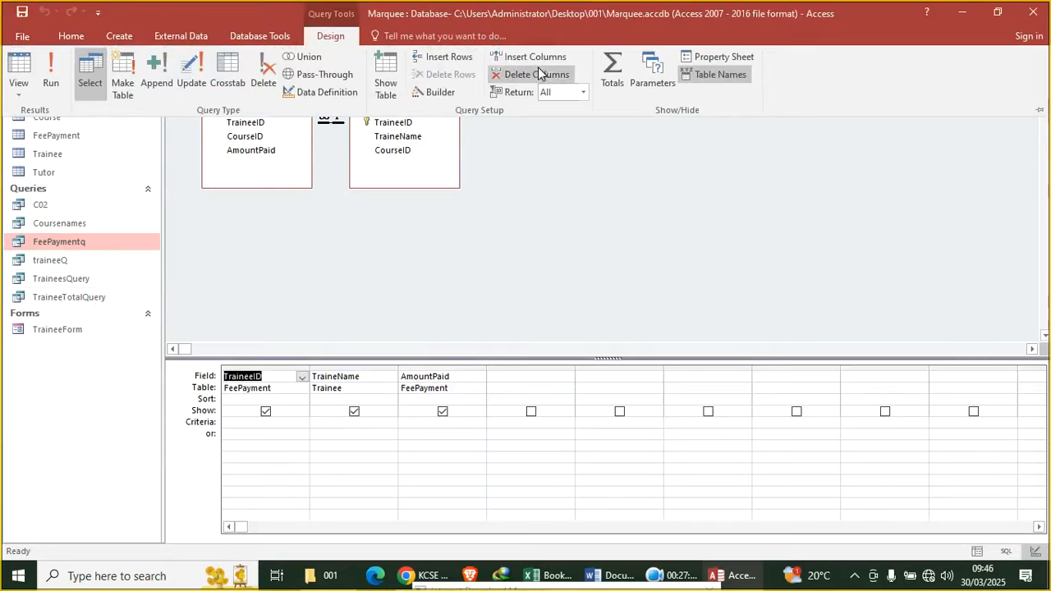
click(608, 77)
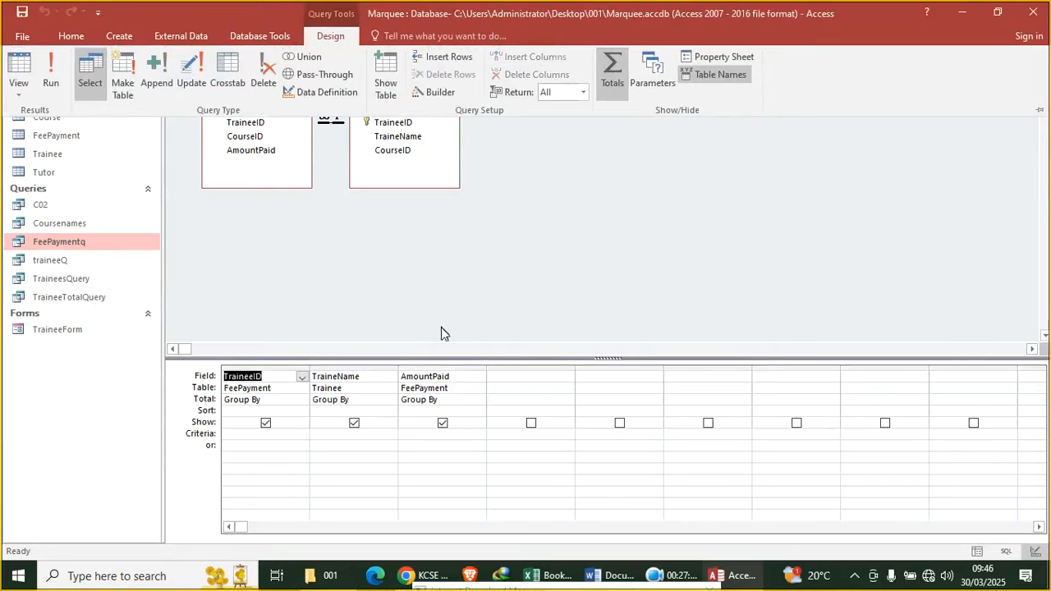
click(458, 402)
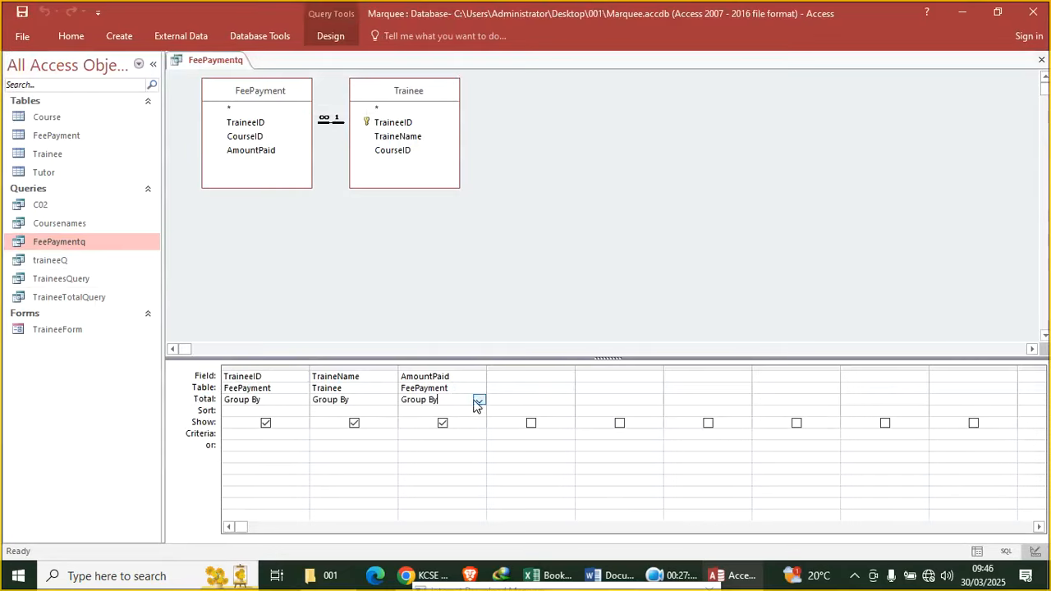
click(479, 399)
click(465, 424)
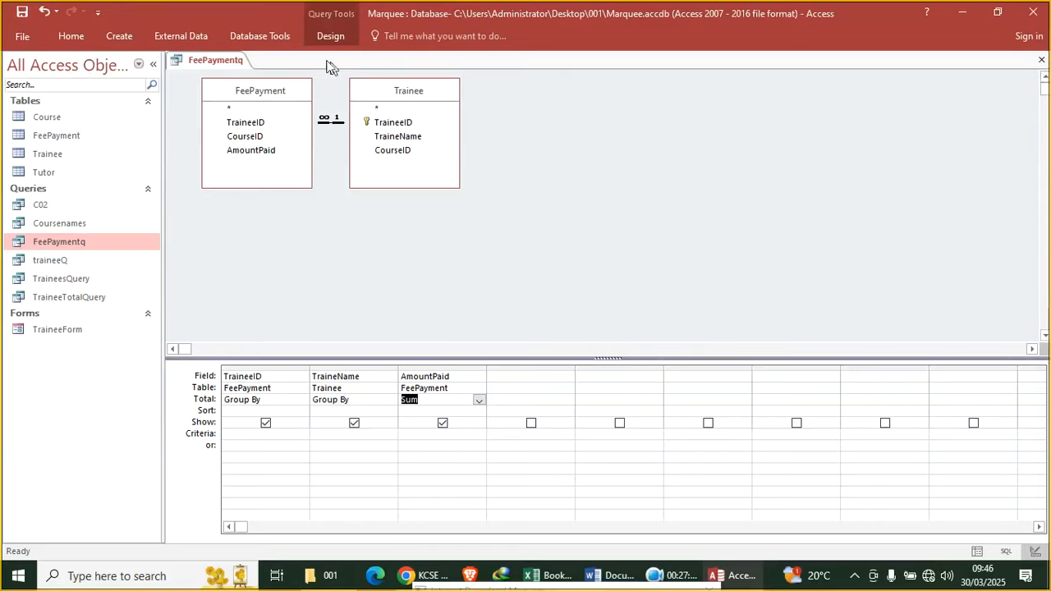
Run the query to view the per-trainee payment sums, then close it
click(71, 35)
click(20, 72)
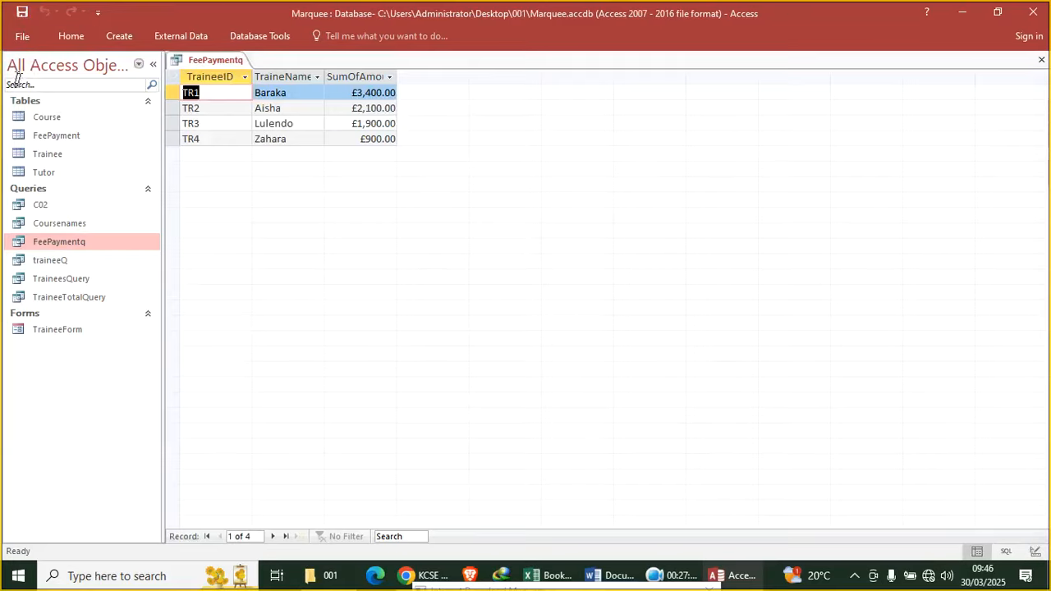
click(1041, 60)
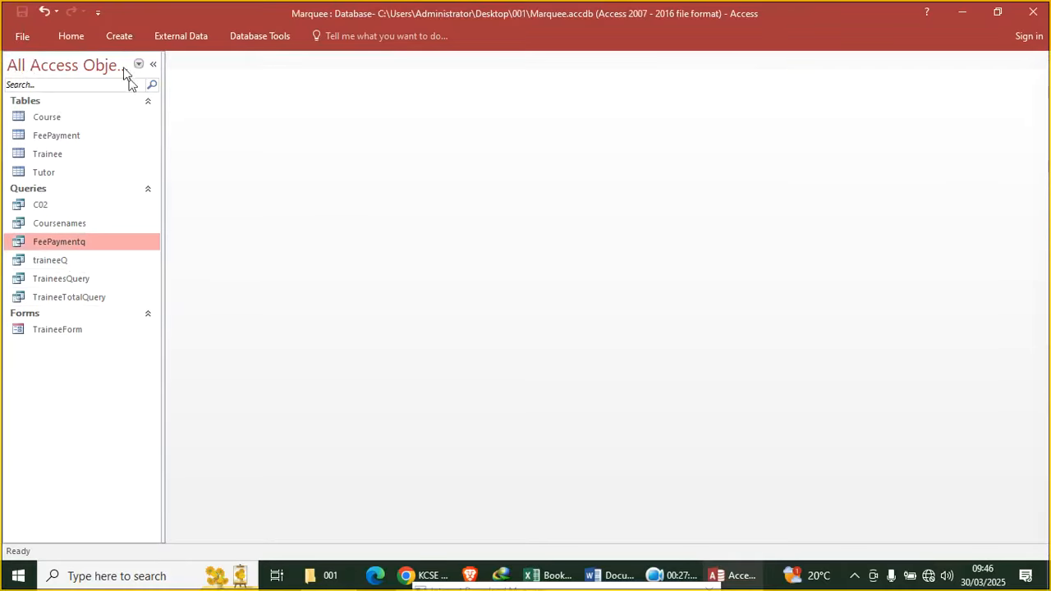
Create a report from FeePaymentq and switch it to Design View
click(119, 35)
click(449, 86)
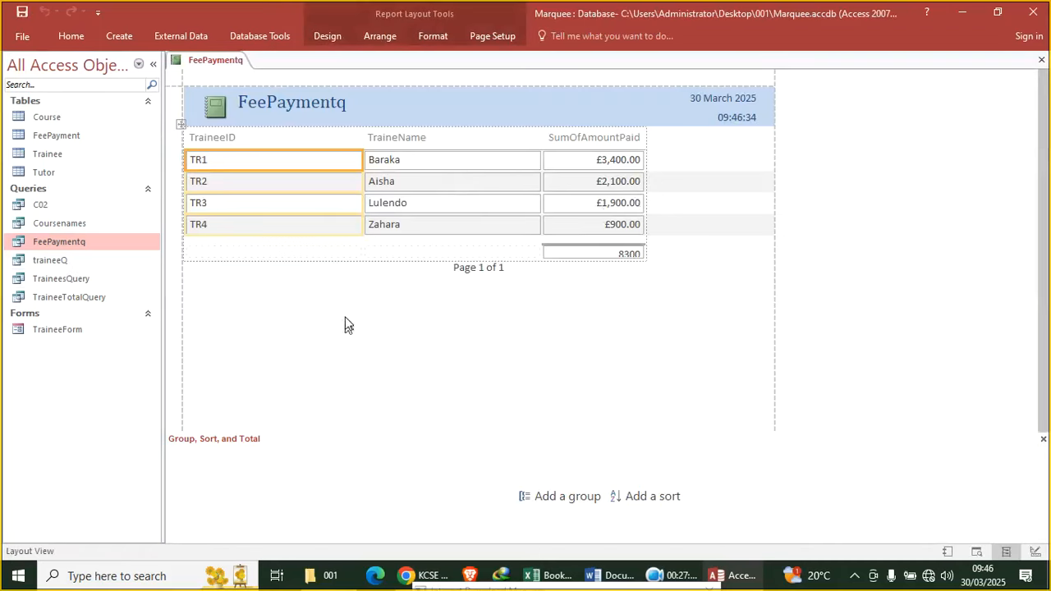
right_click(268, 281)
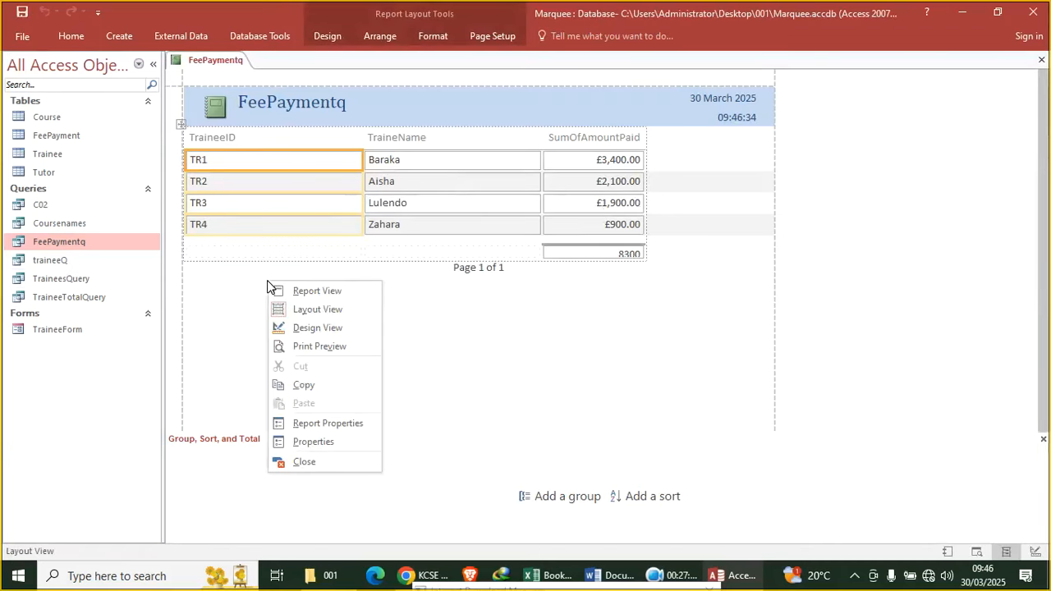
click(311, 329)
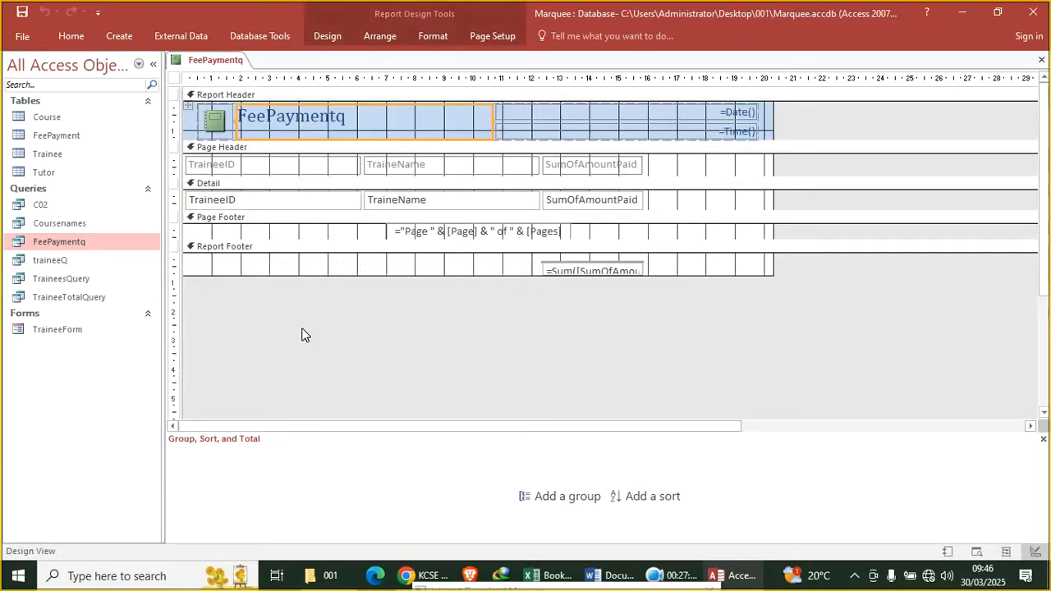
Enlarge the footer sum total box and select the heading, field and footer controls
click(593, 270)
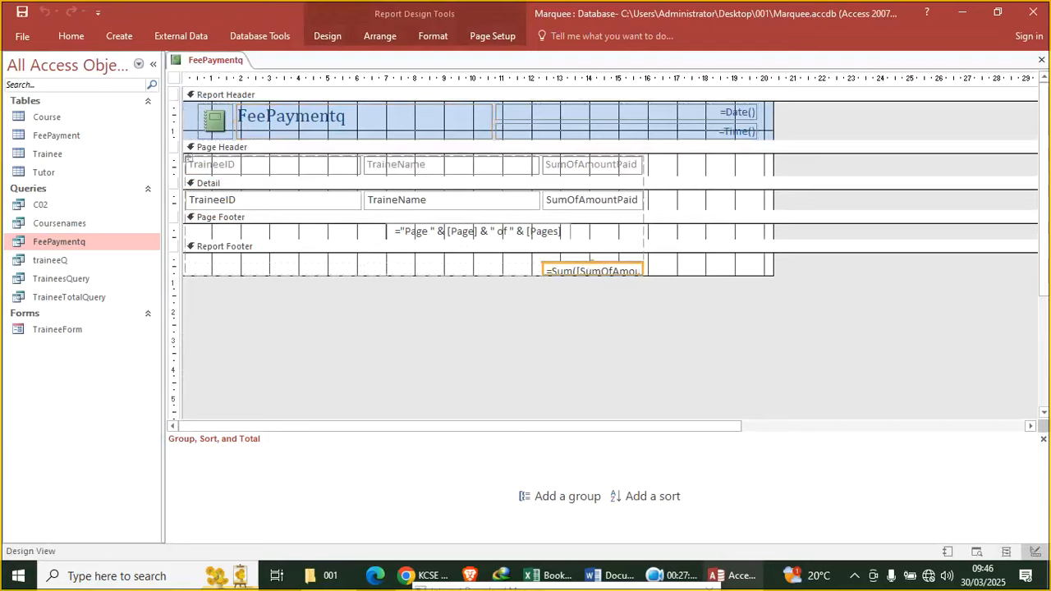
drag(591, 260, 588, 251)
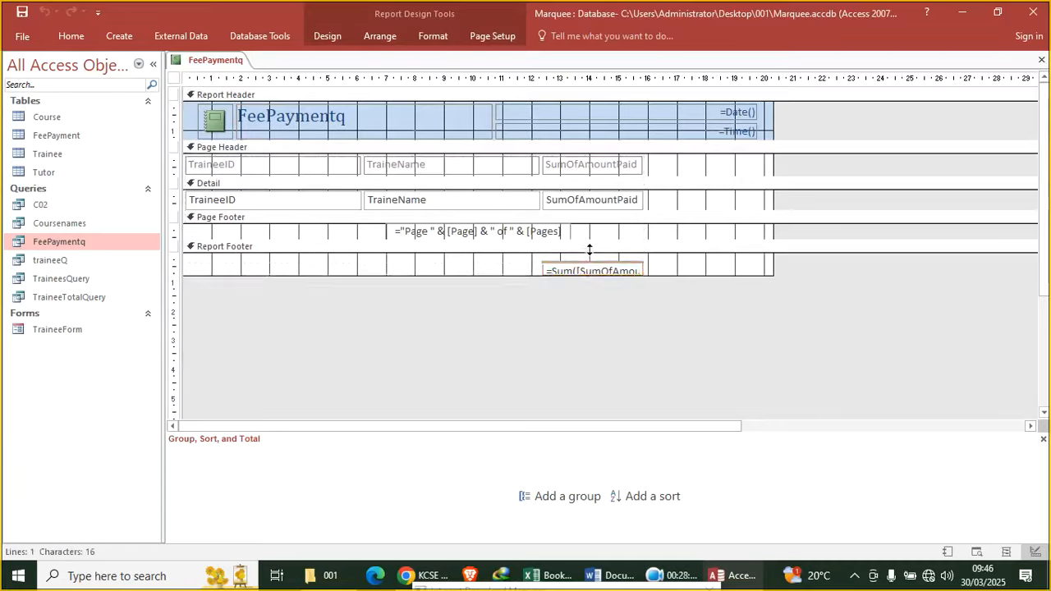
drag(664, 263, 179, 161)
Make the selected headings, field boxes and footer text bold and black, then deselect them
click(433, 35)
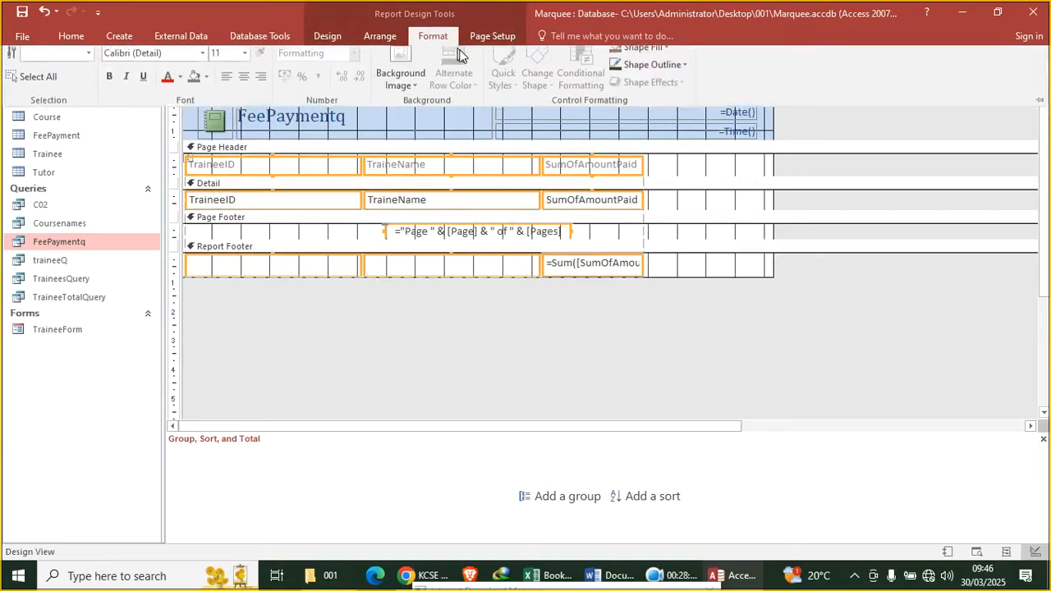
click(108, 86)
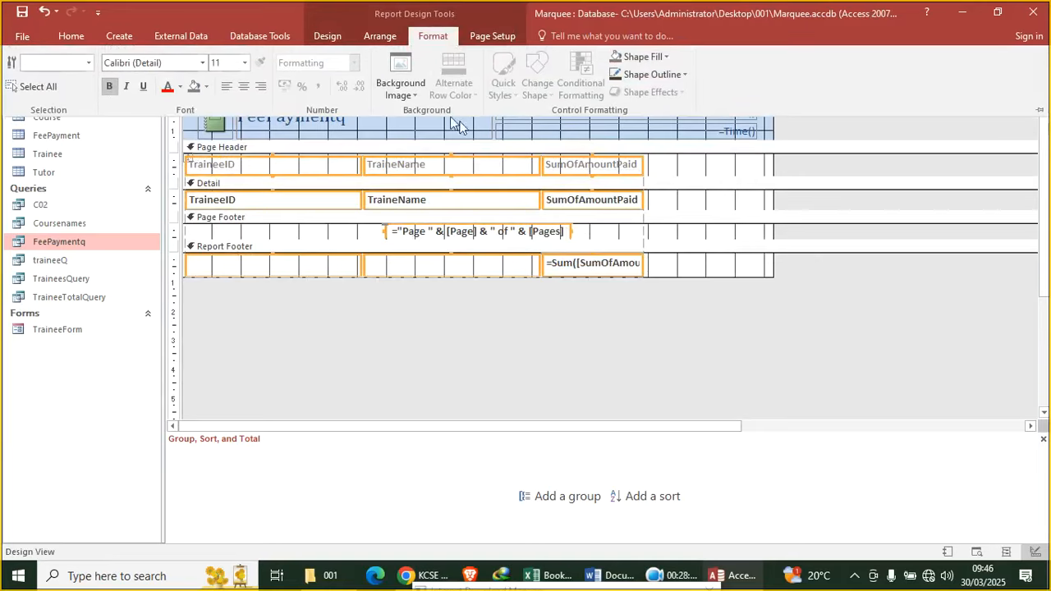
click(182, 87)
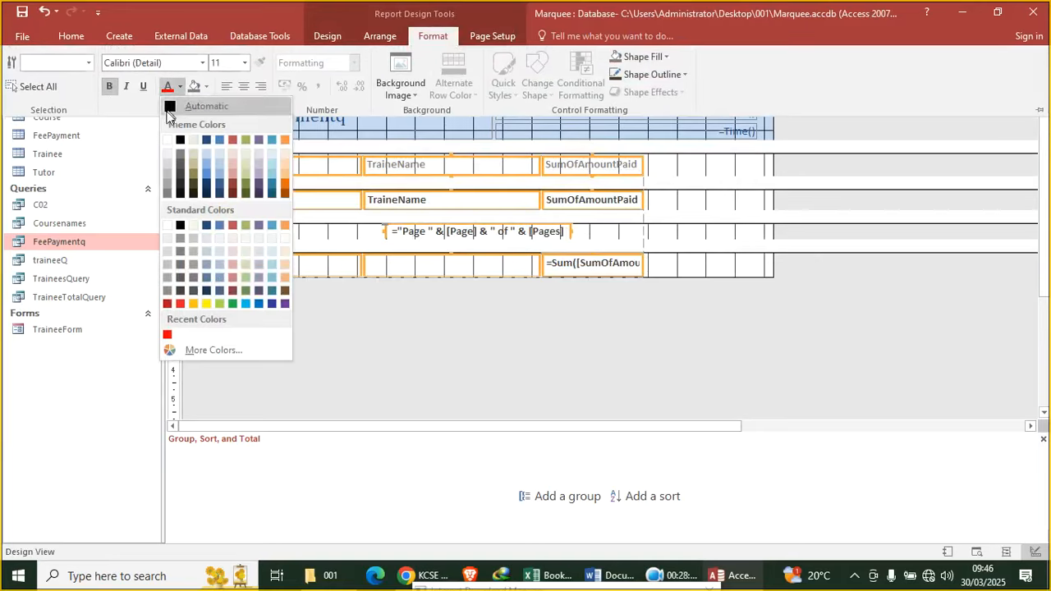
click(179, 141)
click(739, 239)
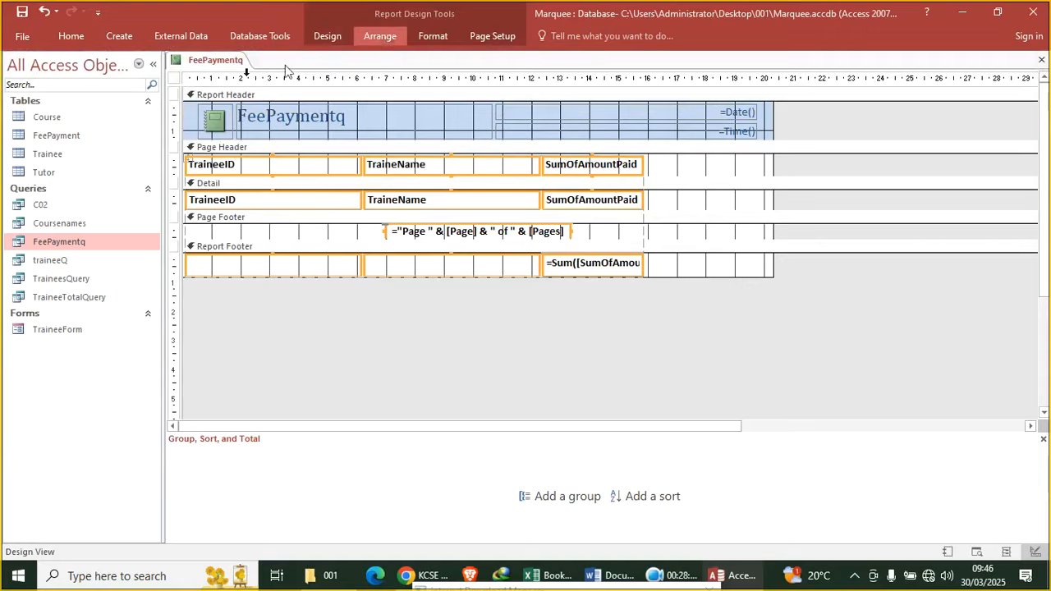
click(174, 79)
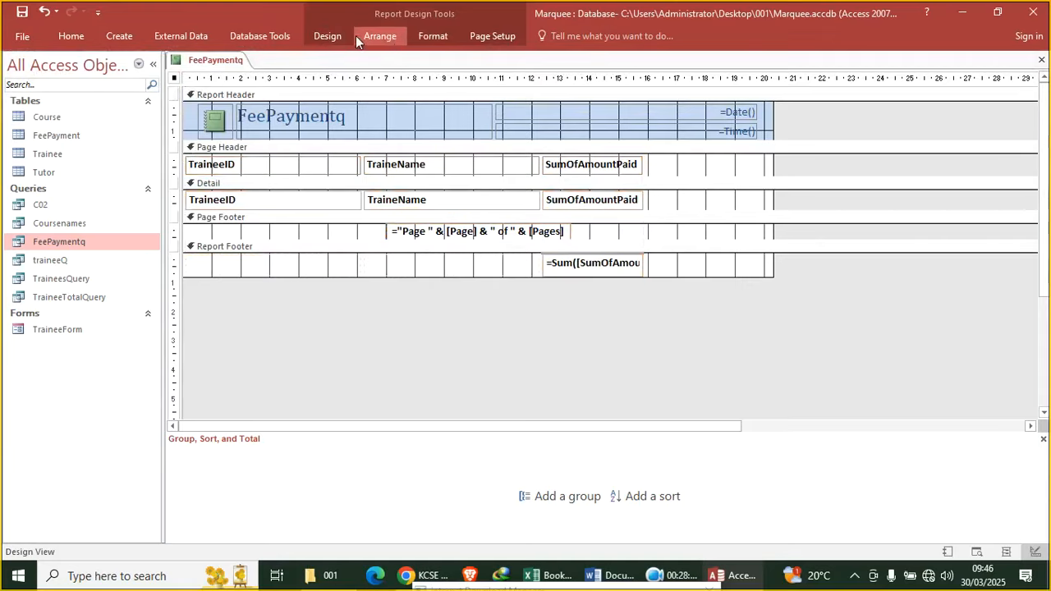
click(327, 36)
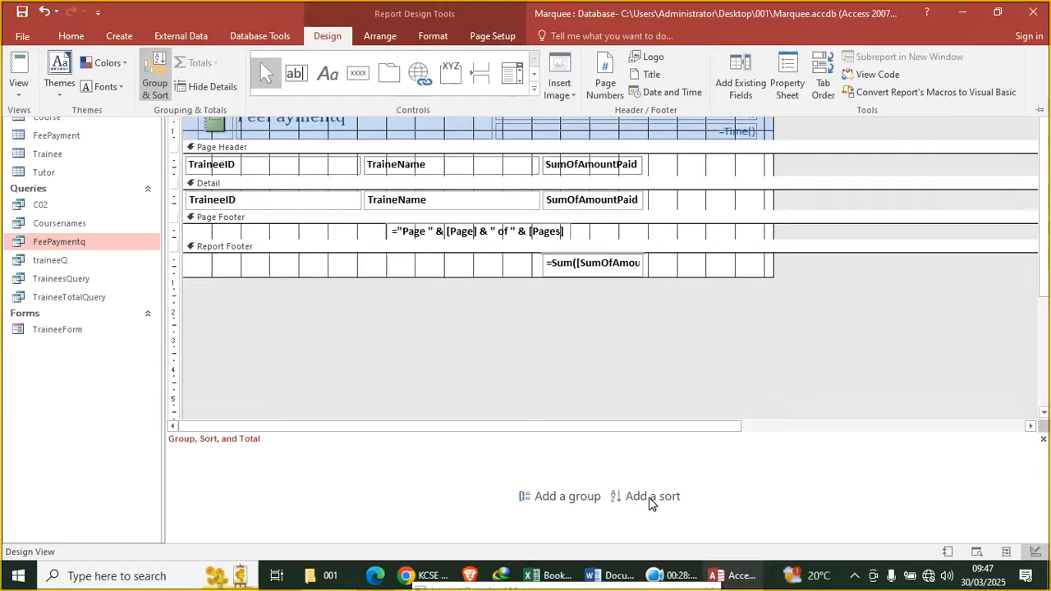
Add a SumOfAmountPaid group to the report and collapse its empty header section
click(231, 446)
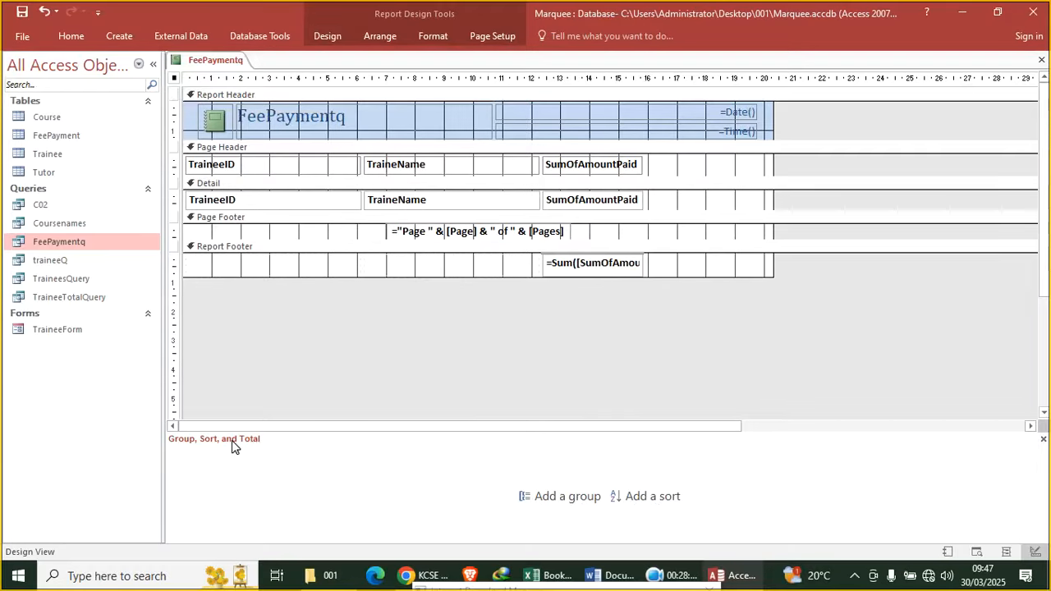
click(565, 496)
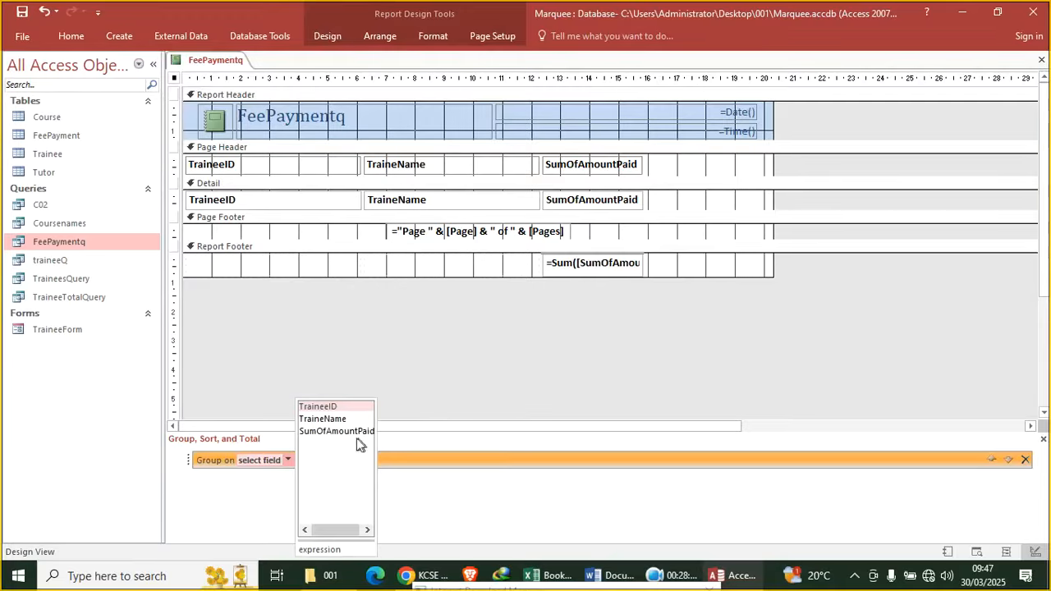
click(337, 432)
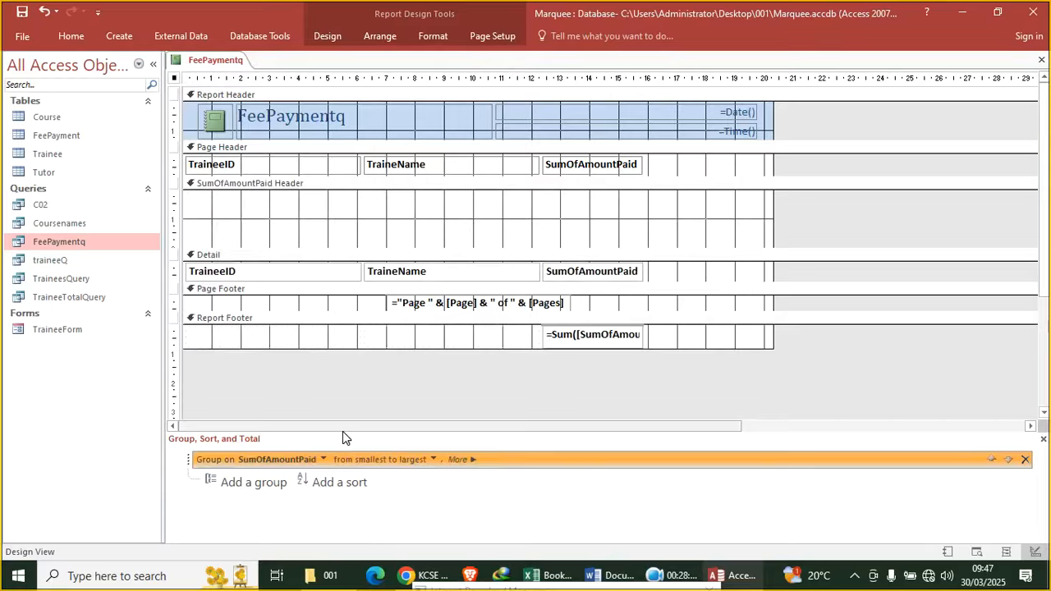
click(304, 237)
click(305, 230)
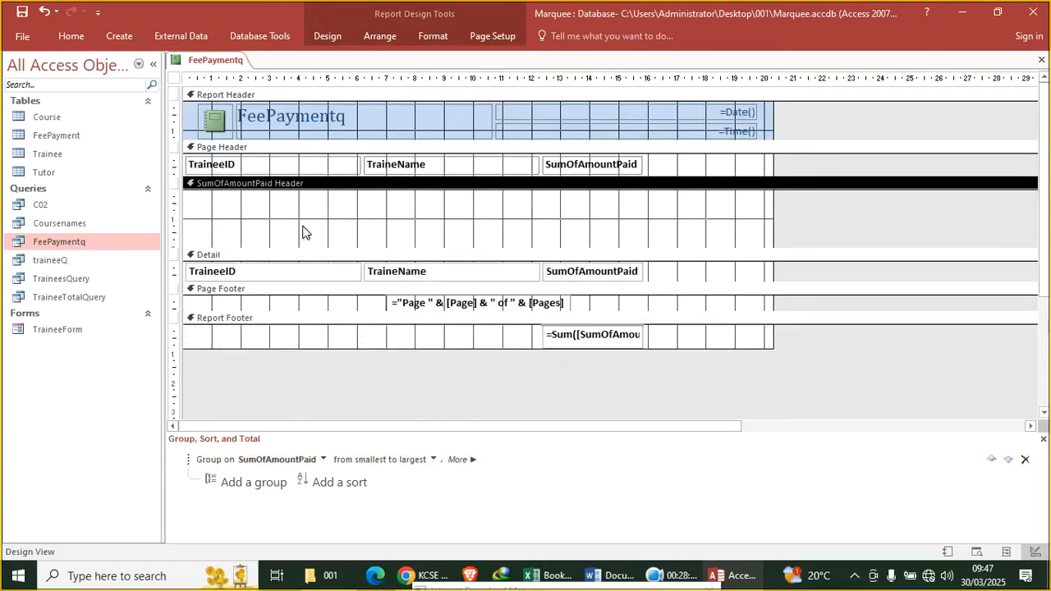
click(294, 250)
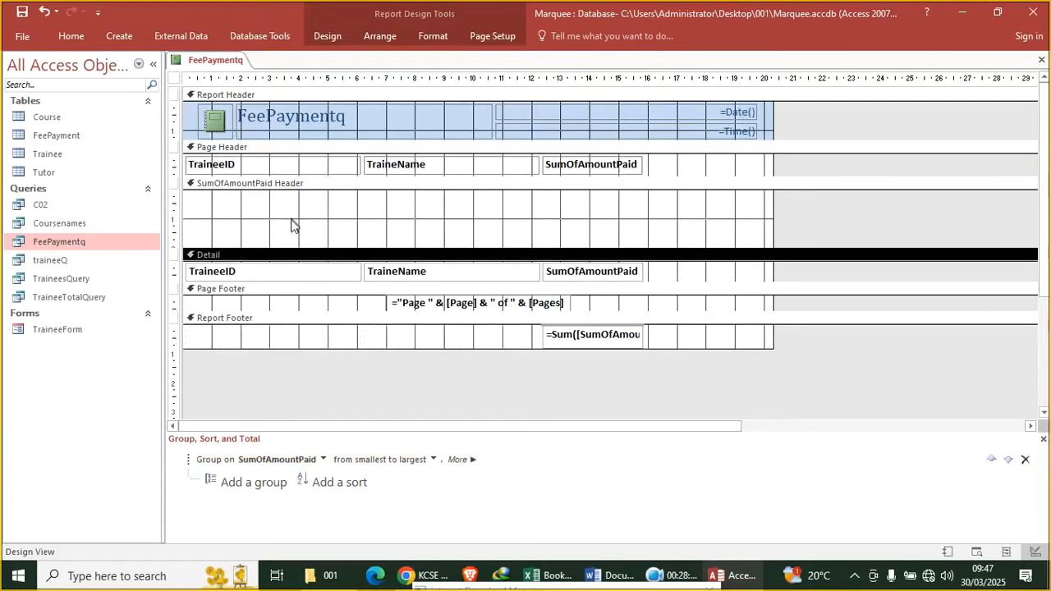
drag(287, 250, 304, 174)
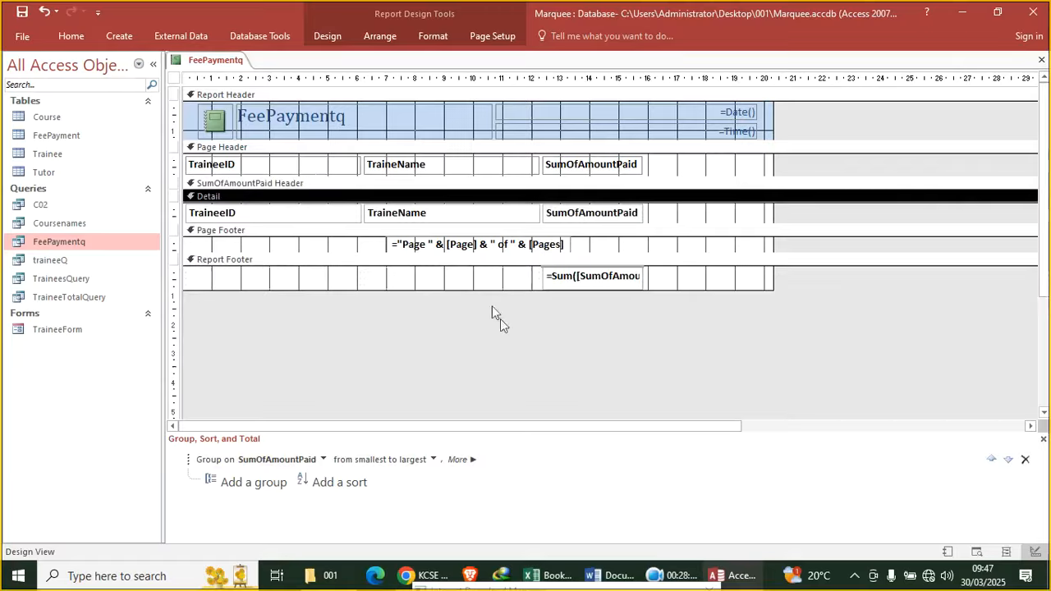
Sort the SumOfAmountPaid group from largest to smallest and save the report
click(434, 460)
click(390, 488)
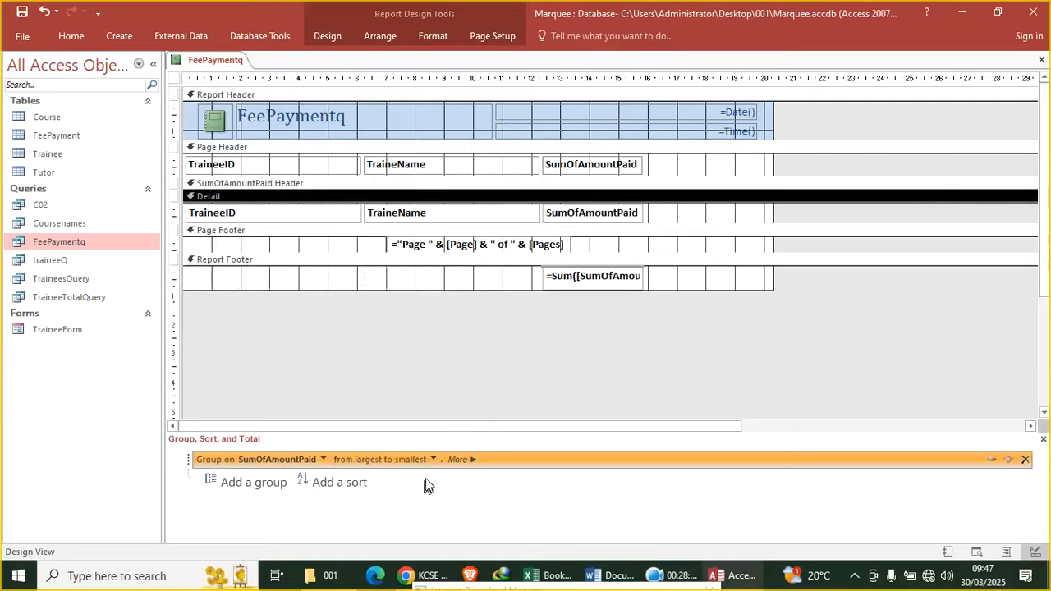
click(22, 12)
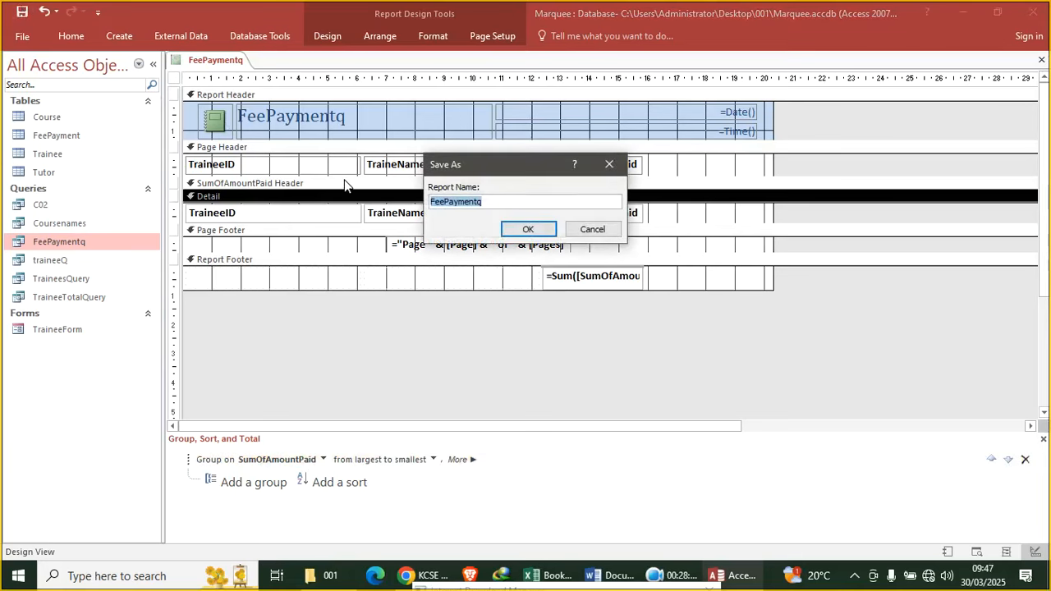
Save the report as FeePayment and open it to view trainees TR1–TR4 totalling 8300
key(Right)
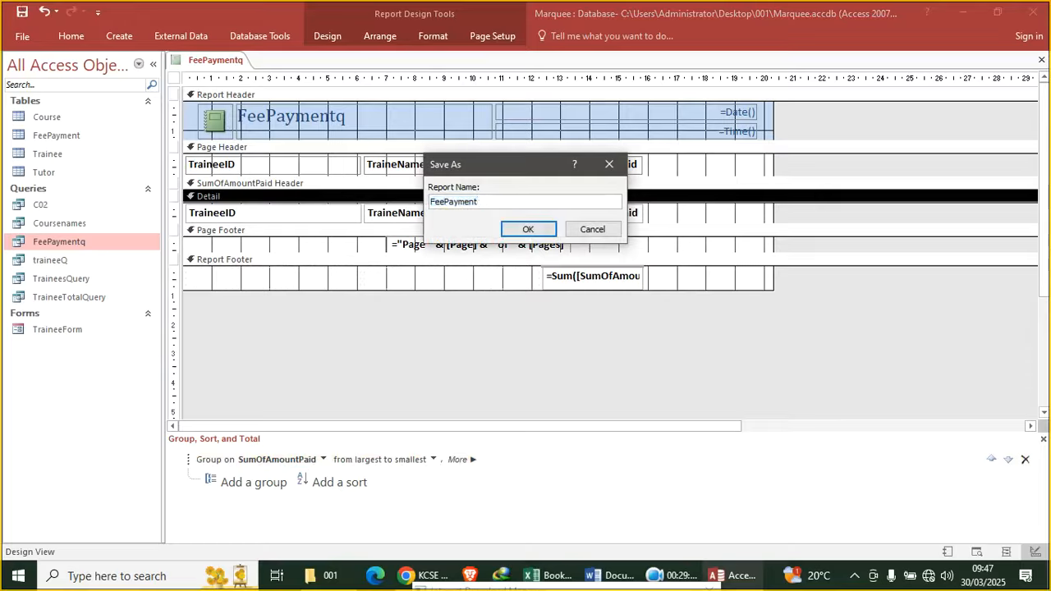
key(Return)
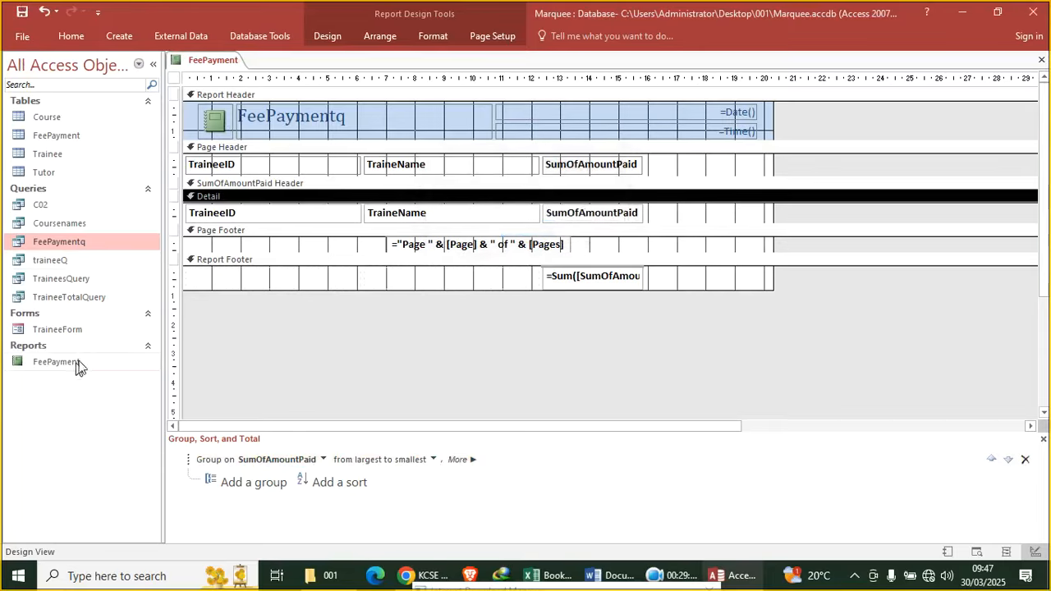
double_click(76, 363)
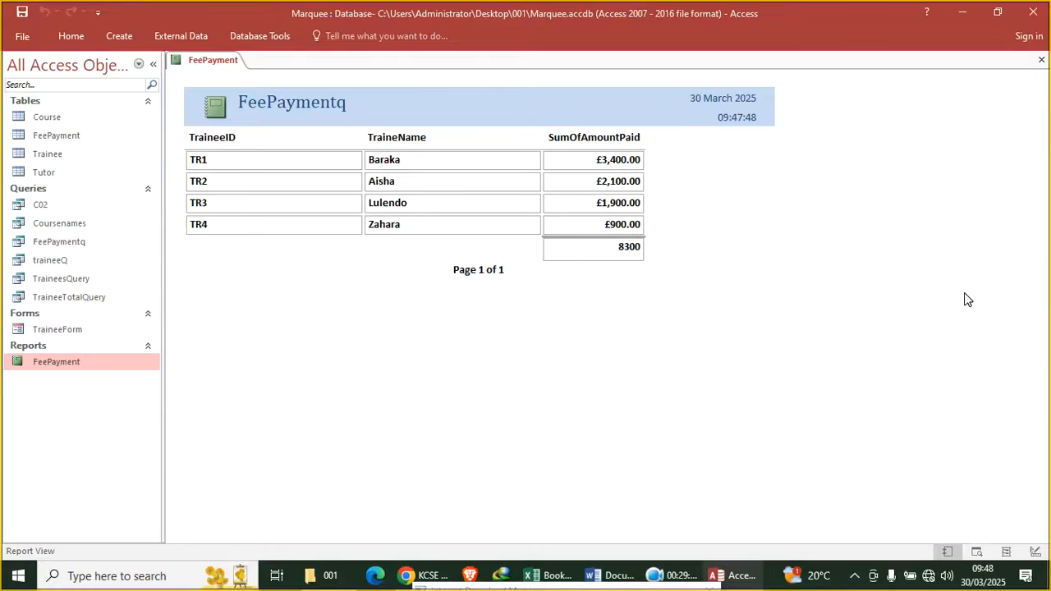
click(410, 575)
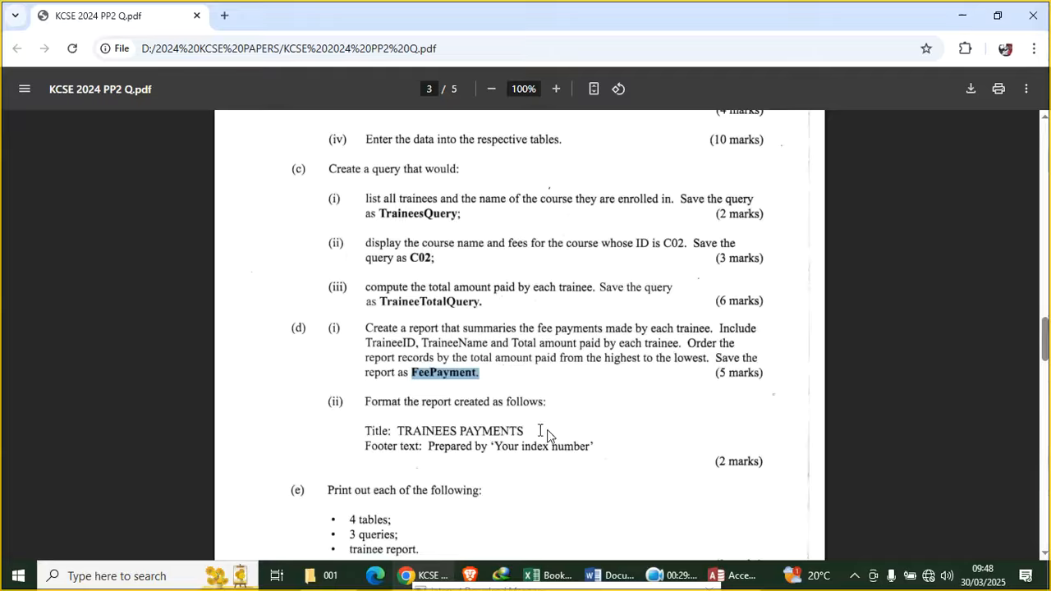
Select the required title 'TRAINEES PAYMENTS' in the exam PDF
drag(524, 431, 408, 429)
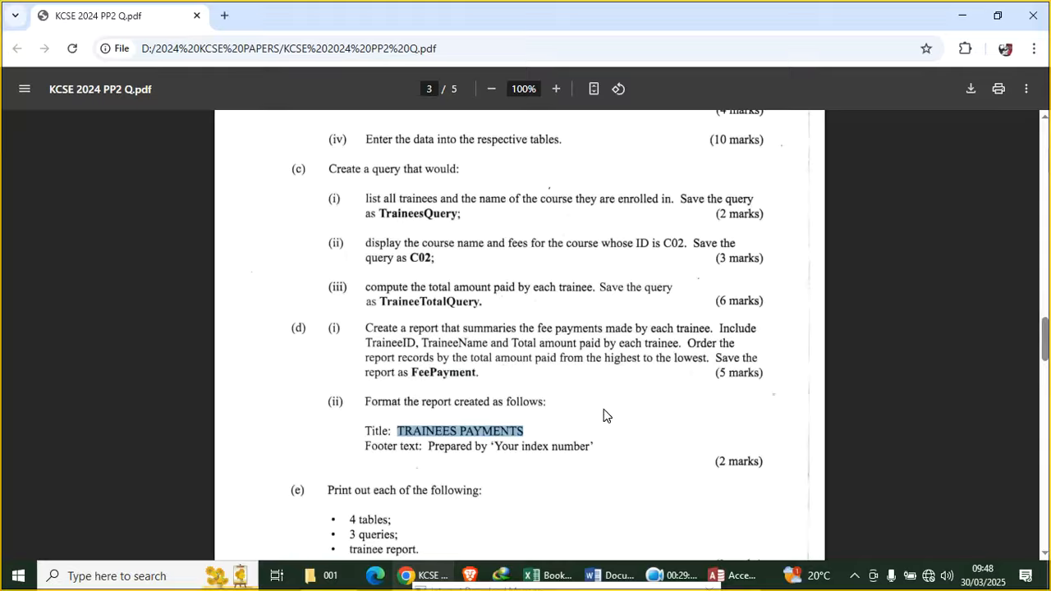
Open FeePayment in Design View and replace its FeePaymentq title with TRAINEES PAYMENTS
click(730, 575)
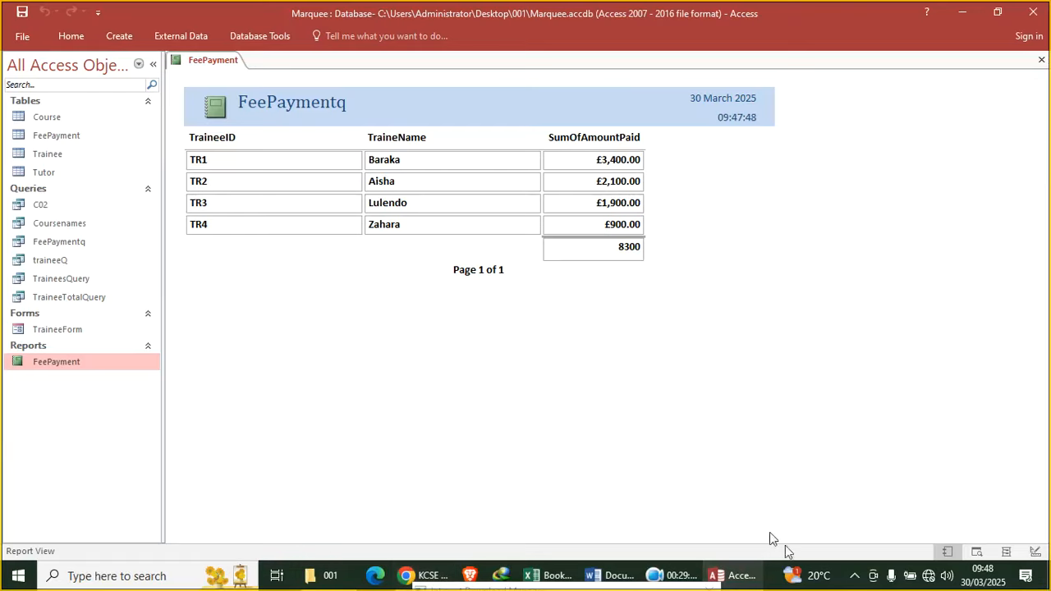
right_click(259, 280)
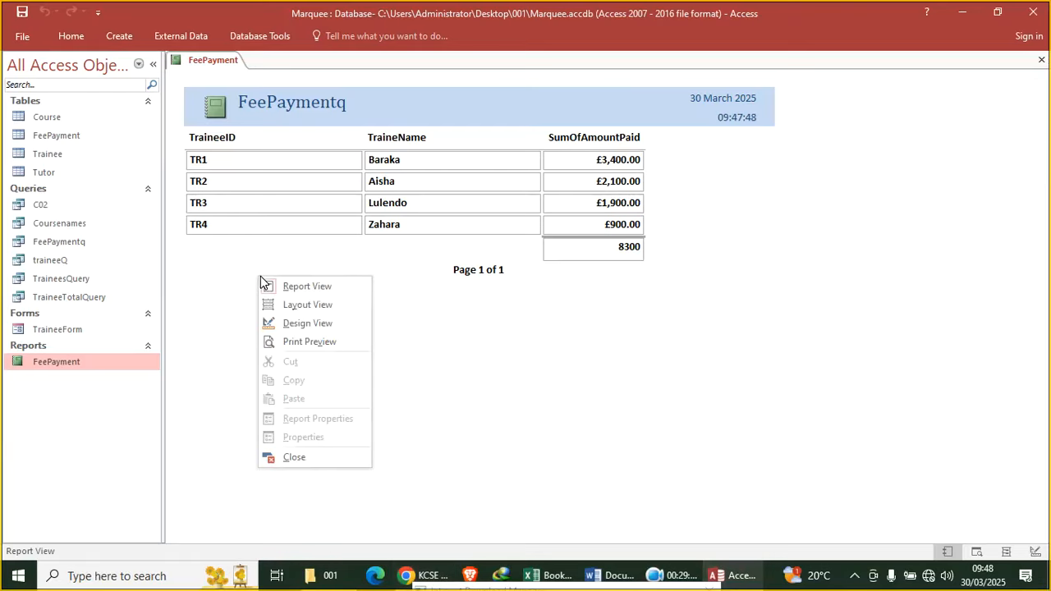
click(310, 326)
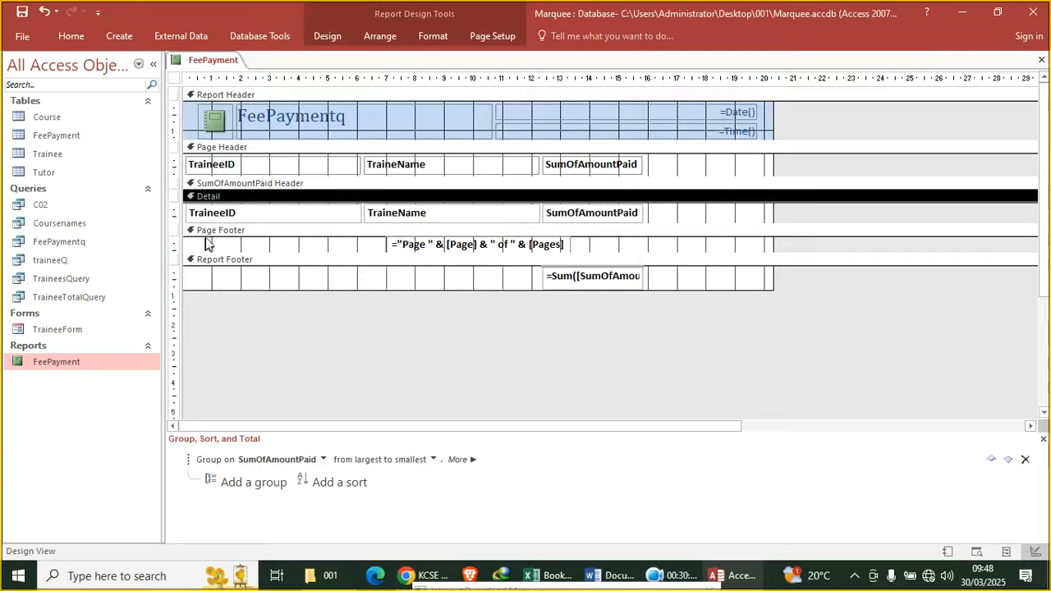
click(258, 115)
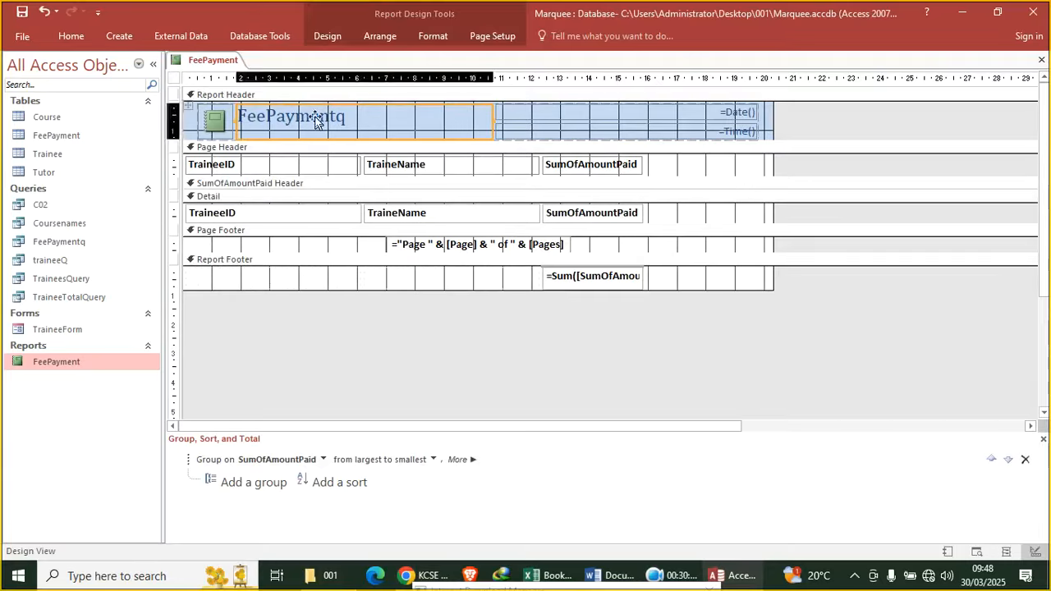
click(364, 124)
drag(364, 124, 206, 118)
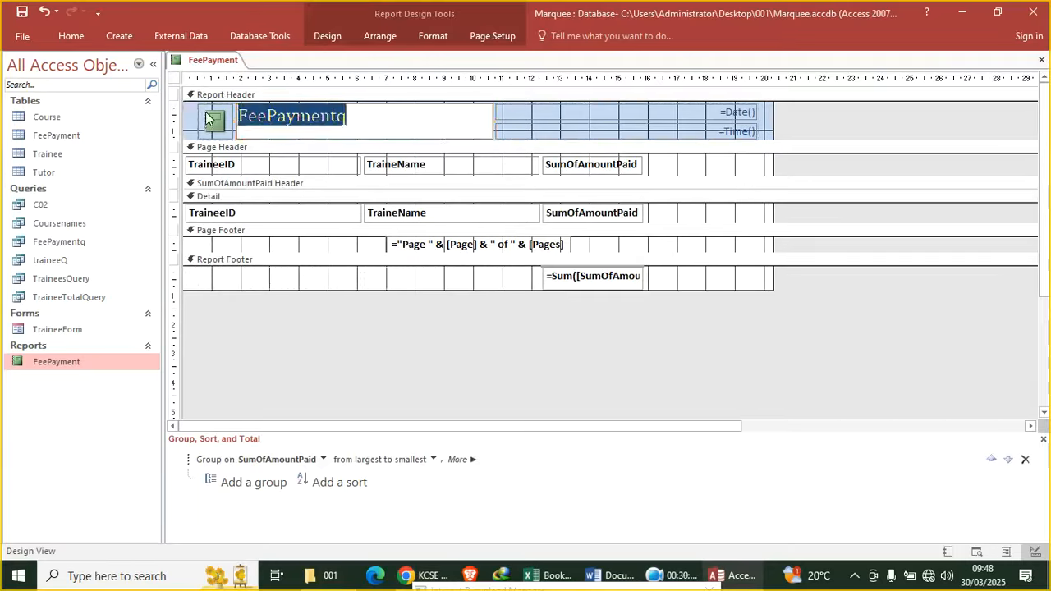
text(TRAINEES PAYMENTS)
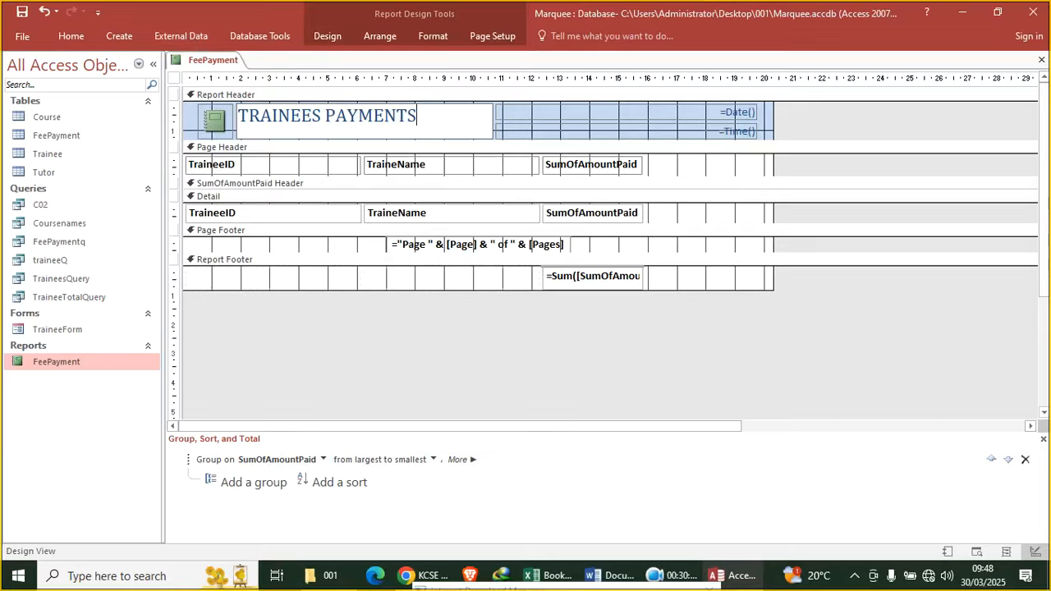
click(293, 250)
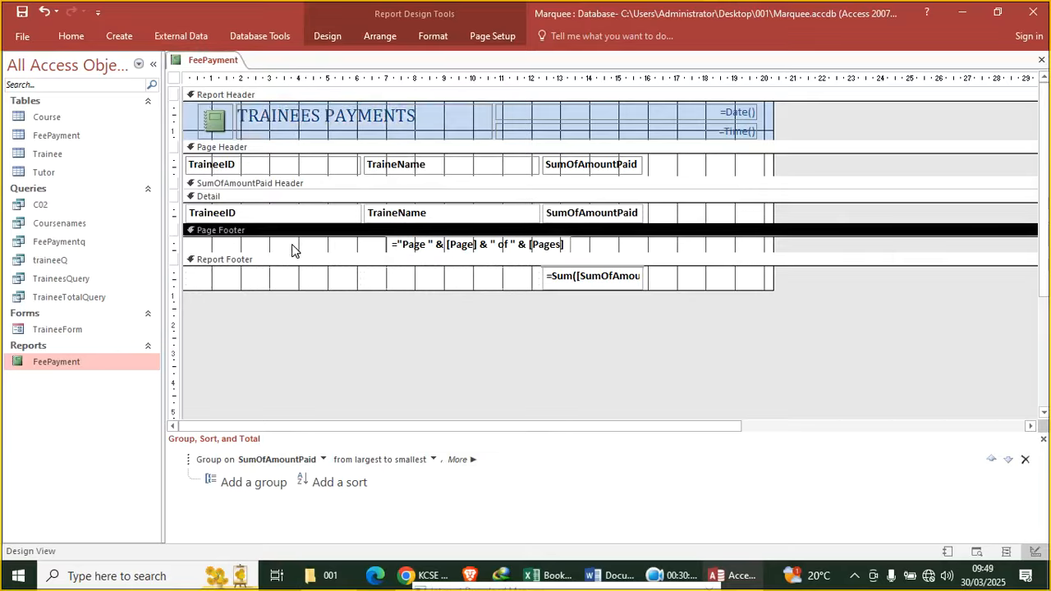
Add a label with the candidate's index number to the FeePayment report's Page Footer
click(329, 39)
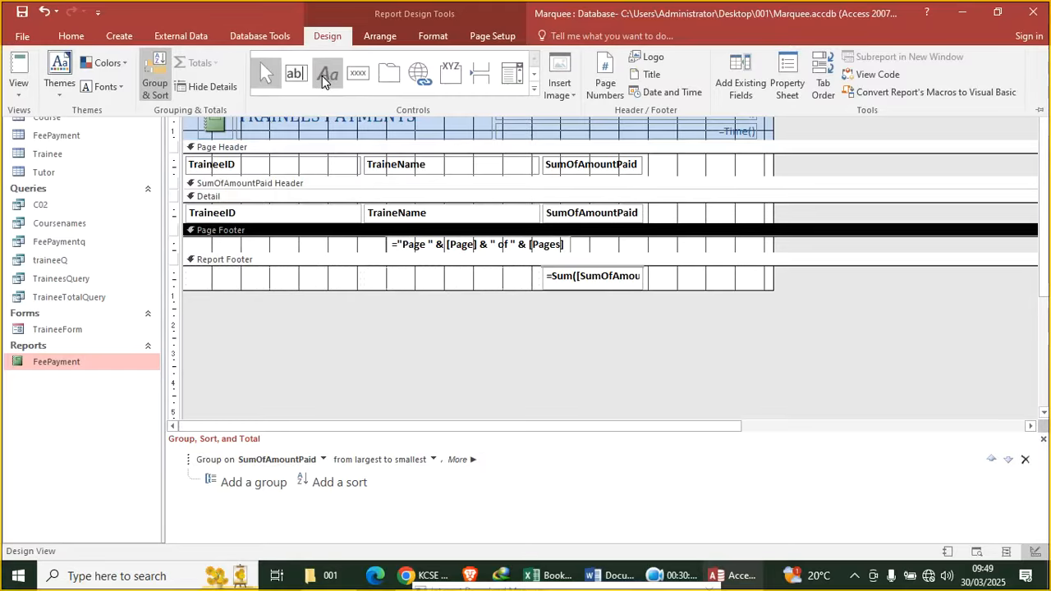
click(322, 75)
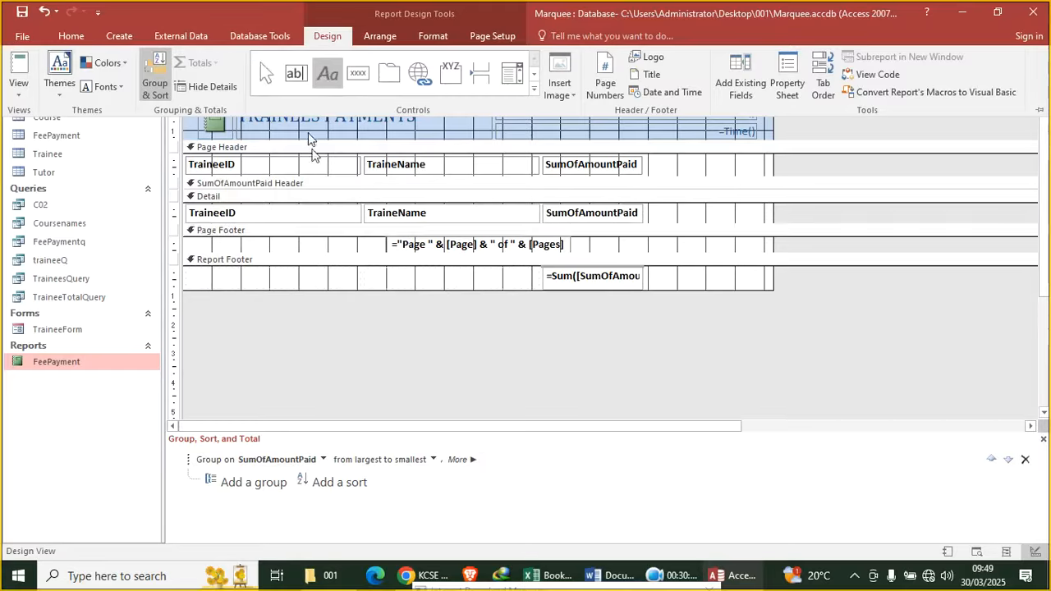
click(244, 237)
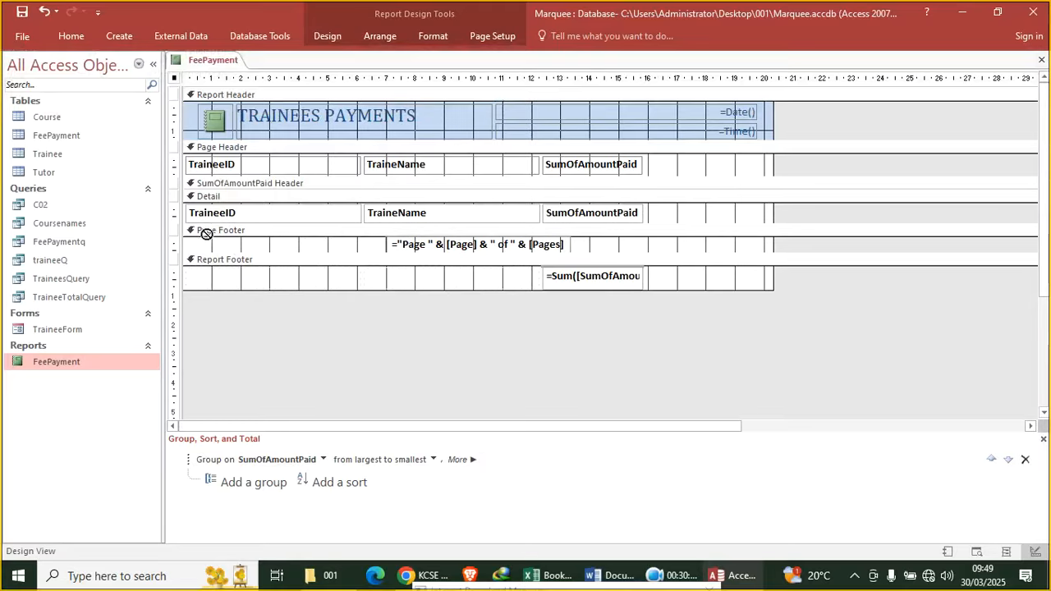
drag(244, 252, 369, 253)
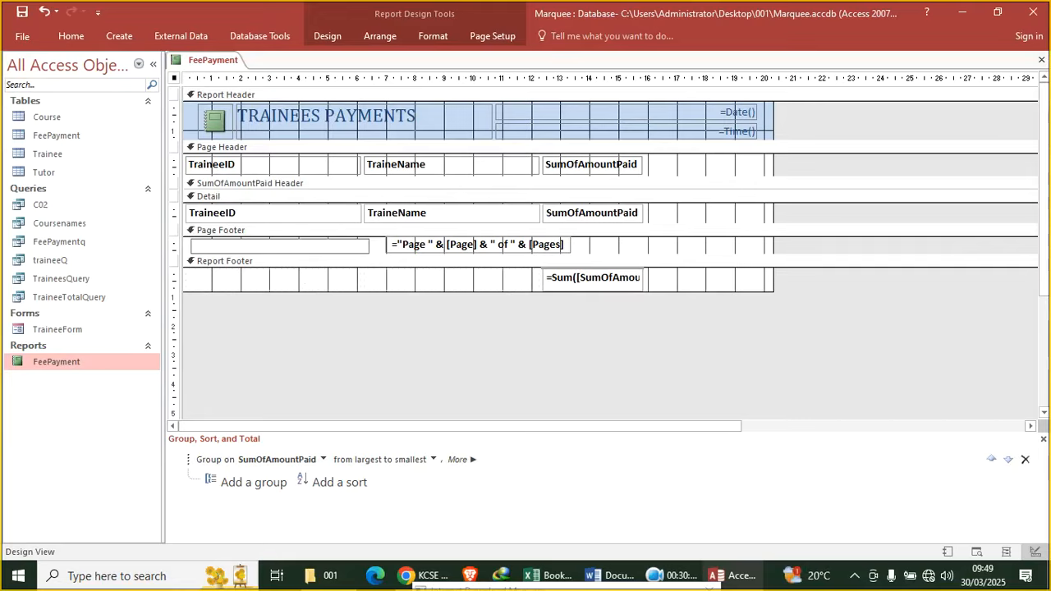
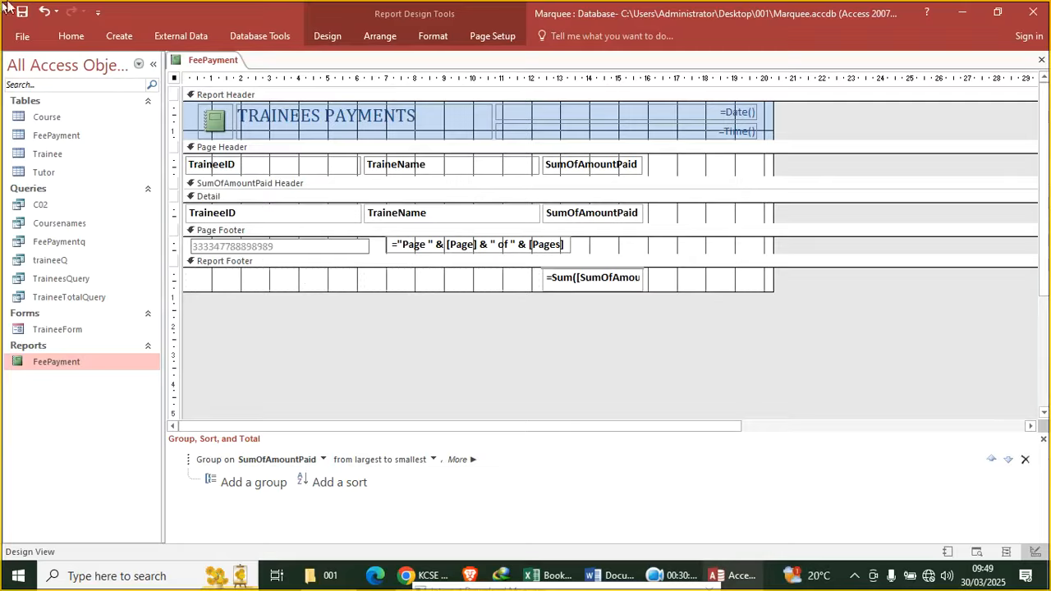
click(410, 359)
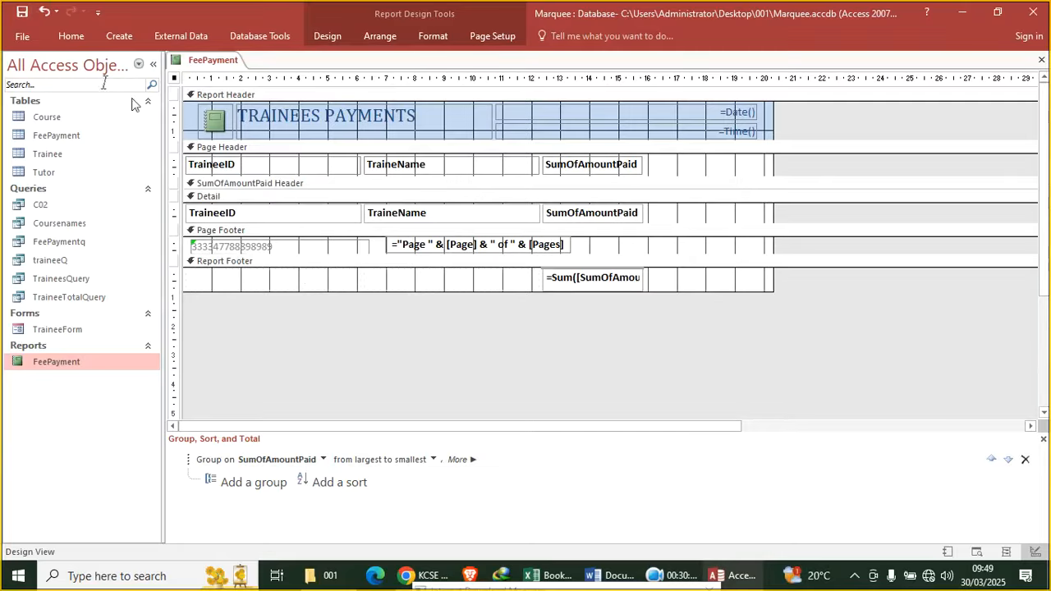
Save the report design and view it in Report View
click(22, 11)
click(71, 36)
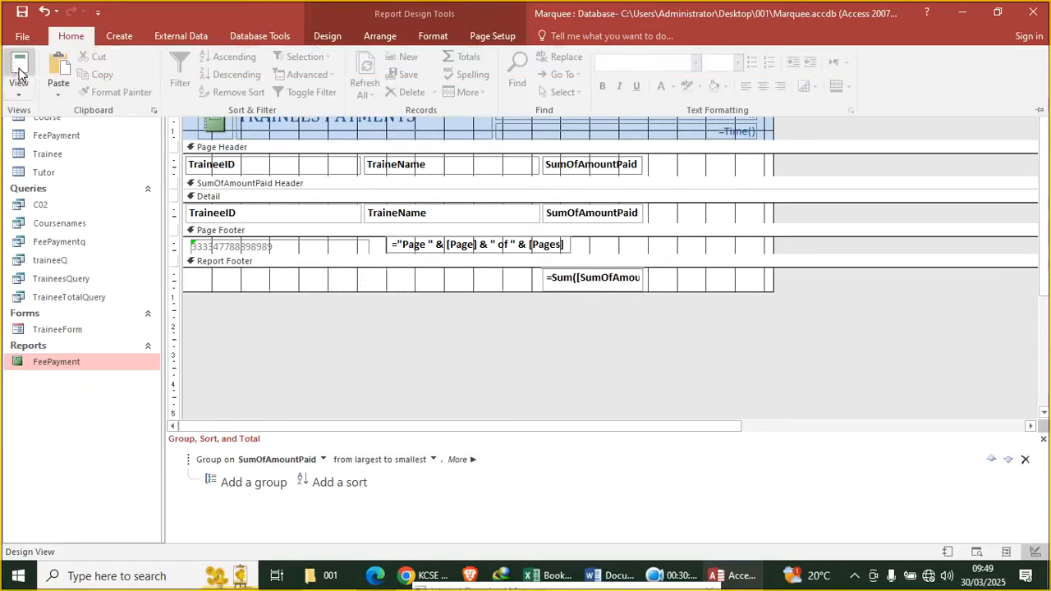
click(19, 70)
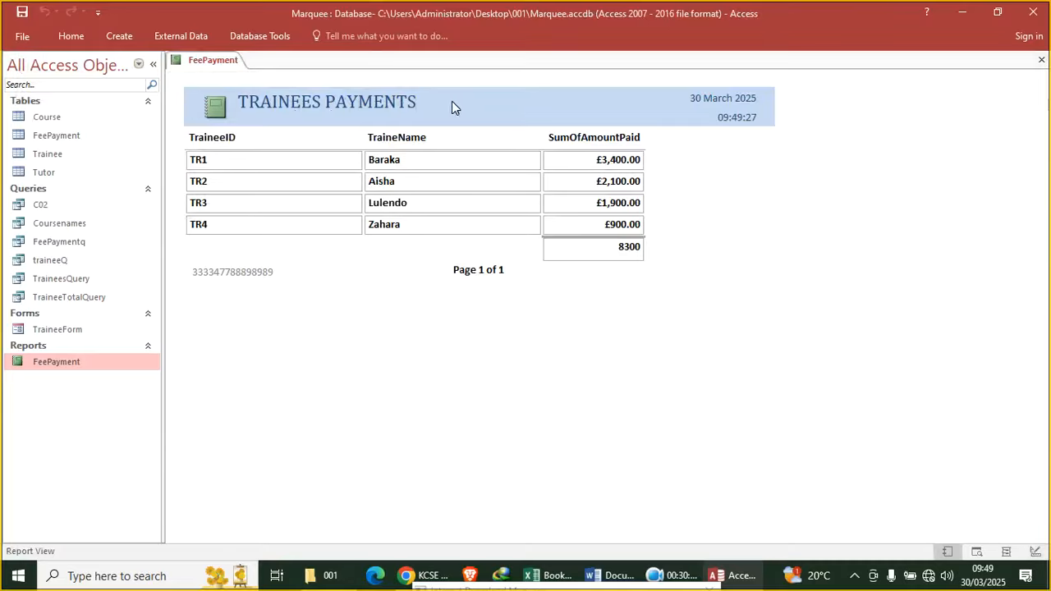
Bring the exam paper PDF back up in Chrome and scroll down through it
click(427, 577)
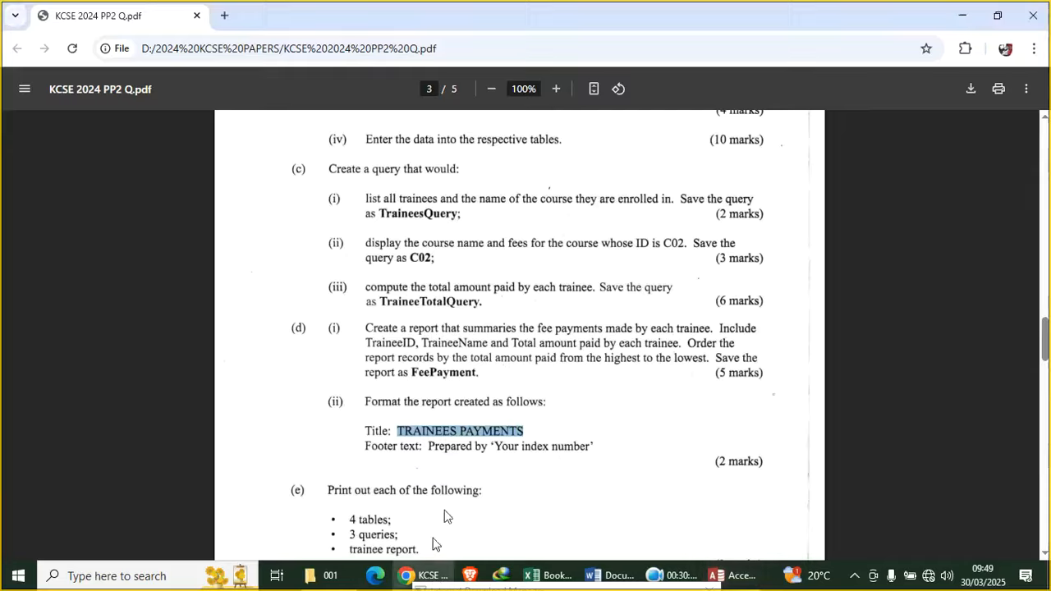
scroll(453, 416, down, 3)
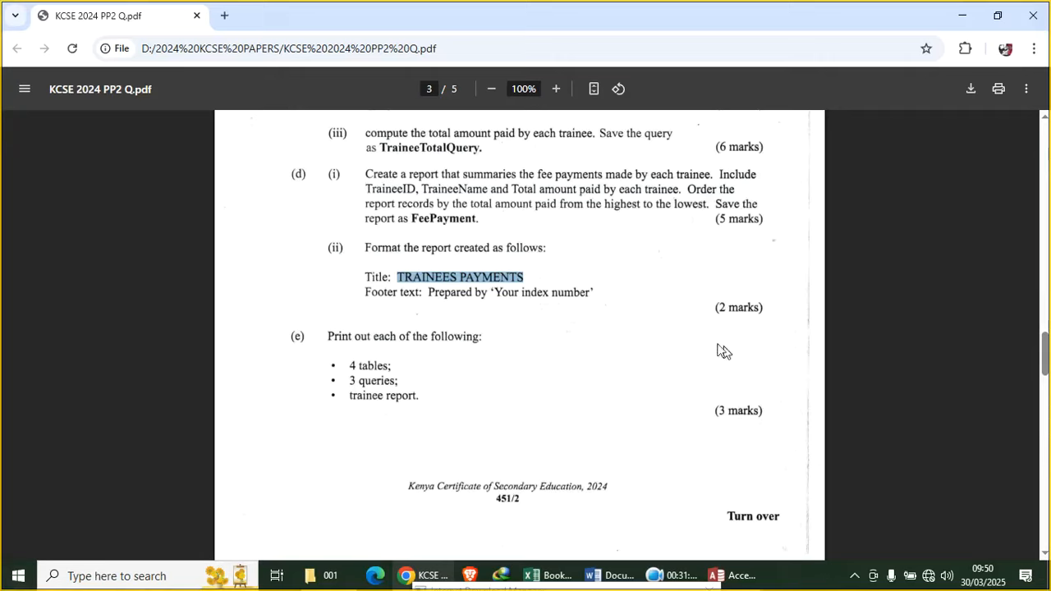
click(676, 575)
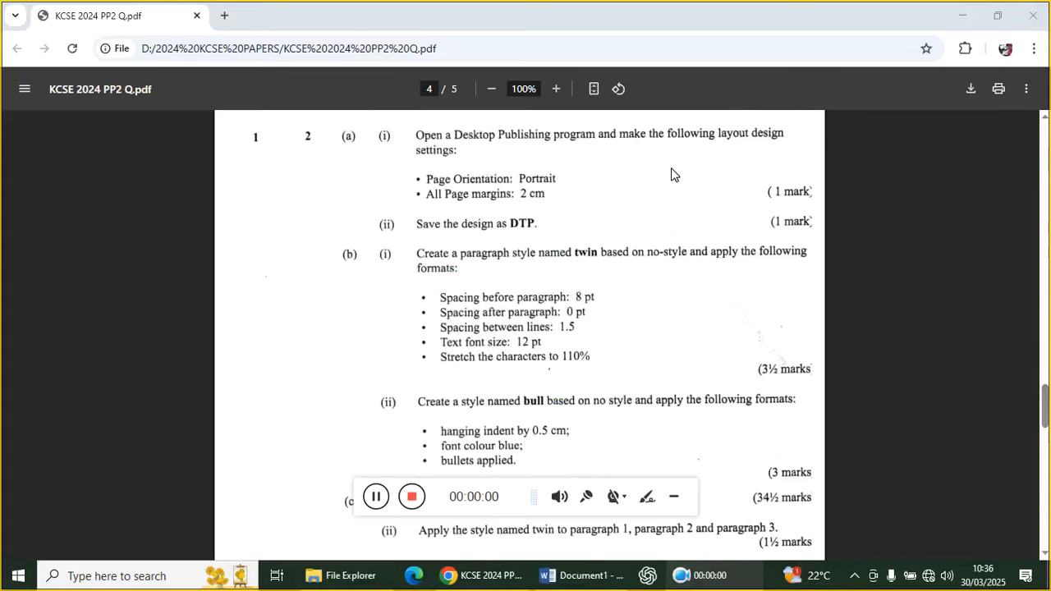
Minimize the exam paper window after reading the page 4 DTP question
click(674, 497)
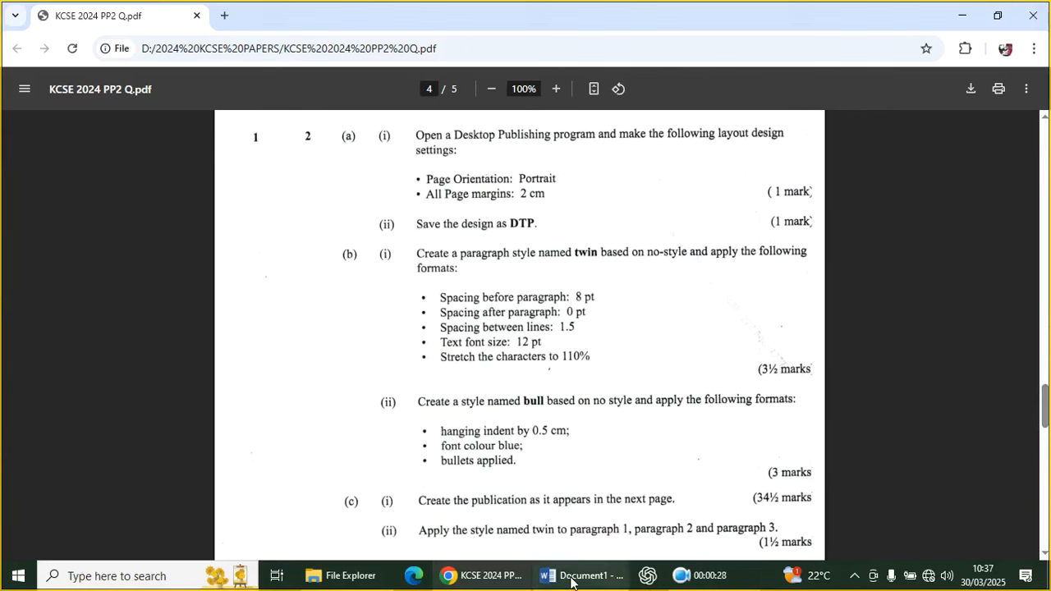
click(967, 15)
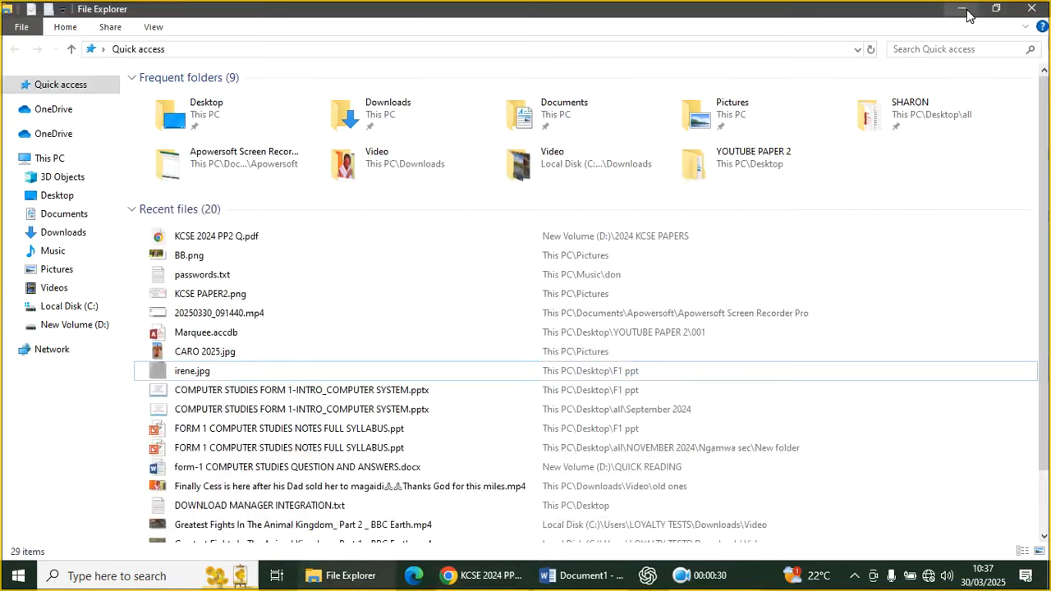
Create a new folder named DTP on the desktop
click(962, 16)
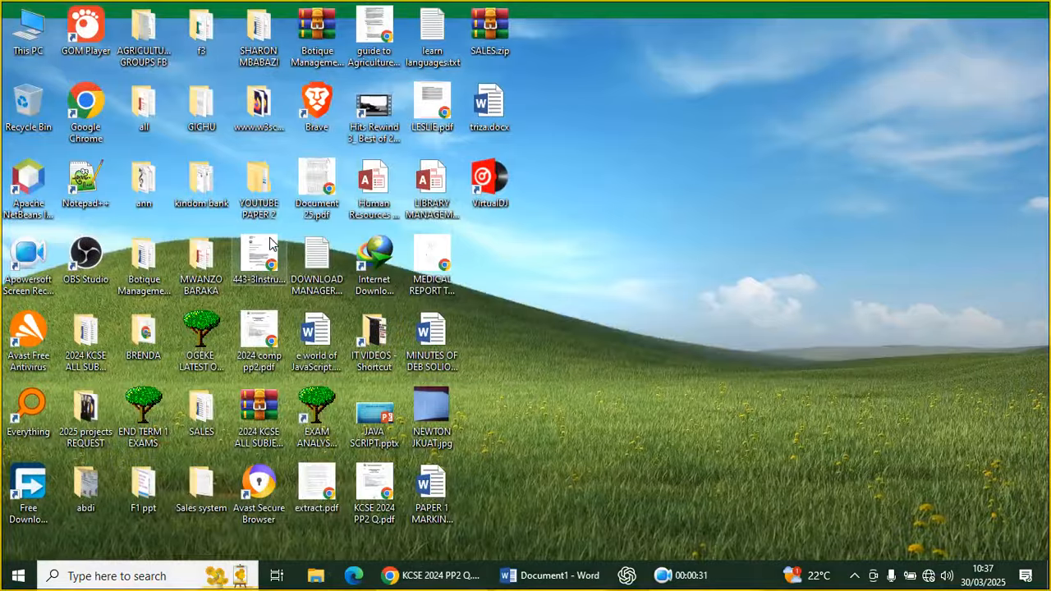
right_click(603, 142)
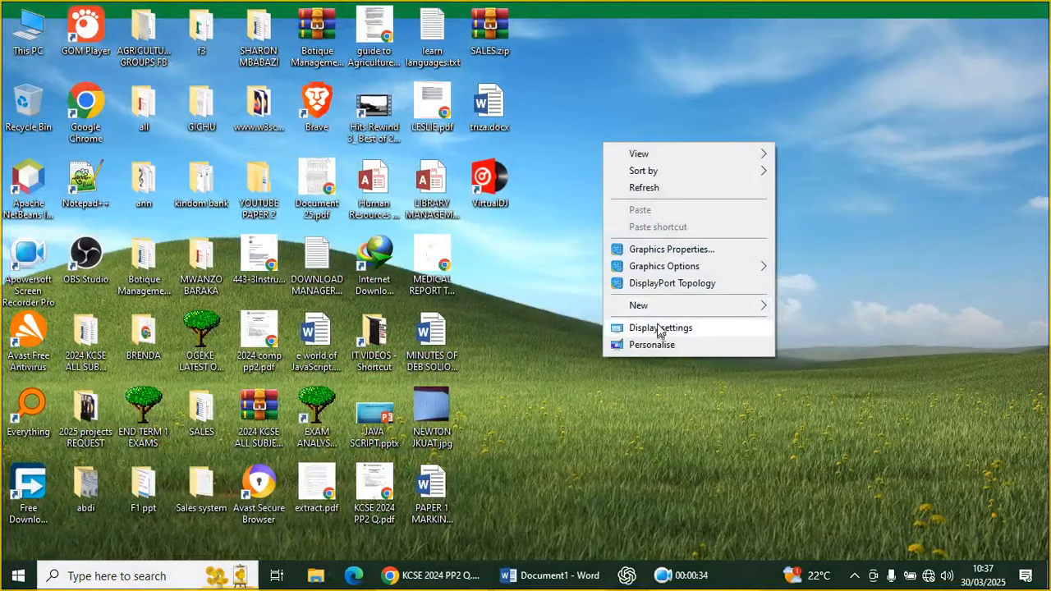
mouse_move(671, 306)
click(810, 309)
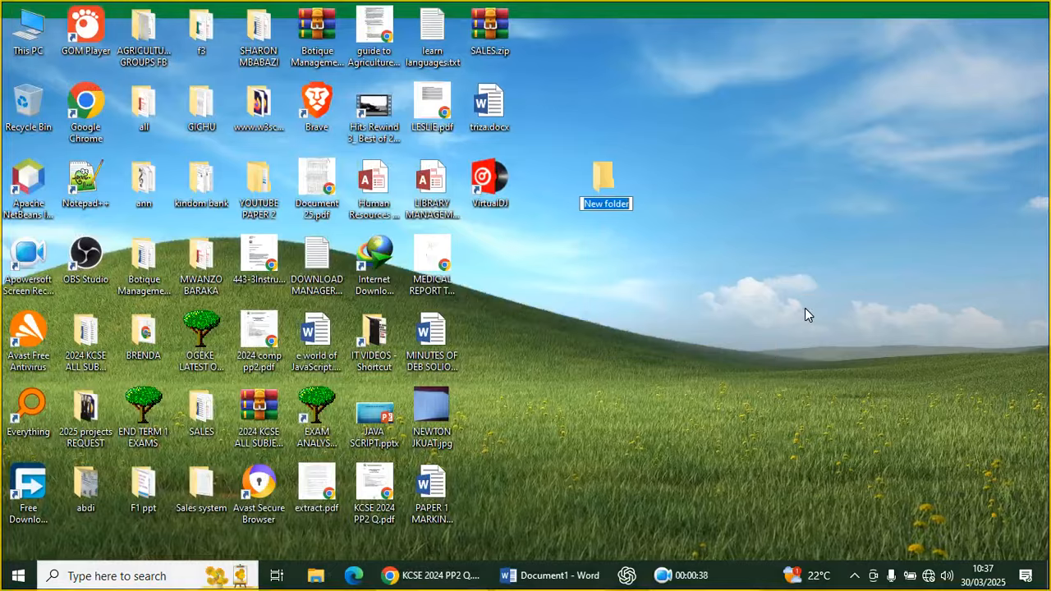
text(DTP)
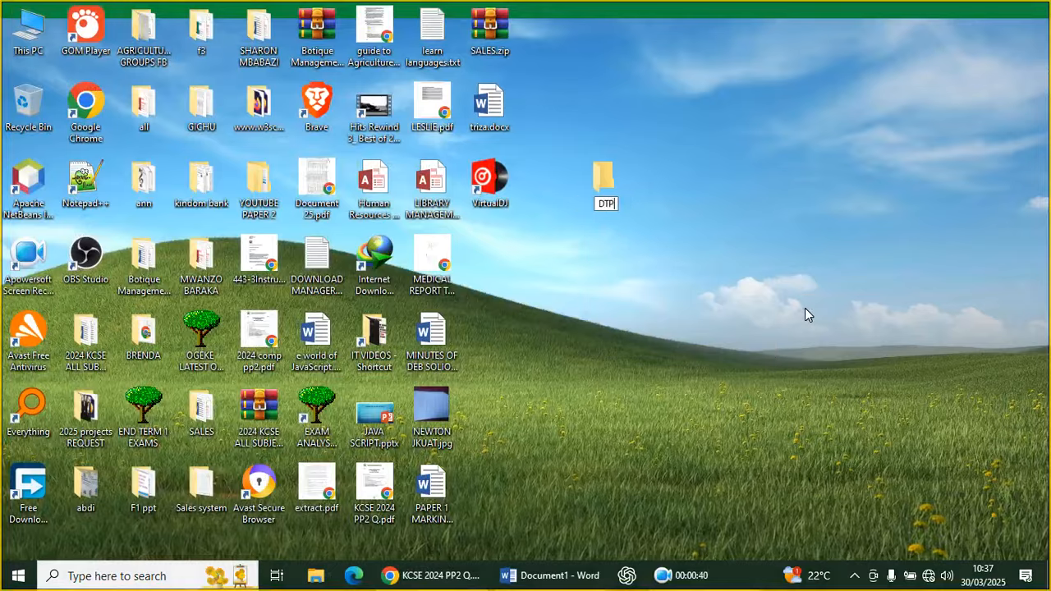
click(598, 182)
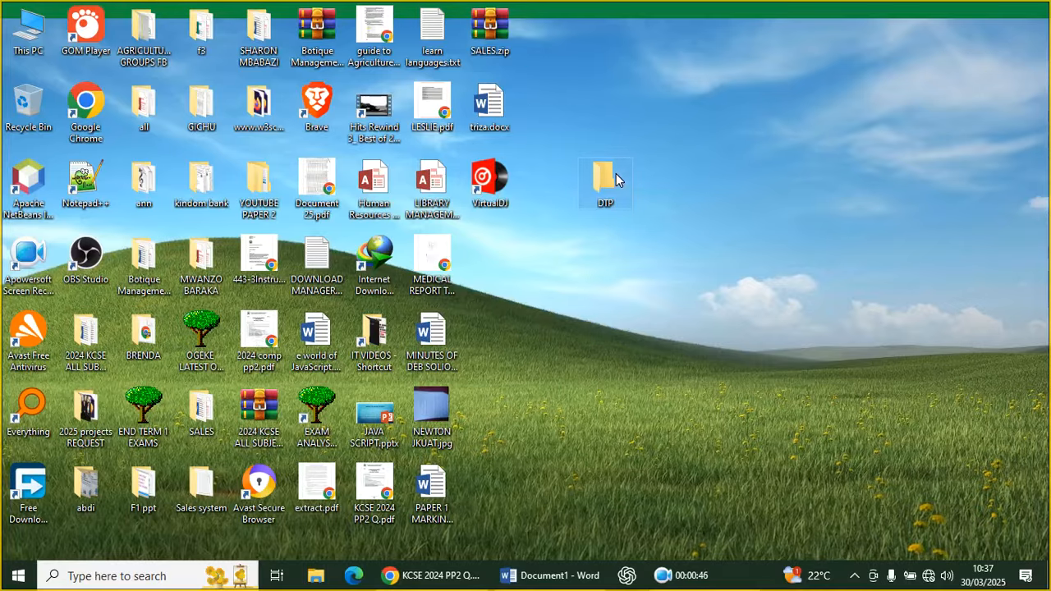
Inside the DTP folder, create a Publisher document named DTP.pub and open it
double_click(615, 181)
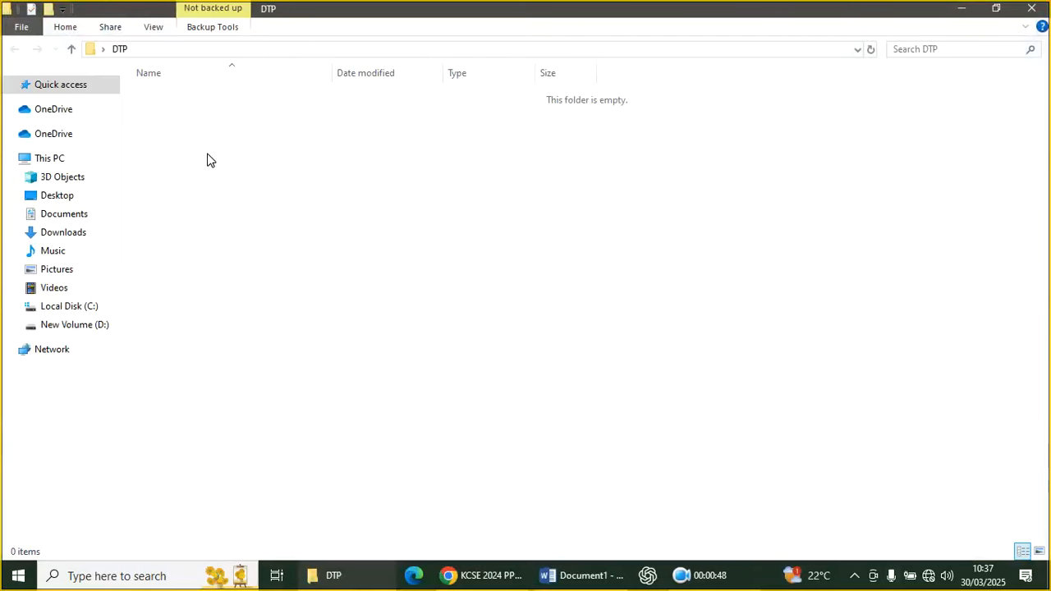
right_click(207, 155)
mouse_move(320, 343)
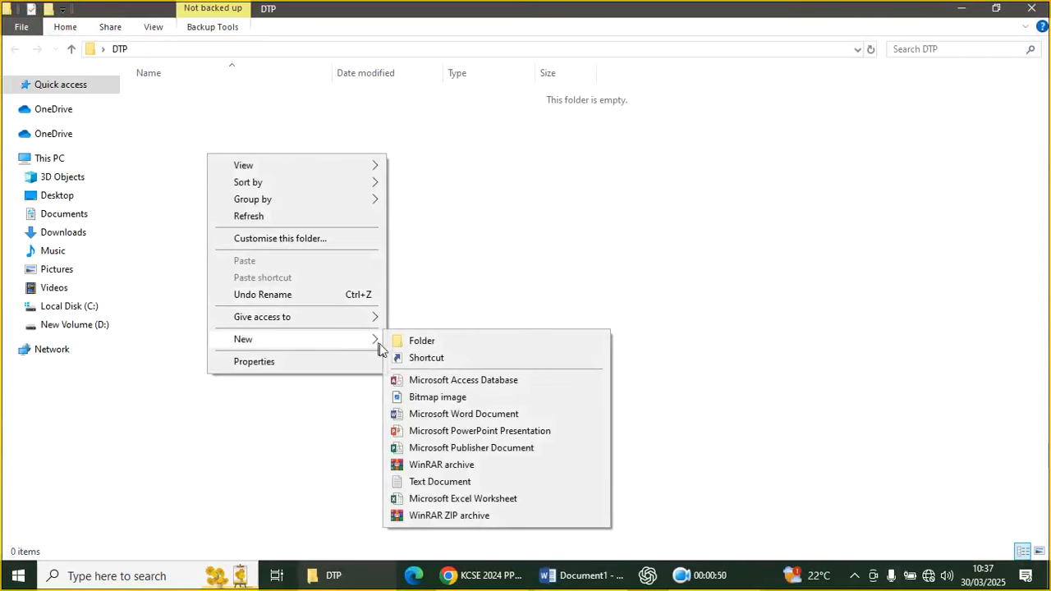
click(460, 448)
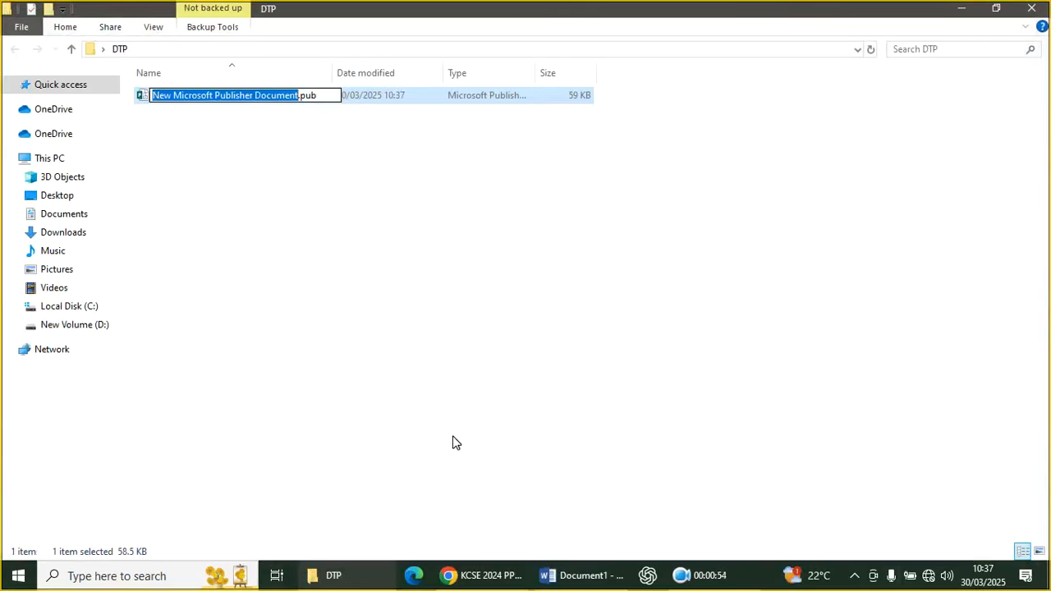
text(DTP)
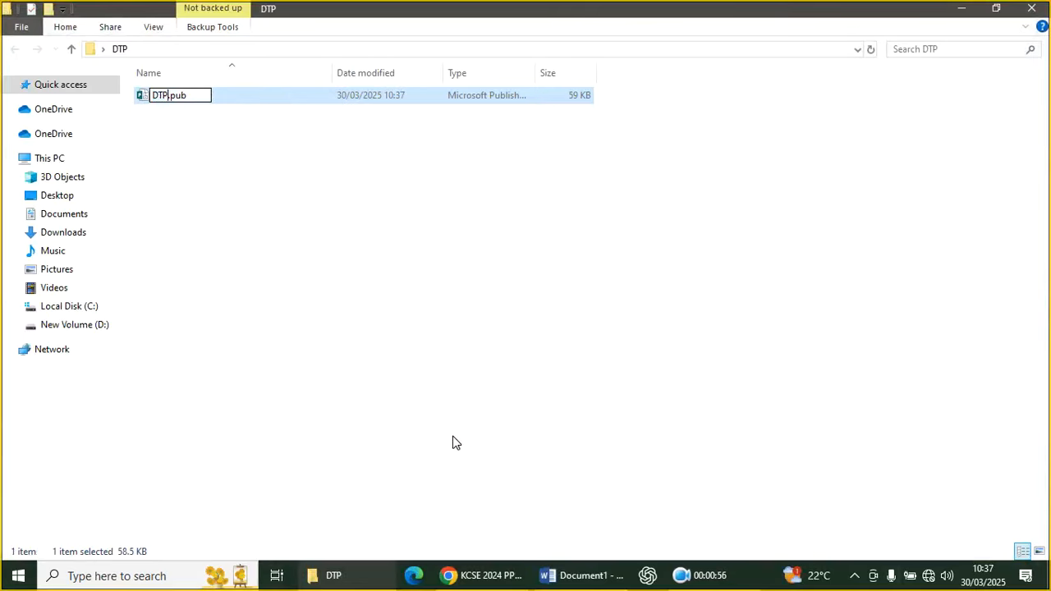
key(Return)
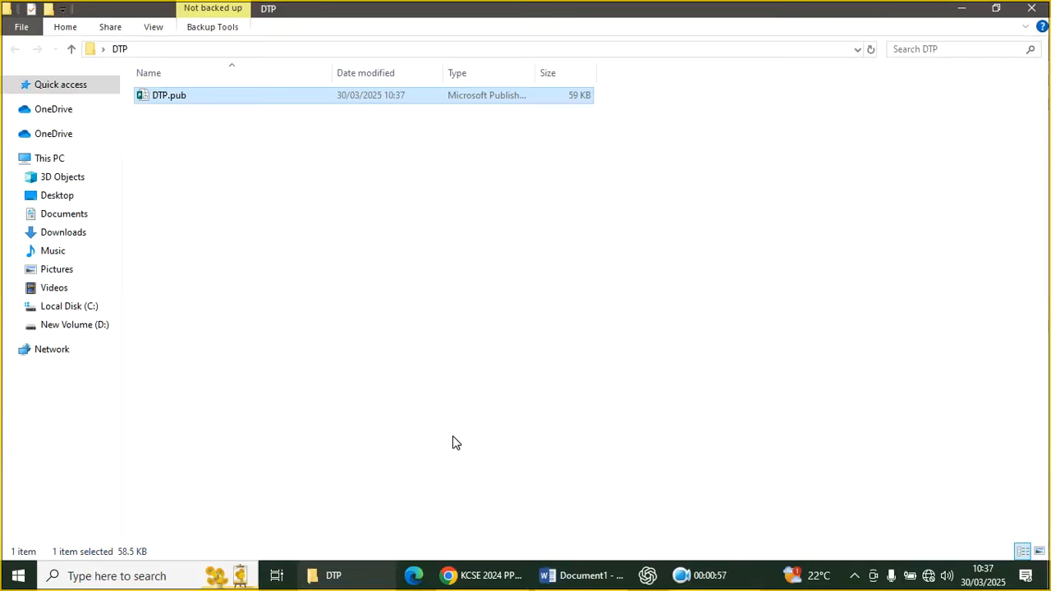
double_click(158, 96)
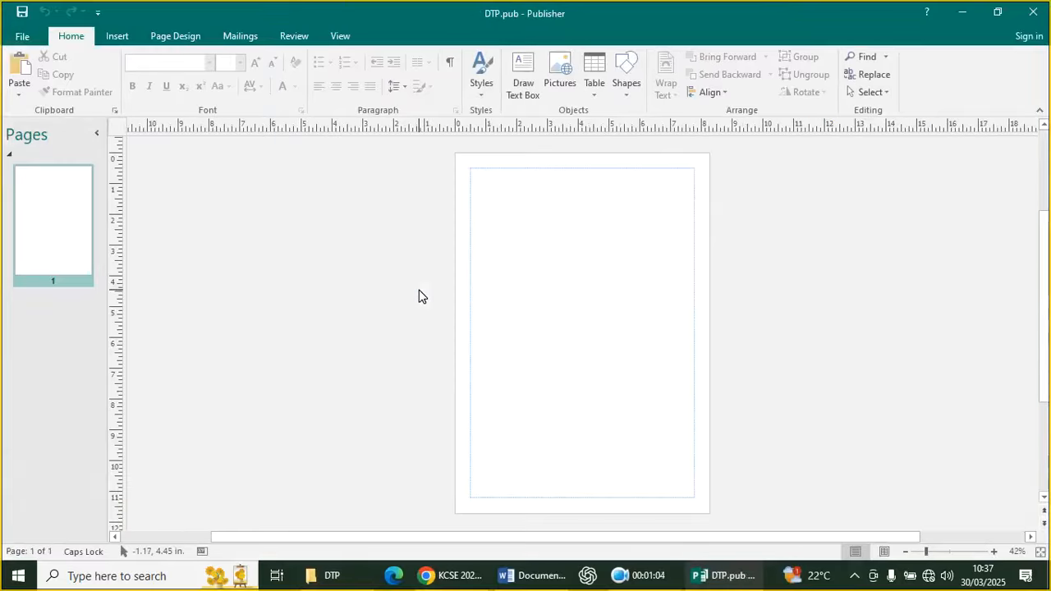
Set the page to portrait orientation and inspect Page Setup margins without changing them
click(179, 39)
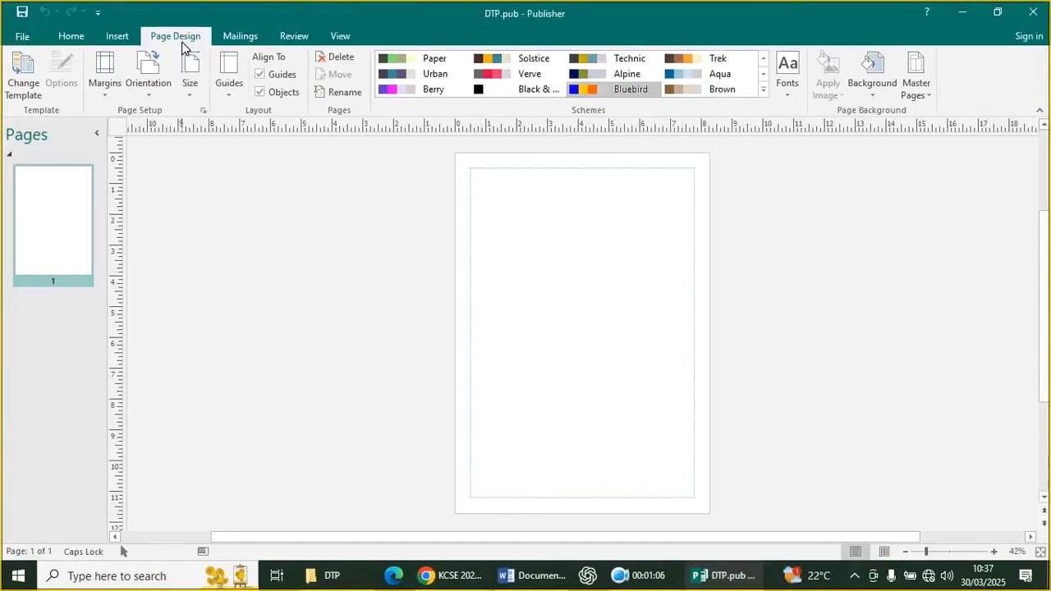
click(149, 86)
click(160, 121)
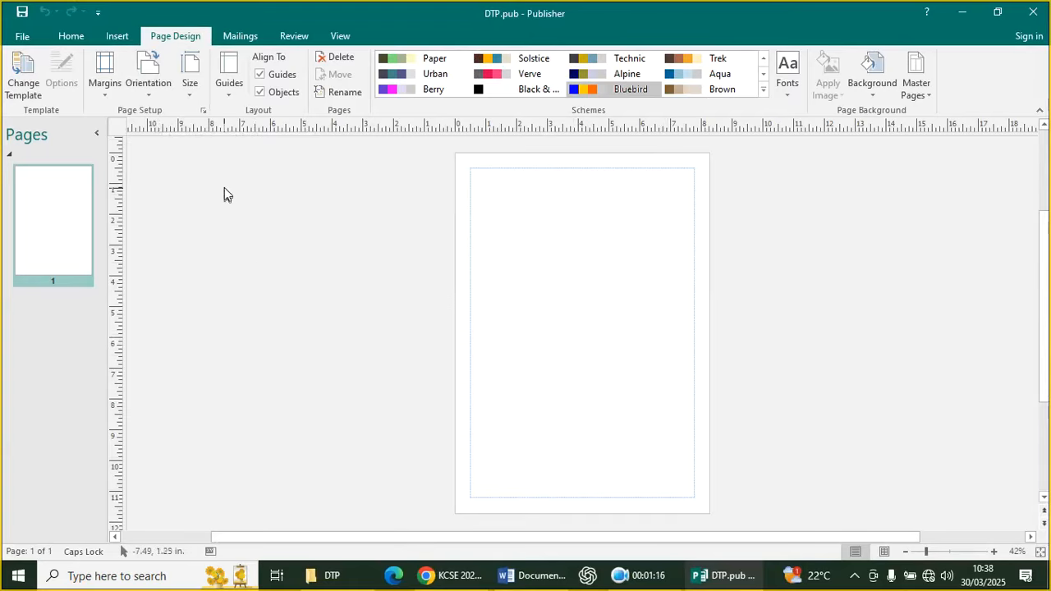
click(203, 112)
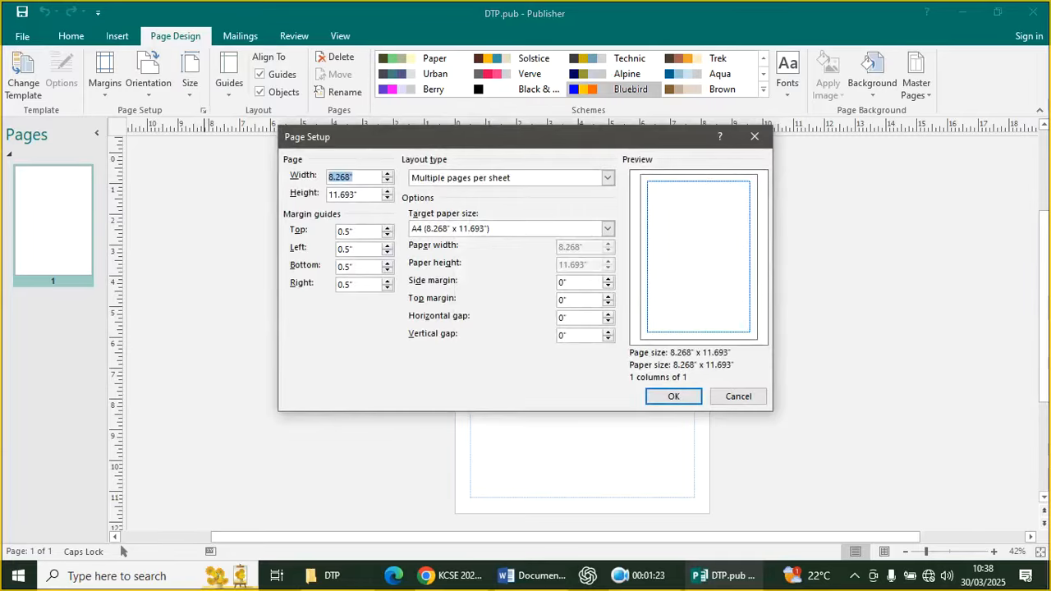
click(324, 236)
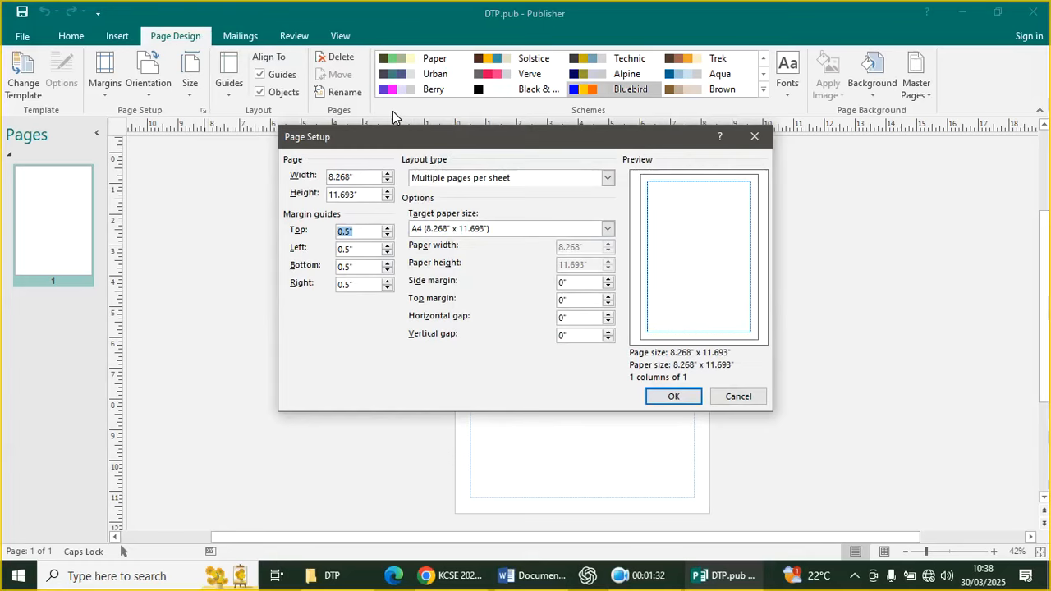
click(736, 396)
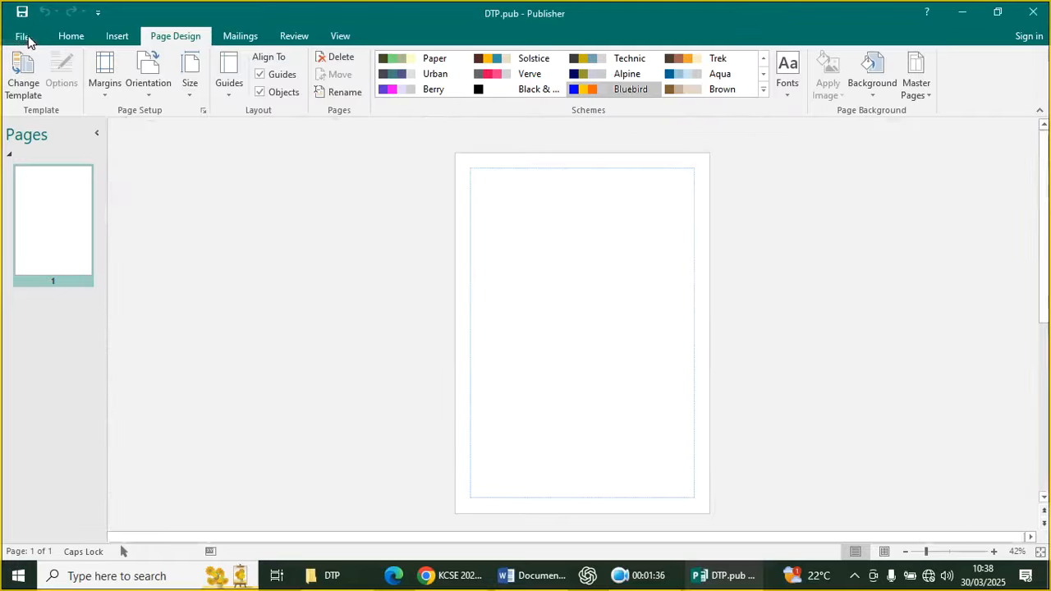
click(21, 36)
Switch Publisher's measurement units to Centimeters in the Advanced options
click(16, 382)
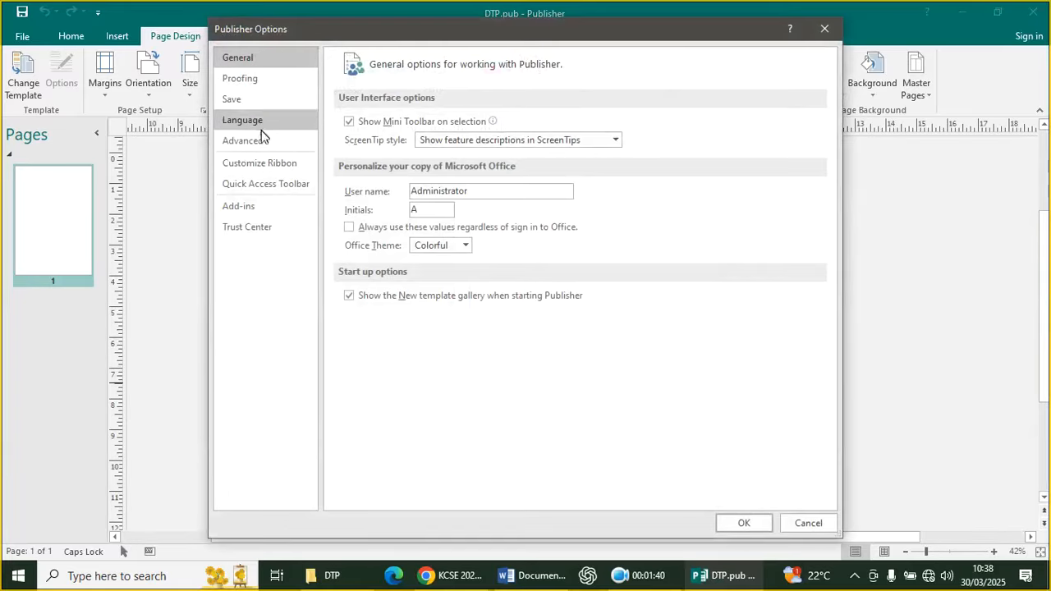
click(276, 150)
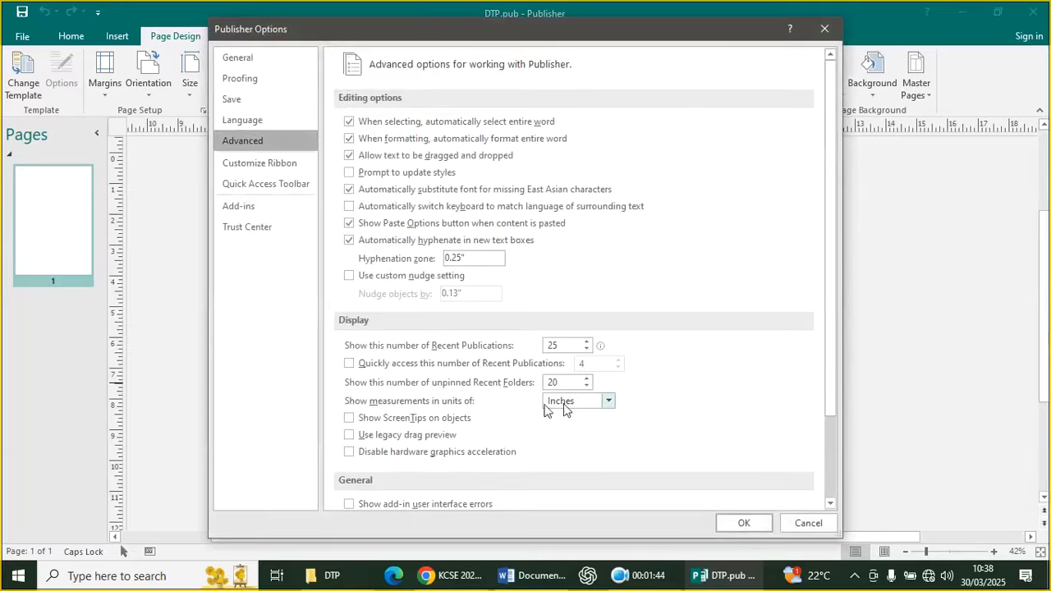
click(605, 401)
click(579, 432)
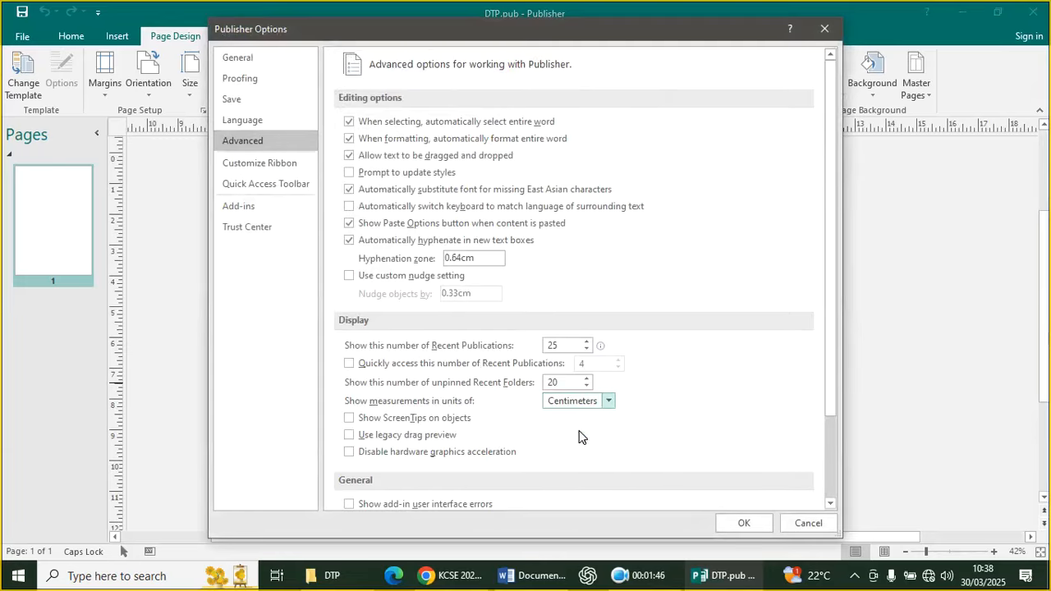
click(742, 522)
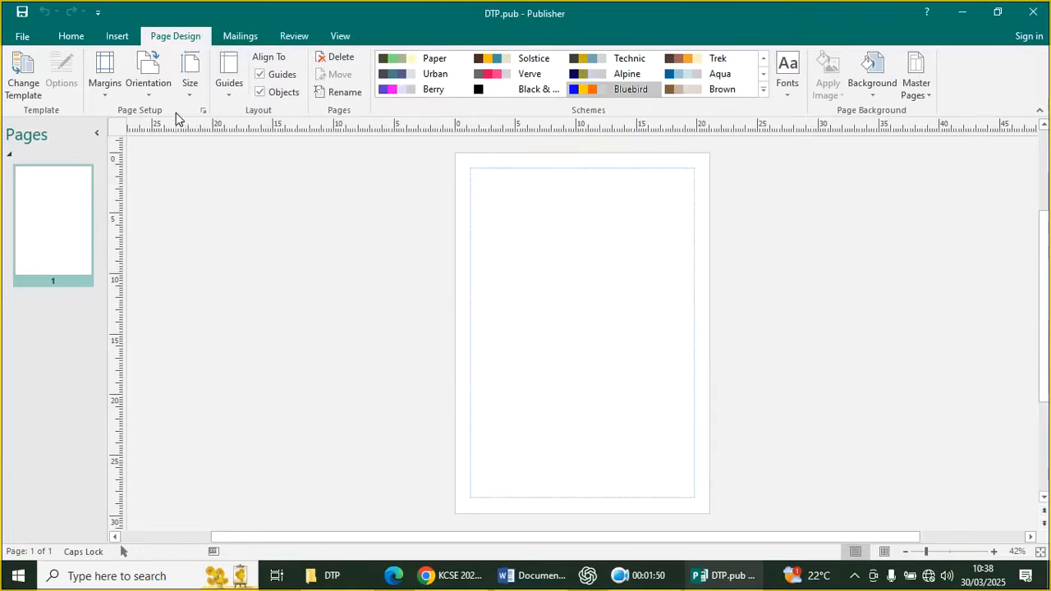
Set the top, left, bottom and right page margins all to 2 cm in Page Setup
click(204, 110)
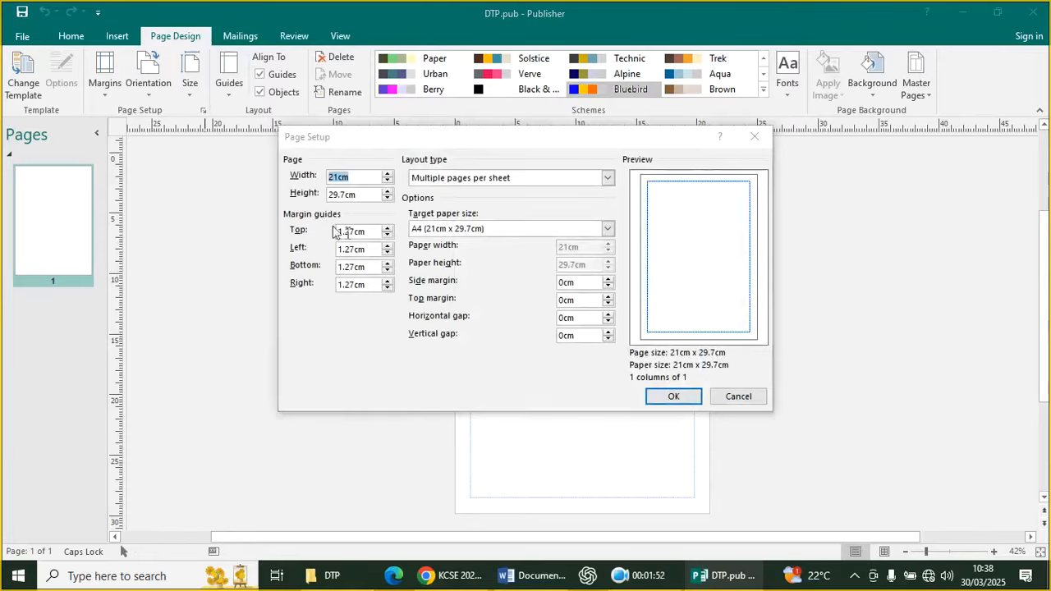
click(389, 229)
click(389, 228)
click(389, 228)
click(389, 228)
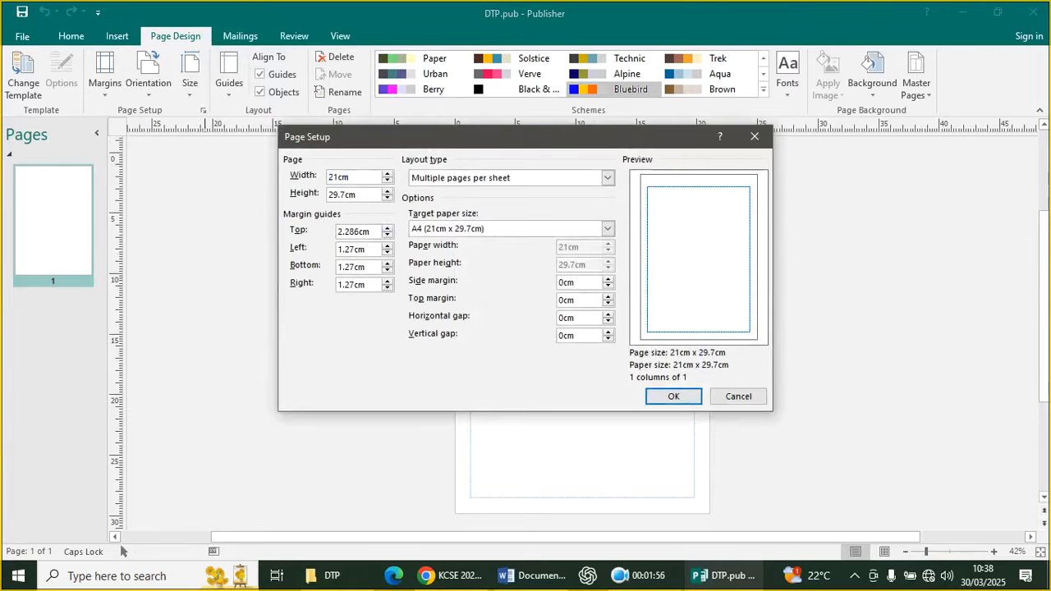
drag(371, 231, 337, 231)
text(2)
key(Tab)
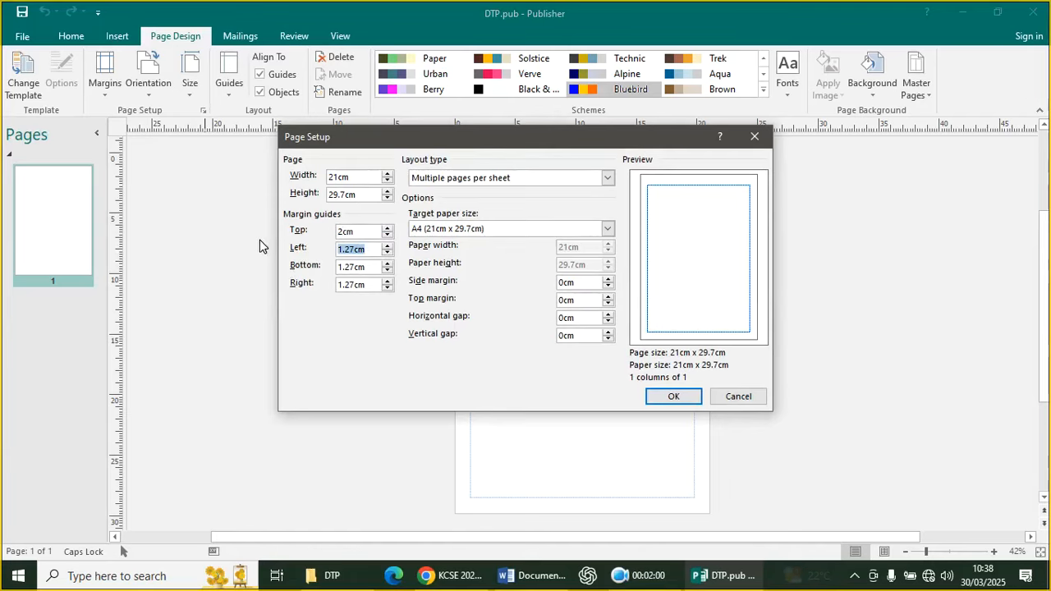
text(2)
key(Tab)
text(2)
key(Tab)
text(2)
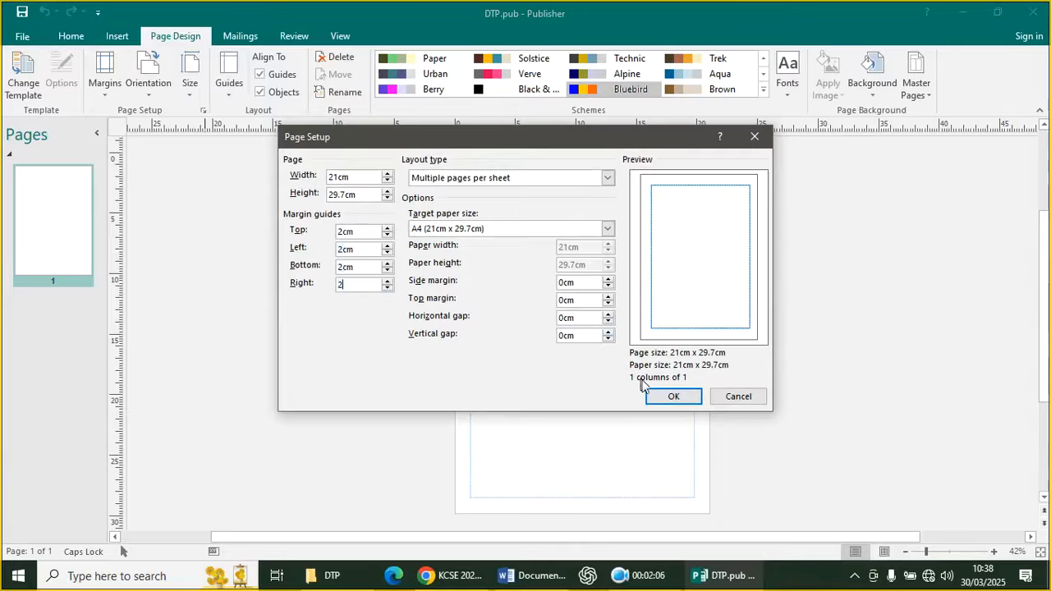
click(674, 396)
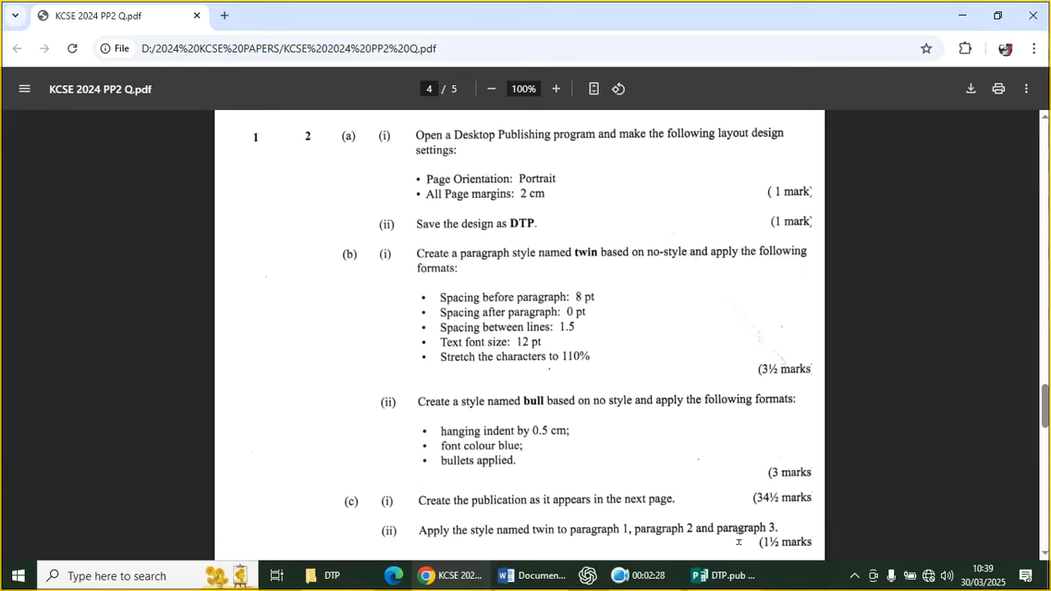
click(713, 576)
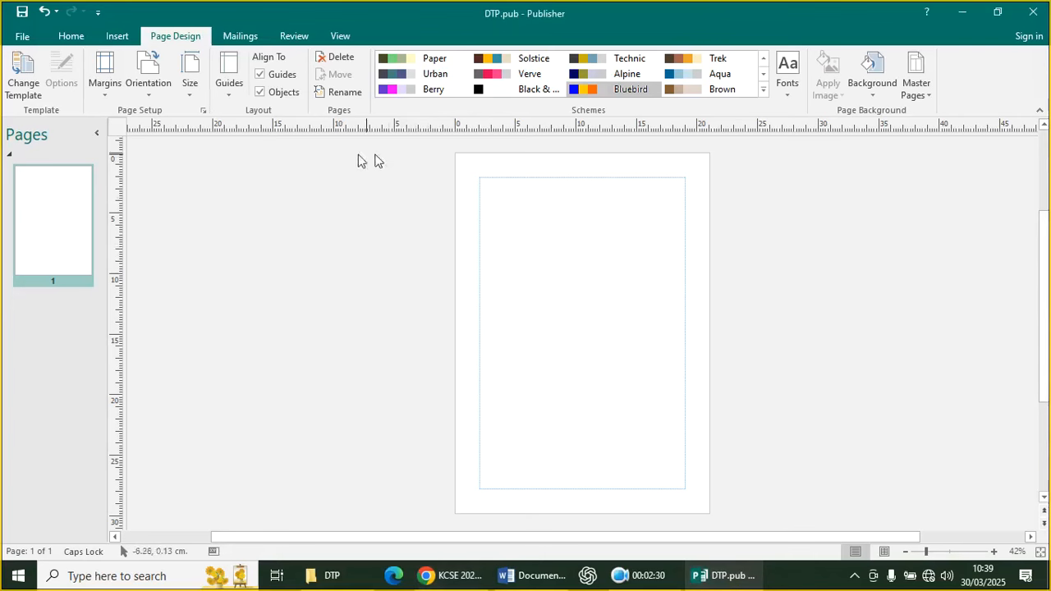
Start a new style from Home > Styles and begin typing its name, twin
click(73, 36)
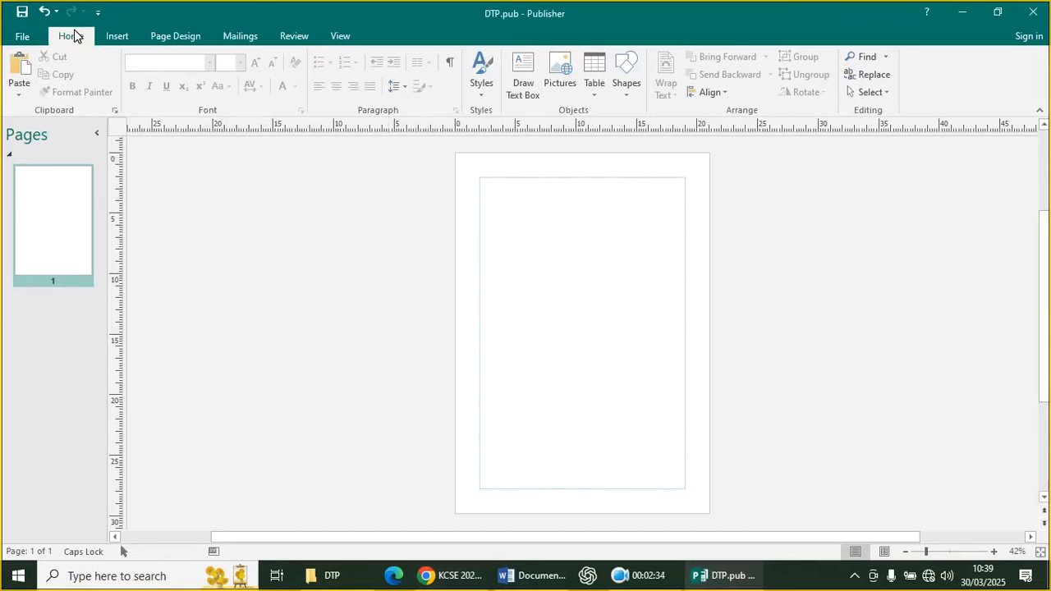
click(488, 96)
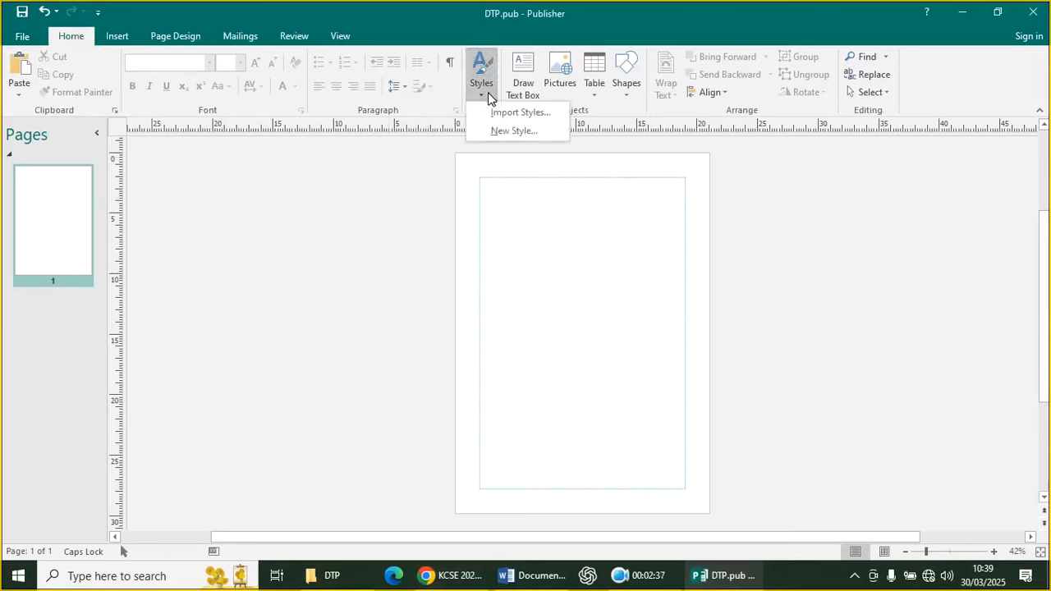
click(519, 133)
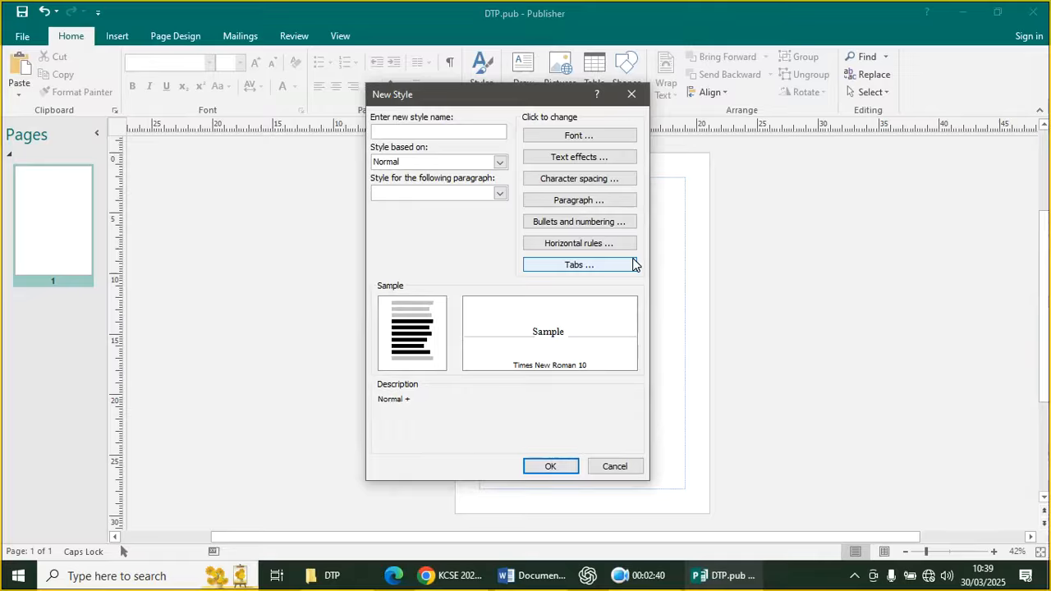
key(Caps_Lock)
text(twin)
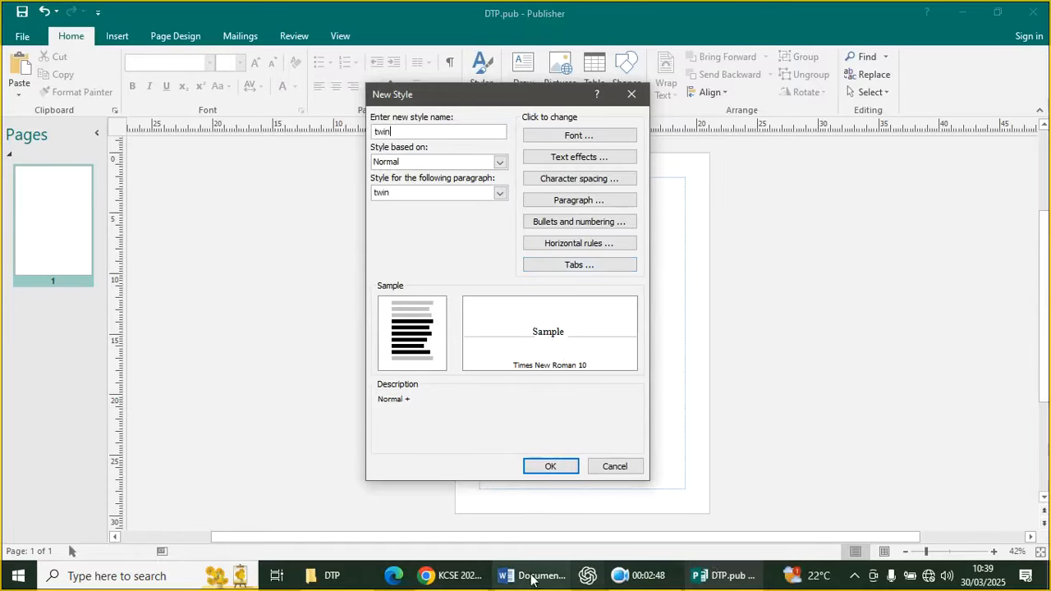
Check the question paper, then open the twin style's Paragraph settings
click(448, 576)
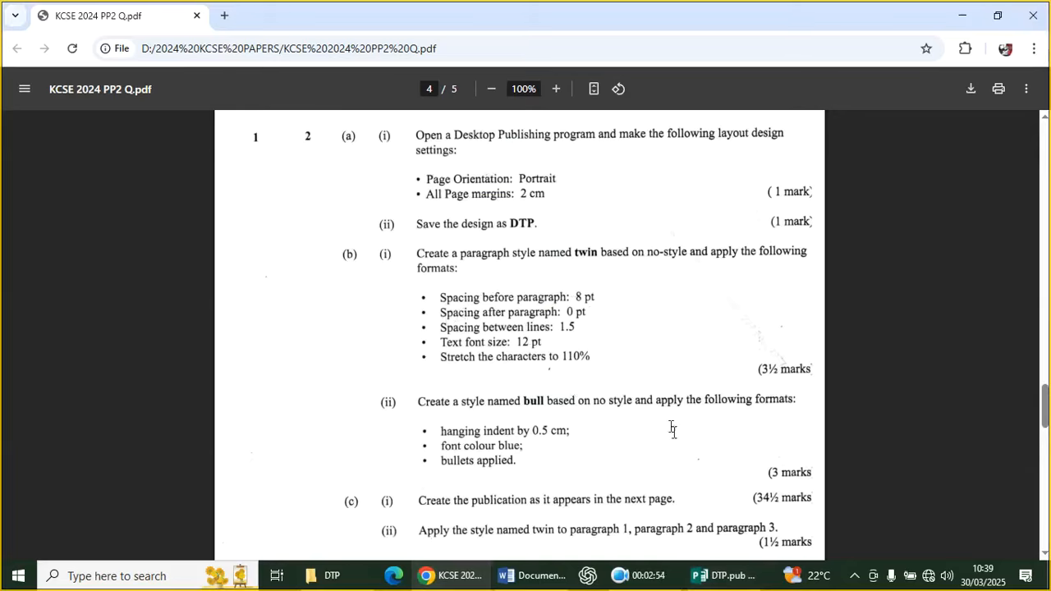
click(719, 575)
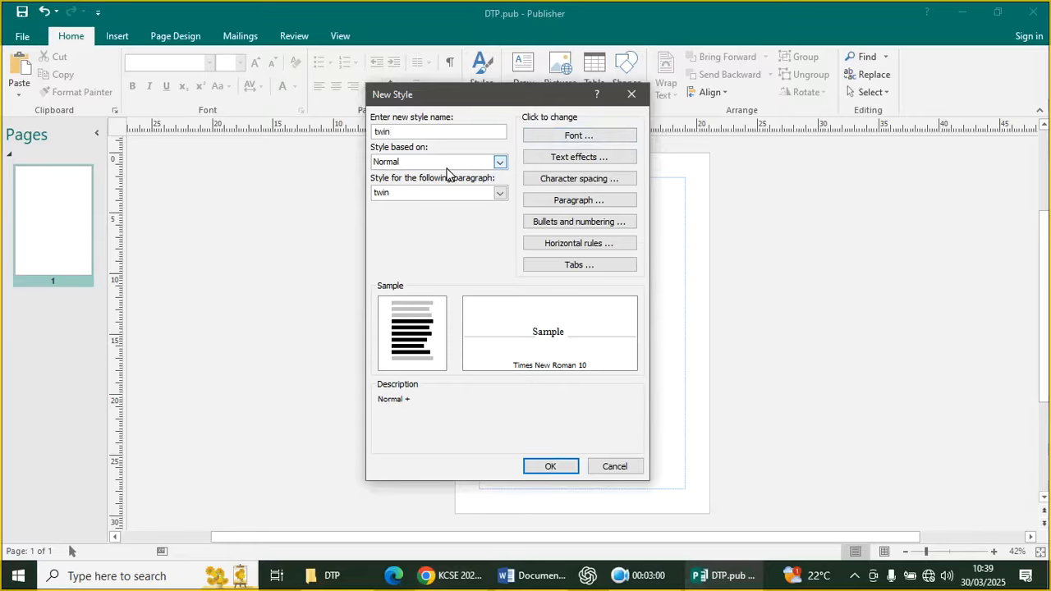
click(574, 204)
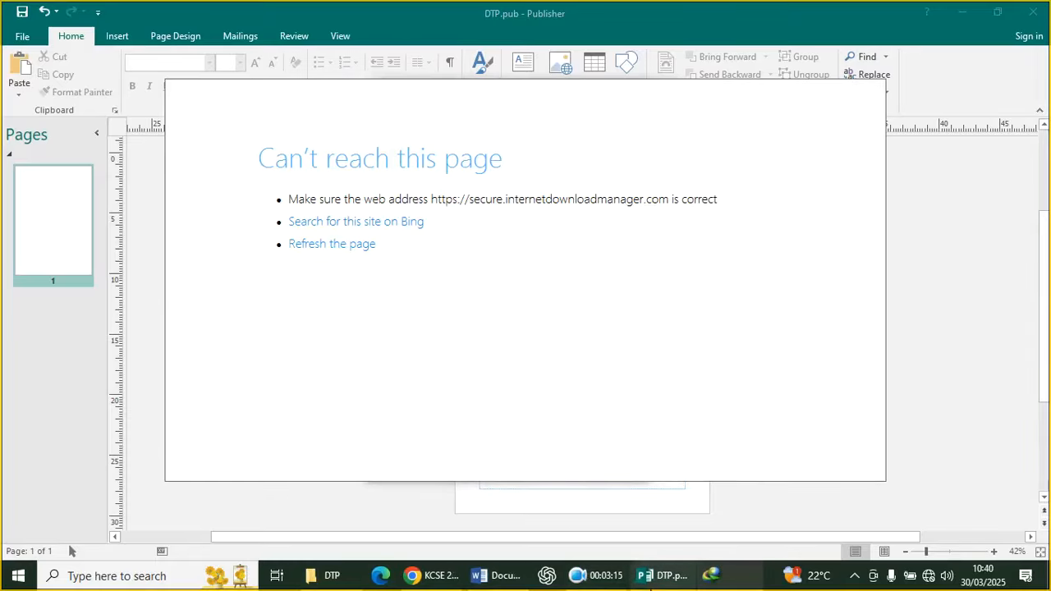
Close the stray browser window and set twin's spacing before paragraphs to 8 pt
right_click(711, 575)
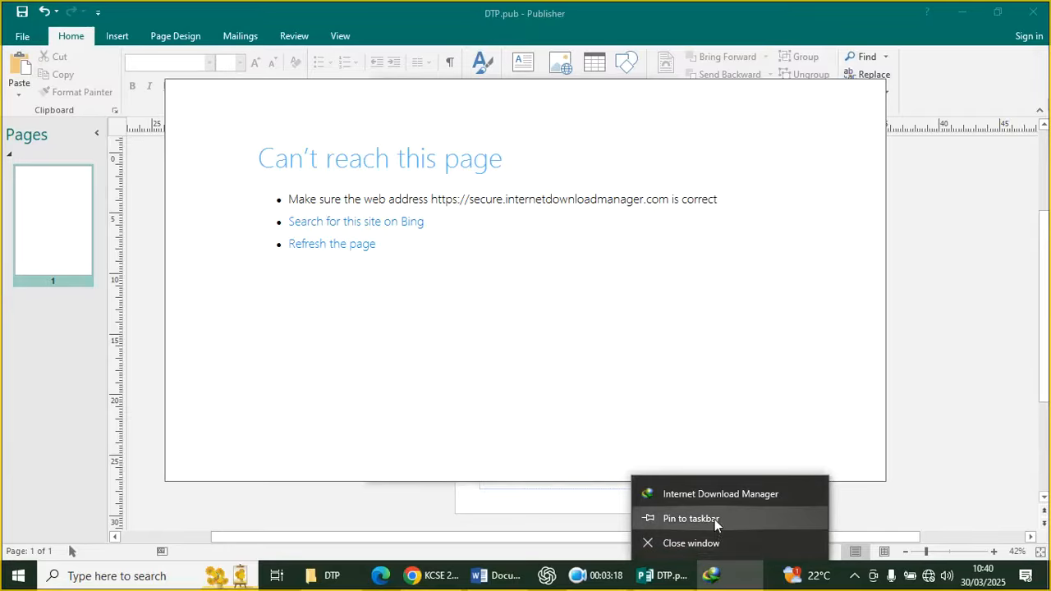
click(711, 539)
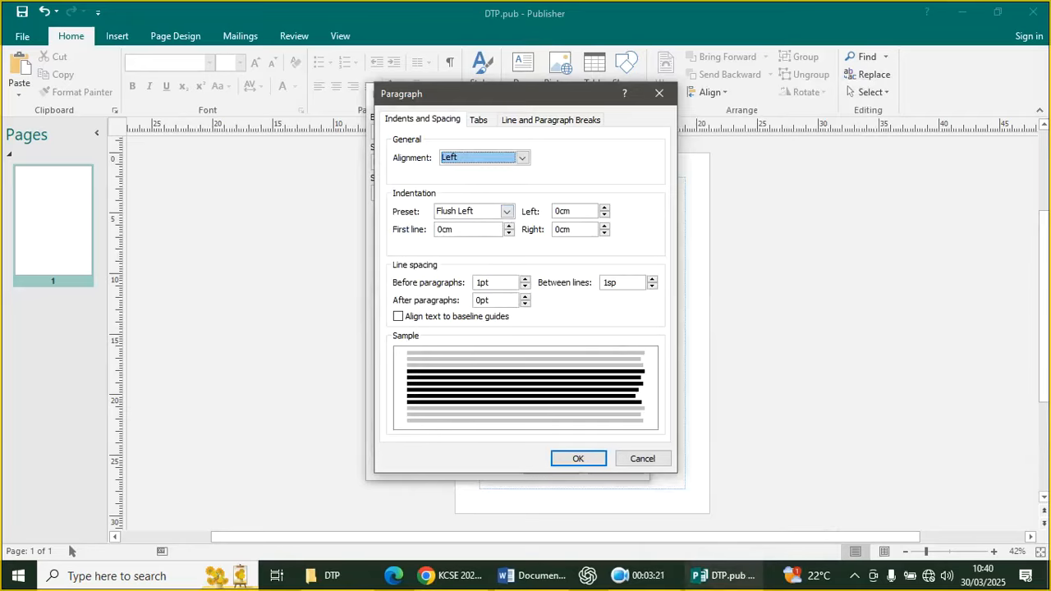
click(525, 279)
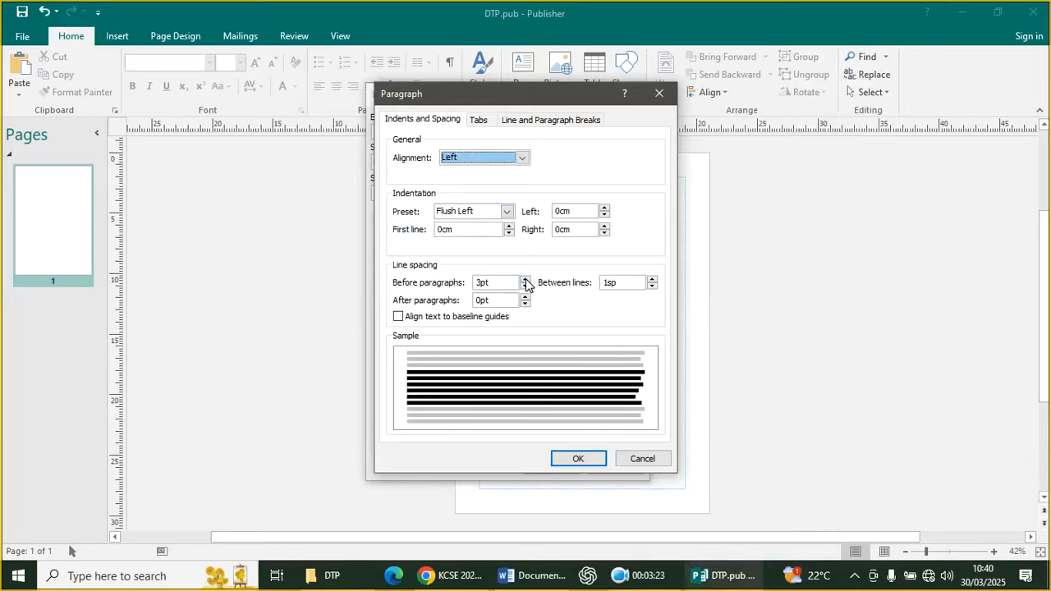
click(525, 279)
click(525, 280)
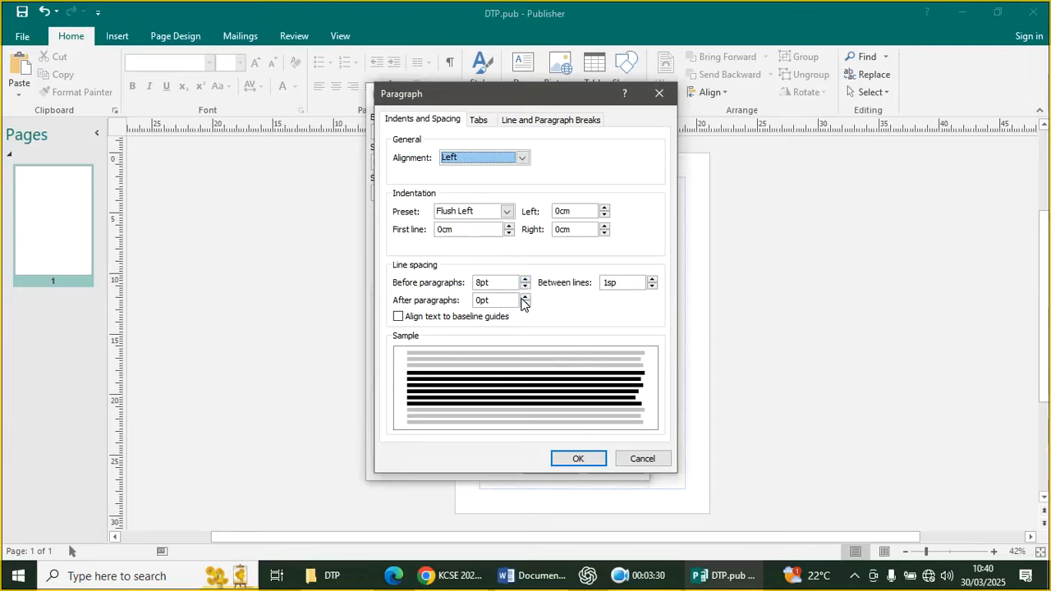
Set twin's line spacing to 1.5sp and confirm the paragraph settings
click(653, 279)
click(652, 279)
click(652, 279)
click(652, 279)
click(654, 288)
click(655, 287)
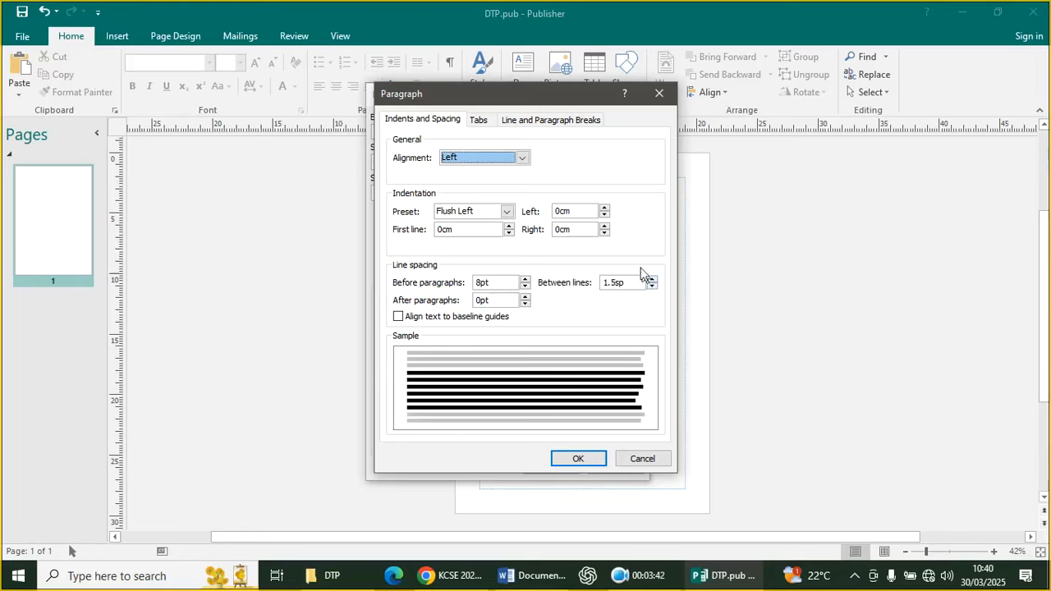
click(578, 461)
click(565, 136)
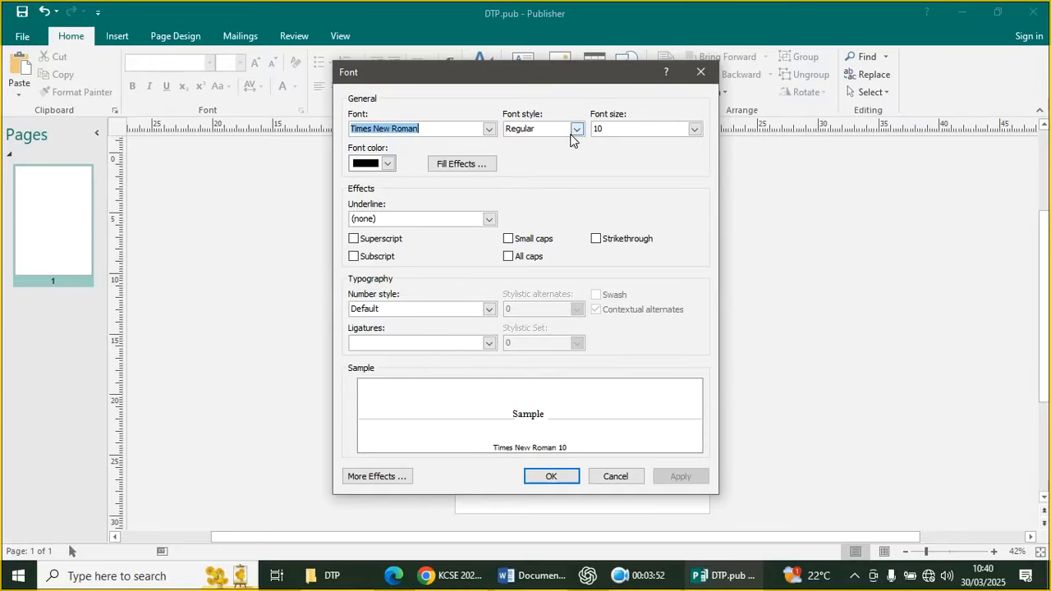
Set twin's font size to 12 pt and recheck its paragraph and font settings
click(695, 128)
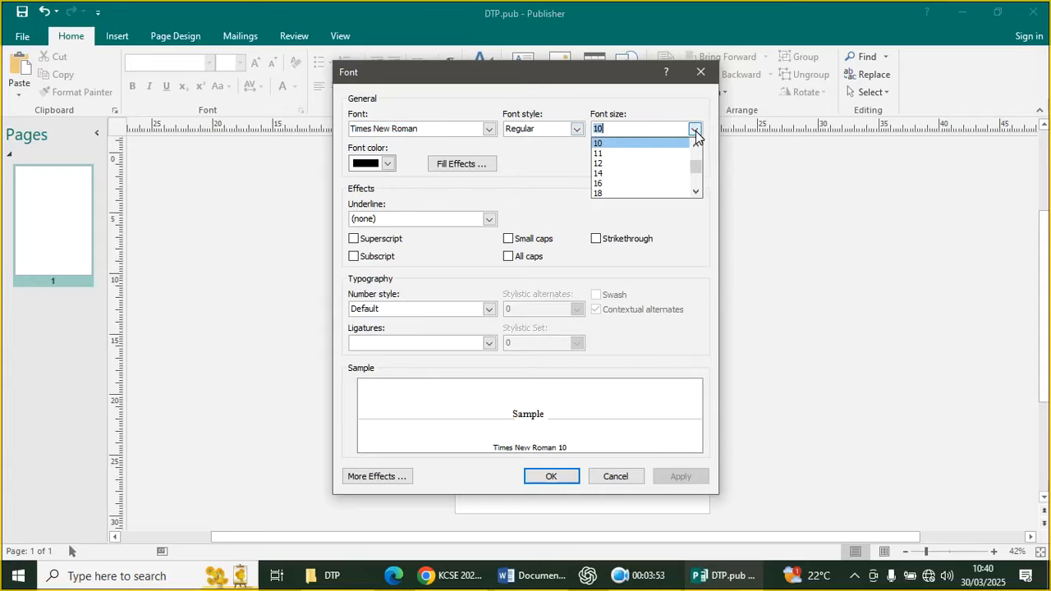
click(628, 163)
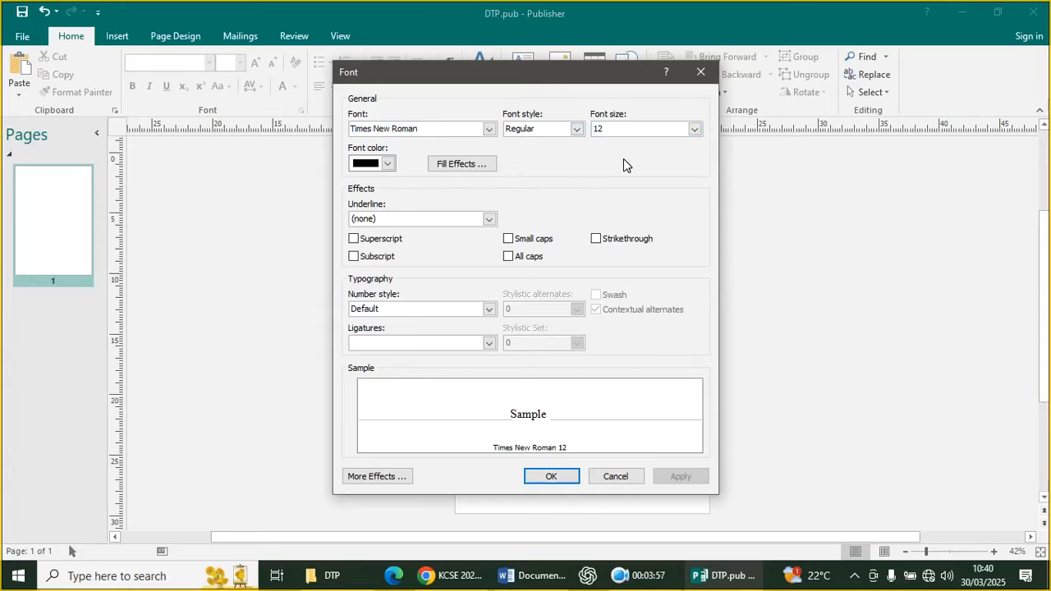
click(550, 477)
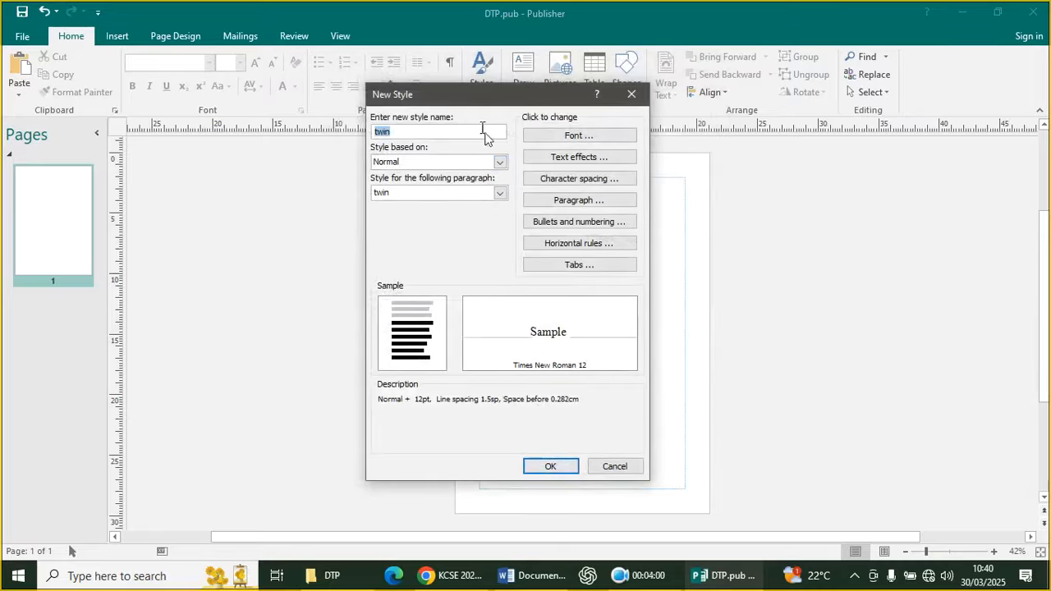
click(573, 202)
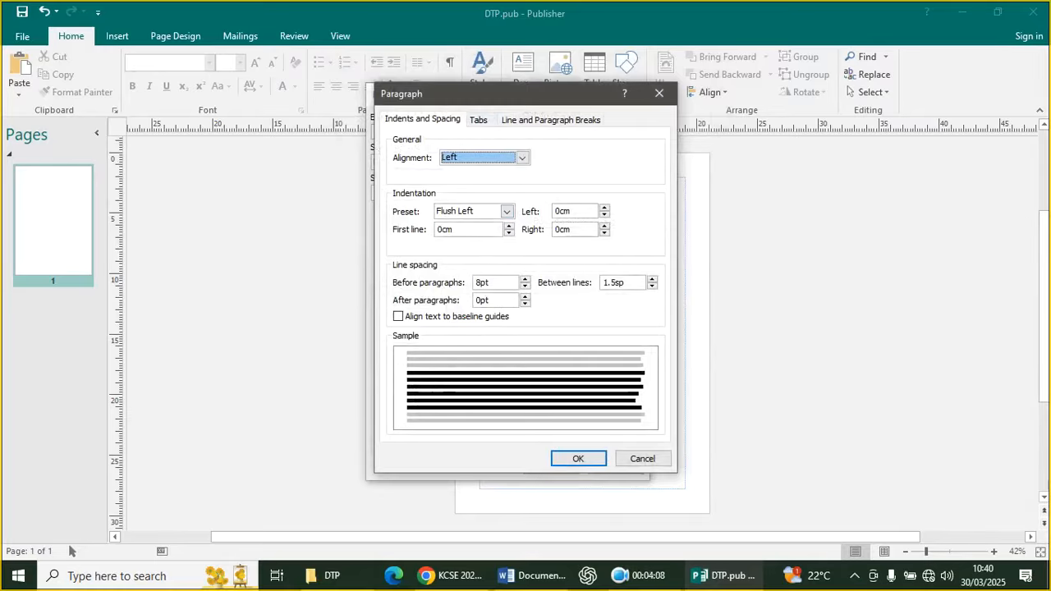
click(579, 459)
click(544, 138)
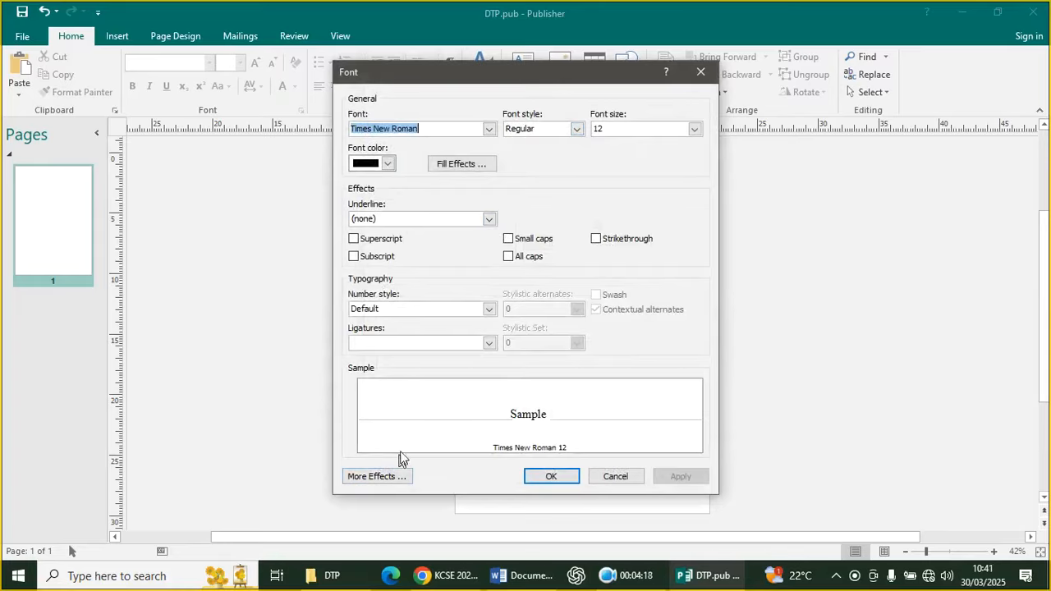
click(559, 480)
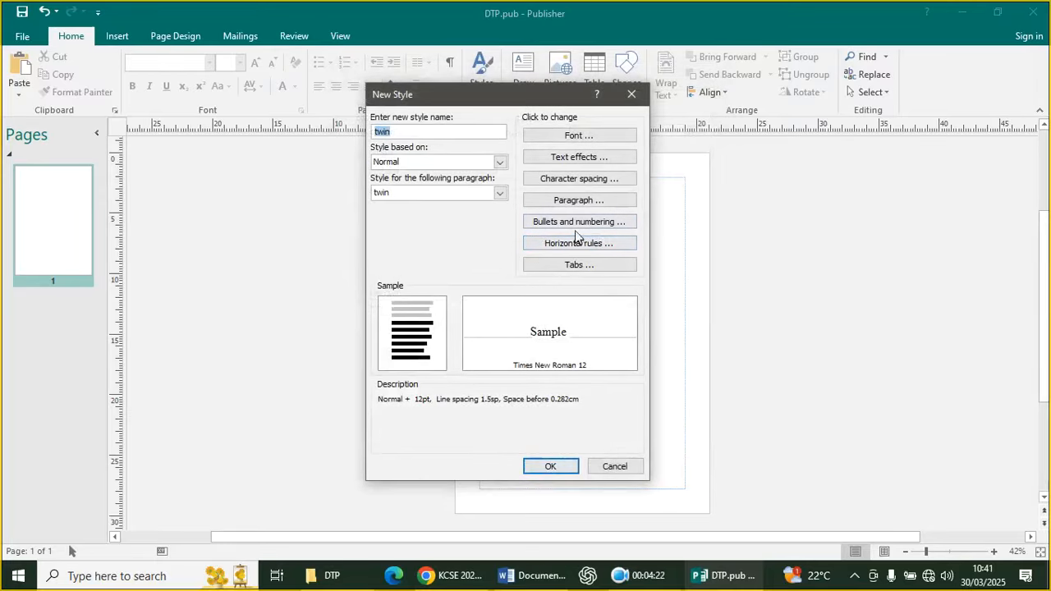
Stretch twin's characters to 110% and save the style definition
click(563, 179)
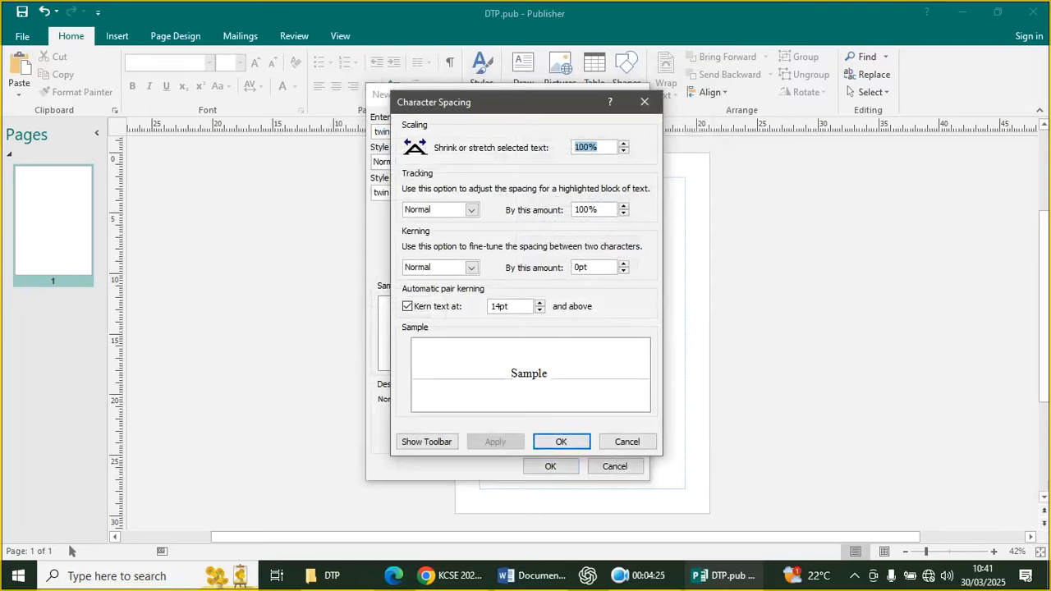
click(624, 143)
click(564, 441)
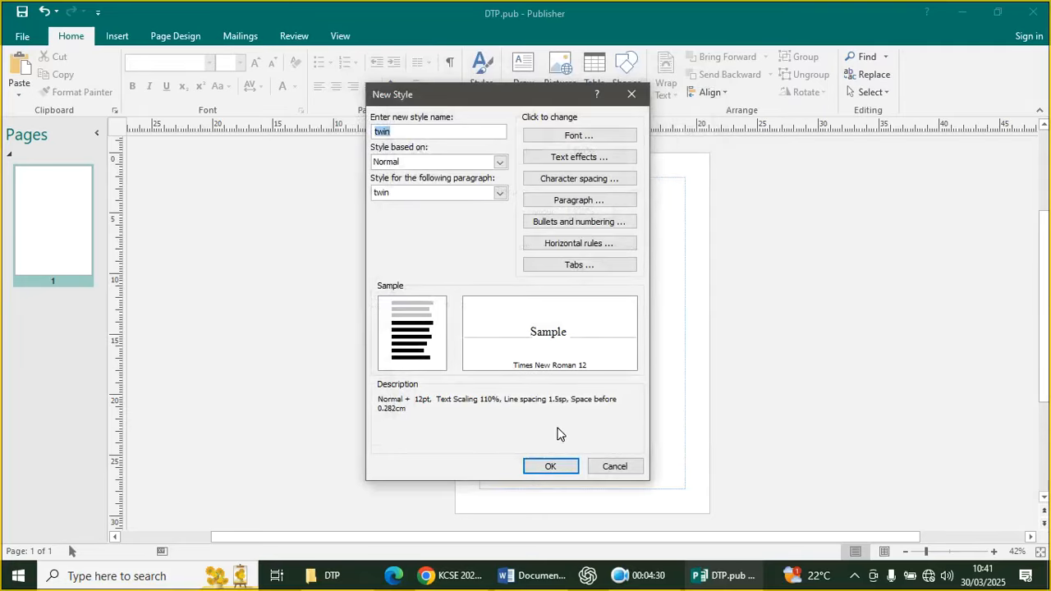
click(565, 468)
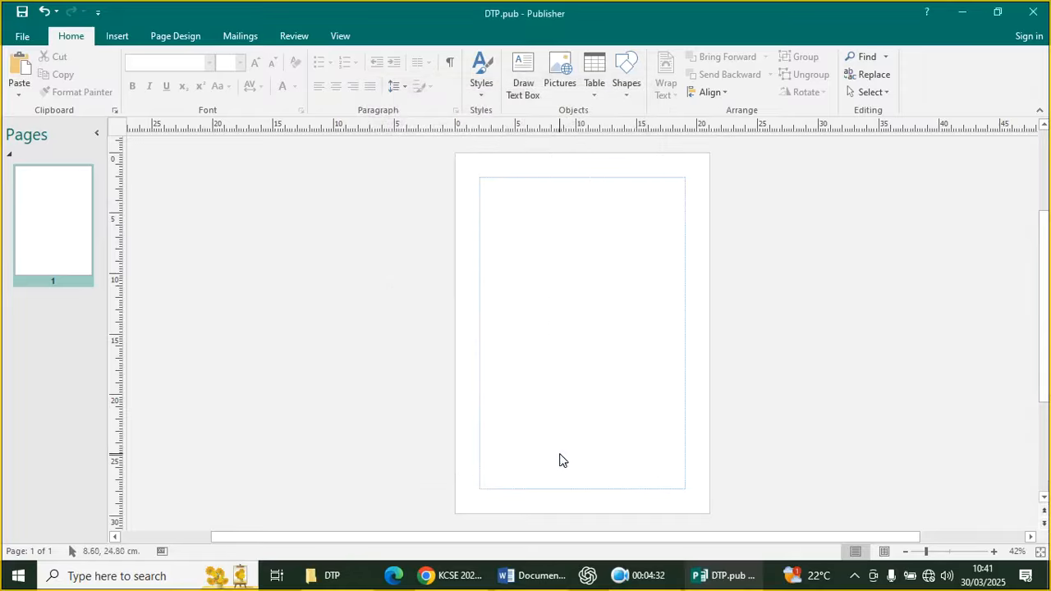
Back out of Import Styles, then start a new style named 'twin' based on Normal
click(477, 88)
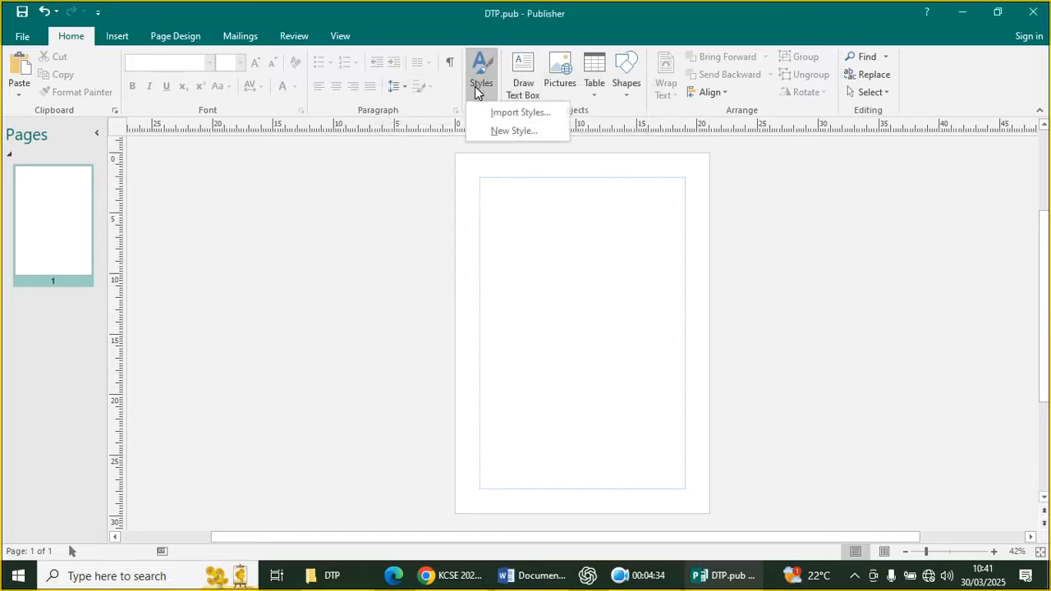
click(519, 112)
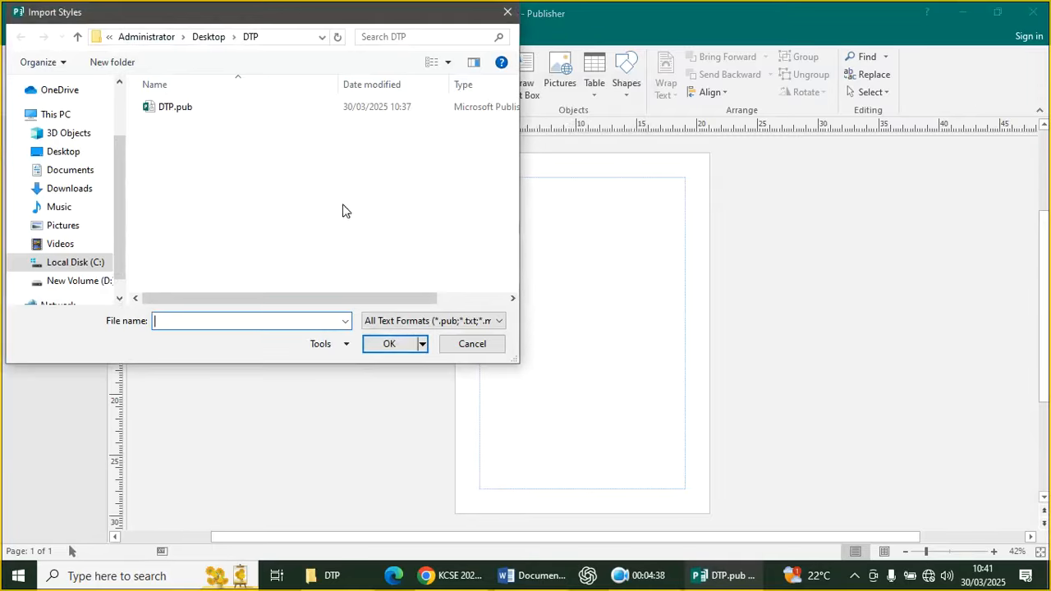
click(454, 345)
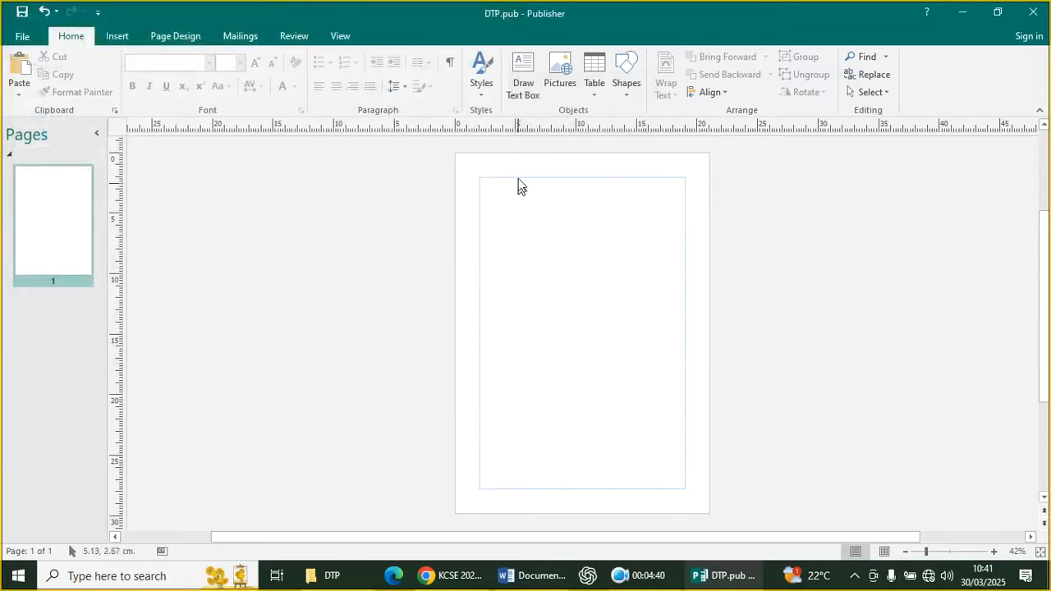
click(480, 91)
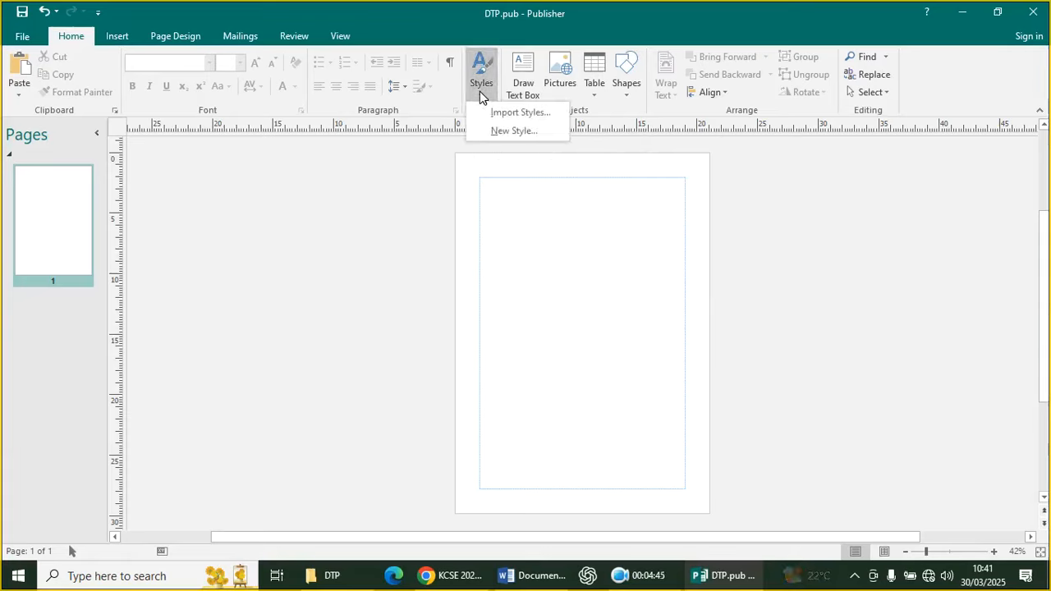
click(519, 131)
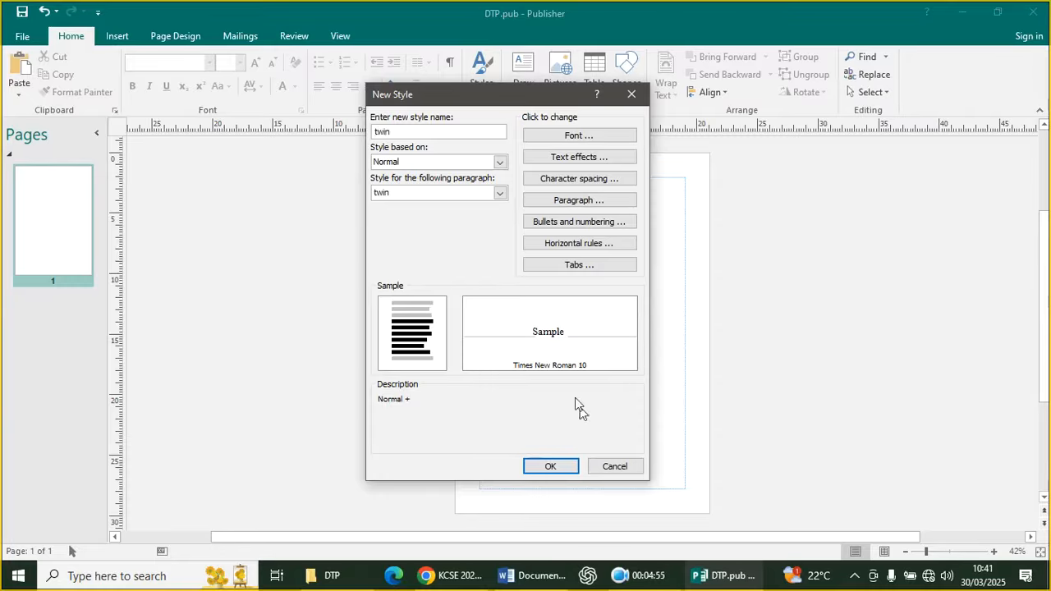
Give the twin style a 12 pt font and 110% character scaling
click(579, 136)
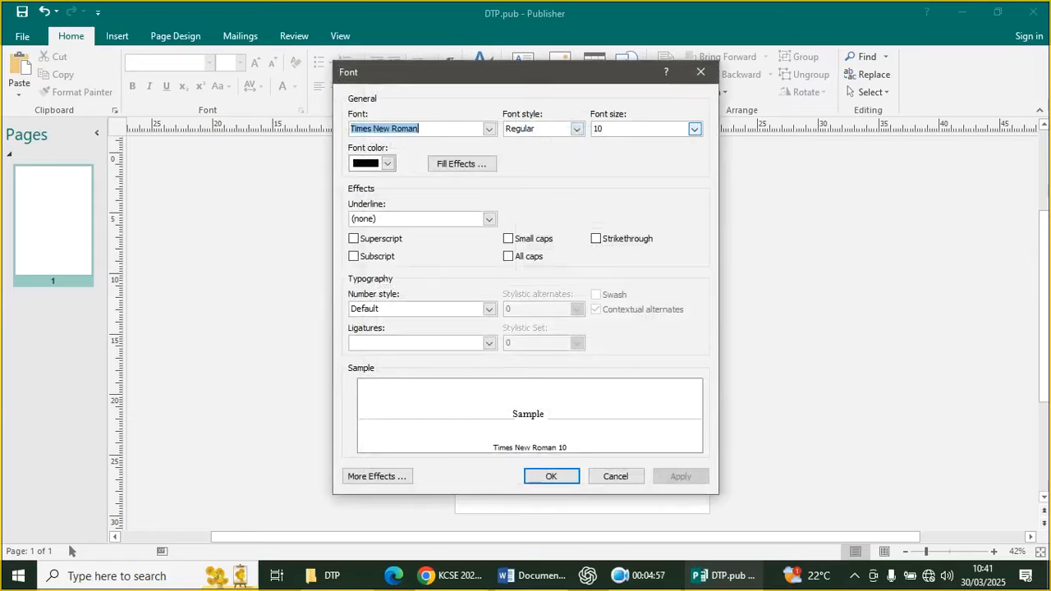
click(694, 129)
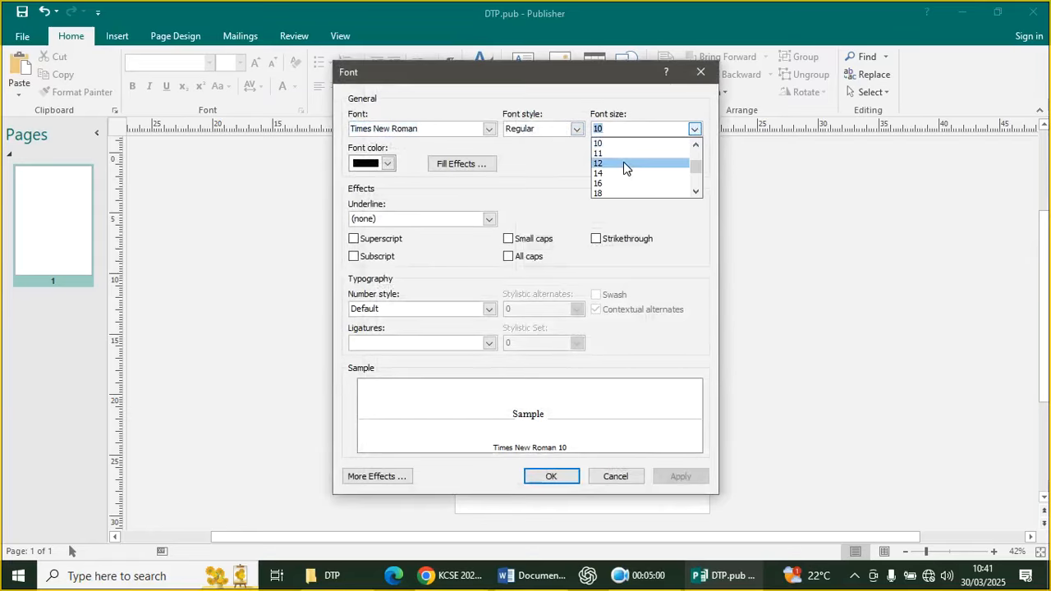
click(624, 162)
click(576, 477)
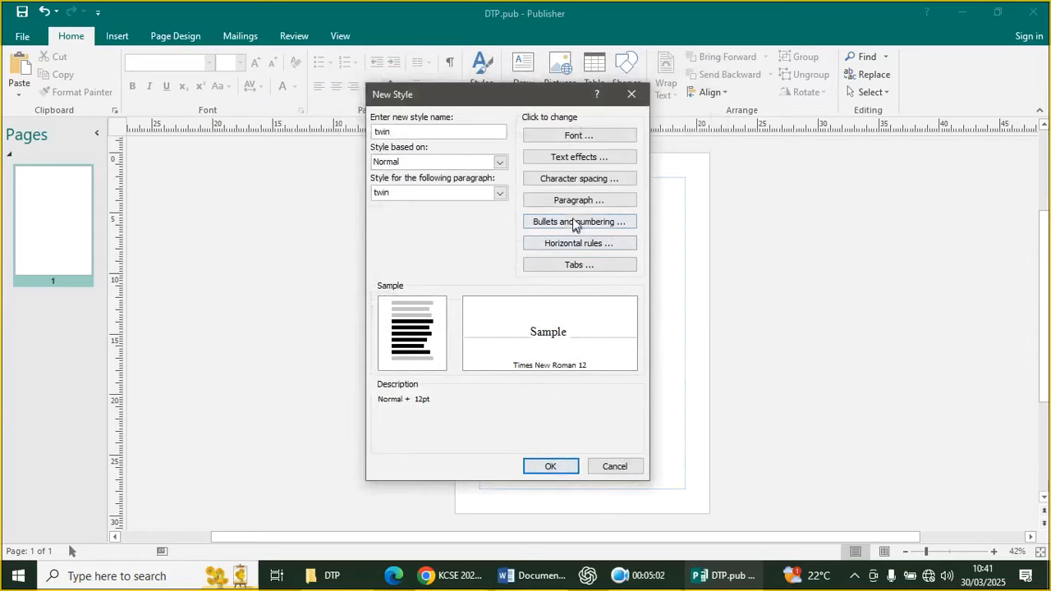
click(562, 180)
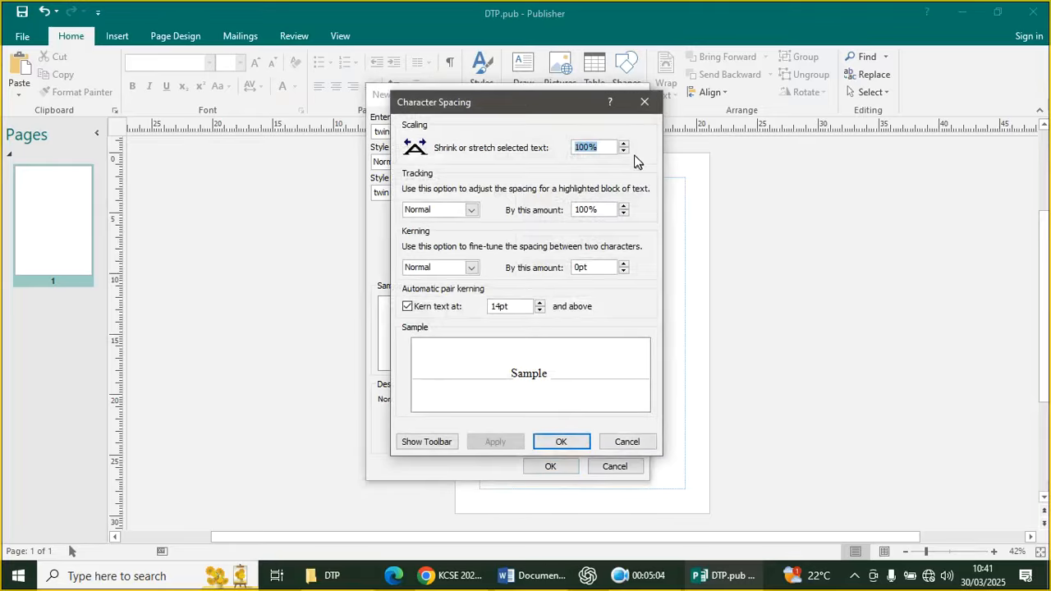
click(625, 144)
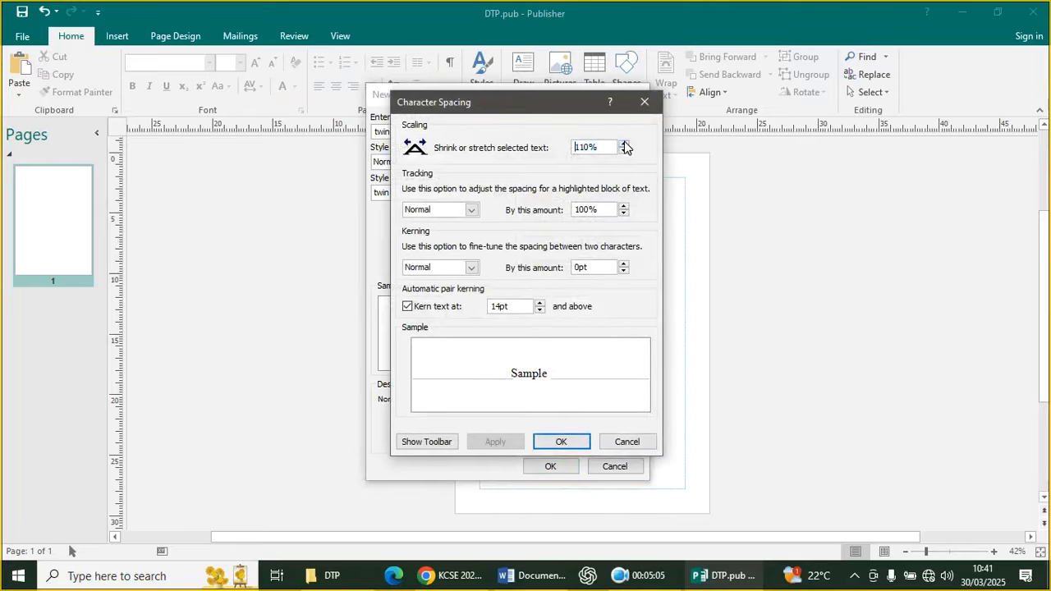
click(555, 443)
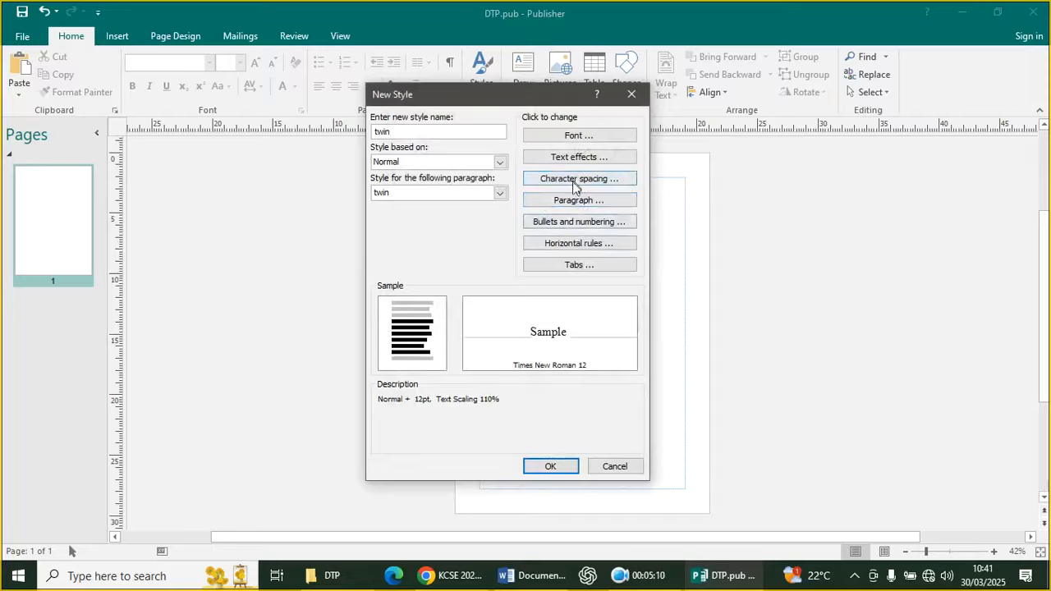
Set twin's paragraph spacing to 8 pt before with 1.5 line spacing
click(569, 205)
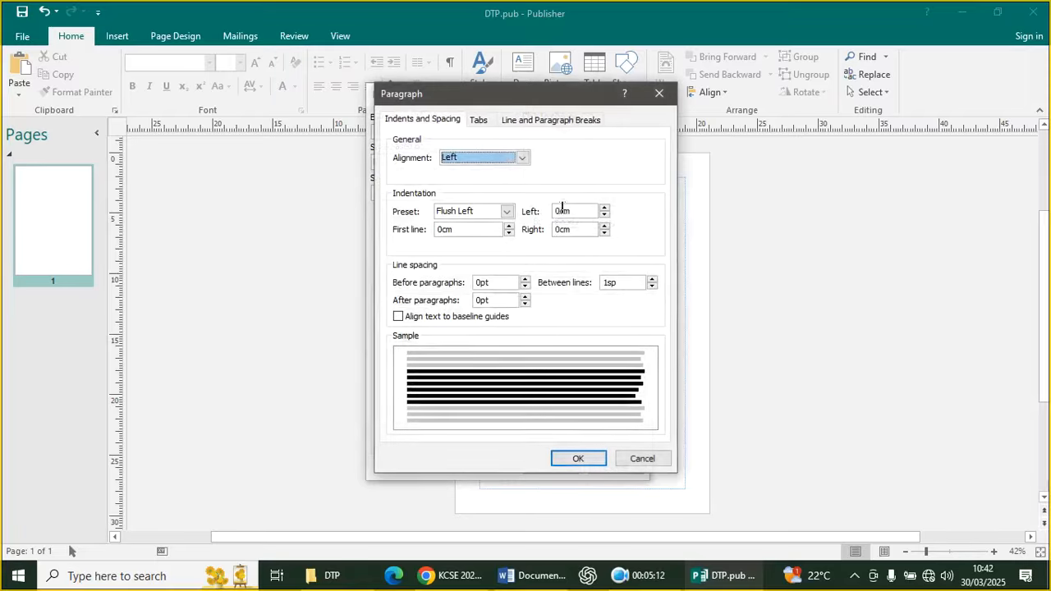
click(526, 279)
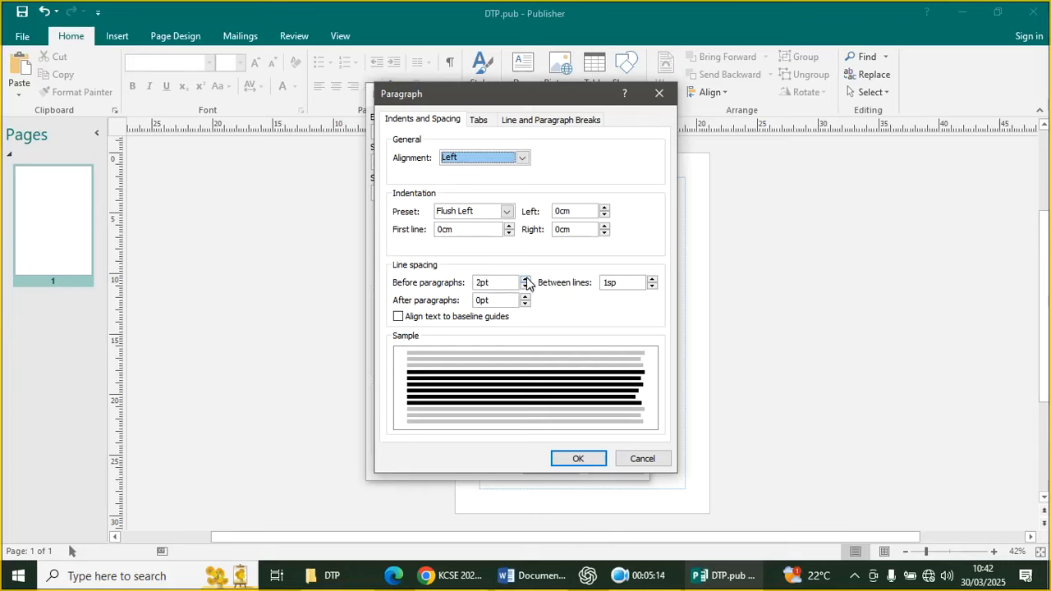
click(526, 280)
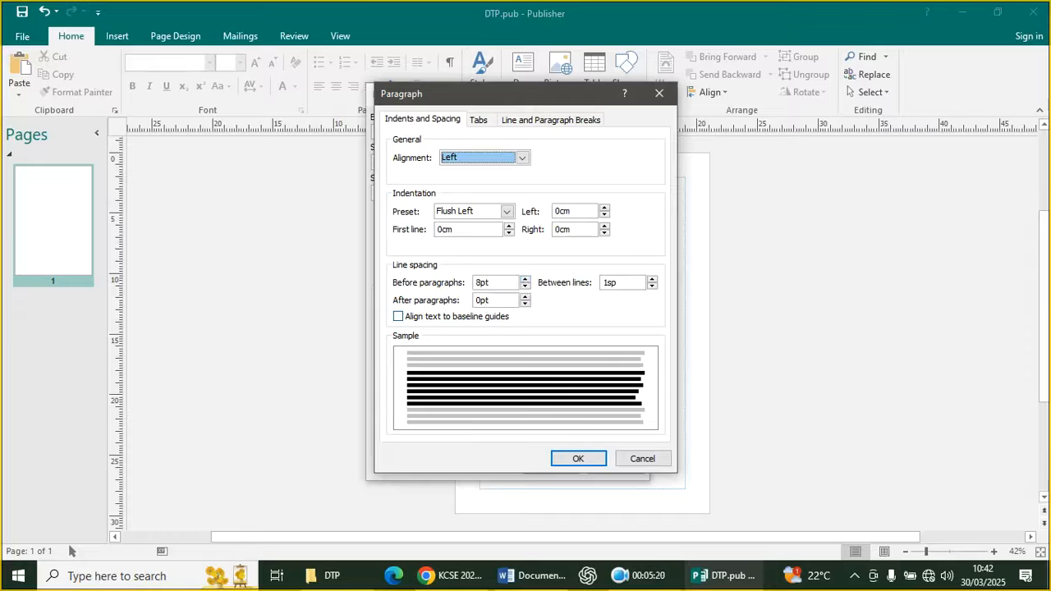
click(652, 279)
click(652, 279)
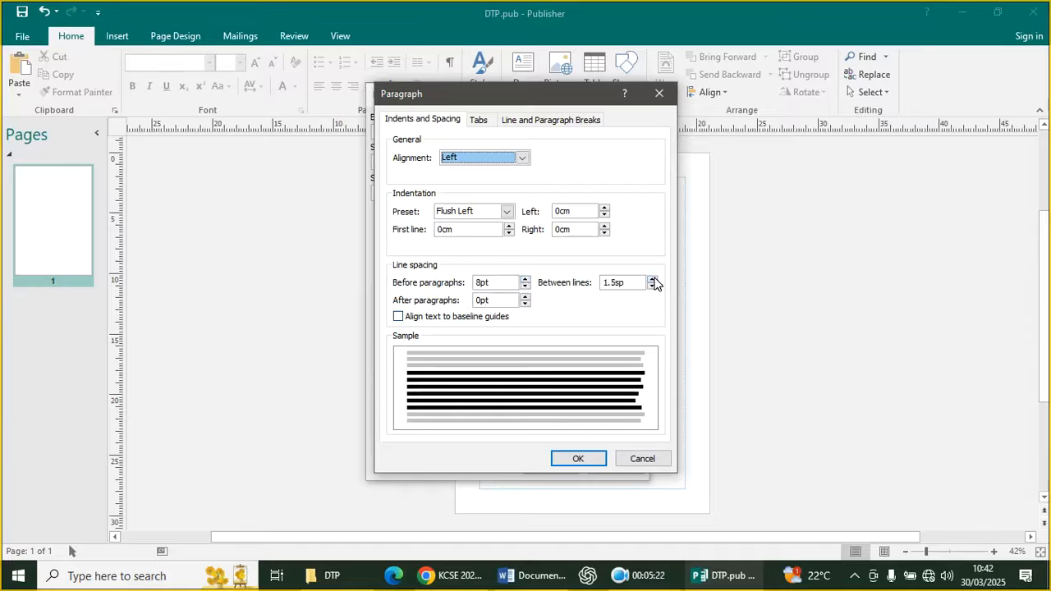
click(578, 460)
click(578, 460)
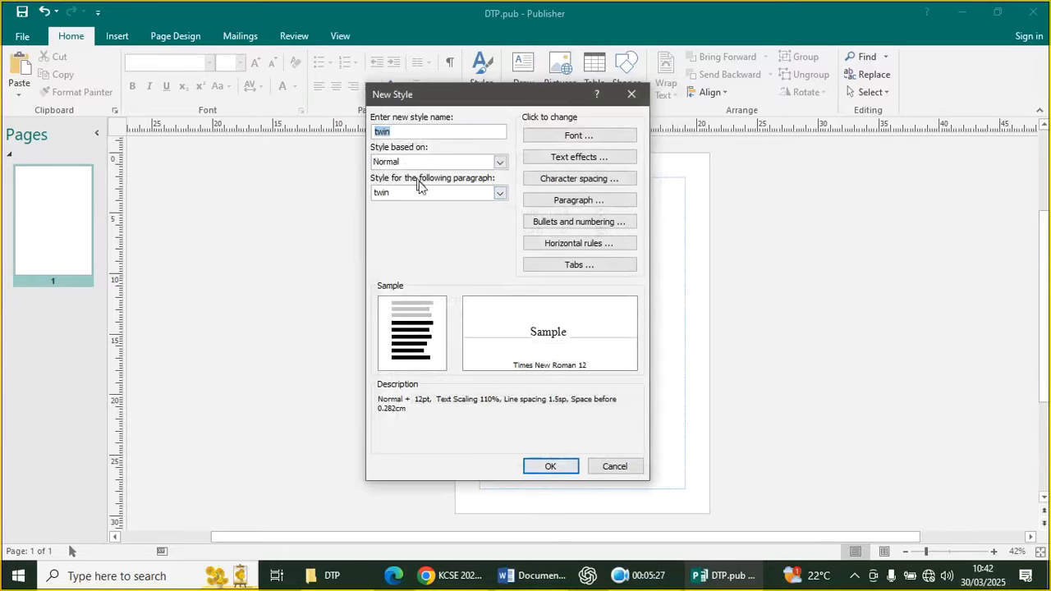
Make twin follow itself, attempt to save, dismiss the already-exists warning, and cancel
click(499, 193)
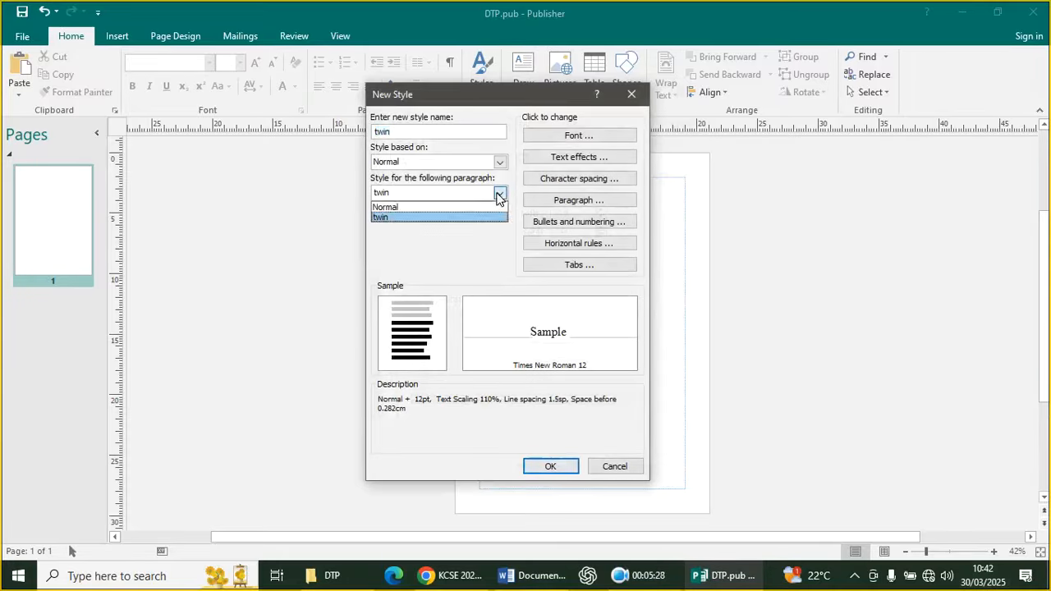
click(438, 218)
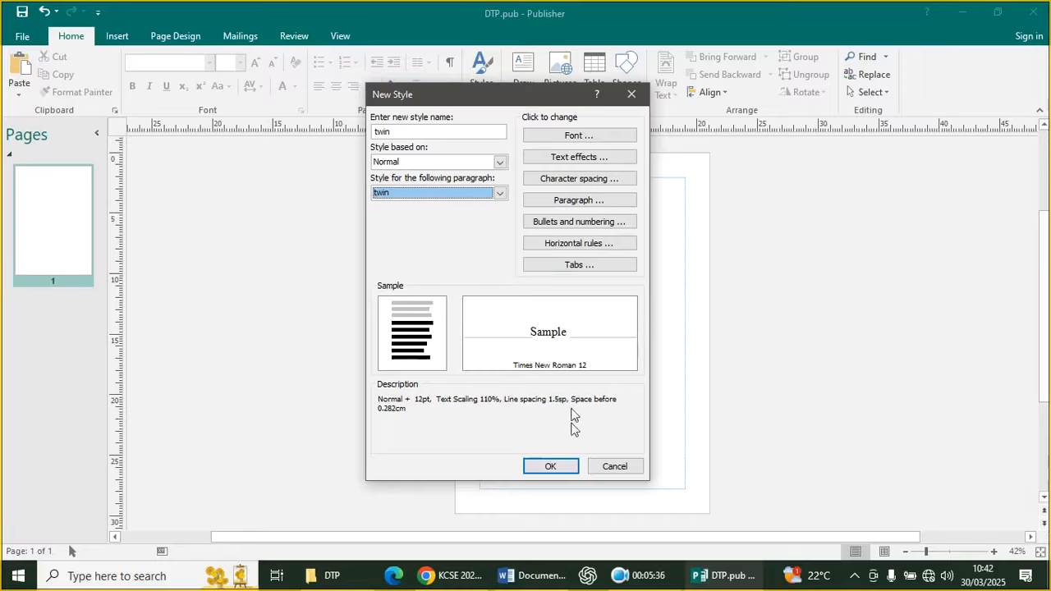
click(561, 471)
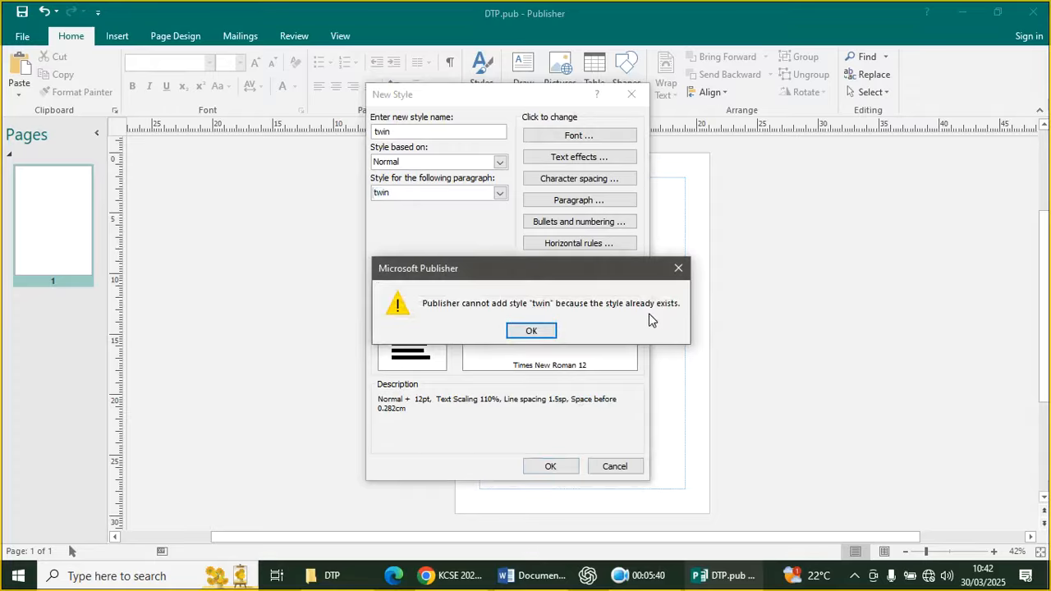
click(678, 267)
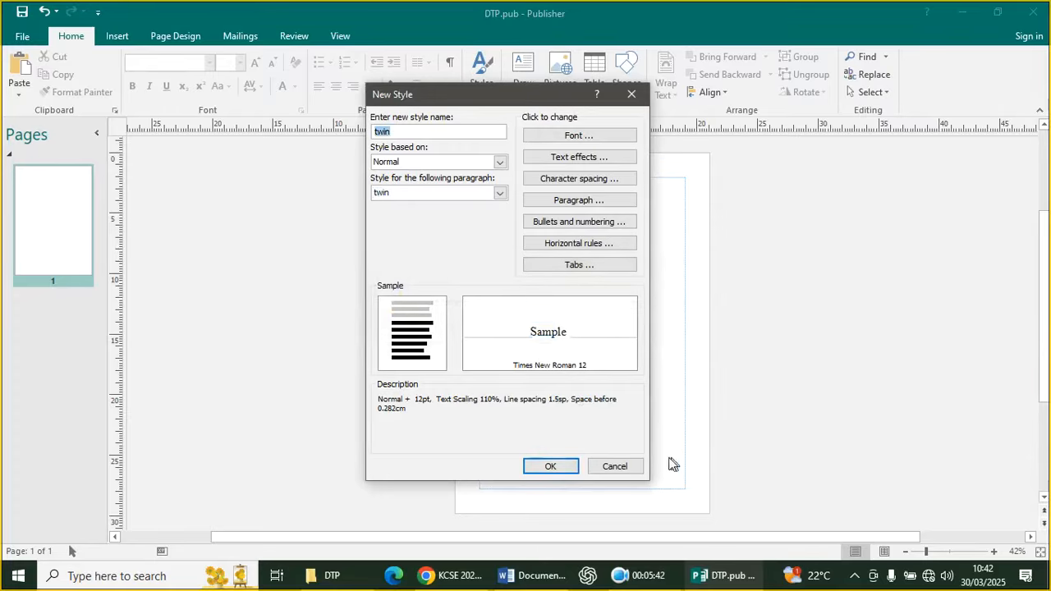
click(614, 466)
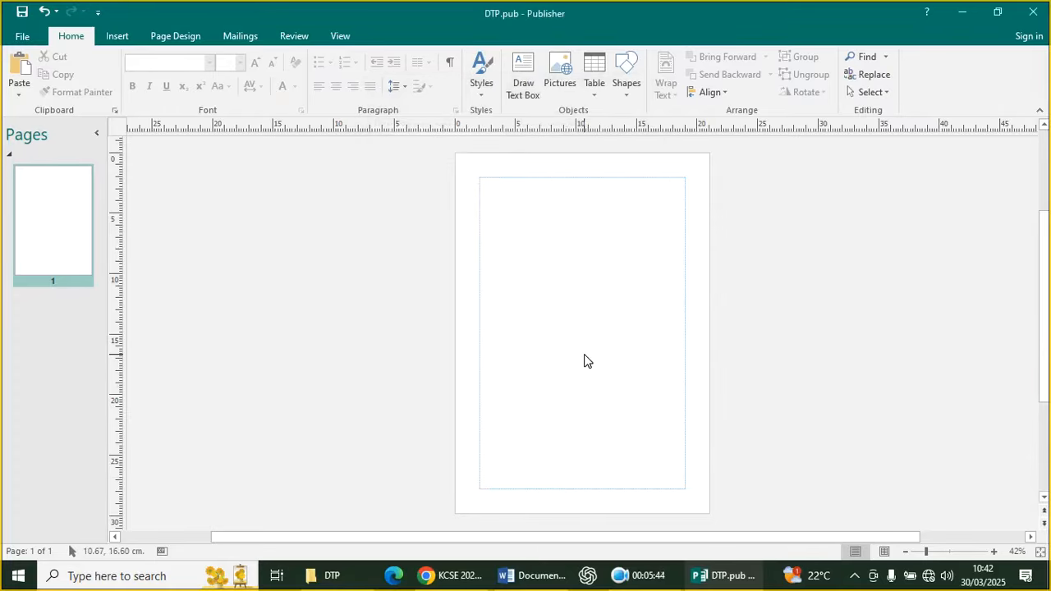
click(447, 576)
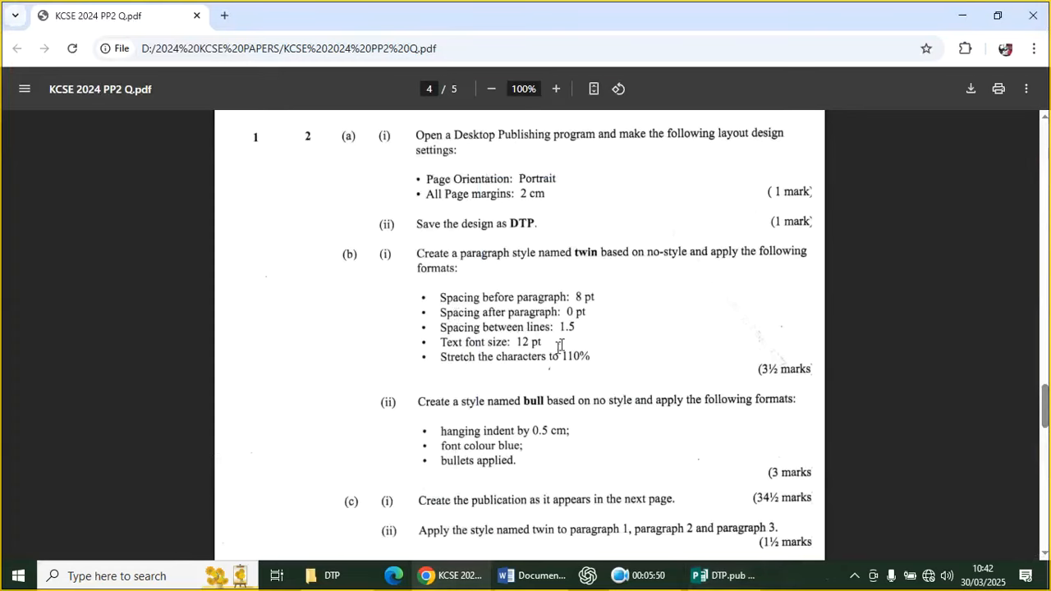
scroll(457, 376, down, 1)
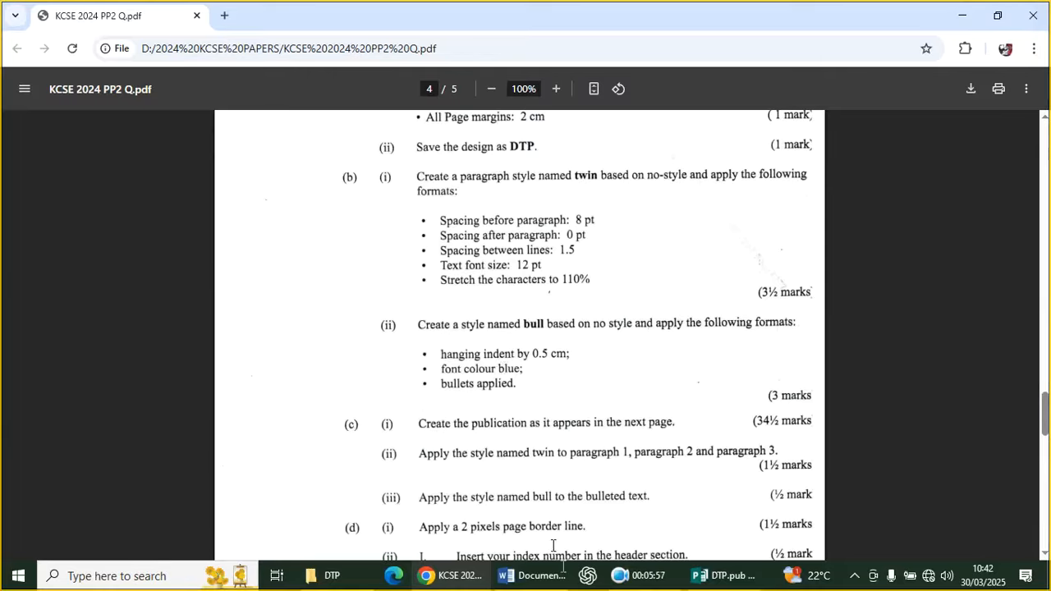
click(716, 577)
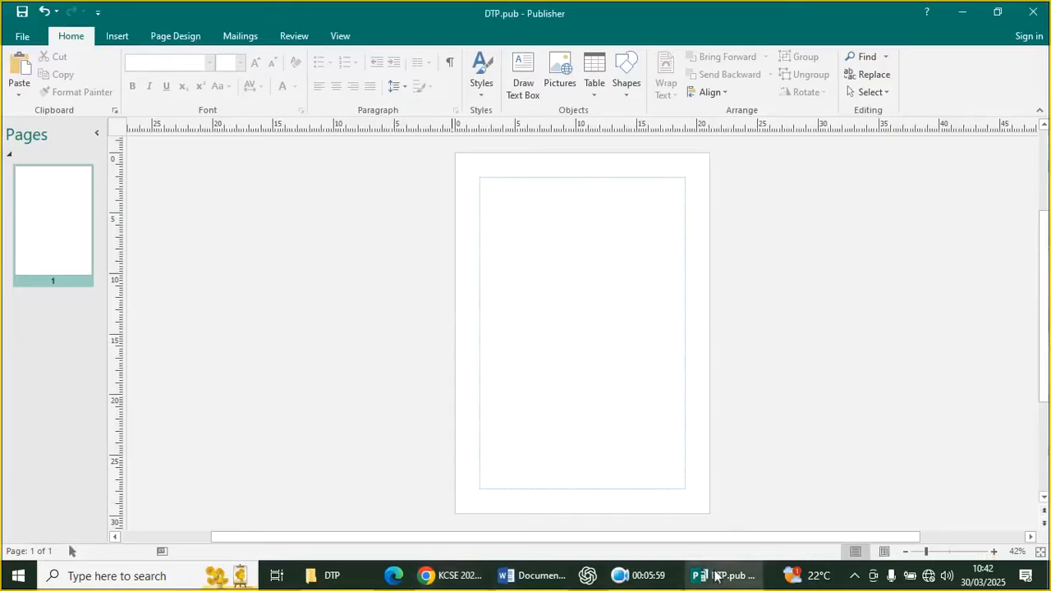
Start a new style named 'bull' based on Normal and open its paragraph settings
click(492, 87)
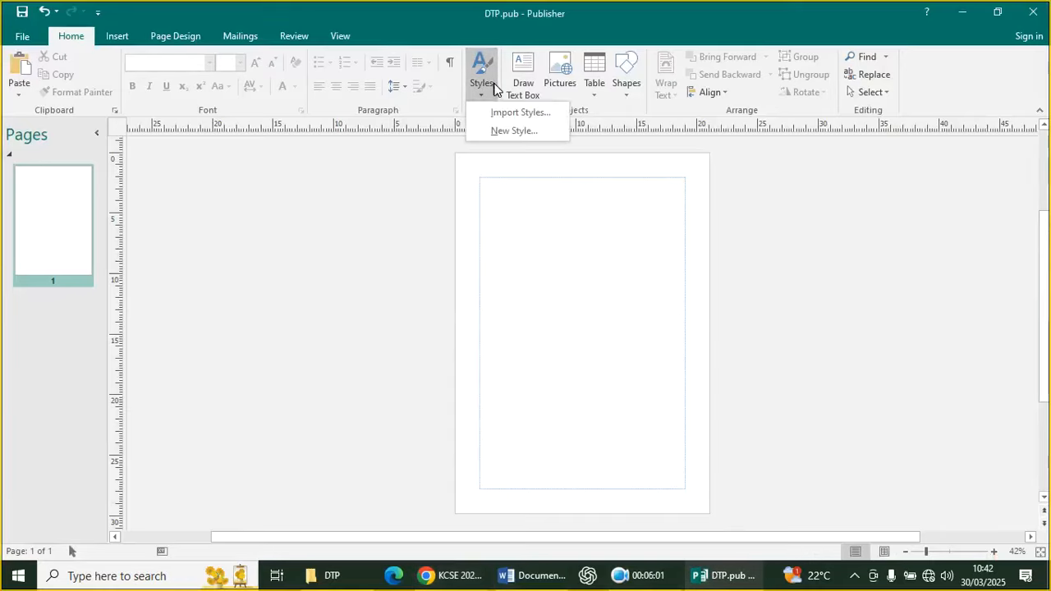
click(499, 131)
text(b)
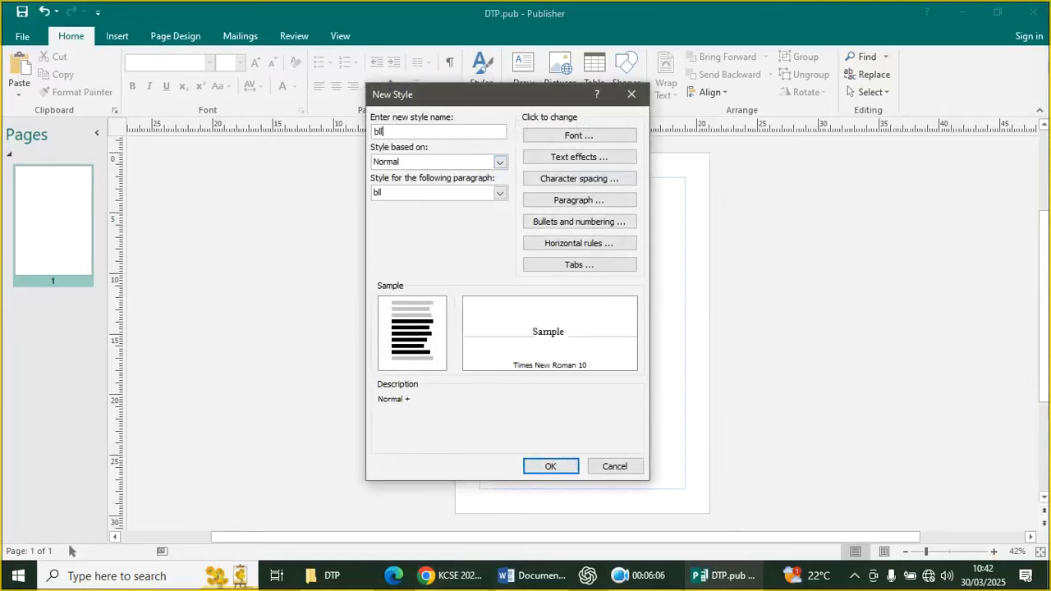
text(u)
click(582, 200)
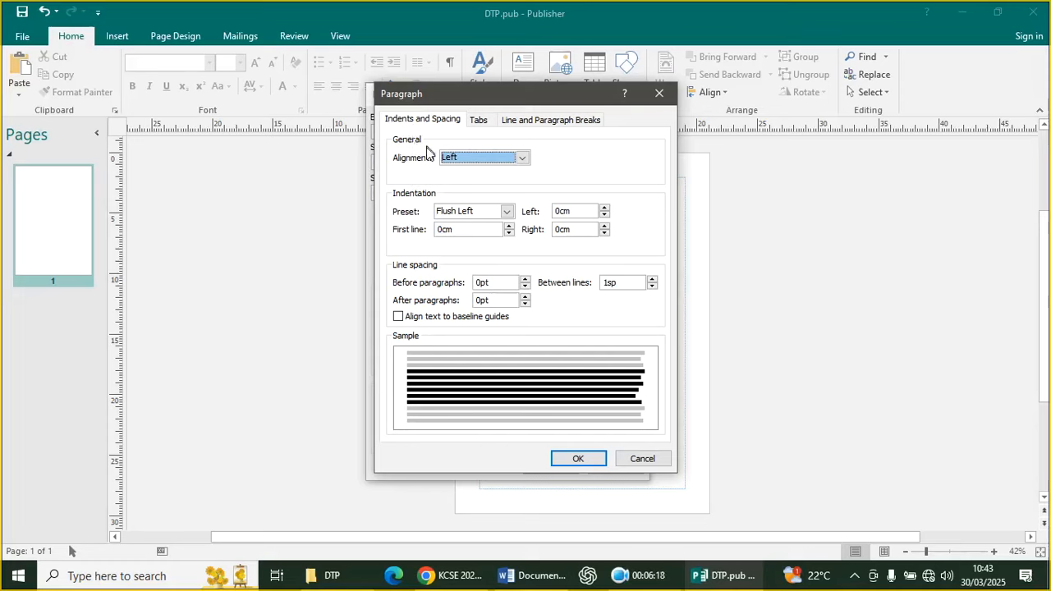
Review the Tabs and Line breaks settings, keeping Left alignment for bull
click(482, 122)
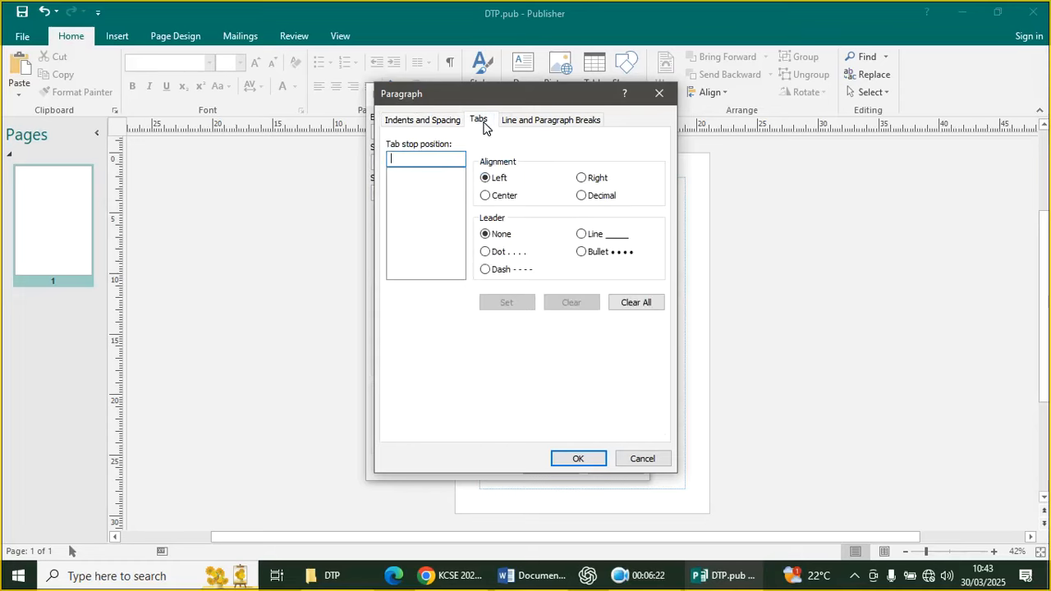
click(538, 123)
click(439, 121)
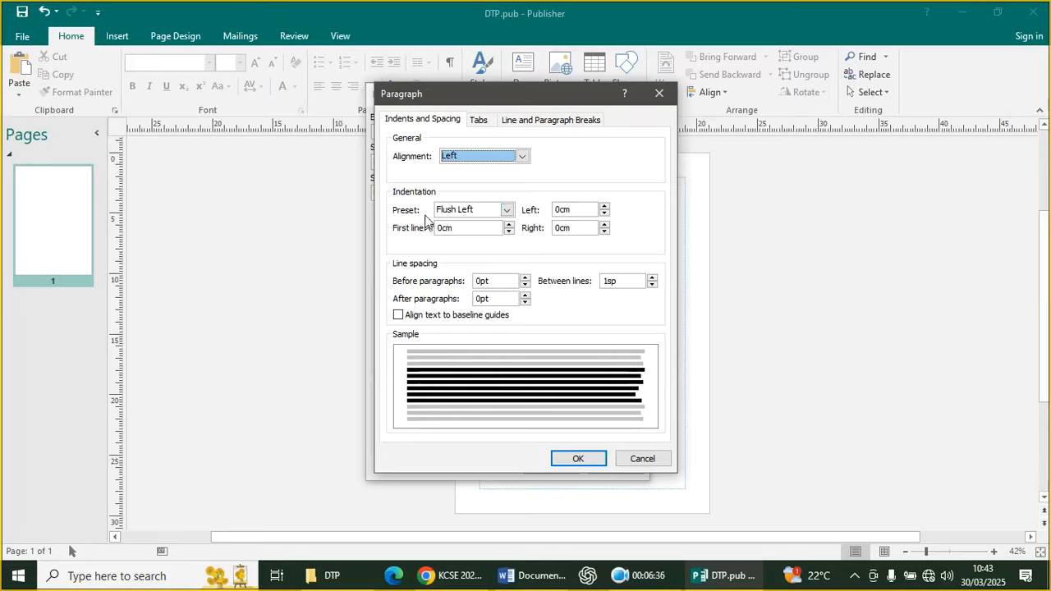
click(522, 156)
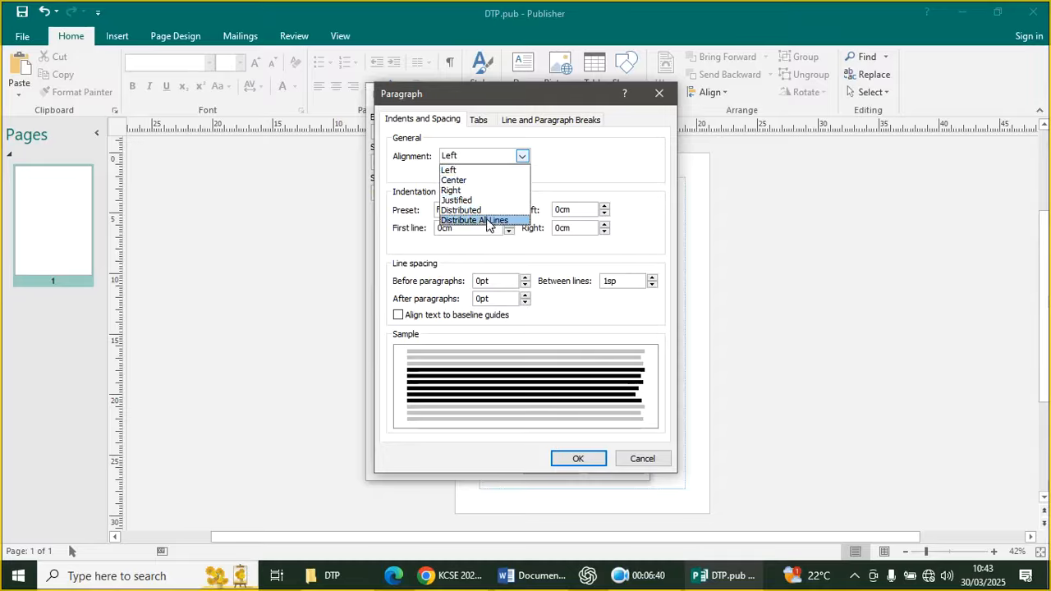
click(560, 174)
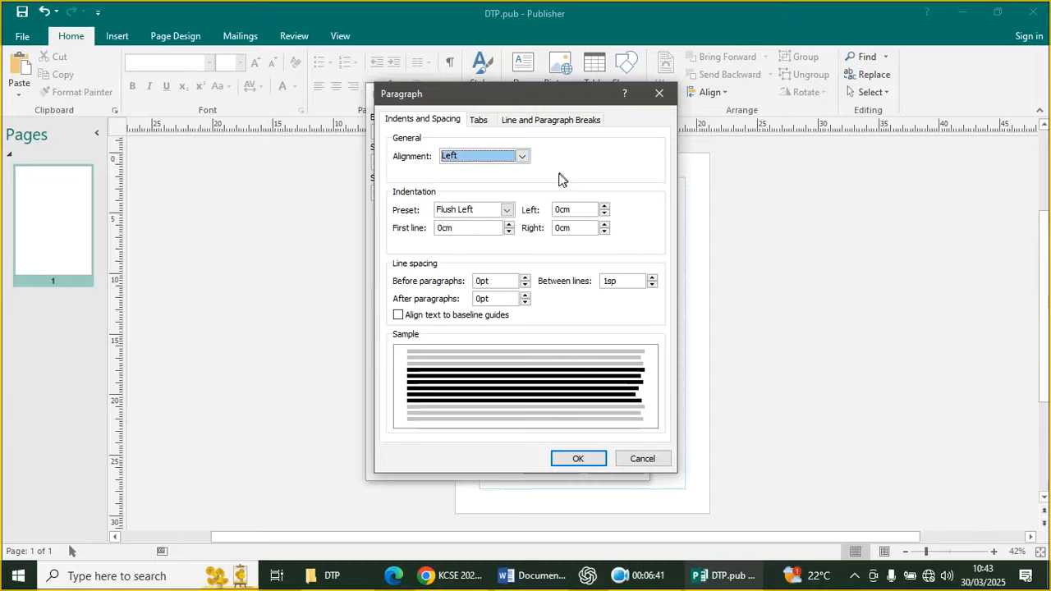
Apply the Hanging Indent preset to bull with a 1 cm left indent
click(507, 210)
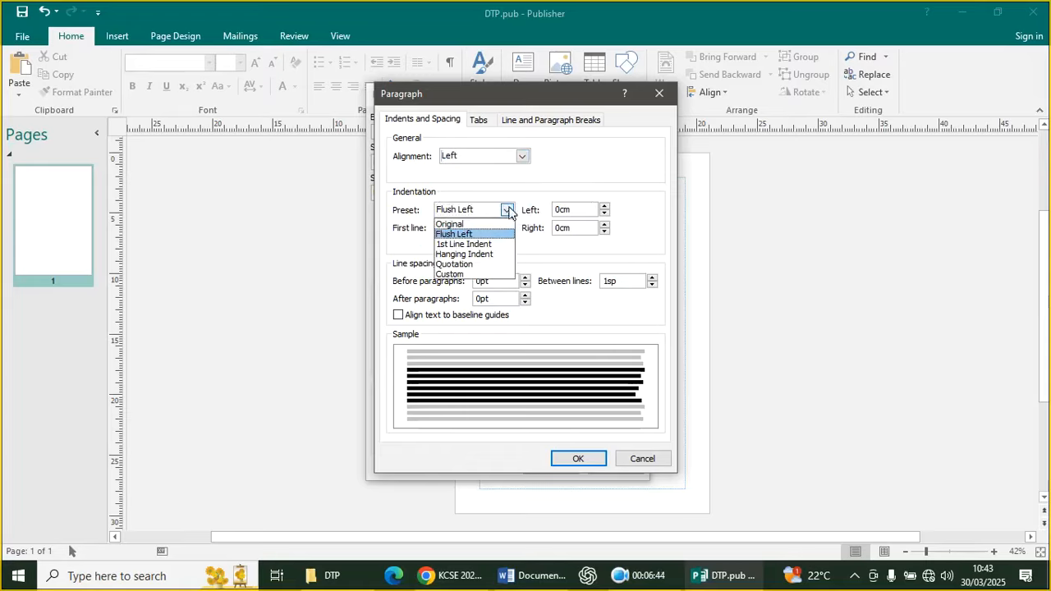
click(481, 254)
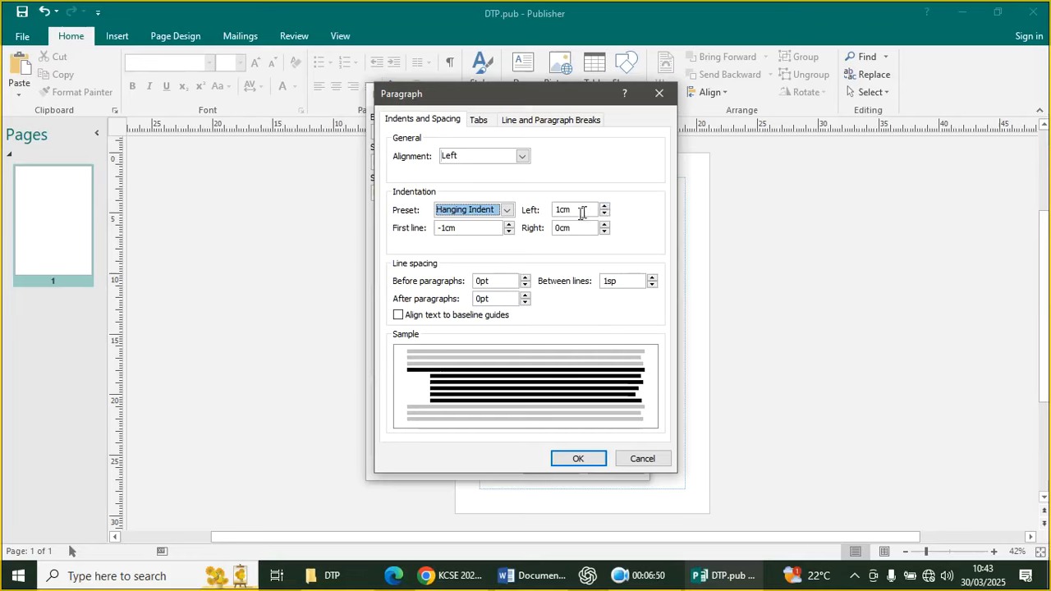
click(509, 226)
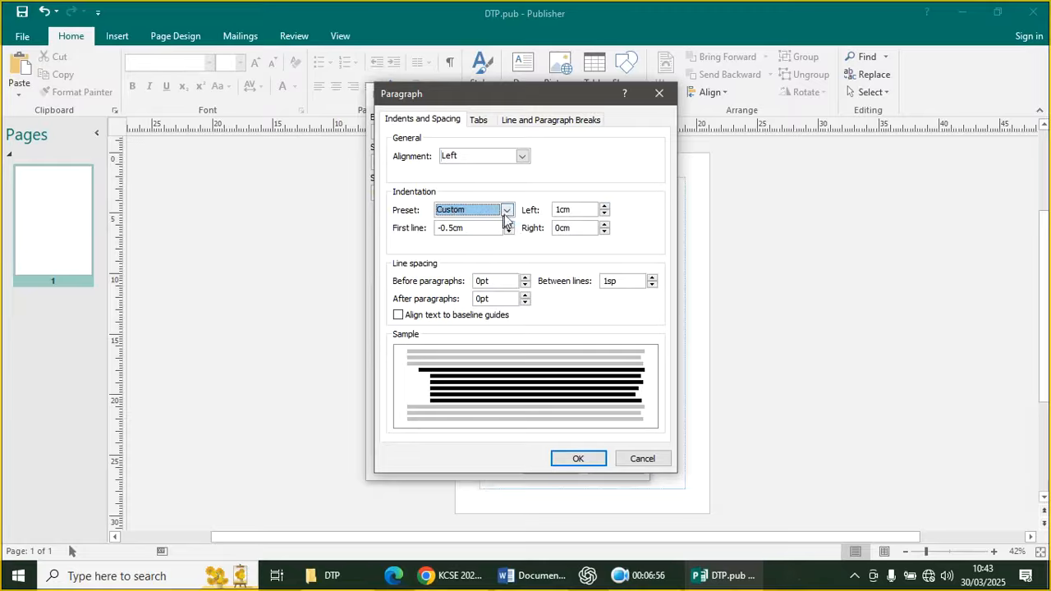
click(507, 211)
click(490, 250)
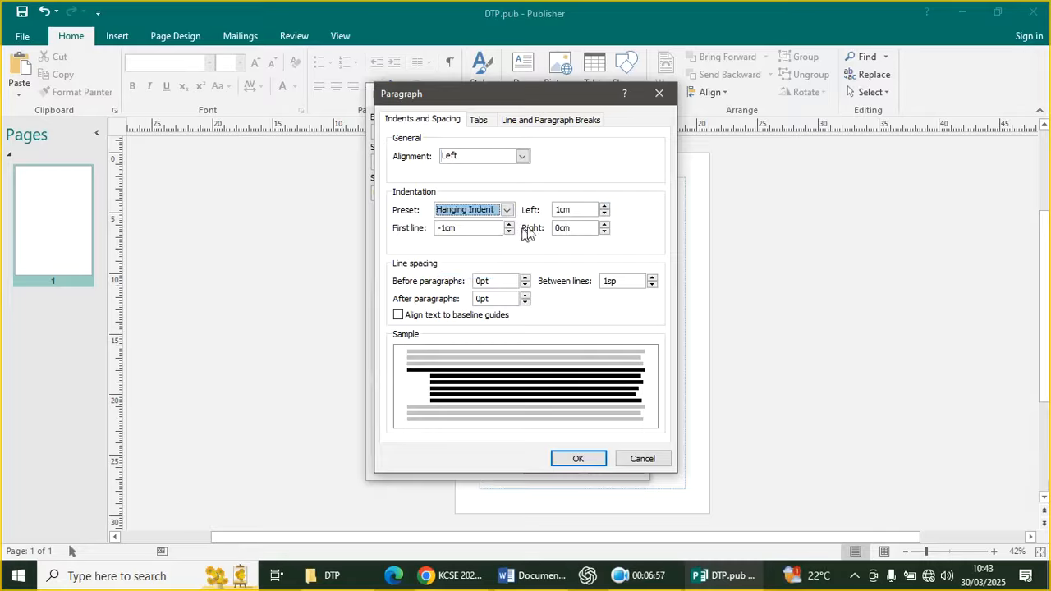
click(604, 206)
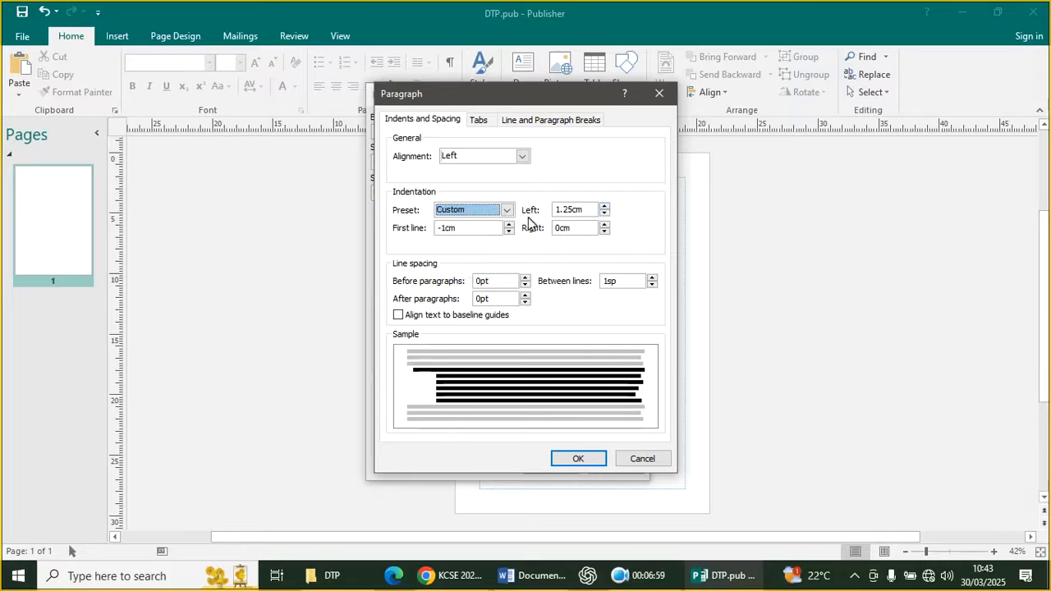
click(507, 210)
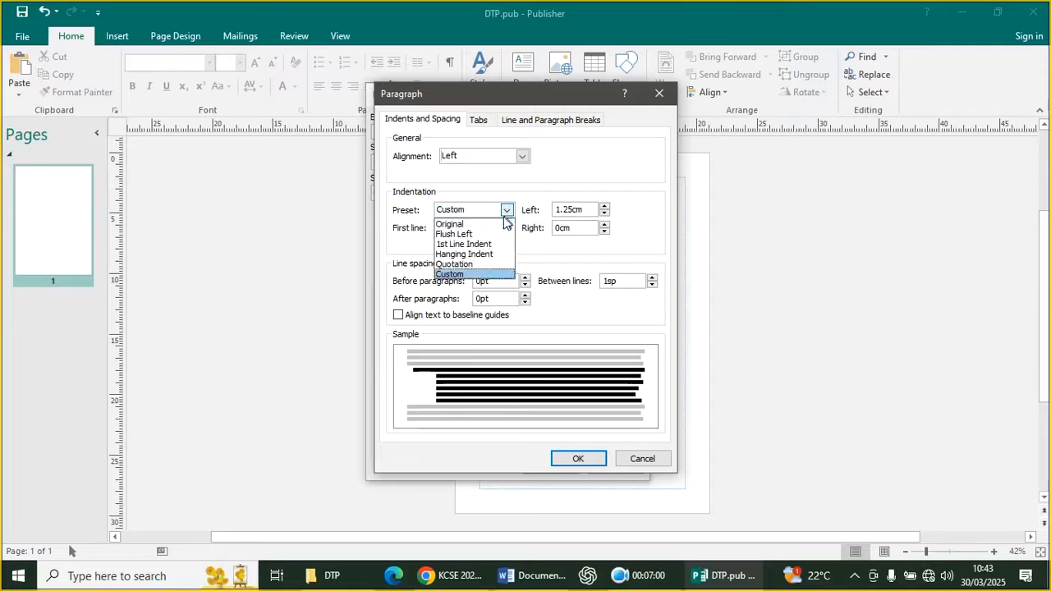
click(485, 255)
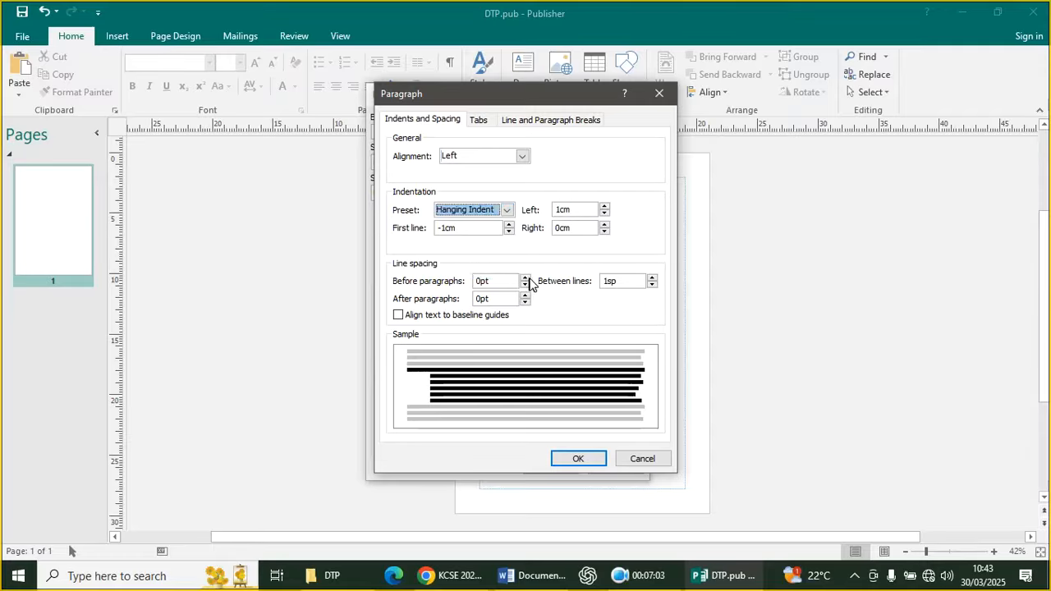
Set the first-line indent to 0.5 cm, confirm, and close the ChatGPT window
double_click(471, 228)
text(0.5)
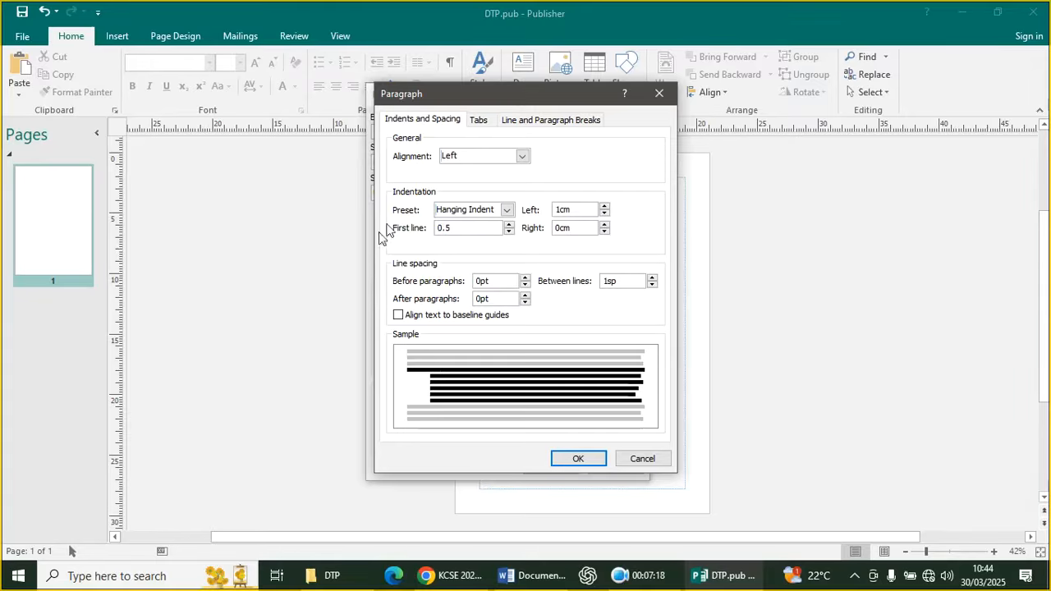
click(578, 458)
key(alt+Tab)
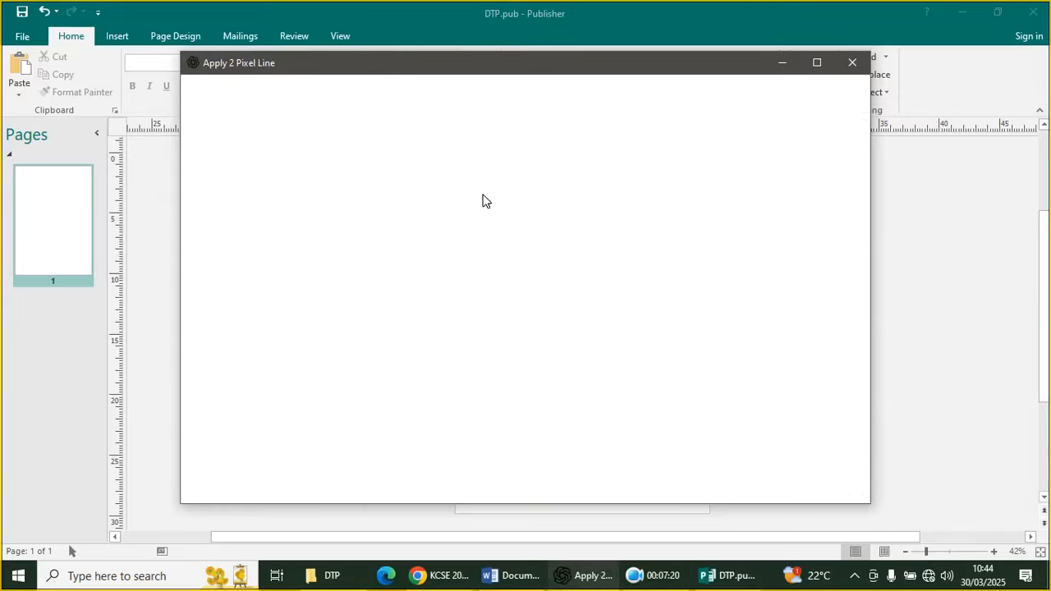
click(853, 64)
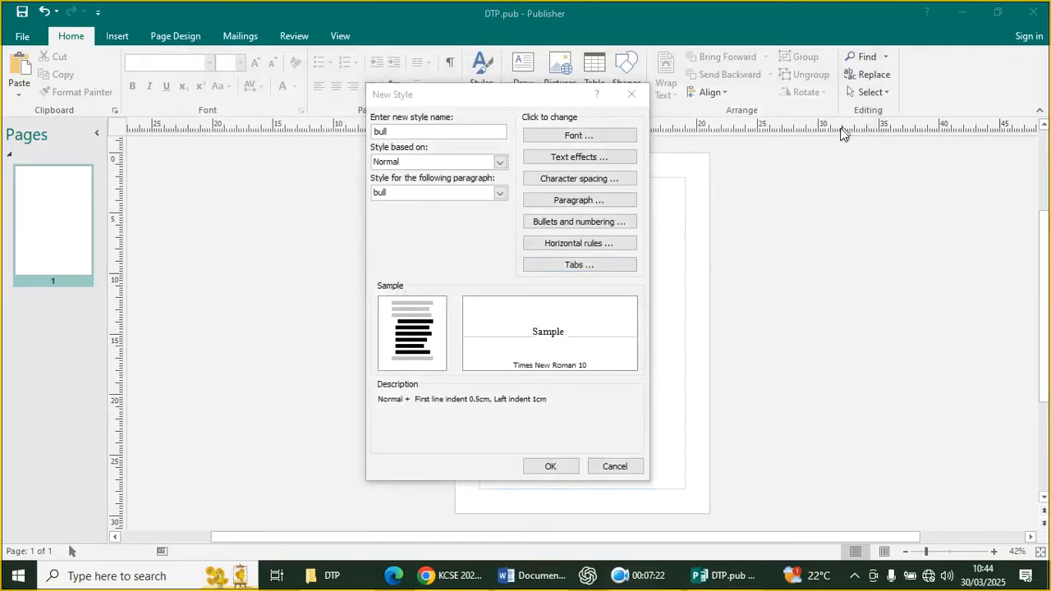
Set the bull style's font colour to blue
click(578, 137)
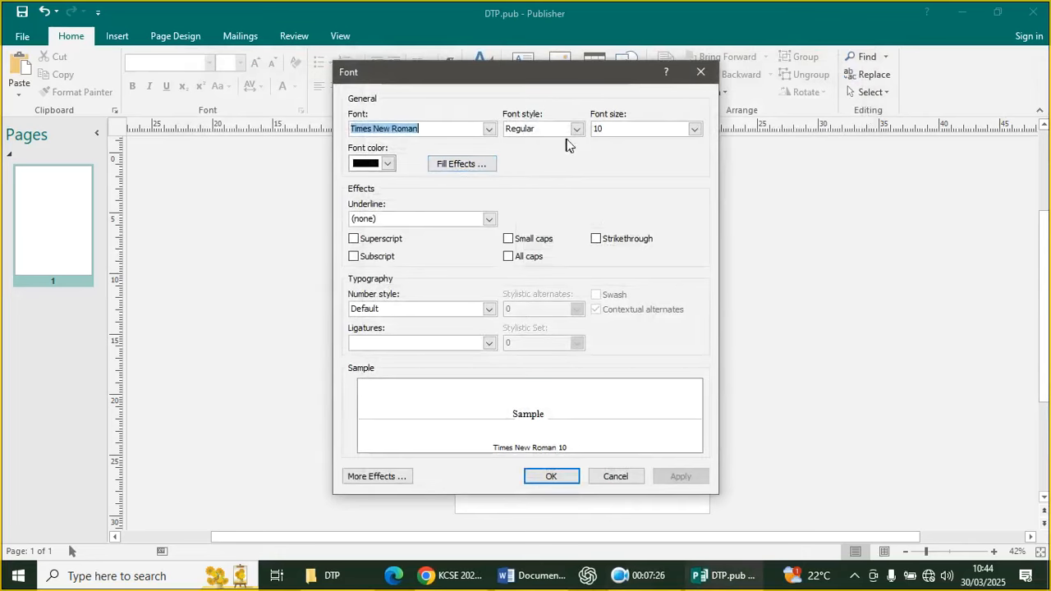
click(387, 165)
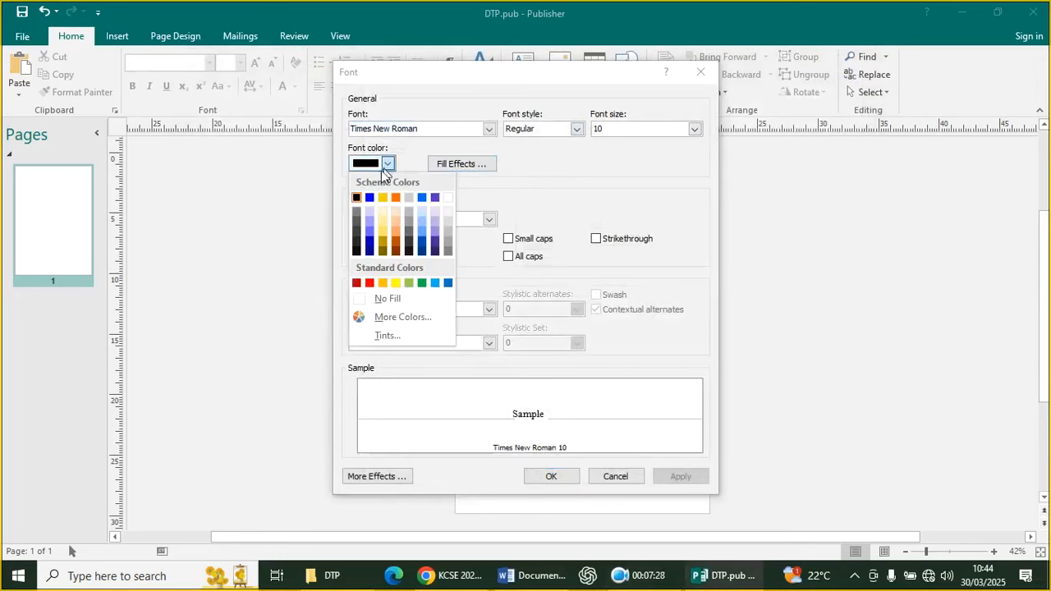
click(370, 198)
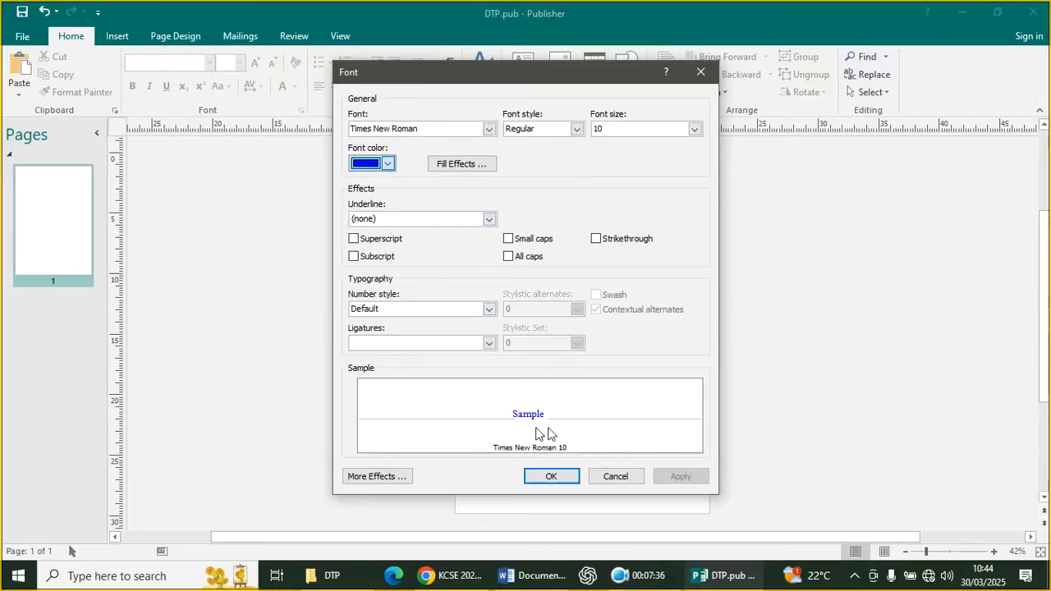
click(566, 474)
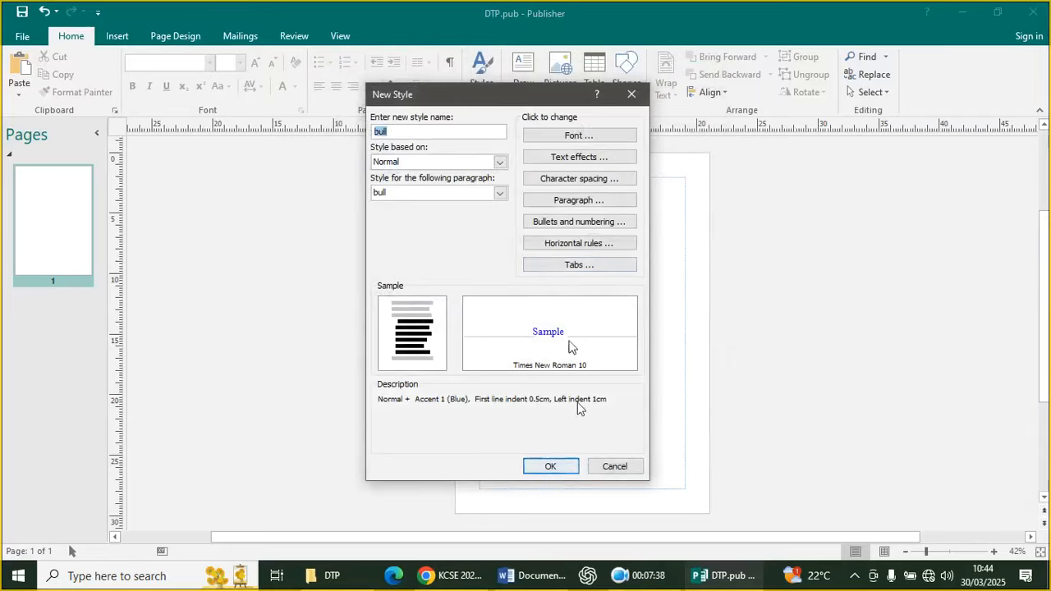
Give bull the small dot bullet and finish creating the style
click(570, 225)
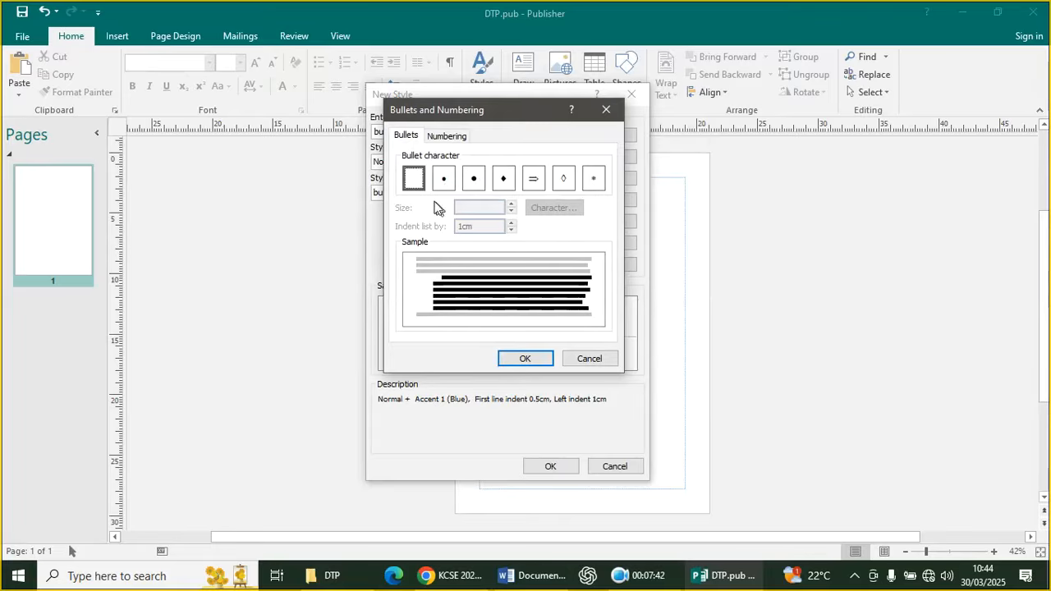
click(443, 183)
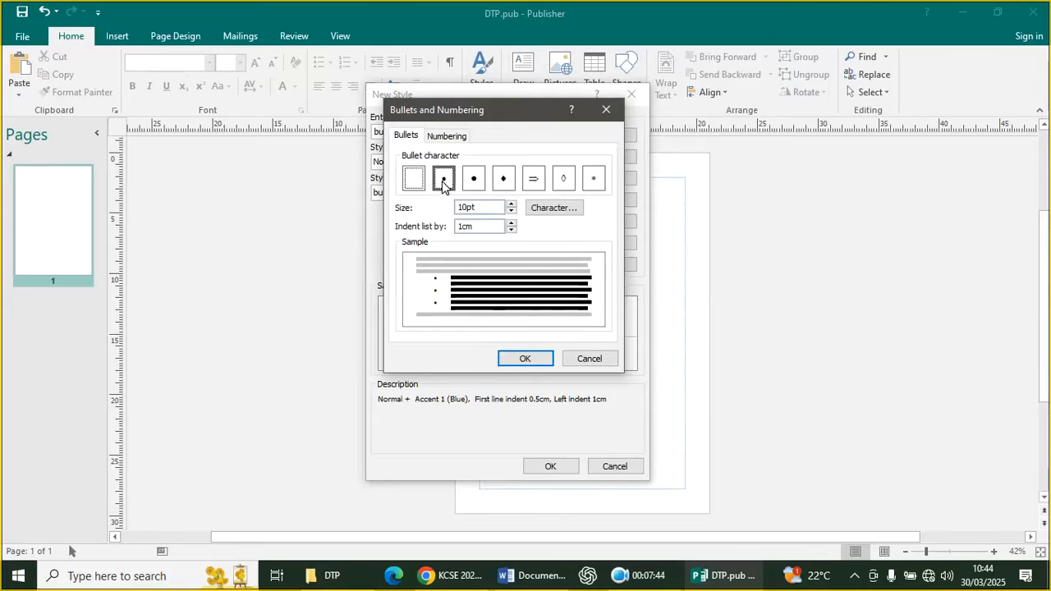
click(515, 356)
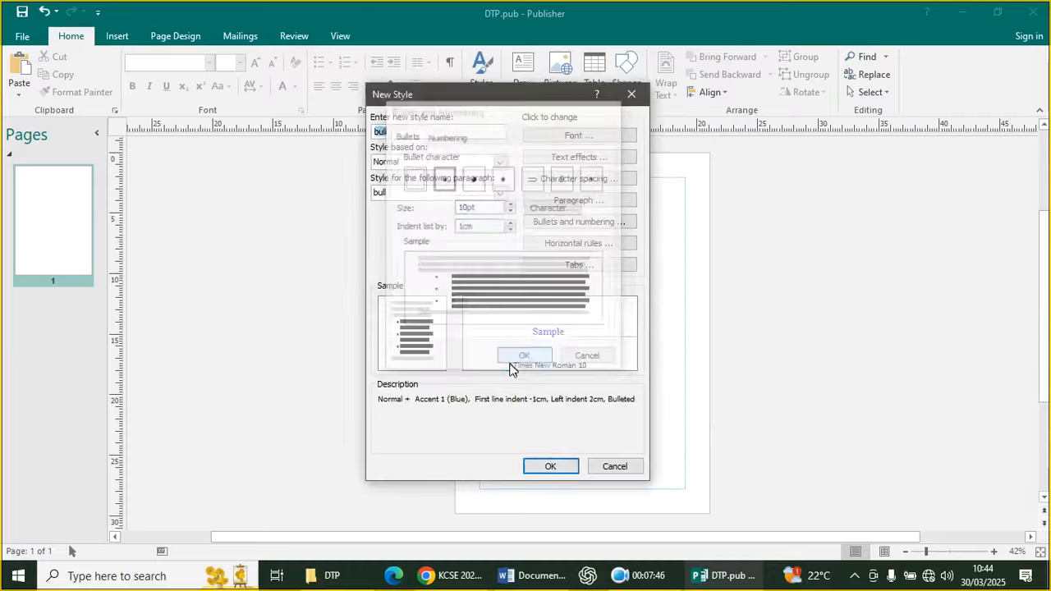
click(549, 466)
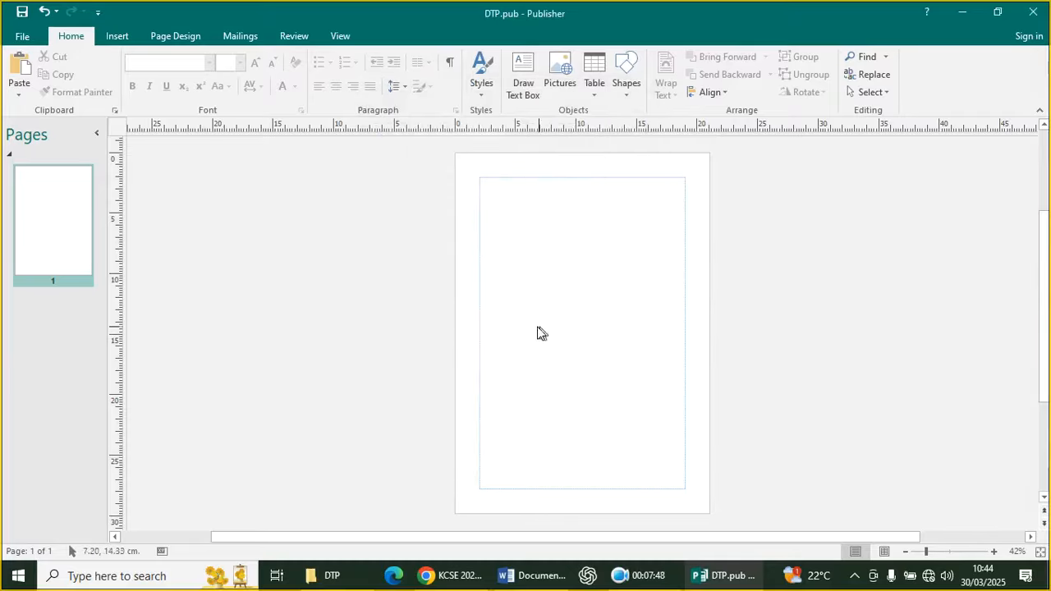
Verify twin and bull appear in the style list, then save DTP.pub
click(478, 91)
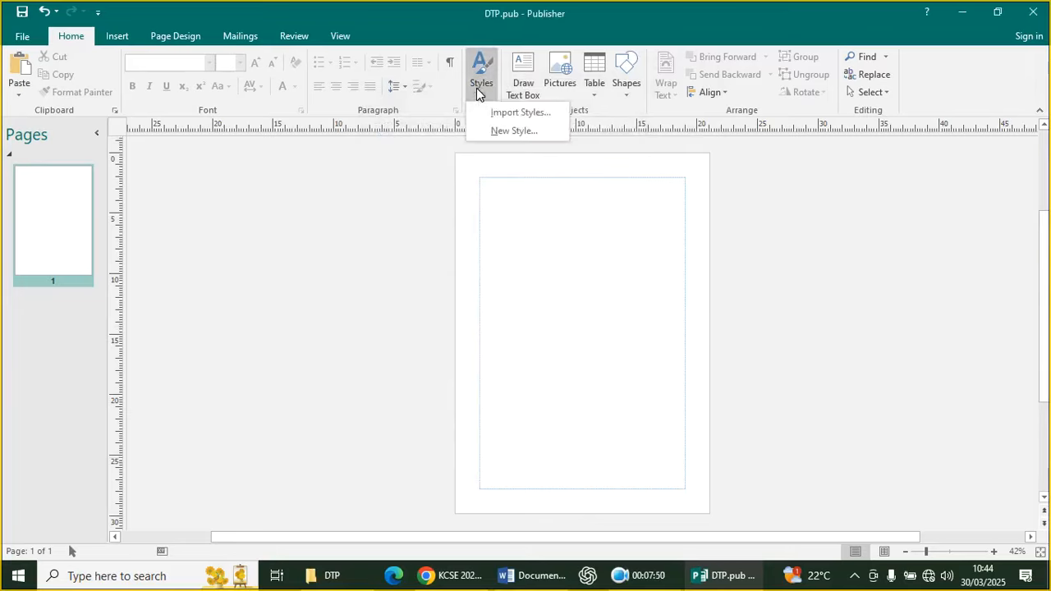
click(497, 131)
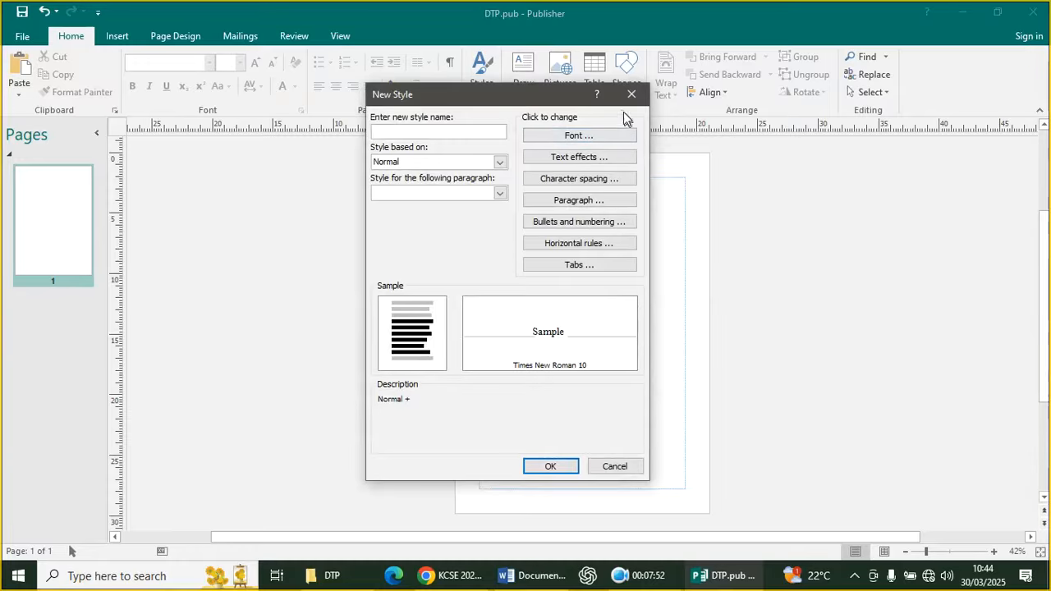
click(499, 194)
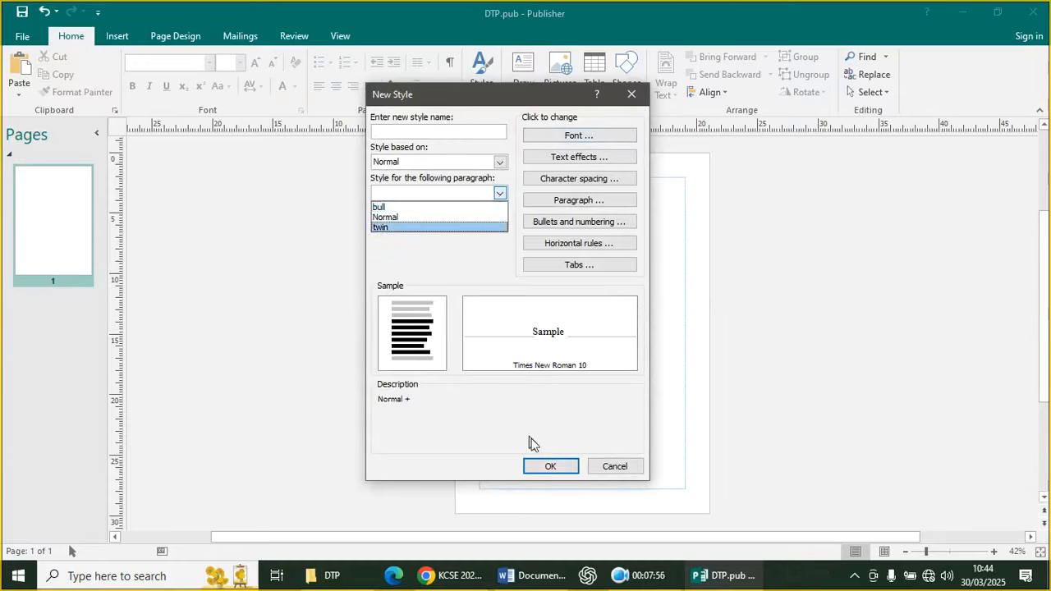
click(553, 469)
click(593, 473)
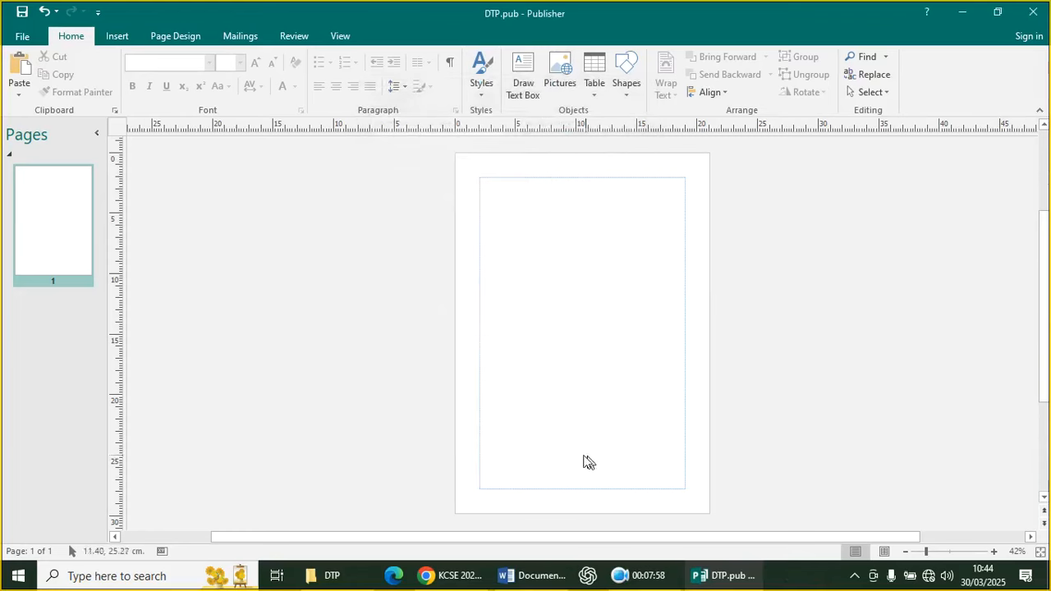
click(23, 13)
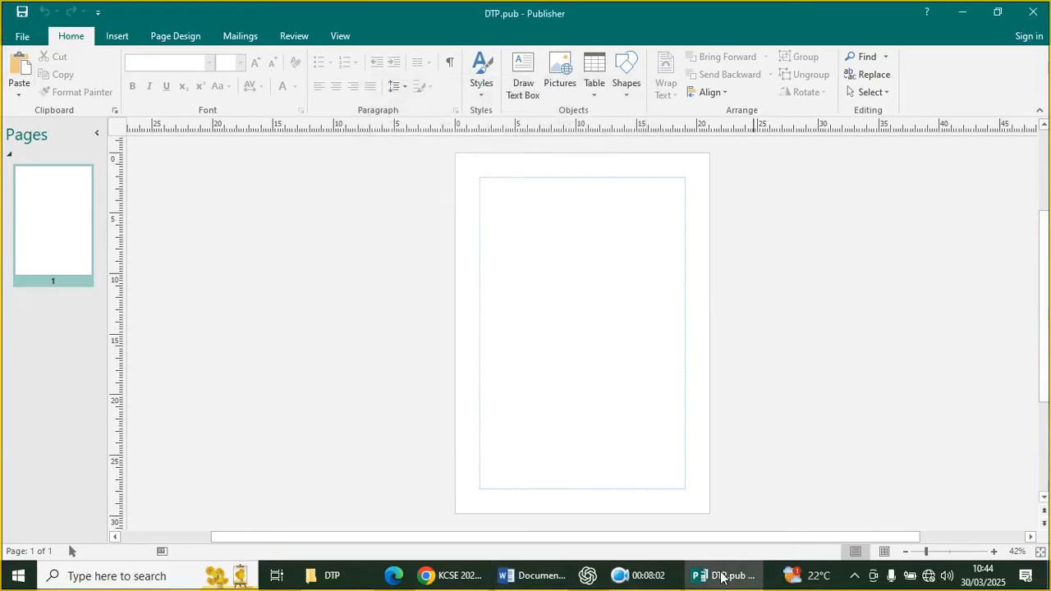
Show the KCSE question paper in Chrome and scroll to tasks (c)–(e) on page 4
click(458, 574)
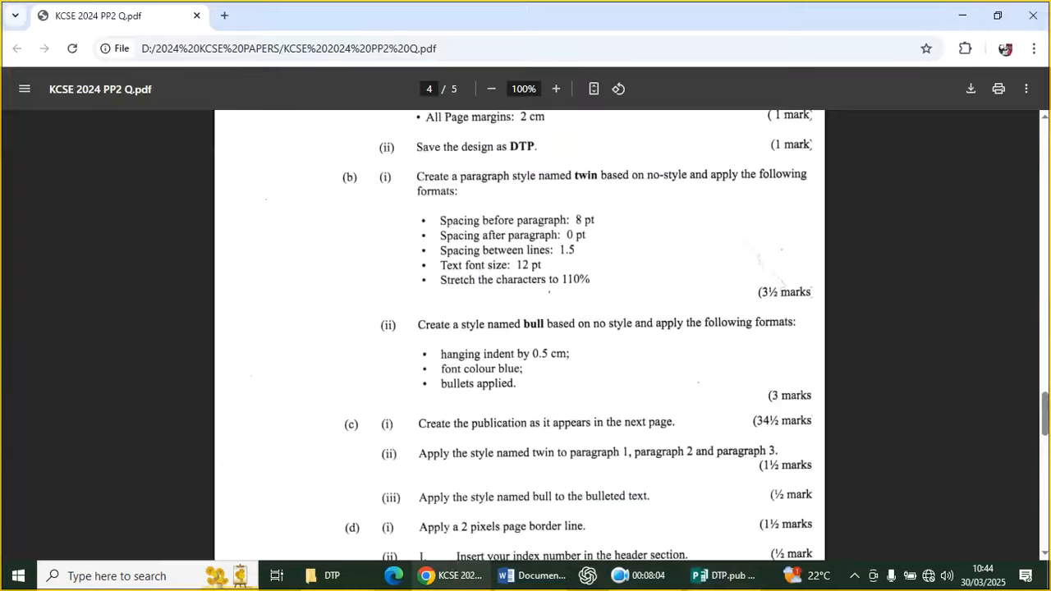
scroll(831, 337, down, 2)
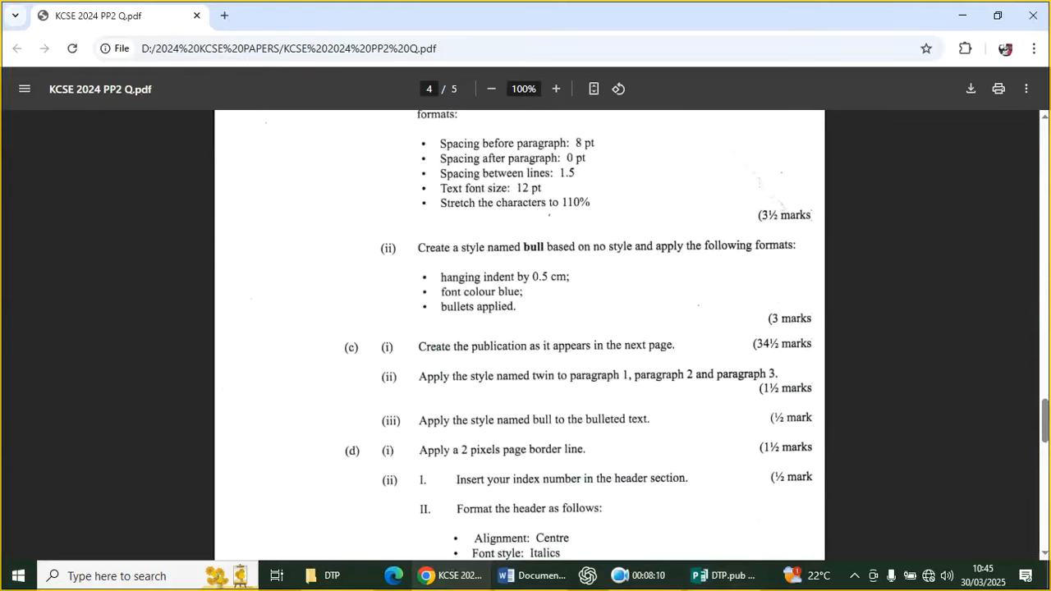
scroll(343, 350, down, 4)
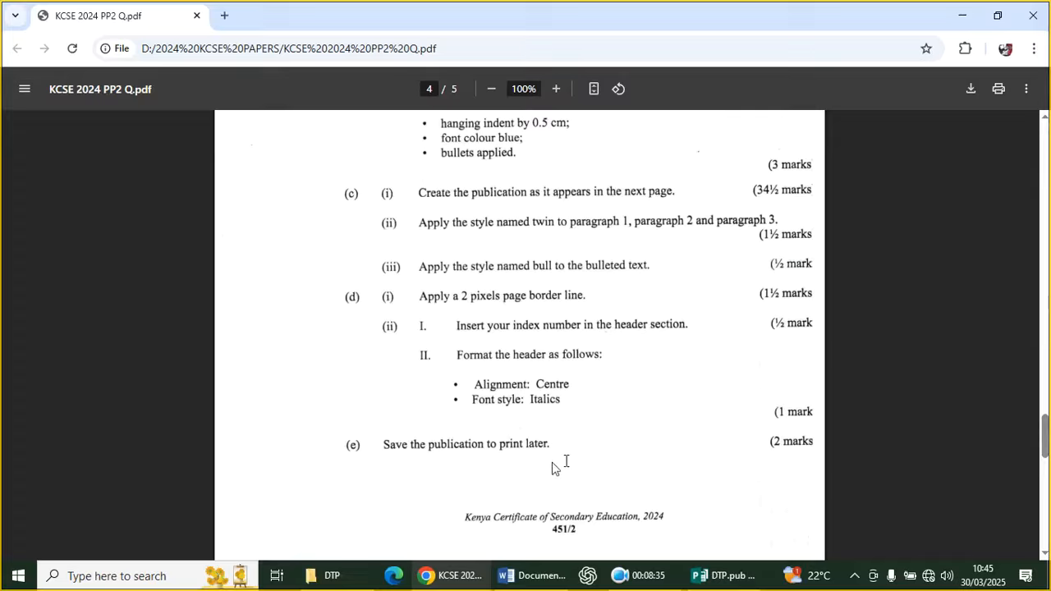
Scroll through page 5's DESKTOP PUBLISHING sample layout, then switch back to DTP.pub
scroll(520, 394, down, 1)
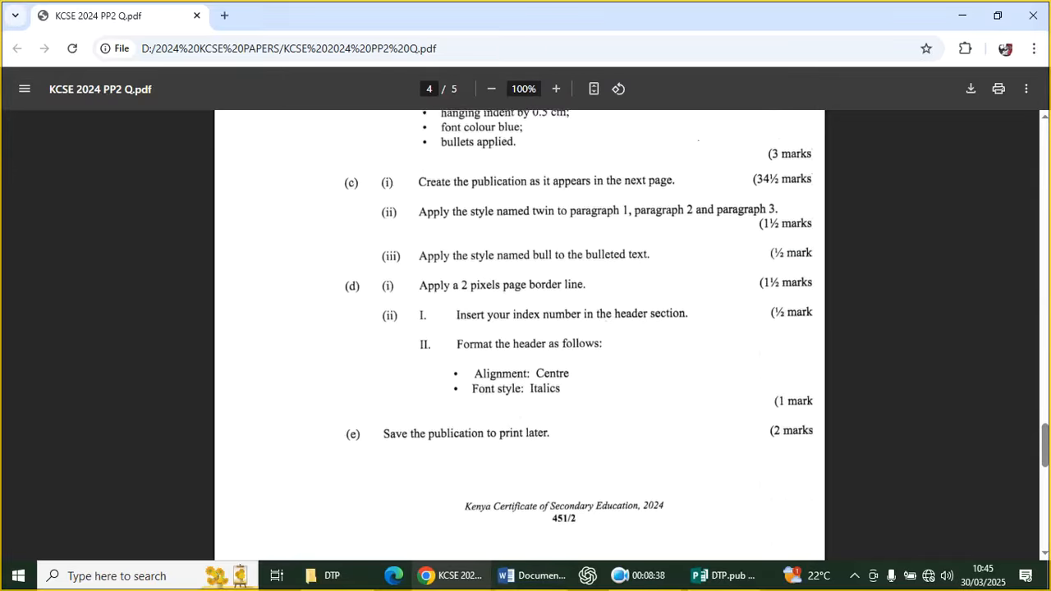
scroll(480, 380, down, 9)
scroll(479, 380, up, 3)
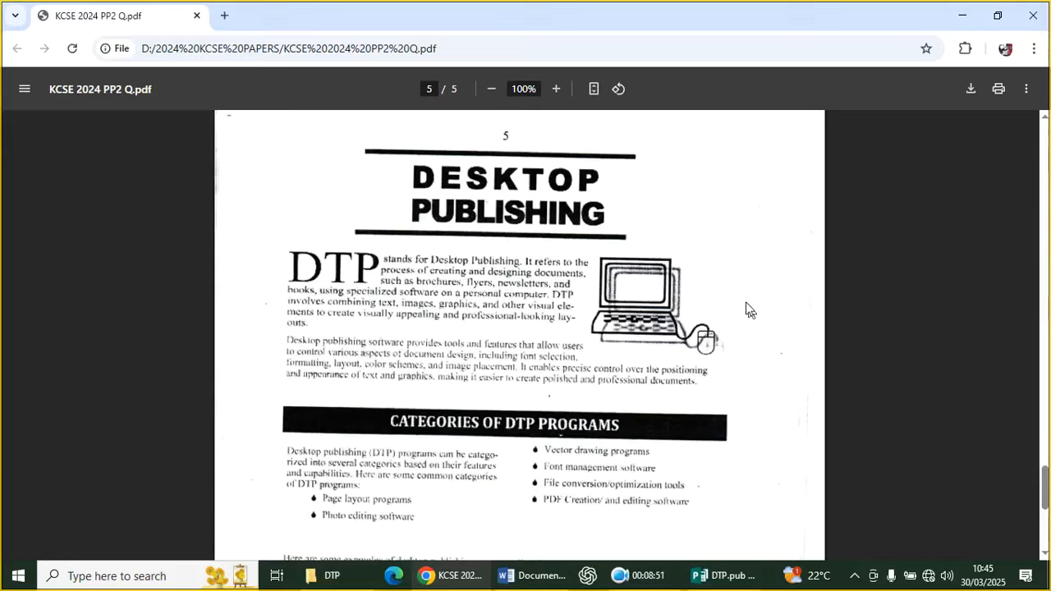
click(762, 580)
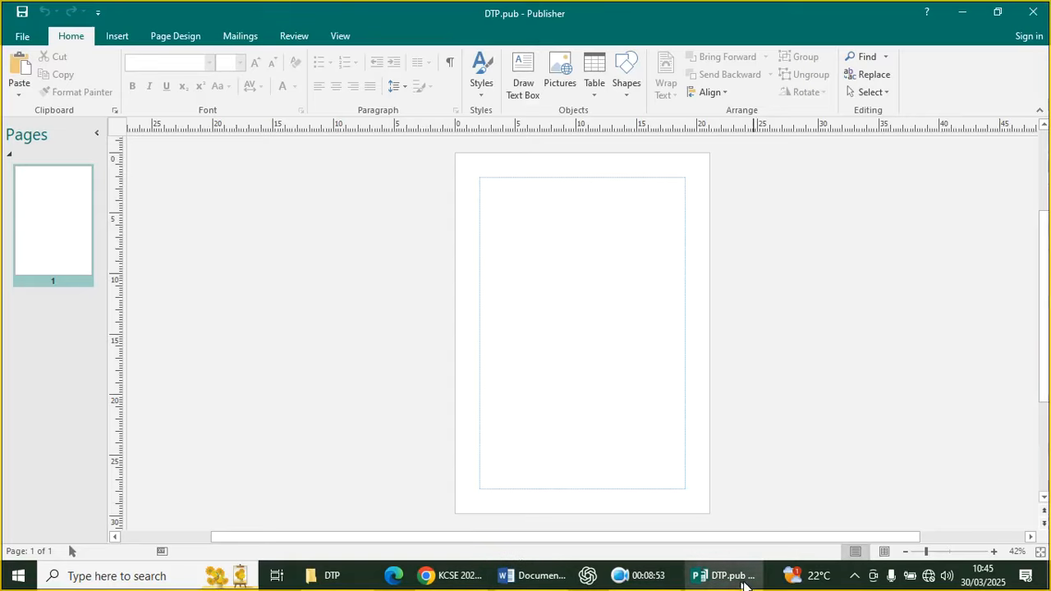
Zoom the page to 114% and draw a text box near the top
click(946, 551)
scroll(673, 389, up, 4)
scroll(680, 391, down, 1)
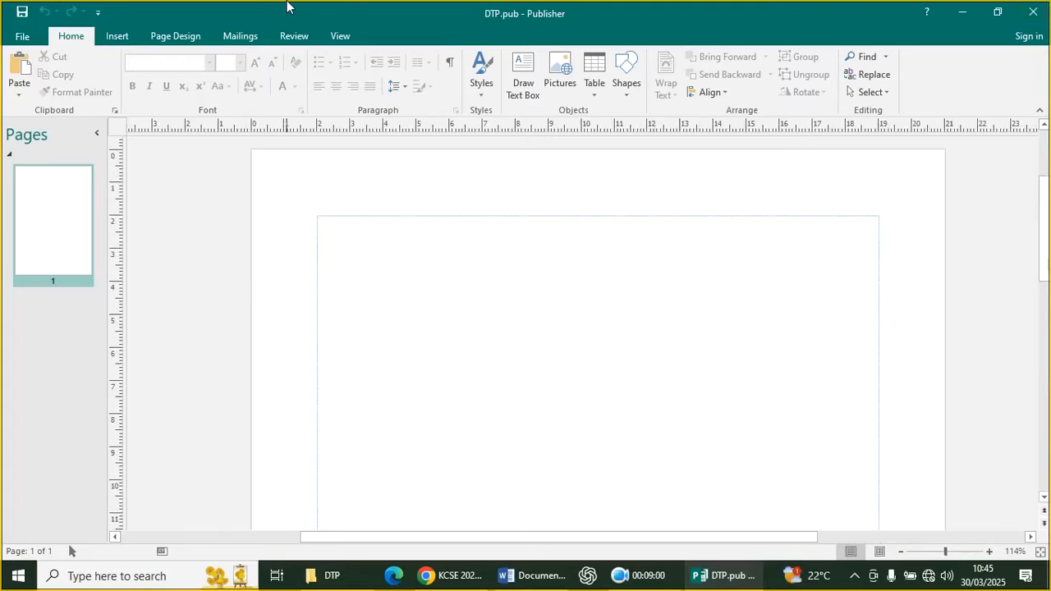
click(117, 37)
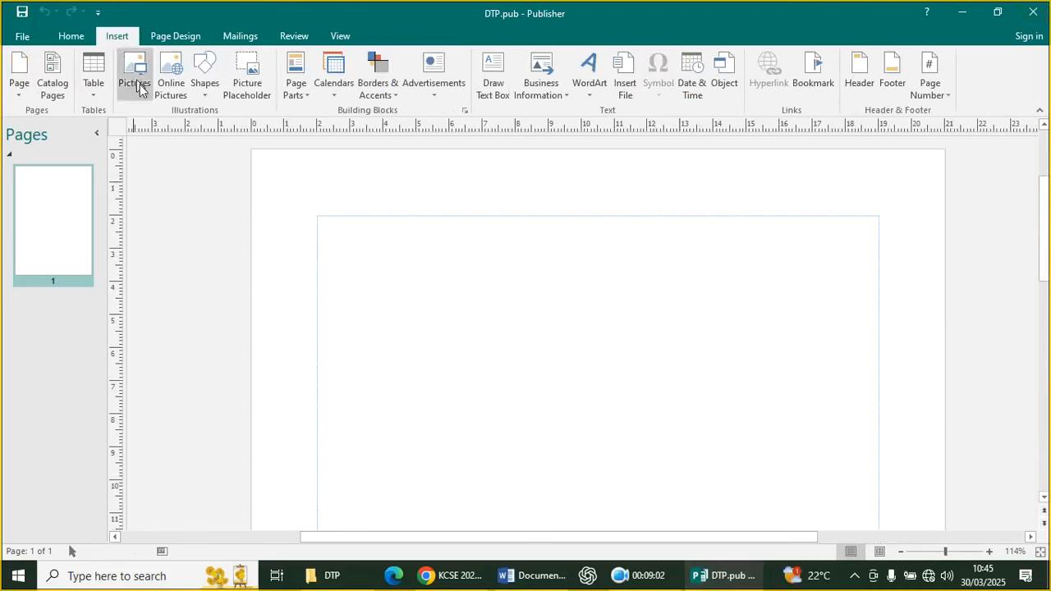
click(204, 89)
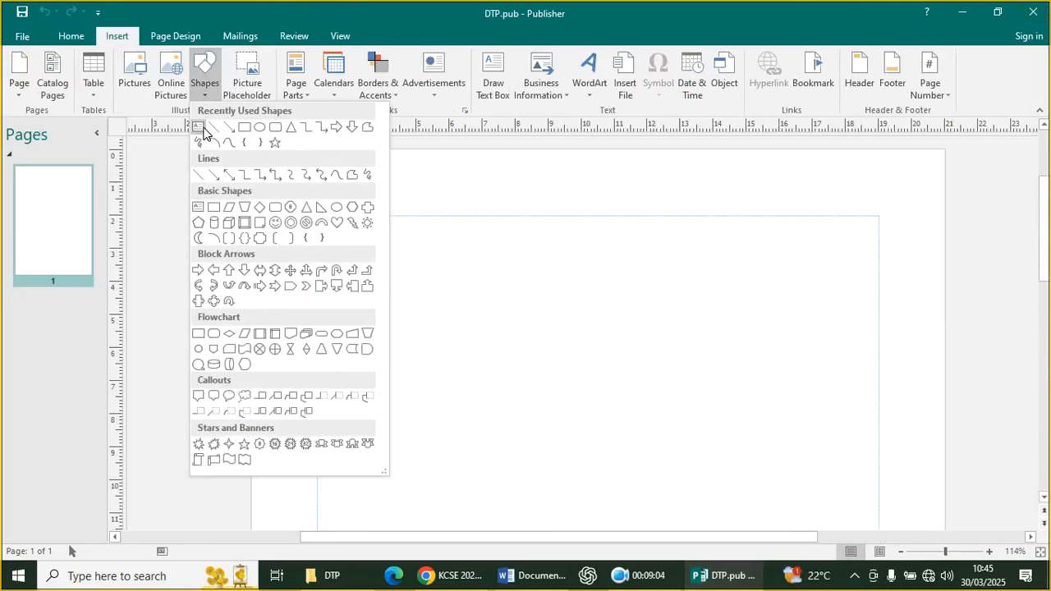
click(199, 128)
mouse_move(412, 248)
mouse_down()
mouse_move(682, 291)
mouse_move(803, 294)
mouse_up()
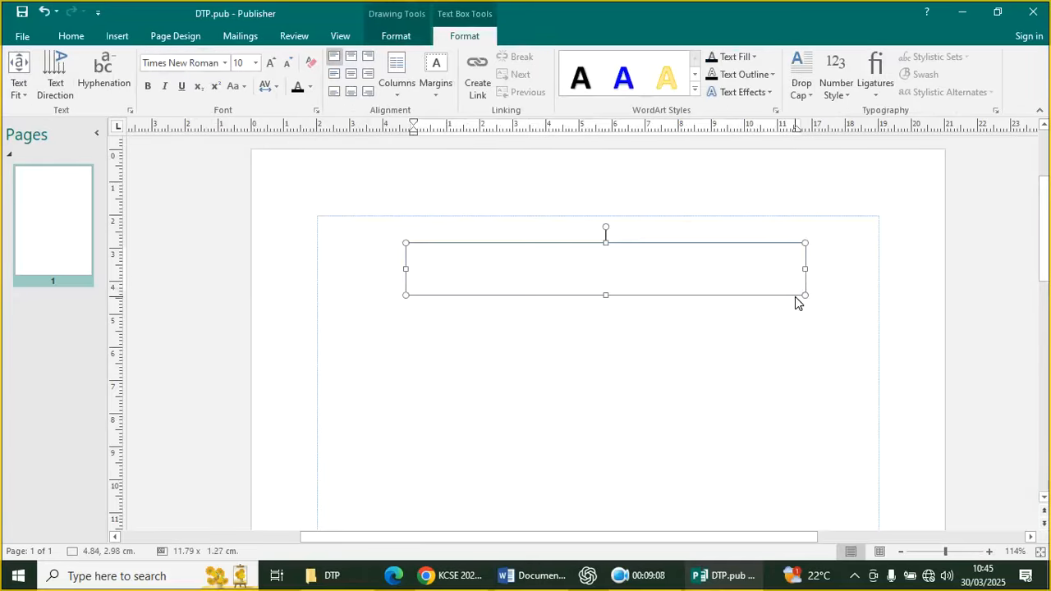
Type the capitalised heading 'DESKTO PUBLISHING' in the box and select all its text
key(Caps_Lock)
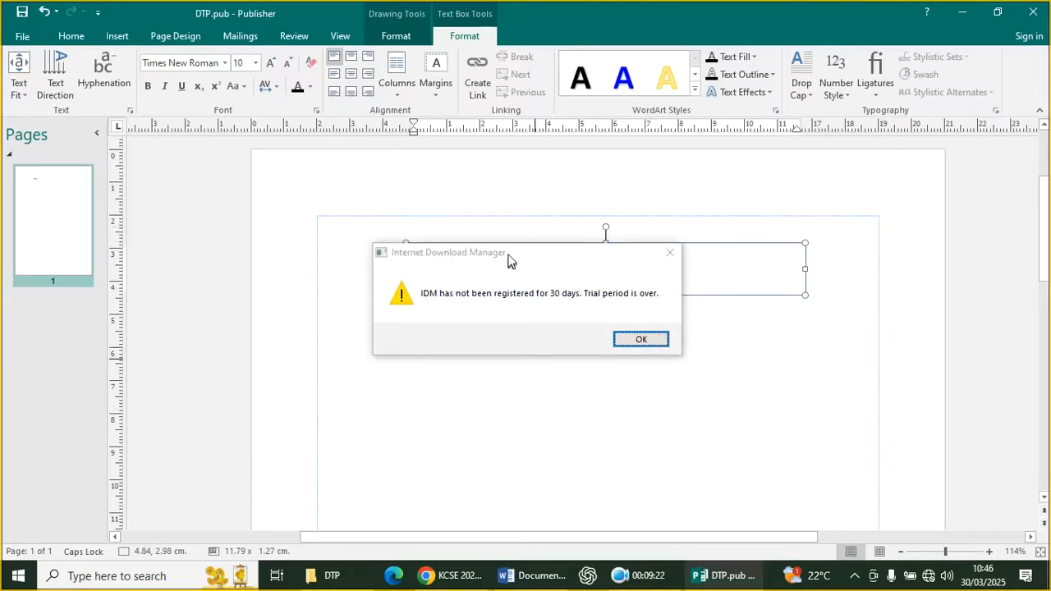
key(Return)
click(428, 275)
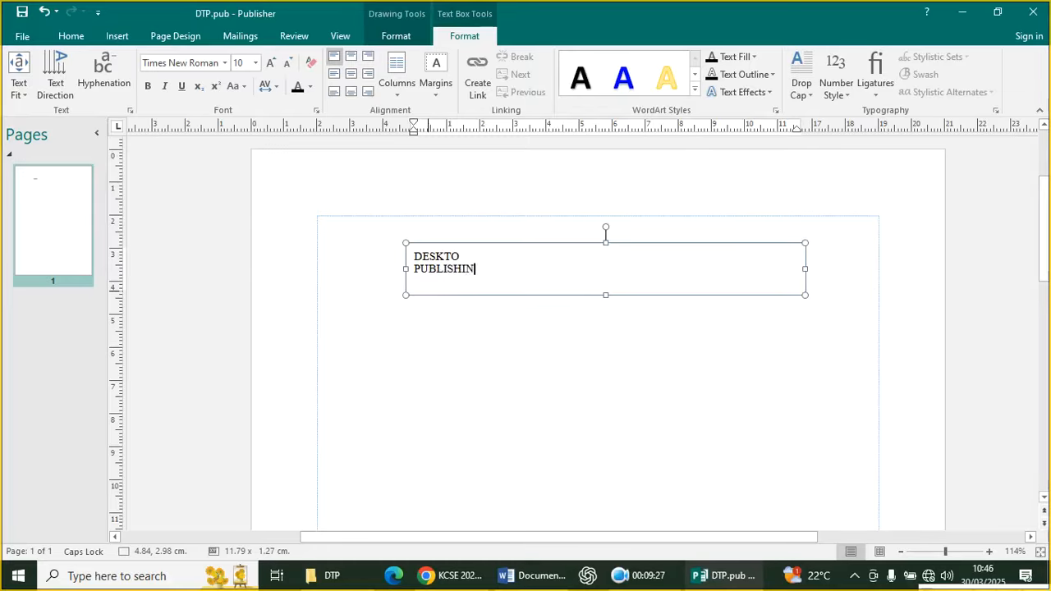
text(UBLISHING)
key(ctrl+a)
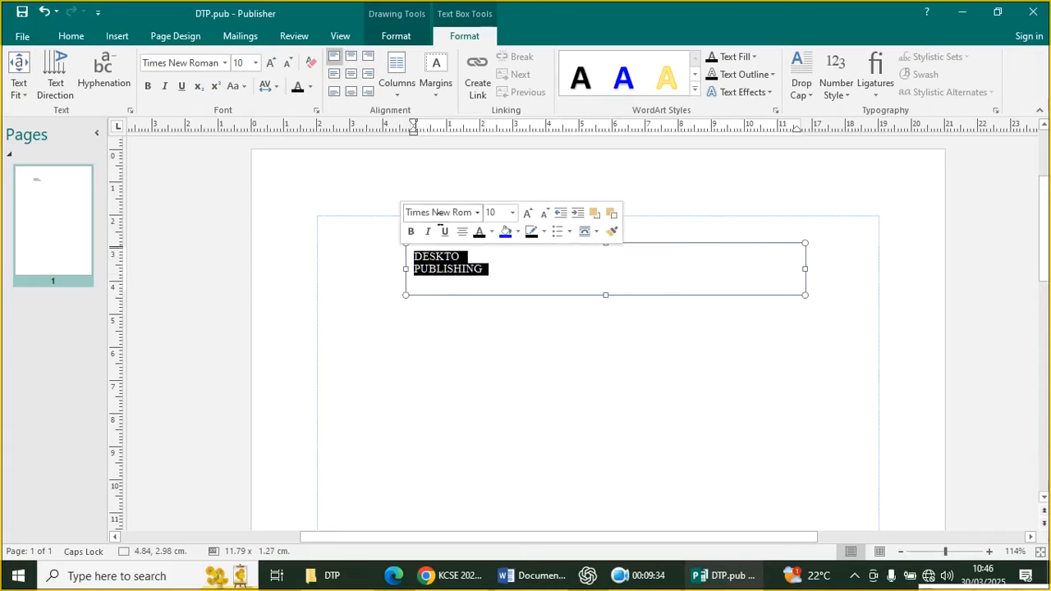
click(435, 575)
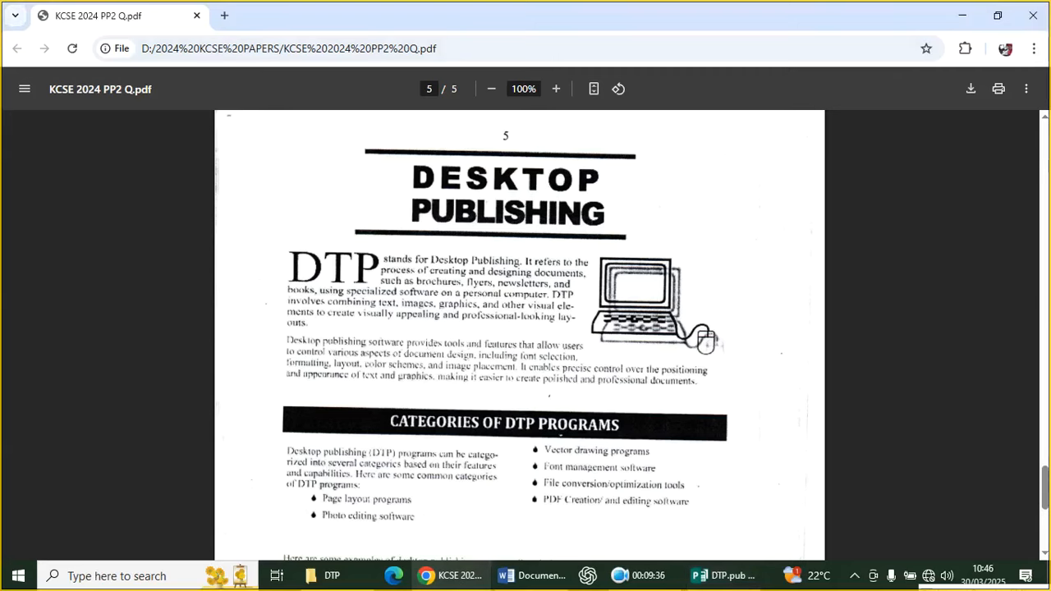
Read formatting tasks (b)–(d) on page 4 of the exam PDF, then return to DTP.pub
scroll(549, 394, up, 10)
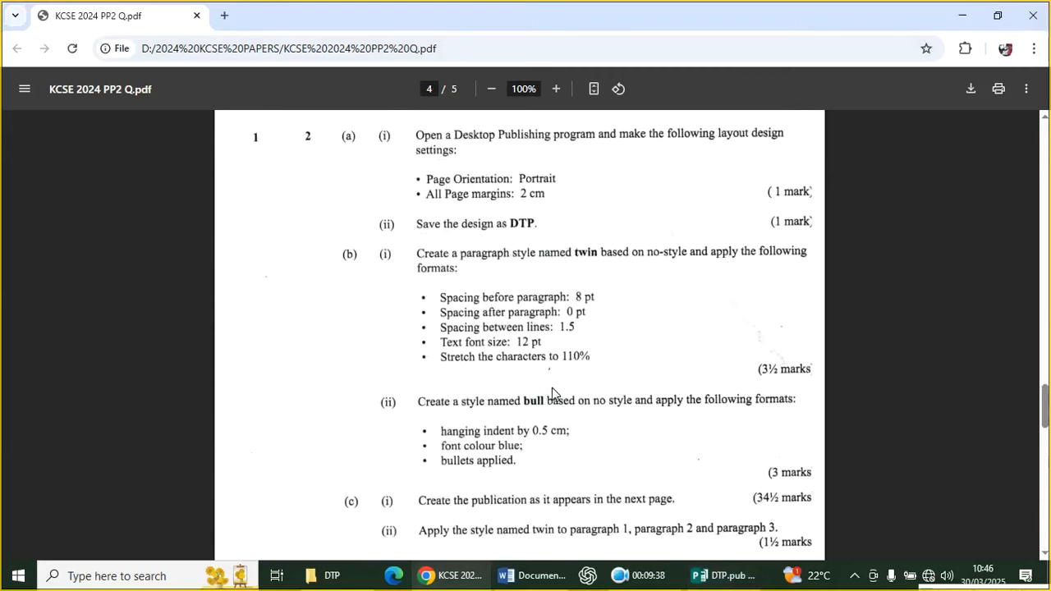
scroll(549, 443, down, 5)
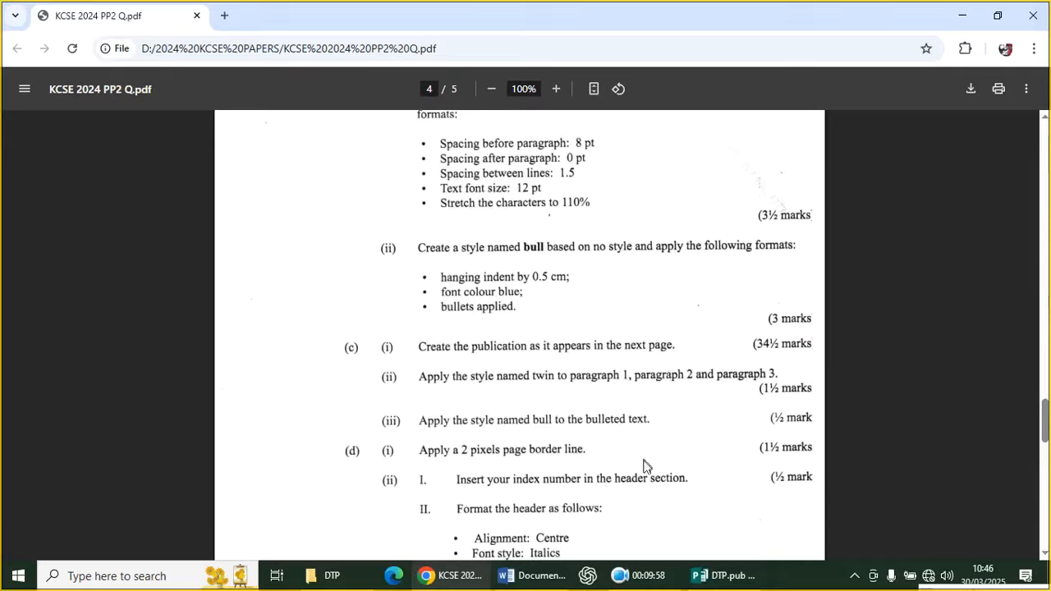
click(723, 576)
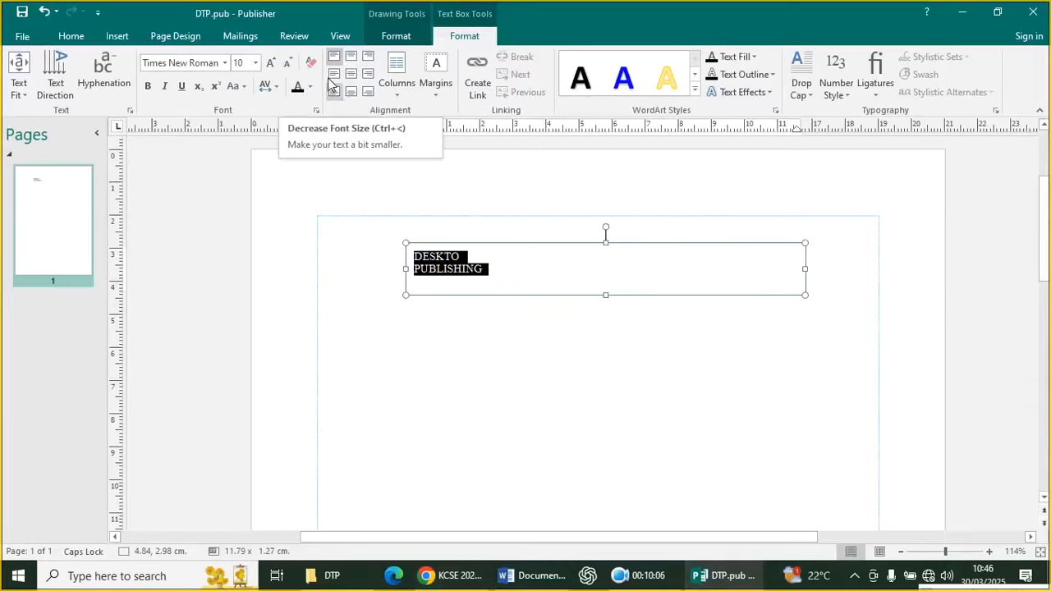
Set the heading to 36 pt, enlarge the box, correct it to 'DESKTOP PUBLISHING' and move it up
click(257, 64)
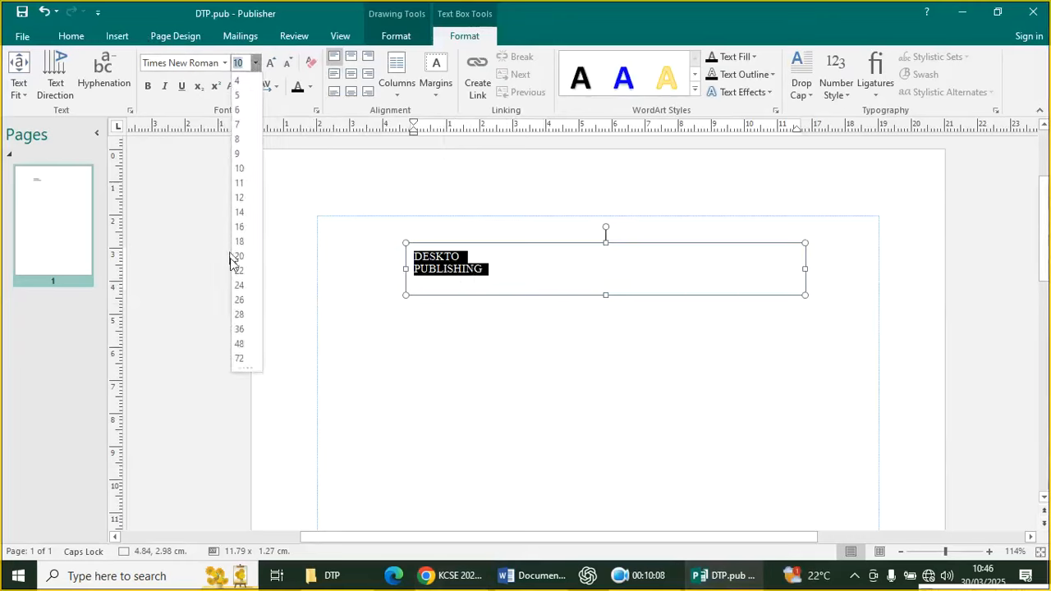
click(239, 333)
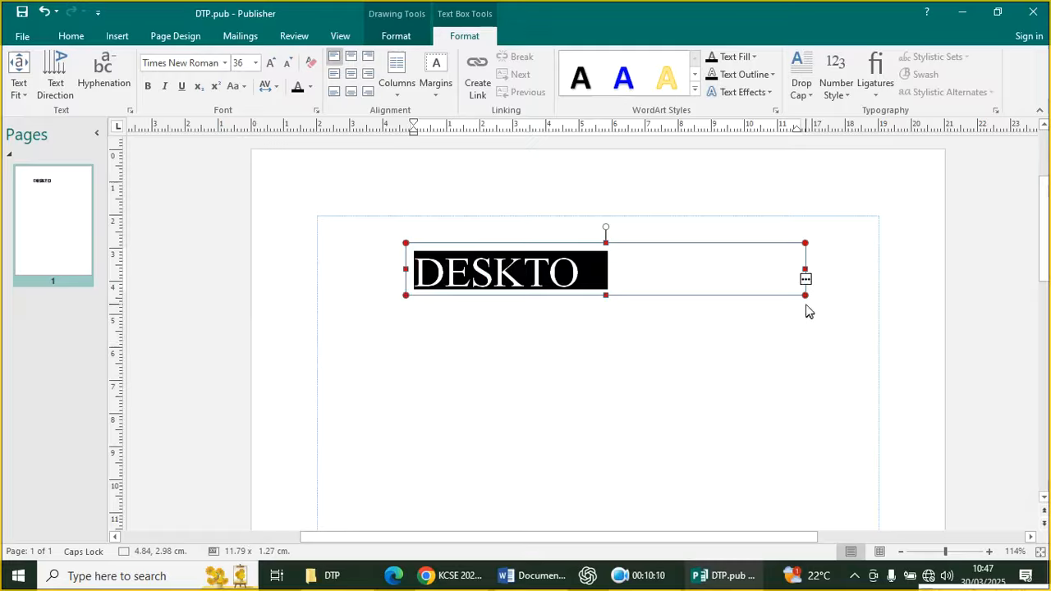
drag(805, 296, 805, 345)
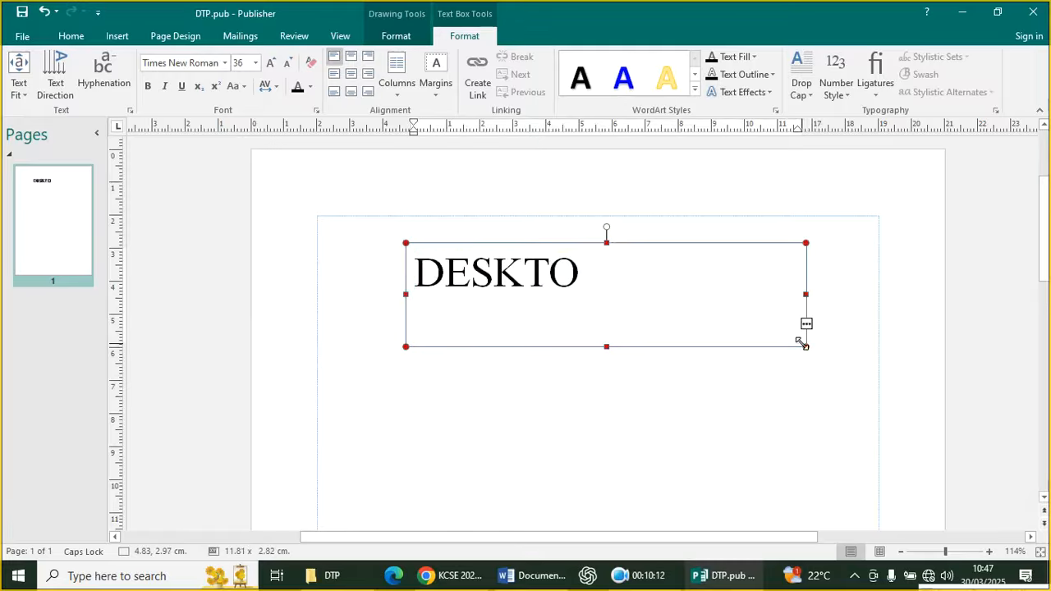
click(795, 372)
click(605, 298)
key(Return)
text(PUBLISHING)
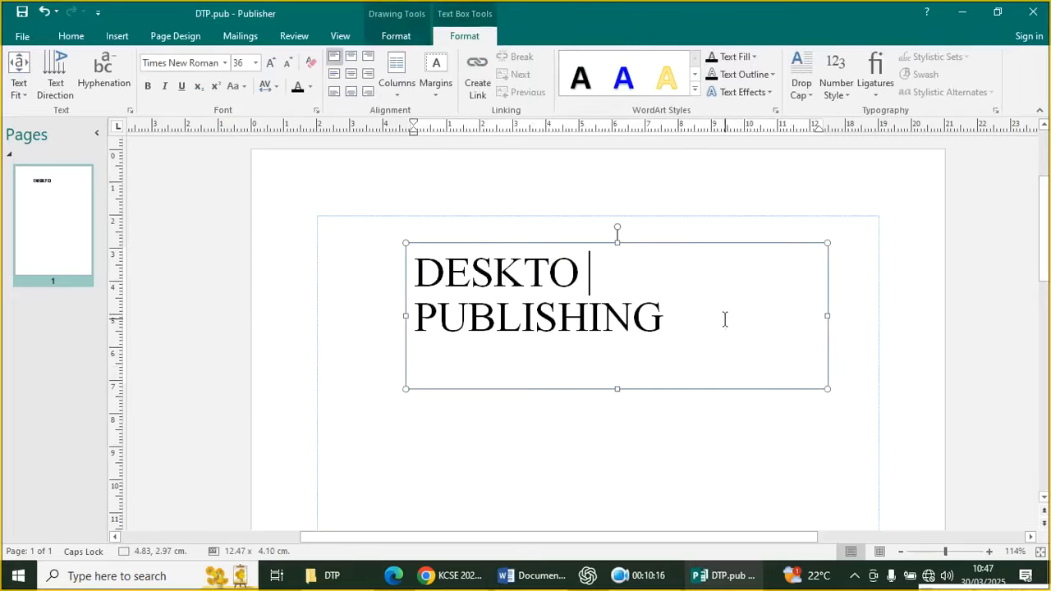
key(Up)
text(P)
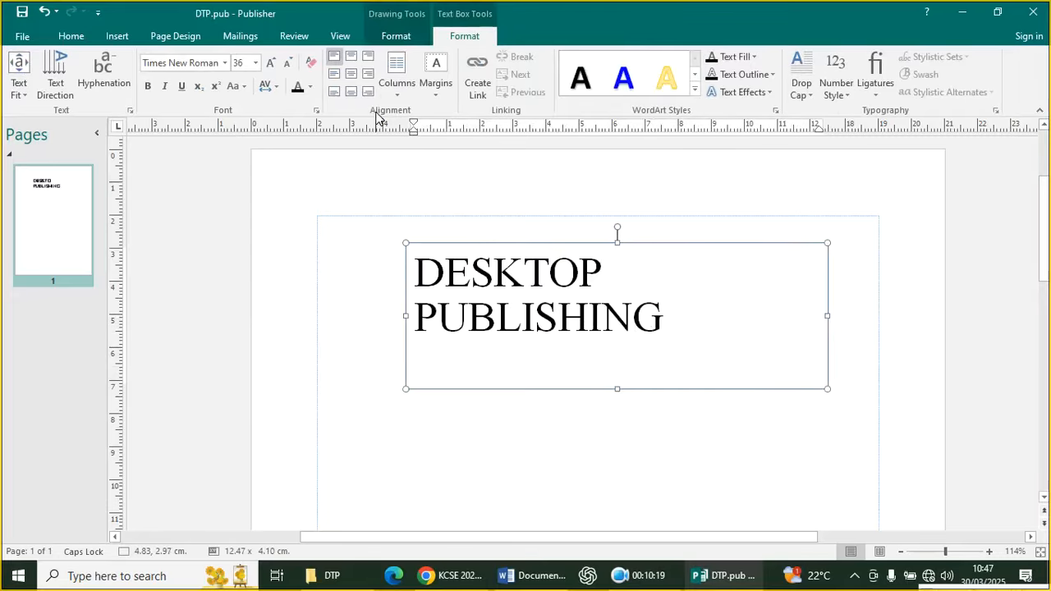
drag(681, 248, 737, 215)
Make the heading text bold, left-aligned, in Arial
drag(721, 288, 451, 265)
click(464, 230)
click(515, 231)
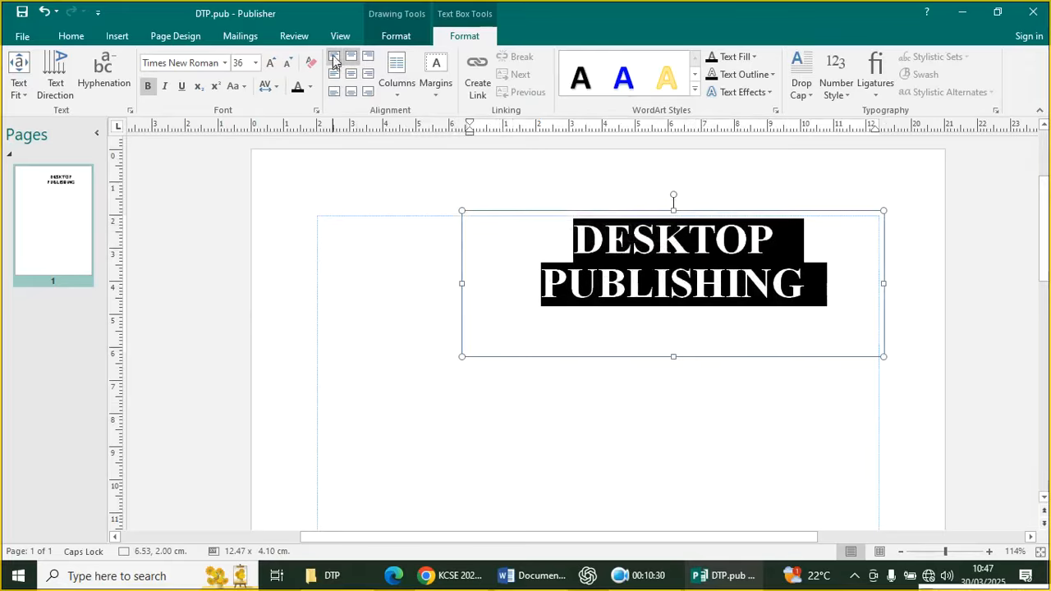
click(329, 59)
click(887, 415)
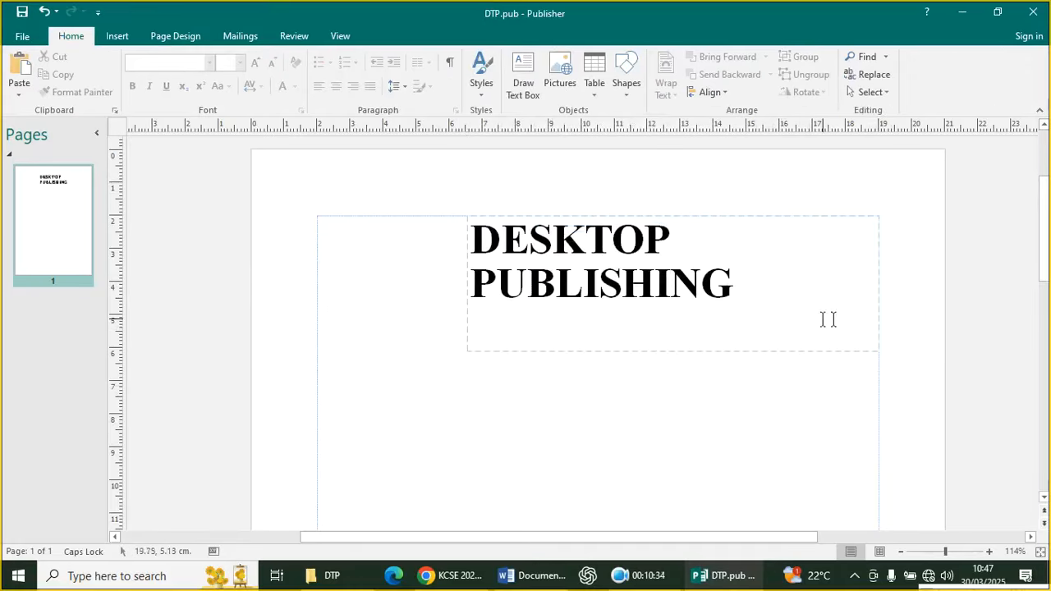
drag(761, 296, 473, 233)
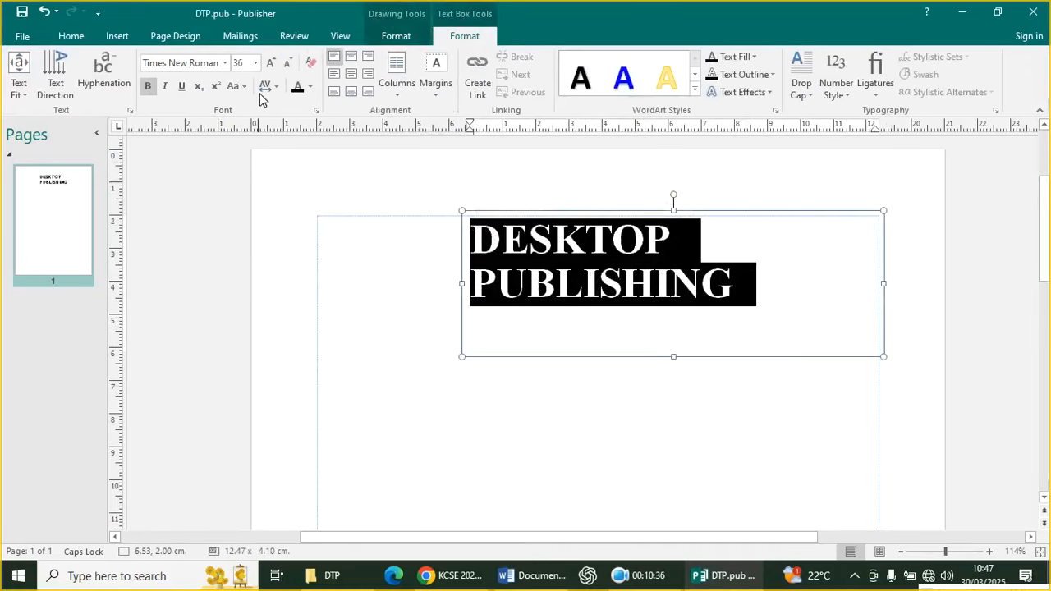
click(224, 63)
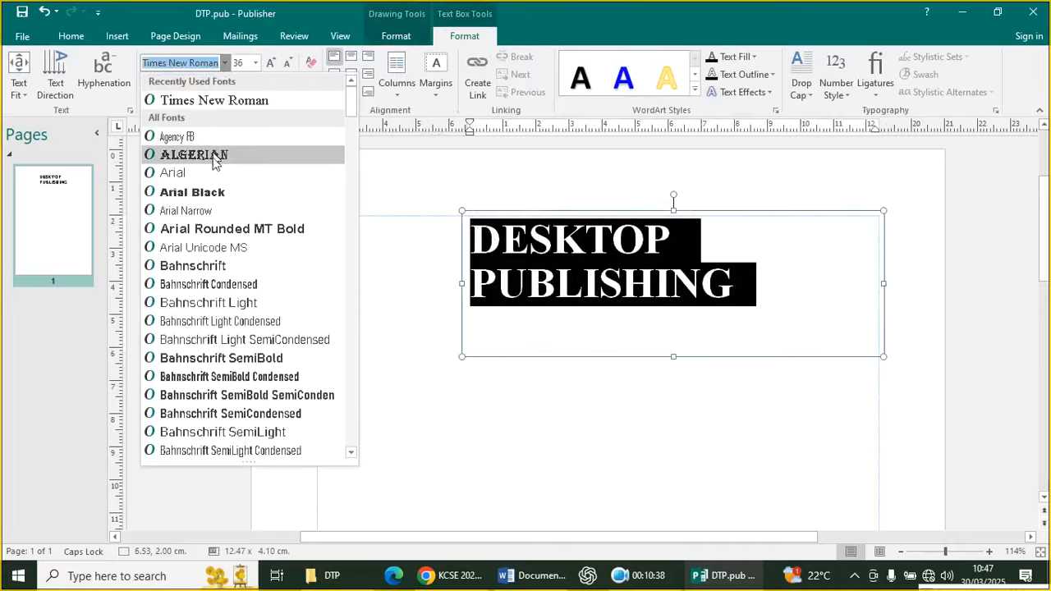
click(213, 172)
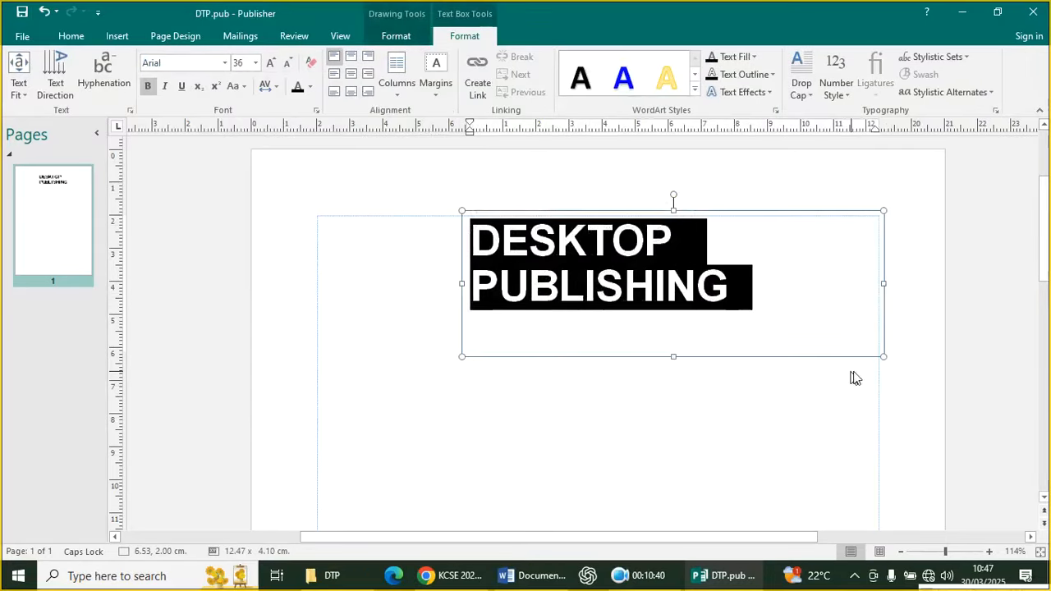
click(786, 355)
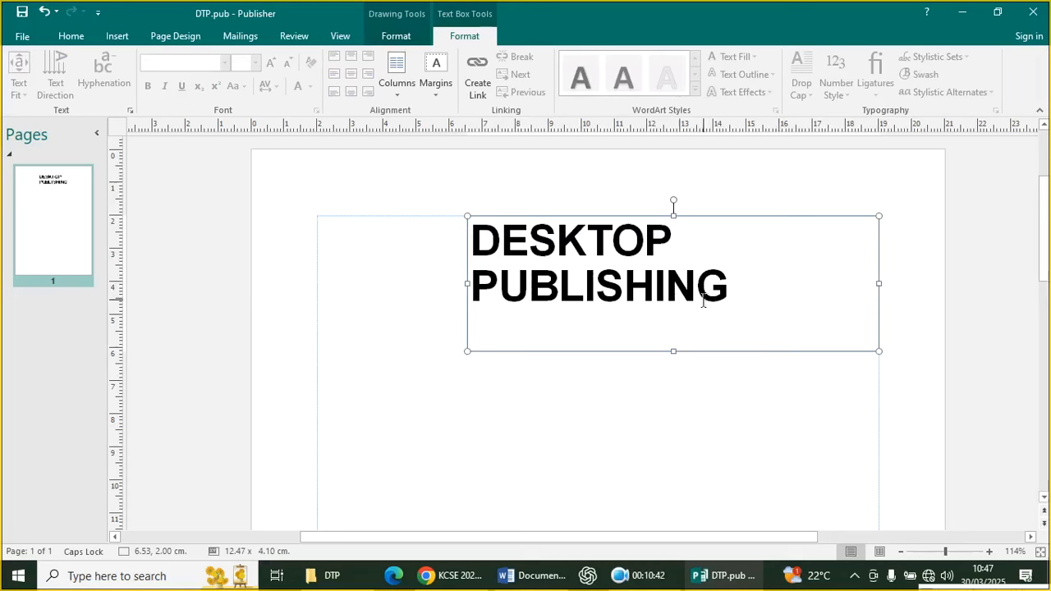
click(675, 459)
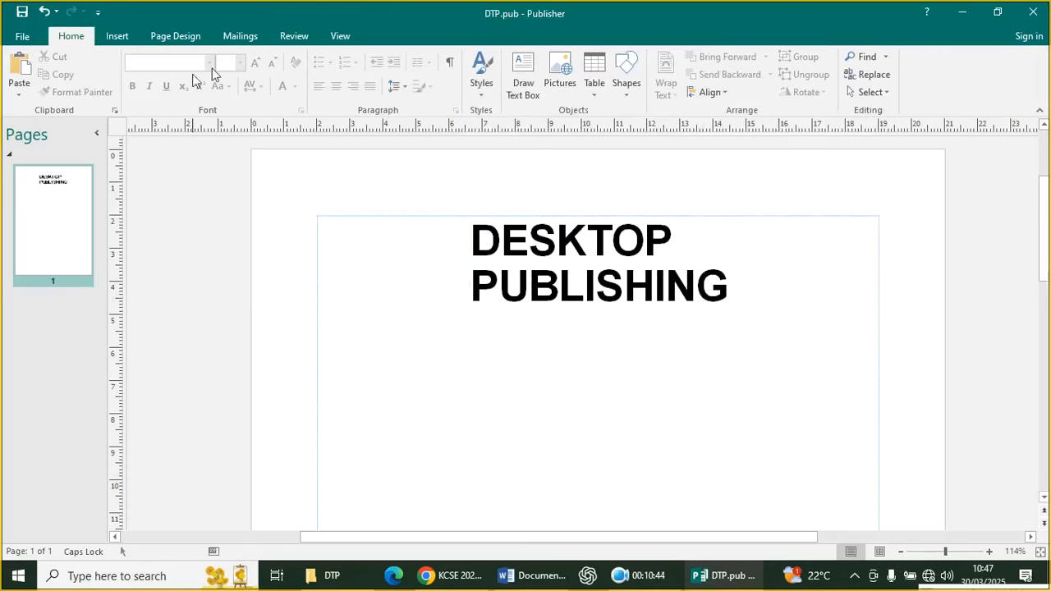
Draw a line just above the heading, then select and delete it
click(119, 37)
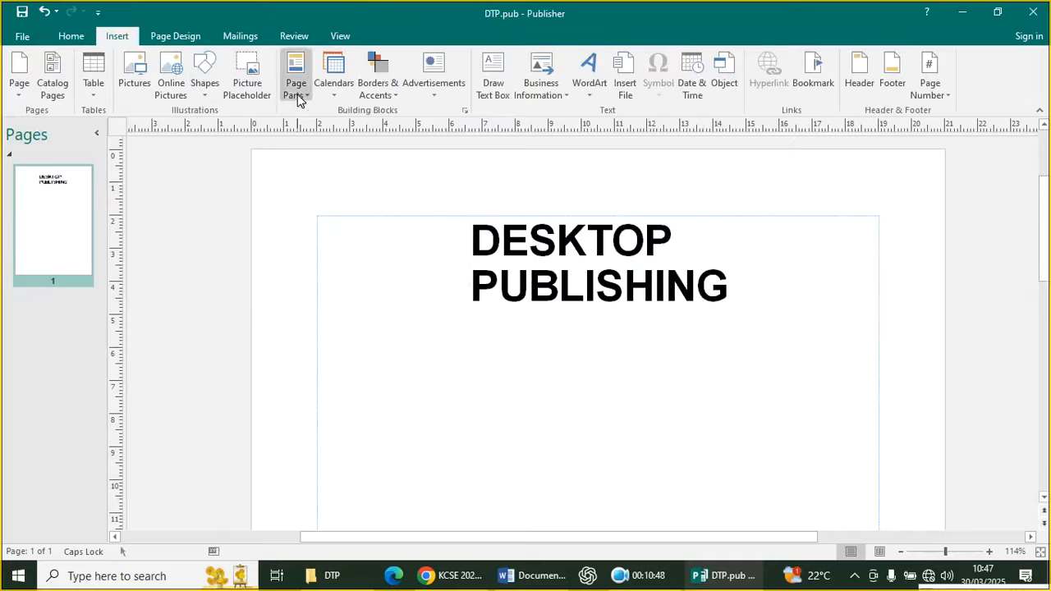
click(204, 82)
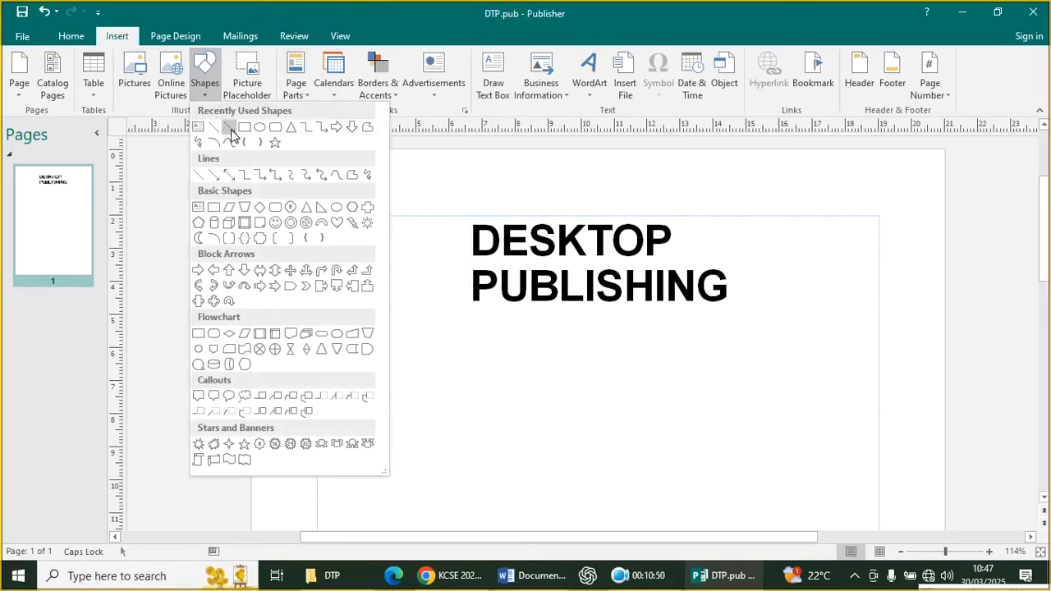
click(213, 127)
drag(459, 216, 719, 215)
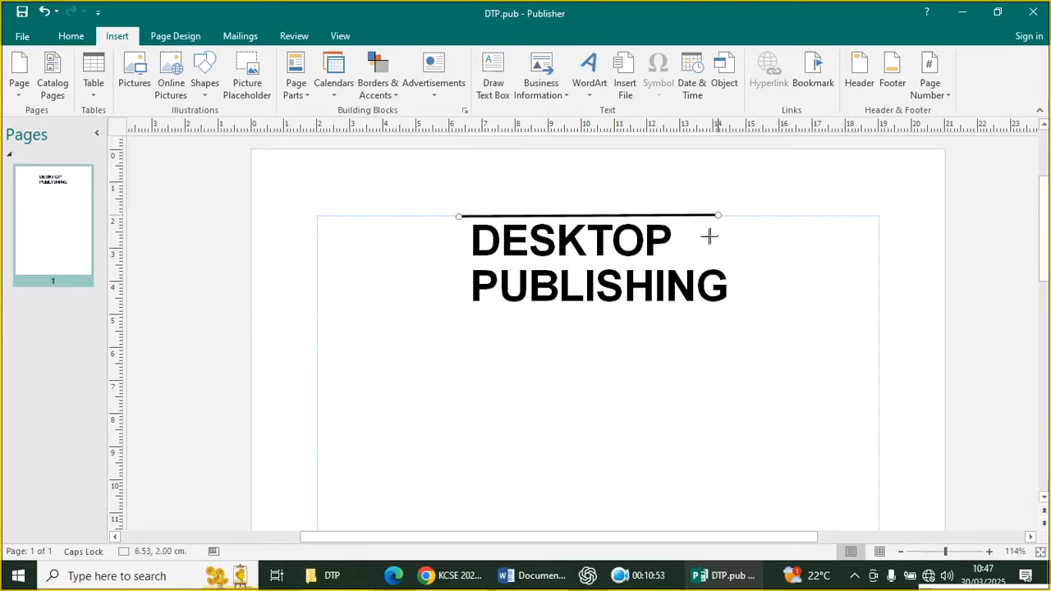
click(764, 250)
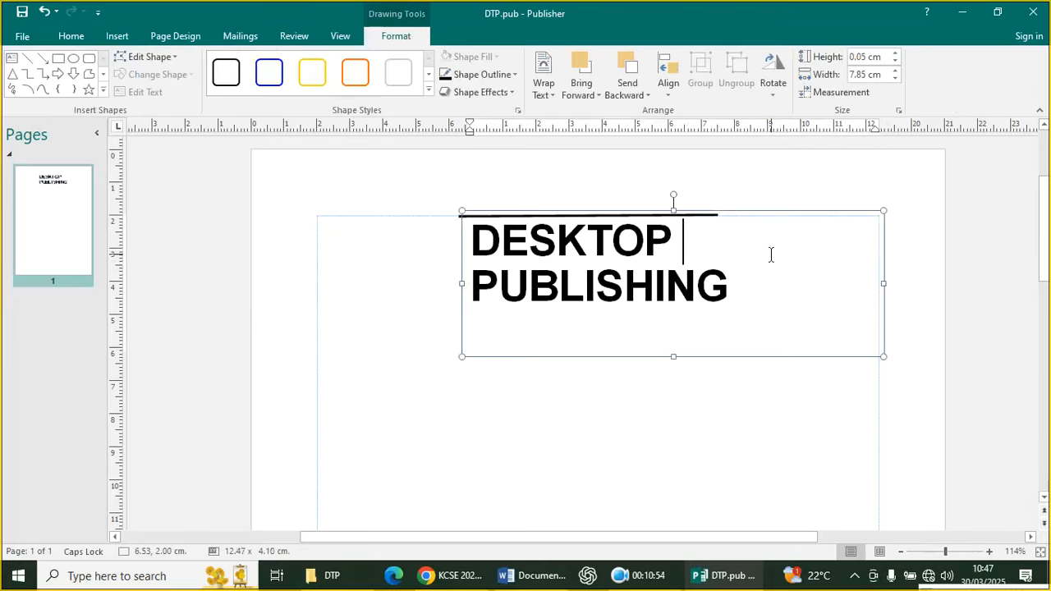
click(689, 217)
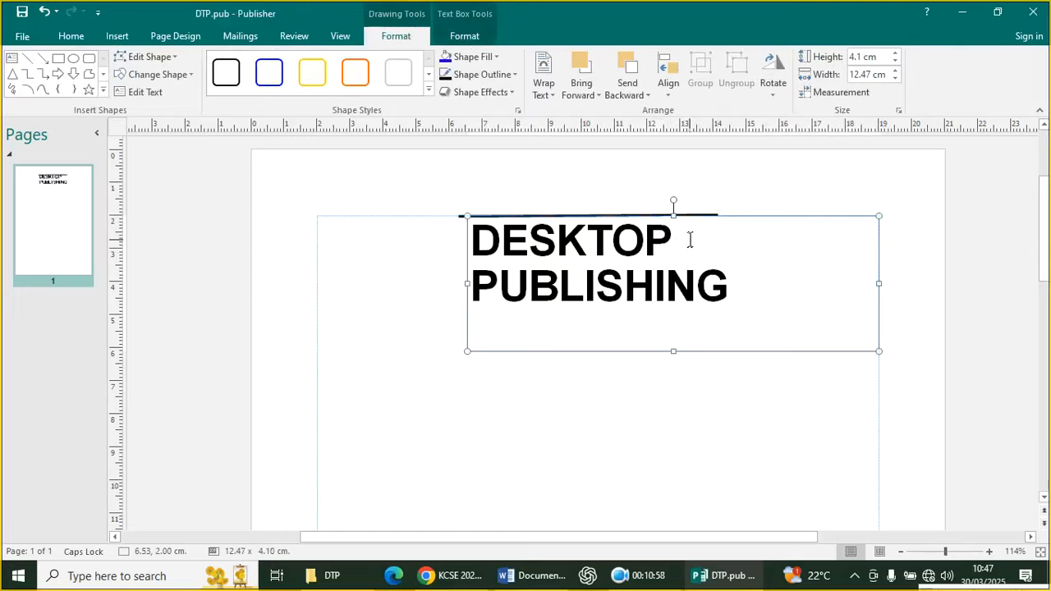
click(703, 212)
click(698, 215)
key(Delete)
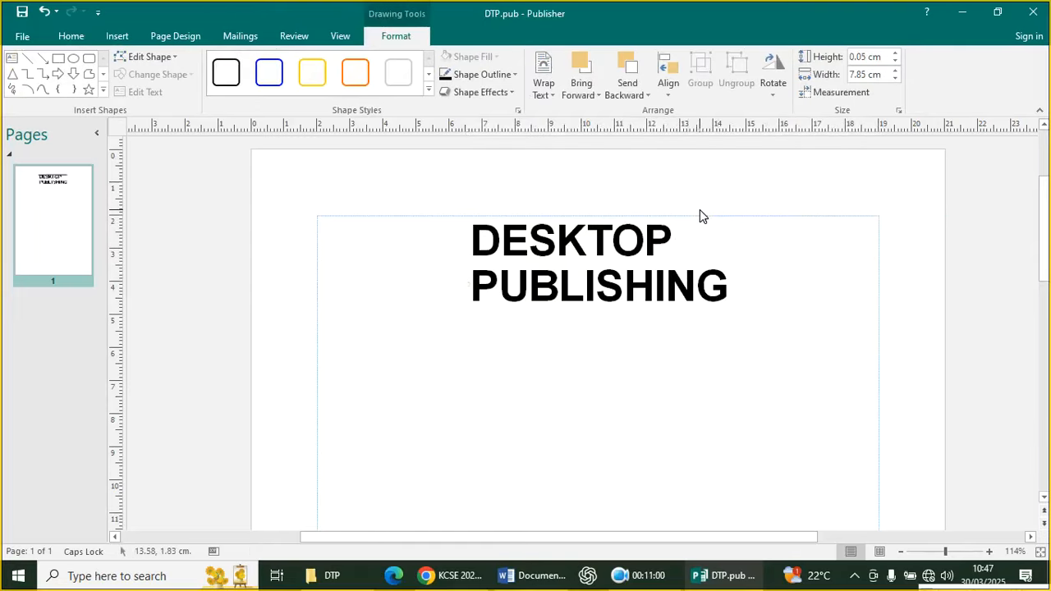
Draw a horizontal line beneath PUBLISHING and remove the extra line along the title's top
click(121, 36)
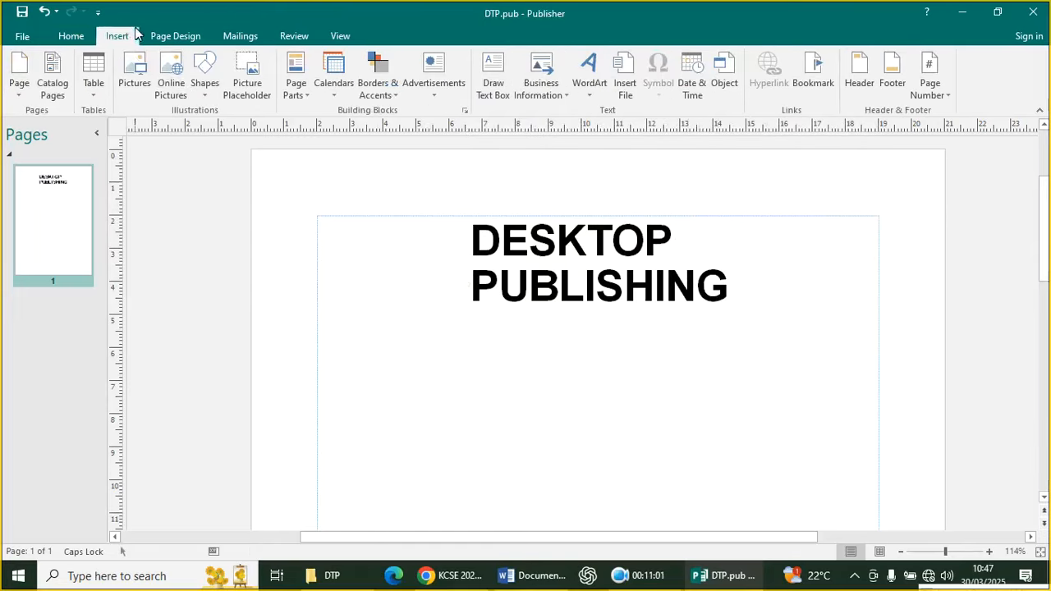
click(205, 91)
click(208, 125)
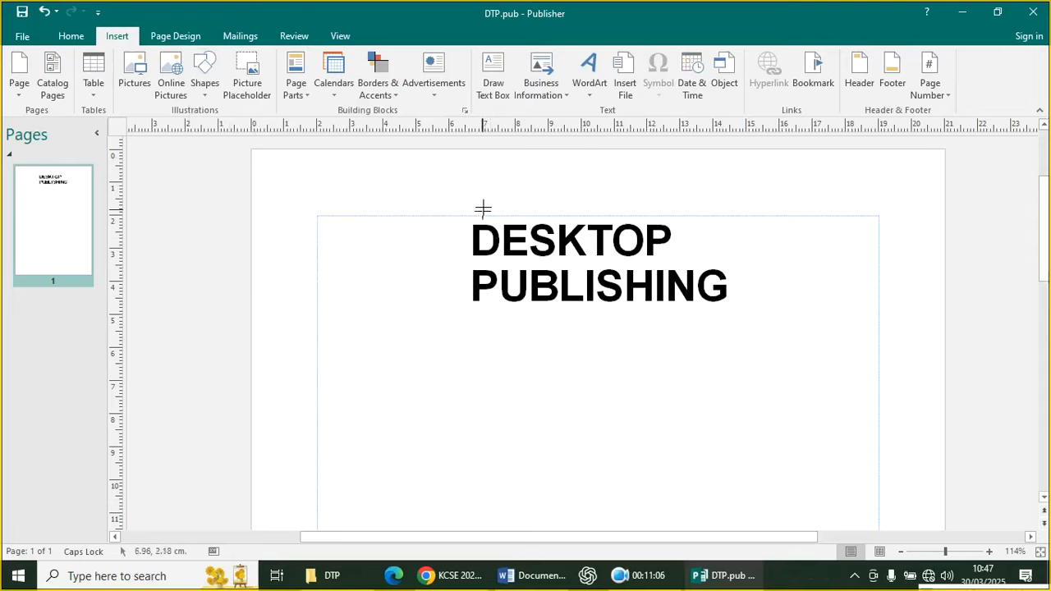
drag(474, 220, 721, 219)
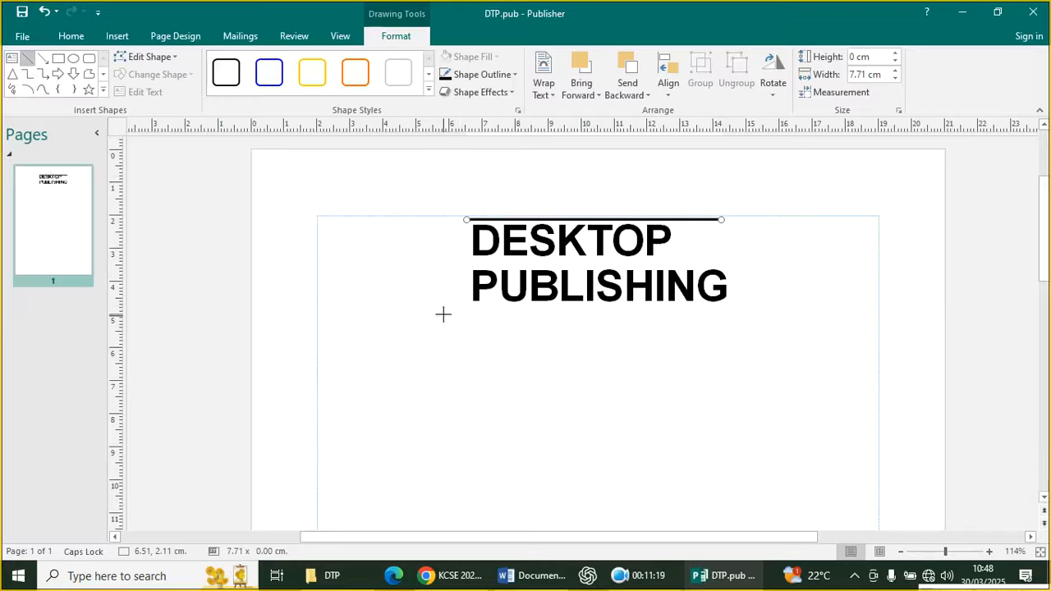
drag(427, 313, 803, 309)
click(685, 222)
click(717, 220)
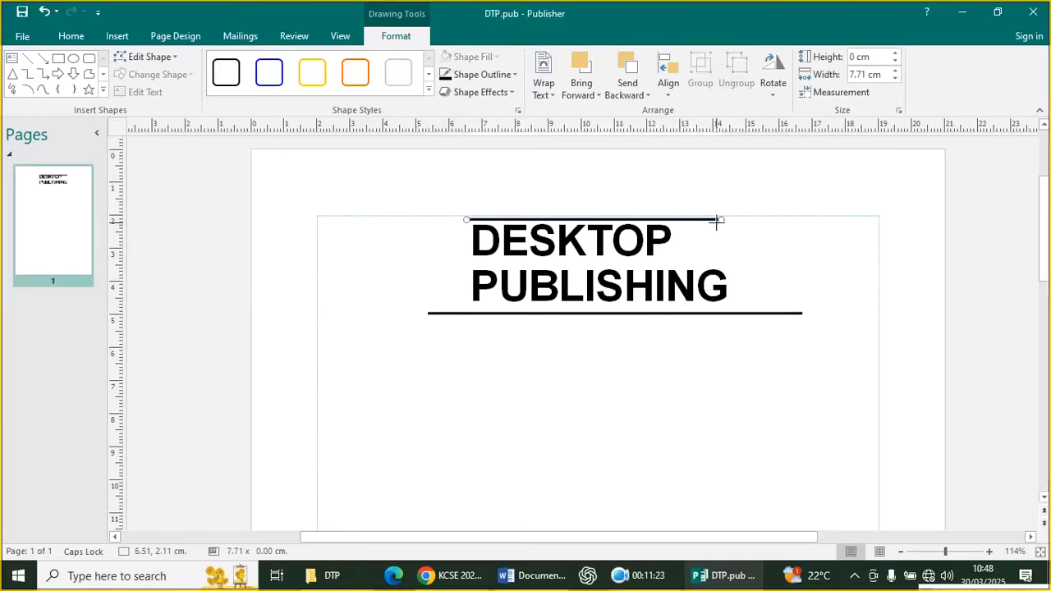
key(Delete)
click(694, 216)
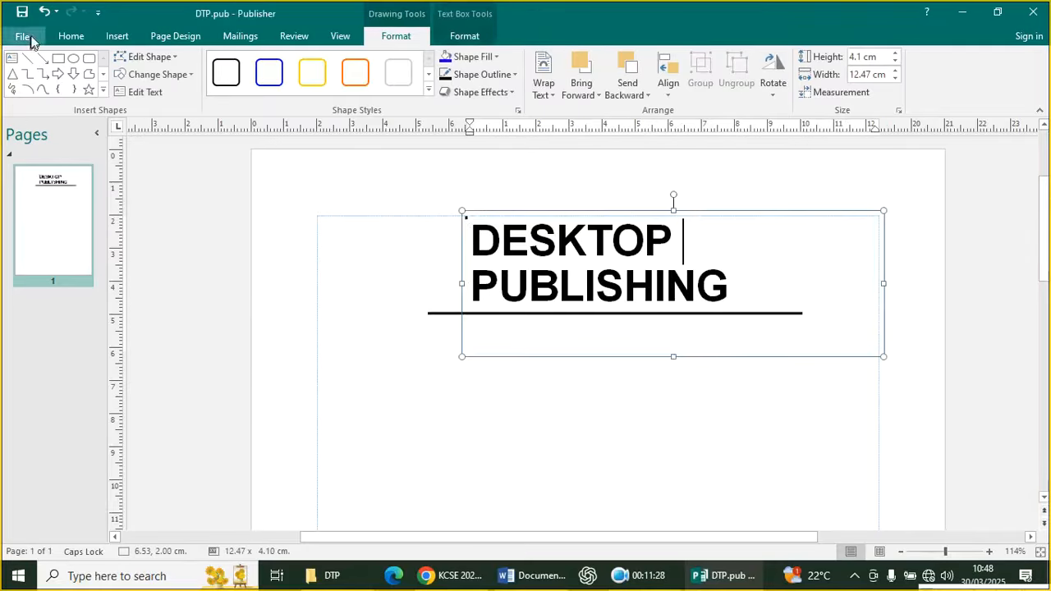
Draw a horizontal line across the top edge of the DESKTOP PUBLISHING title
click(23, 37)
click(31, 33)
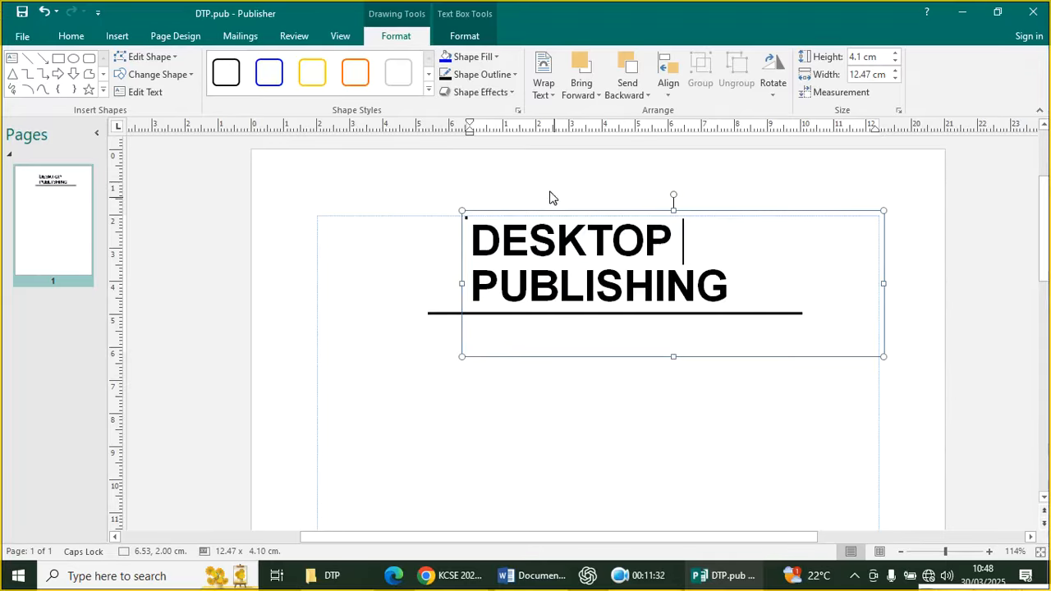
click(464, 212)
click(493, 212)
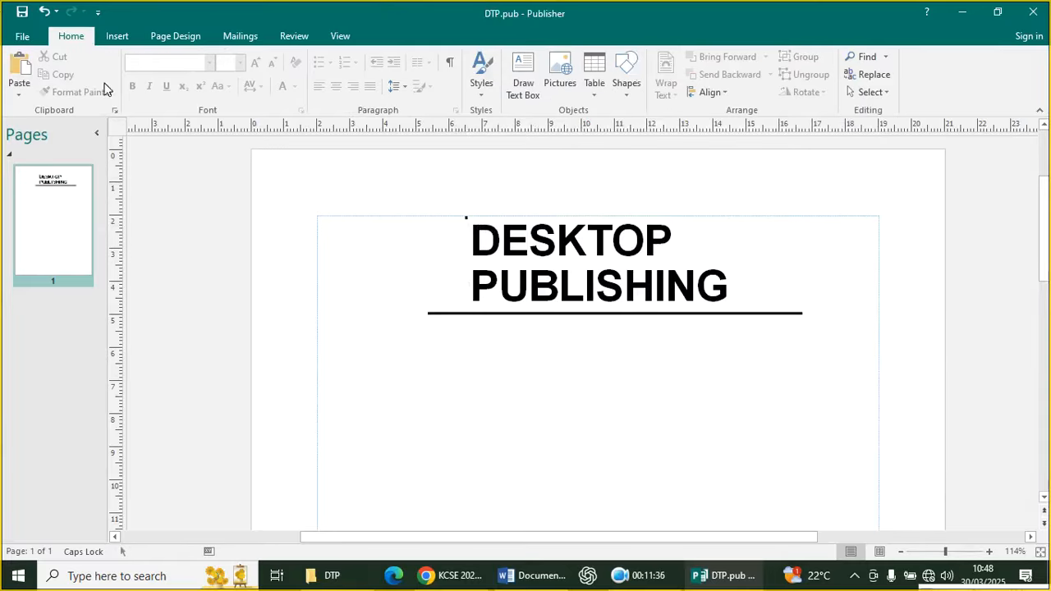
click(115, 35)
click(204, 75)
click(213, 128)
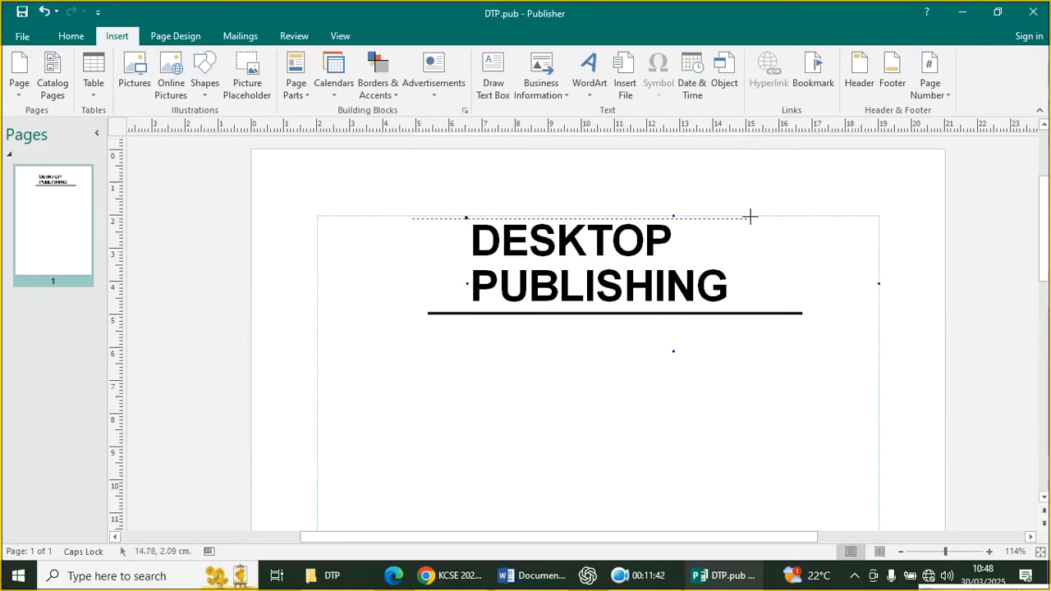
drag(412, 218, 795, 218)
Set the top line's weight to 2 pt and save DTP.pub
click(862, 279)
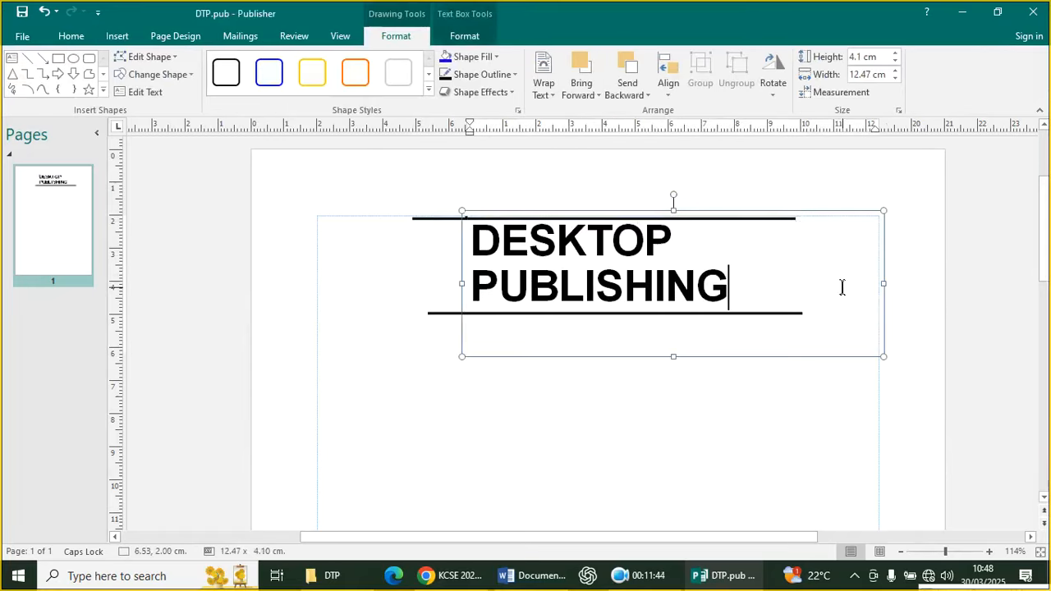
click(526, 218)
click(483, 74)
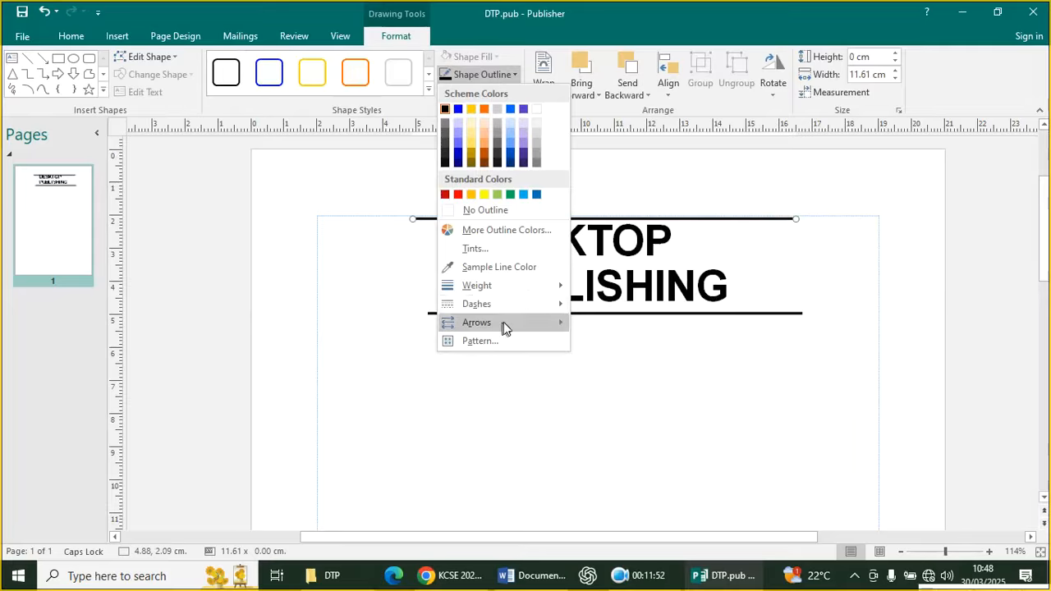
mouse_move(517, 285)
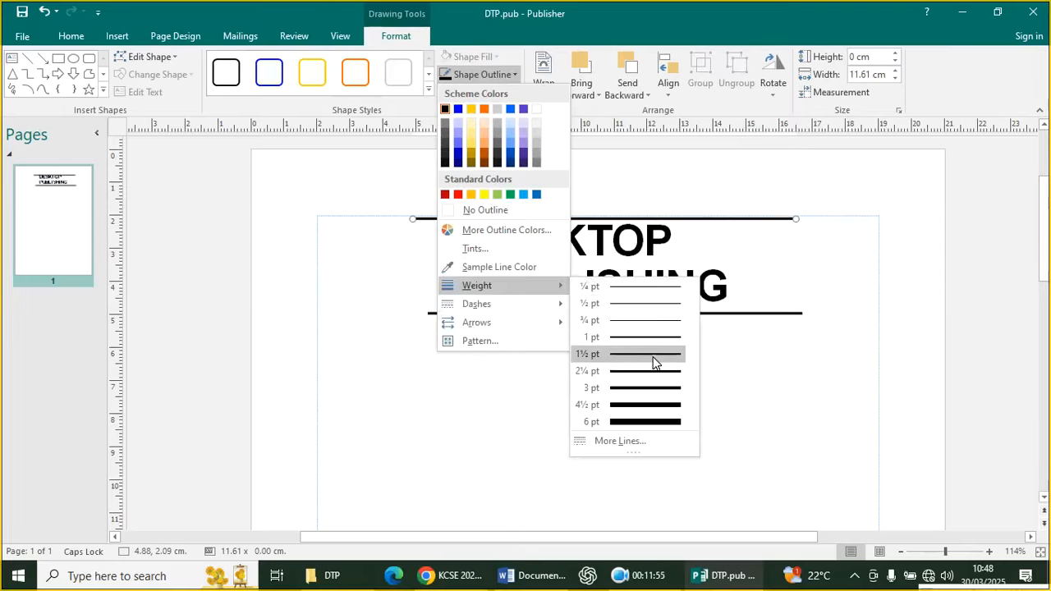
click(628, 443)
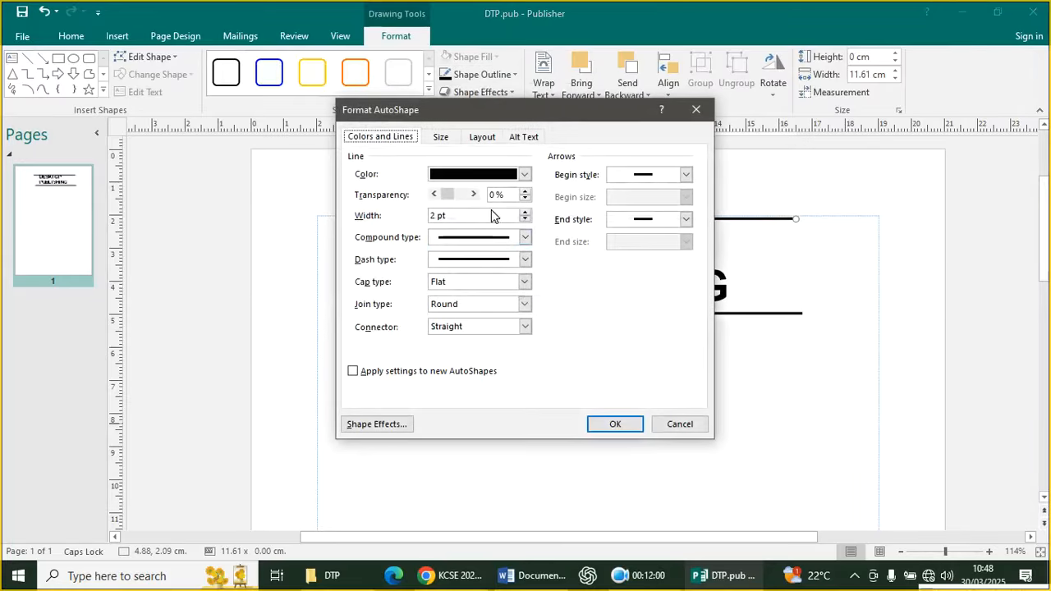
click(606, 425)
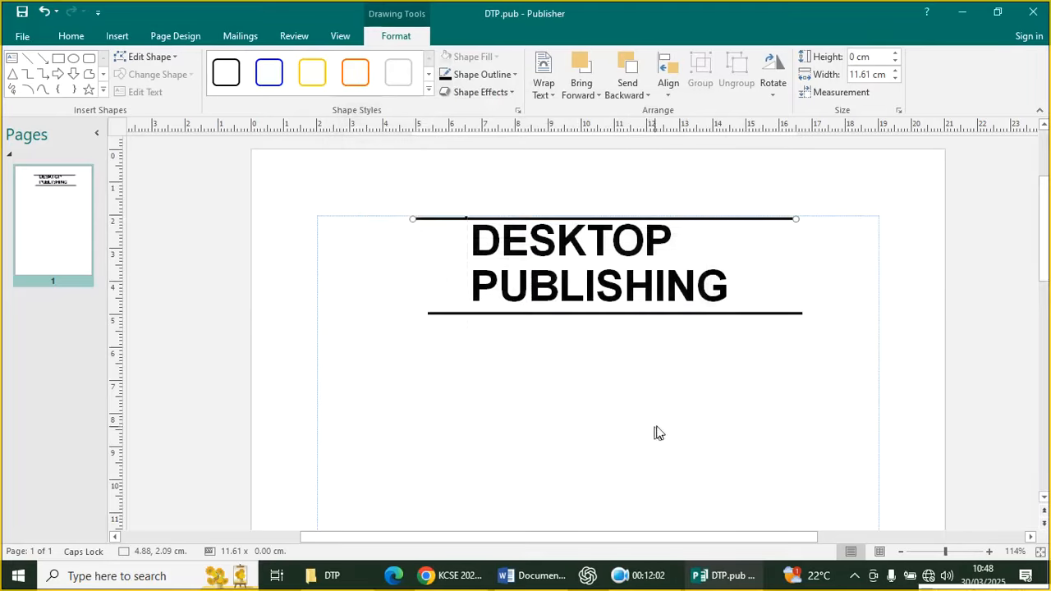
click(730, 420)
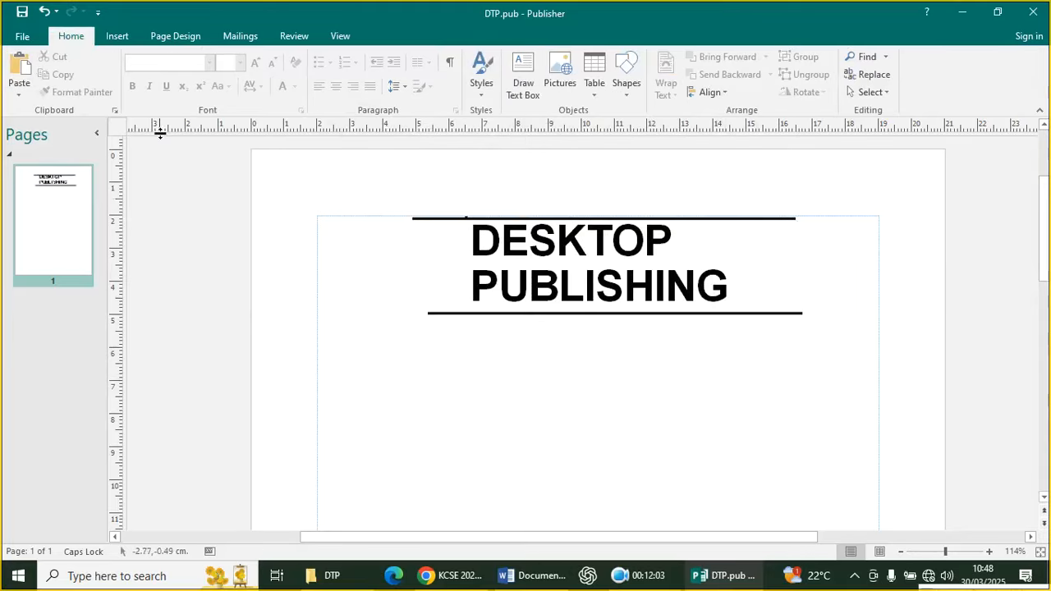
click(23, 14)
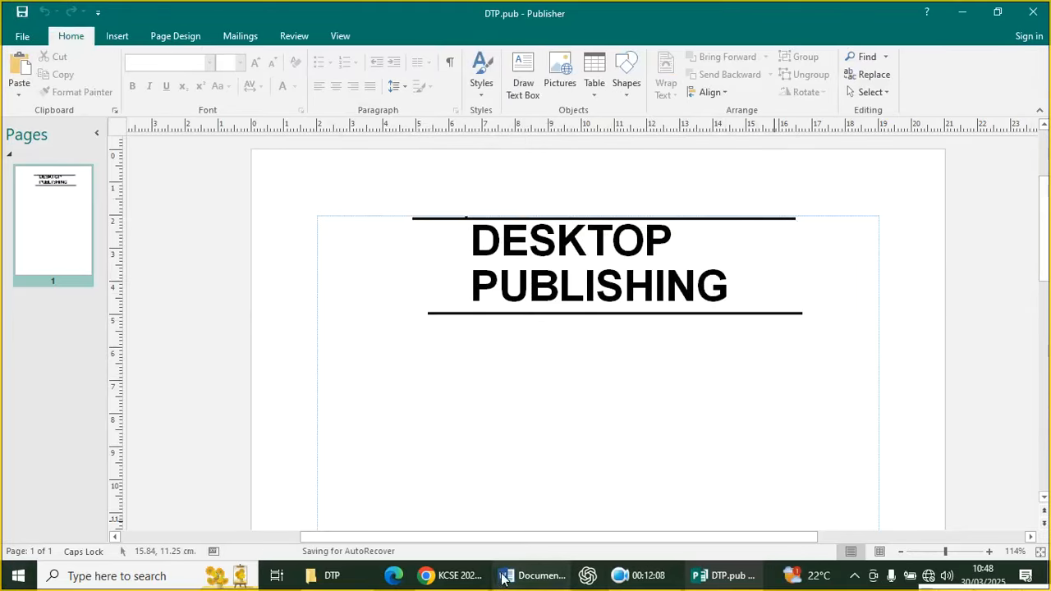
click(534, 576)
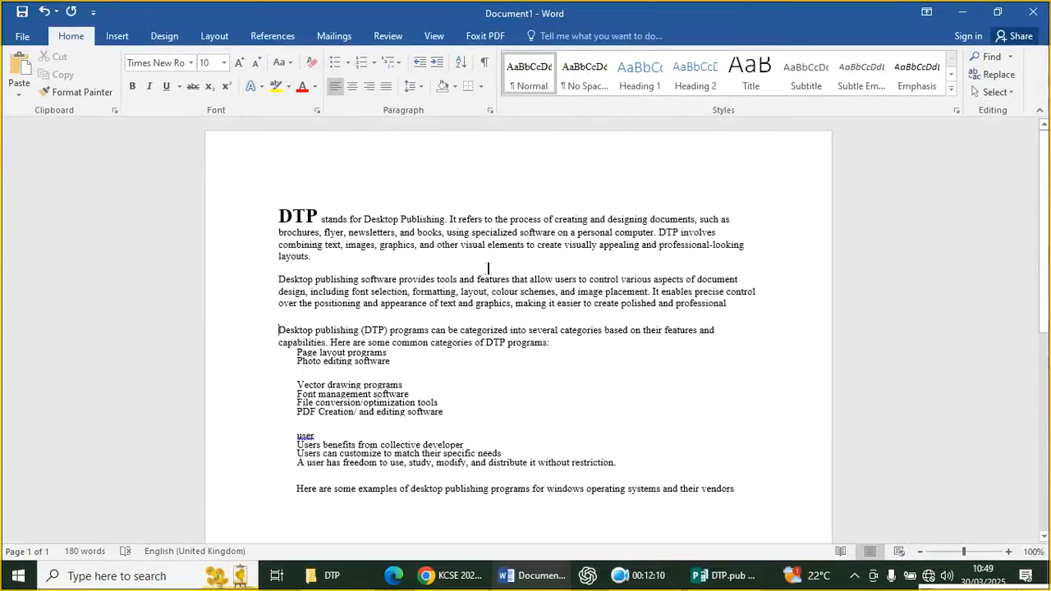
Delete the large DTP from Word's first paragraph without applying a drop cap, then select the paragraph
drag(319, 206, 279, 215)
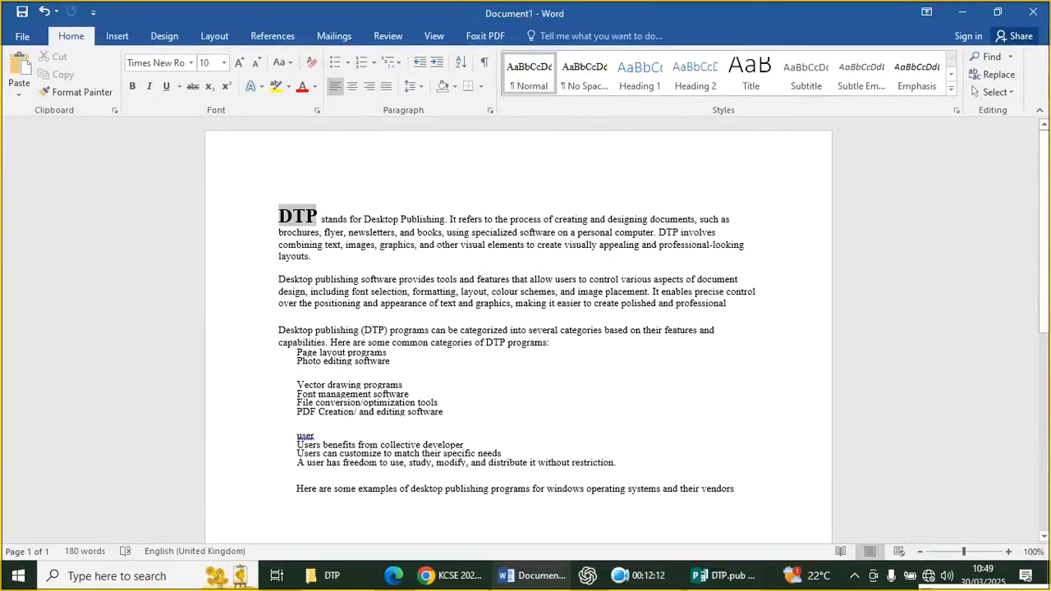
click(115, 37)
click(778, 92)
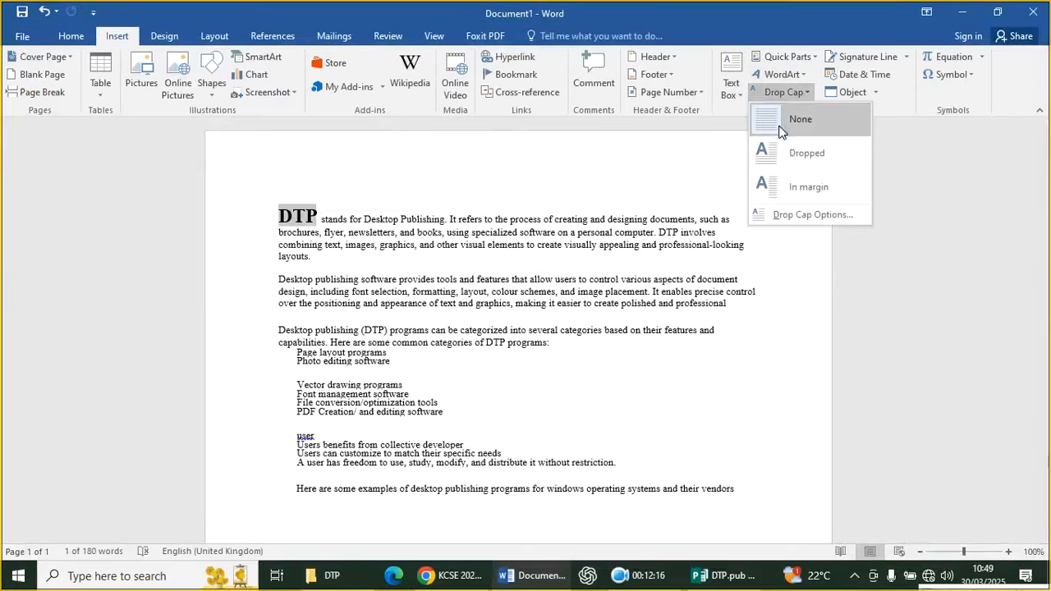
click(787, 124)
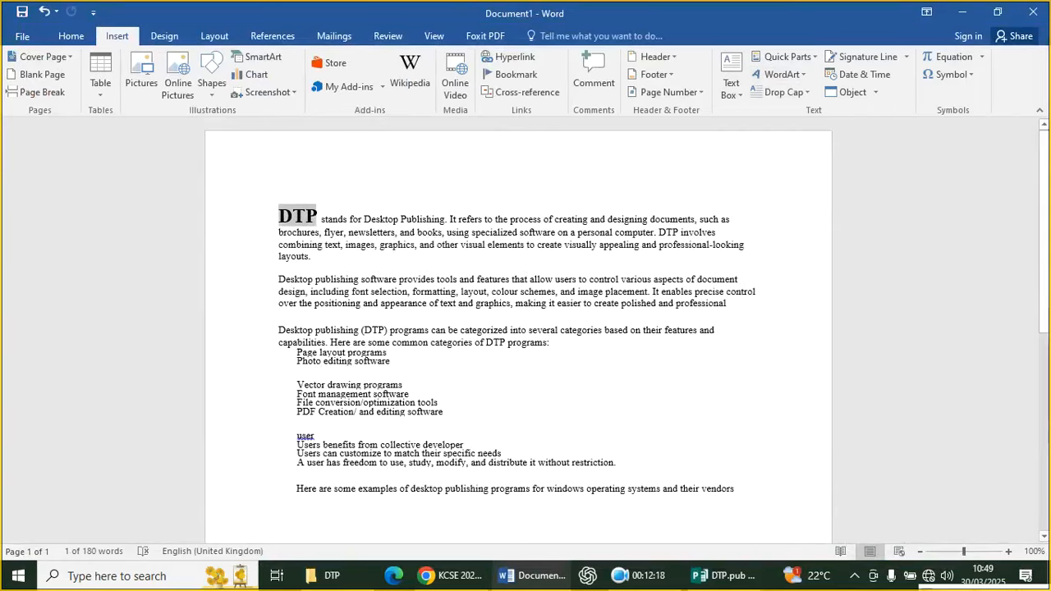
click(787, 92)
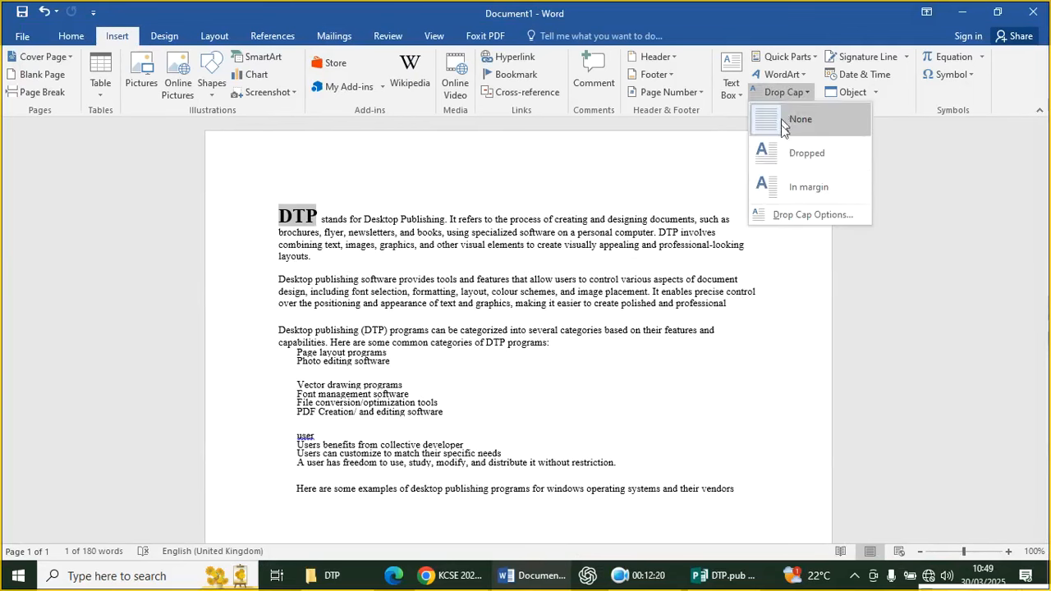
click(753, 326)
key(Delete)
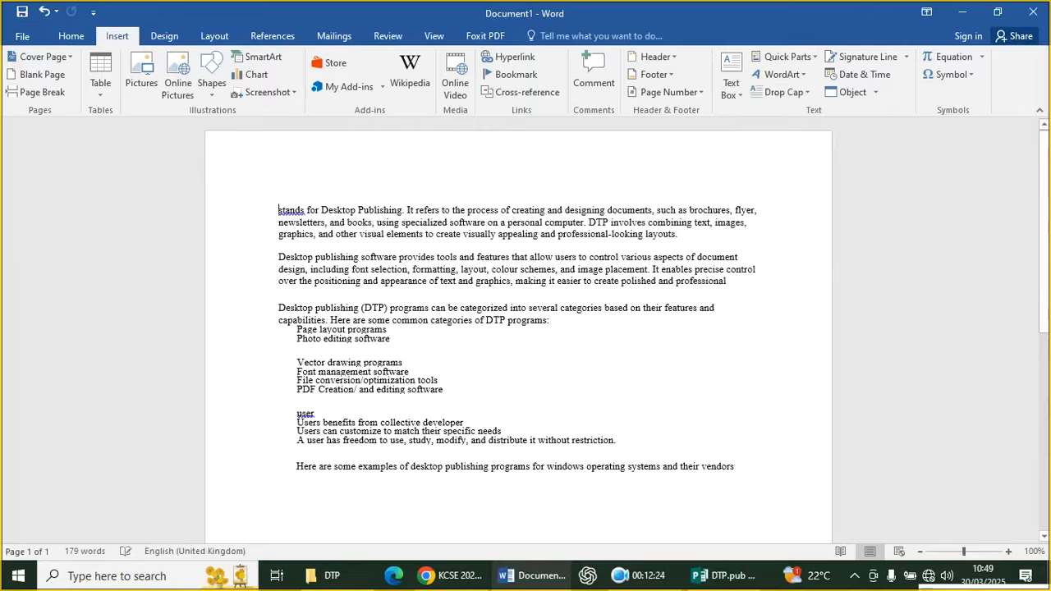
double_click(276, 225)
key(ctrl+c)
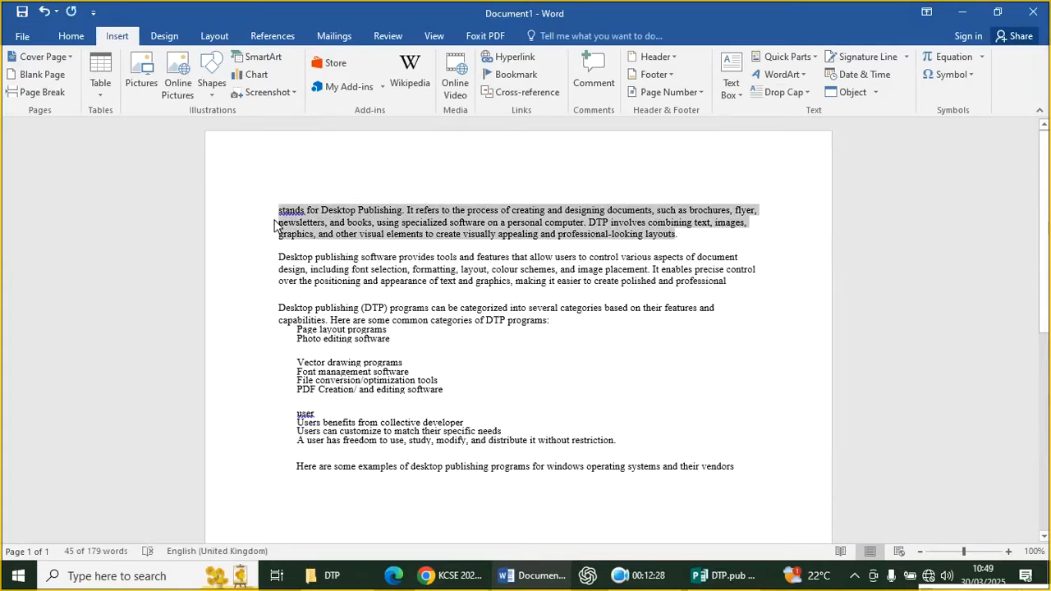
In DTP.pub, draw a text box below the title and paste the copied paragraph
click(743, 577)
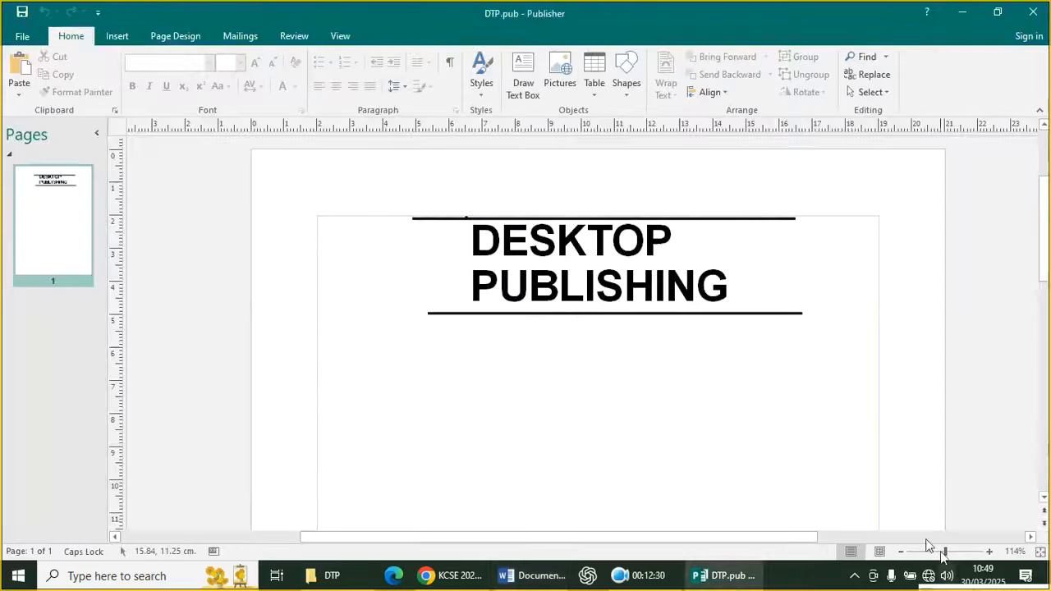
click(115, 36)
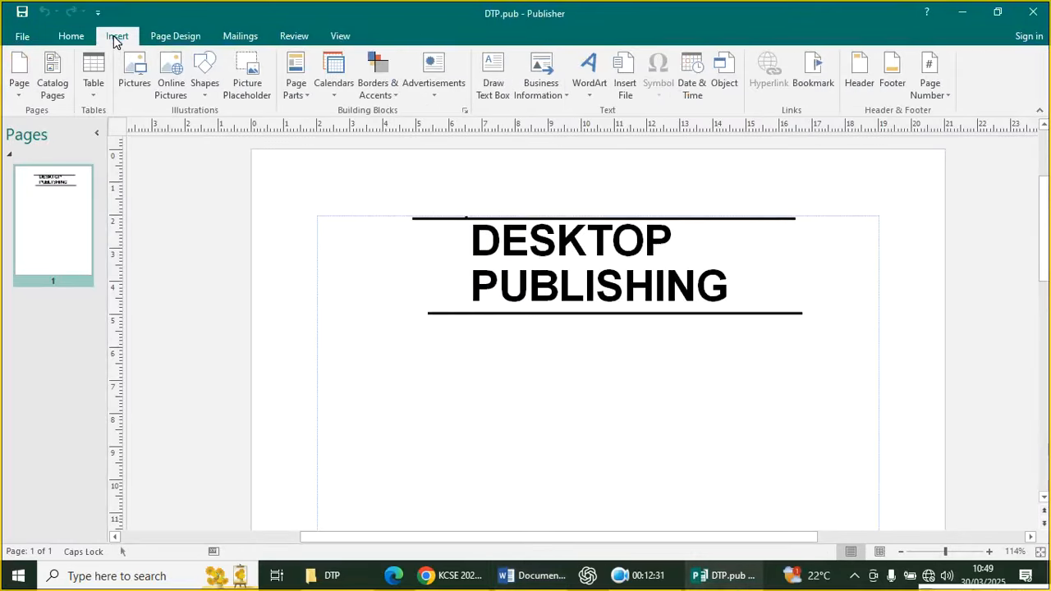
click(204, 96)
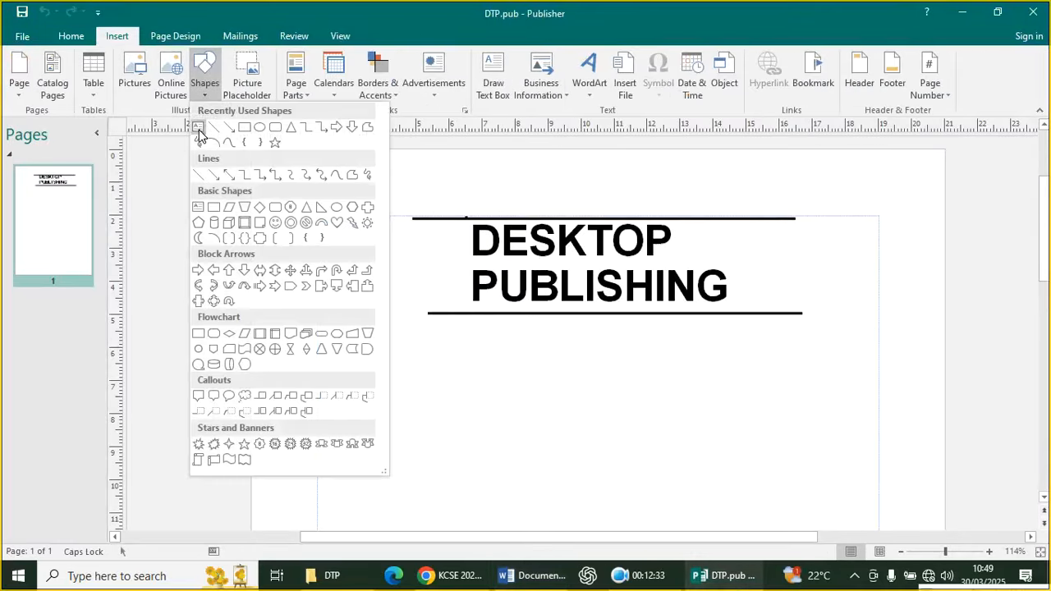
click(199, 127)
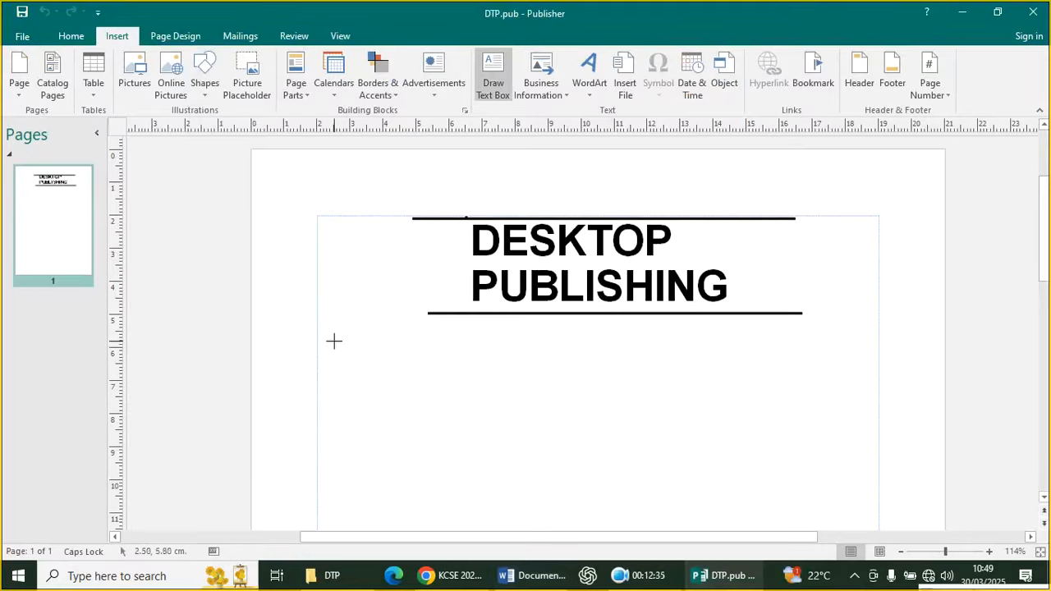
mouse_move(333, 341)
mouse_down()
mouse_move(517, 438)
mouse_move(868, 412)
mouse_up()
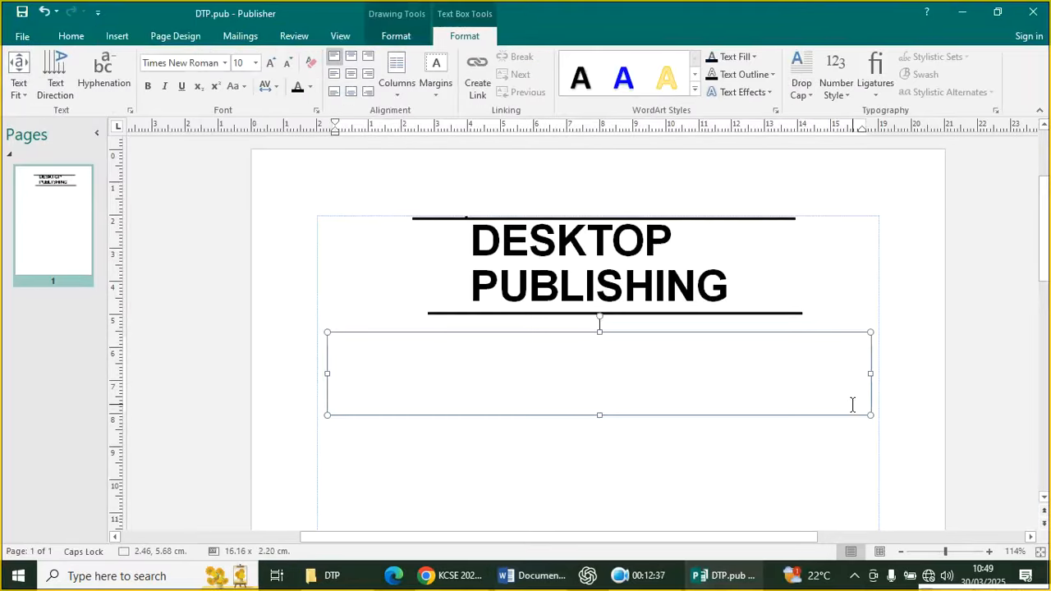
key(ctrl+v)
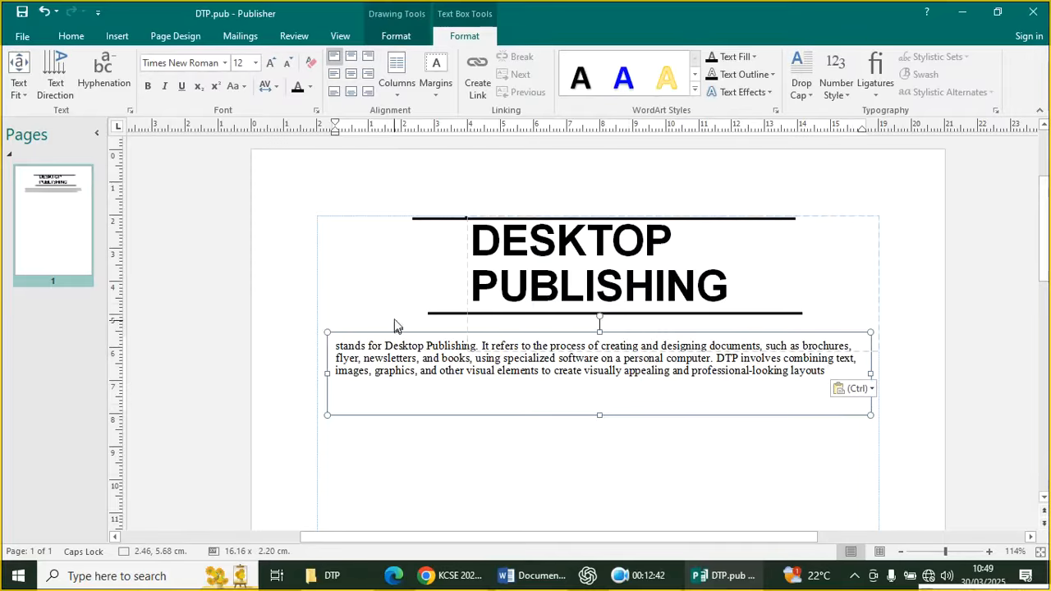
Type DTP in capitals before 'stands' at the paragraph's start
click(333, 341)
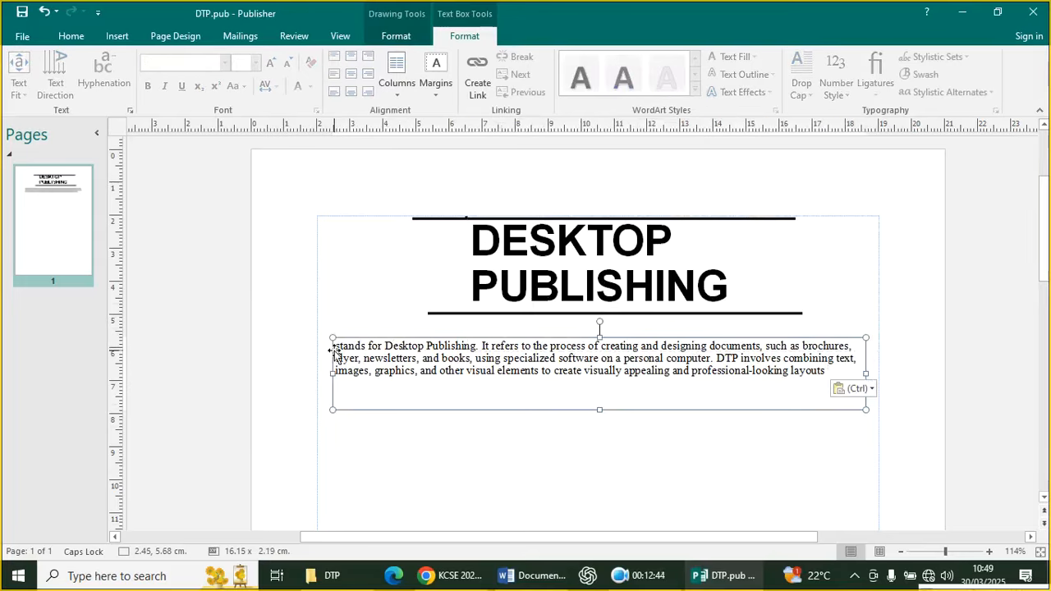
click(337, 350)
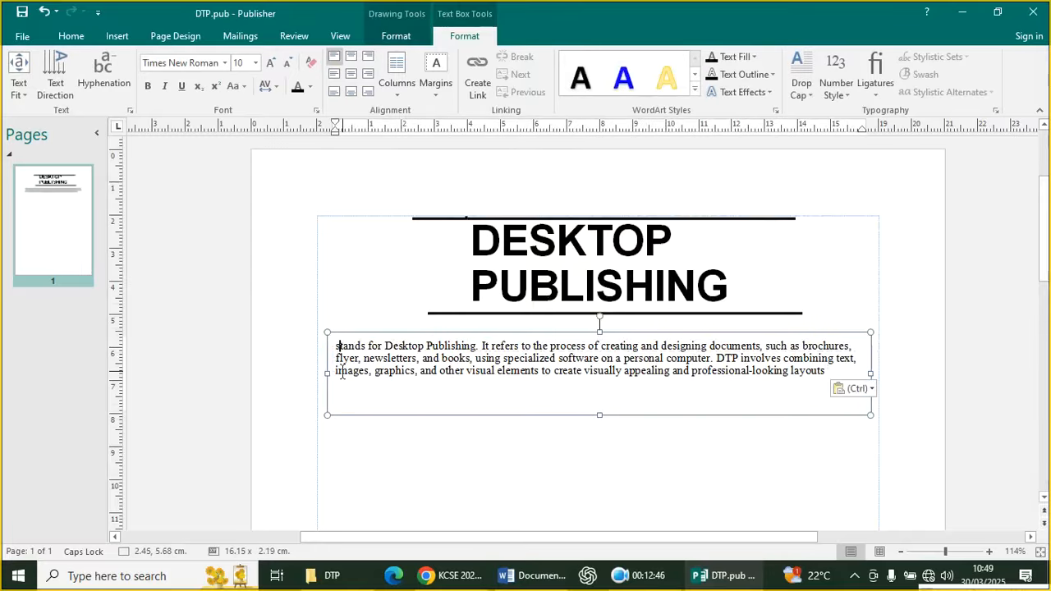
text(d)
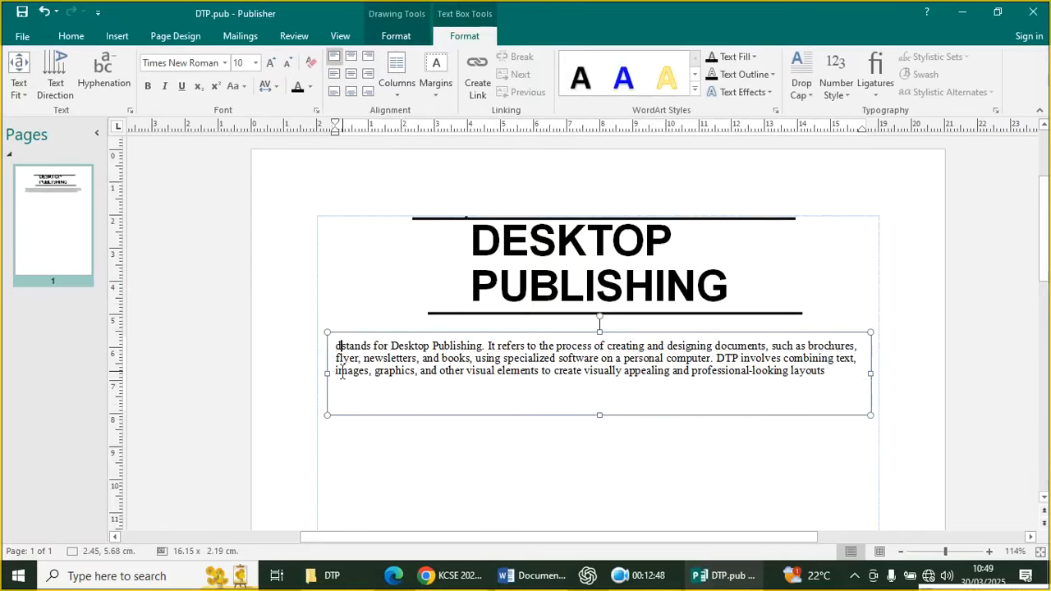
key(BackSpace)
key(Caps_Lock)
text(D)
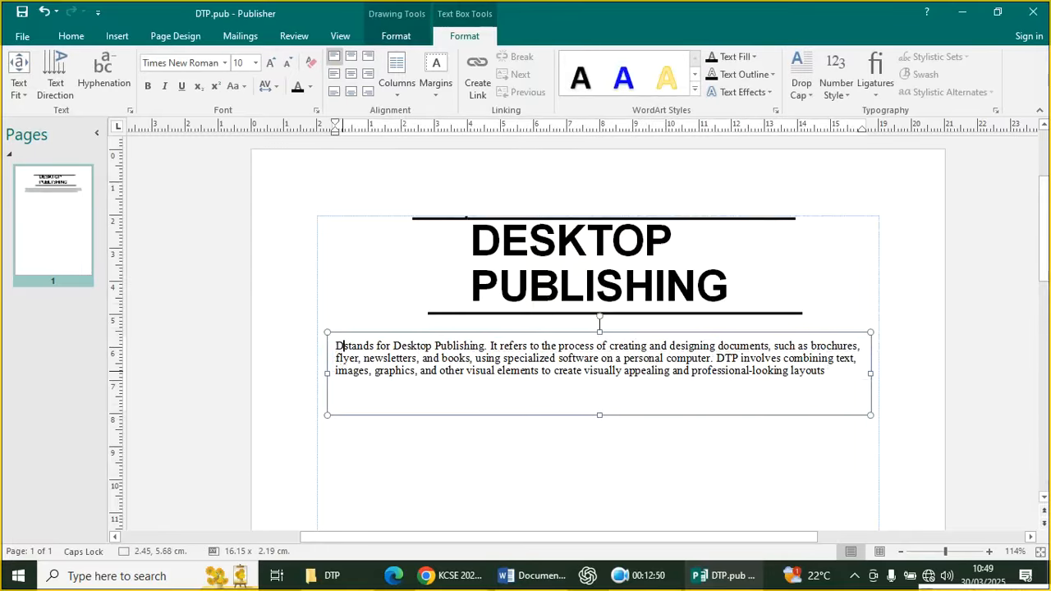
text(TP)
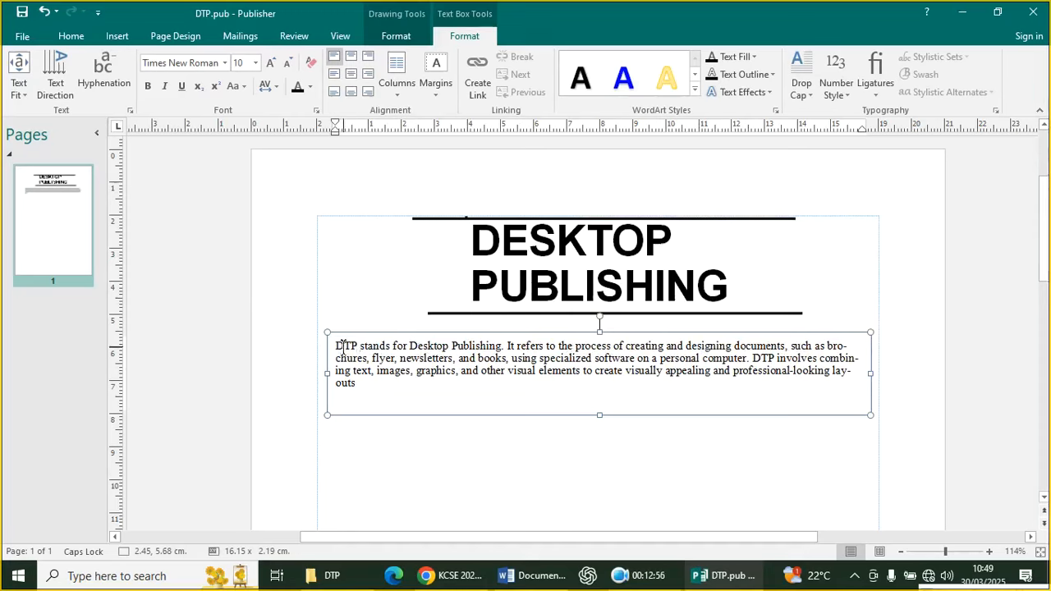
Select DTP and apply a custom drop cap three lines high to the paragraph
drag(359, 345, 336, 345)
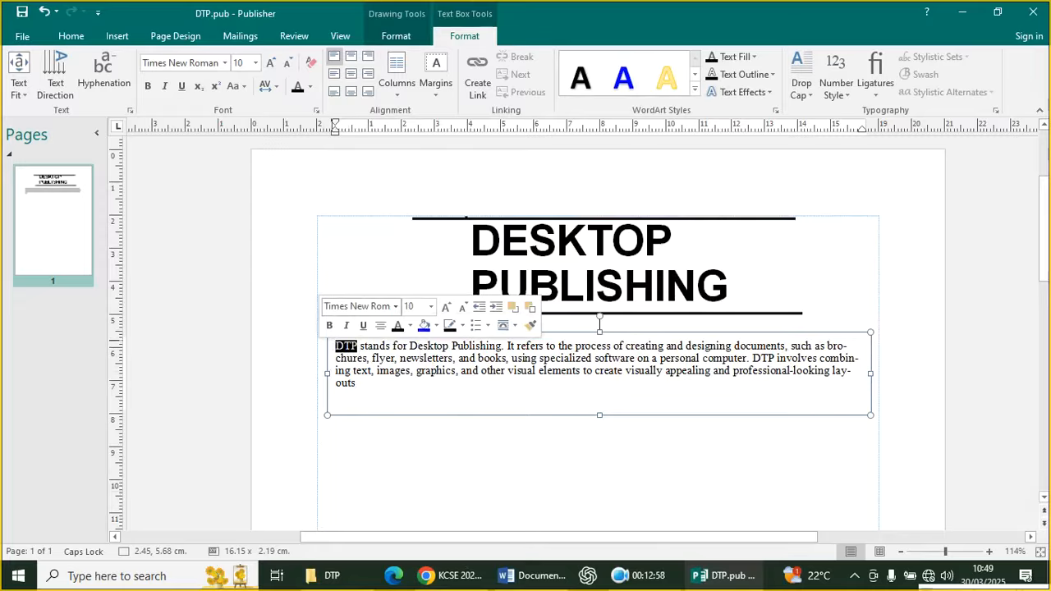
click(801, 83)
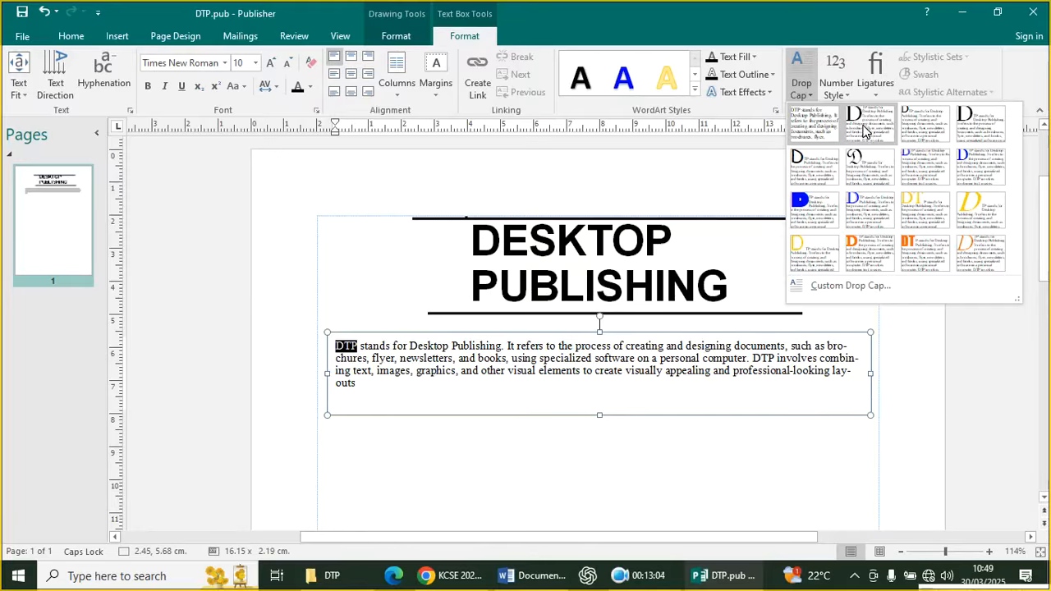
click(840, 285)
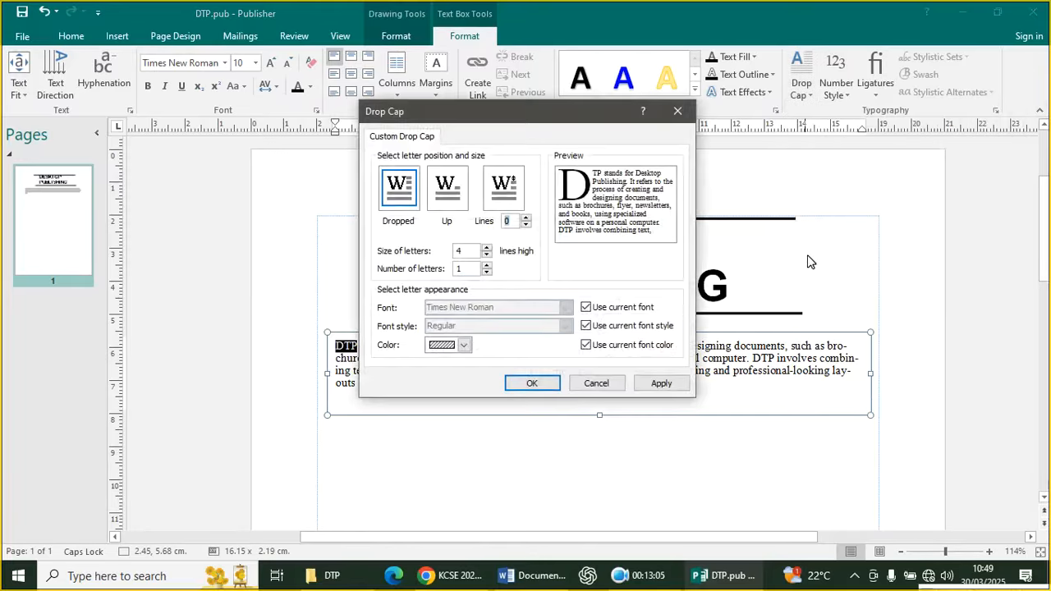
click(486, 248)
click(486, 256)
click(486, 255)
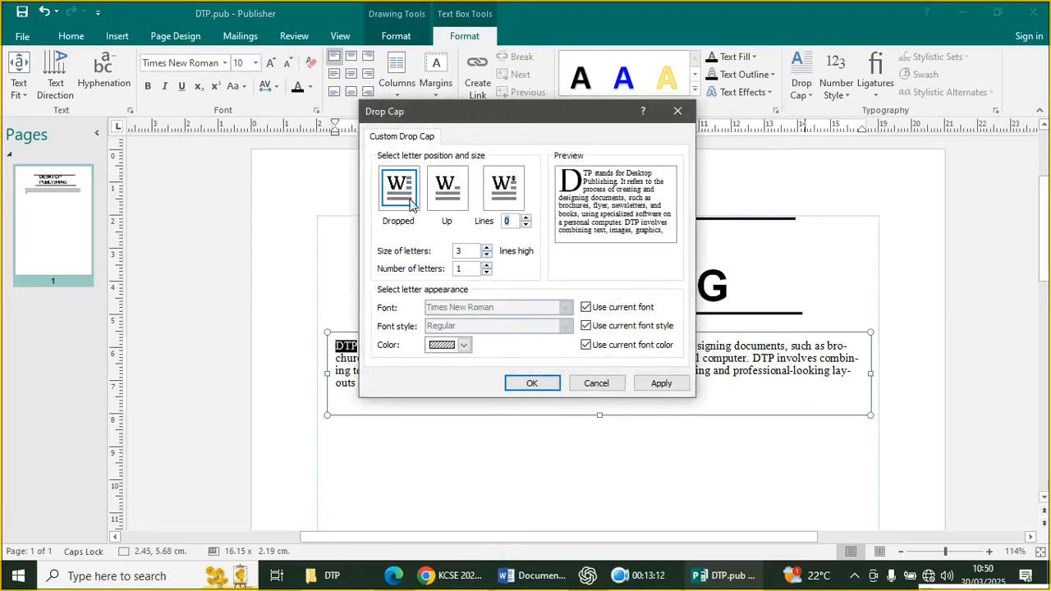
click(647, 386)
click(557, 387)
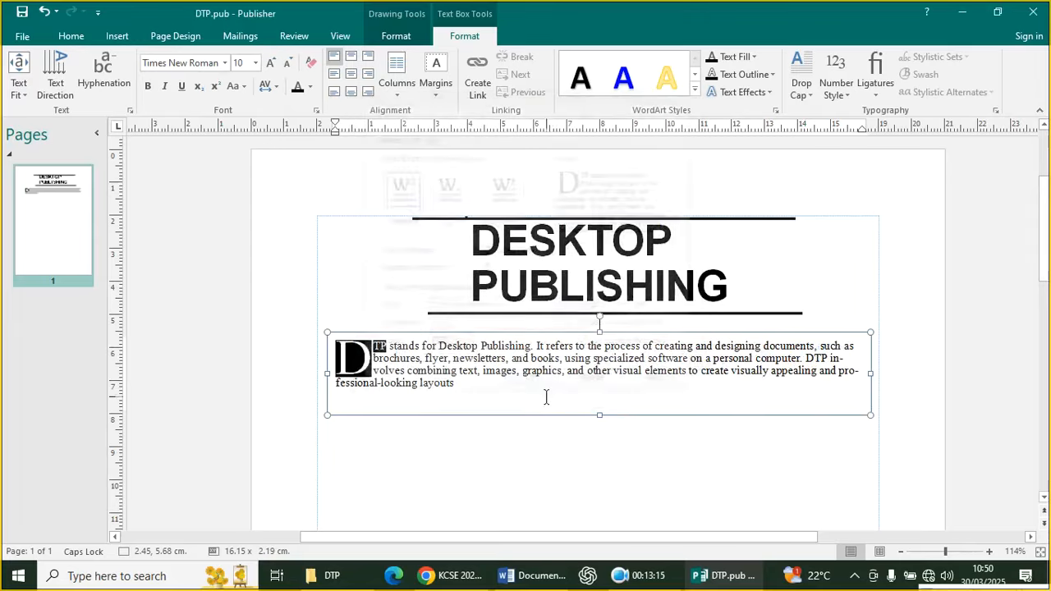
click(558, 452)
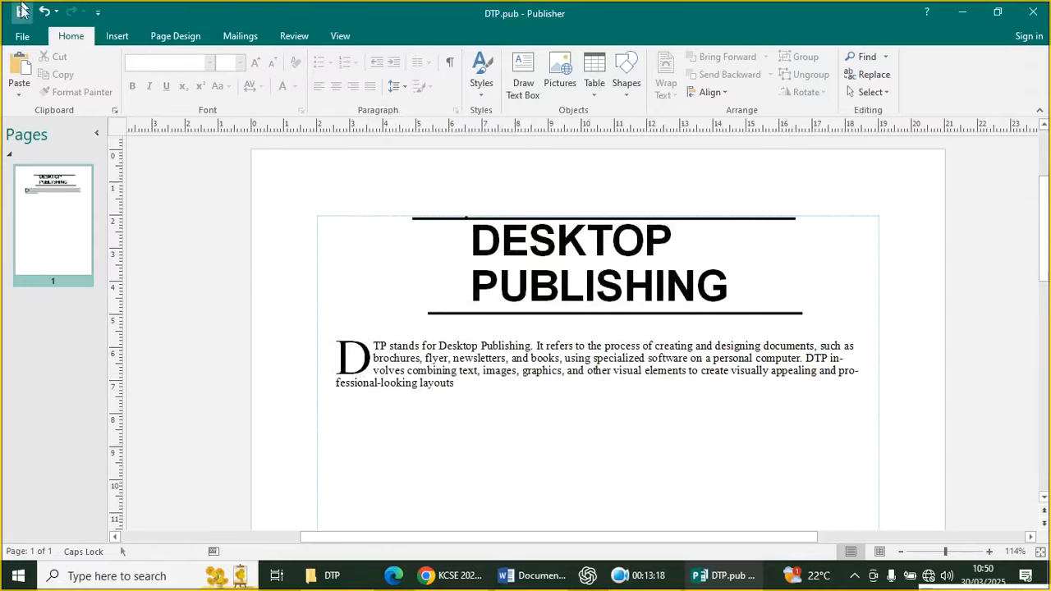
Undo the three-line drop cap, reselect DTP and revisit the Drop Cap gallery without applying a style
click(44, 11)
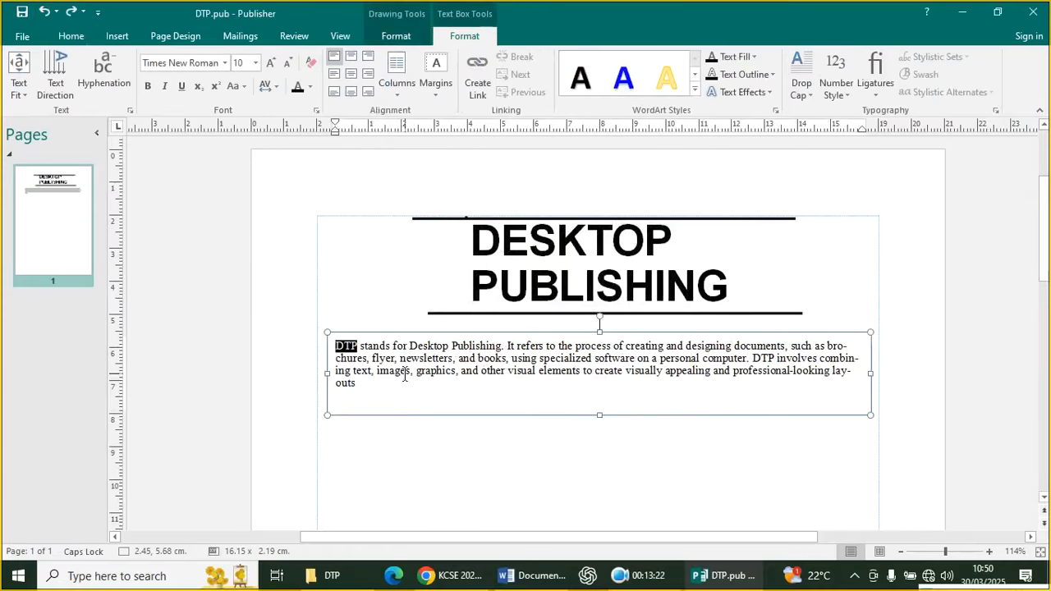
click(378, 369)
click(355, 343)
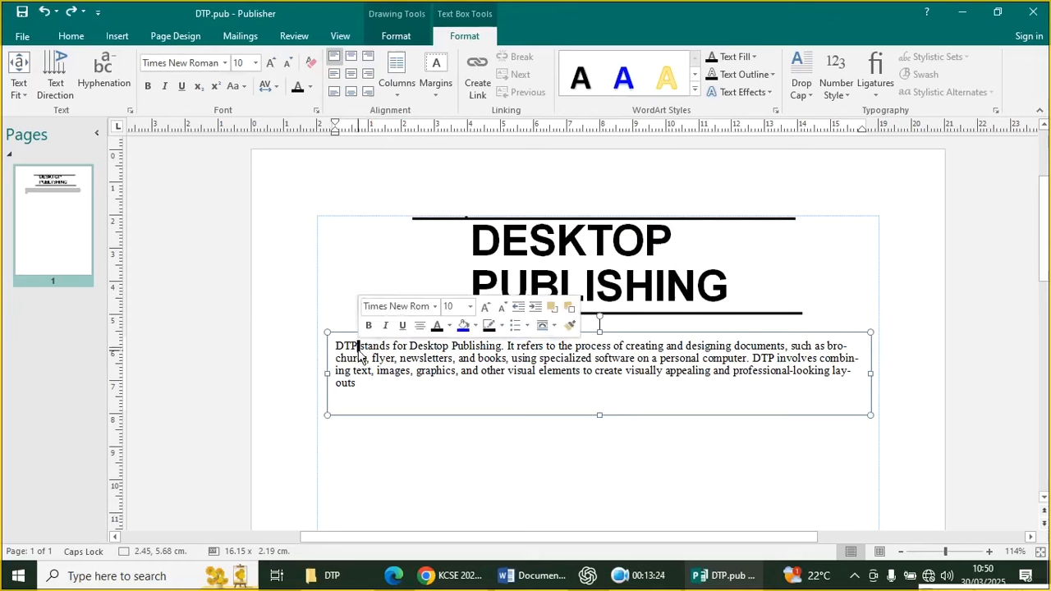
drag(356, 345, 330, 350)
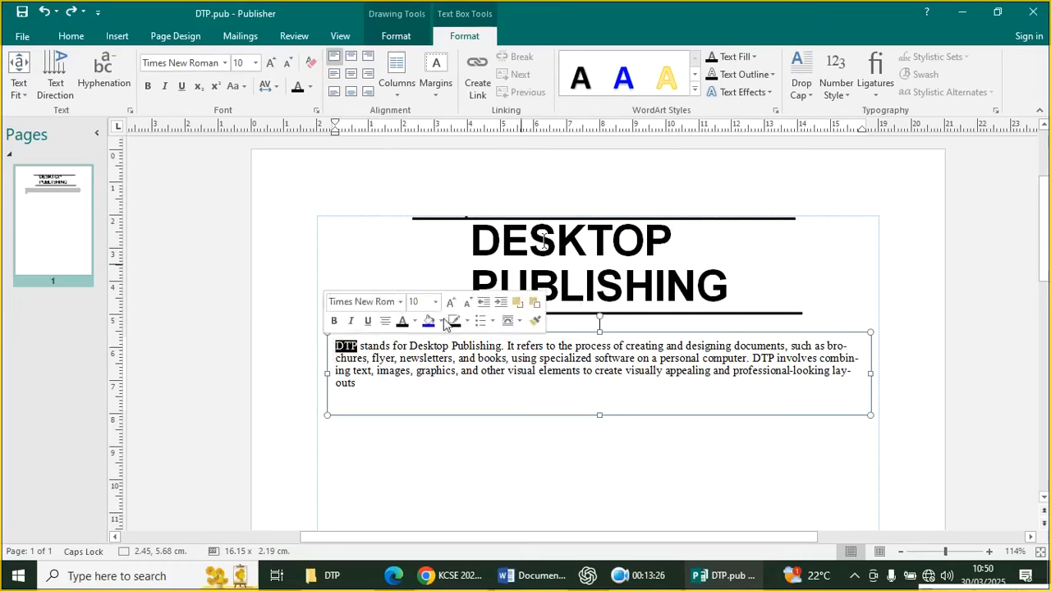
click(809, 89)
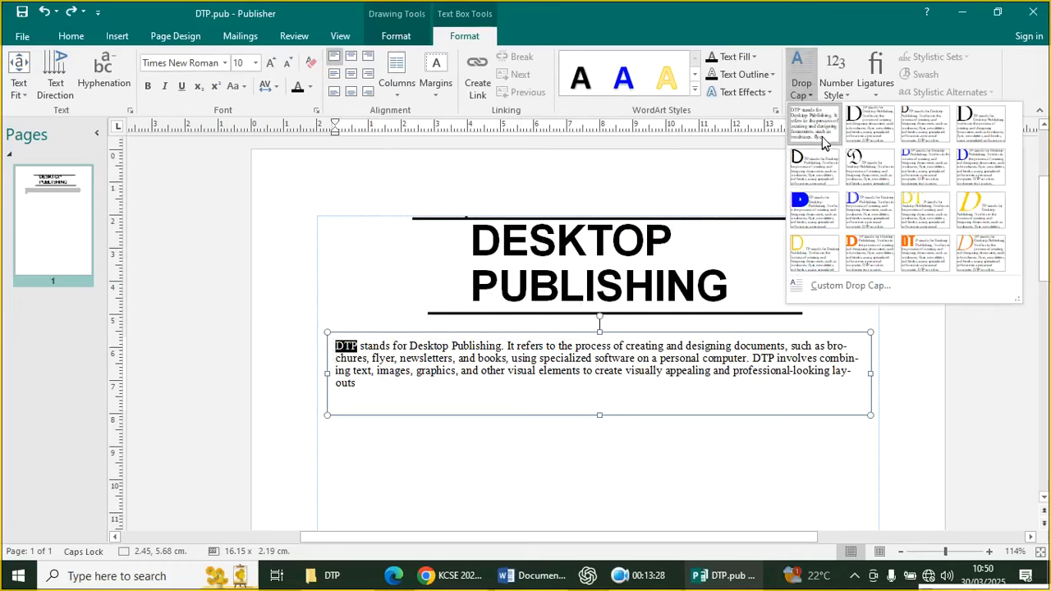
key(Escape)
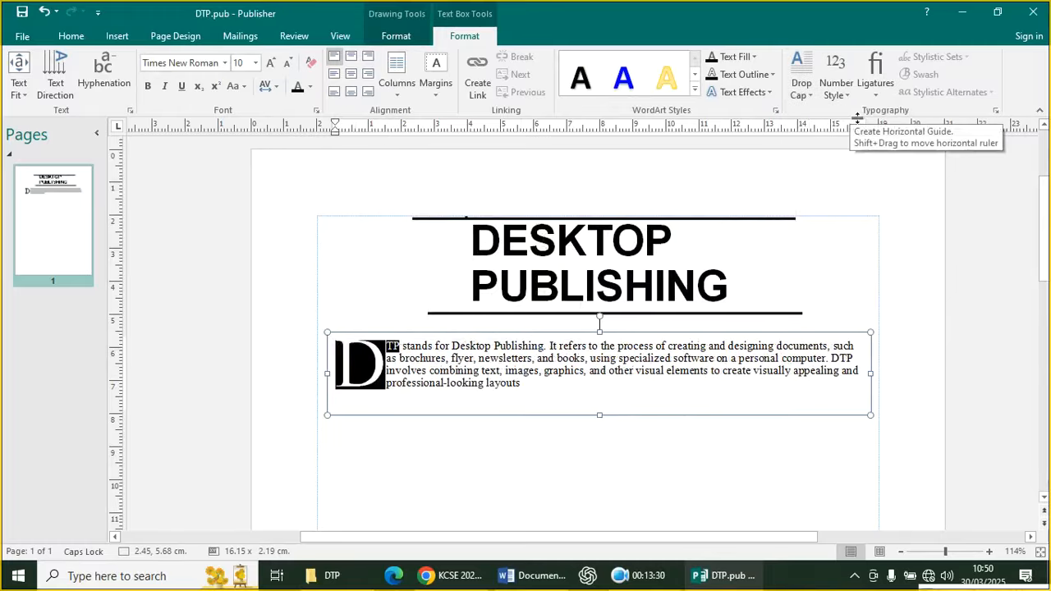
click(43, 11)
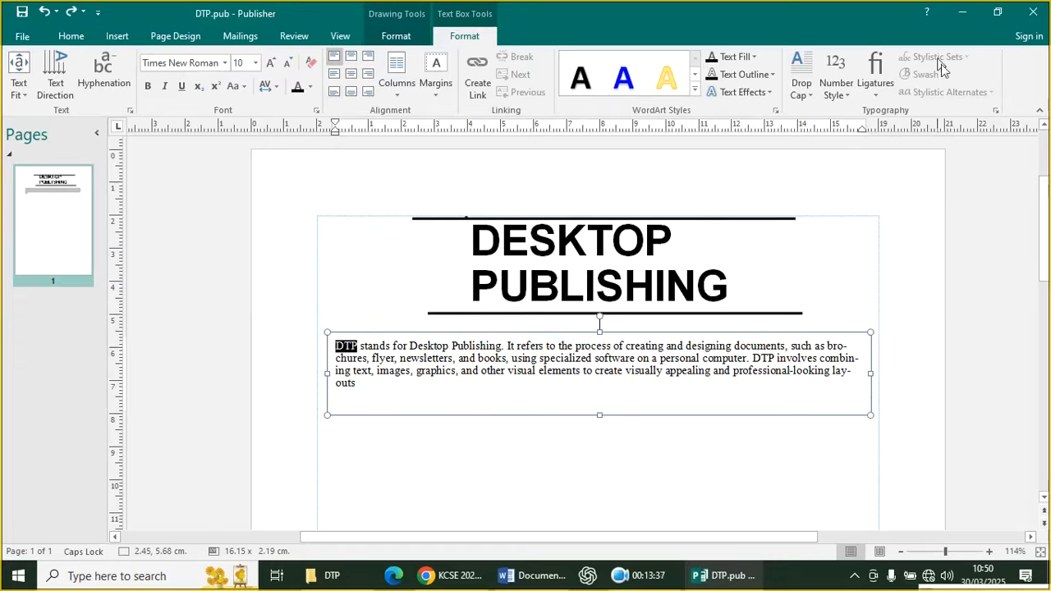
click(802, 86)
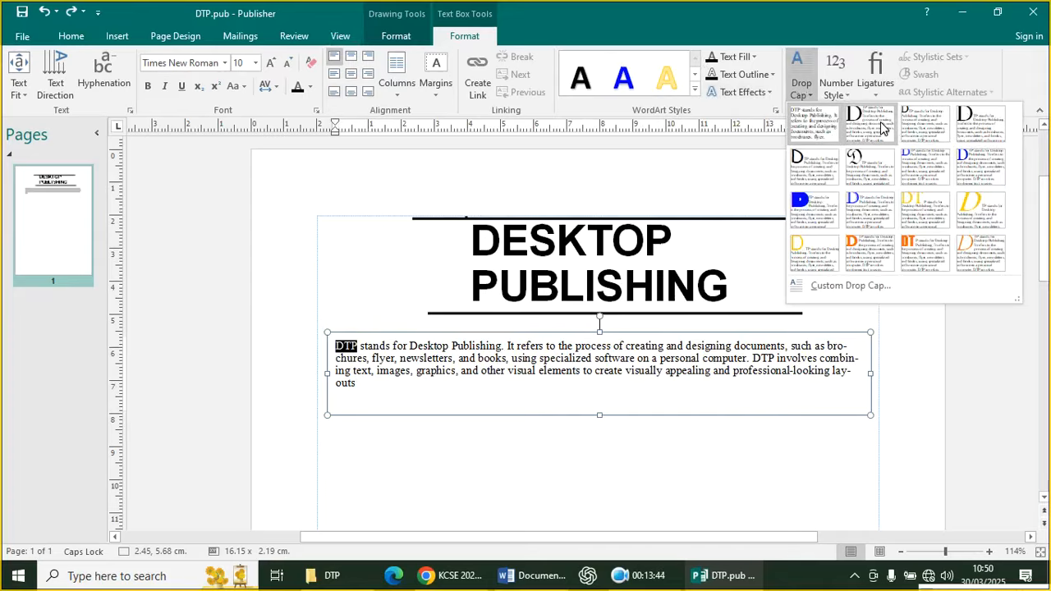
click(648, 581)
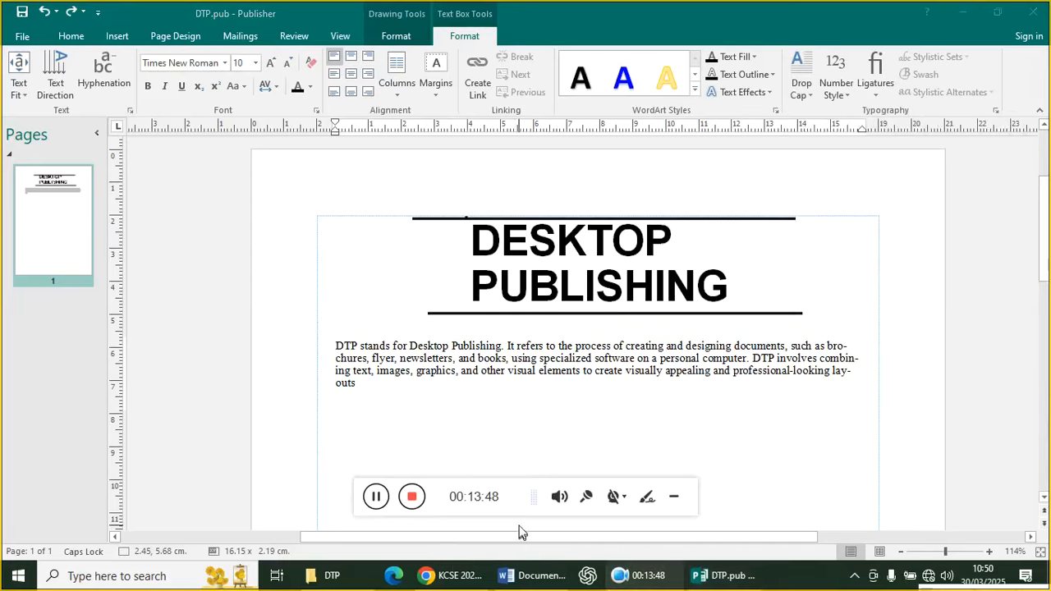
click(376, 496)
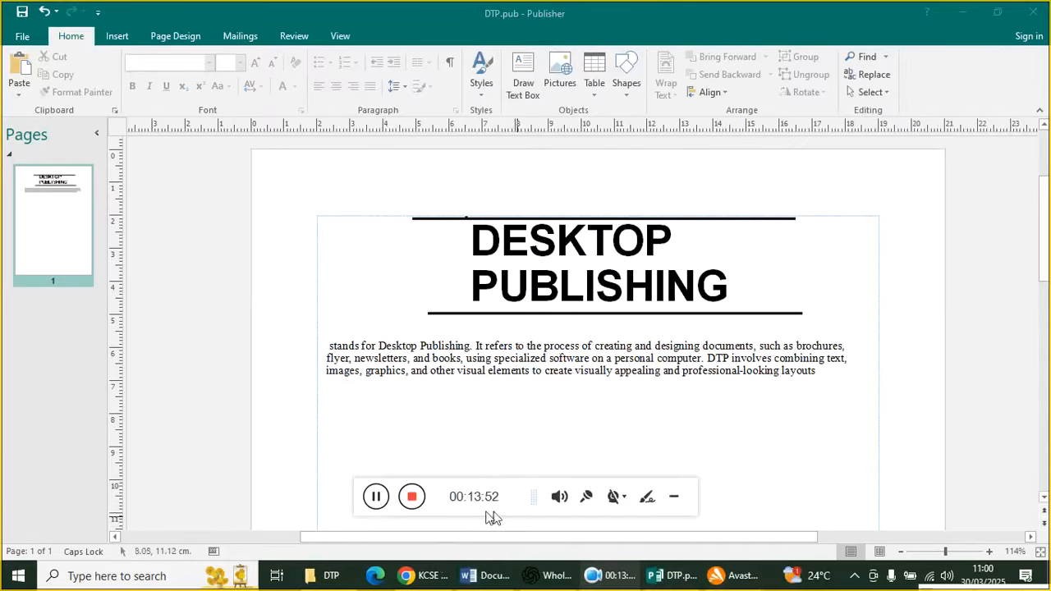
click(423, 576)
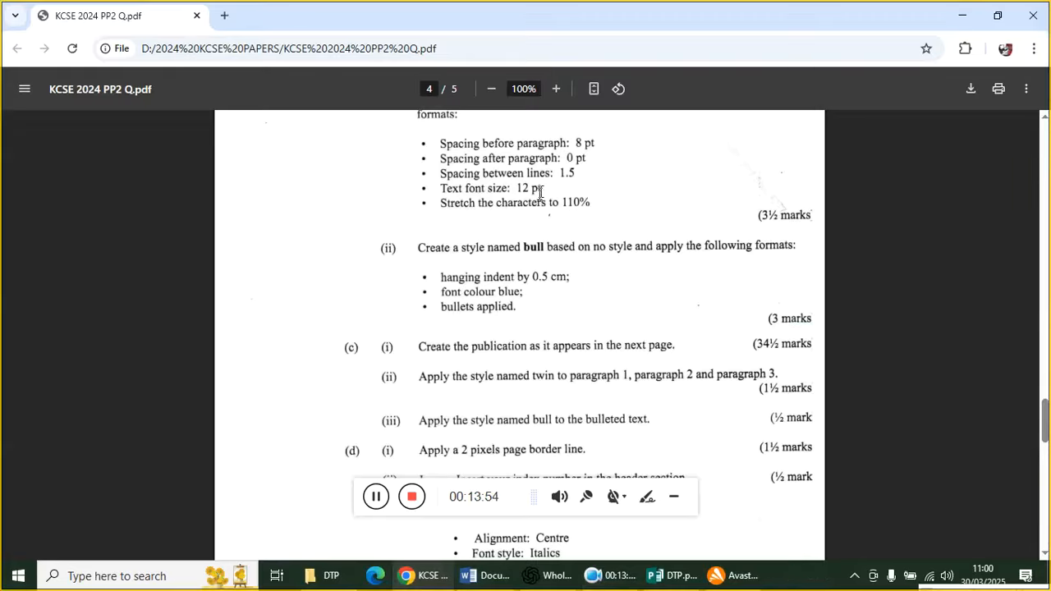
scroll(574, 414, down, 4)
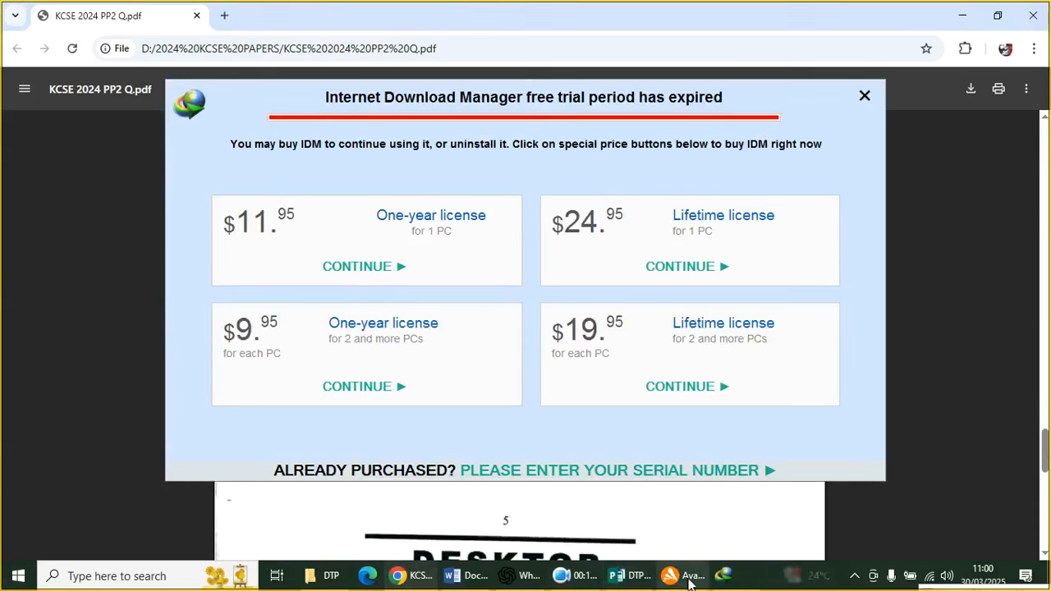
right_click(724, 575)
click(699, 541)
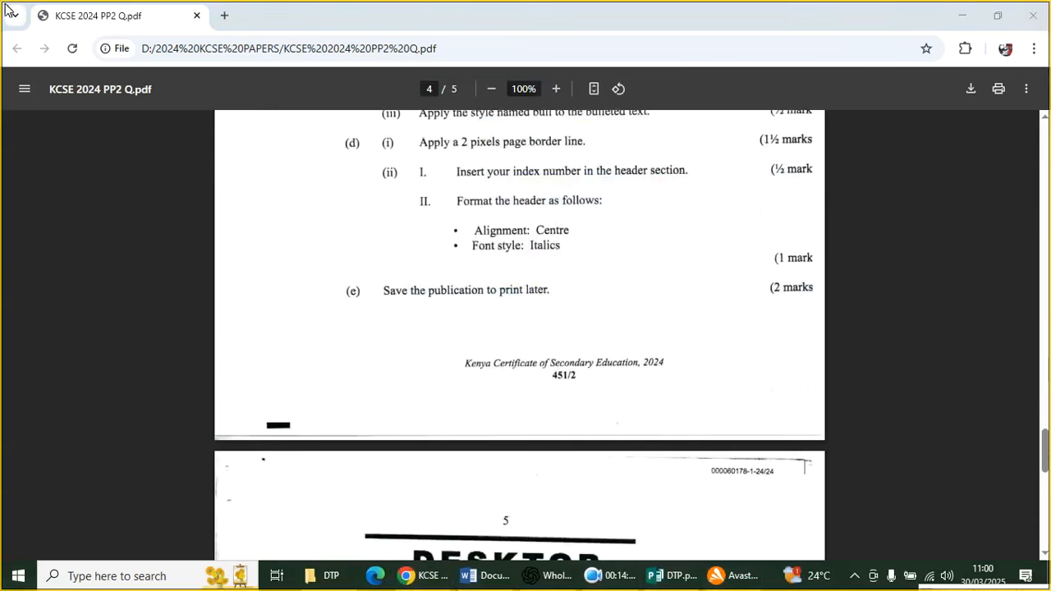
scroll(504, 343, down, 8)
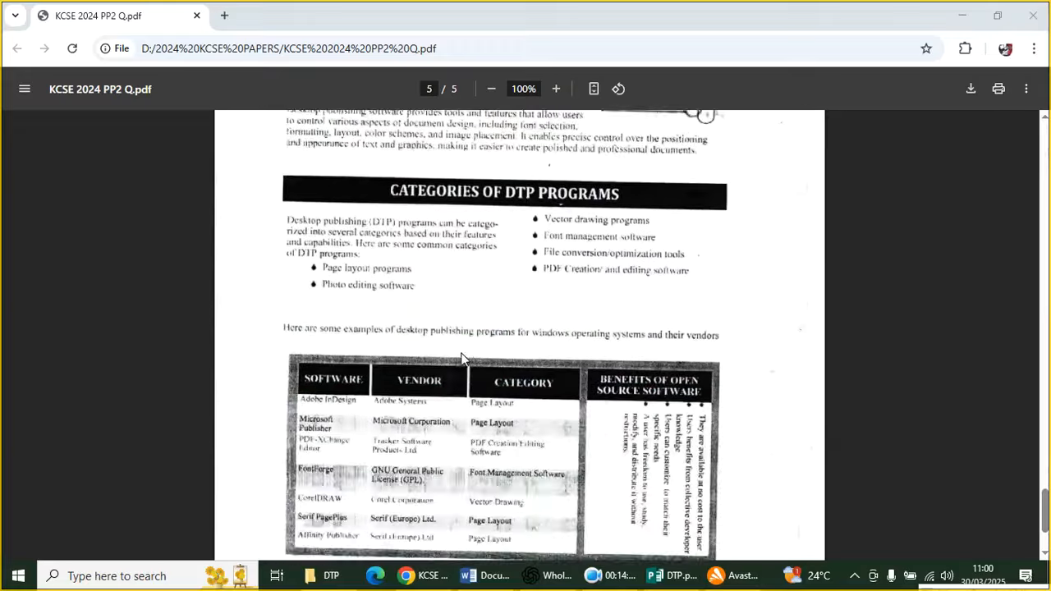
scroll(464, 348, up, 2)
scroll(519, 335, up, 1)
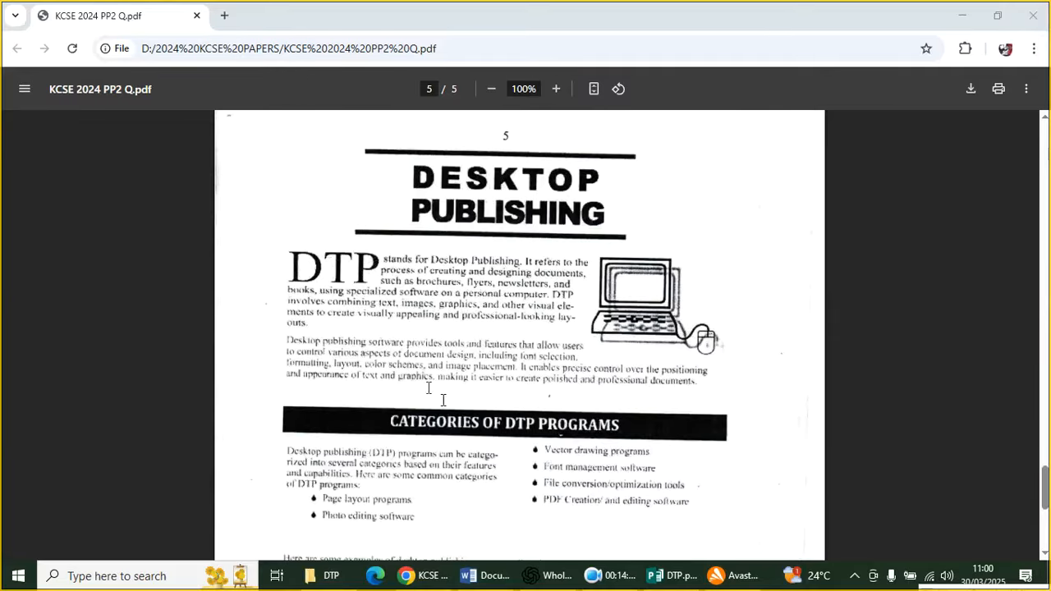
click(654, 574)
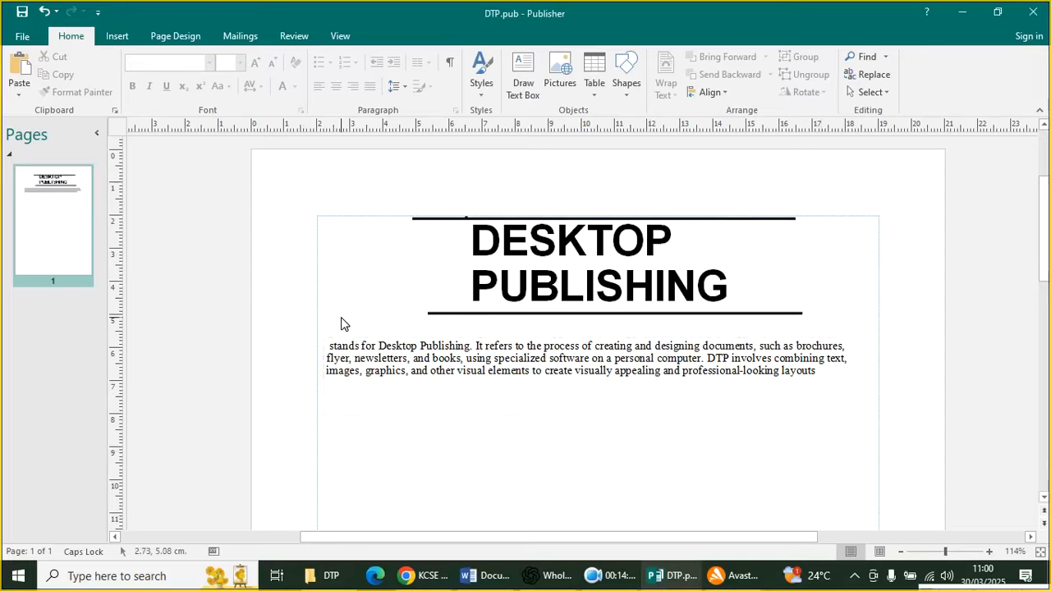
Narrow the introductory text box and draw a small new text box to its left
click(338, 416)
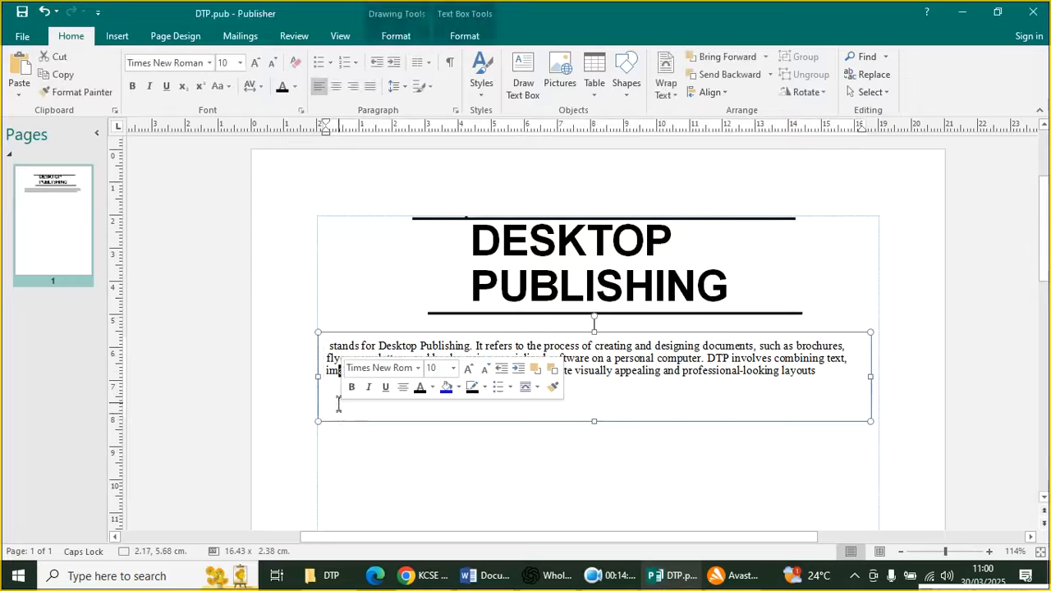
drag(359, 380, 383, 403)
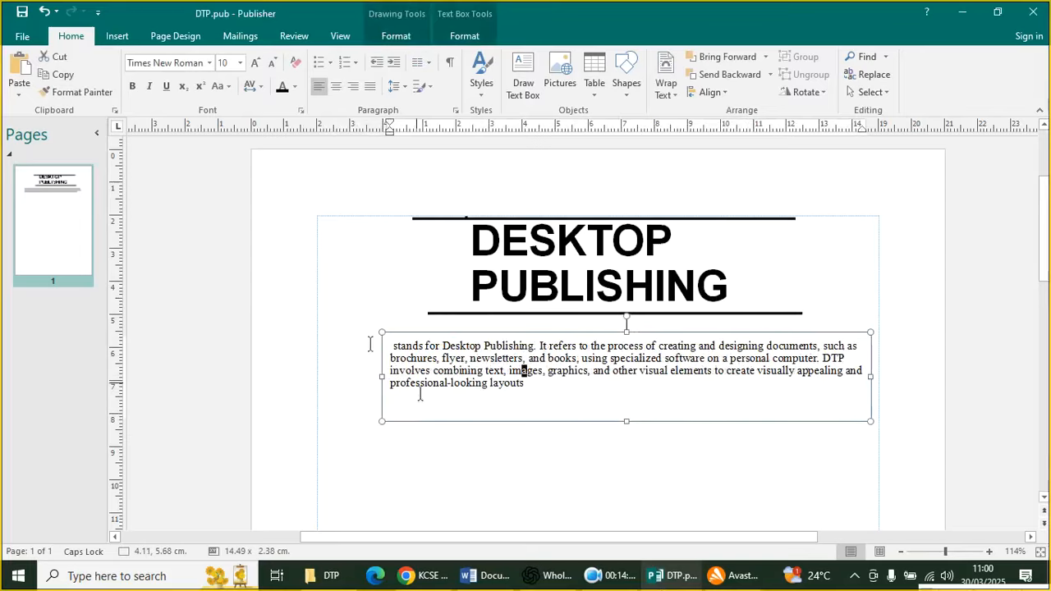
click(129, 35)
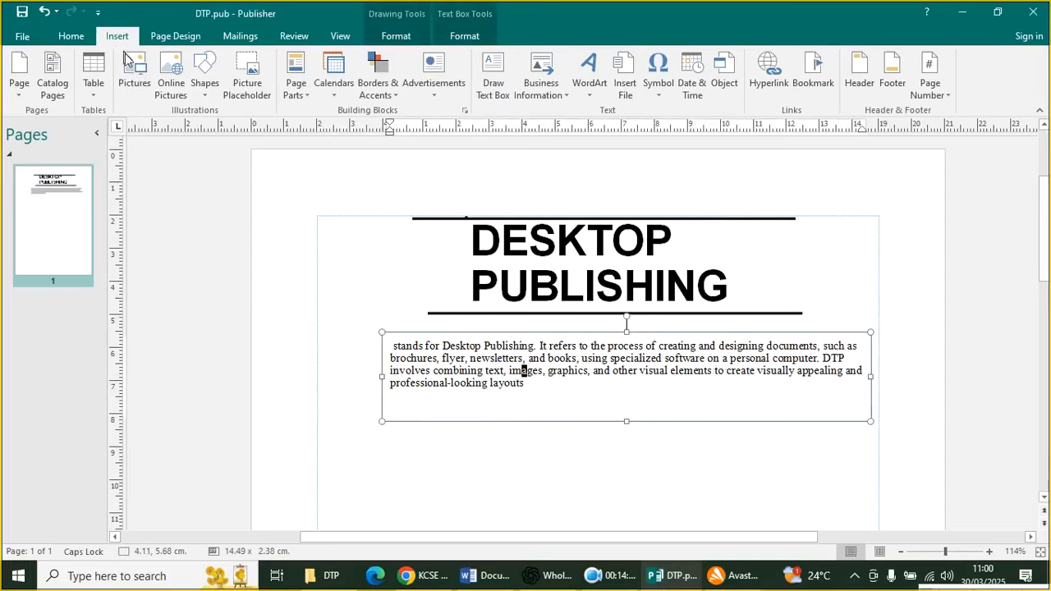
click(204, 85)
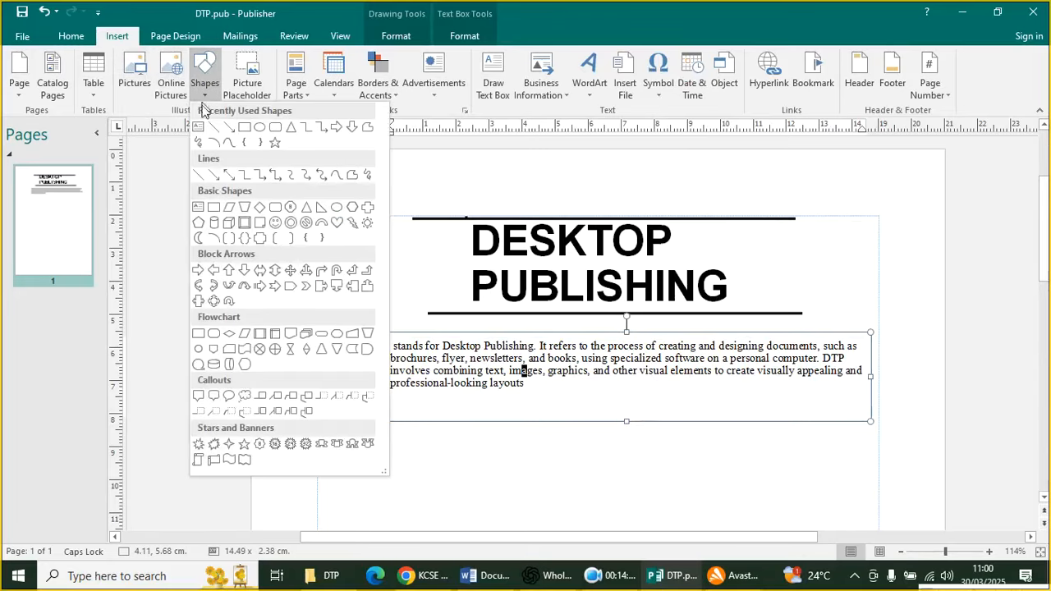
click(203, 133)
mouse_move(315, 336)
mouse_down()
mouse_move(356, 377)
mouse_move(386, 376)
mouse_up()
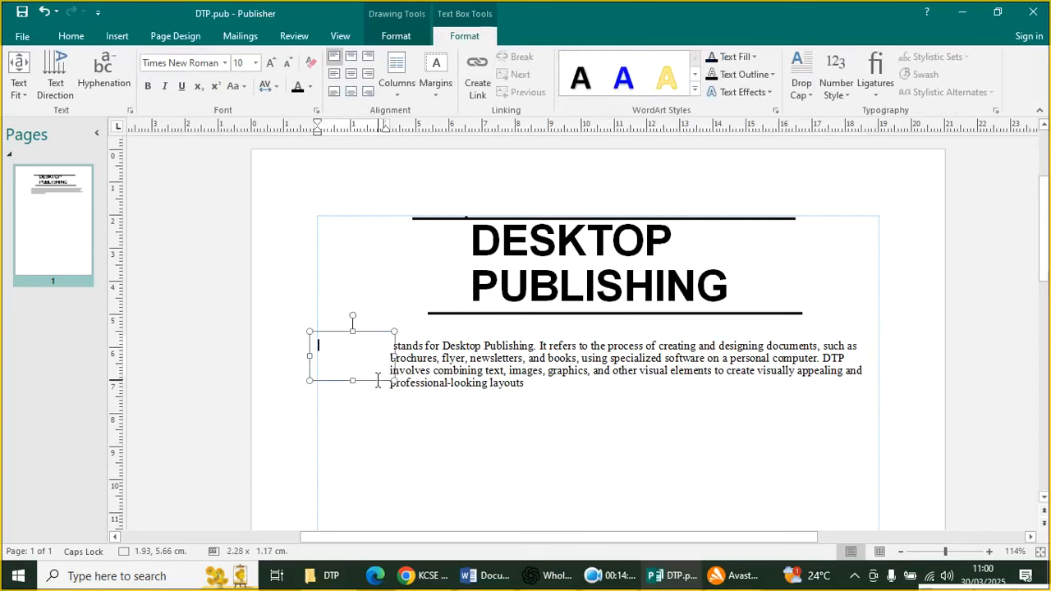
Paste DTP into the new box and make it 24 pt bold
text(DTP)
double_click(344, 351)
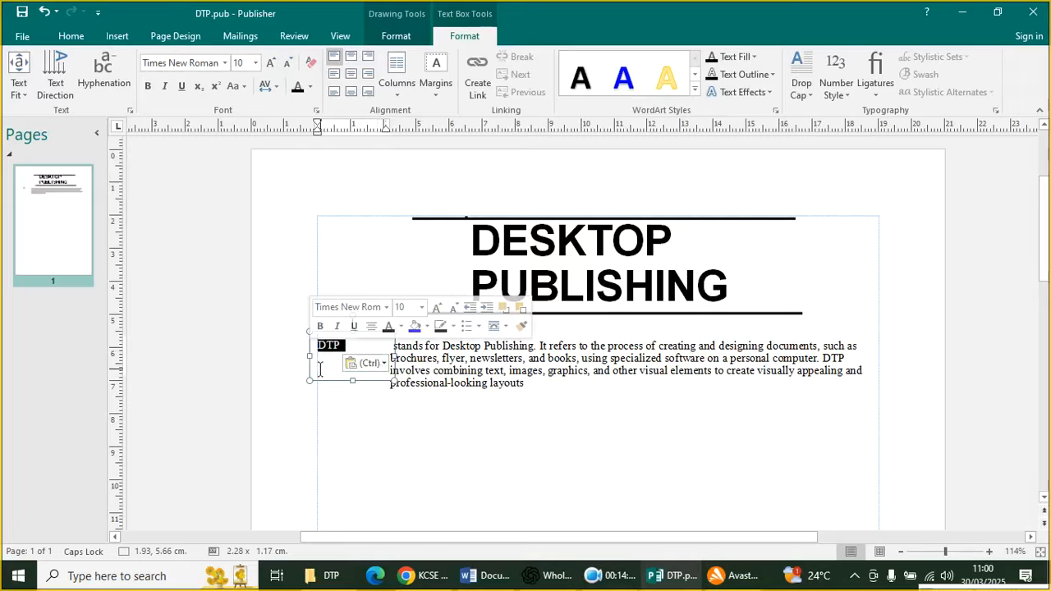
key(ctrl+bracketright)
key(ctrl+bracketright)
key(ctrl+bracketright)
key(ctrl+bracketright)
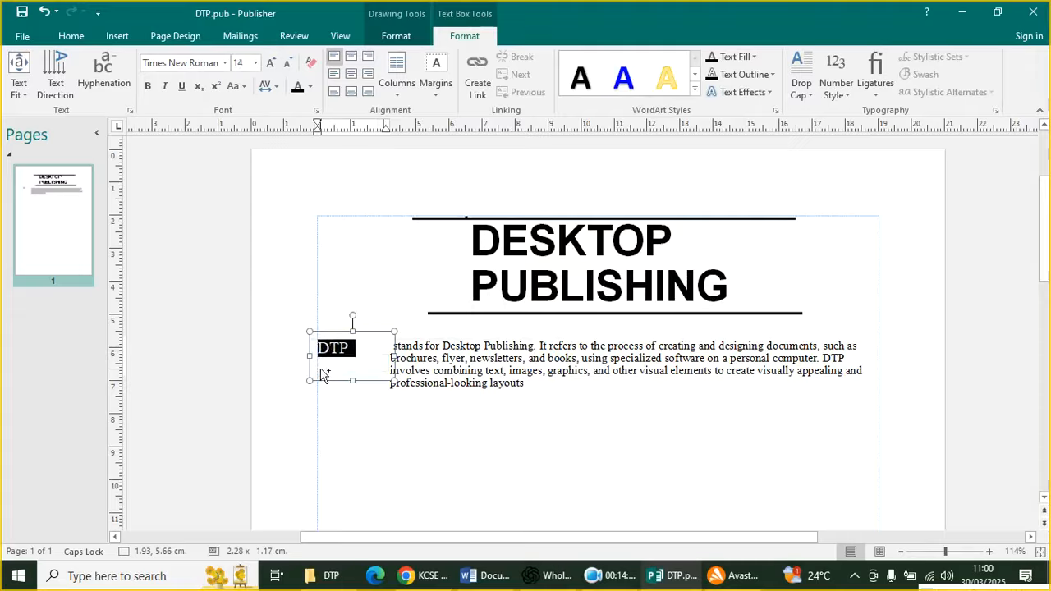
key(ctrl+bracketright)
key(ctrl+bracketright)
key(ctrl+bracketright)
key(ctrl+bracketright)
key(ctrl+bracketright)
key(ctrl+bracketright)
key(ctrl+bracketright)
key(ctrl+bracketright)
key(ctrl+bracketright)
key(ctrl+bracketright)
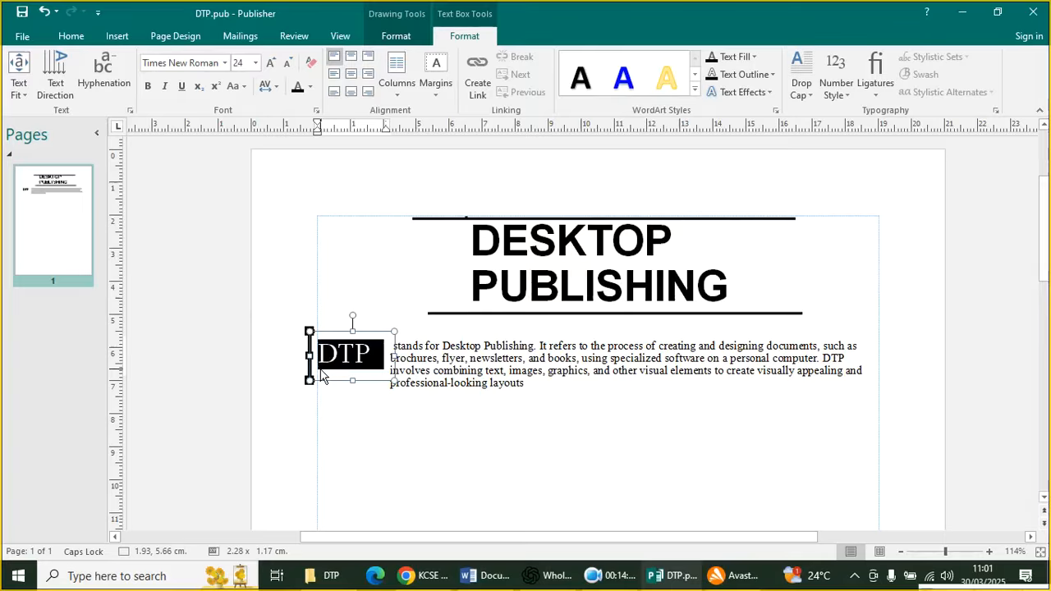
key(ctrl+b)
click(446, 468)
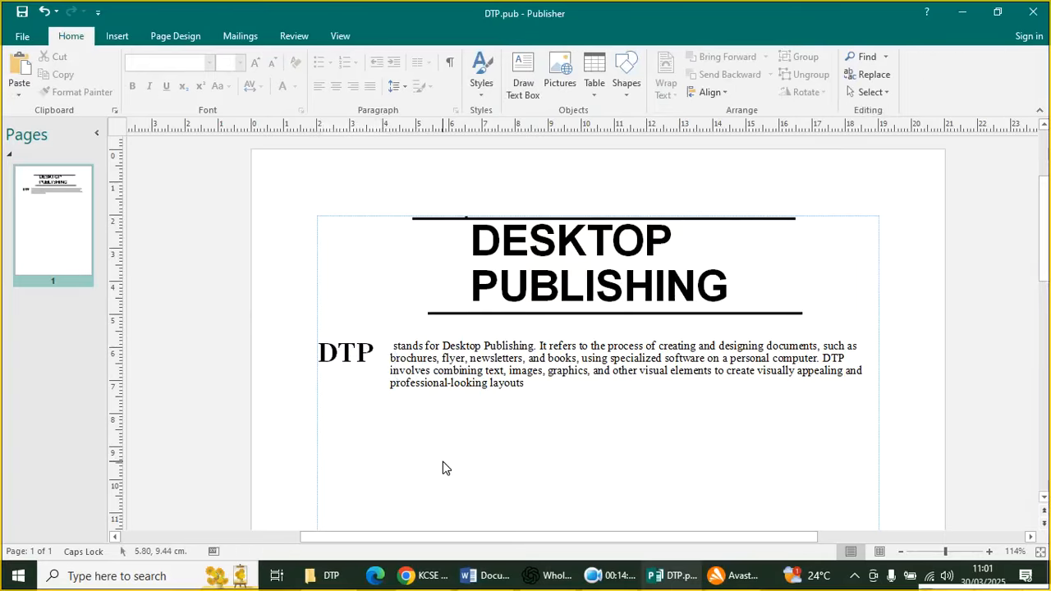
Extend the definition paragraph box's left edge toward the DTP box
click(380, 352)
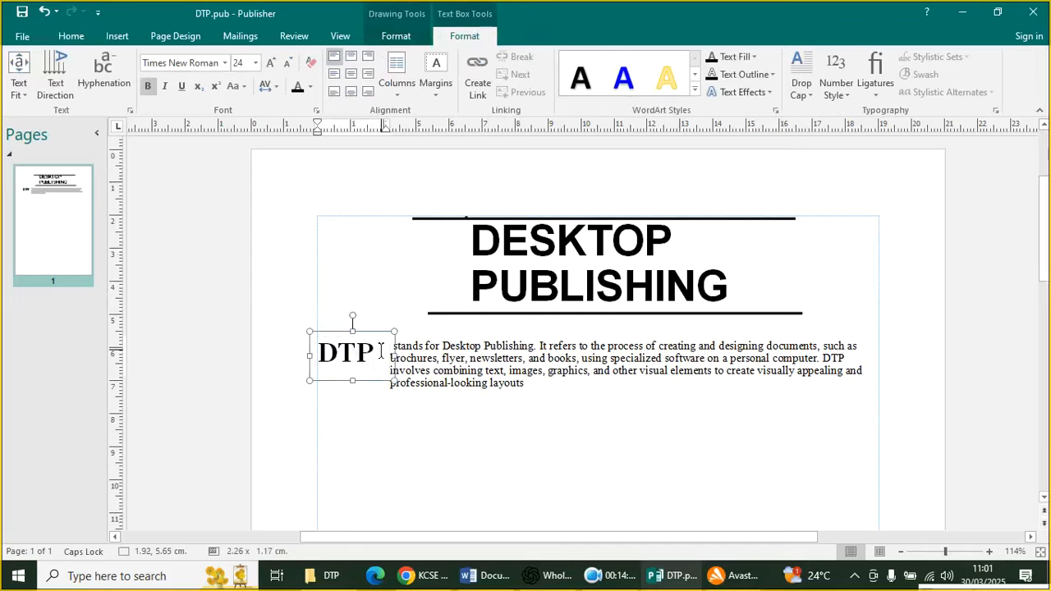
click(381, 390)
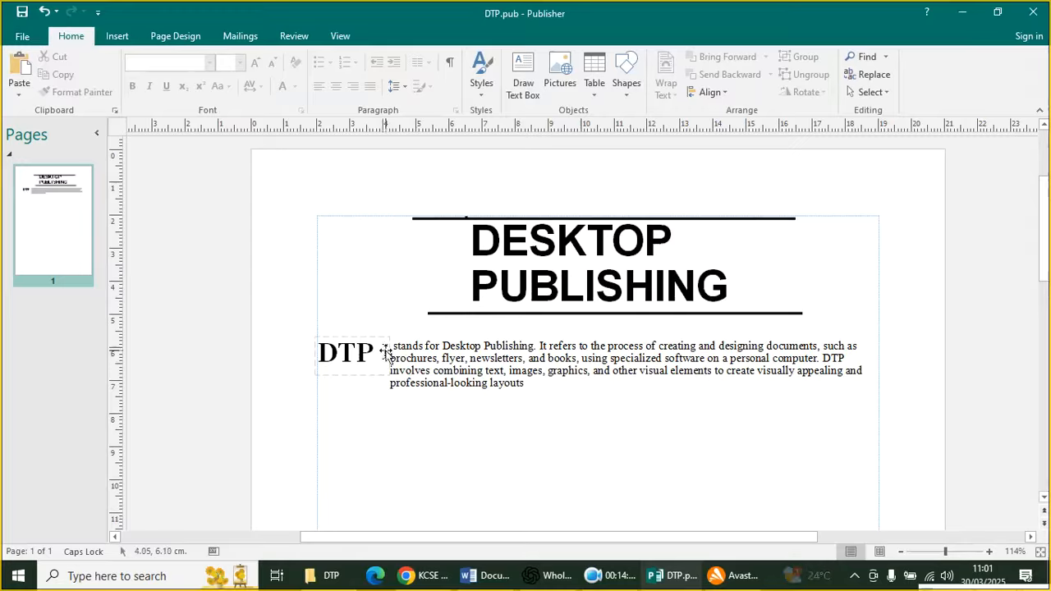
click(386, 369)
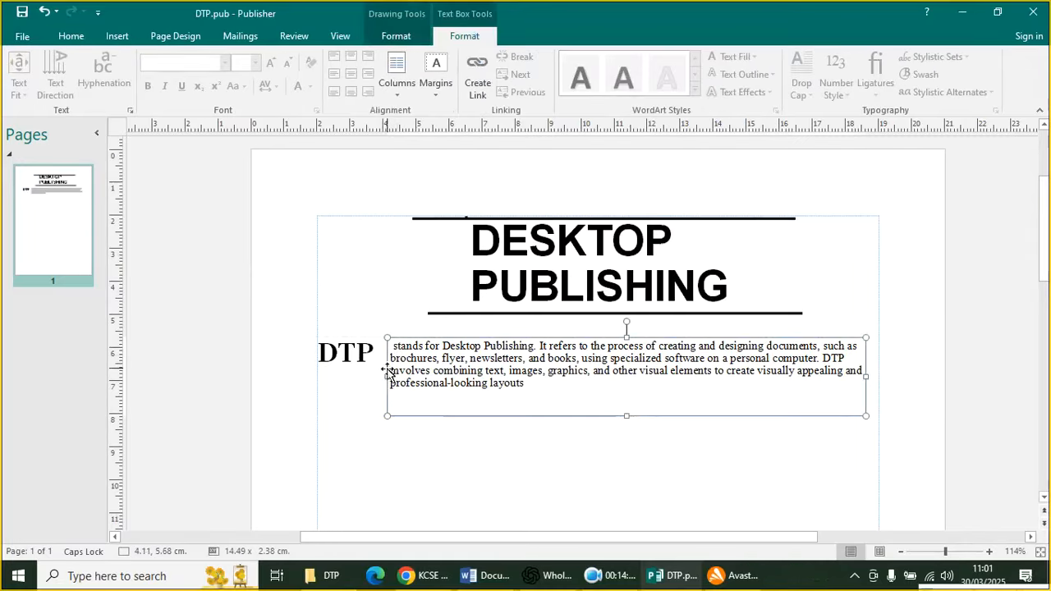
drag(387, 376, 375, 380)
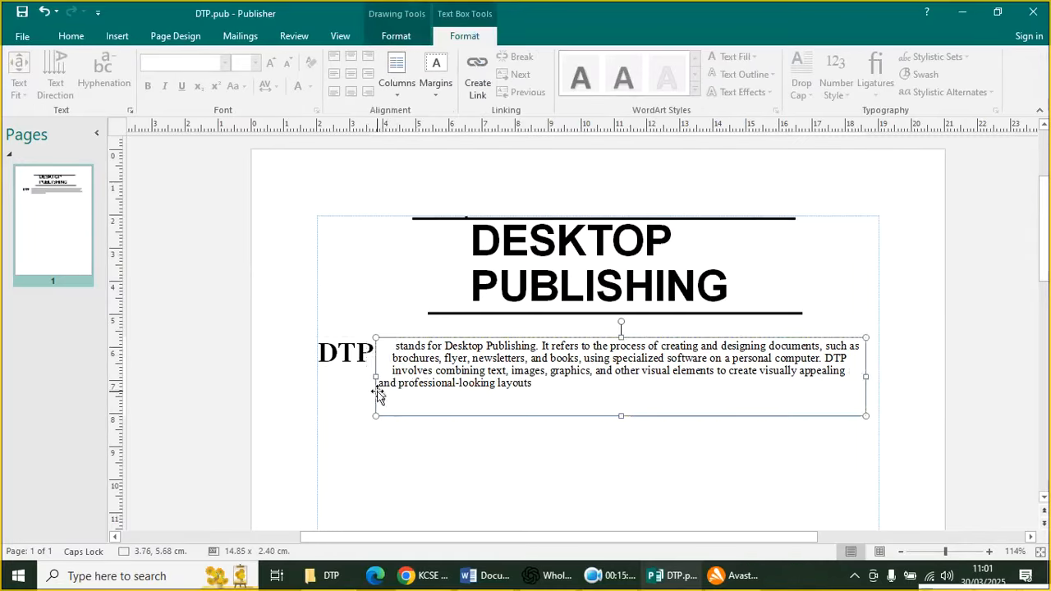
click(464, 493)
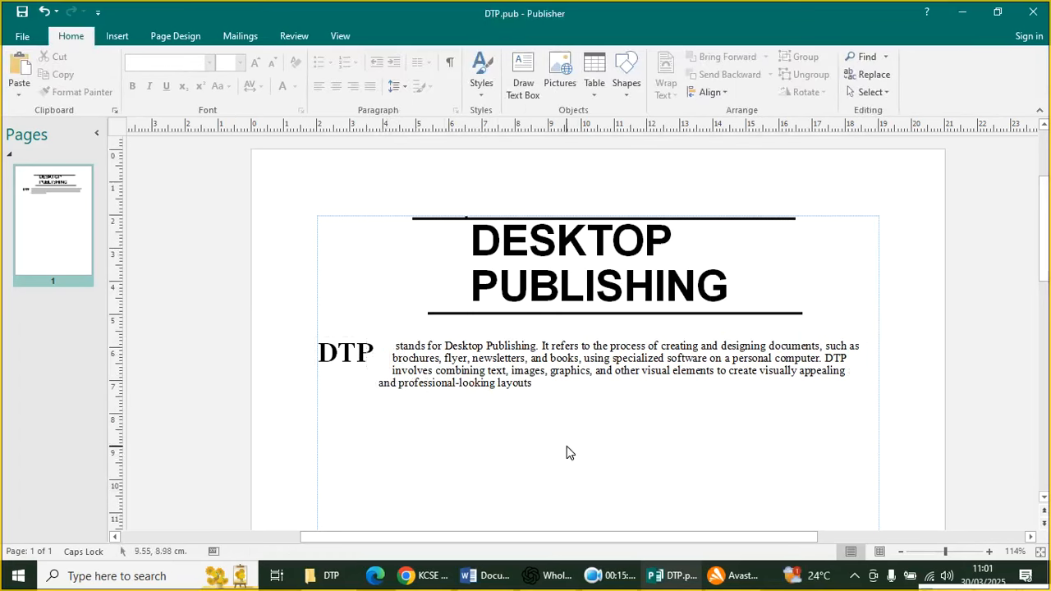
Delete the stray space before 'stands' and move the paragraph box left next to DTP
click(396, 346)
key(BackSpace)
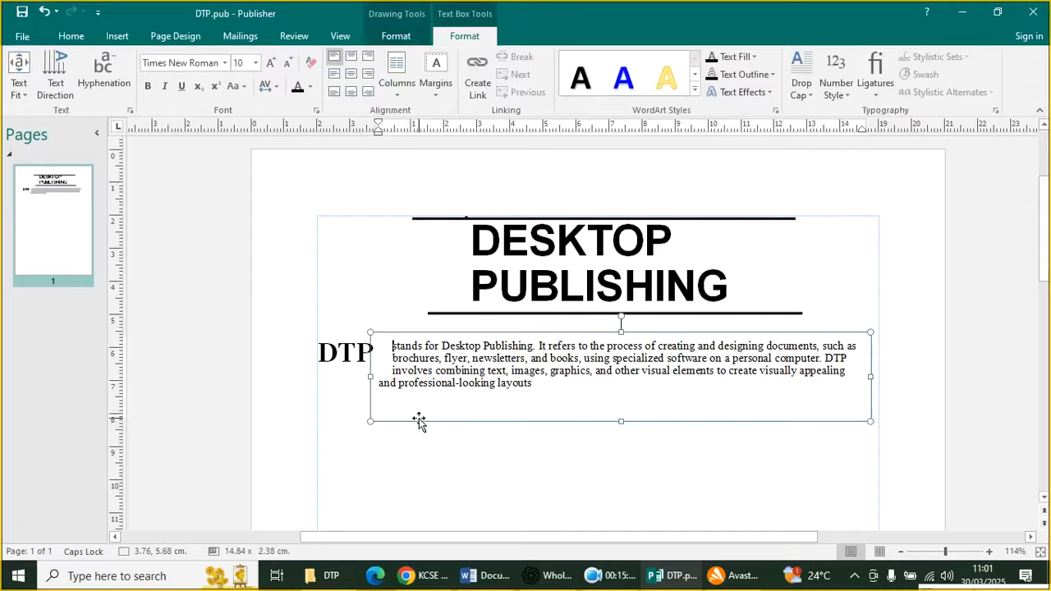
click(424, 431)
click(403, 422)
mouse_move(401, 420)
mouse_down()
mouse_move(387, 409)
mouse_move(390, 418)
mouse_up()
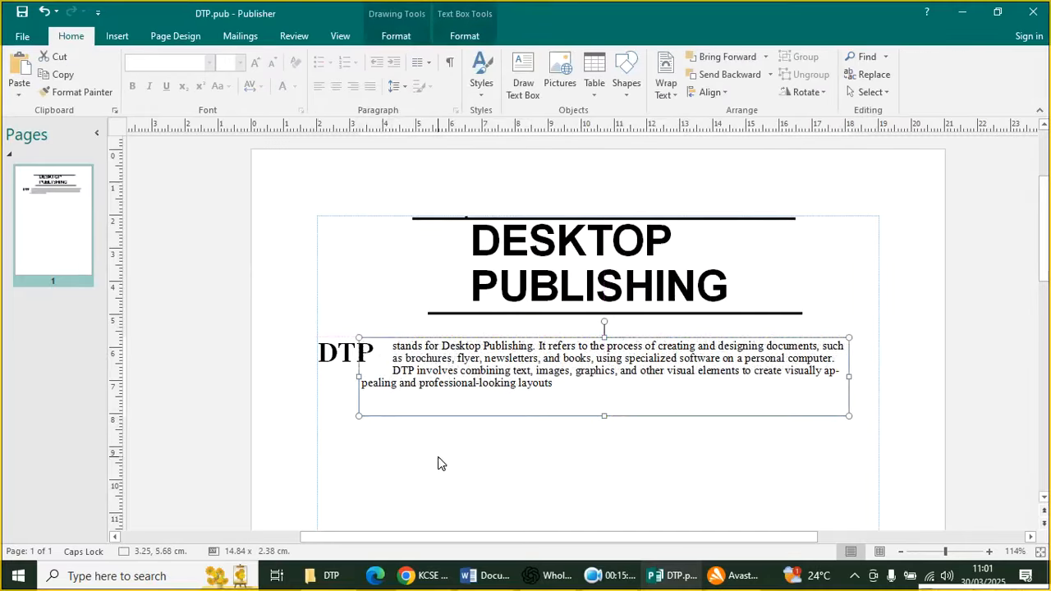
click(464, 445)
Resize the DTP text box's width so DTP fits snugly beside the paragraph
click(392, 357)
click(372, 356)
drag(392, 358, 376, 362)
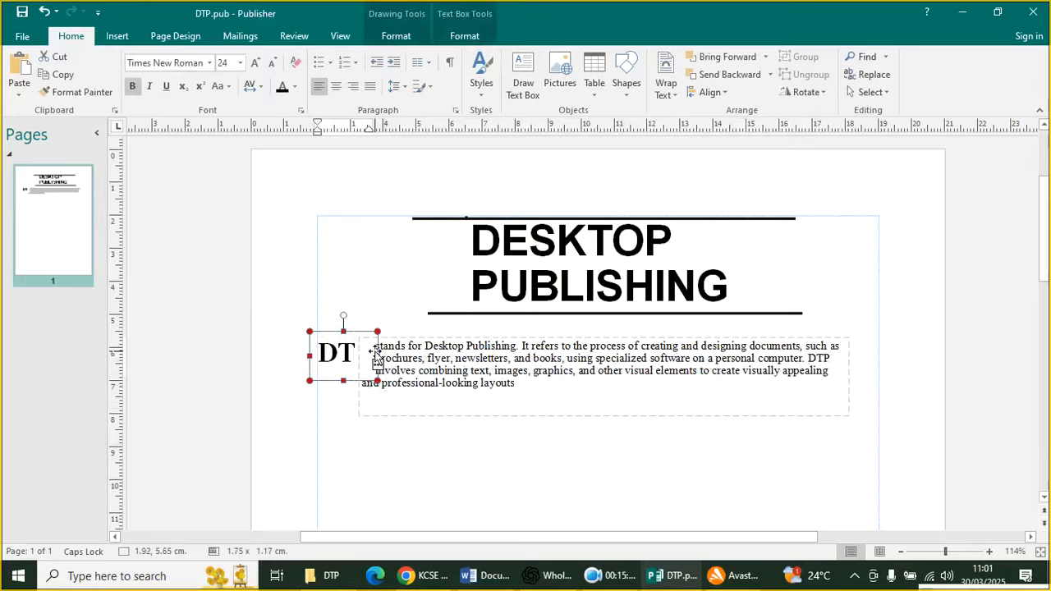
drag(377, 362, 394, 366)
click(403, 445)
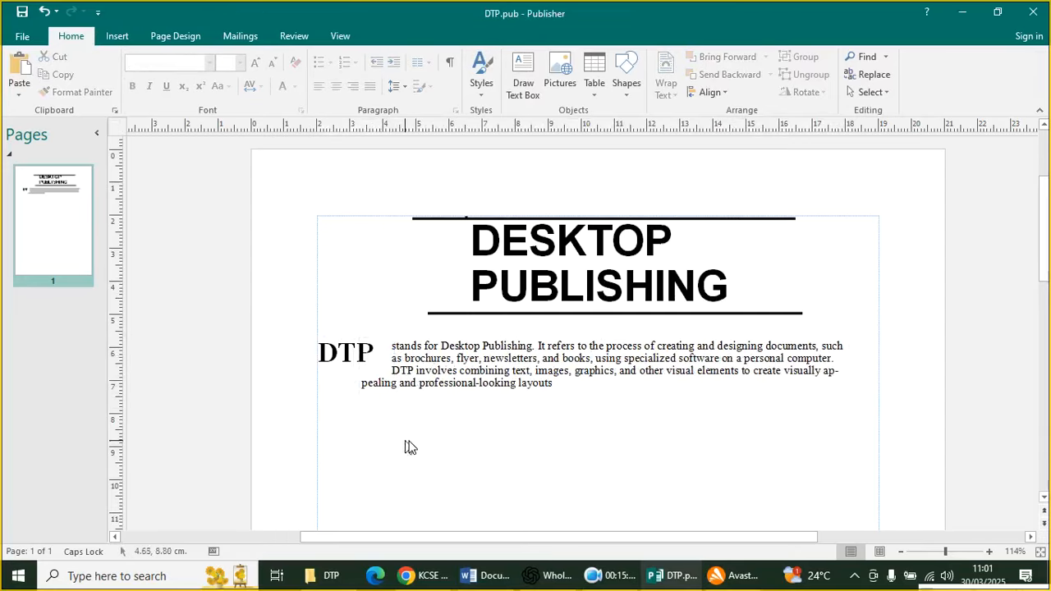
click(426, 350)
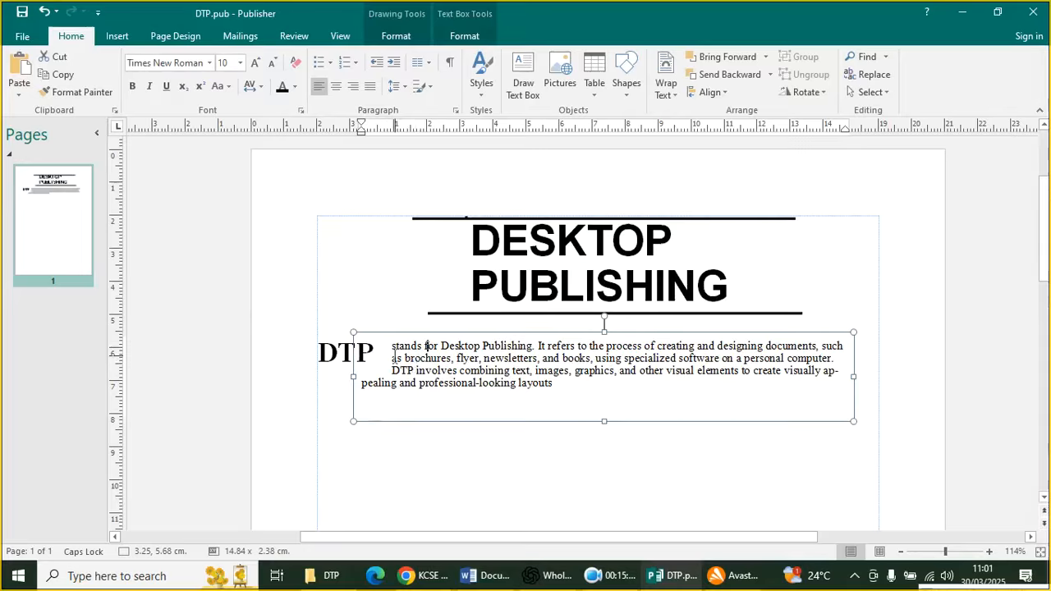
click(391, 354)
click(435, 355)
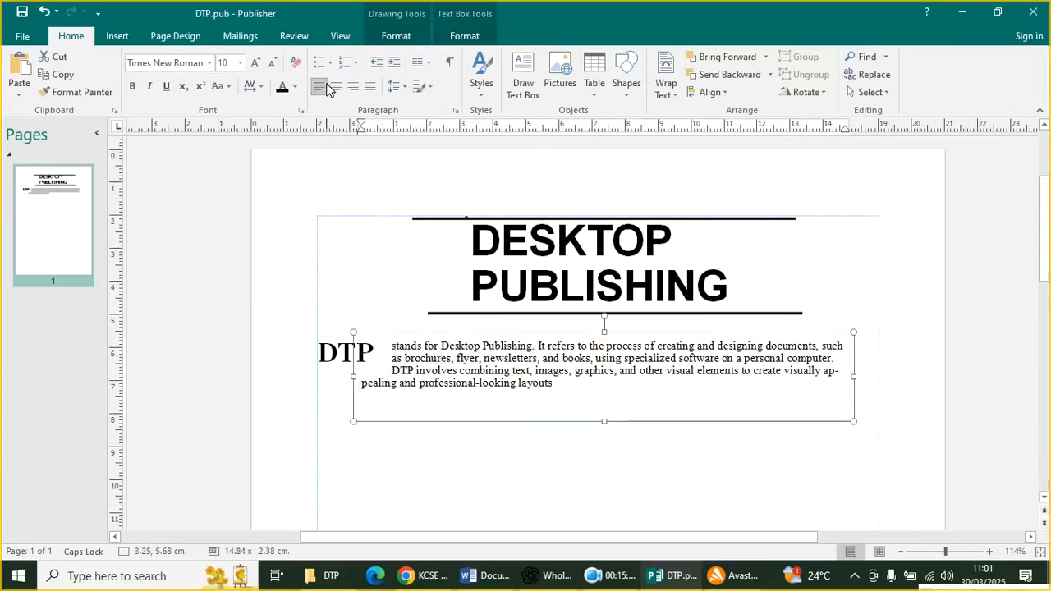
click(339, 354)
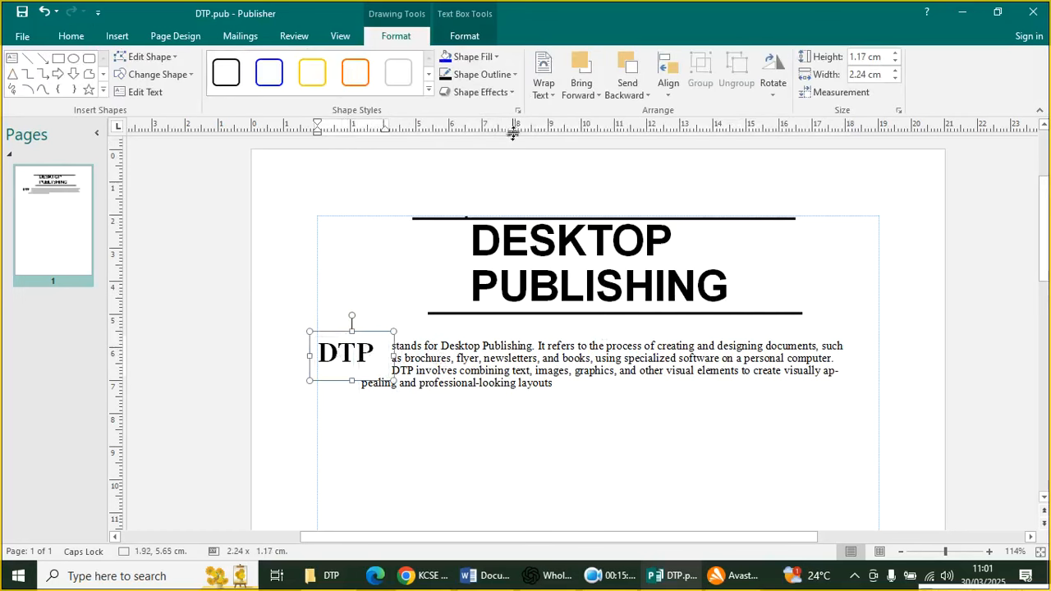
Set the DTP box's text wrapping to Square
click(575, 92)
click(542, 92)
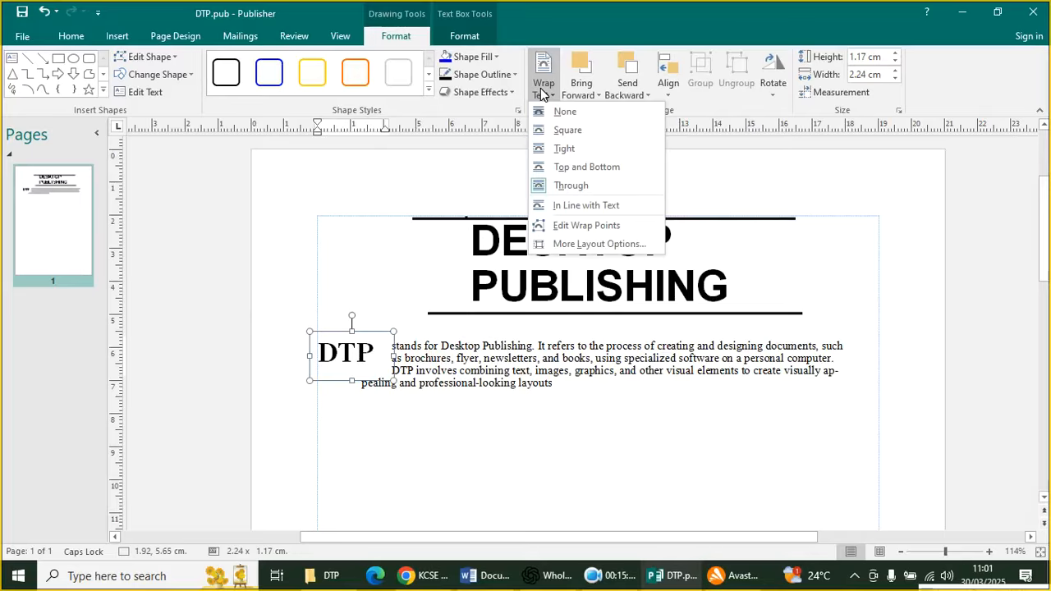
click(566, 130)
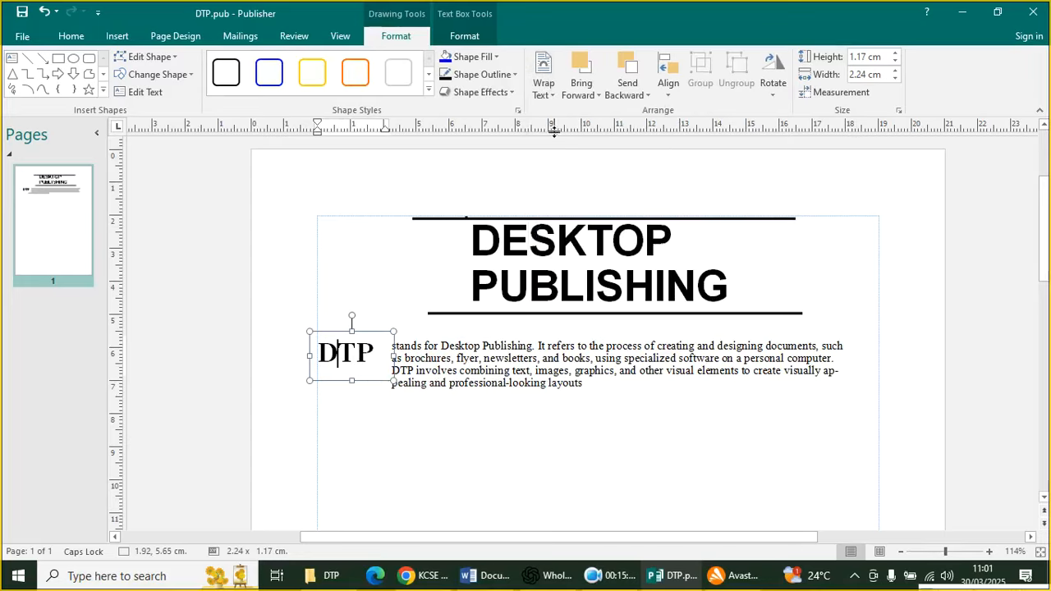
Enlarge the DTP box to about 2.2 cm tall
click(413, 386)
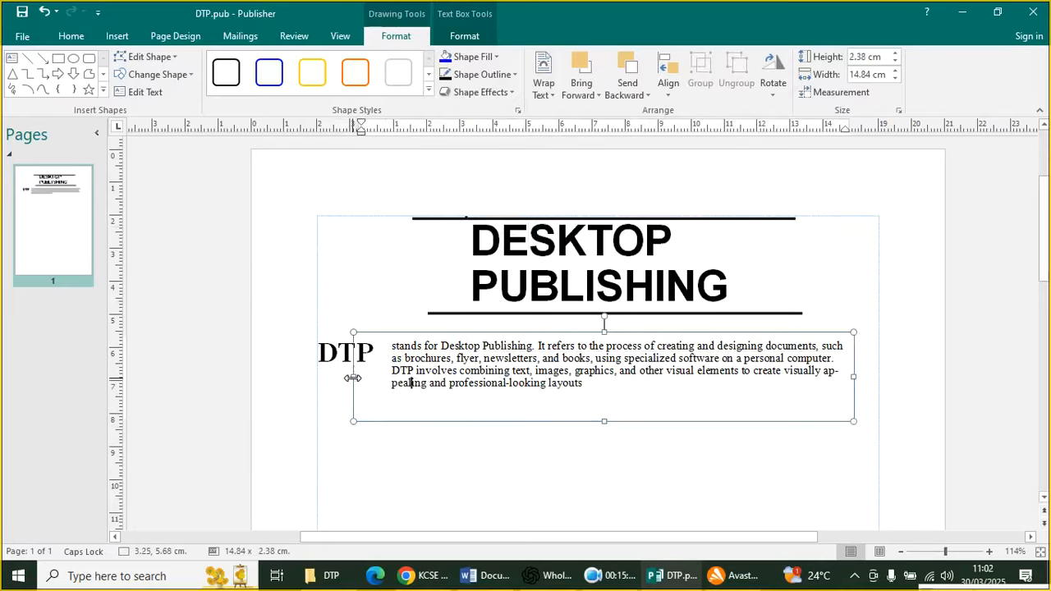
click(391, 366)
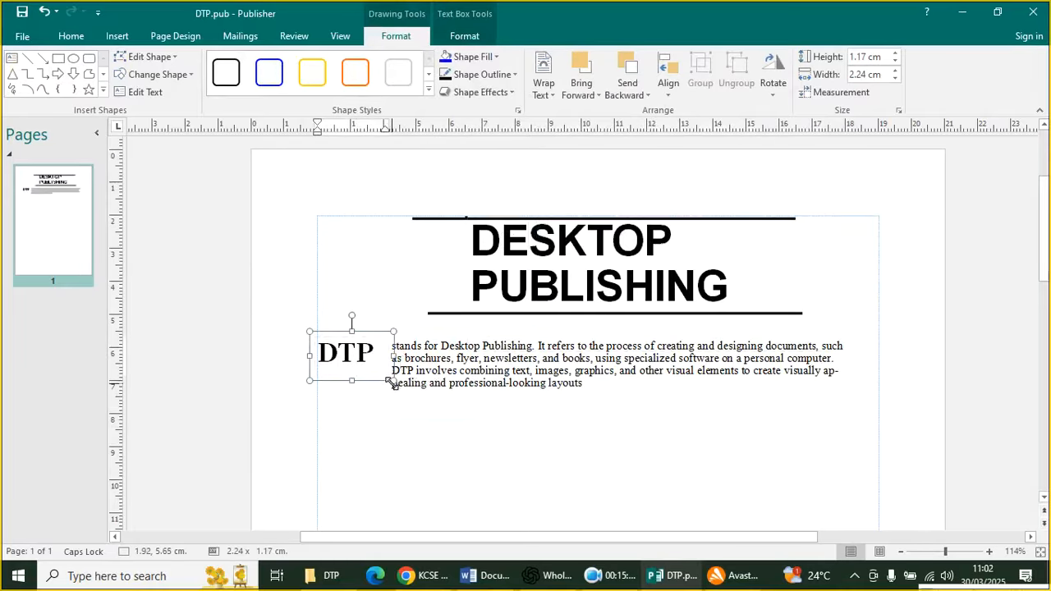
drag(392, 383, 397, 429)
click(432, 446)
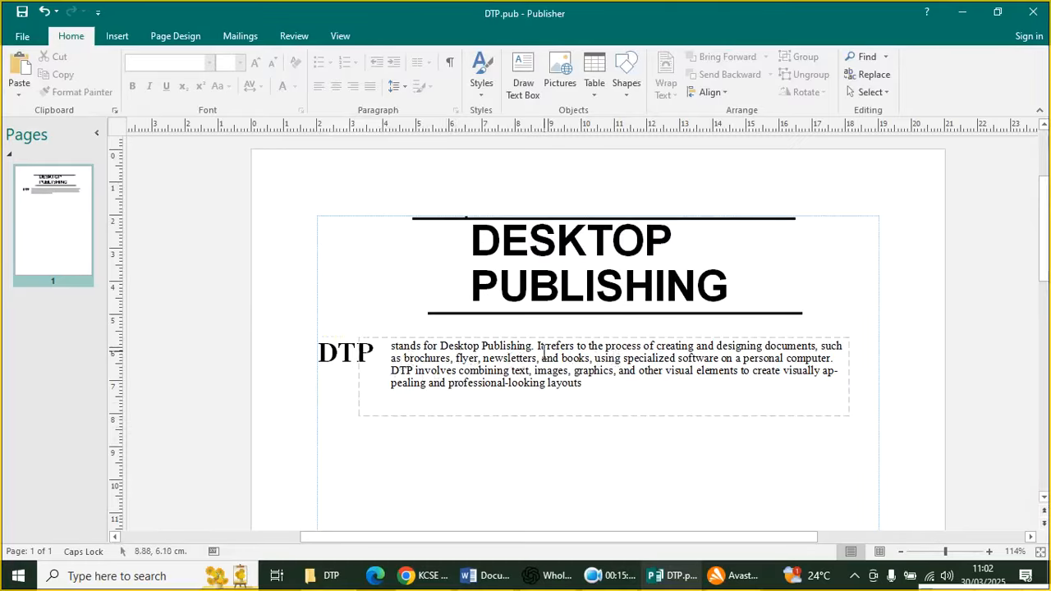
Break the paragraph onto new lines at 'process of creating', 'such as brochures' and 'books'
click(606, 346)
key(Return)
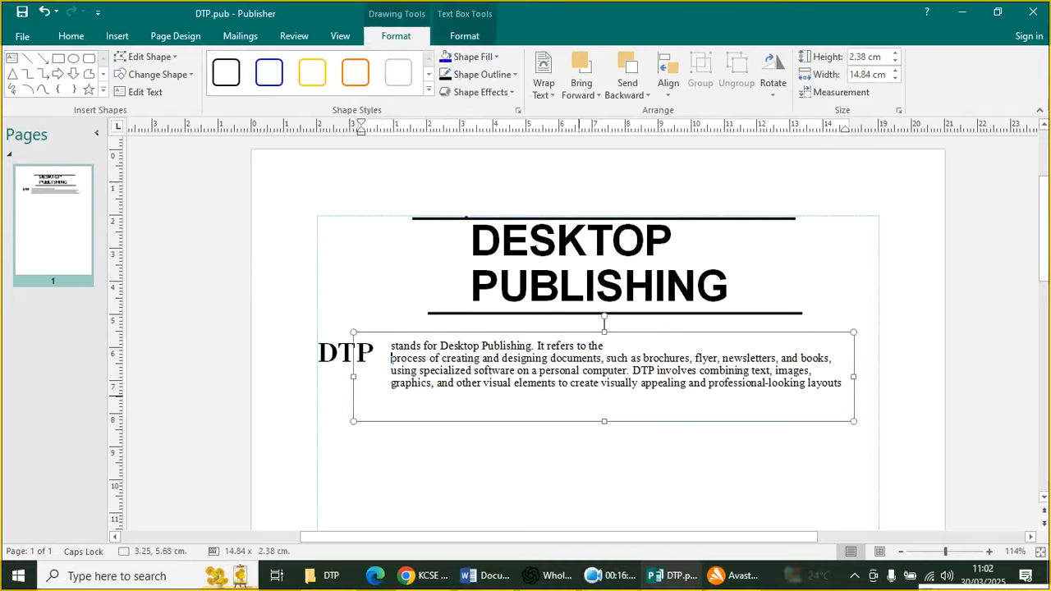
click(607, 359)
key(Return)
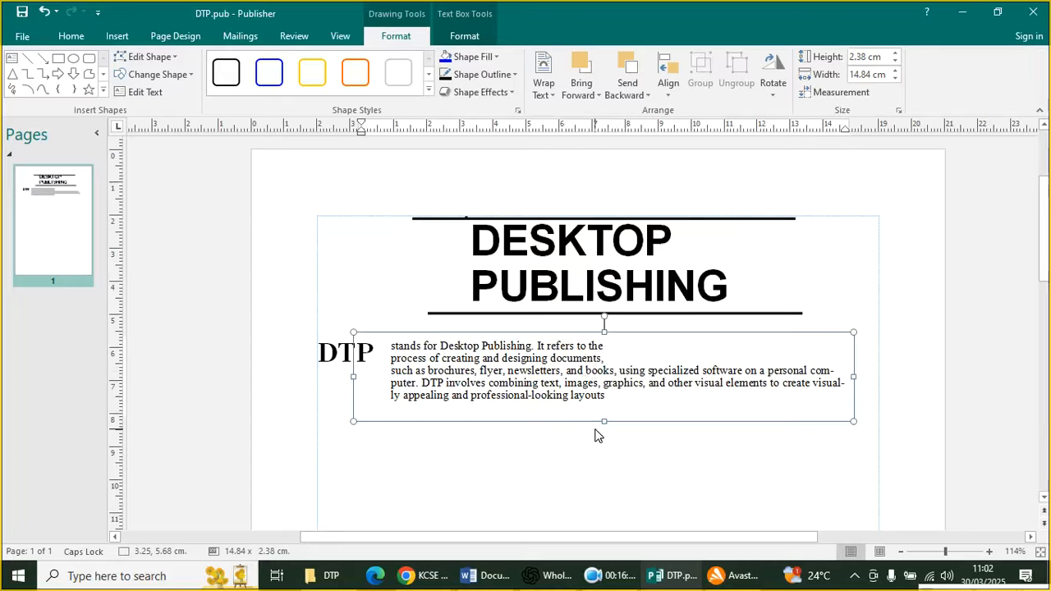
key(Return)
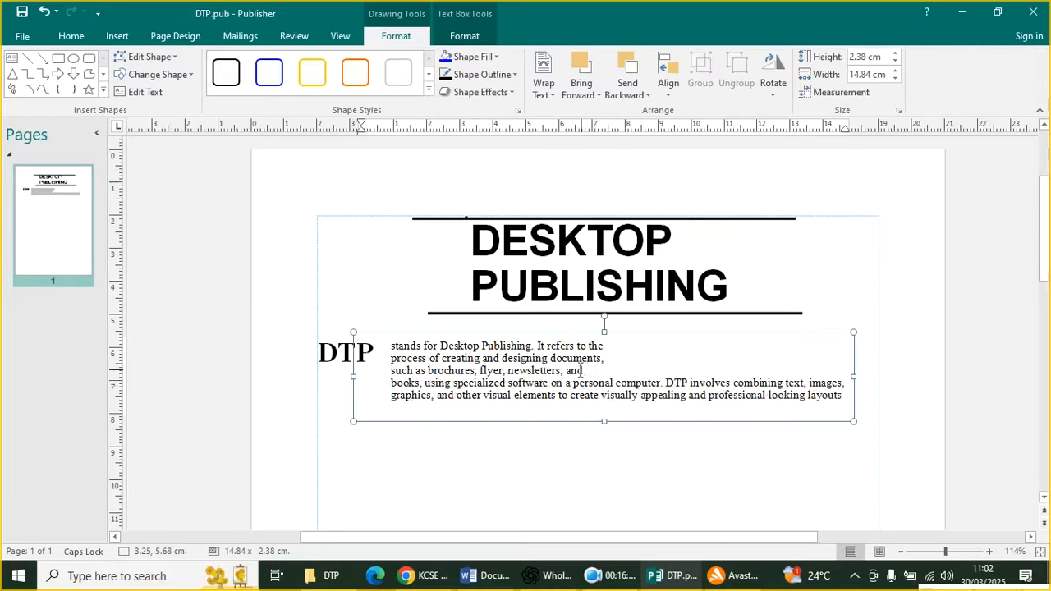
Cut the paragraph's first three lines and move its box down and left below DTP
drag(582, 370, 409, 350)
key(Delete)
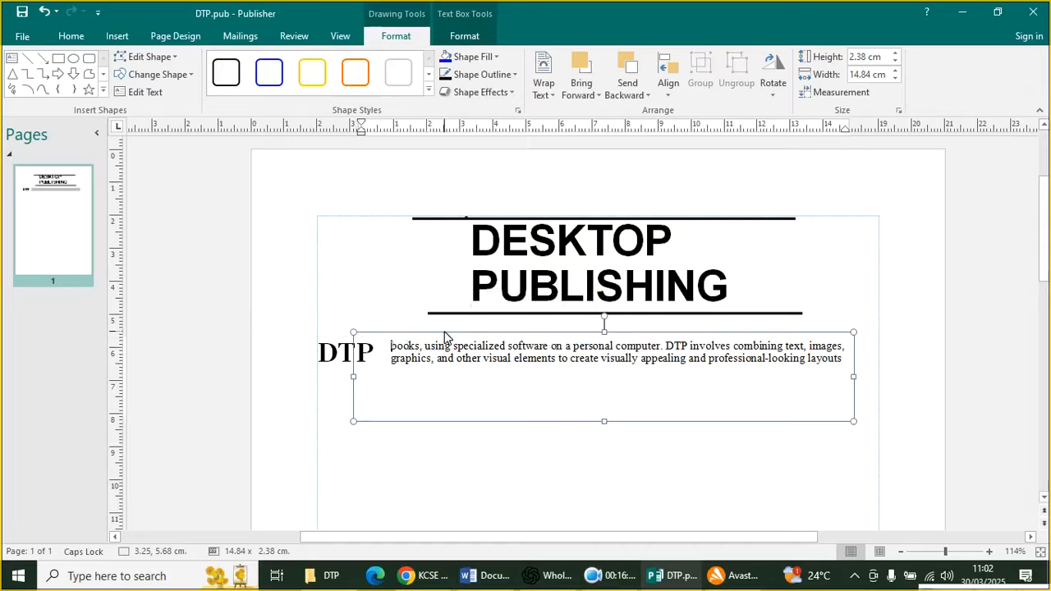
drag(446, 334, 403, 386)
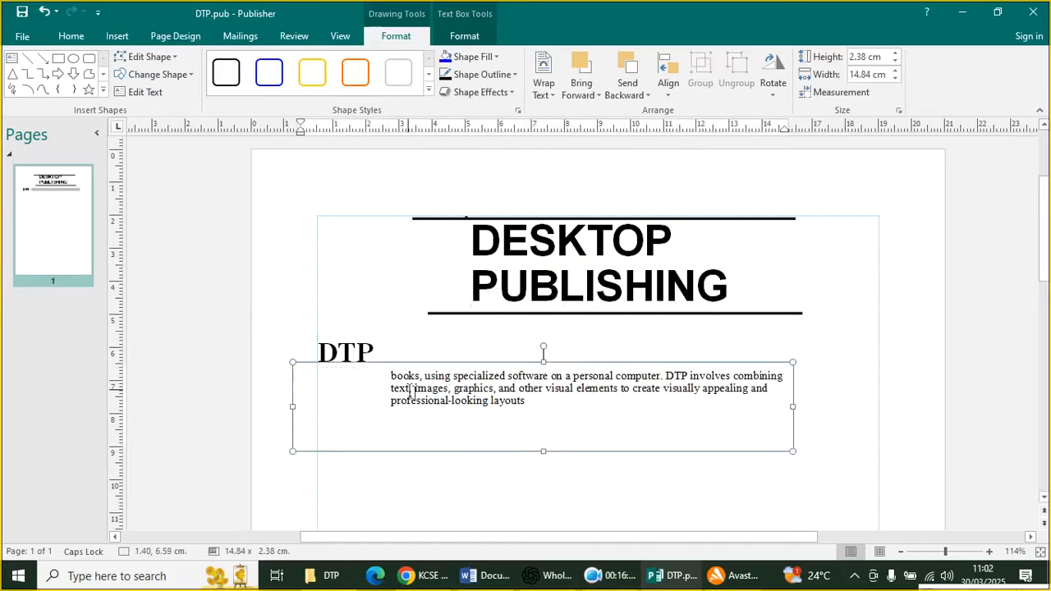
click(623, 498)
Shorten the DTP box and position the paragraph box directly beneath DTP
click(339, 360)
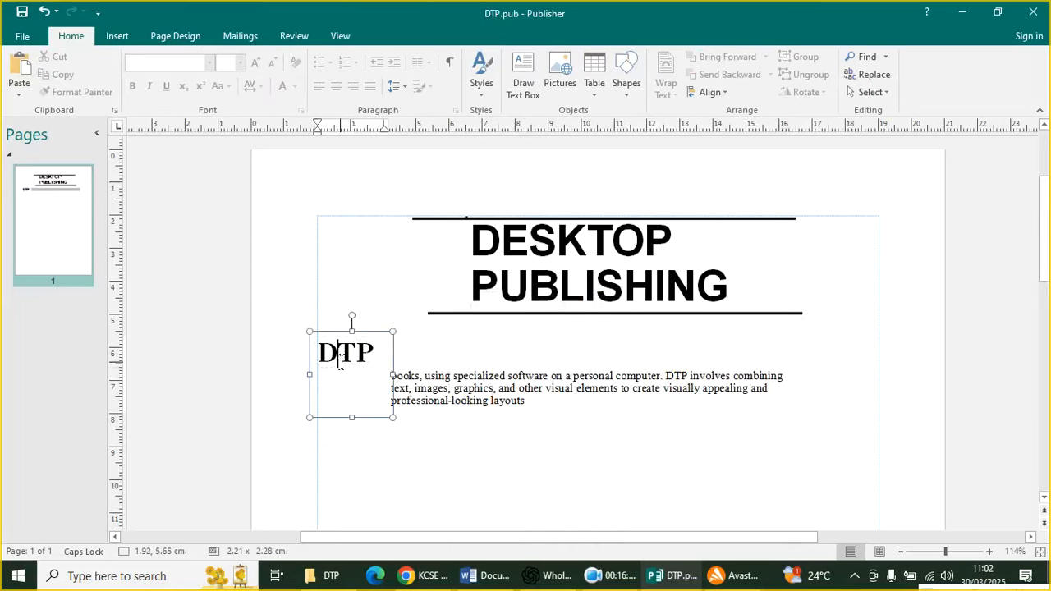
drag(352, 416, 347, 372)
click(458, 389)
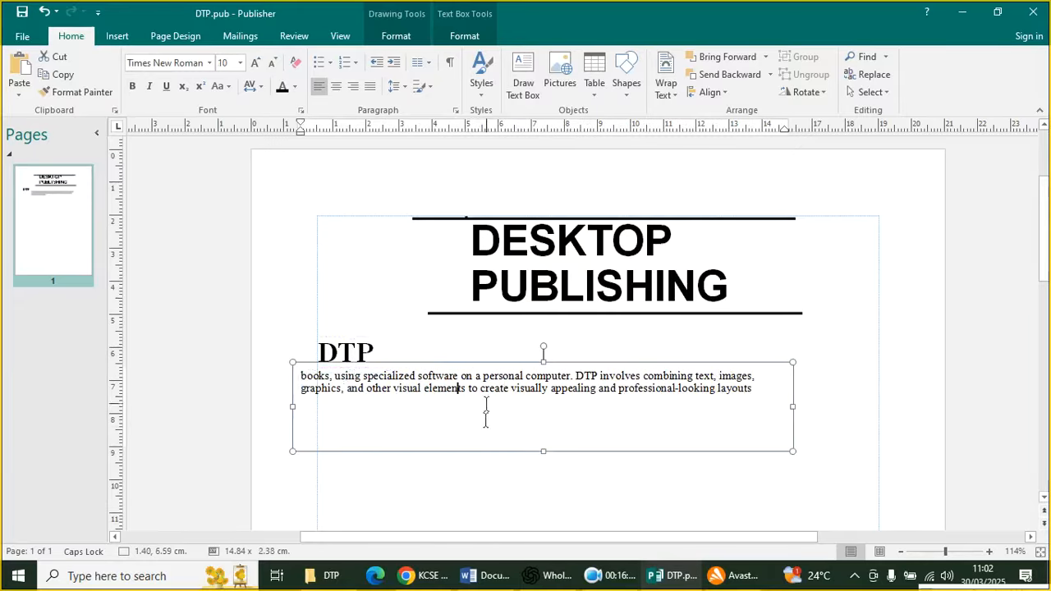
click(439, 364)
drag(441, 372, 466, 362)
click(509, 505)
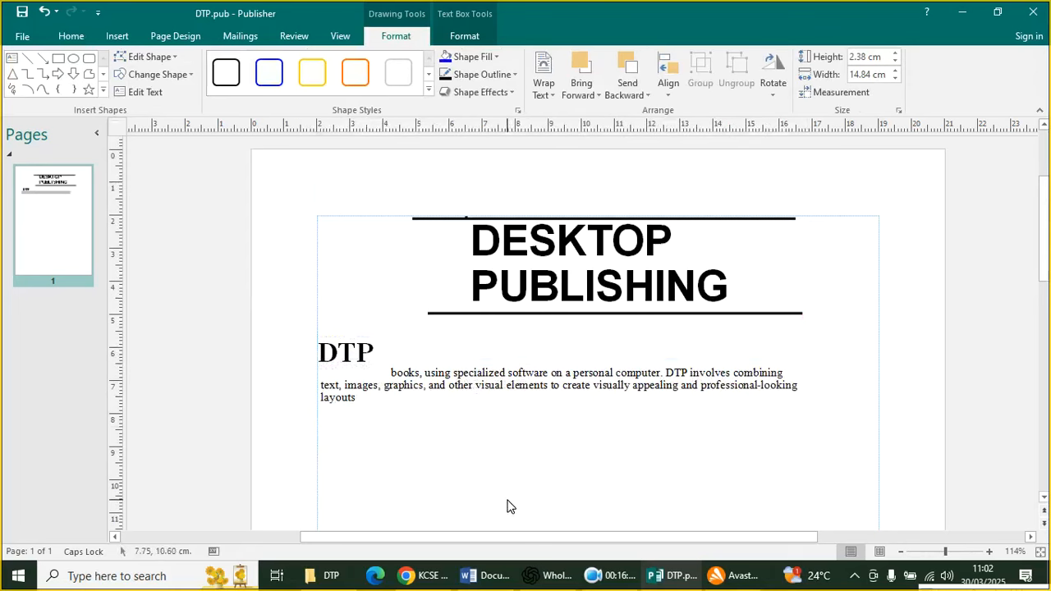
click(380, 376)
click(381, 360)
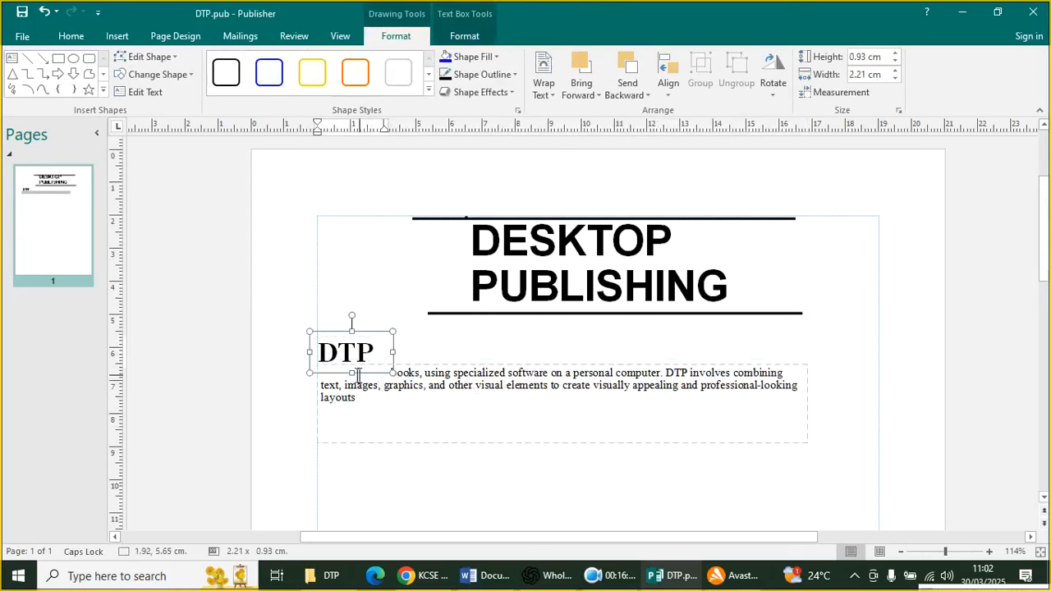
drag(431, 365, 414, 379)
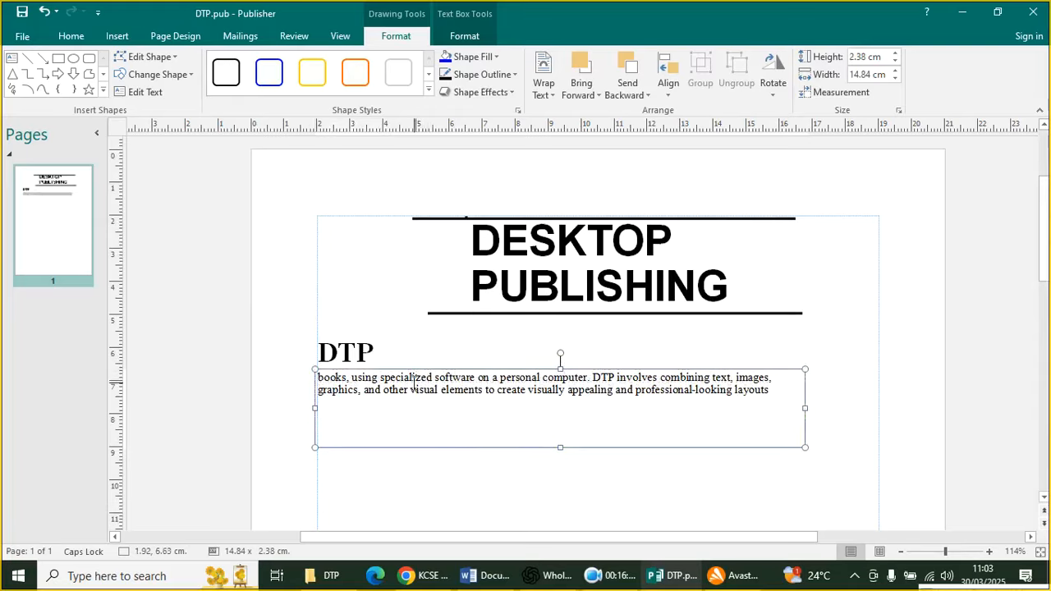
click(473, 483)
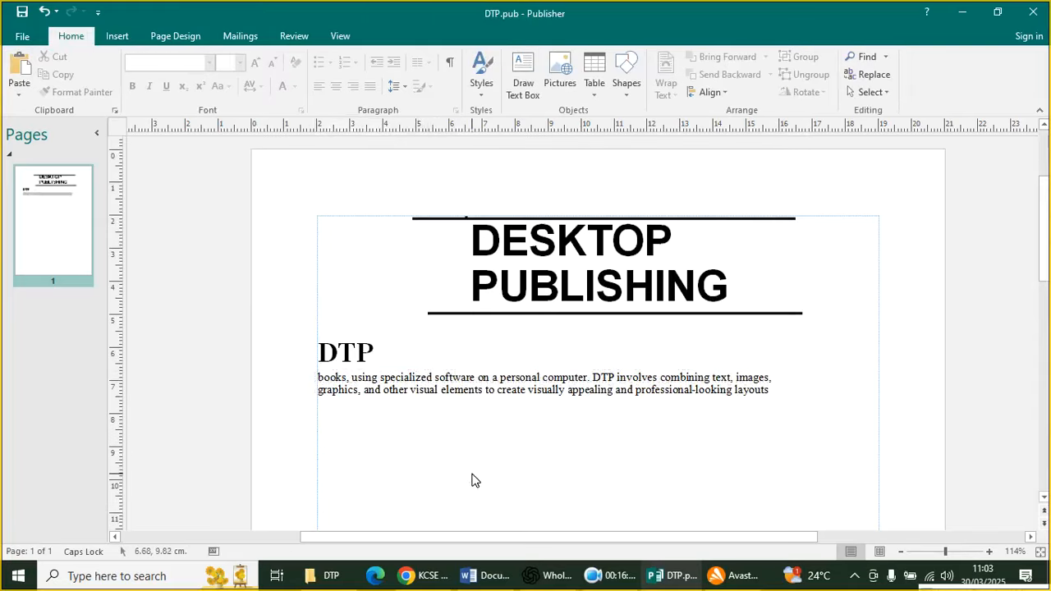
click(116, 36)
Draw a new text box beside DTP and paste the cut lines into it
click(206, 89)
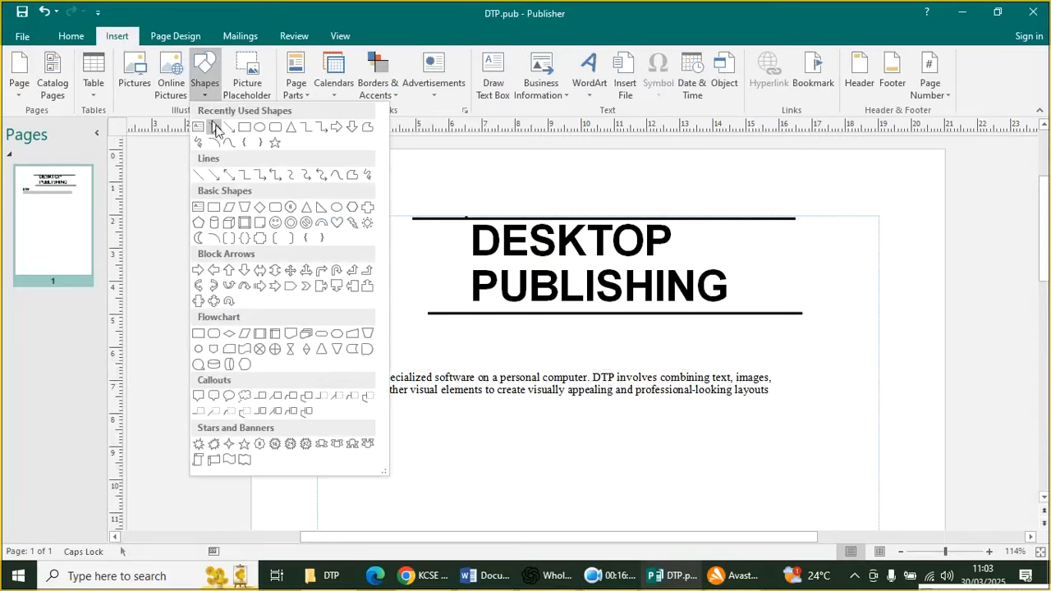
click(201, 142)
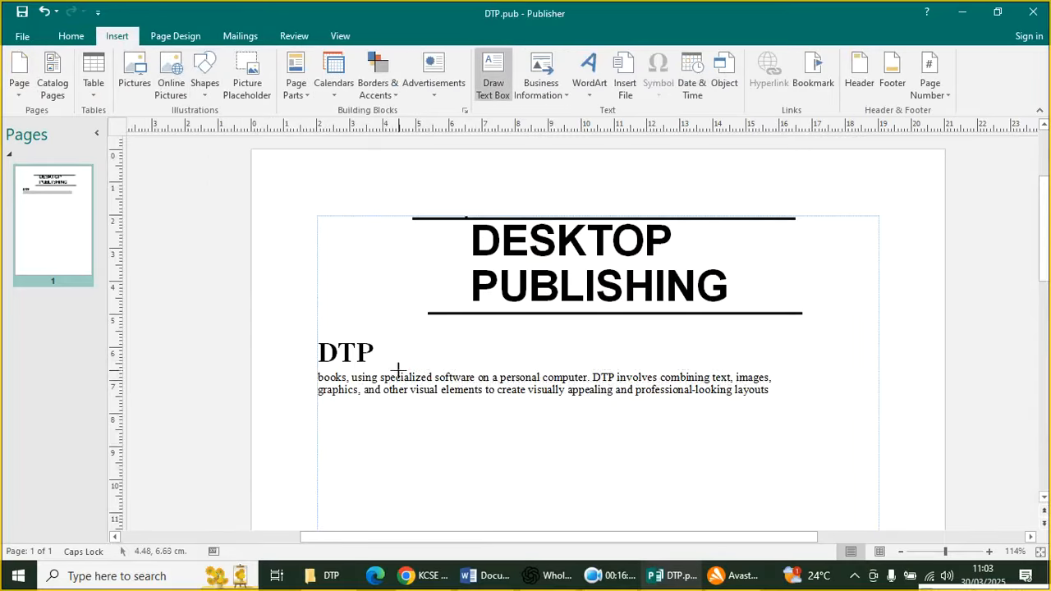
mouse_move(387, 333)
mouse_down()
mouse_move(403, 360)
mouse_move(808, 374)
mouse_up()
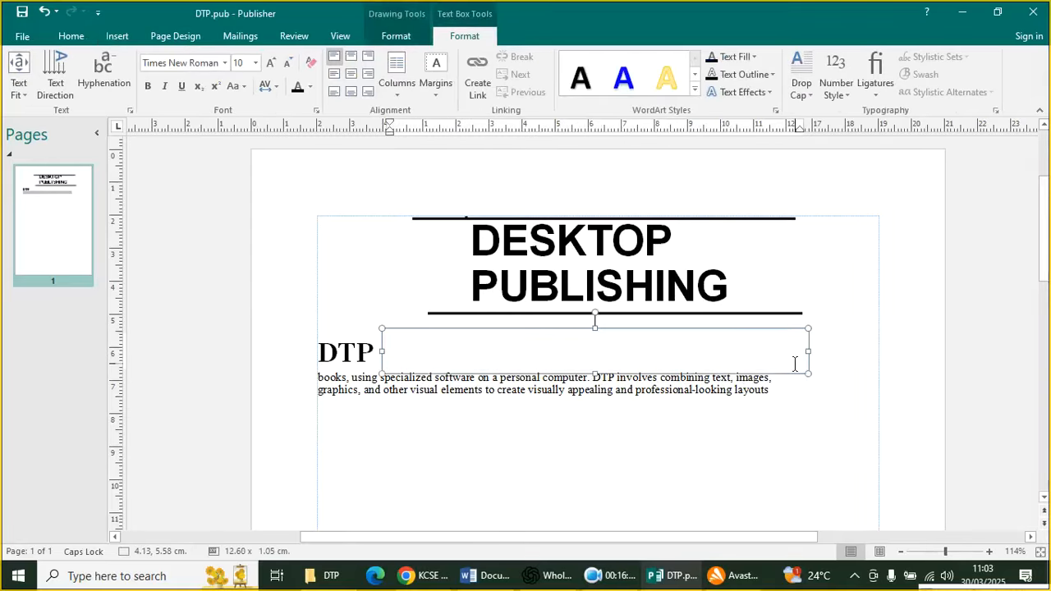
text(stands for Desktop Publishing. It refers to the process of creating and designing documents,)
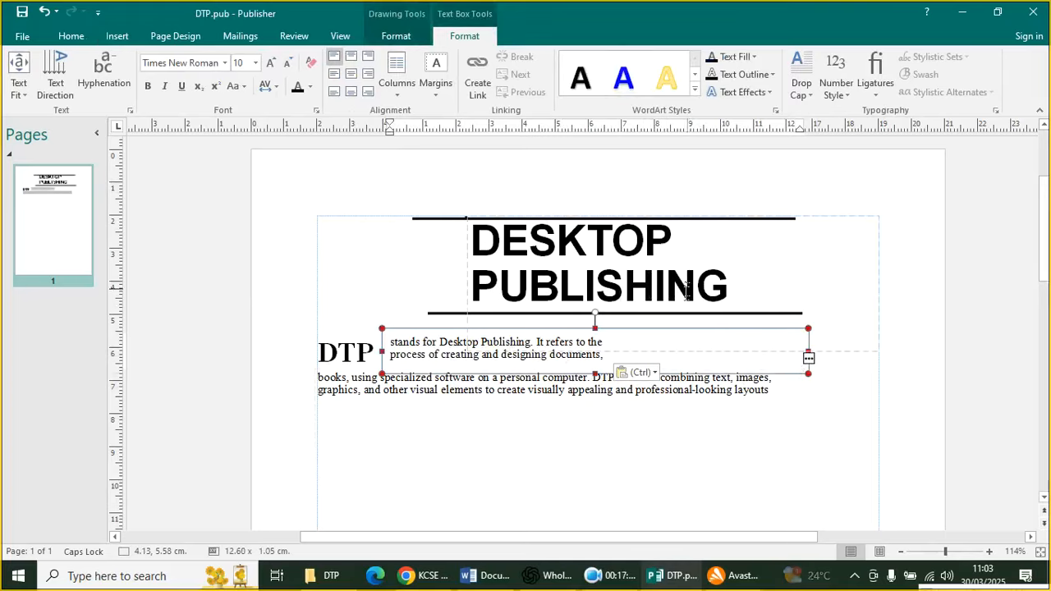
drag(750, 331, 750, 342)
drag(750, 342, 748, 333)
click(793, 448)
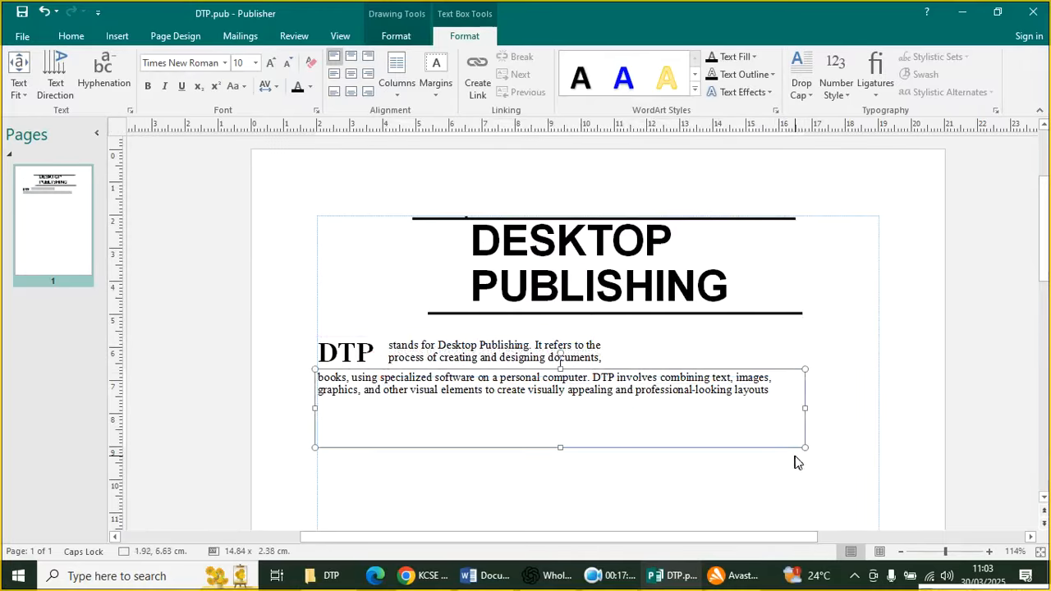
click(803, 468)
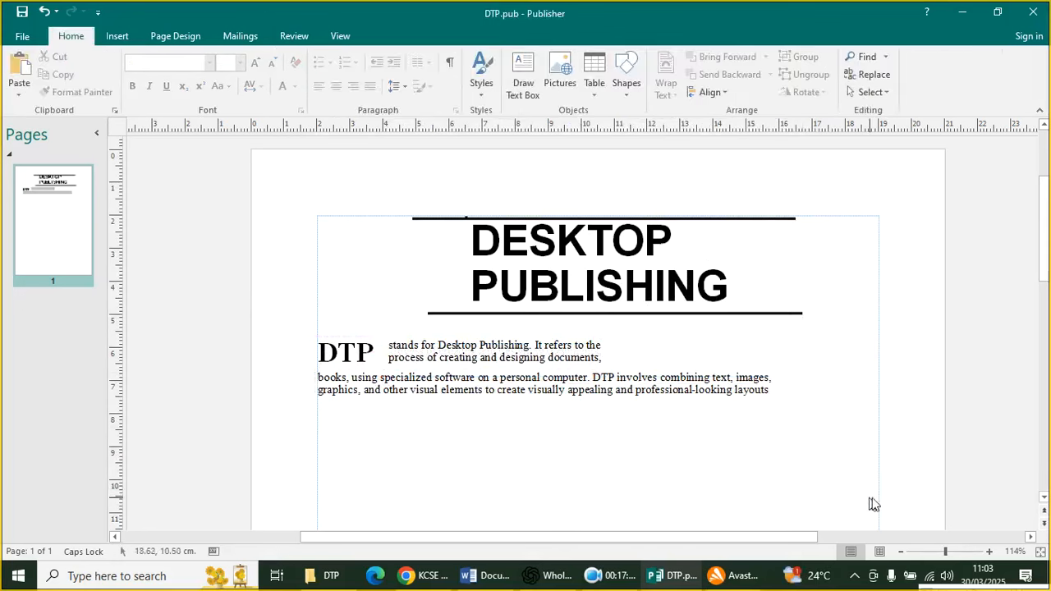
Rebreak the body paragraph so its lines end after 'DTP', 'ele-' and 'la-'
click(471, 391)
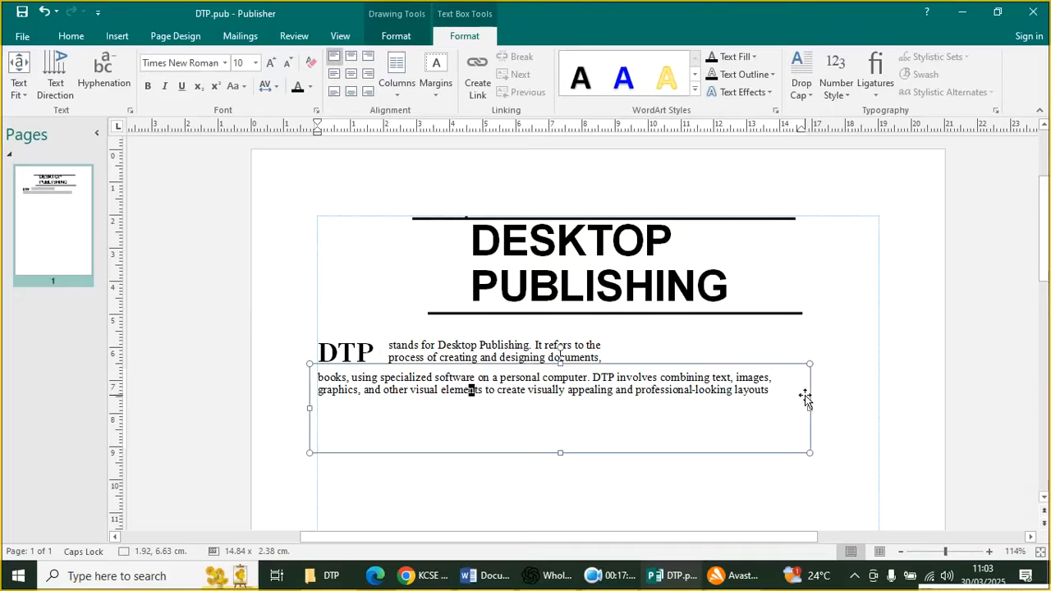
click(737, 462)
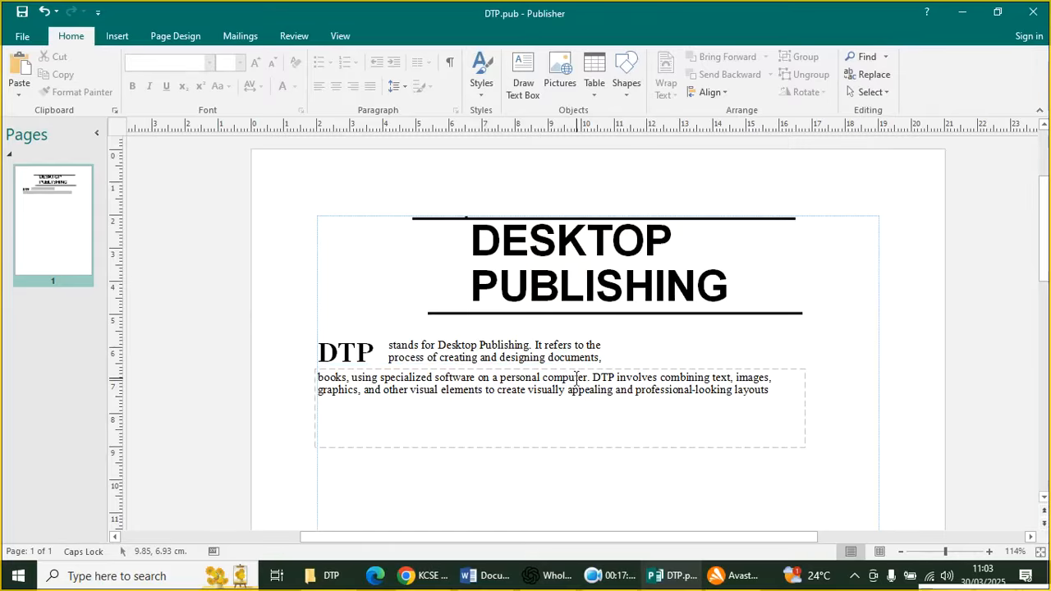
click(614, 377)
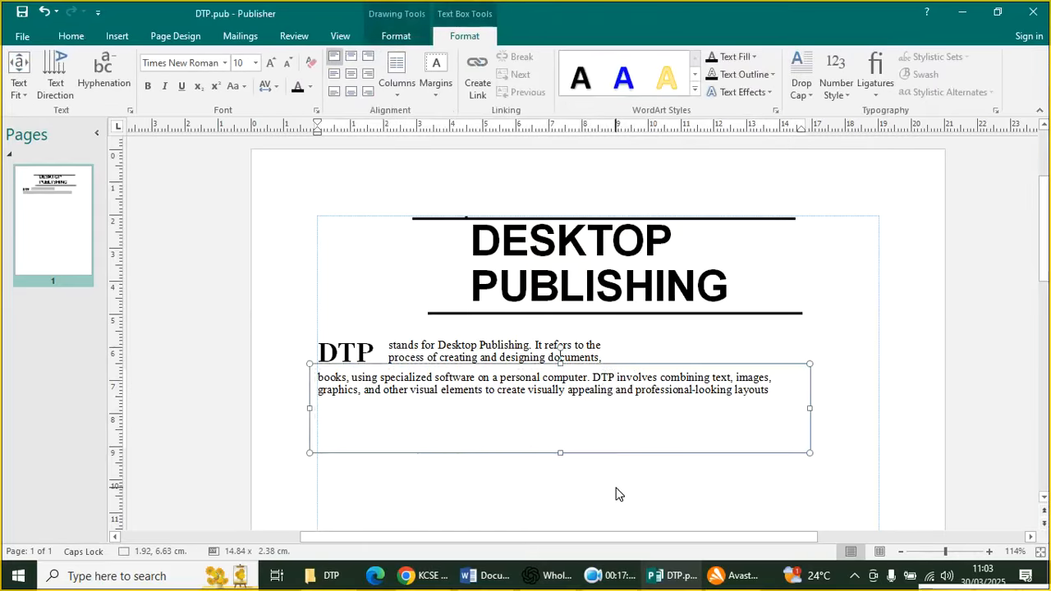
key(Return)
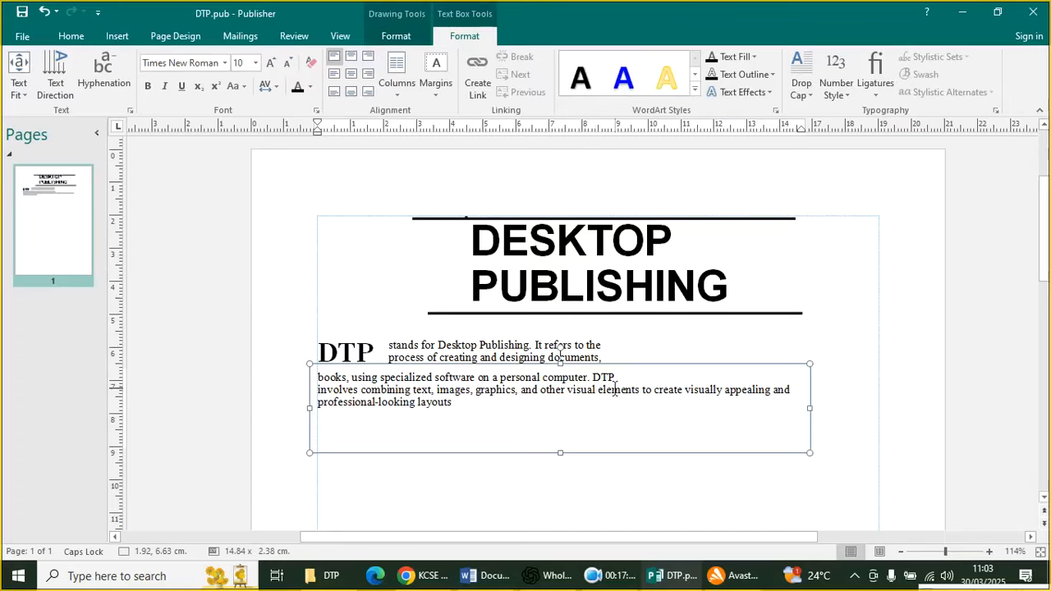
text(-)
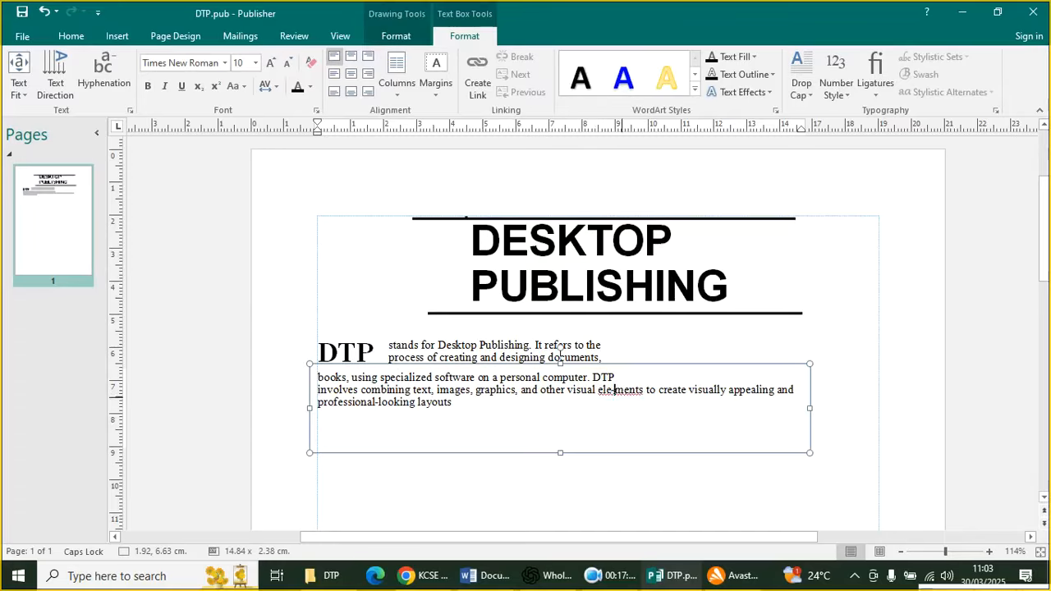
key(Return)
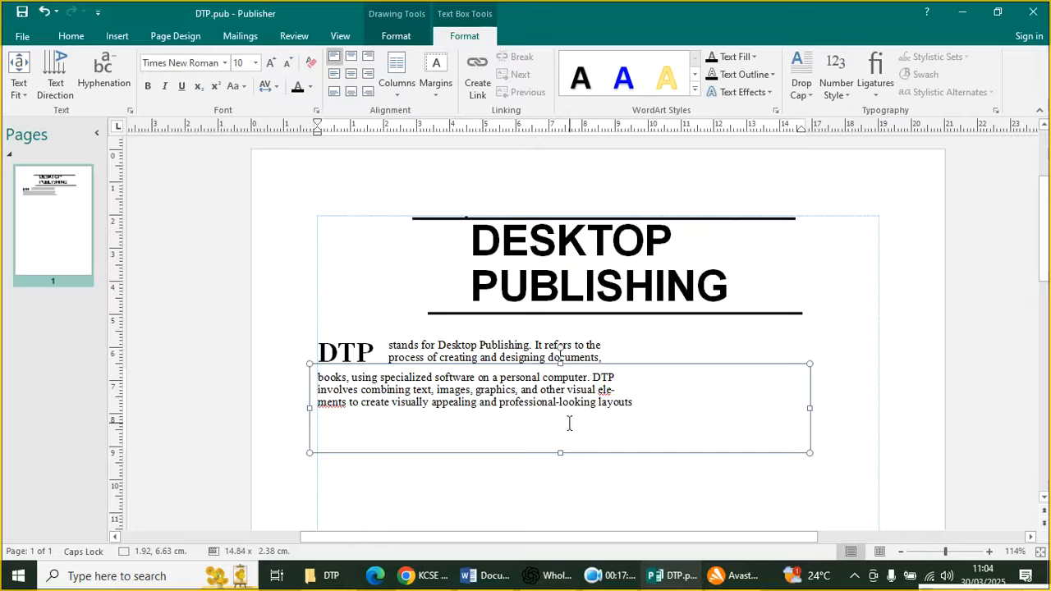
click(609, 404)
text(-)
key(Return)
click(423, 576)
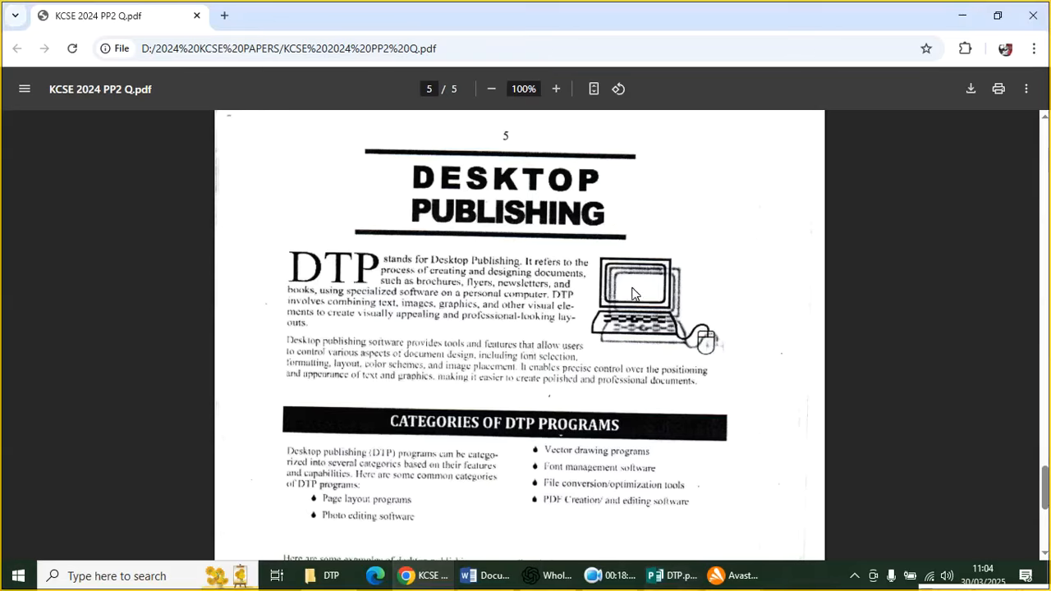
Leave the Chrome reference PDF, return to DTP.pub in Publisher and deselect the paragraph box
click(678, 576)
click(840, 387)
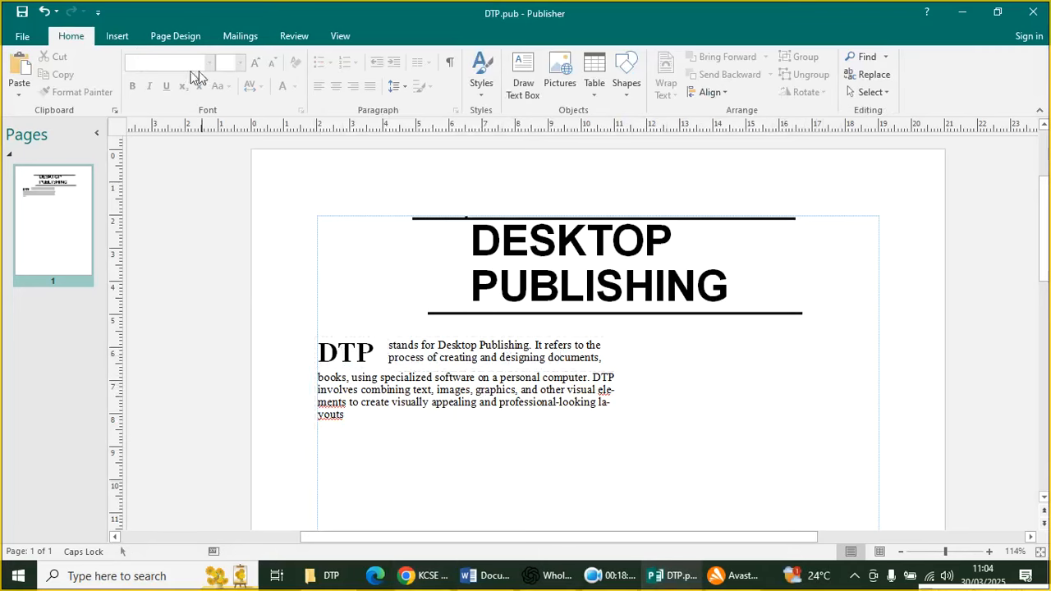
Draw a rectangle right of the paragraph with a 1 pt outline
click(122, 37)
click(135, 86)
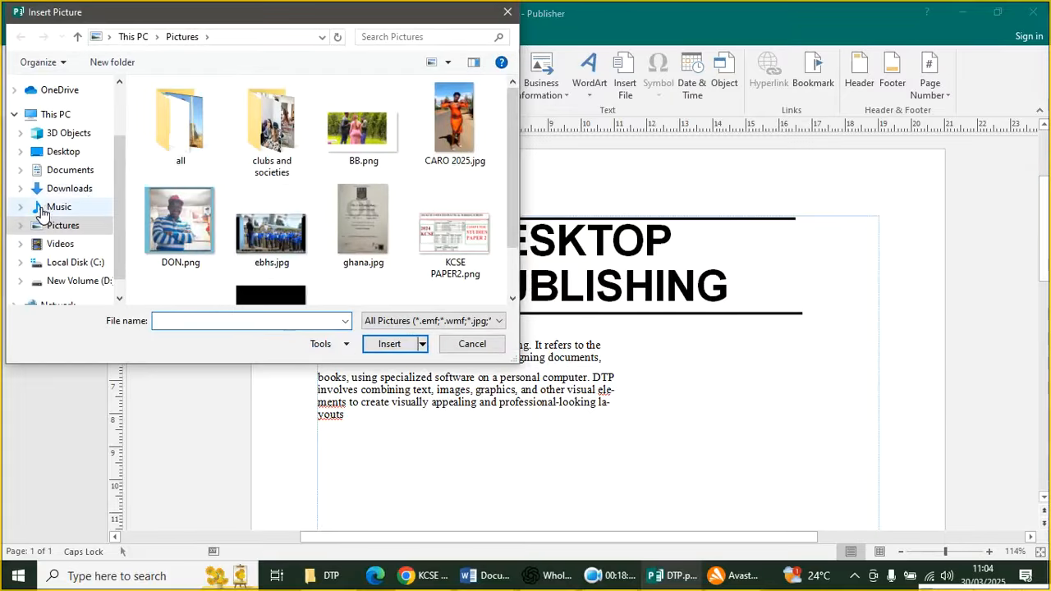
click(507, 13)
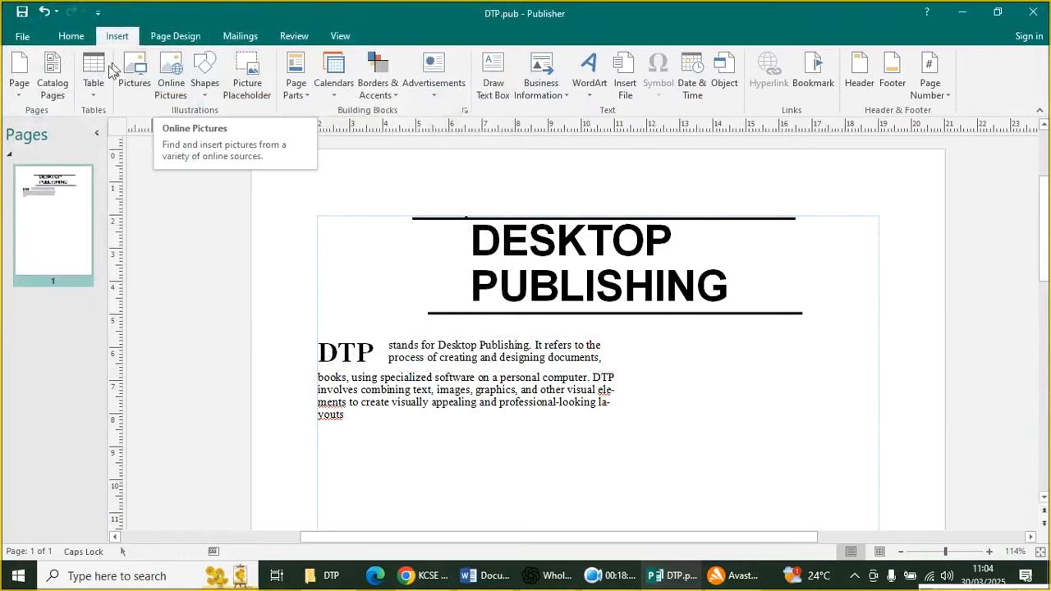
click(205, 75)
click(244, 127)
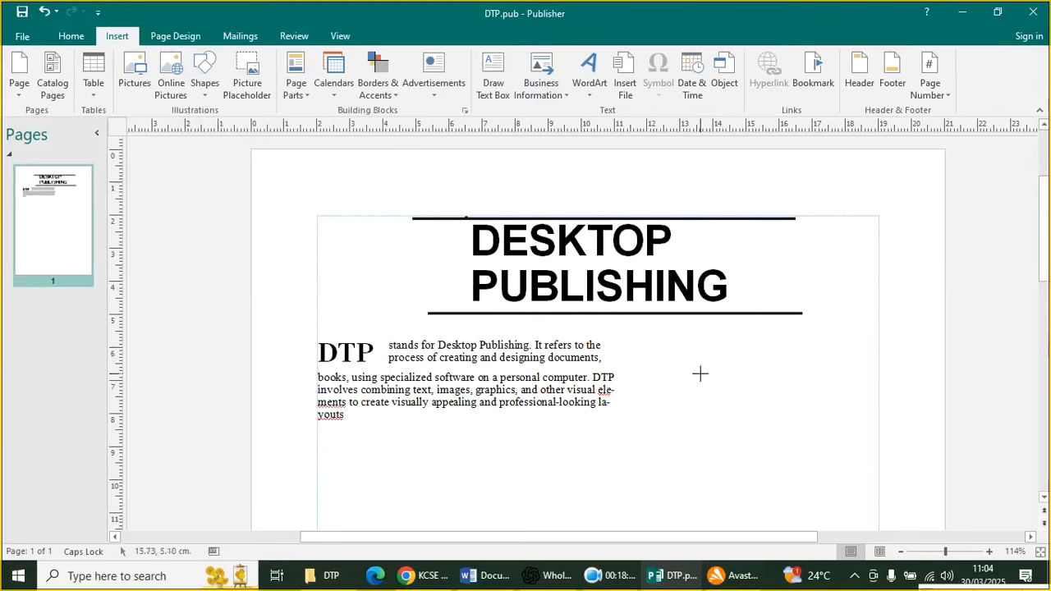
mouse_move(643, 325)
mouse_down()
mouse_move(732, 383)
mouse_move(800, 389)
mouse_move(773, 392)
mouse_up()
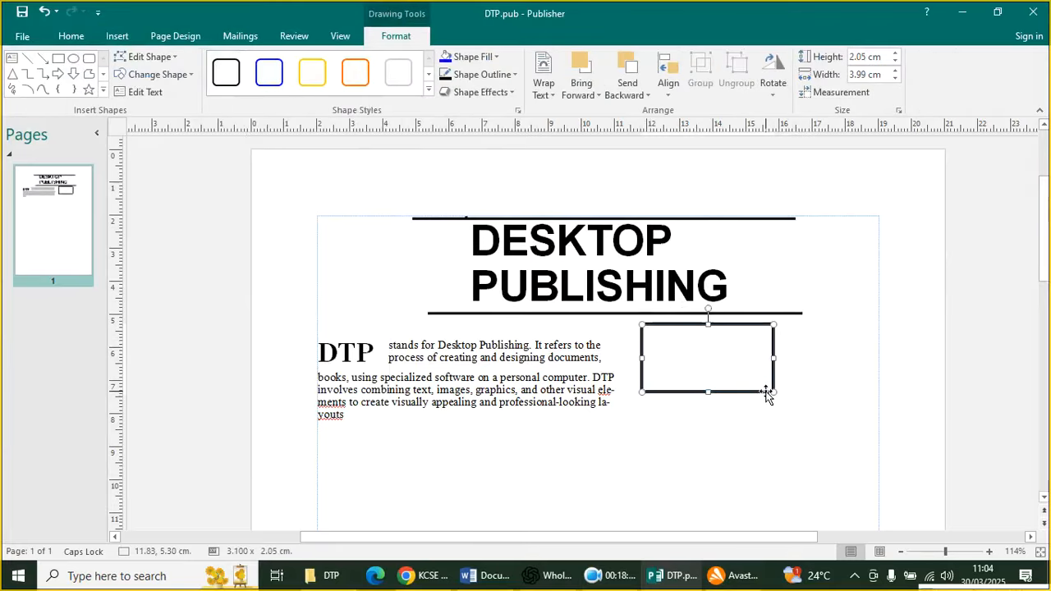
click(495, 82)
mouse_move(538, 287)
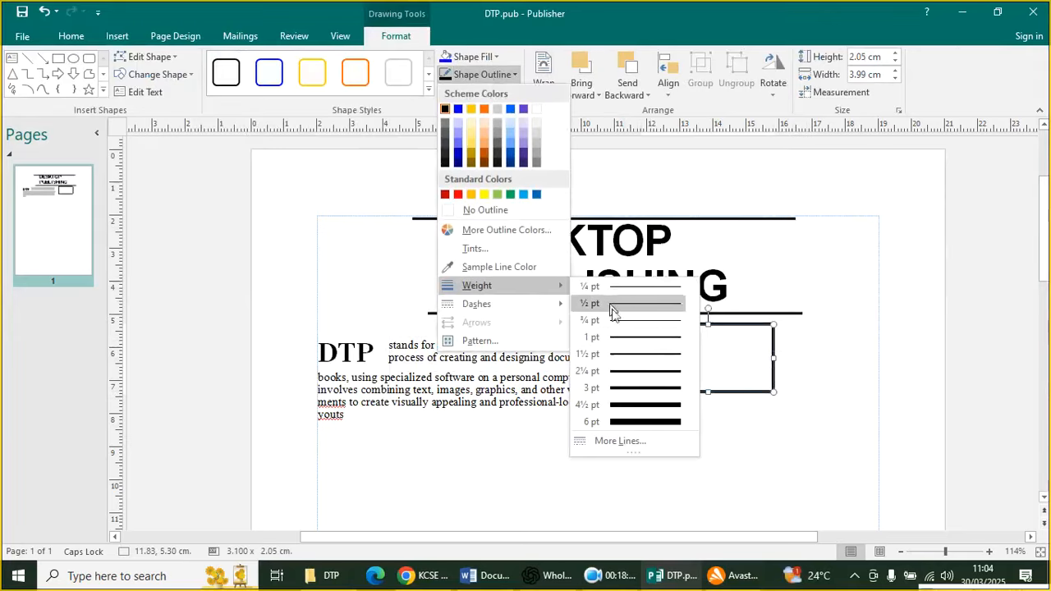
click(657, 338)
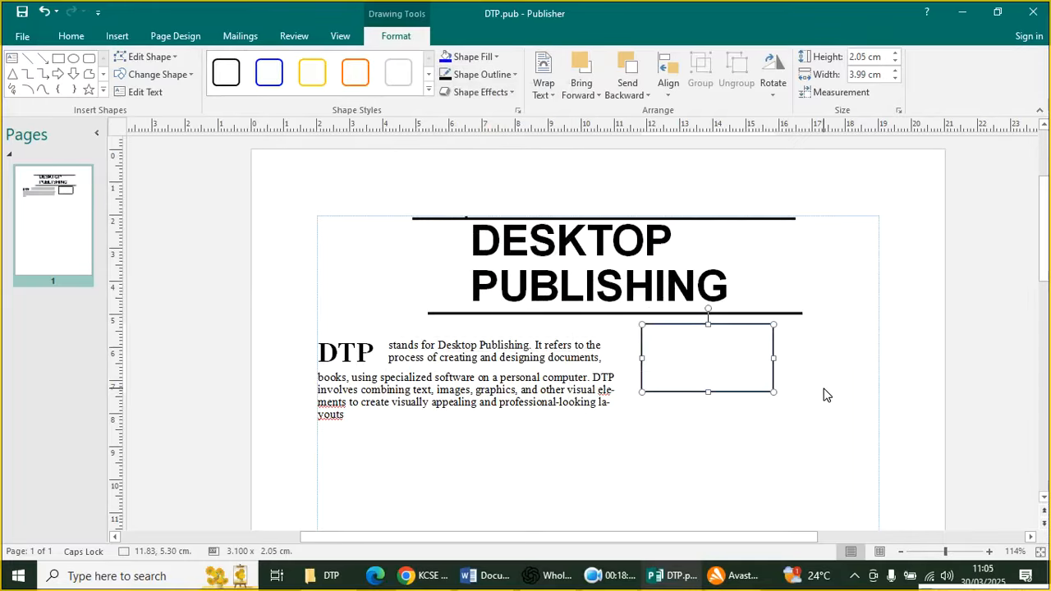
Duplicate the rectangle twice and overlap the copies to form the monitor
key(ctrl+d)
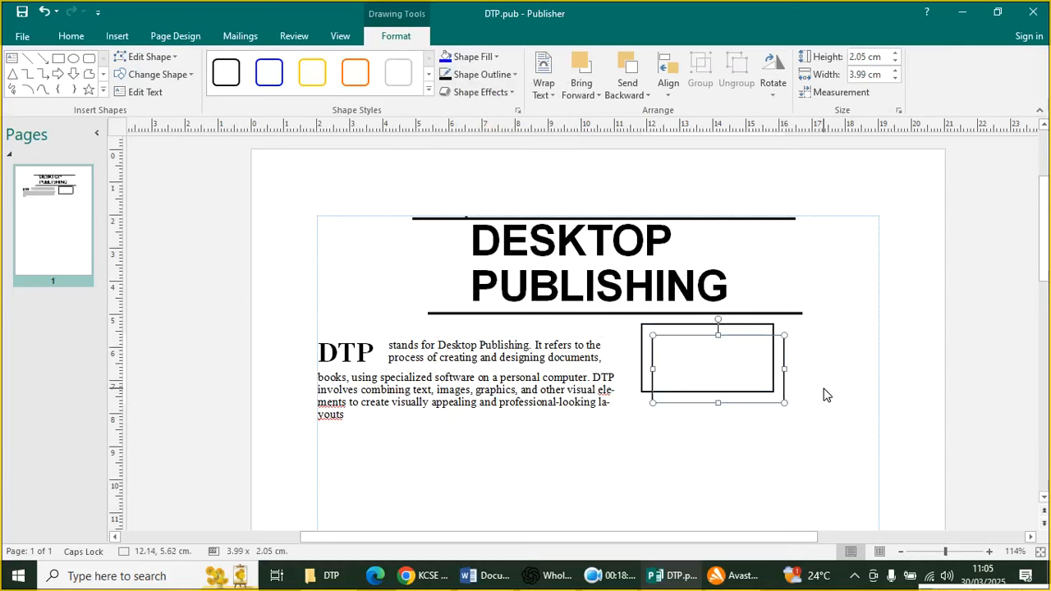
key(ctrl+d)
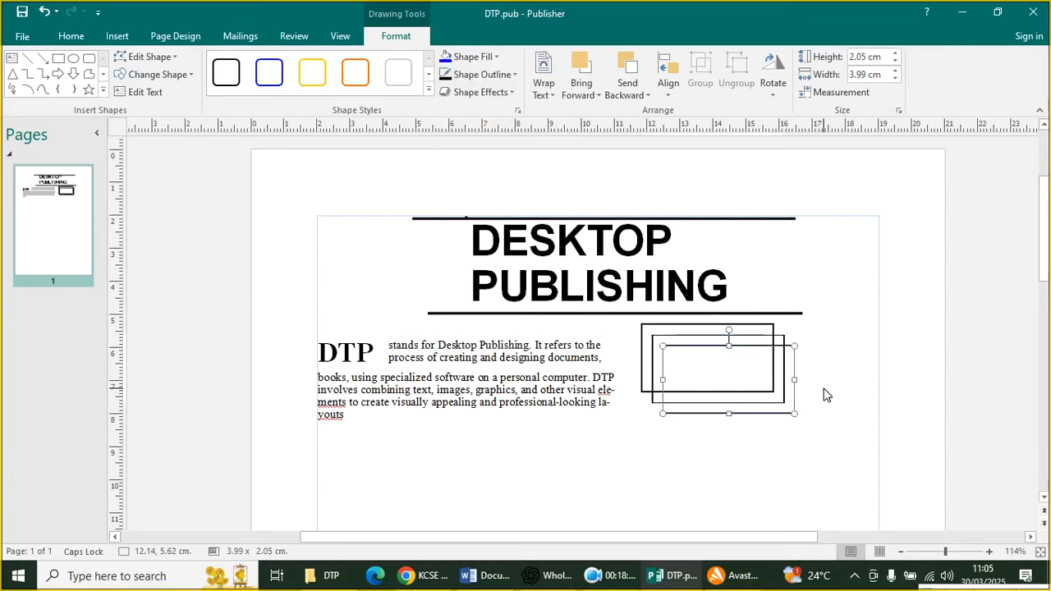
drag(676, 343, 671, 331)
drag(672, 334, 638, 322)
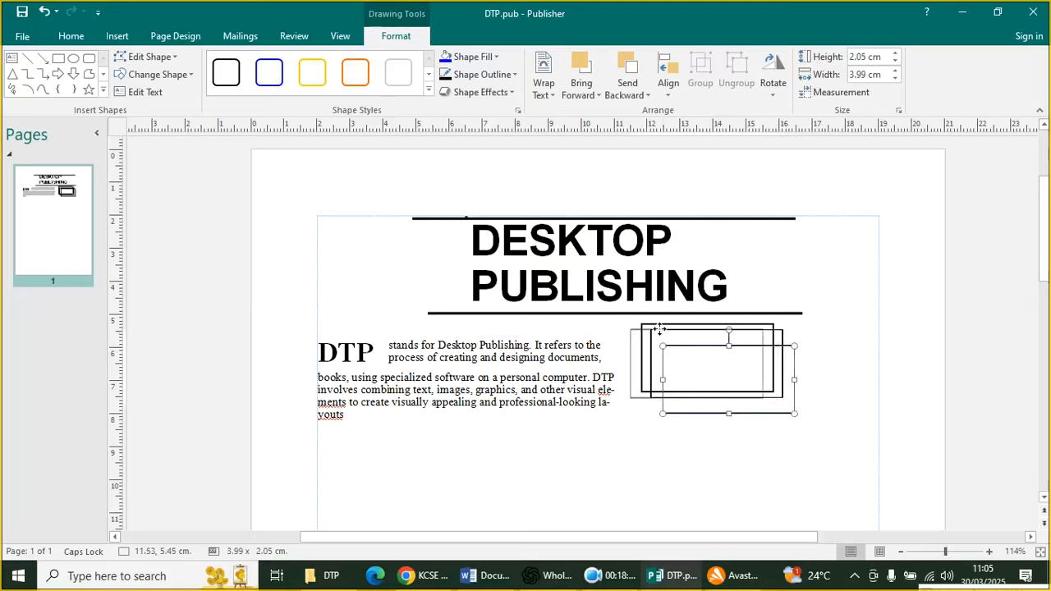
click(774, 413)
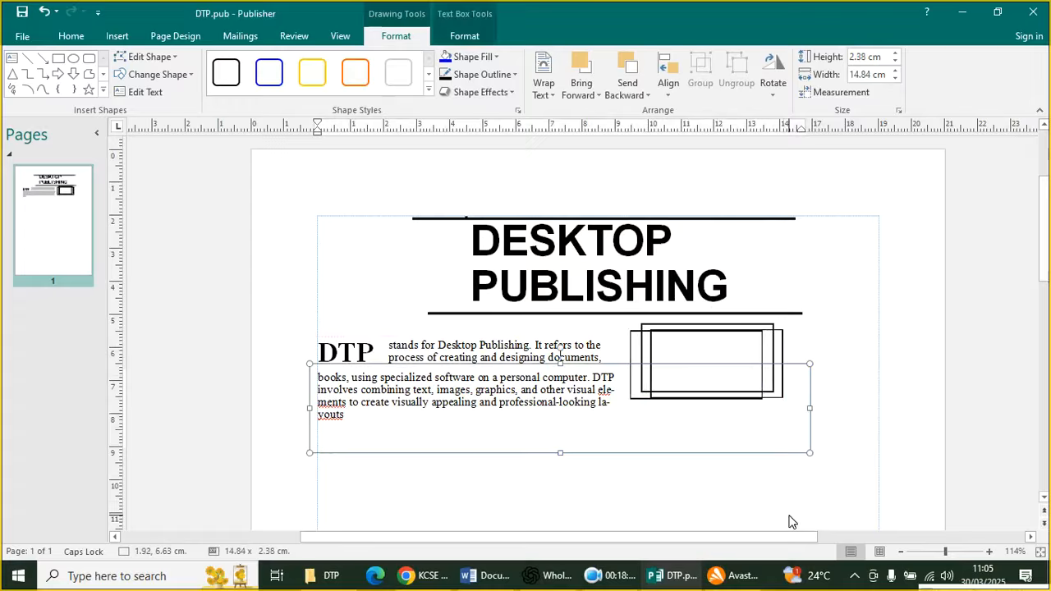
click(753, 497)
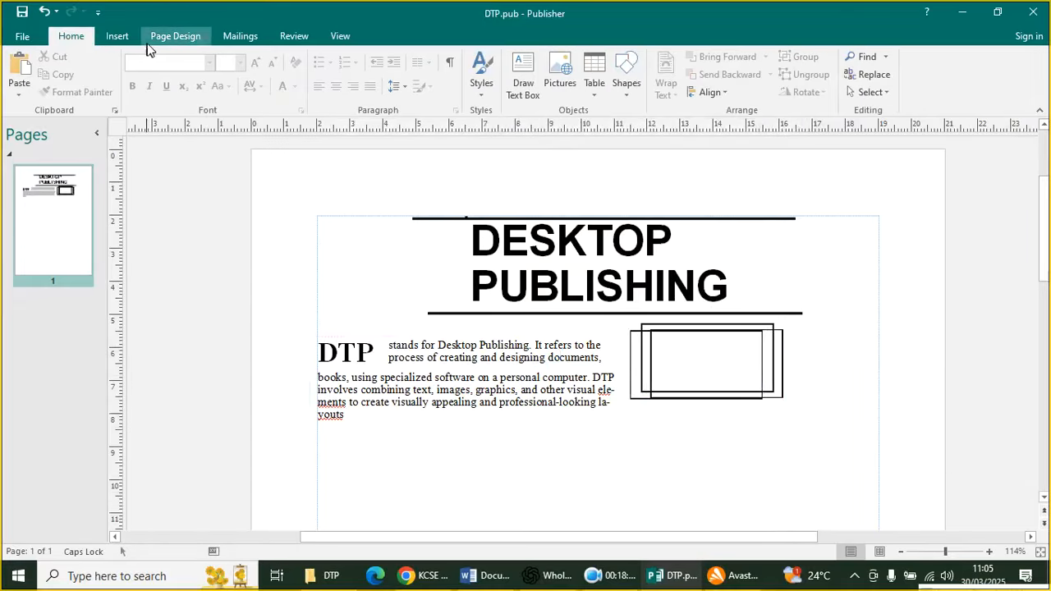
click(115, 37)
click(205, 95)
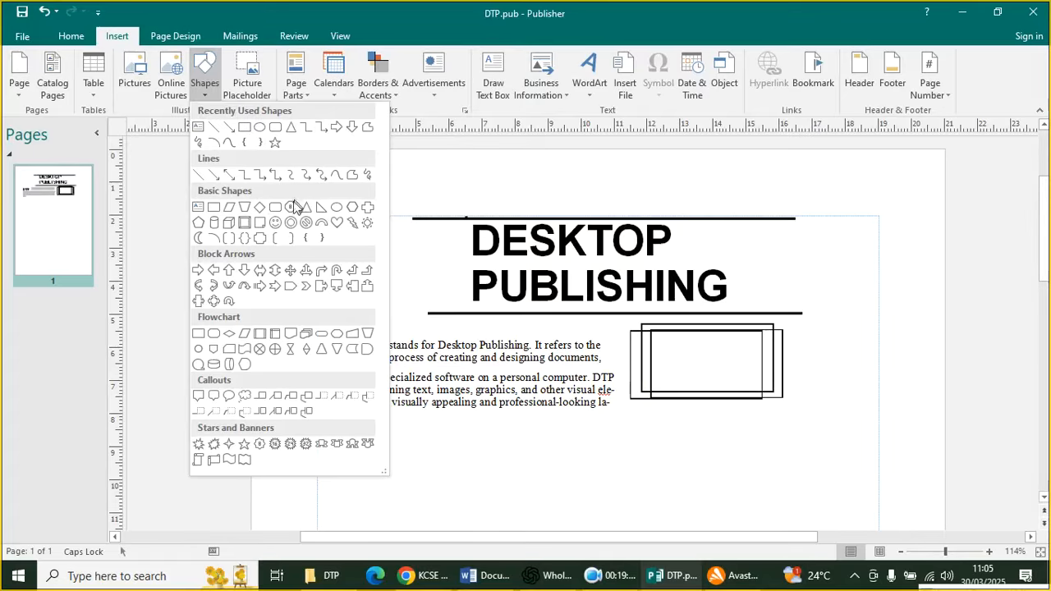
Draw a flat trapezoid under the rectangles as the monitor stand
click(244, 208)
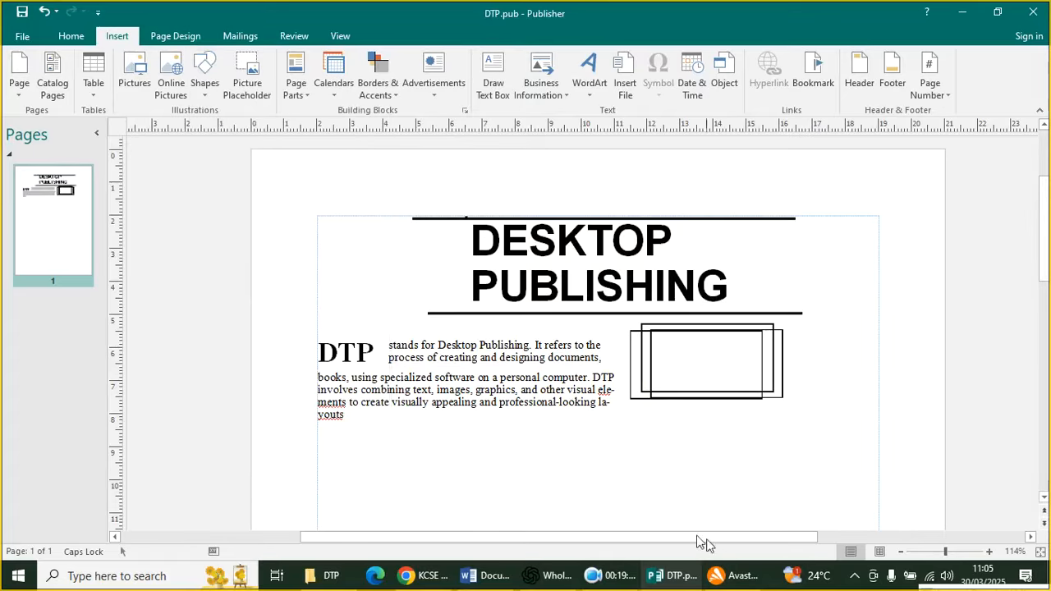
mouse_move(493, 436)
mouse_down()
mouse_move(519, 454)
mouse_move(627, 447)
mouse_up()
drag(558, 439, 716, 410)
click(717, 432)
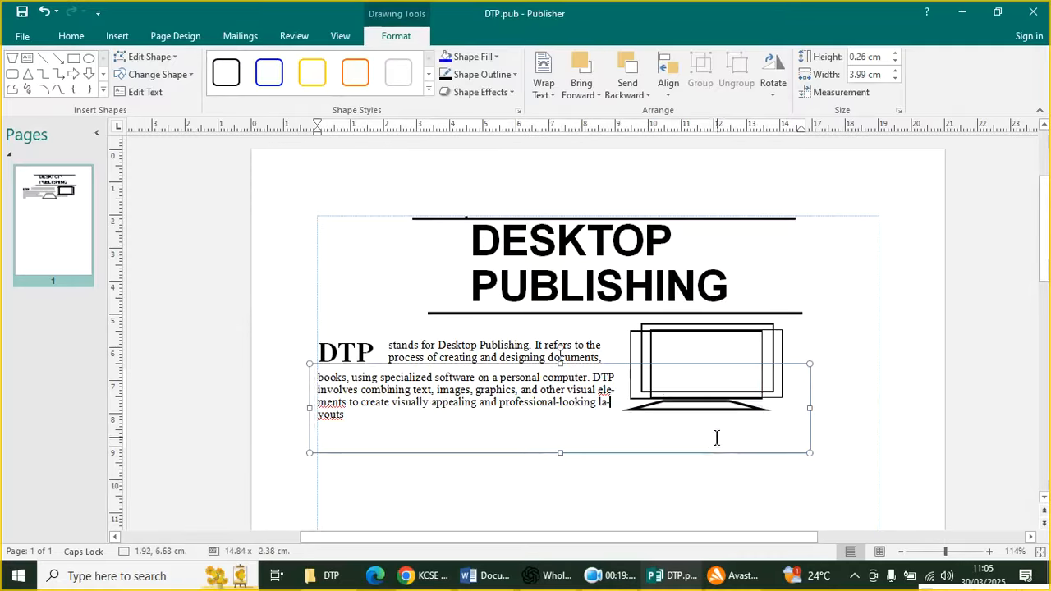
click(734, 472)
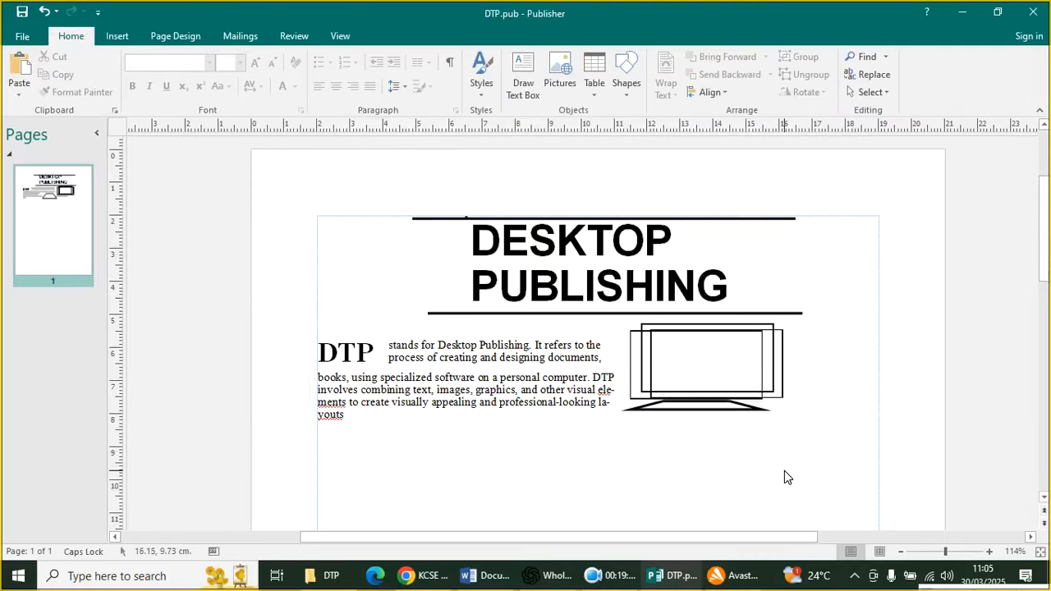
Nudge the trapezoid into place beneath the monitor and delete the accidentally inserted arc
click(116, 36)
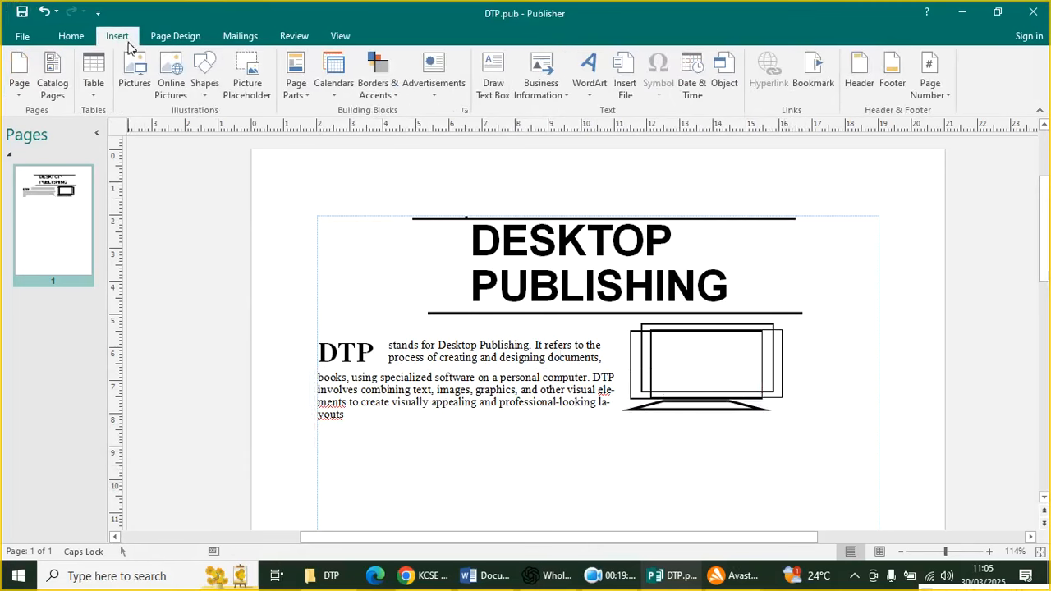
click(205, 78)
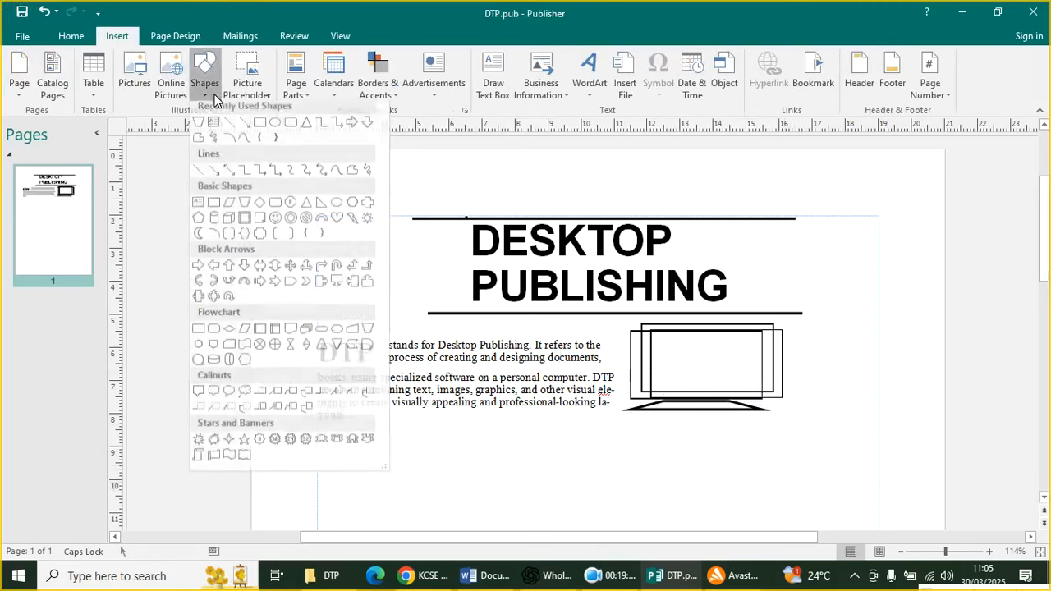
click(228, 143)
click(224, 143)
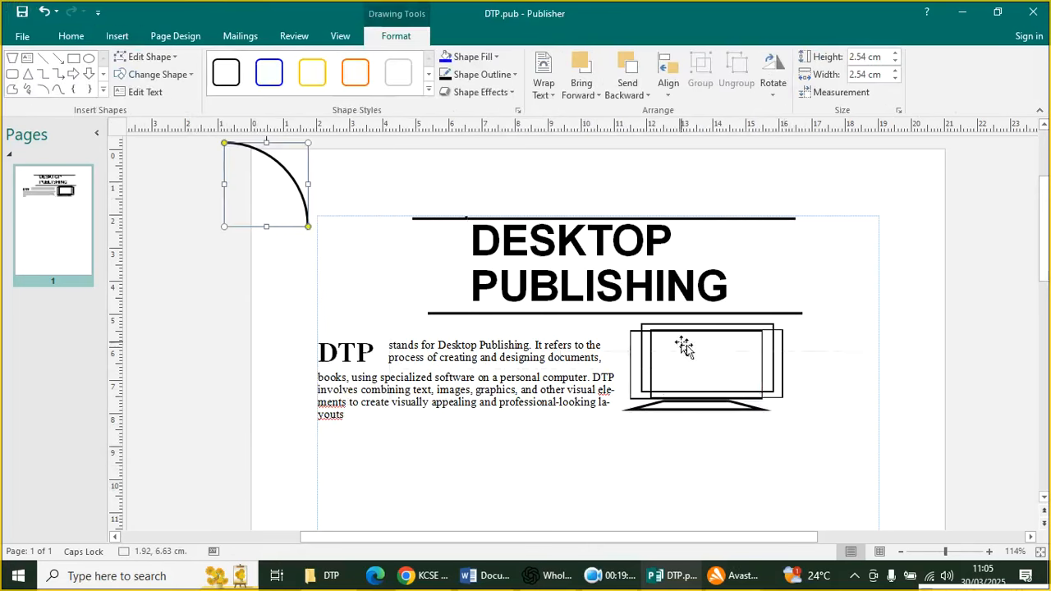
mouse_move(727, 403)
mouse_down()
mouse_move(786, 381)
mouse_move(727, 397)
mouse_up()
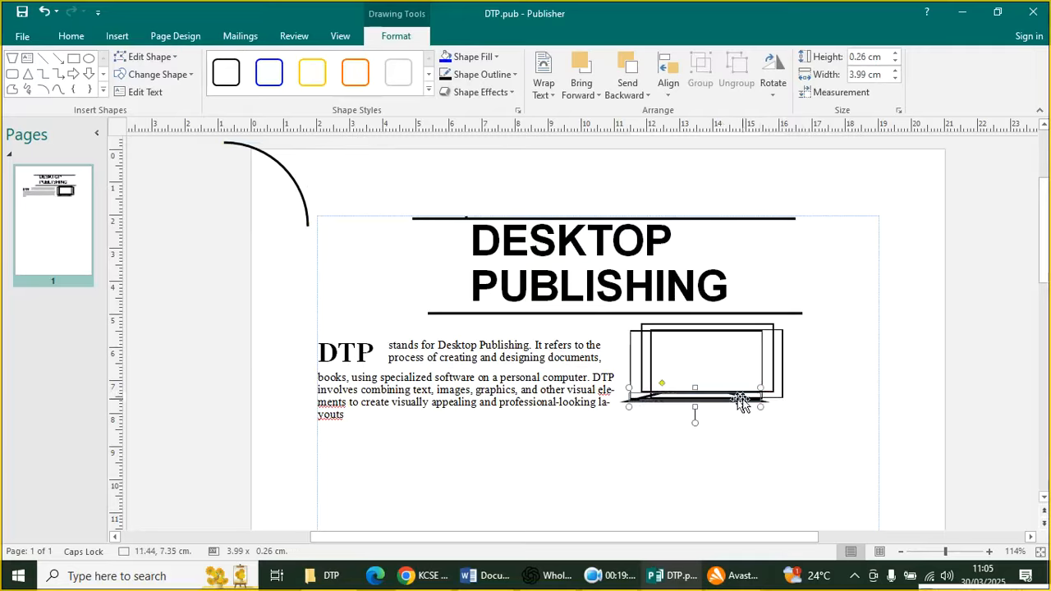
click(279, 169)
click(276, 169)
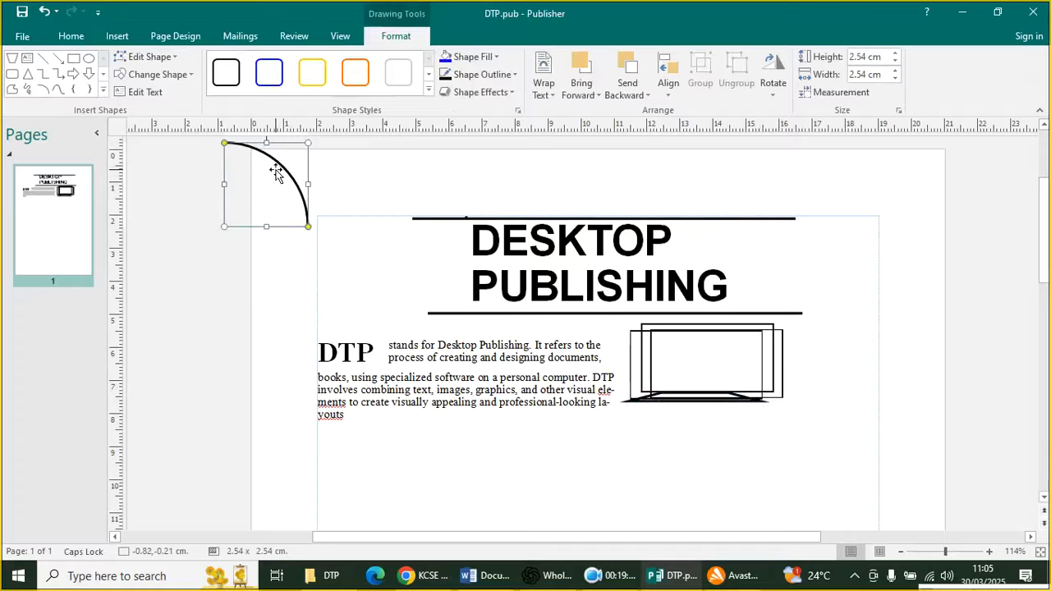
key(Delete)
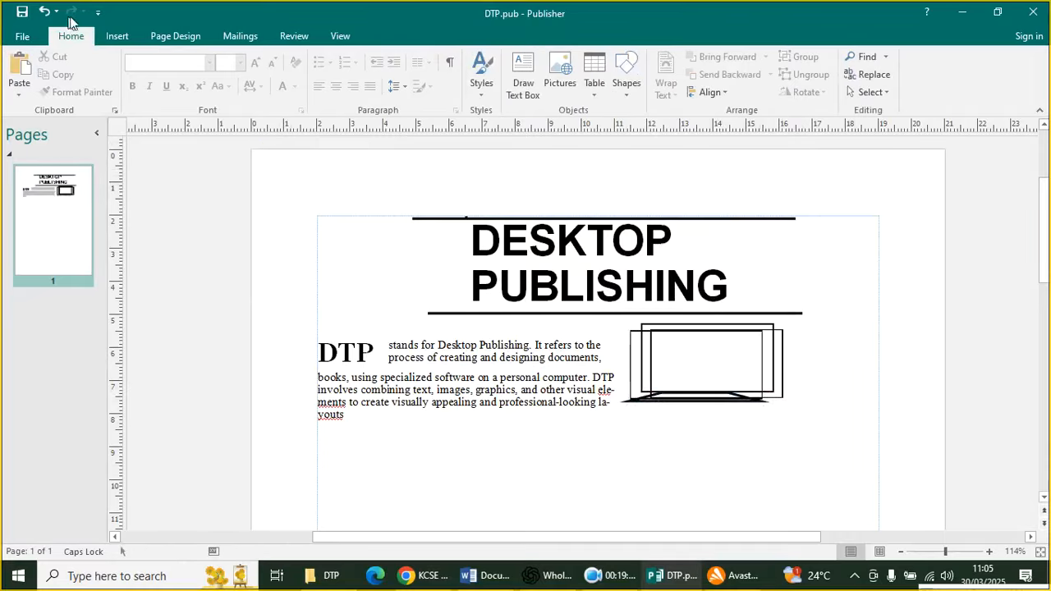
click(116, 36)
Draw a wavy cable curve running from the monitor's base
click(210, 88)
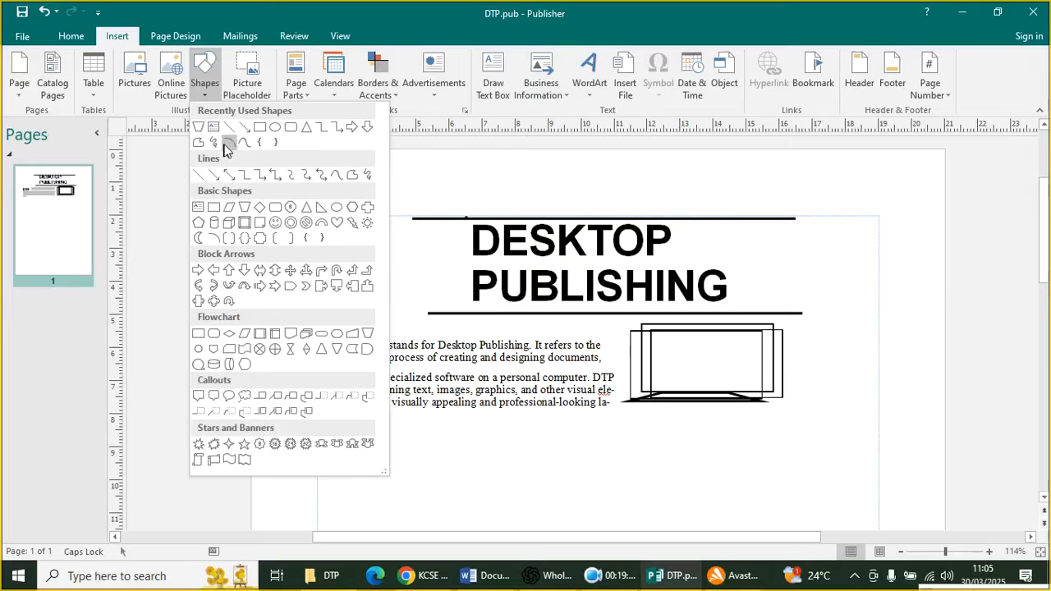
click(244, 145)
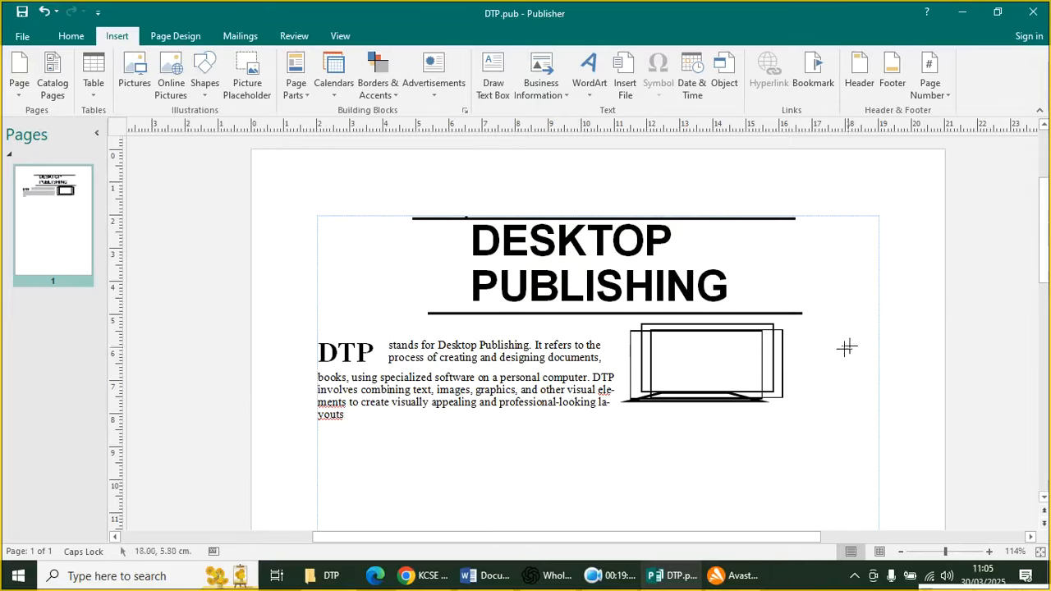
mouse_move(732, 393)
mouse_down()
mouse_move(763, 449)
mouse_move(777, 427)
mouse_move(753, 449)
mouse_move(785, 394)
mouse_move(802, 422)
mouse_move(779, 458)
mouse_move(800, 429)
mouse_move(819, 461)
mouse_move(813, 432)
mouse_up()
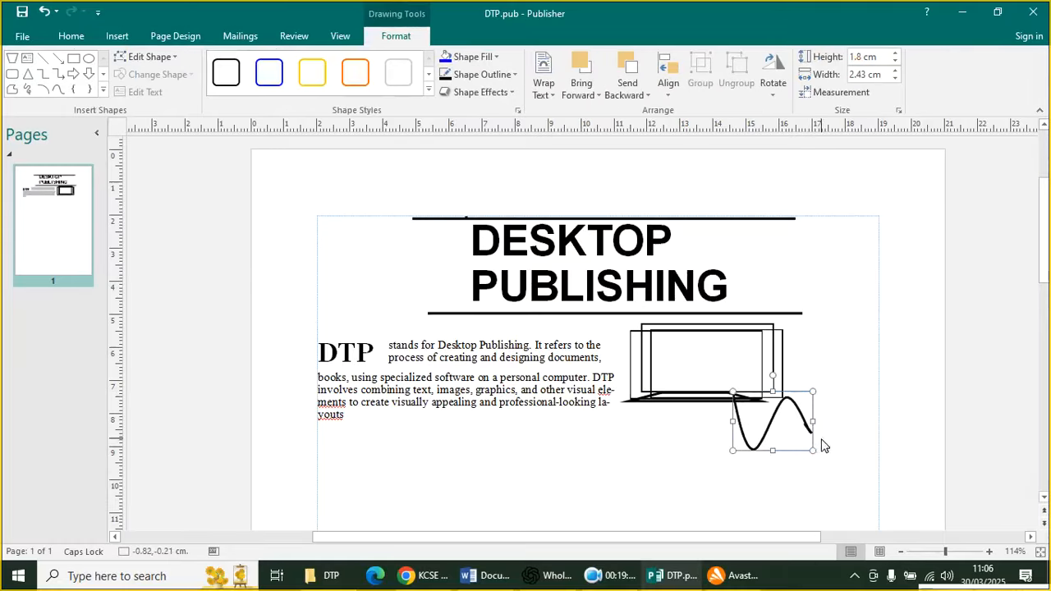
click(617, 459)
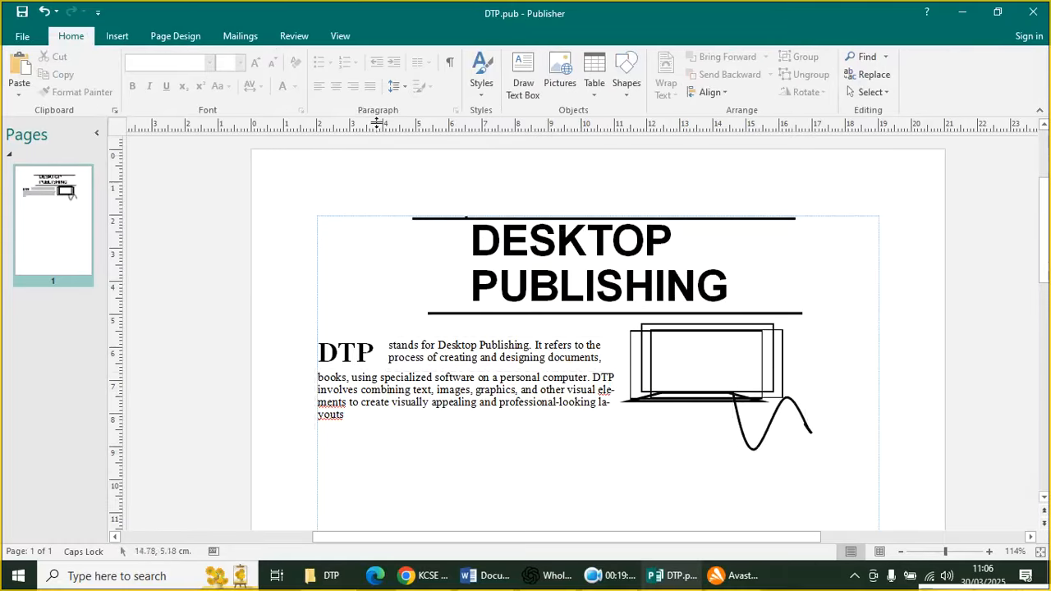
Add a flowchart shape as a tilted mouse at the cable's end
click(126, 34)
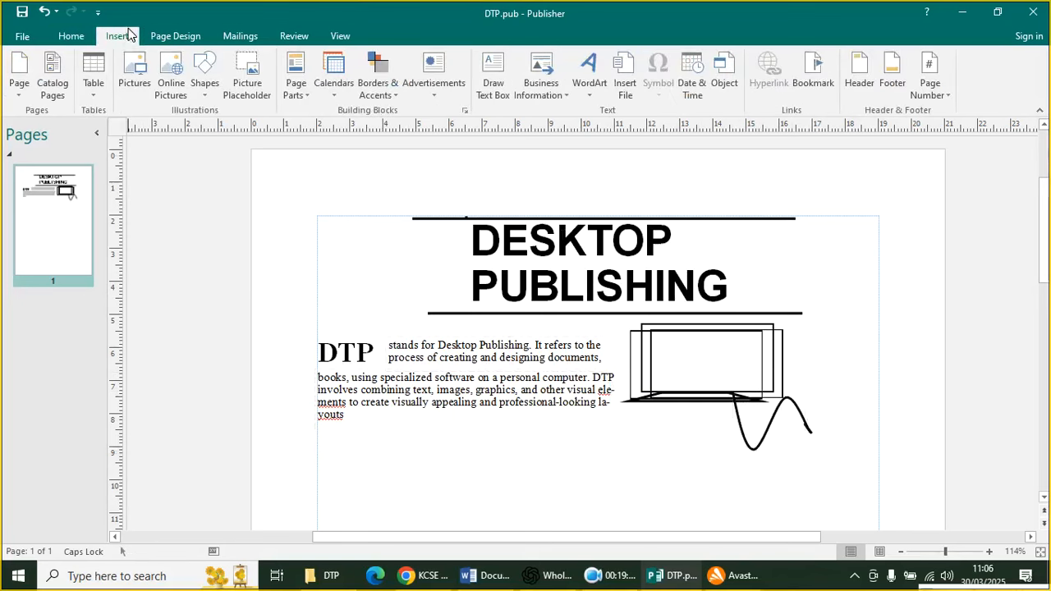
click(207, 92)
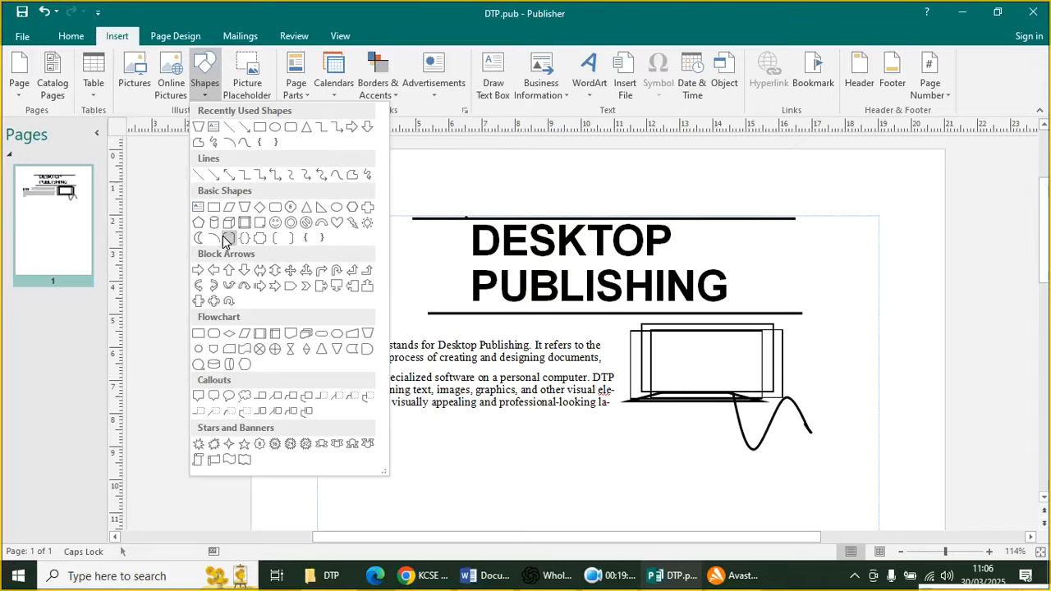
click(244, 366)
mouse_move(442, 446)
mouse_down()
mouse_move(496, 470)
mouse_move(472, 435)
mouse_move(488, 456)
mouse_move(490, 444)
mouse_move(757, 460)
mouse_move(825, 439)
mouse_move(808, 435)
mouse_up()
click(846, 431)
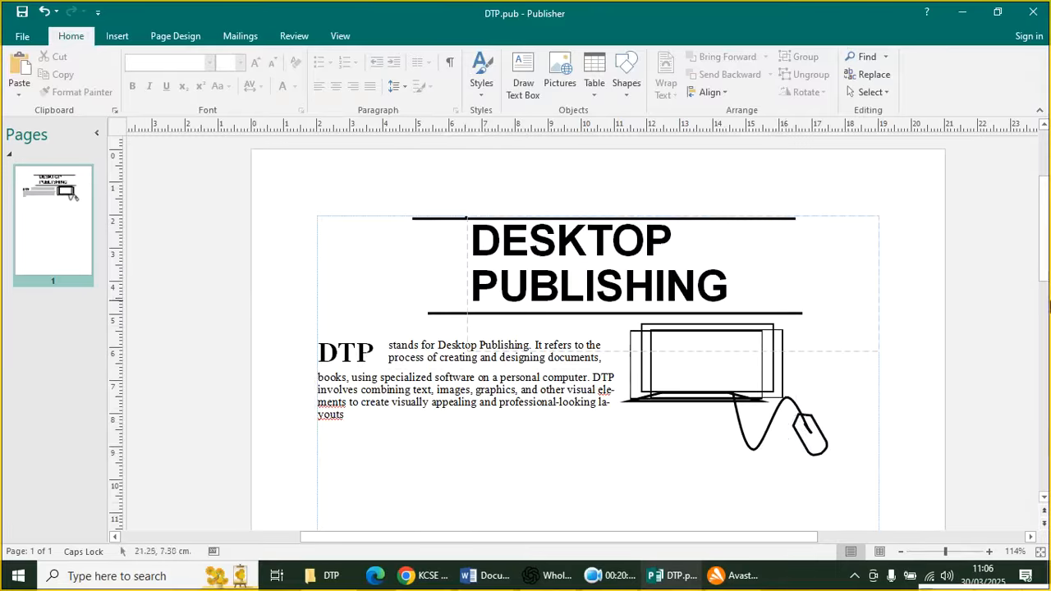
click(115, 35)
Draw a screen rectangle inside the monitor outline
click(203, 95)
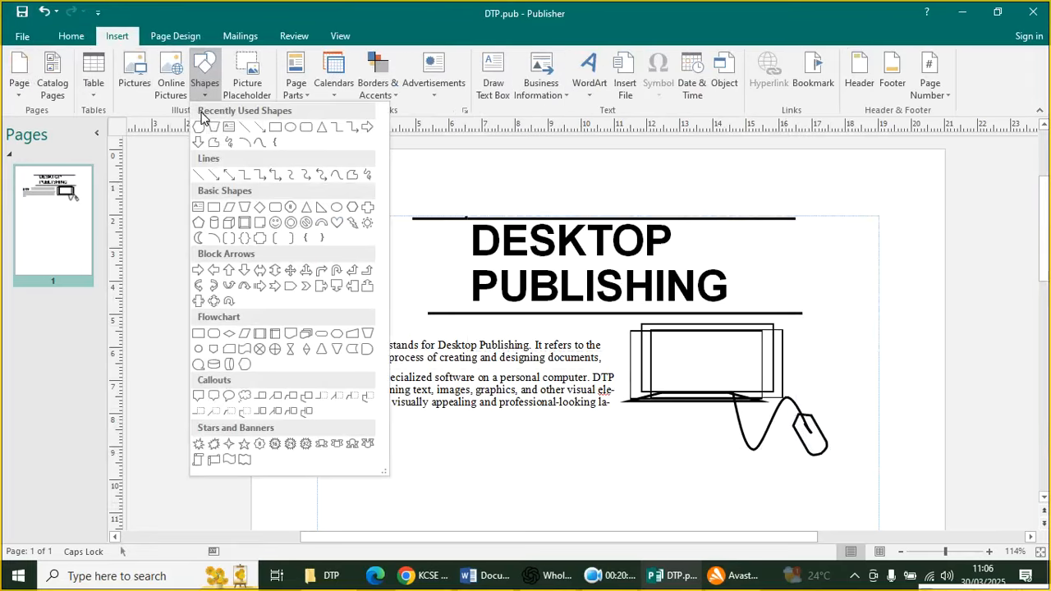
click(275, 127)
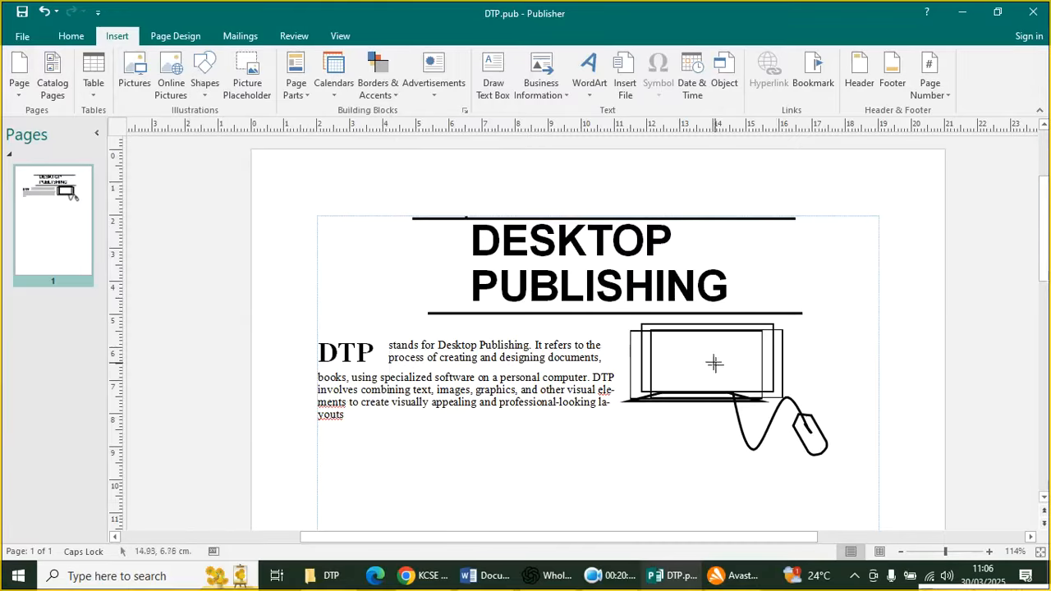
drag(657, 335, 777, 380)
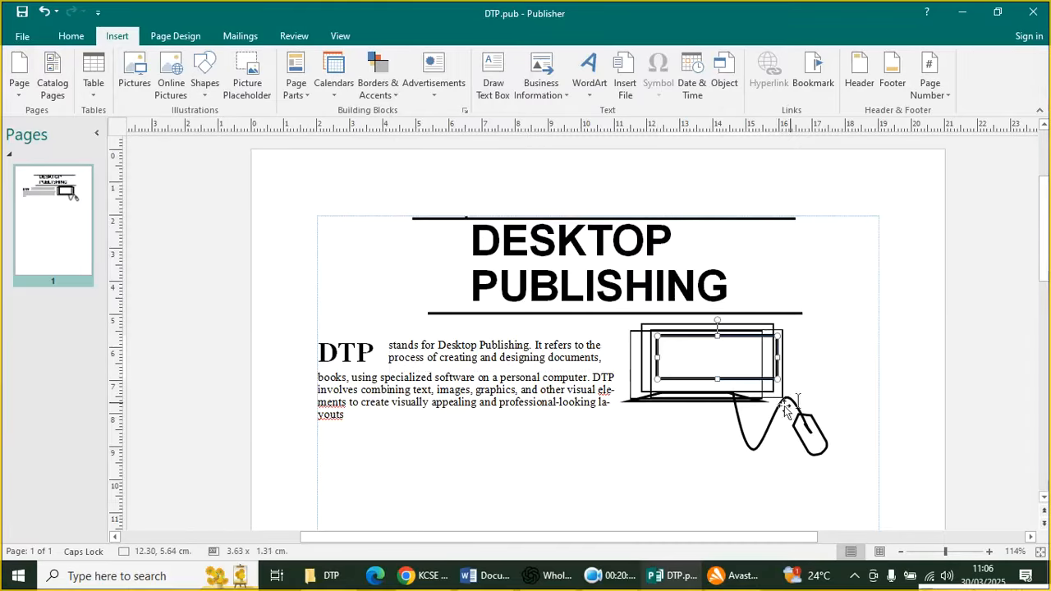
click(856, 371)
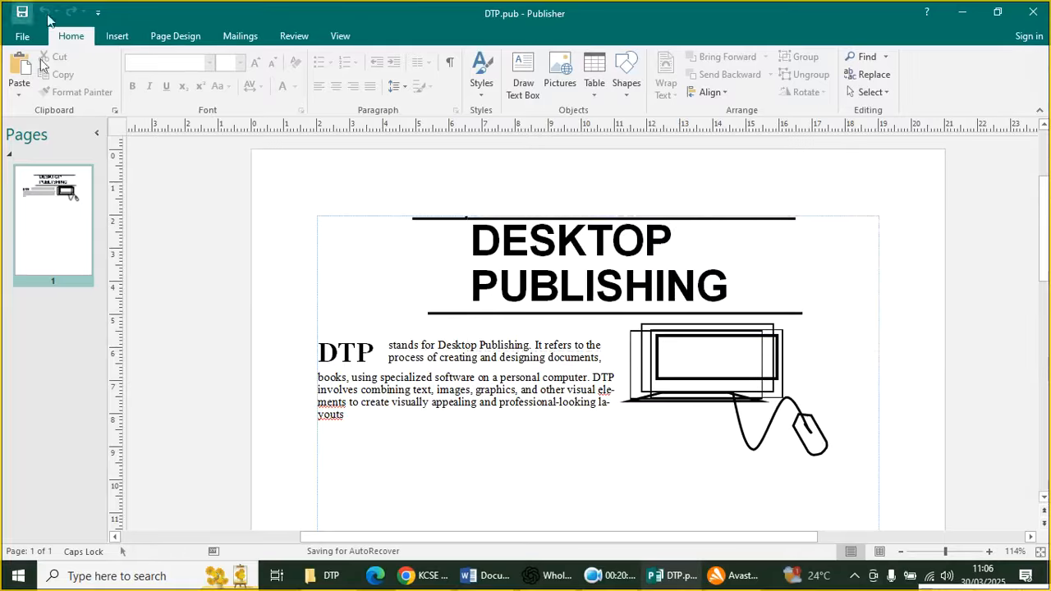
Draw a new text box, about 12.04 × 2.03 cm, below the DTP paragraph
scroll(513, 297, down, 1)
scroll(550, 460, down, 3)
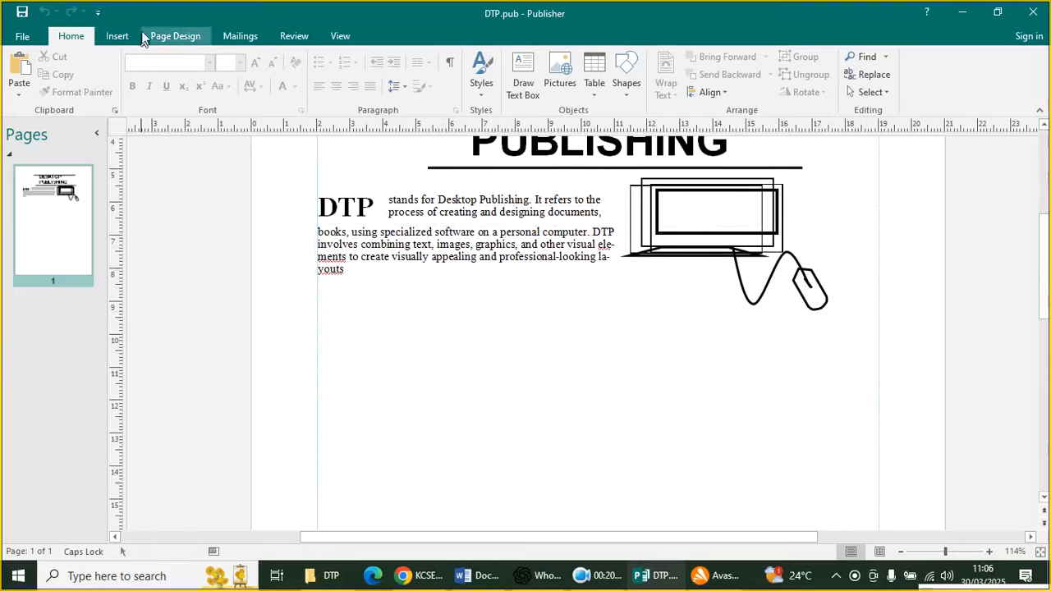
click(116, 38)
click(206, 87)
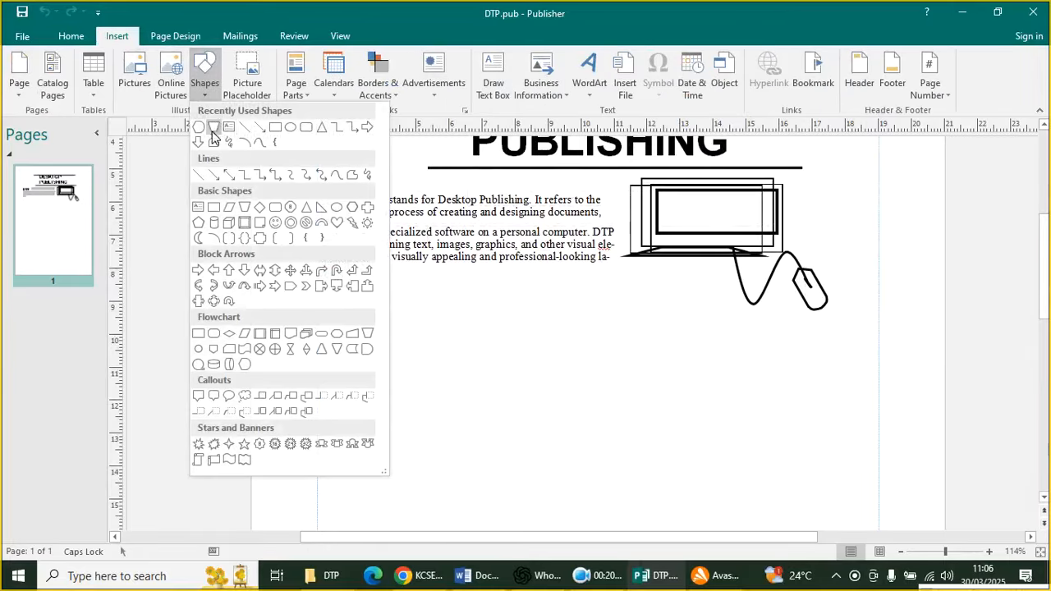
click(225, 127)
mouse_move(334, 293)
mouse_down()
mouse_move(373, 373)
mouse_move(730, 385)
mouse_move(711, 378)
mouse_move(734, 364)
mouse_up()
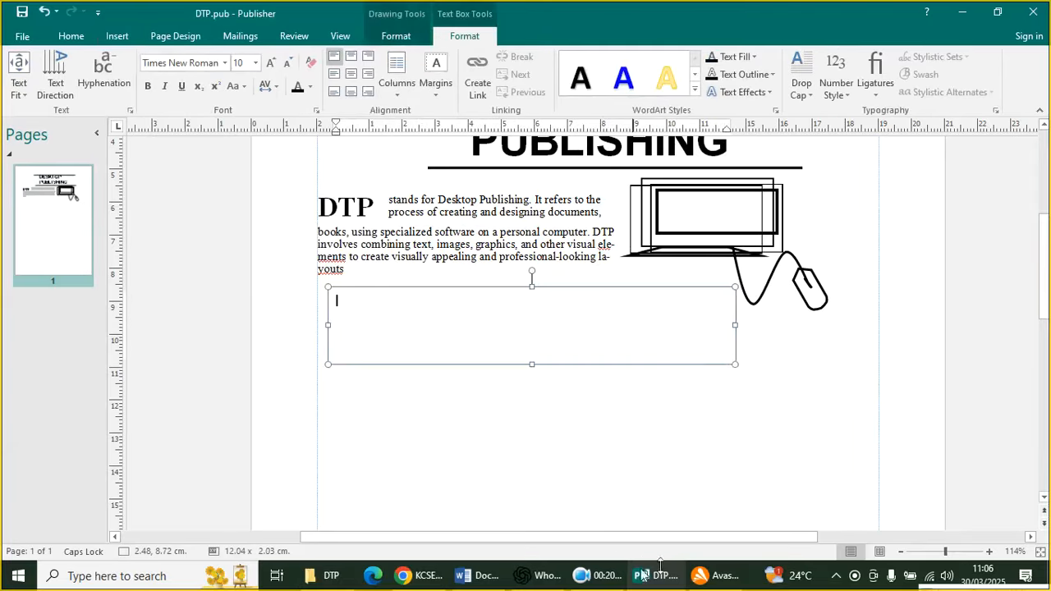
Paste Word's 'Desktop publishing software provides tools…' paragraph into the text box, breaking after 'users'
click(478, 576)
drag(729, 288, 279, 275)
key(ctrl+c)
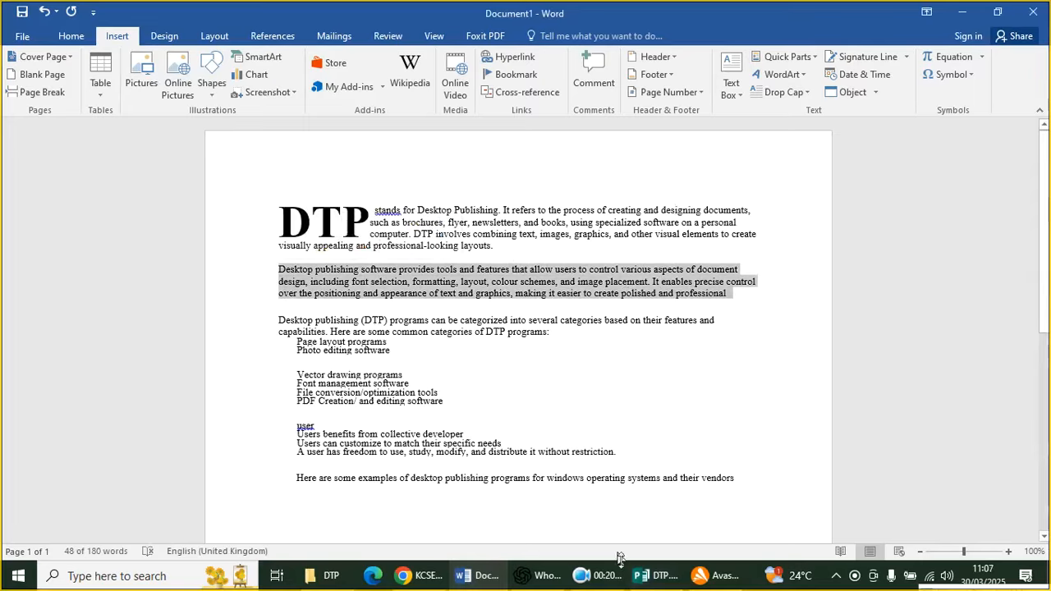
click(655, 576)
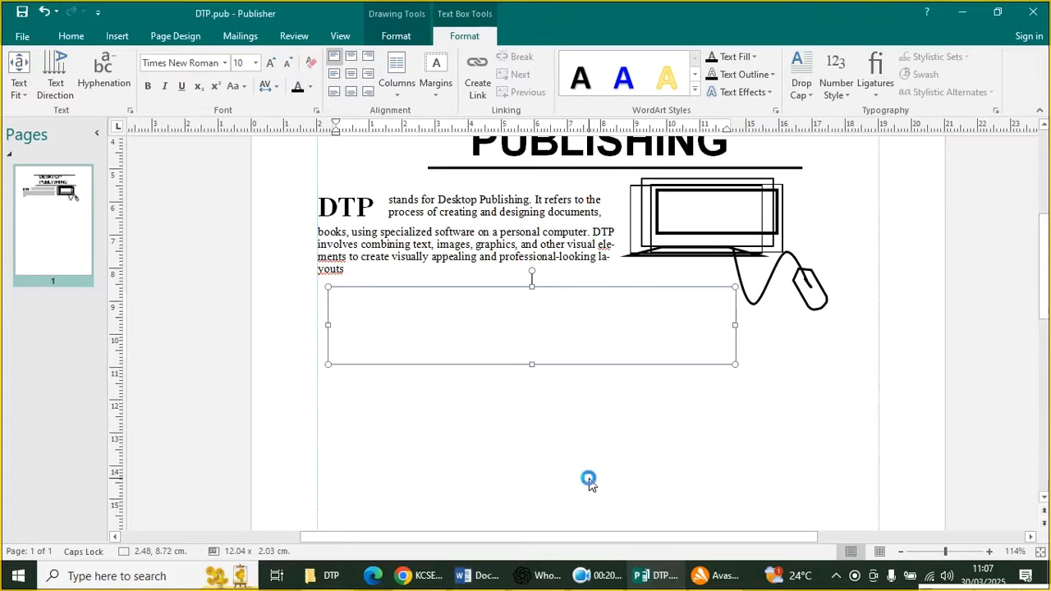
key(ctrl+v)
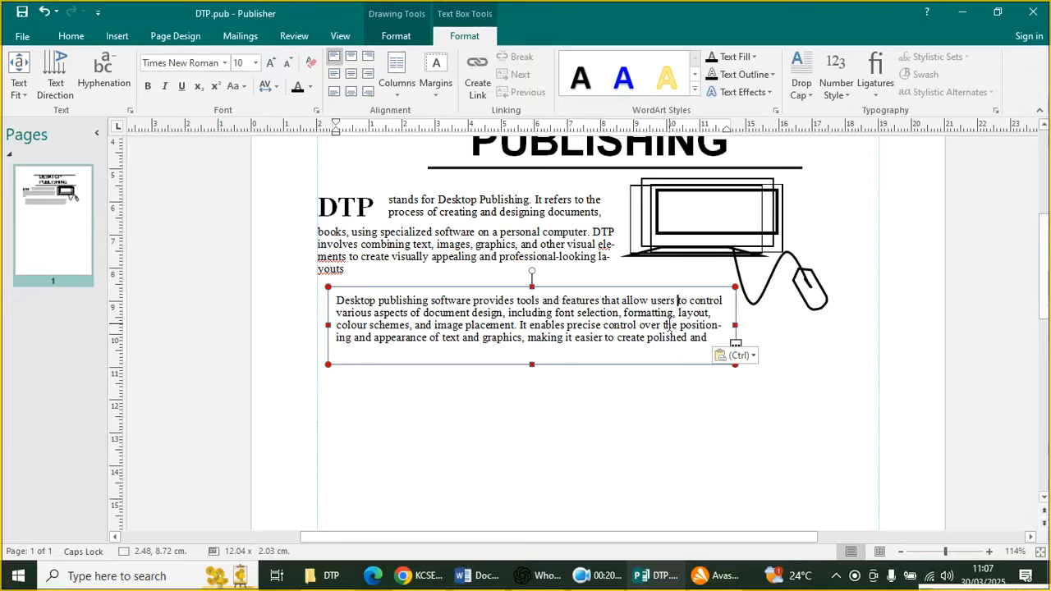
key(Return)
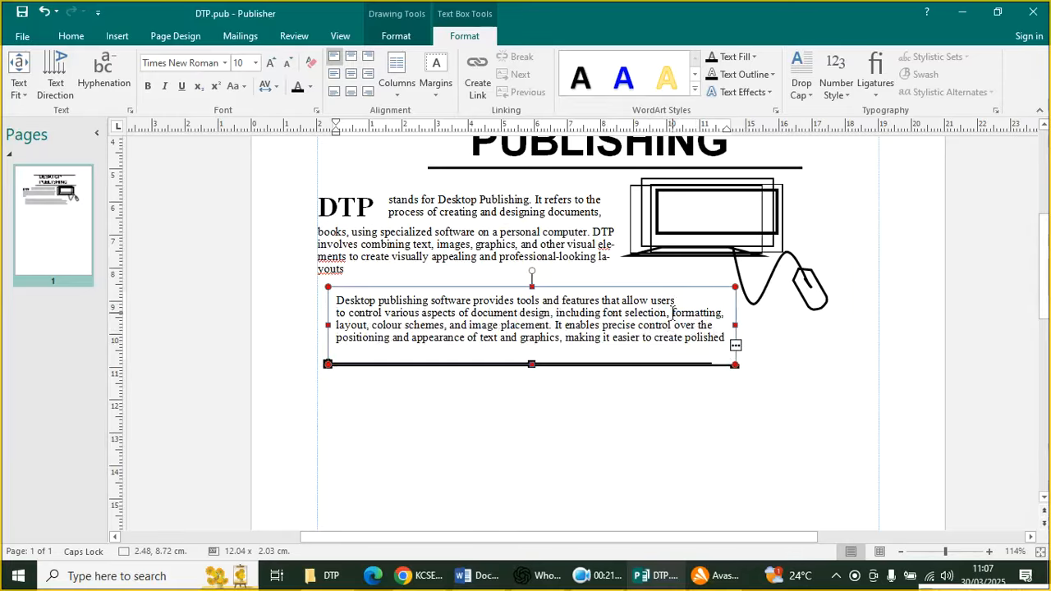
Start a new line at 'formatting,' and cut the last two lines out of the text box
double_click(672, 312)
click(670, 313)
key(Return)
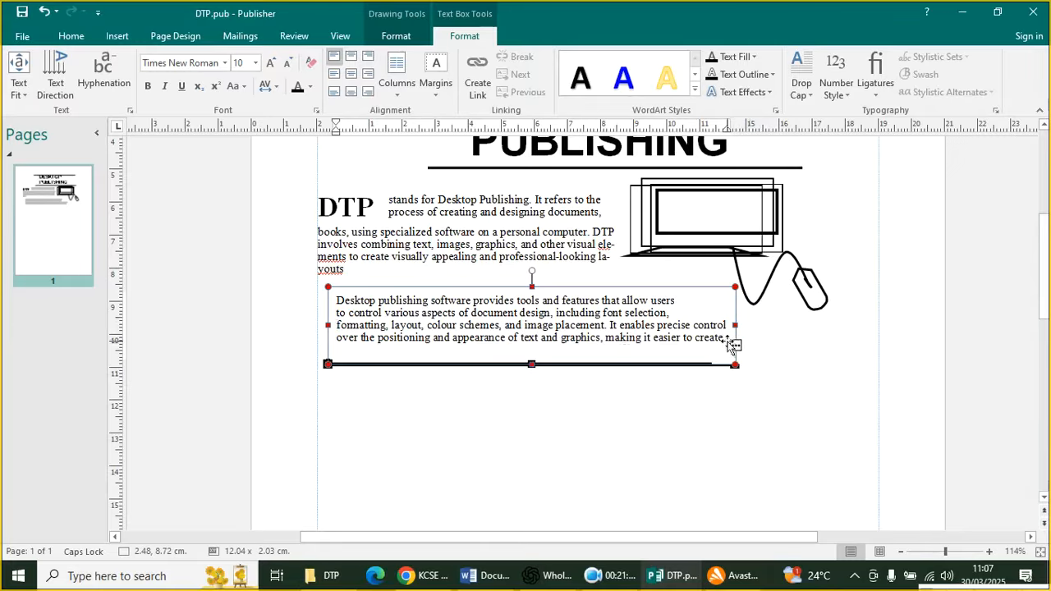
drag(720, 338, 317, 326)
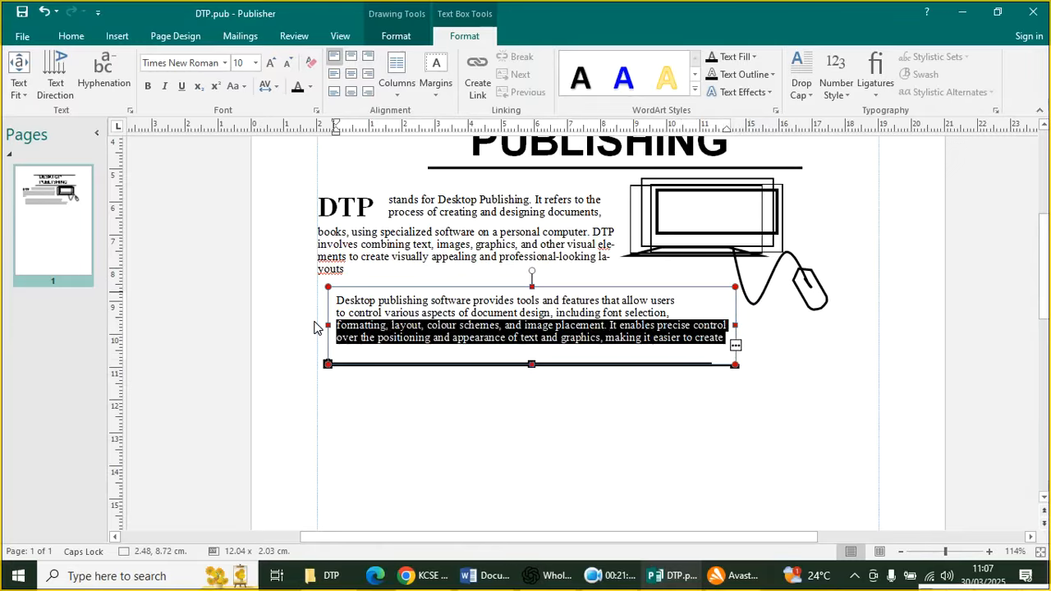
text(polished and professional)
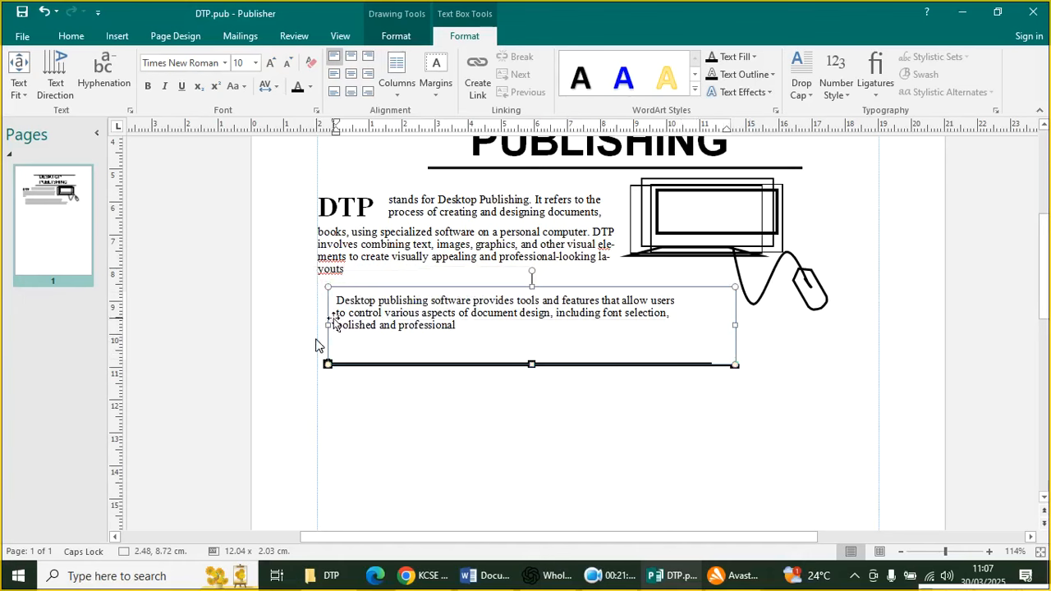
Shrink the first text box so it holds only its two remaining lines
click(752, 377)
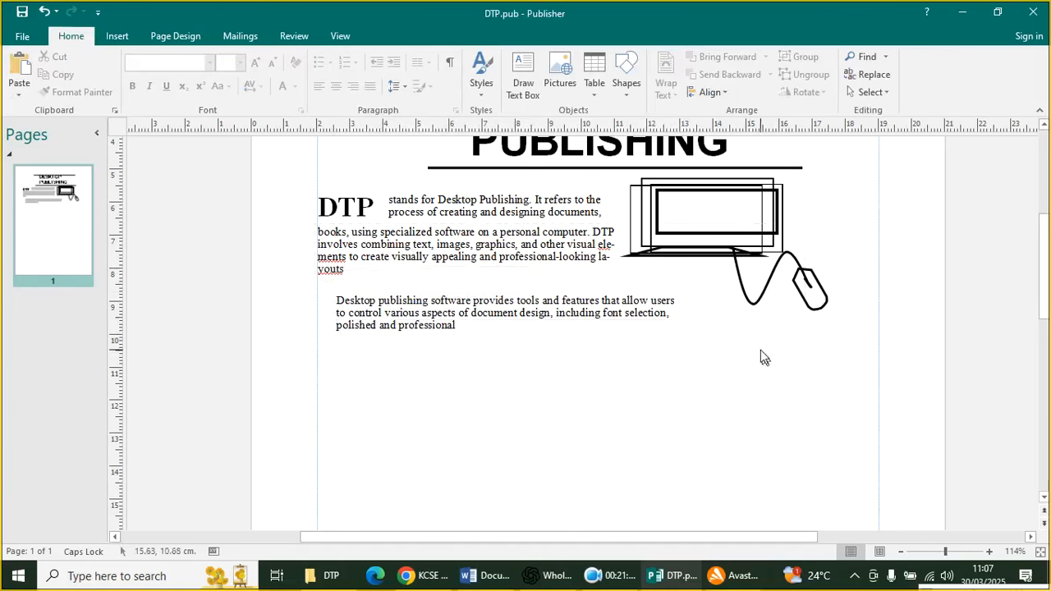
click(728, 358)
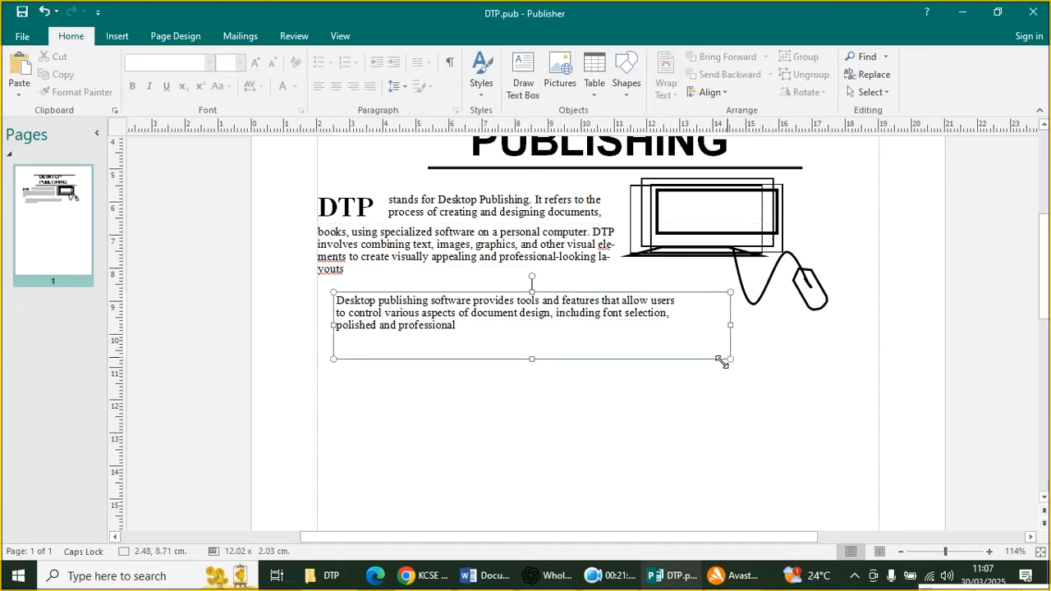
drag(729, 359, 729, 327)
click(739, 378)
click(117, 36)
click(205, 73)
Draw a second text box below the paragraph and paste the cut lines into it
click(228, 128)
drag(337, 327, 853, 366)
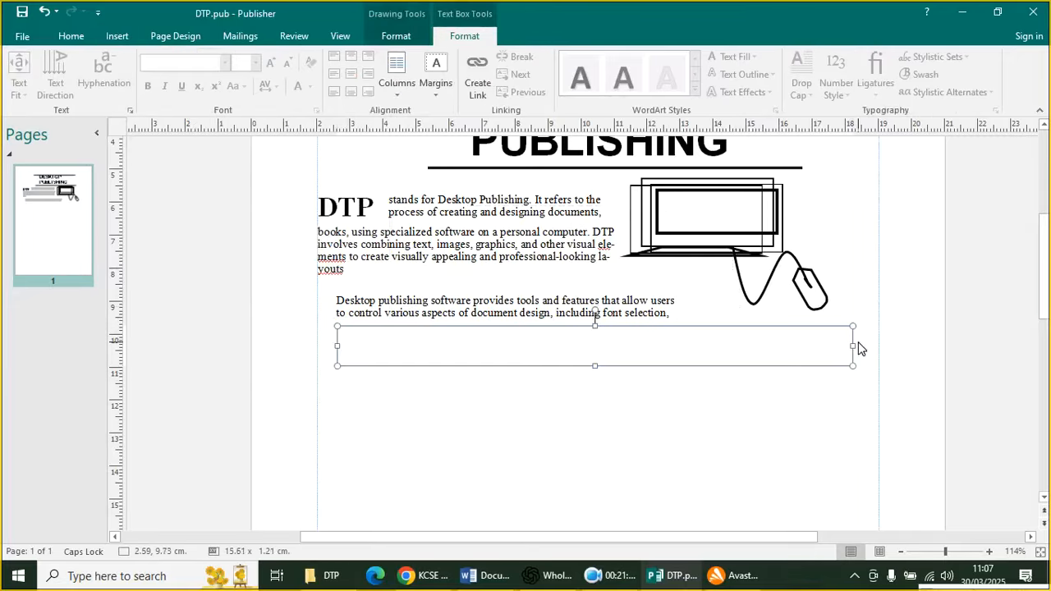
text(formatting, layout, colour schemes, and image placement. It enables precise control over the positioning and appearance of text and graphics, making it easier to create)
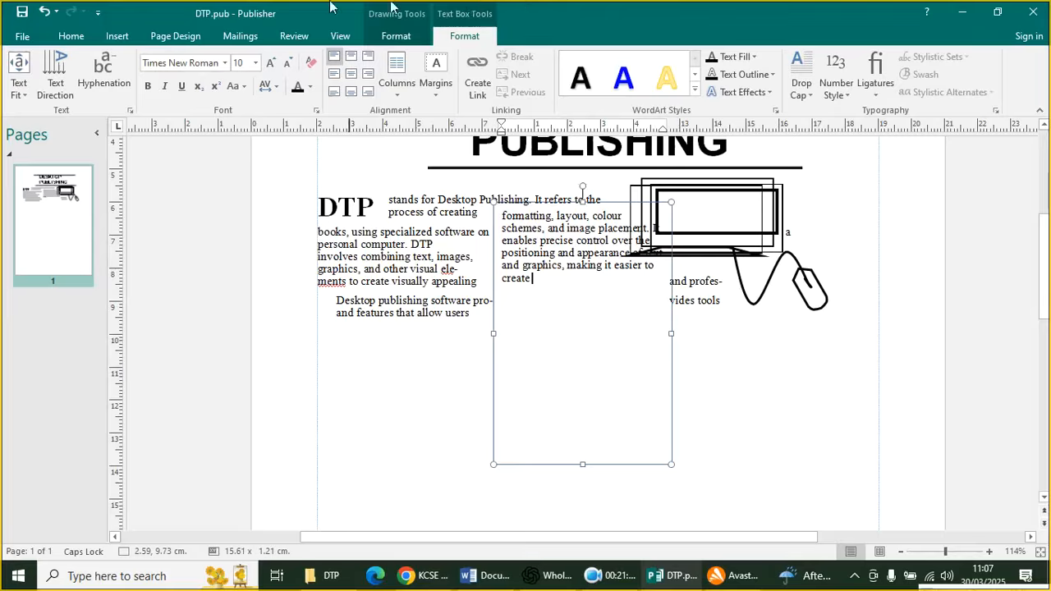
click(44, 12)
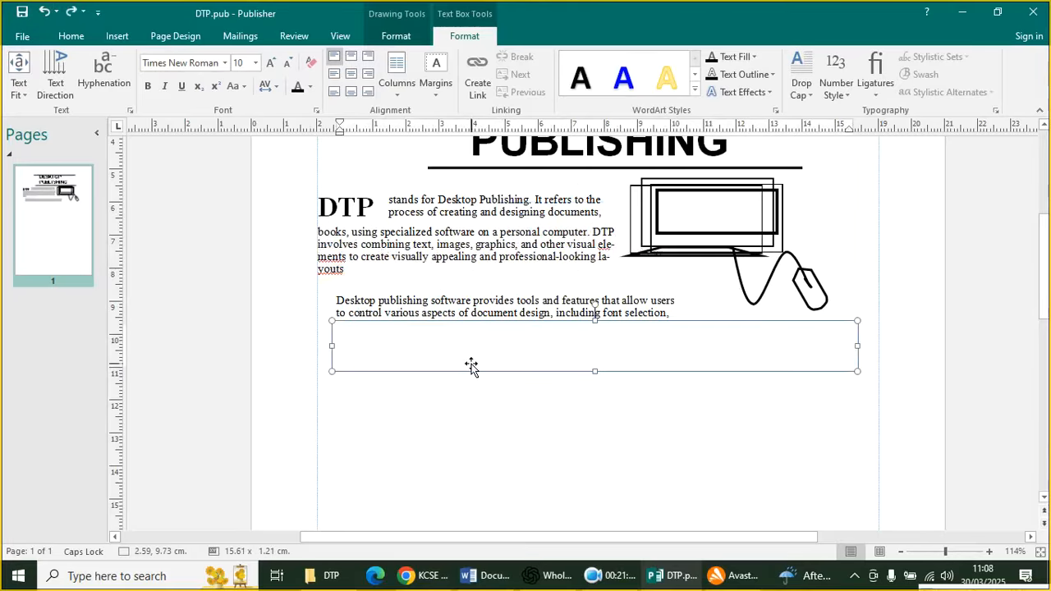
text(formatting, layout, colour schemes, and image placement. It enables precise control over the positioning and appearance of text and graphics, making it easier to create)
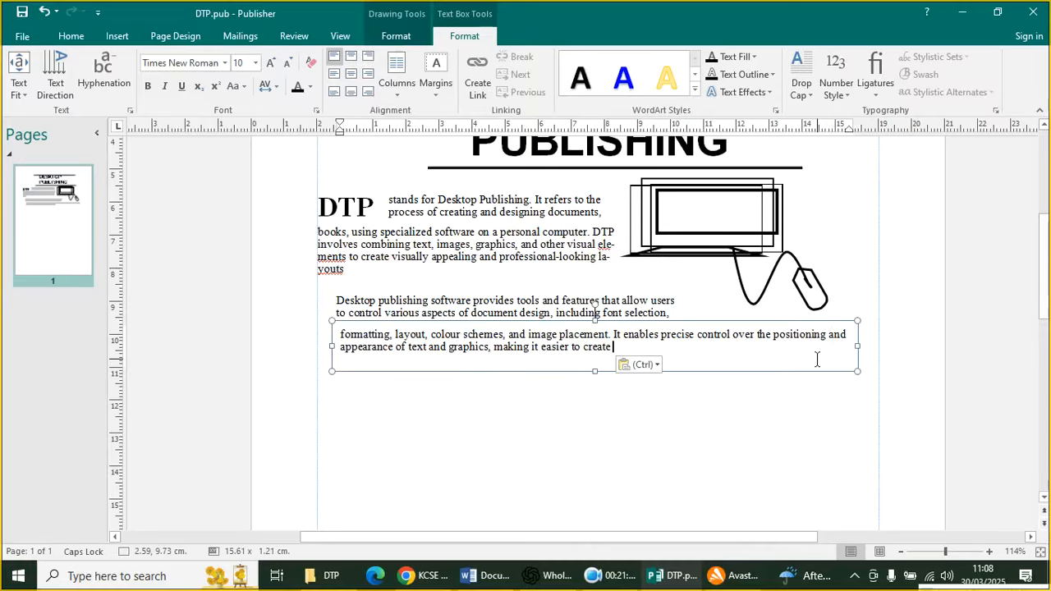
Break the line before 'and', end with 'polished and professional documents.', and fit the box
key(Return)
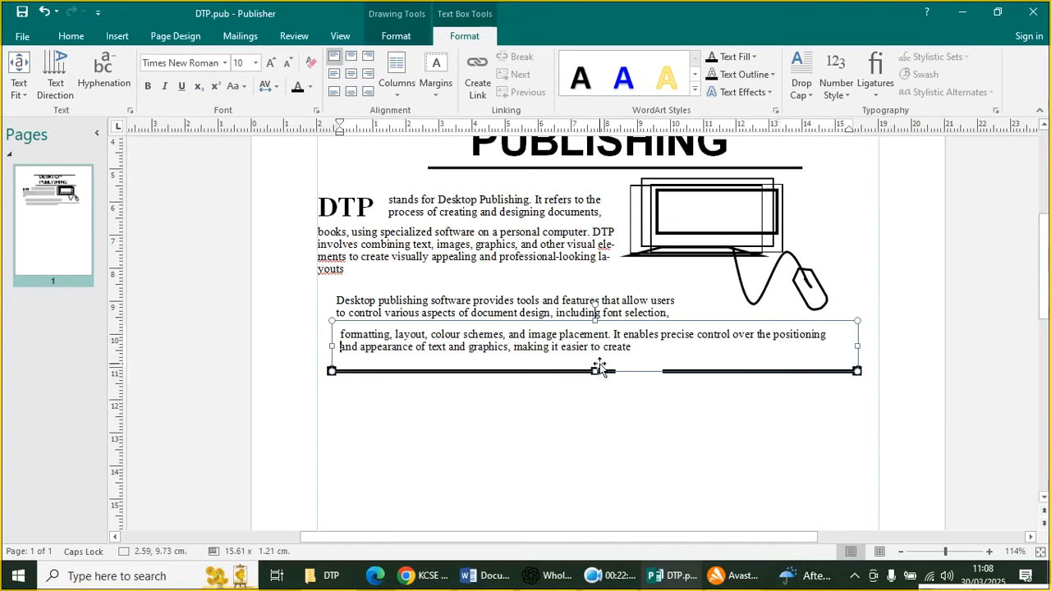
drag(591, 371, 596, 405)
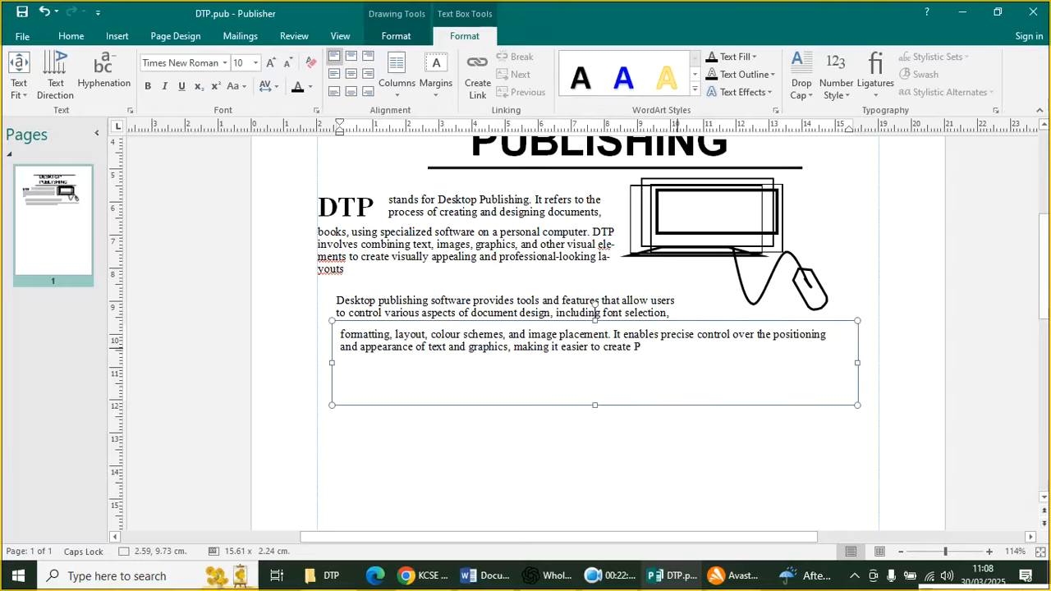
text(p)
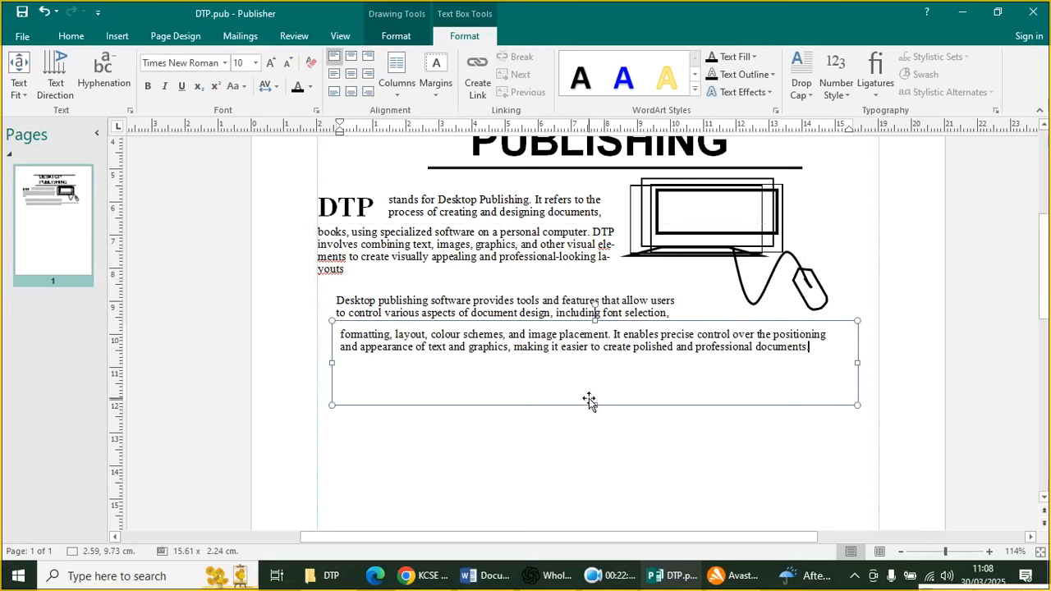
drag(595, 405, 587, 368)
click(633, 455)
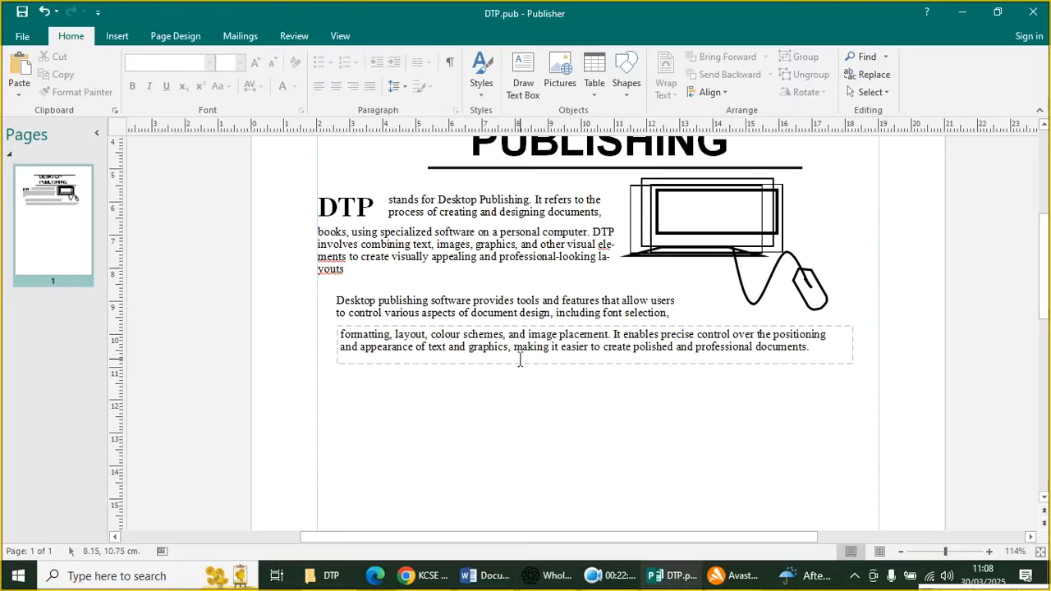
click(458, 365)
drag(459, 365, 459, 359)
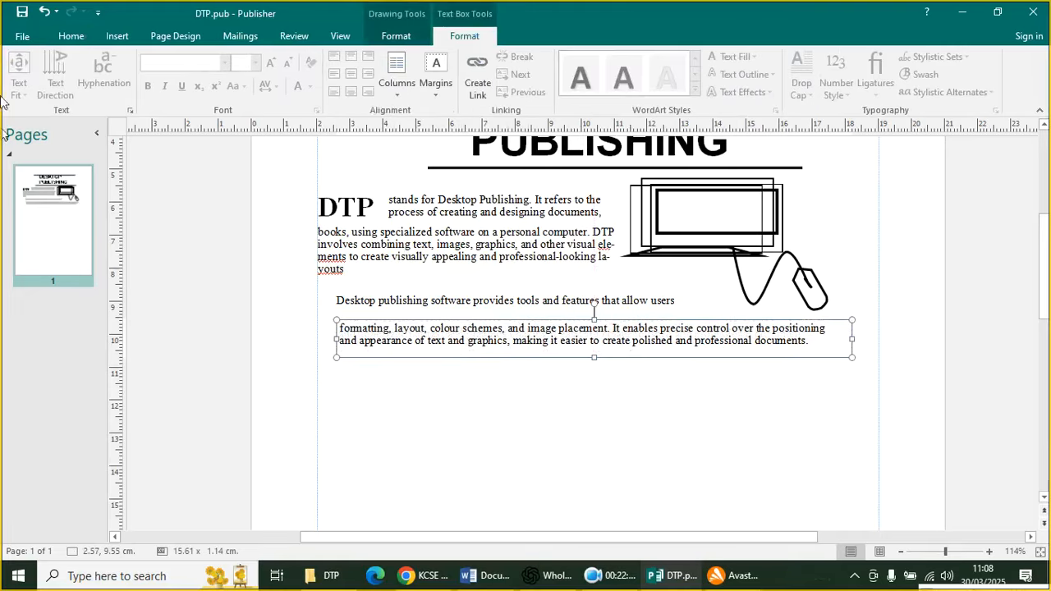
click(43, 12)
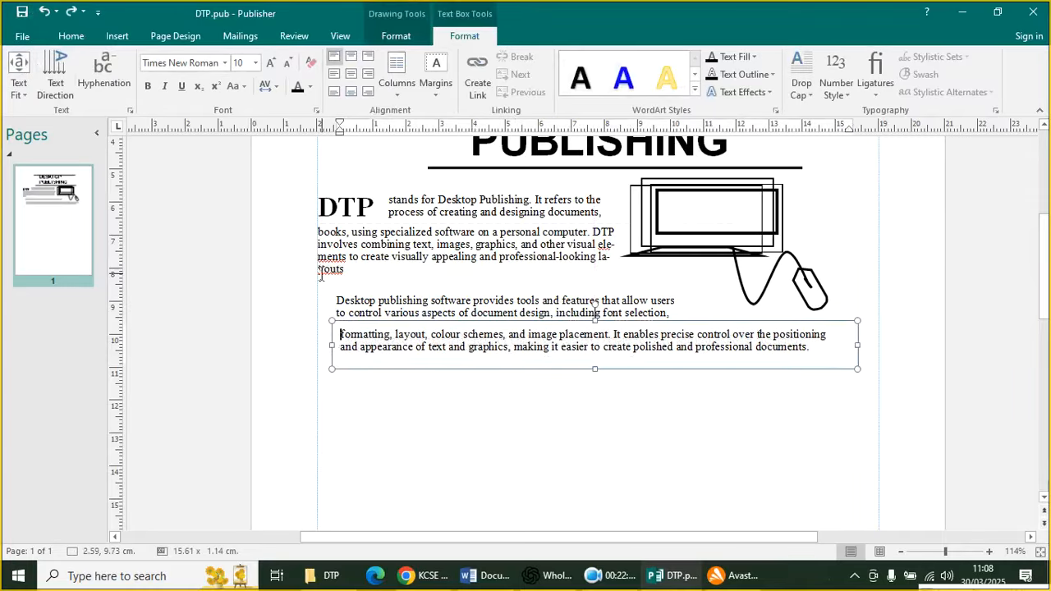
click(441, 408)
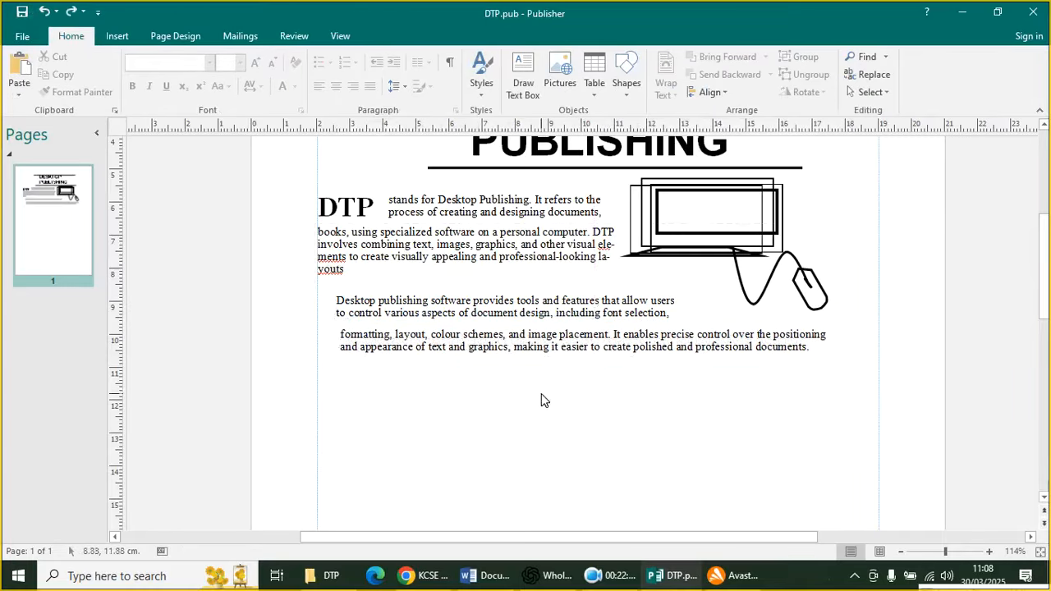
click(539, 301)
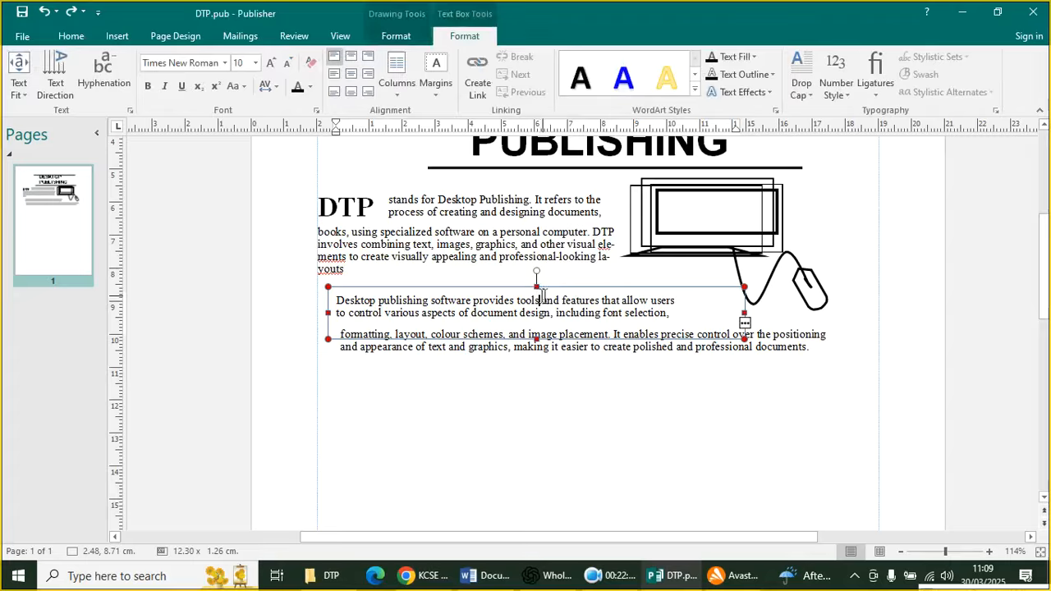
drag(536, 337, 538, 331)
click(562, 411)
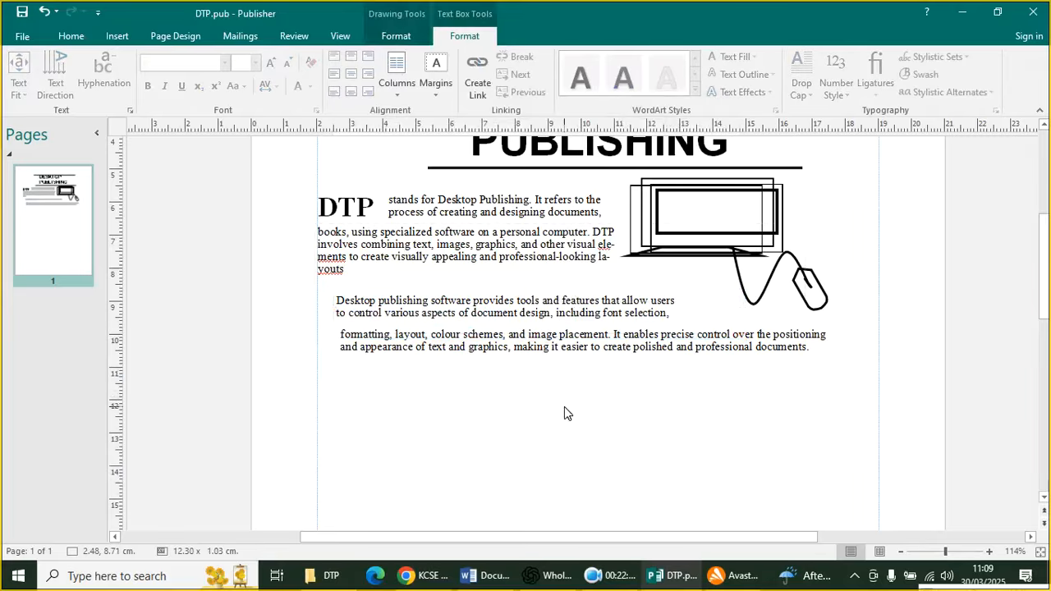
click(443, 366)
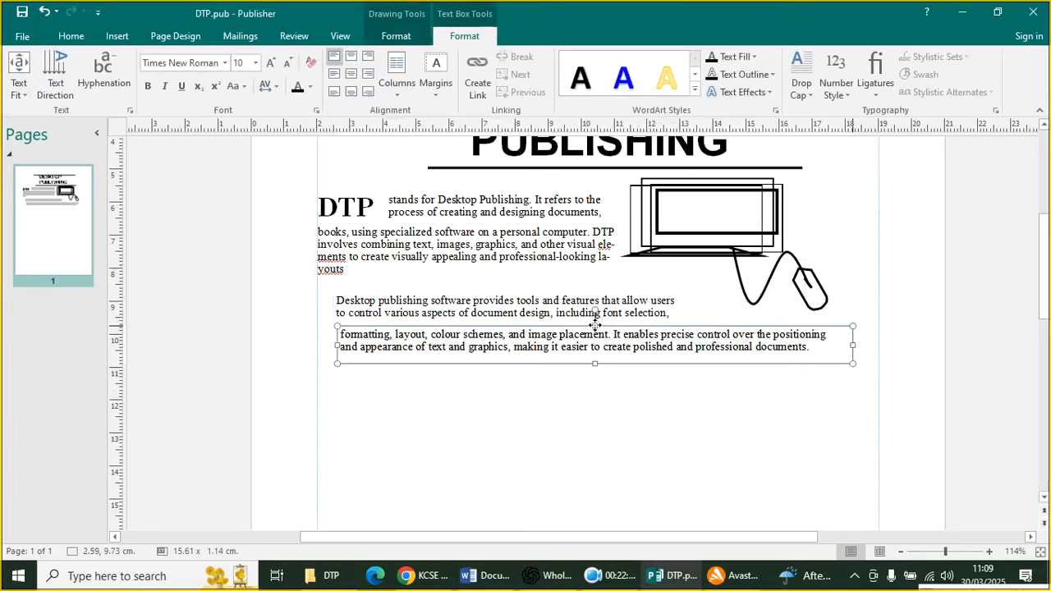
click(595, 325)
drag(546, 323, 547, 318)
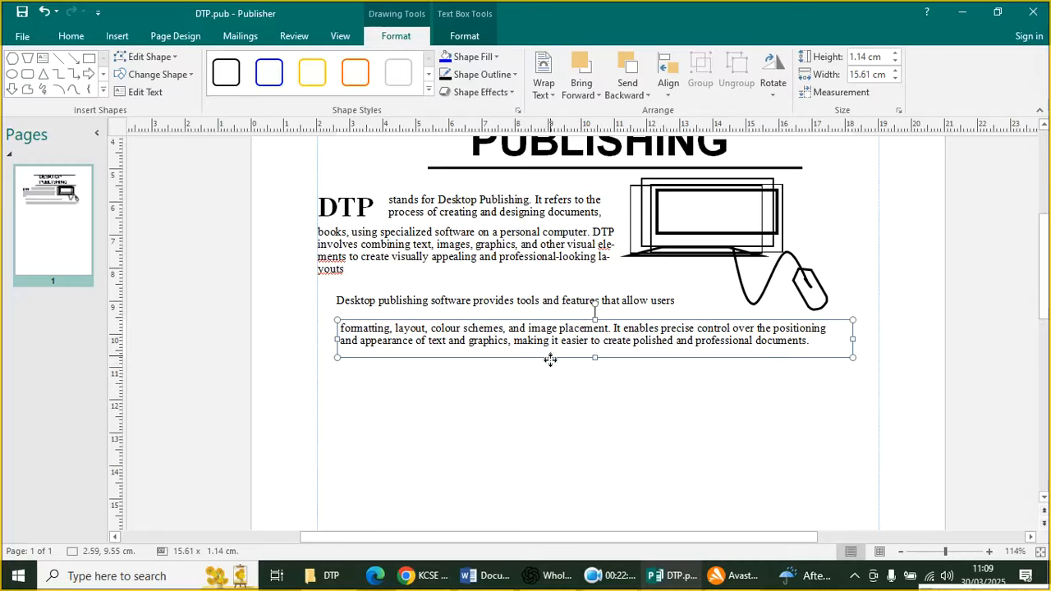
drag(551, 359, 546, 366)
click(617, 416)
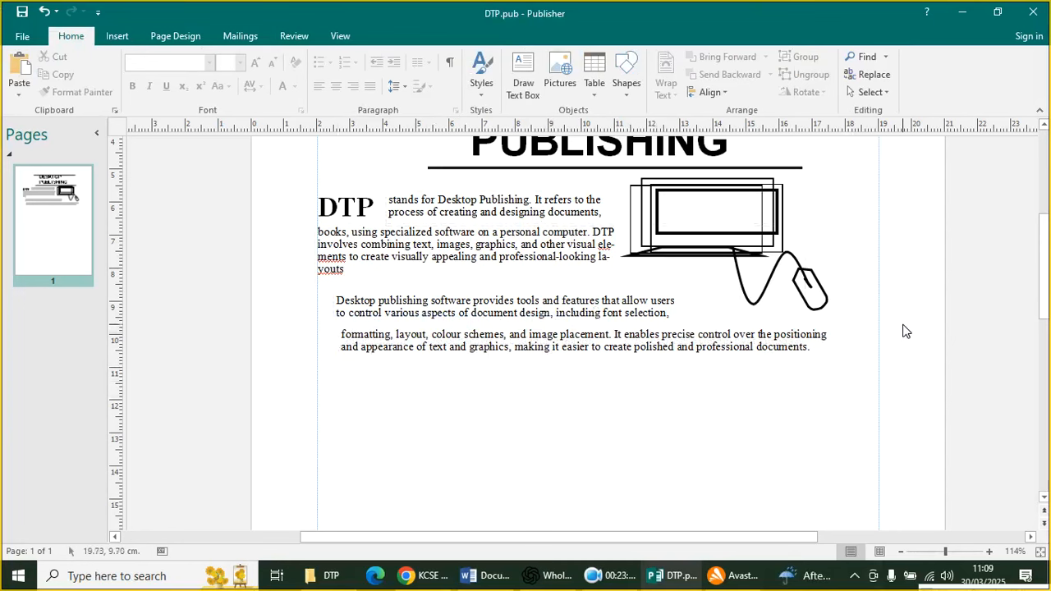
scroll(451, 434, up, 3)
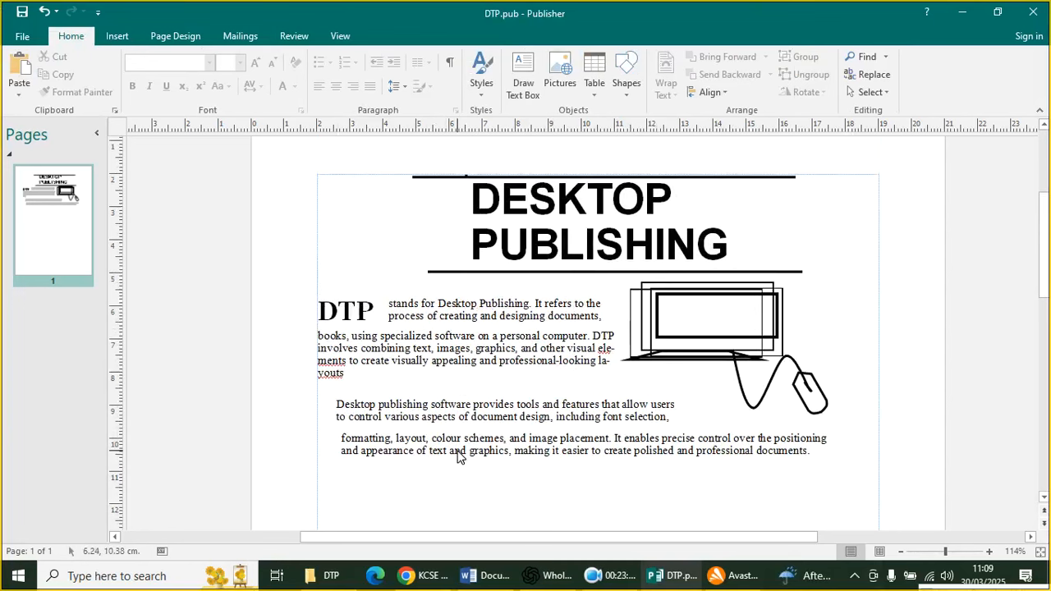
scroll(458, 456, down, 2)
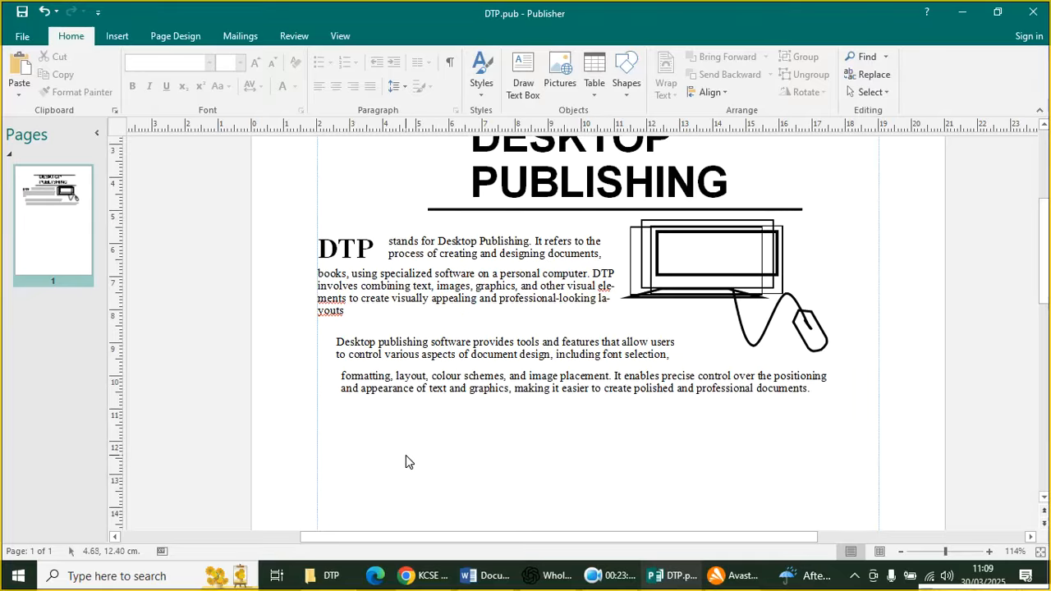
scroll(448, 396, down, 2)
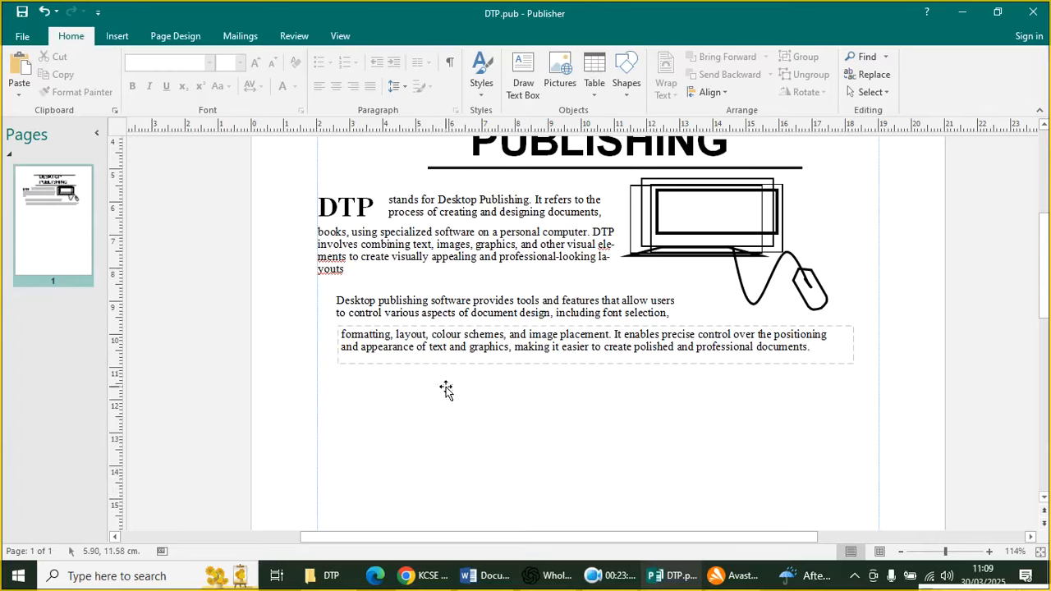
Draw a 16.05 × 0.77 cm rectangle beneath the paragraphs, checking it against the reference PDF
click(116, 36)
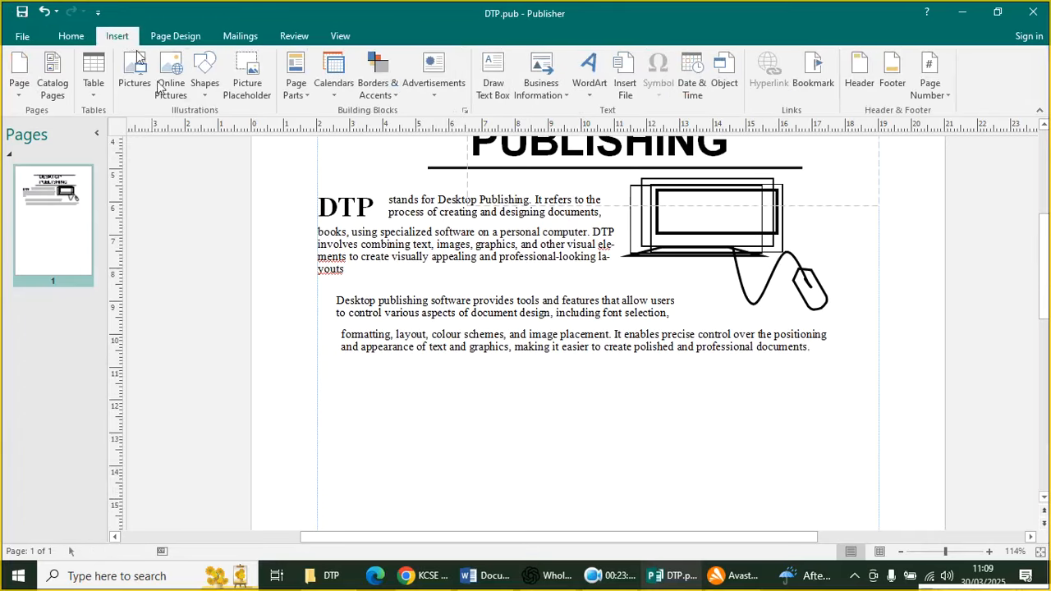
click(204, 95)
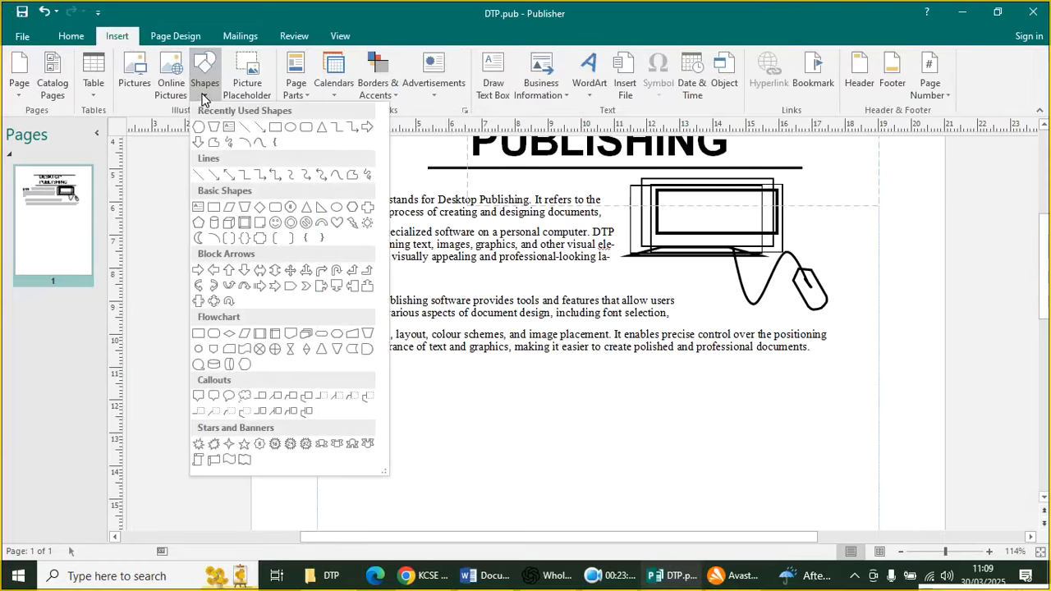
click(276, 129)
mouse_move(328, 363)
mouse_down()
mouse_move(668, 400)
mouse_move(909, 389)
mouse_move(859, 387)
mouse_up()
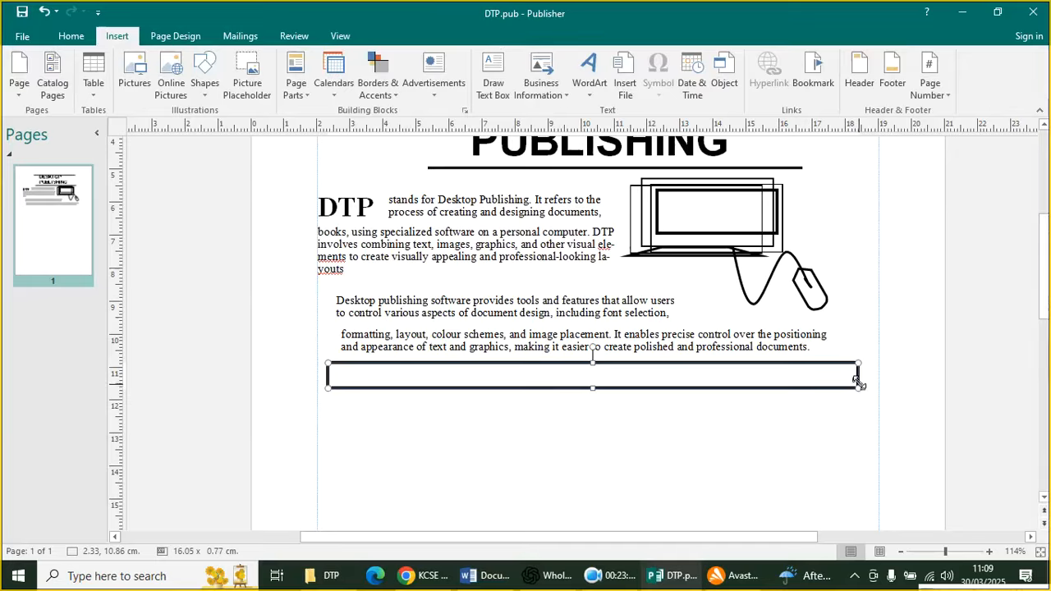
click(415, 576)
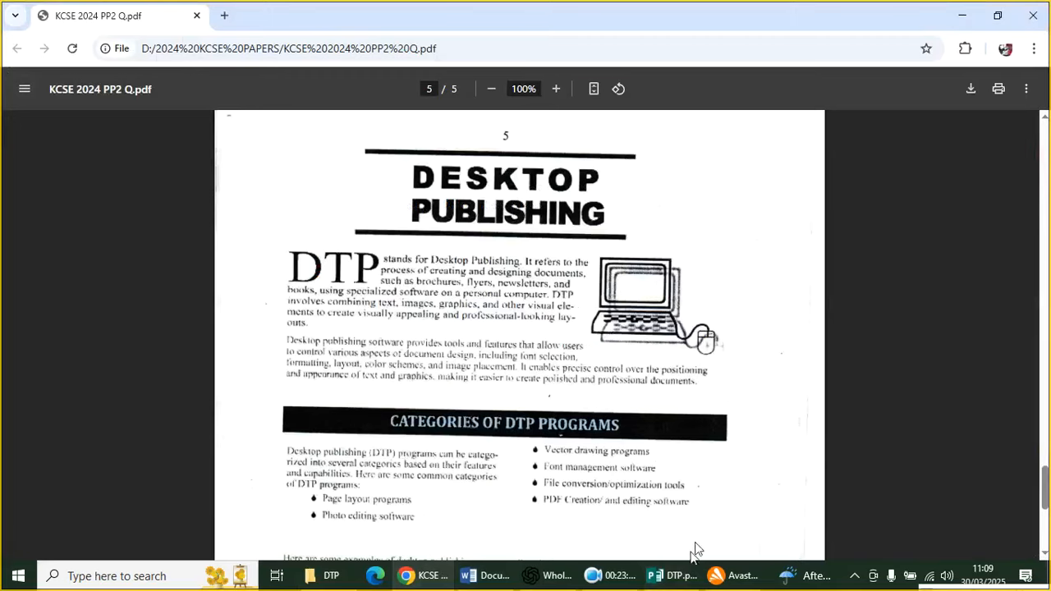
click(676, 576)
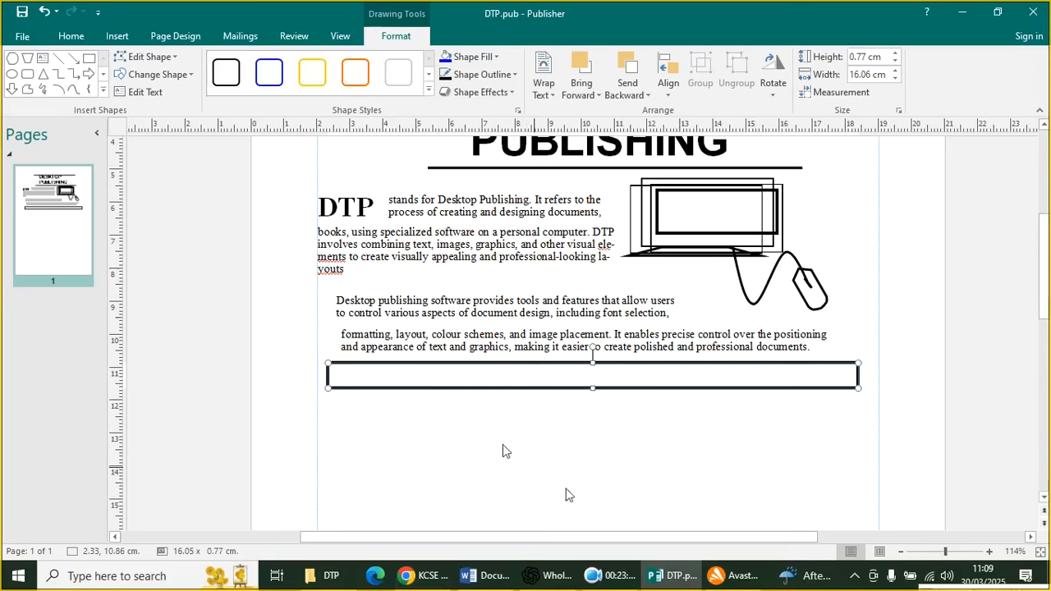
Put the heading 'CATEGORIES OF DTP PROGRAMS' into the rectangle and fill it solid black
right_click(358, 377)
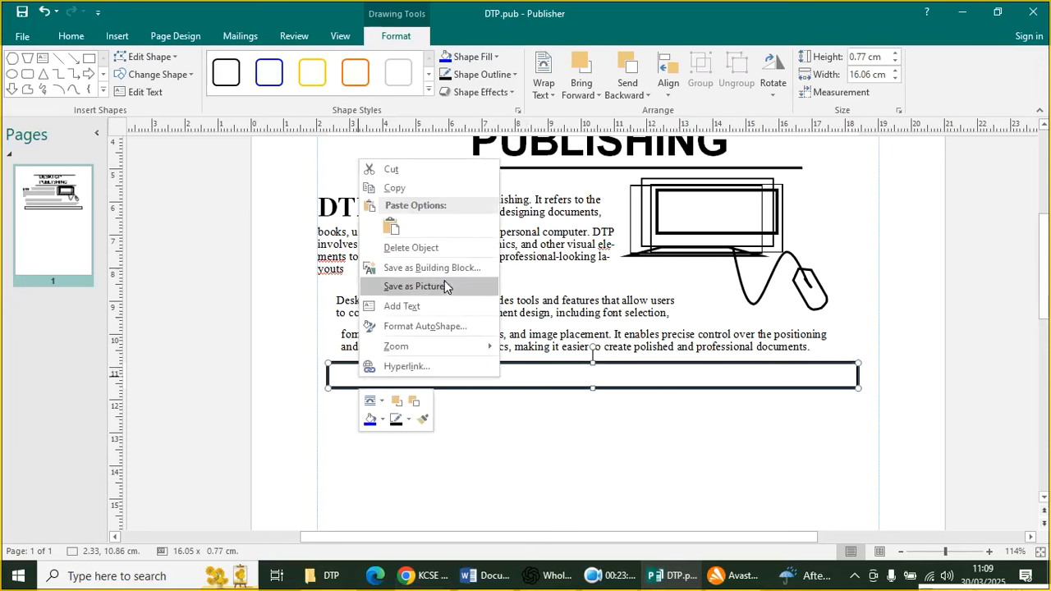
click(436, 307)
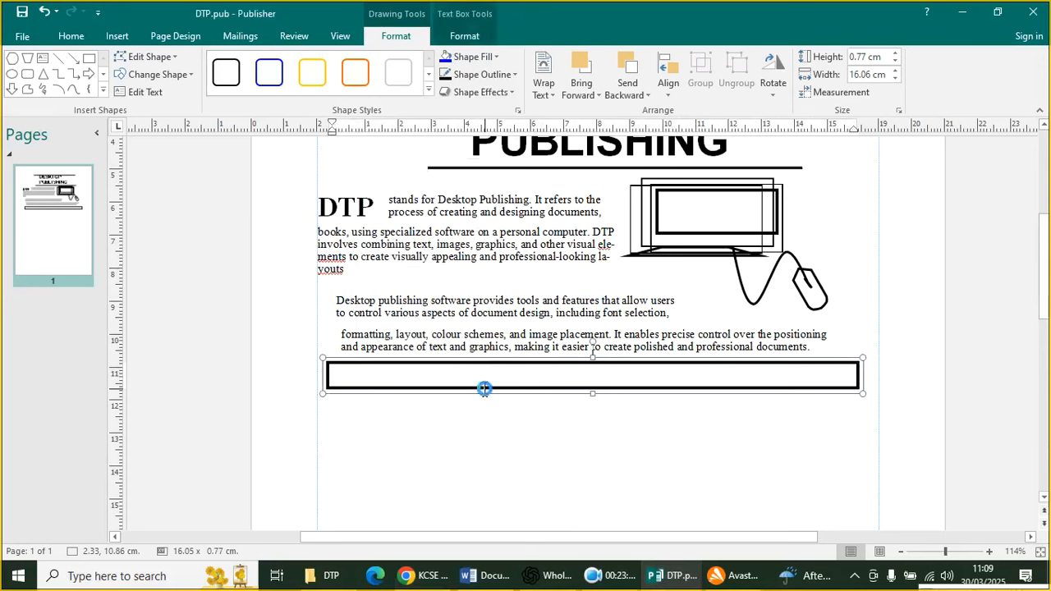
text(CATEGORIES OF DTP PROGRAMS)
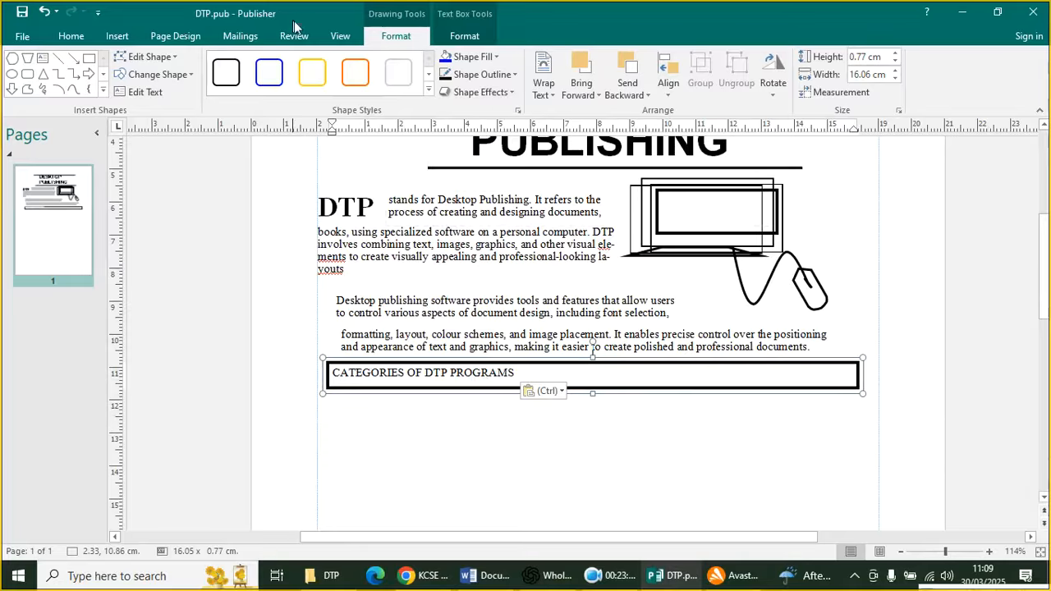
click(465, 38)
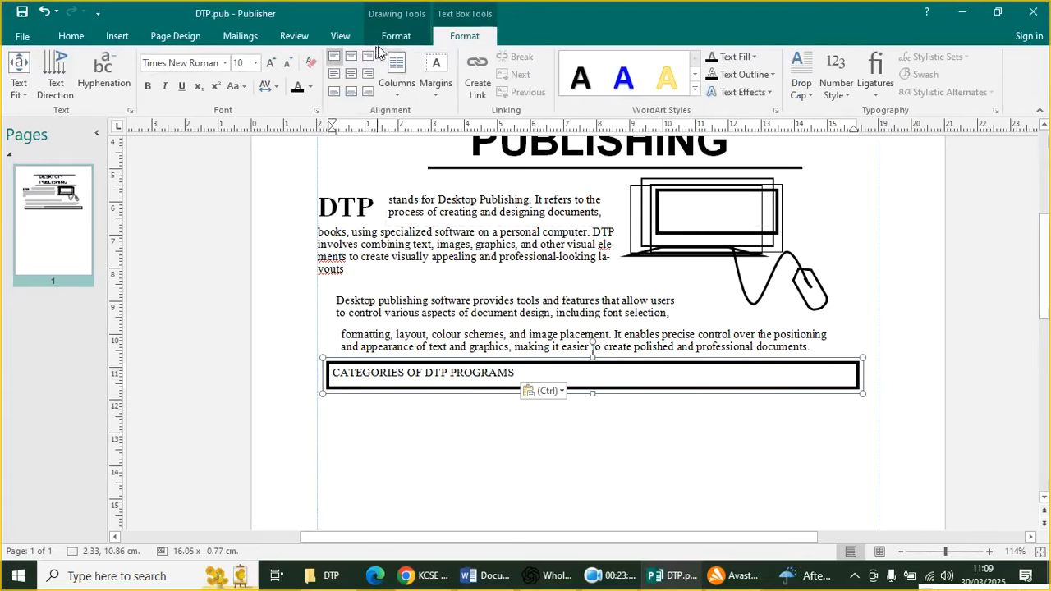
click(396, 37)
click(466, 58)
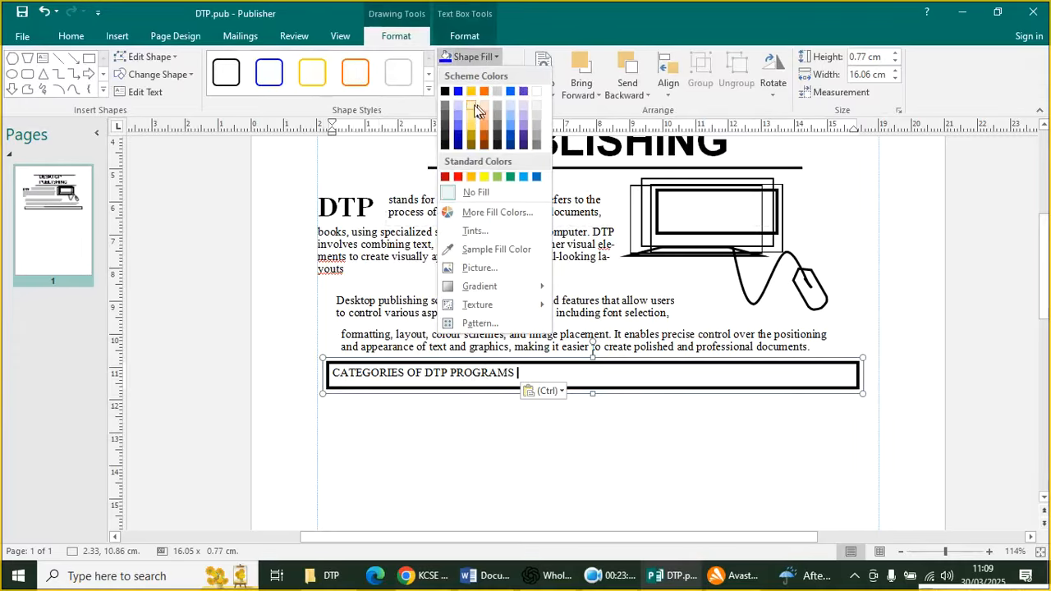
click(445, 122)
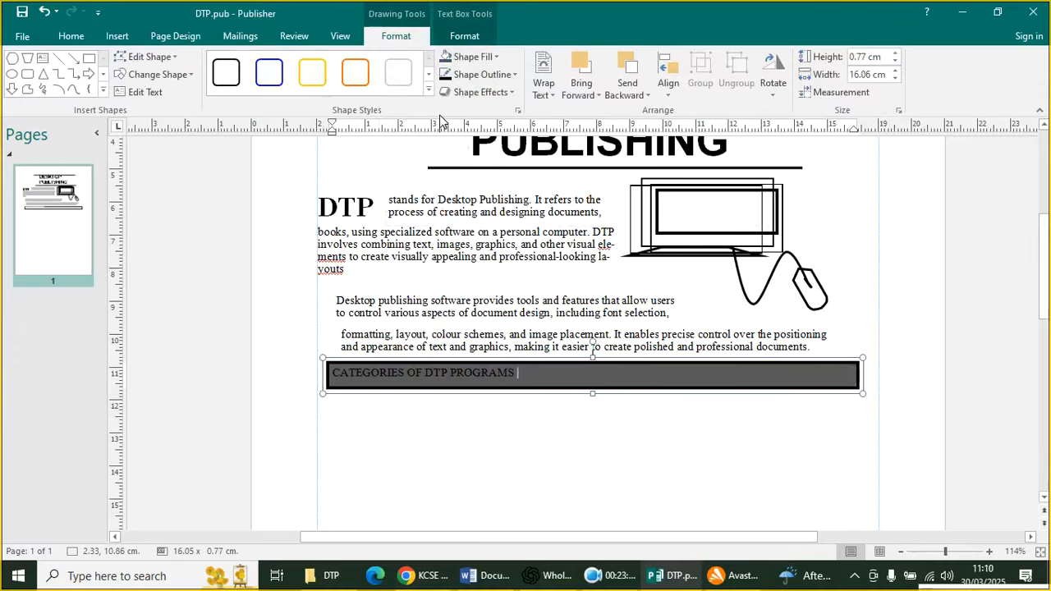
click(468, 56)
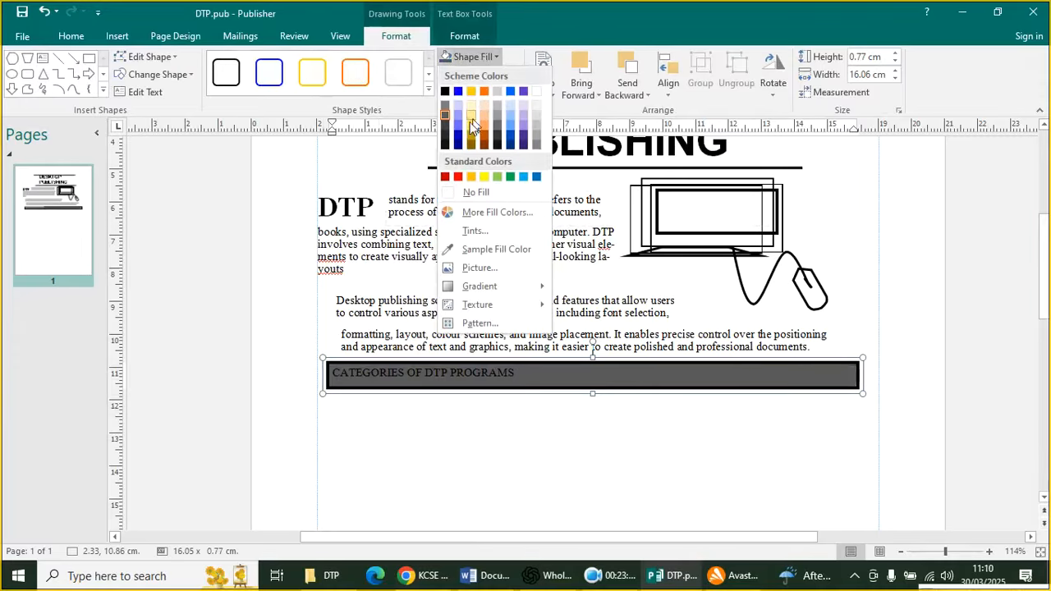
click(445, 91)
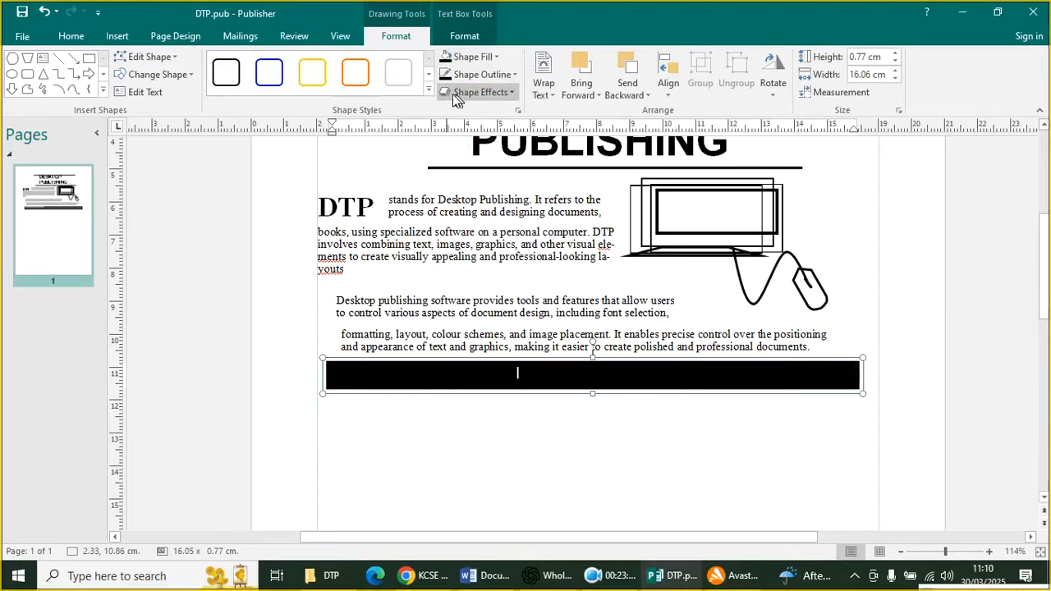
Make the heading text white and centre it in the black bar
click(464, 36)
click(311, 87)
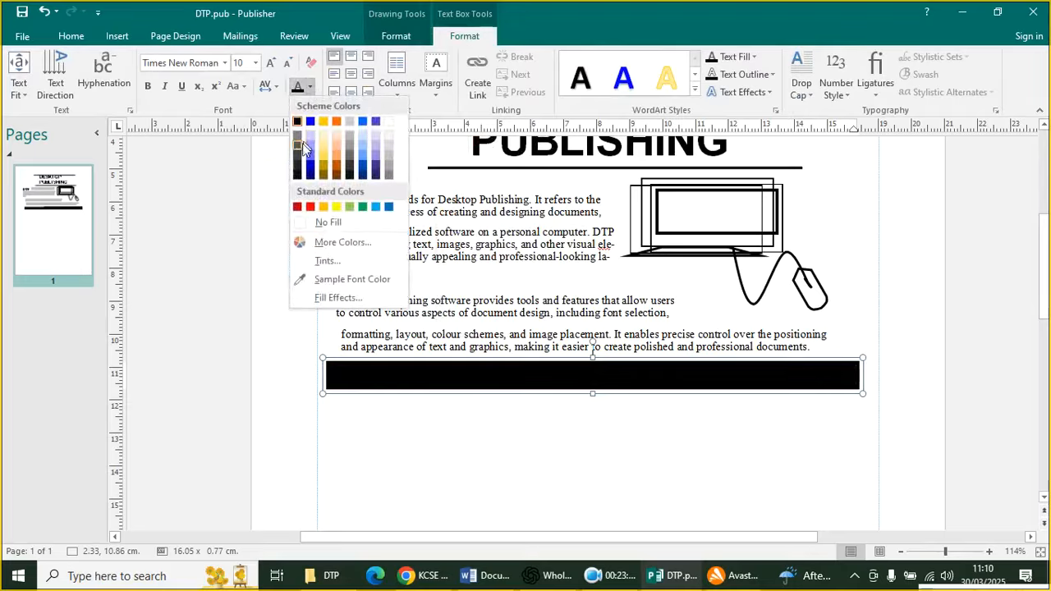
click(304, 225)
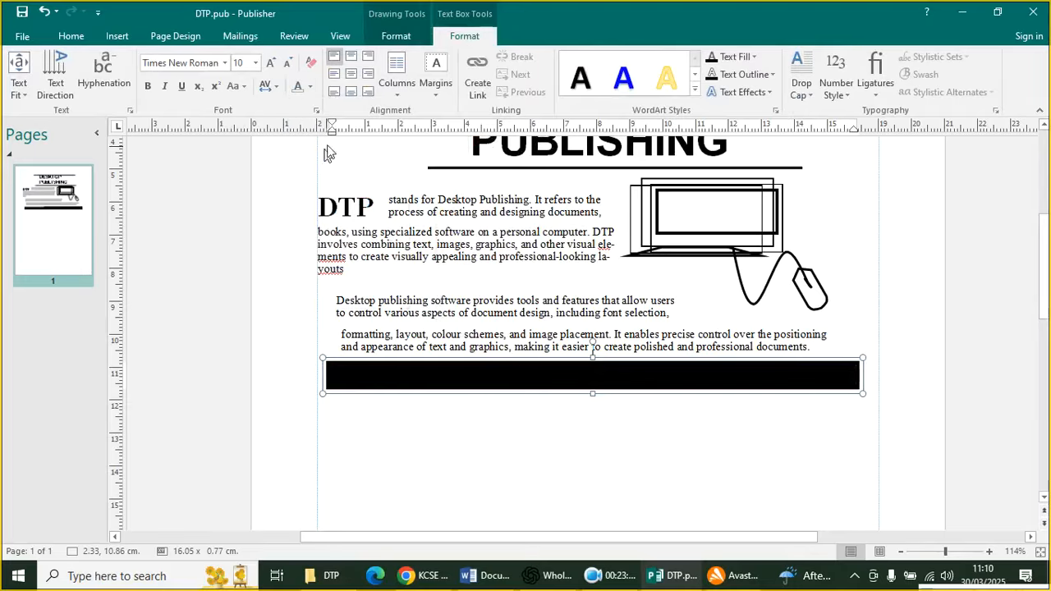
click(71, 36)
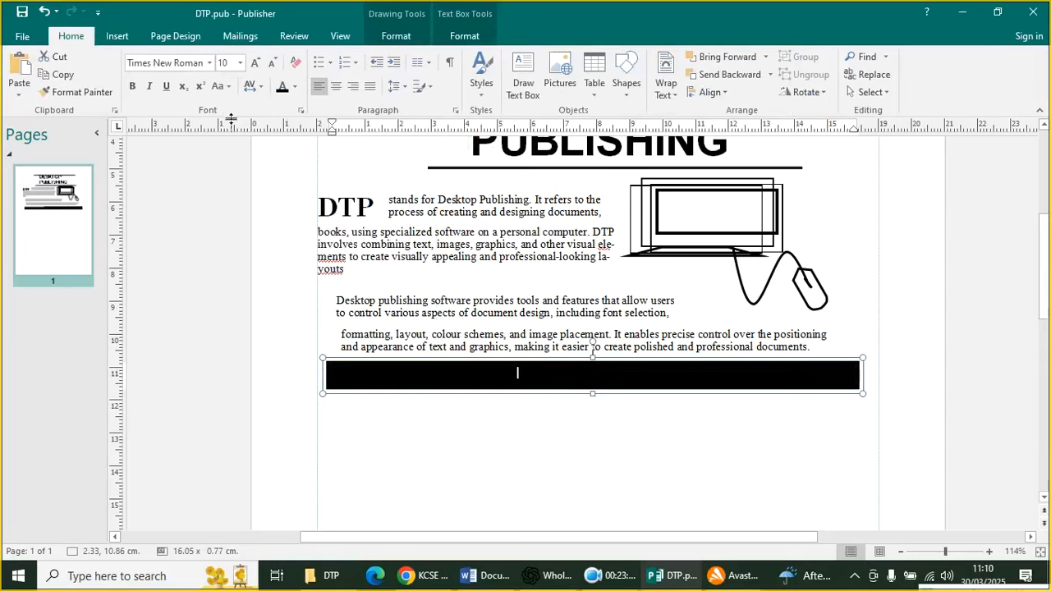
click(295, 87)
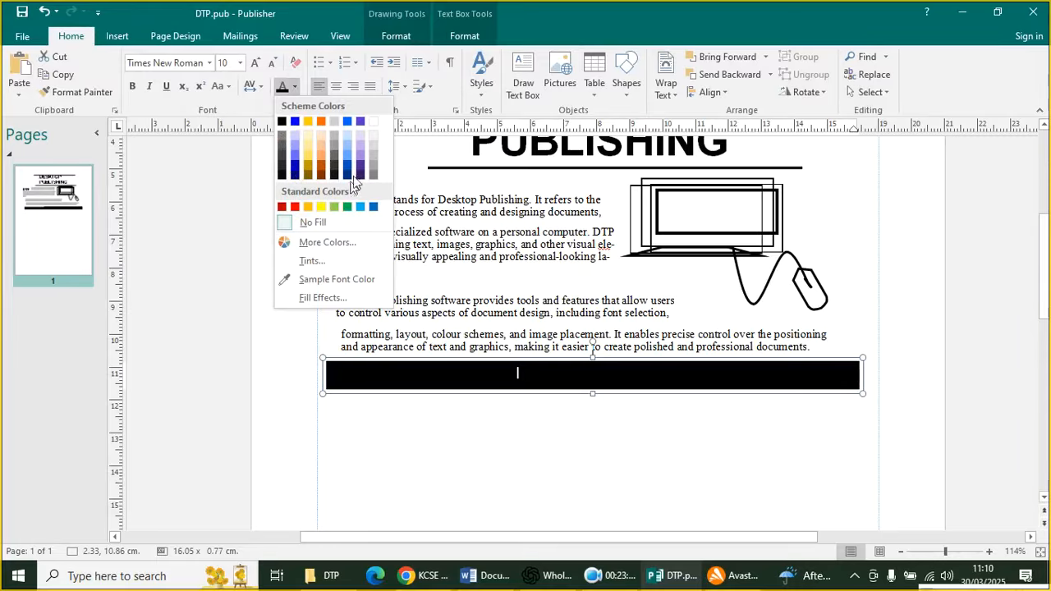
click(374, 124)
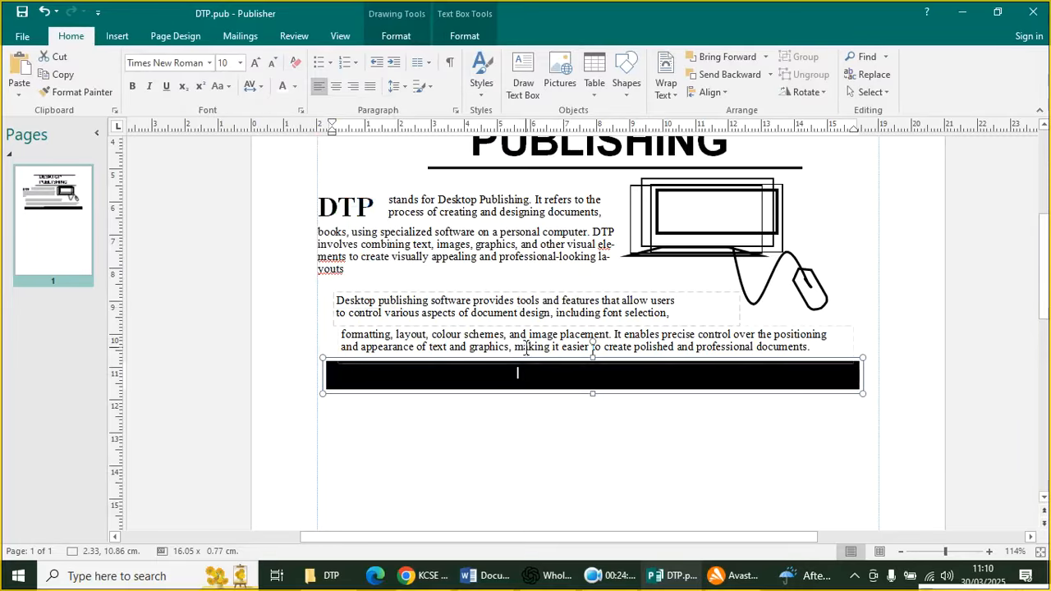
drag(528, 372, 307, 380)
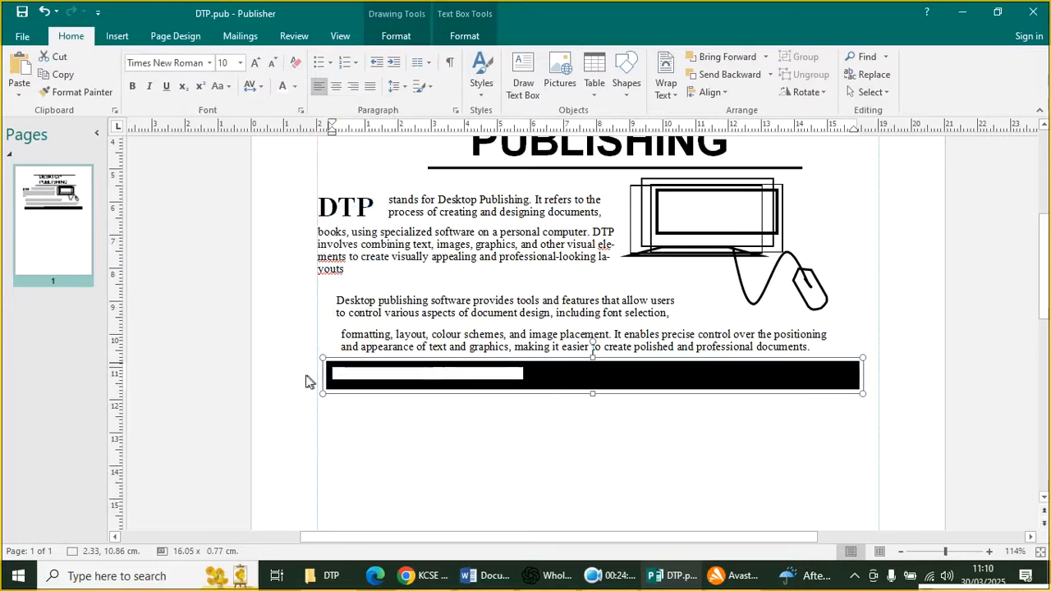
click(283, 87)
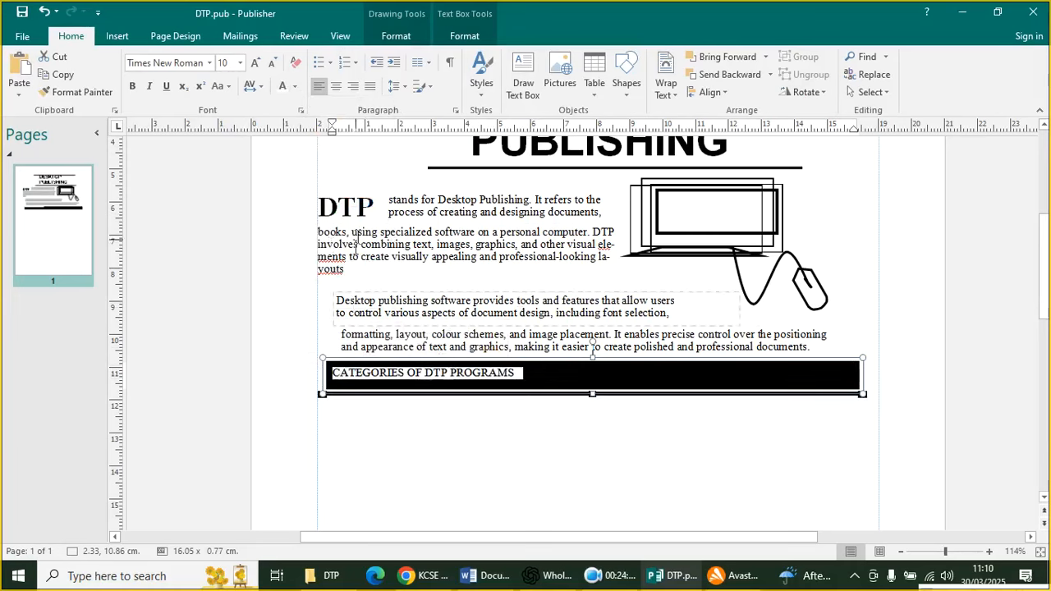
click(336, 86)
Set the banner heading font to Arial Black
click(640, 517)
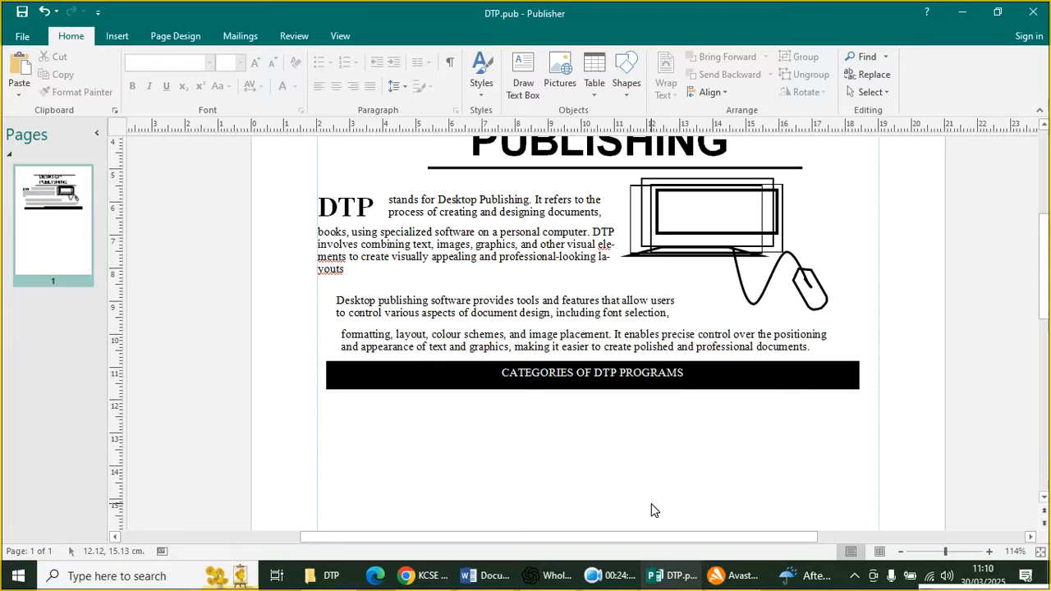
drag(765, 371, 490, 371)
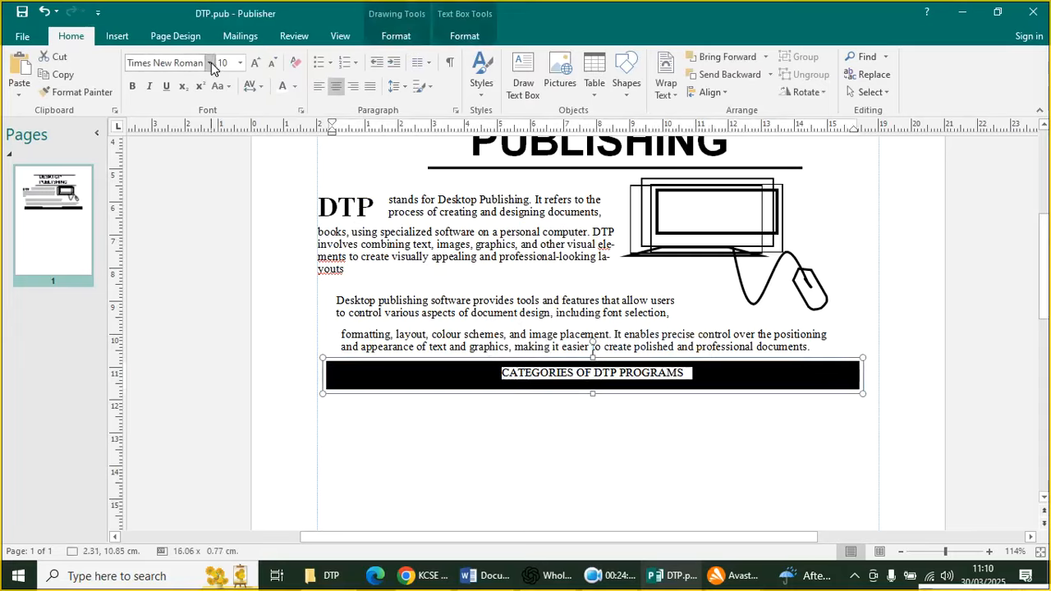
click(210, 62)
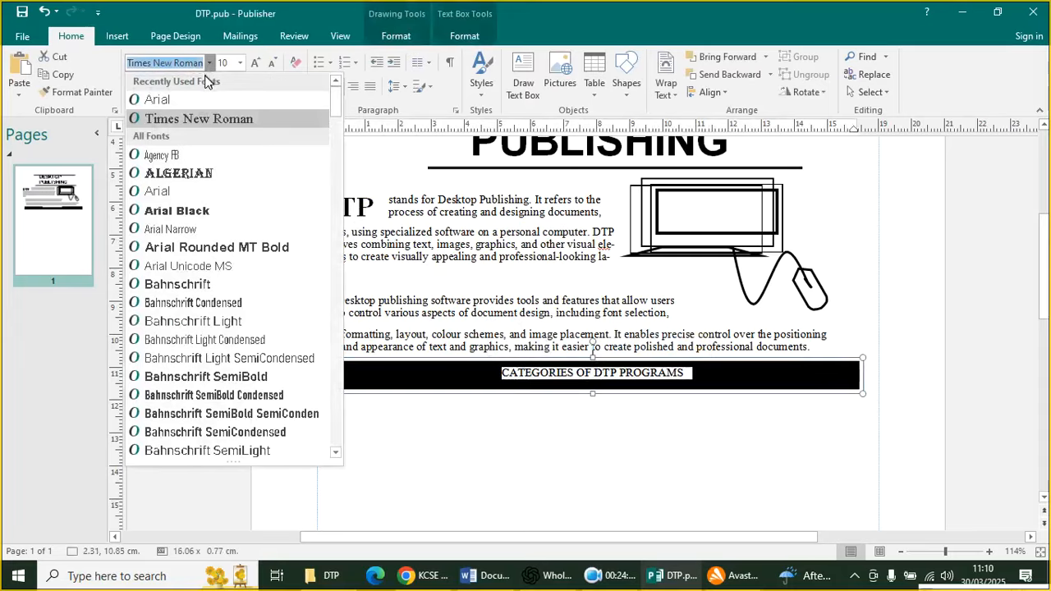
click(207, 210)
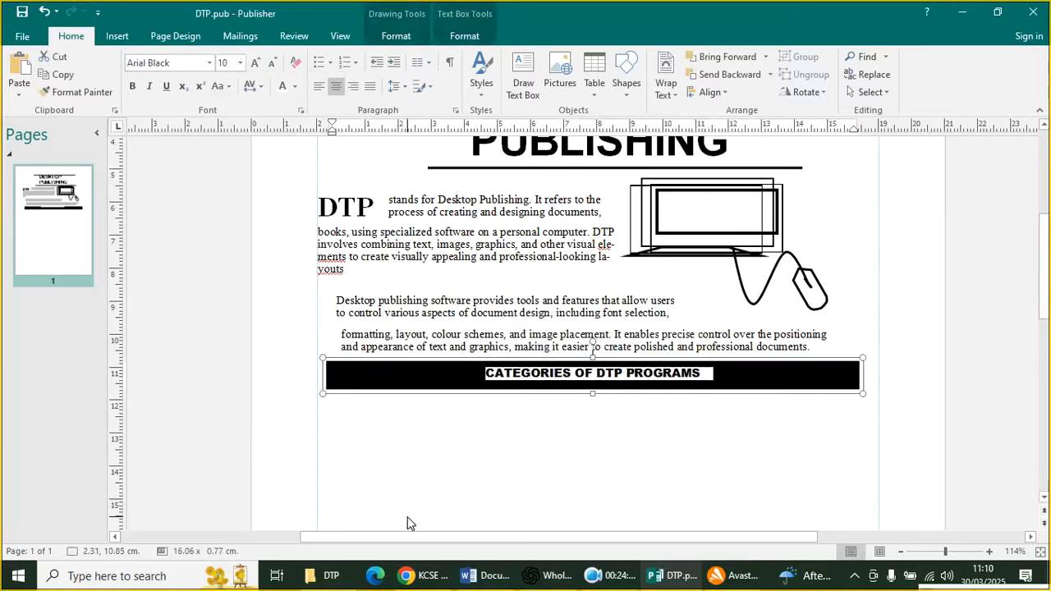
click(434, 509)
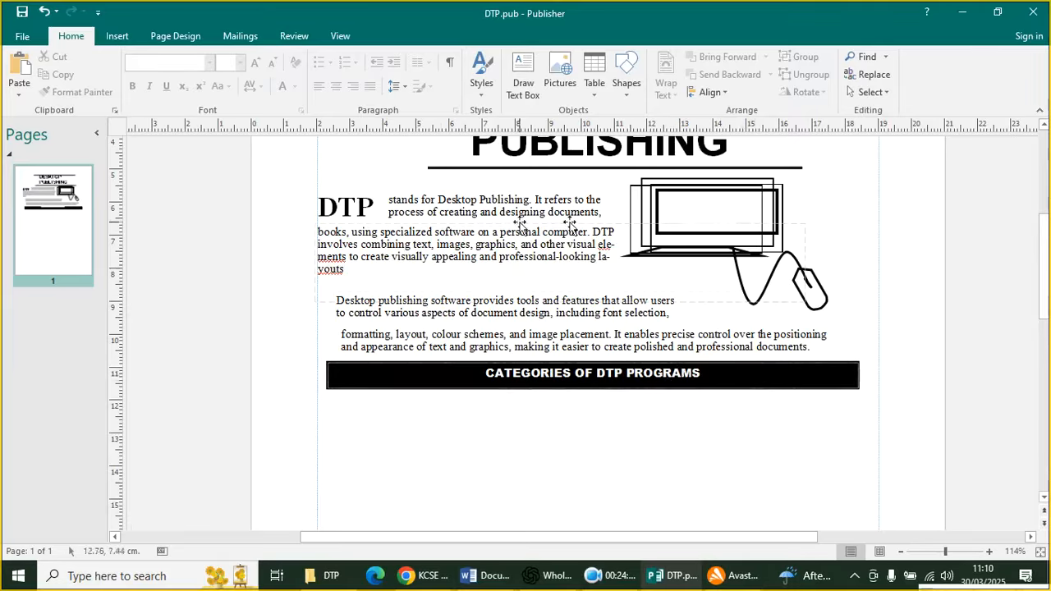
scroll(499, 309, up, 1)
scroll(498, 309, up, 1)
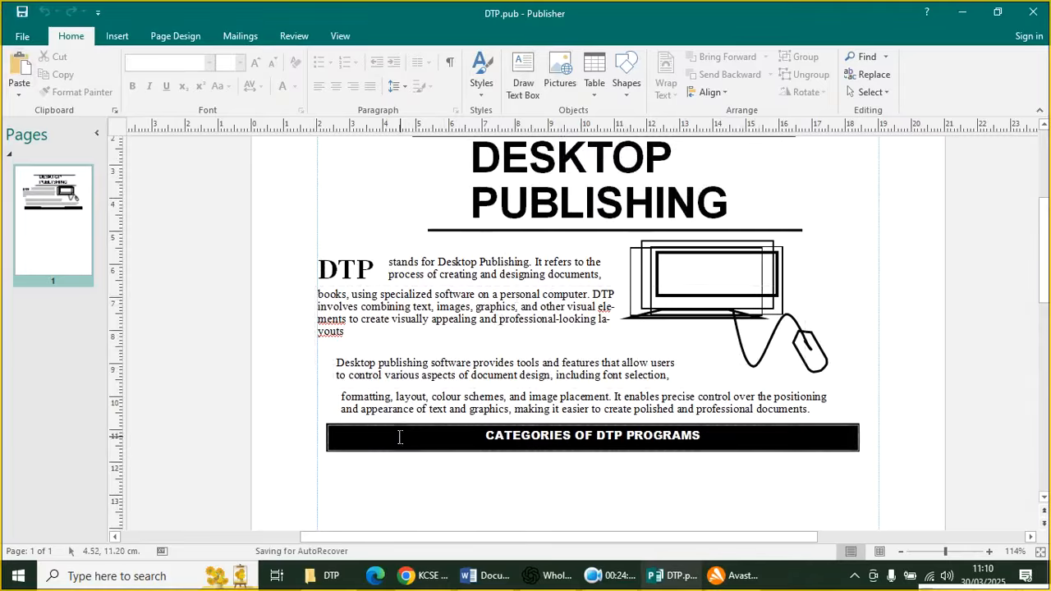
scroll(401, 431, down, 1)
scroll(488, 419, down, 3)
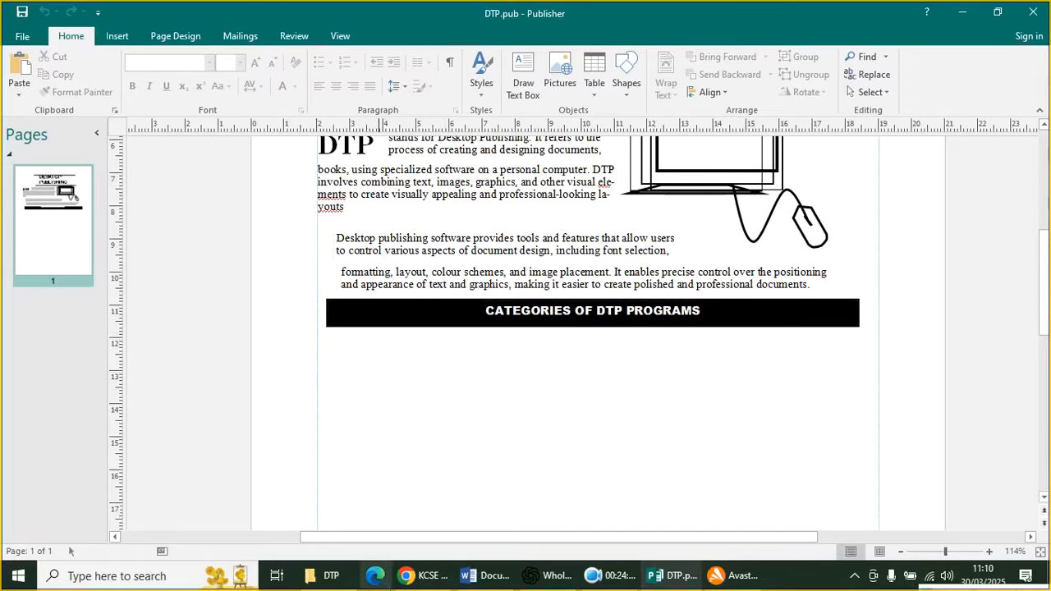
click(414, 577)
scroll(361, 443, down, 3)
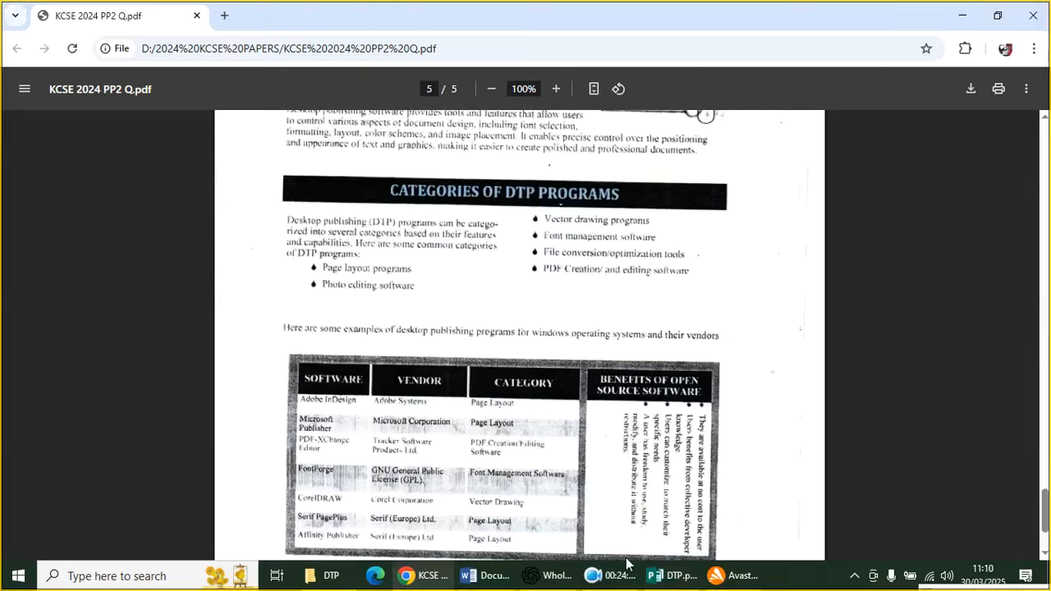
click(671, 576)
click(112, 37)
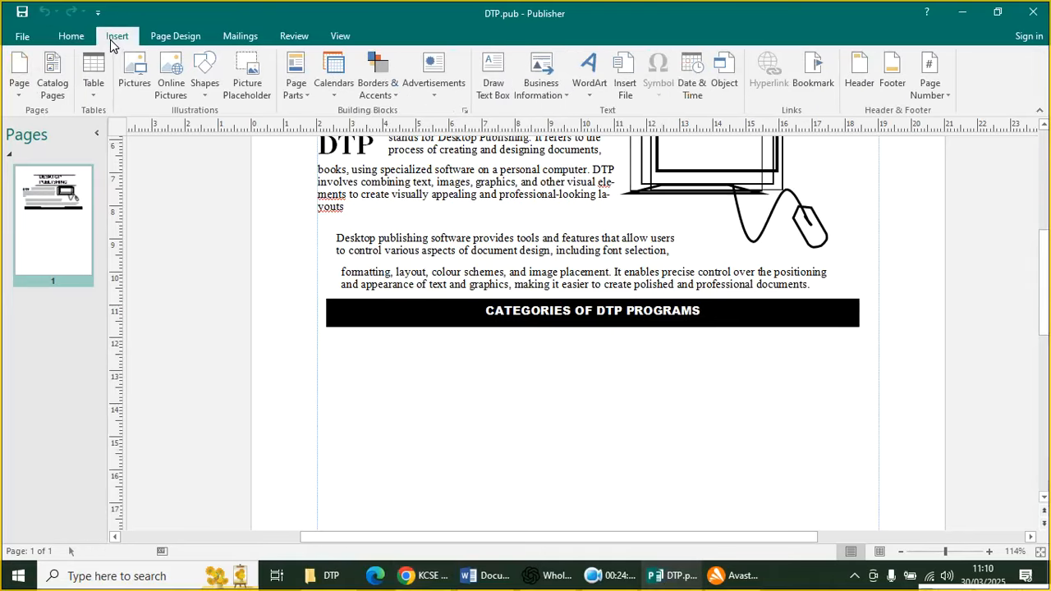
Draw a text box under the categories banner and shrink it to column size
click(203, 80)
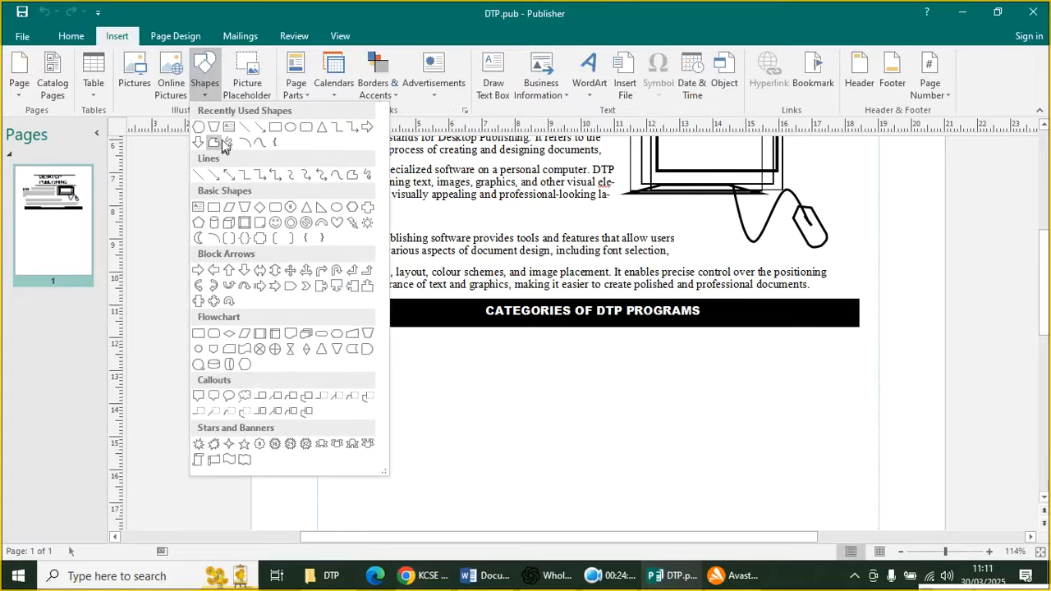
click(229, 127)
mouse_move(331, 336)
mouse_down()
mouse_move(462, 464)
mouse_move(518, 498)
mouse_up()
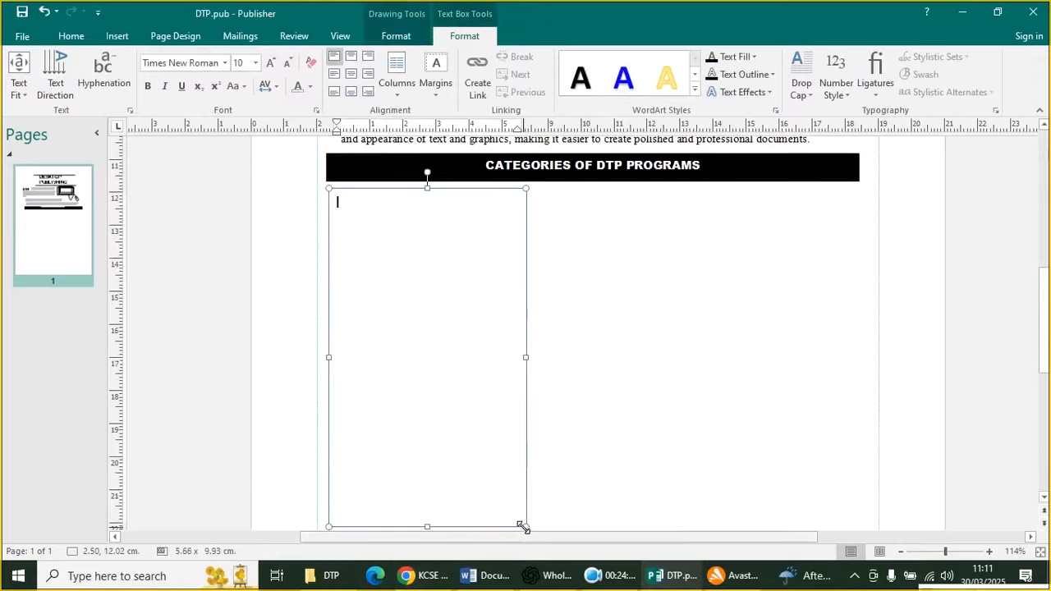
drag(525, 527, 505, 305)
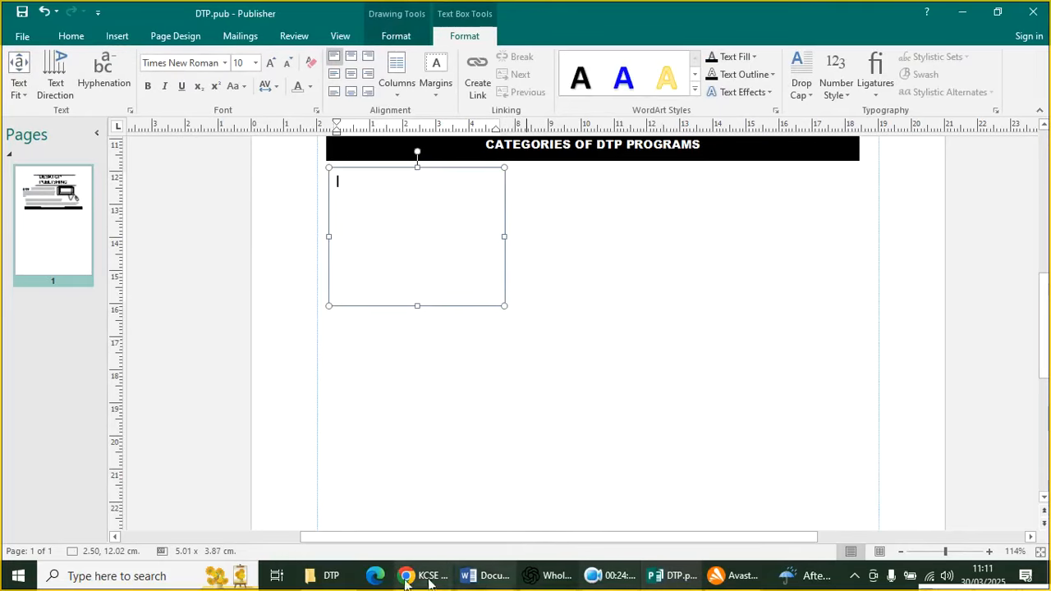
Paste Word's categories intro with 'Page layout programs' and 'Photo editing software' into it
click(484, 576)
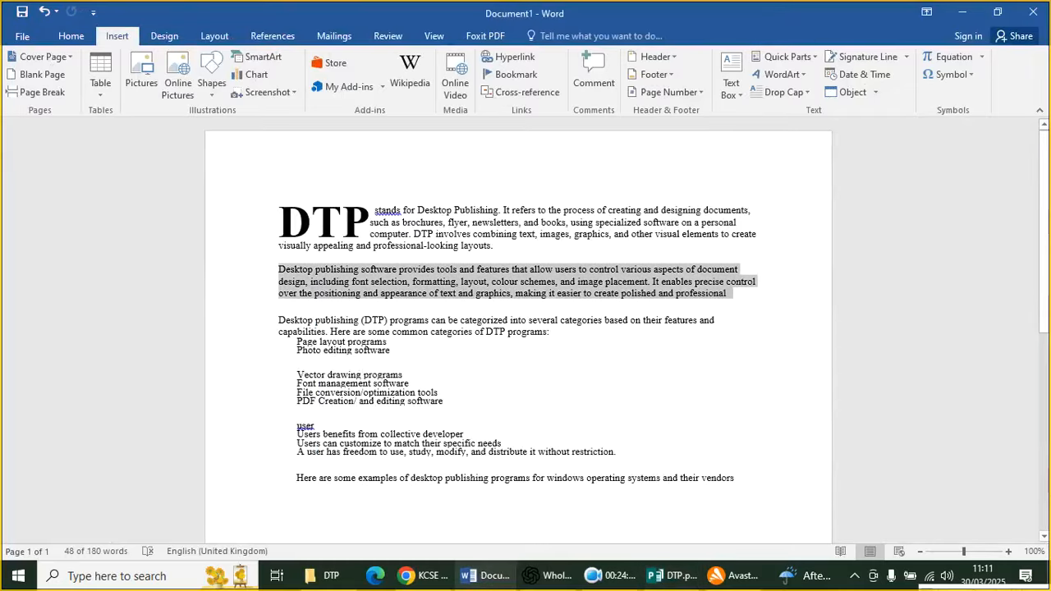
drag(371, 352, 259, 326)
key(ctrl+c)
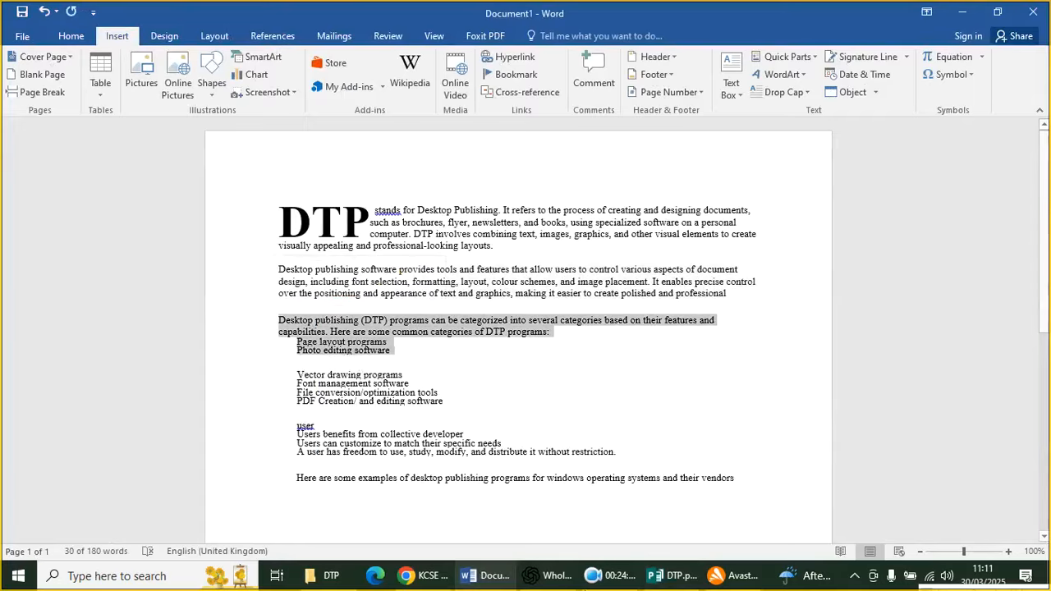
click(675, 575)
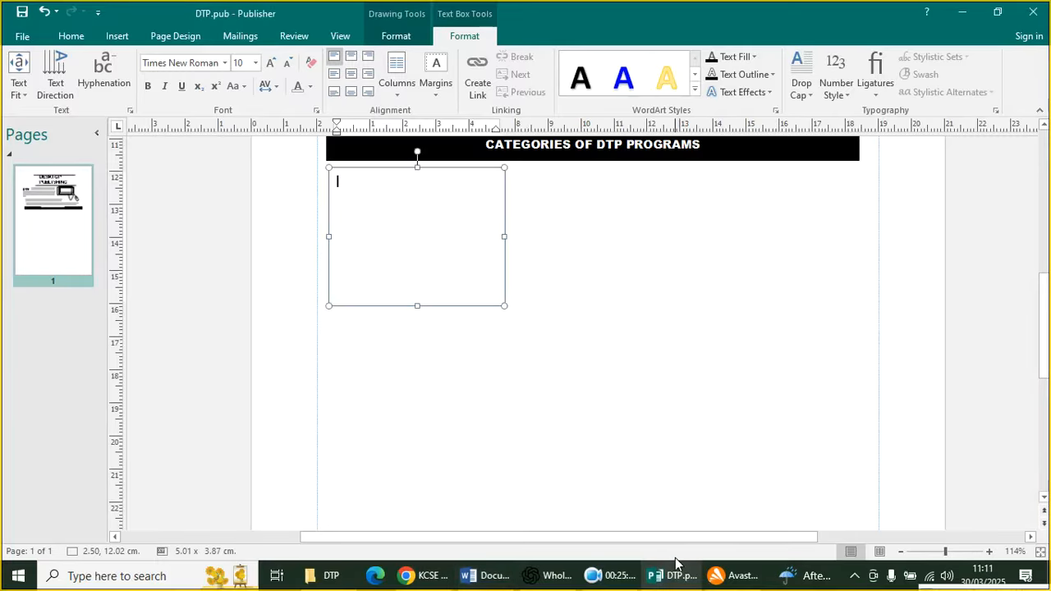
key(ctrl+v)
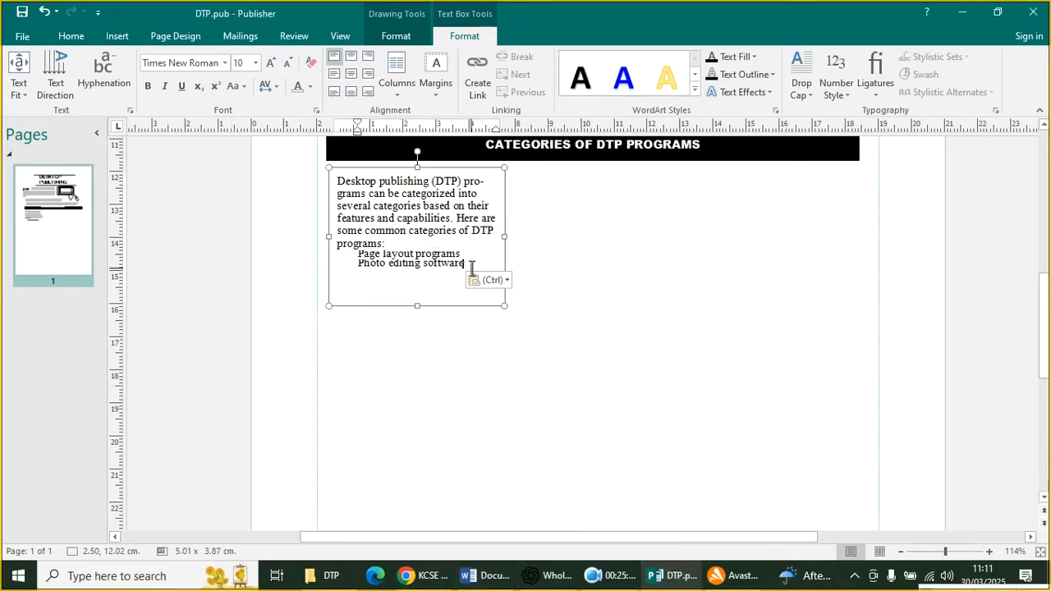
click(573, 308)
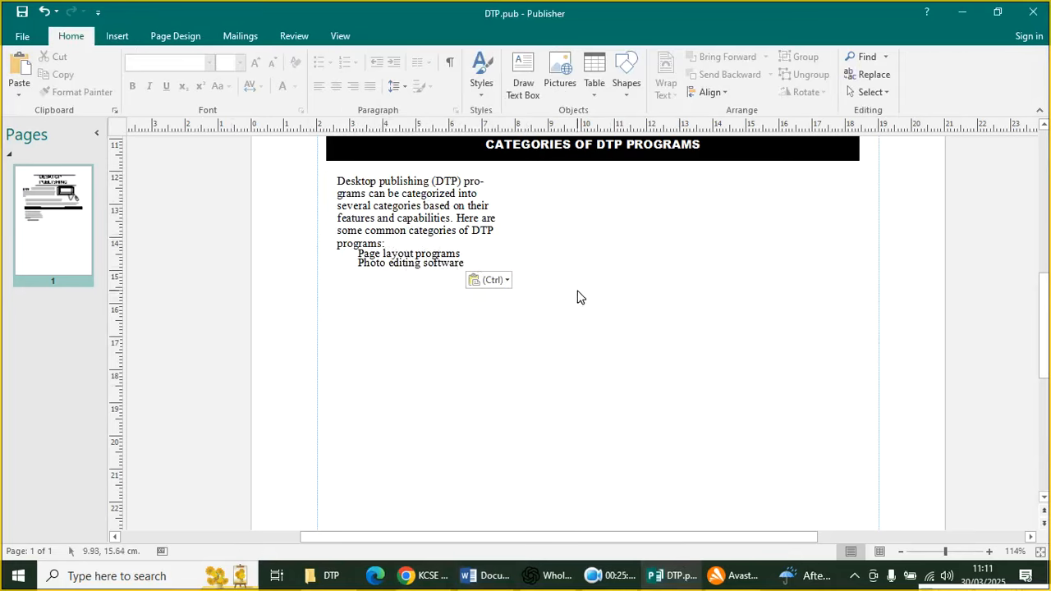
Draw a second text box on the right, beside the first column under the banner
click(118, 36)
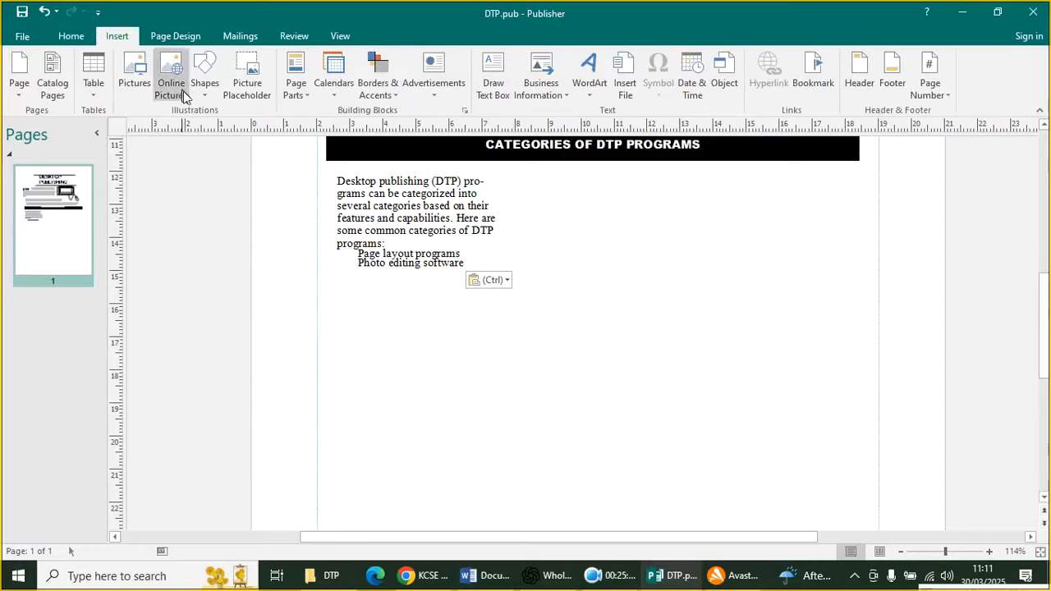
click(205, 82)
click(229, 128)
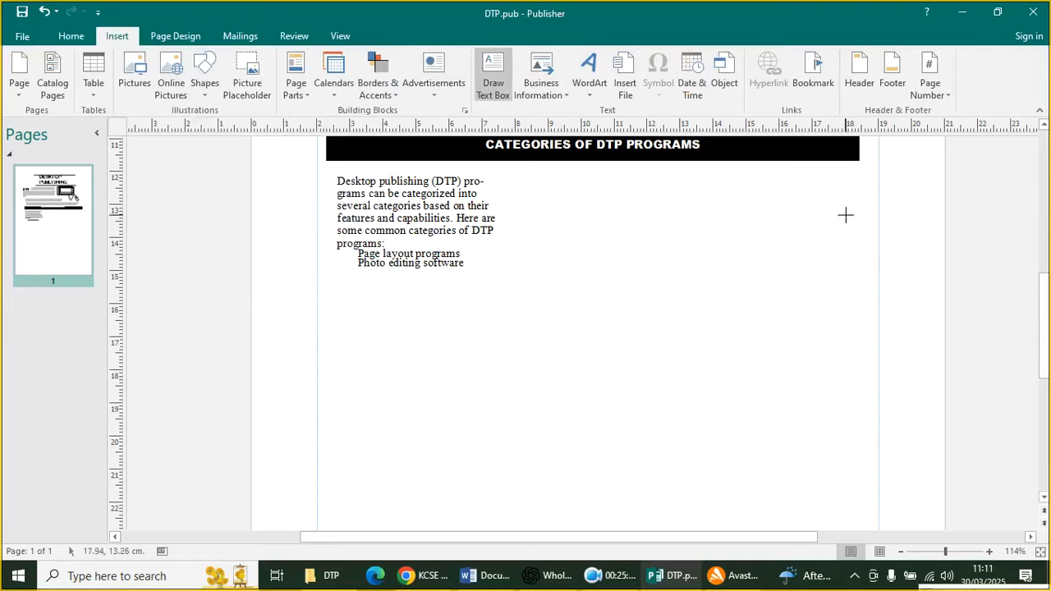
mouse_move(647, 180)
mouse_down()
mouse_move(854, 257)
mouse_move(864, 283)
mouse_up()
drag(796, 280, 794, 295)
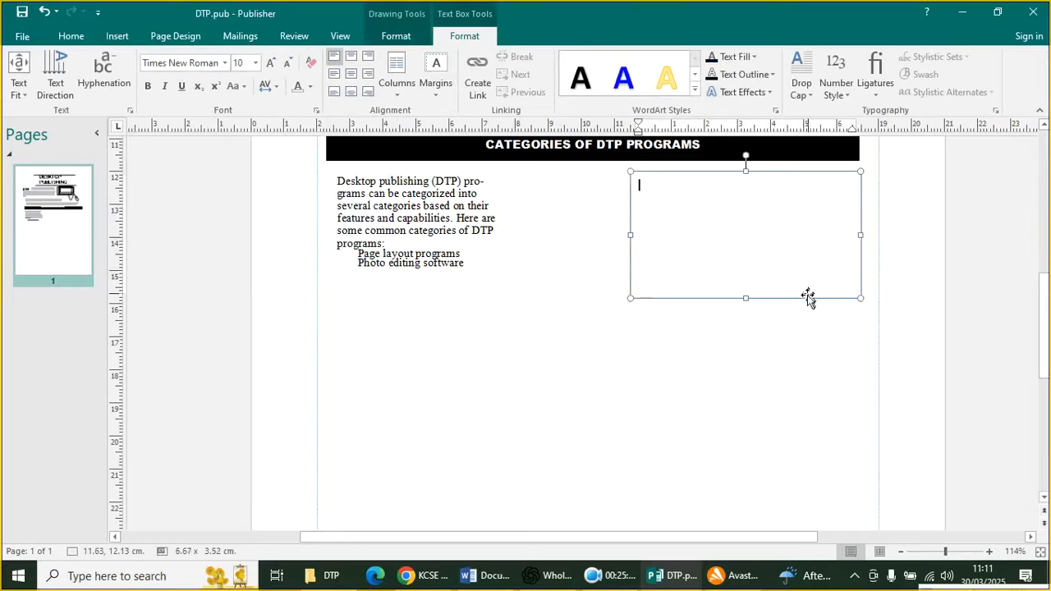
Paste the four category lines, Vector drawing programs through PDF editing software, from Word
click(514, 581)
drag(444, 402, 282, 380)
key(ctrl+c)
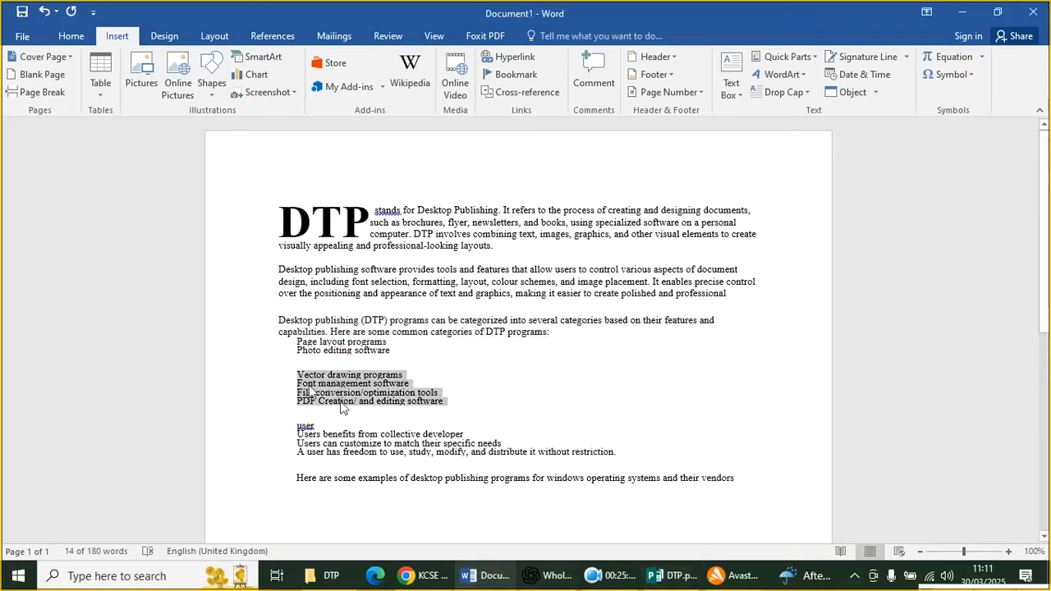
click(673, 576)
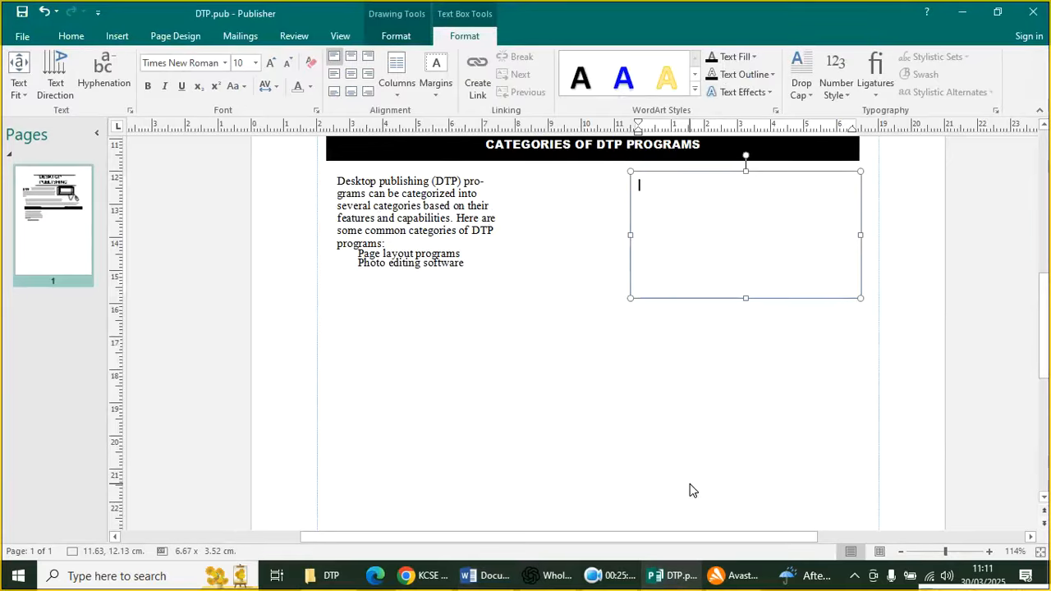
key(ctrl+v)
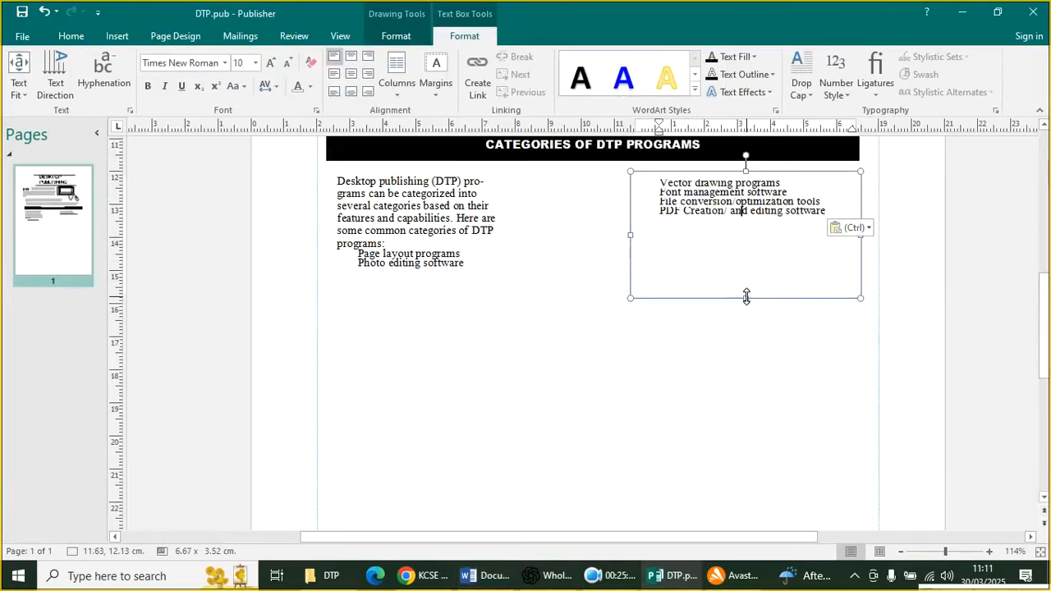
click(463, 256)
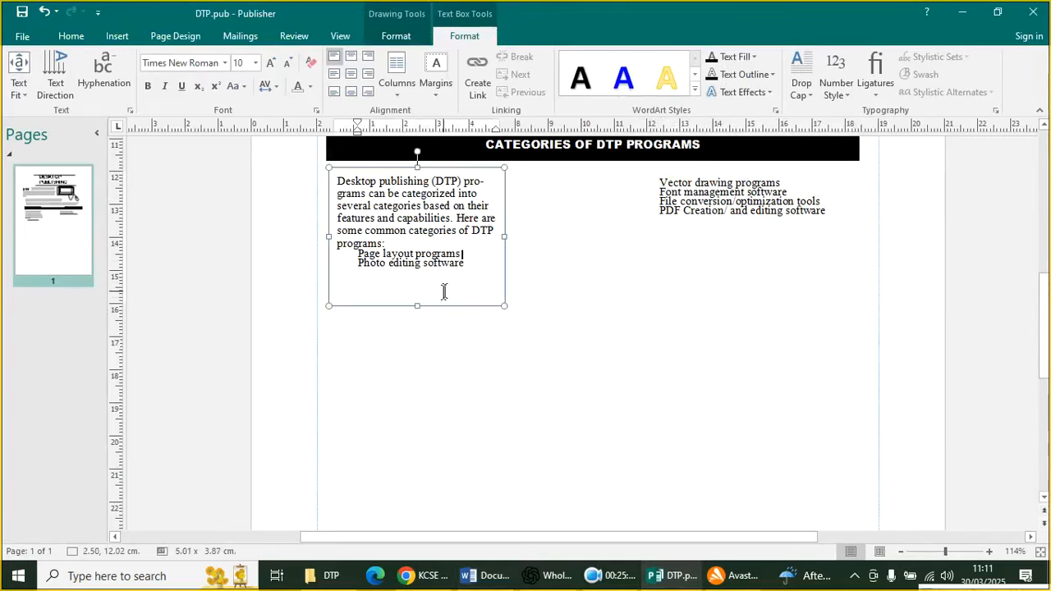
click(413, 305)
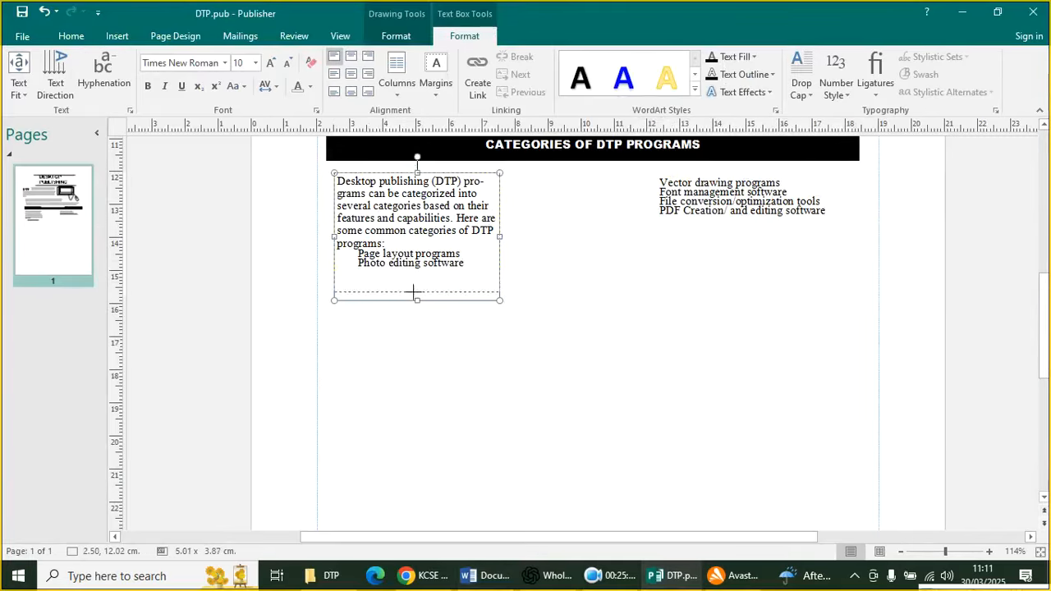
click(575, 329)
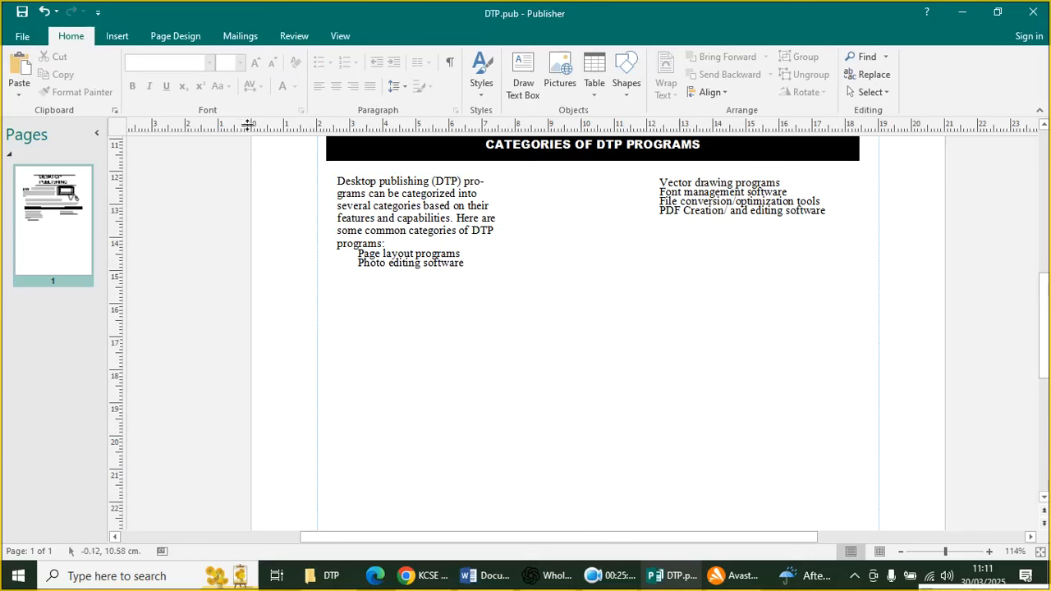
Draw a wide text box below both category columns
click(109, 46)
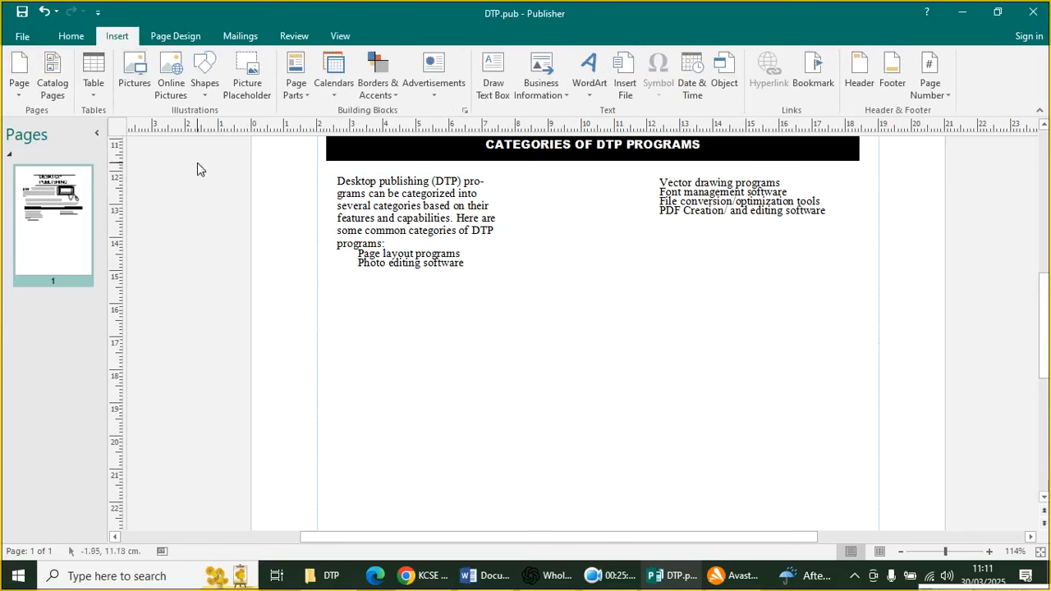
click(204, 82)
click(216, 143)
mouse_move(332, 282)
mouse_down()
mouse_move(403, 312)
mouse_move(873, 309)
mouse_up()
Paste the PDF's 'Here are some examples of desktop publishing programs…' sentence, then show the PDF again
click(427, 575)
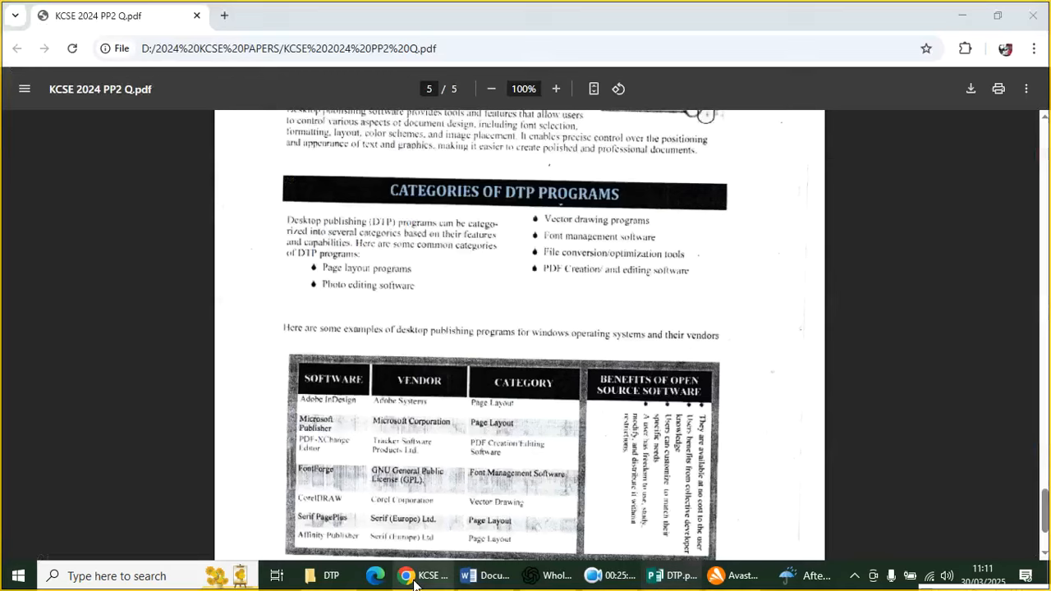
drag(284, 331, 719, 335)
key(ctrl+c)
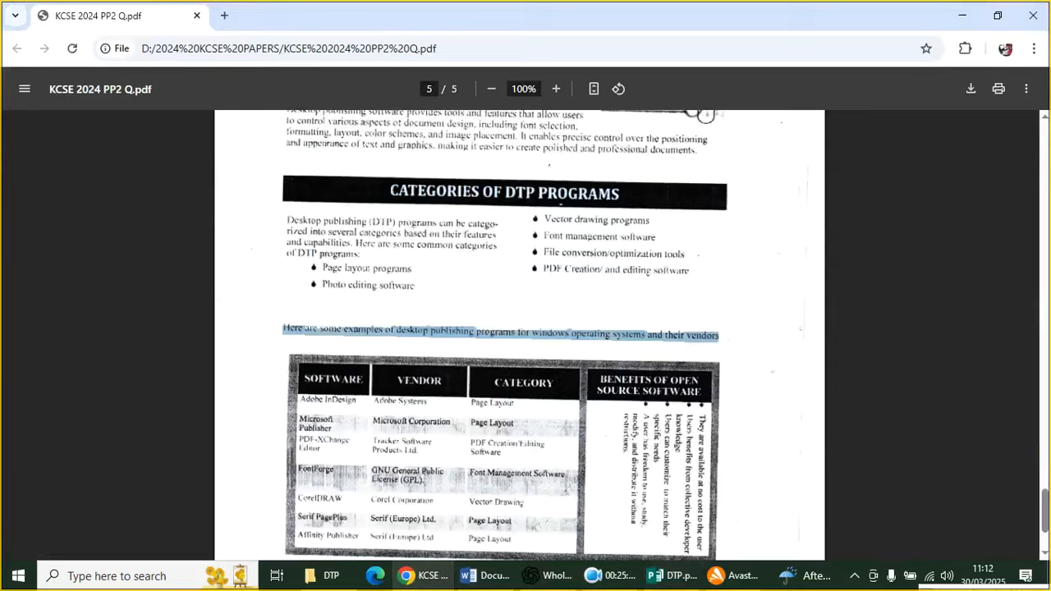
click(657, 575)
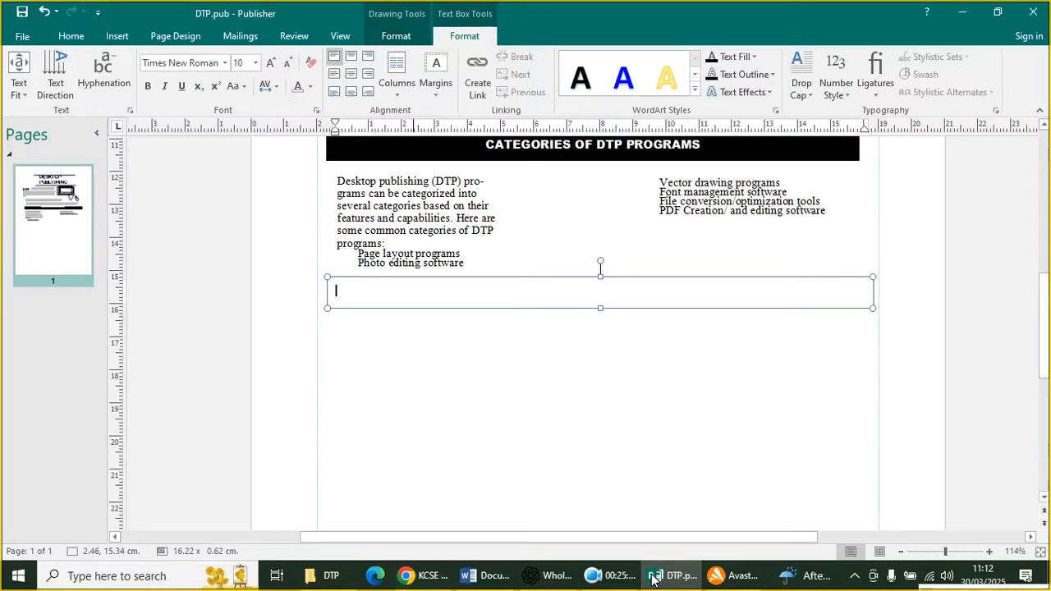
key(ctrl+v)
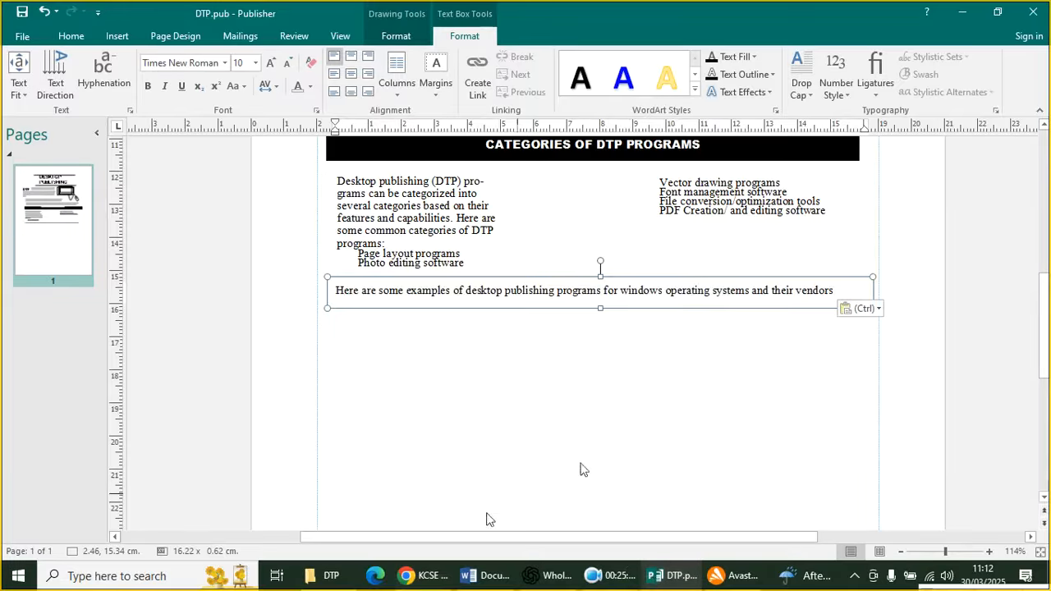
click(605, 379)
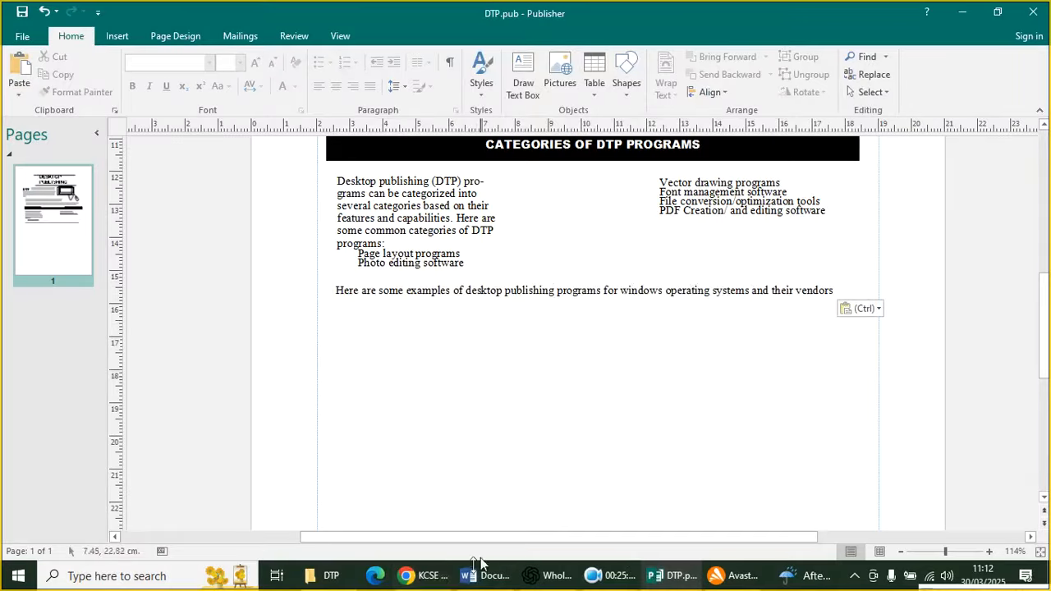
click(406, 576)
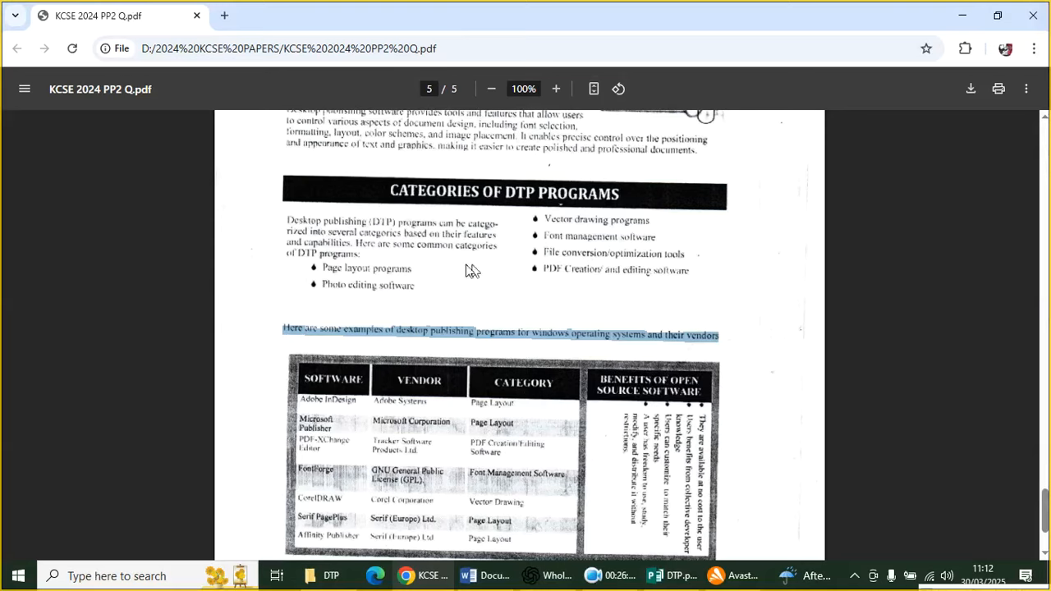
Scroll the PDF to view its DTP programs table, then return to DTP.pub
scroll(594, 386, down, 2)
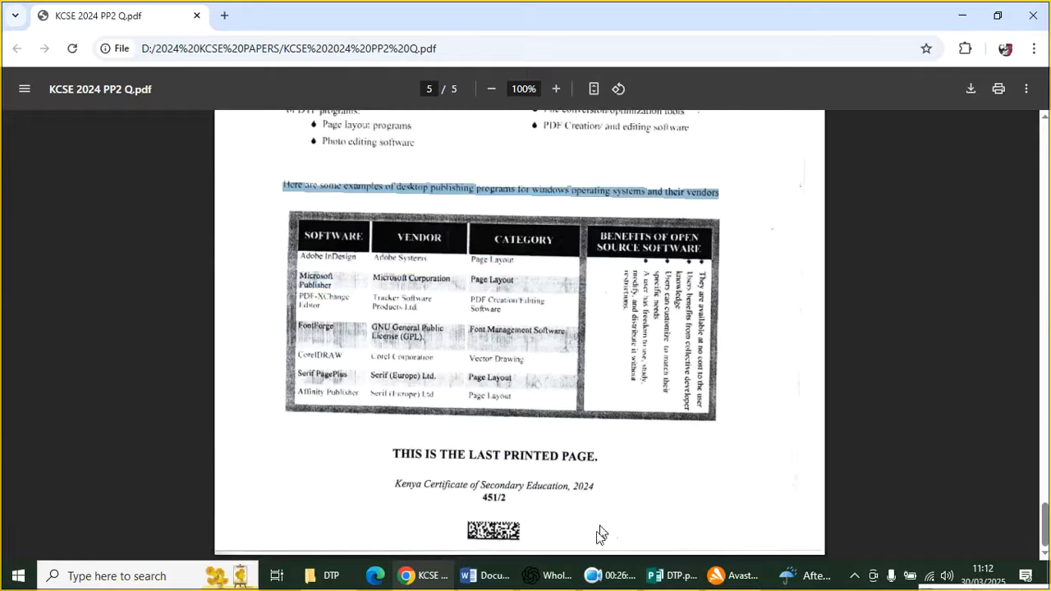
click(674, 576)
From the Insert tab's Table menu, open the Create Table dialog below the vendors sentence
scroll(728, 225, down, 2)
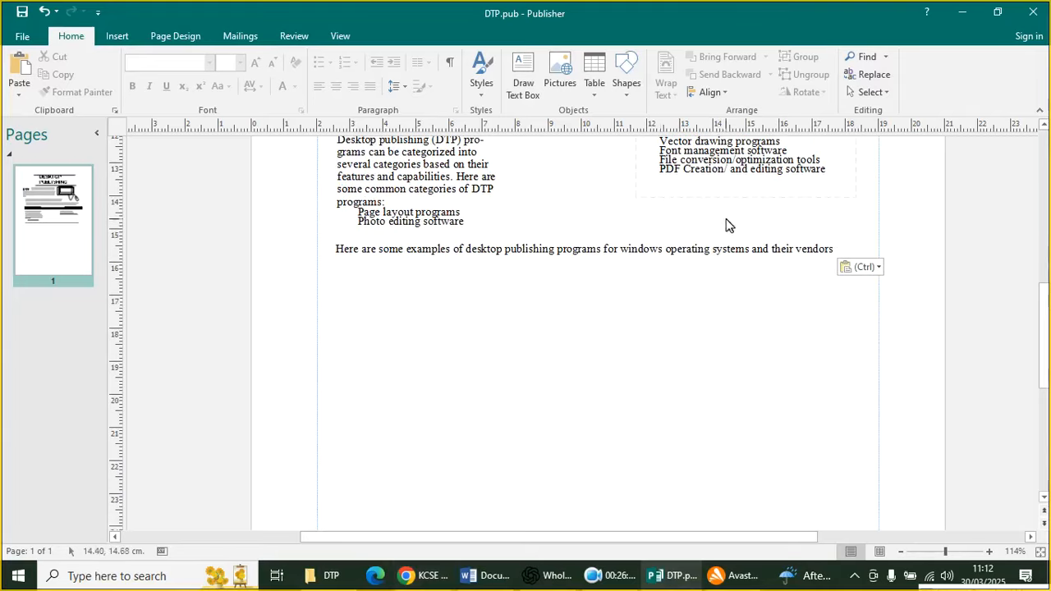
click(117, 36)
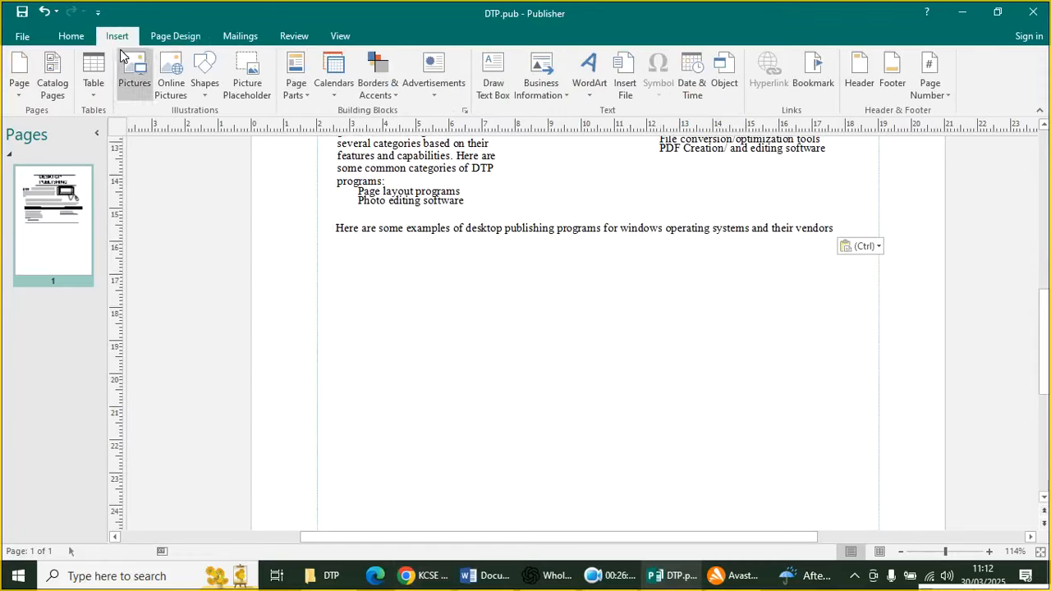
click(203, 88)
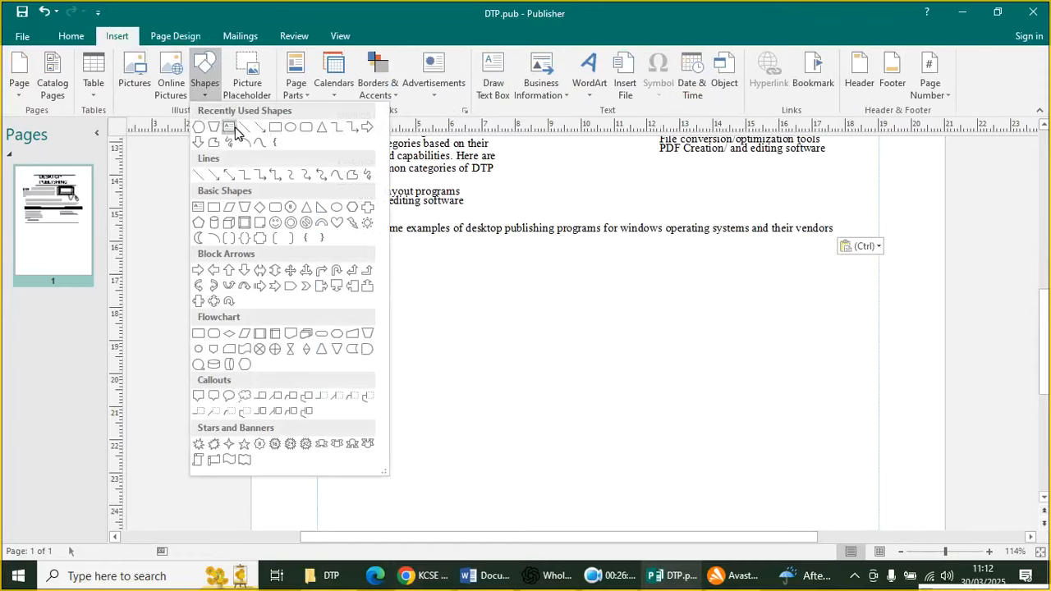
click(230, 126)
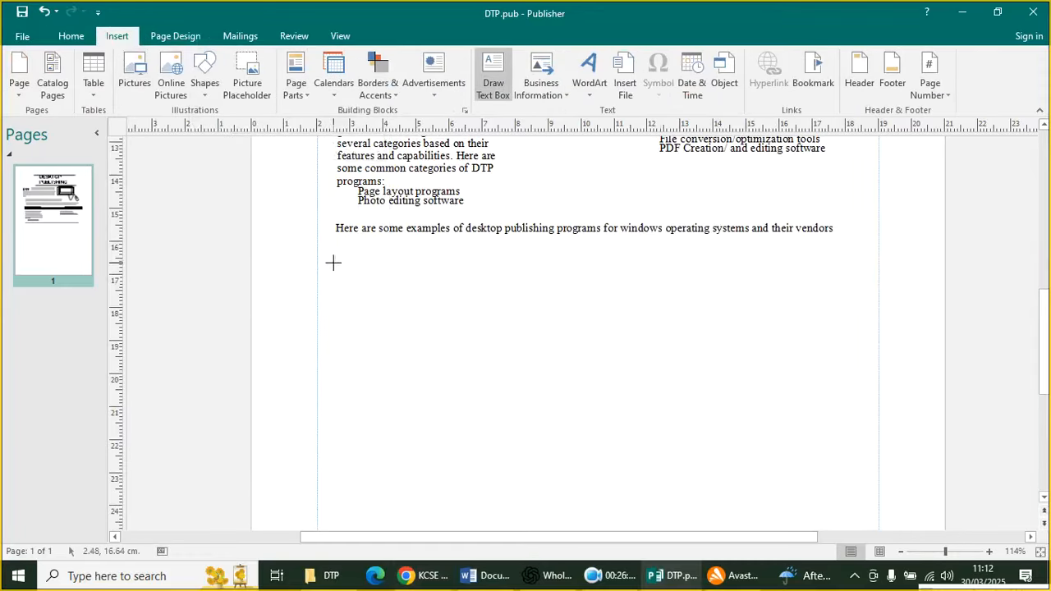
click(204, 89)
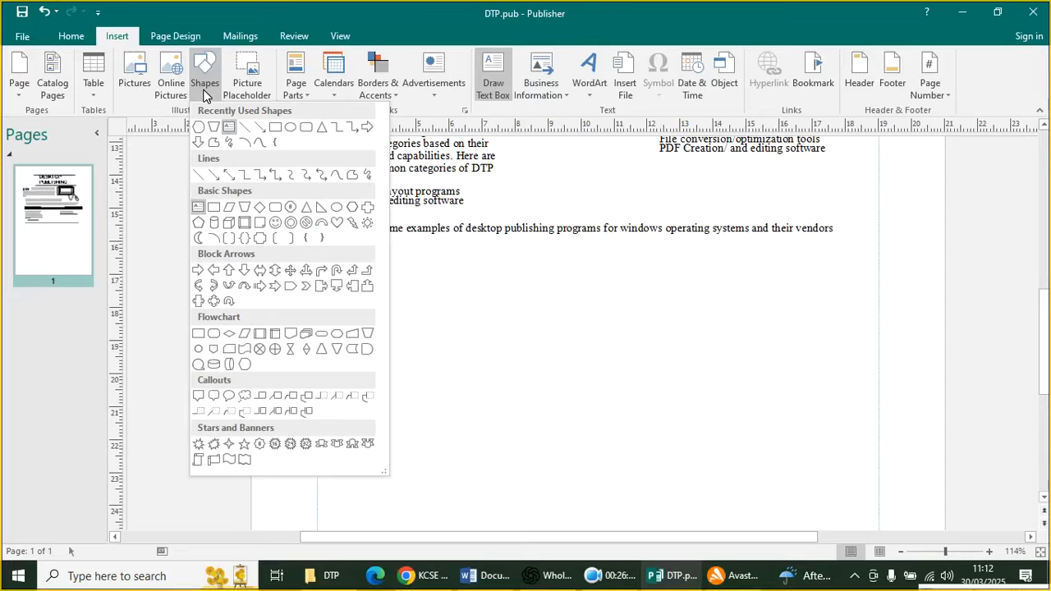
click(97, 89)
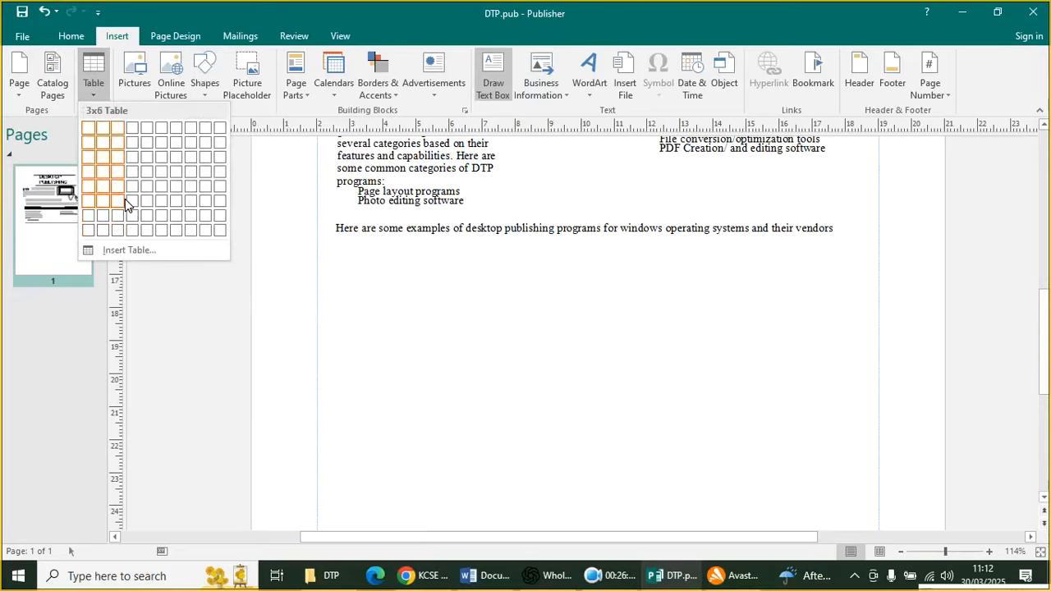
click(119, 249)
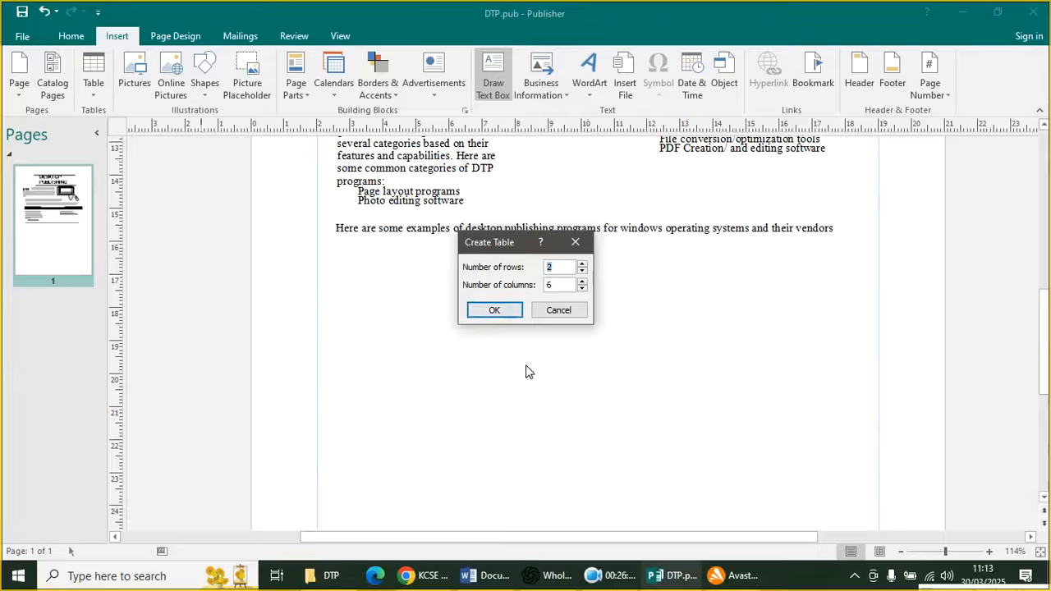
After checking the PDF's table, insert a table with 2 rows and 4 columns
click(429, 571)
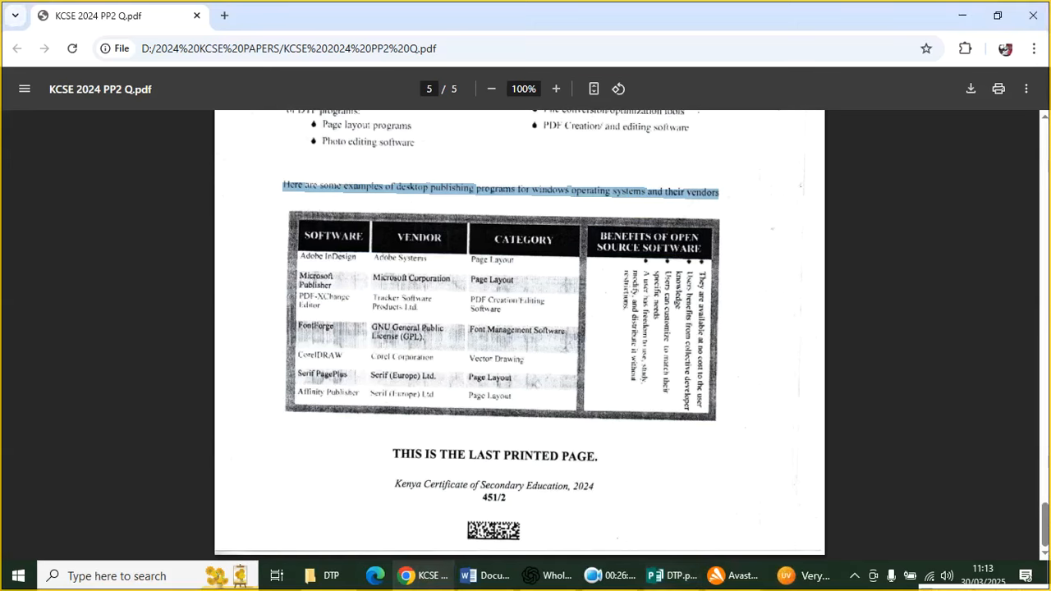
click(668, 576)
click(550, 285)
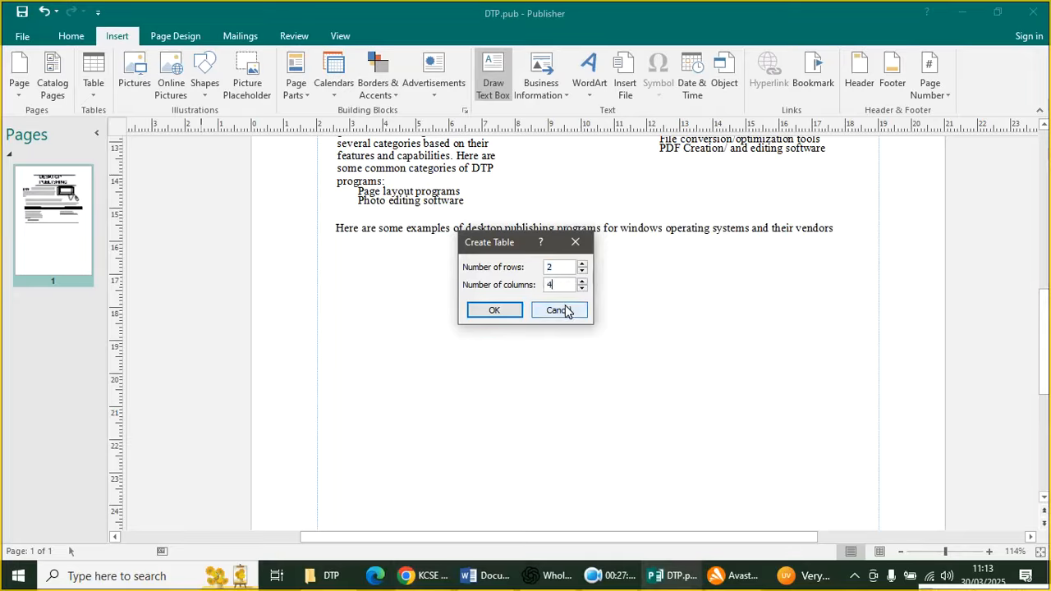
click(500, 309)
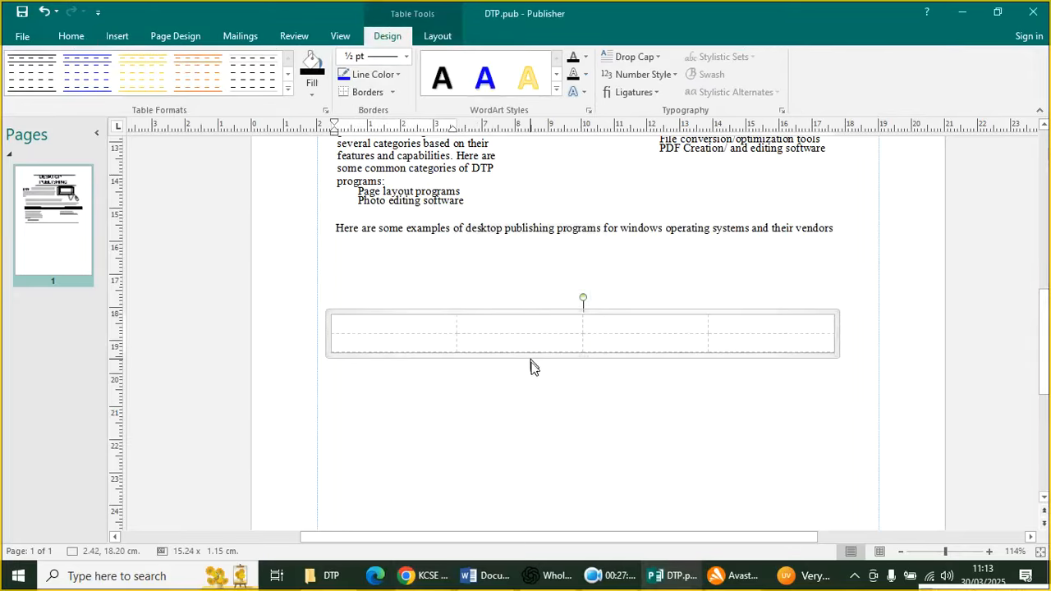
Resize the new table to about 15.81 by 3.94 cm
click(808, 359)
click(804, 355)
drag(835, 357, 858, 491)
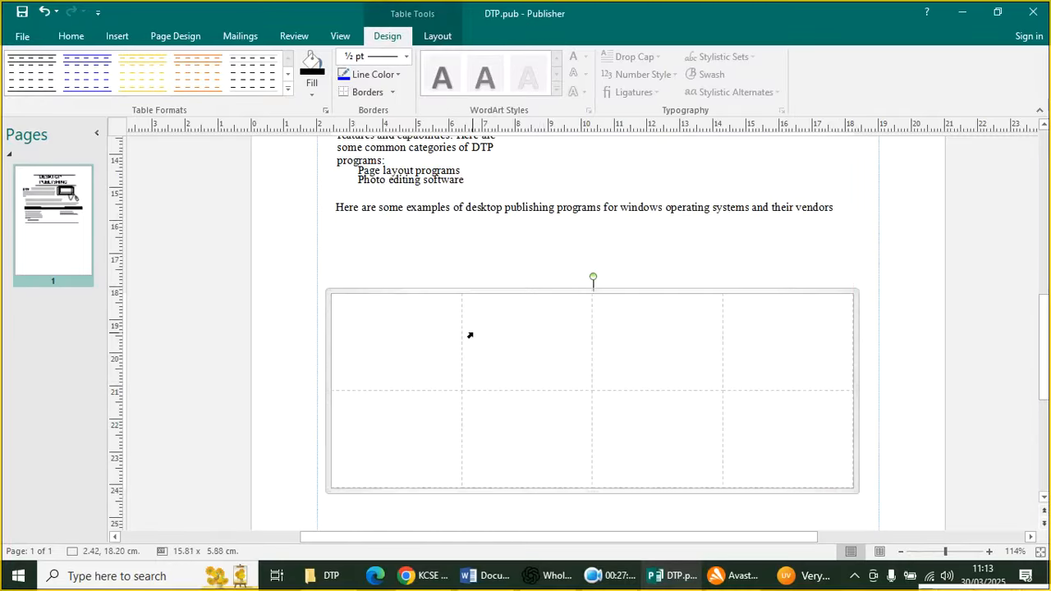
drag(369, 391, 379, 331)
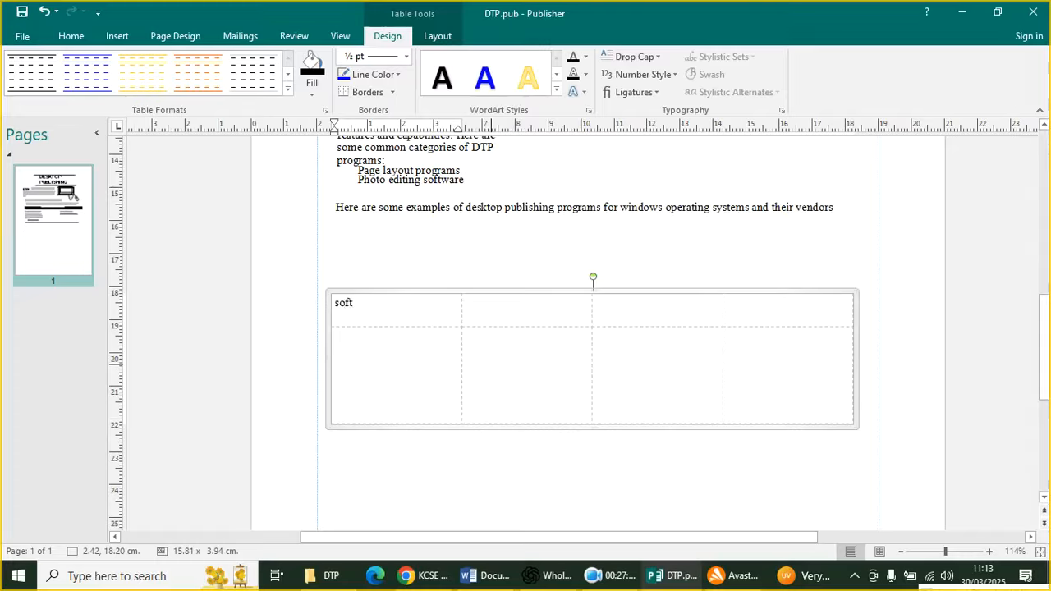
Type the headings SOFTWARE, VENDOR and CATEGORY in capitals in the first three cells
key(BackSpace)
key(Caps_Lock)
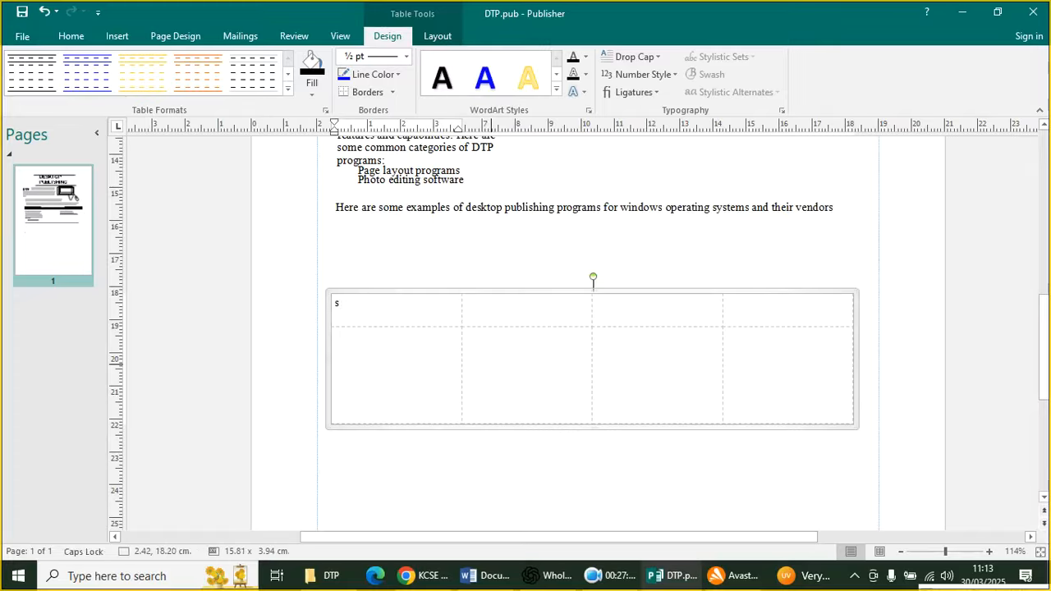
text(TWARE)
key(Tab)
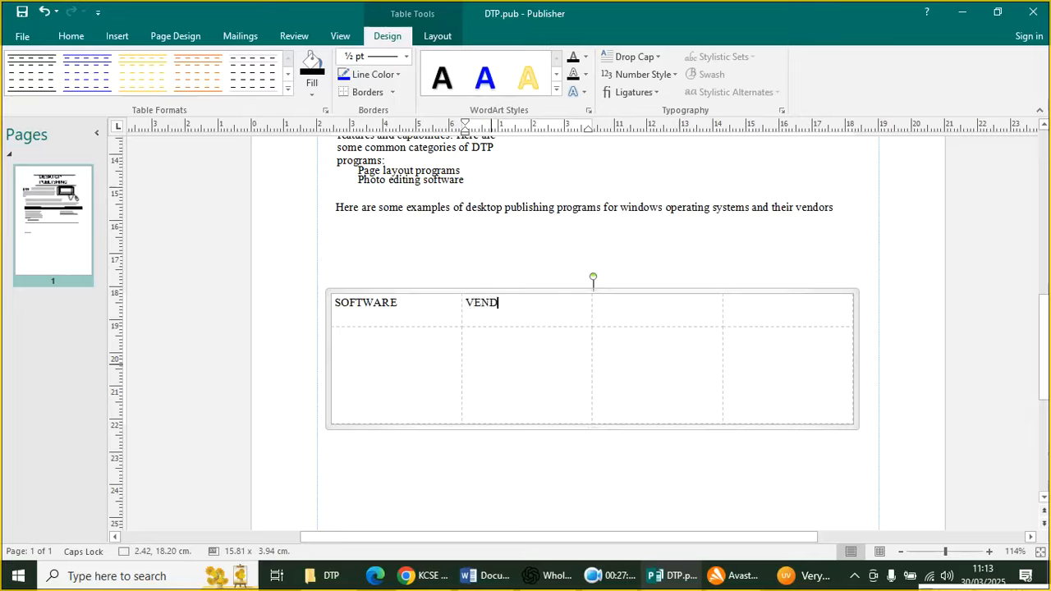
text(VENDOR)
key(Tab)
text(CA)
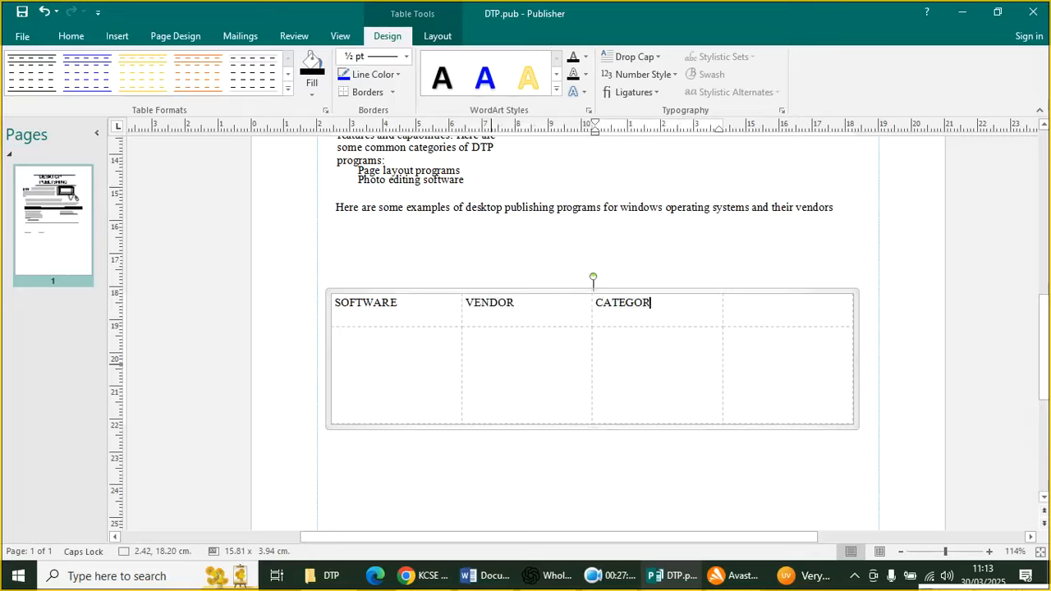
key(Tab)
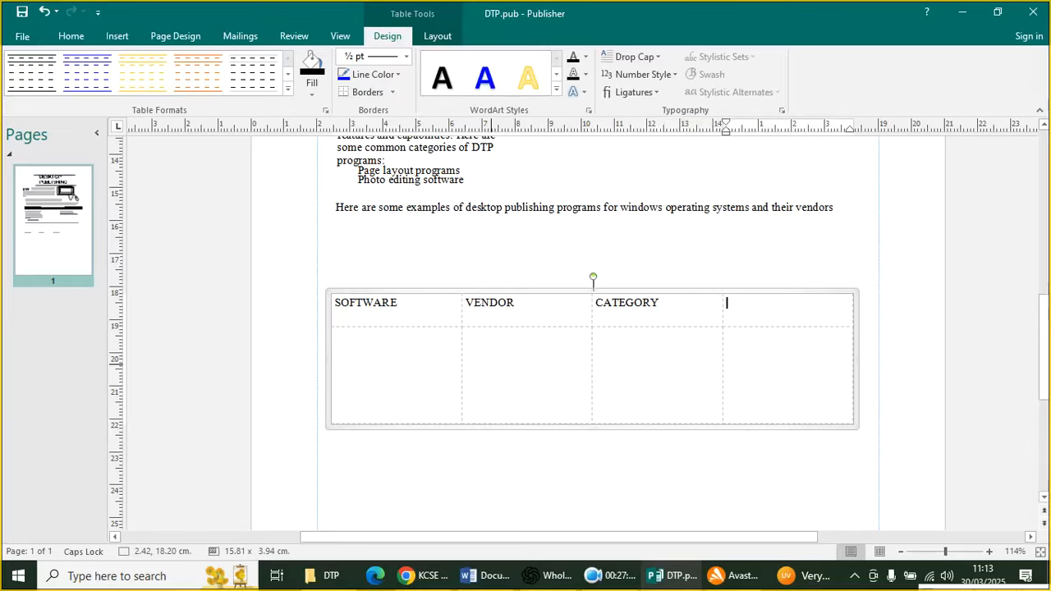
Type BENEFIT OF OPEN SOURCE SOFTWARE in the fourth heading cell and select the header row
text(BENEFIT OS)
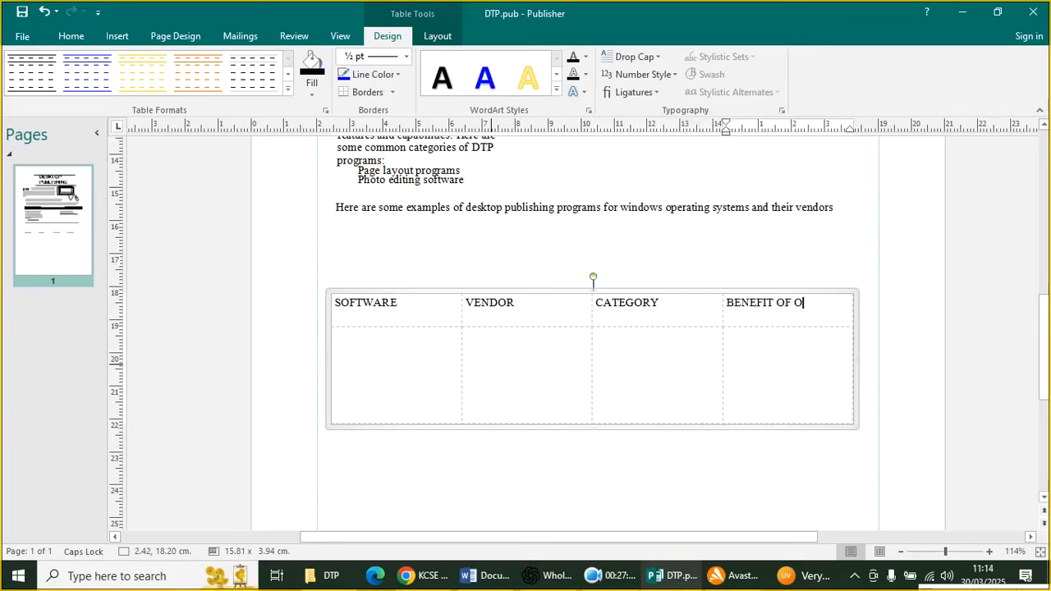
text(OPEN SOURCE SIFT=)
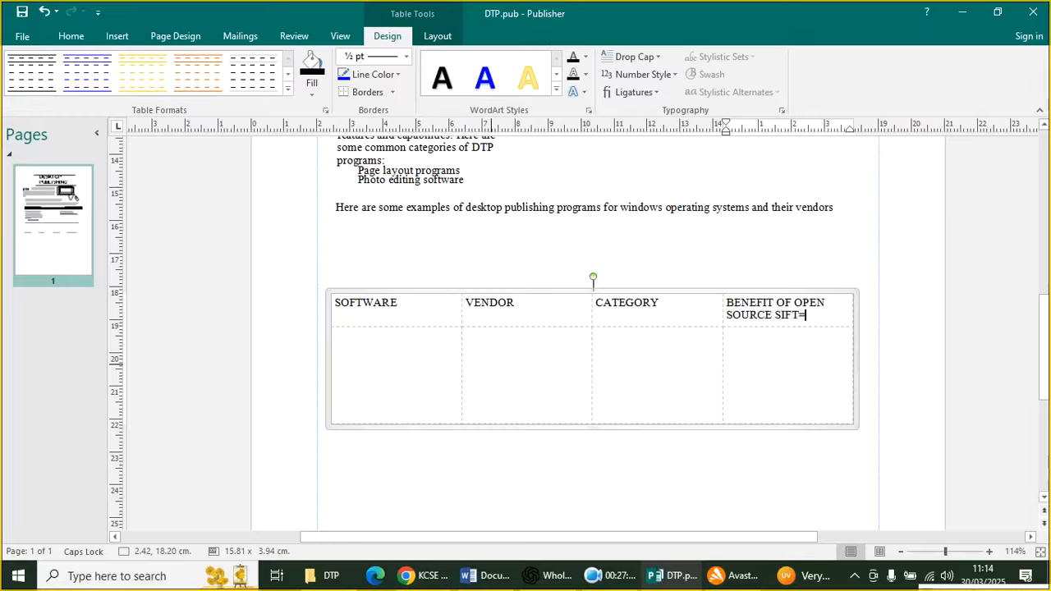
key(BackSpace)
key(BackSpace)
key(BackSpace)
key(BackSpace)
text(OFTWARE)
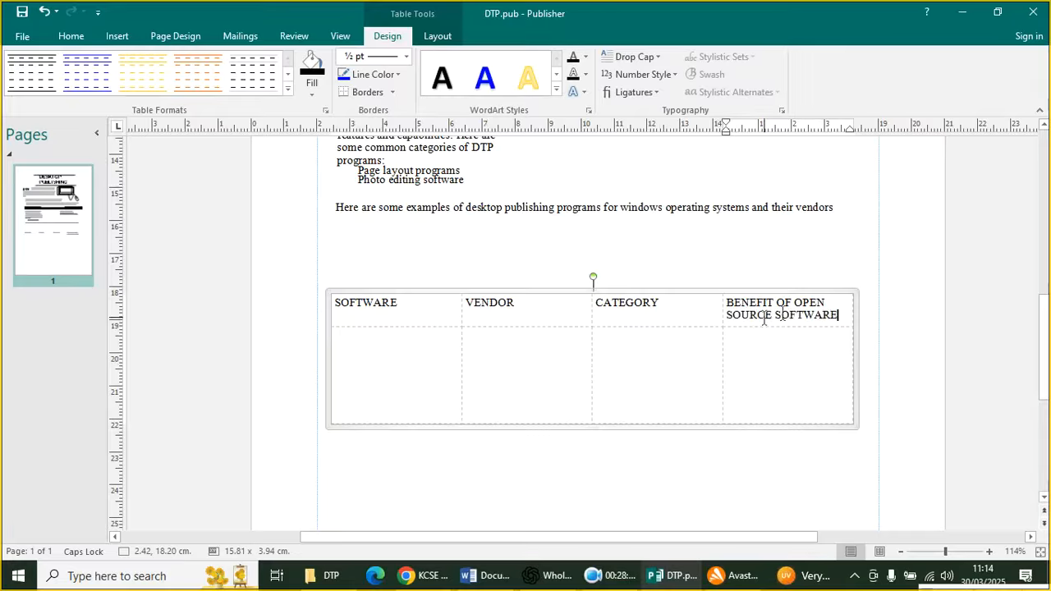
drag(834, 316, 335, 307)
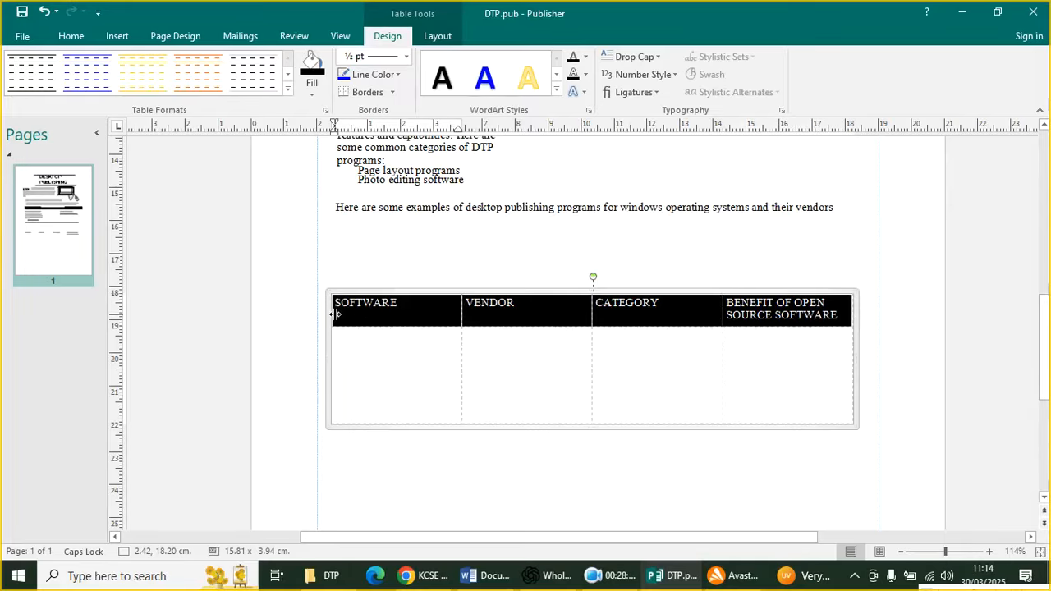
Undo a first fill attempt to restore the heading text, then reselect the SOFTWARE cell
click(311, 74)
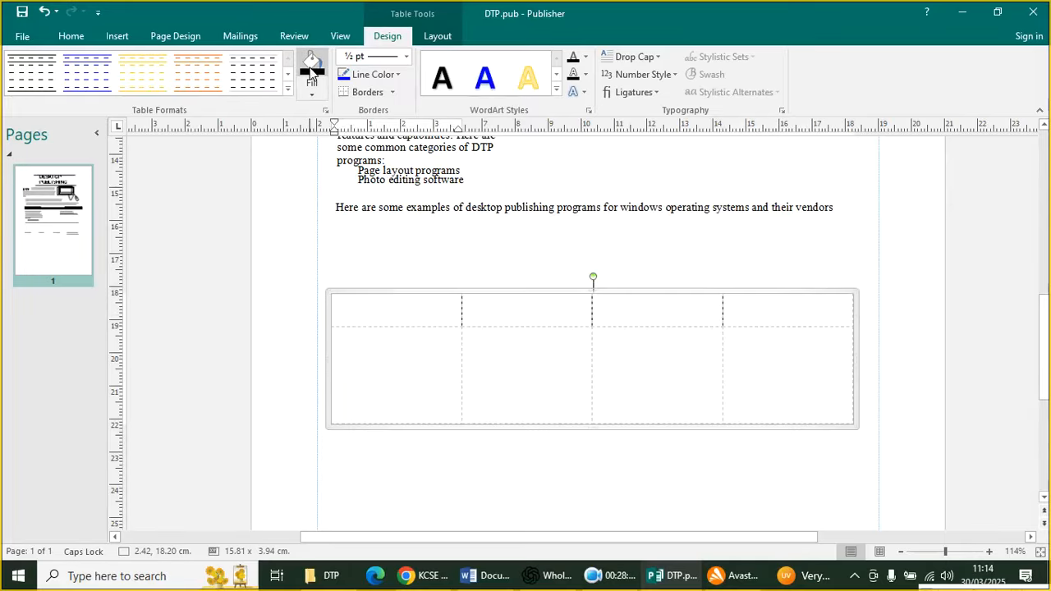
click(56, 12)
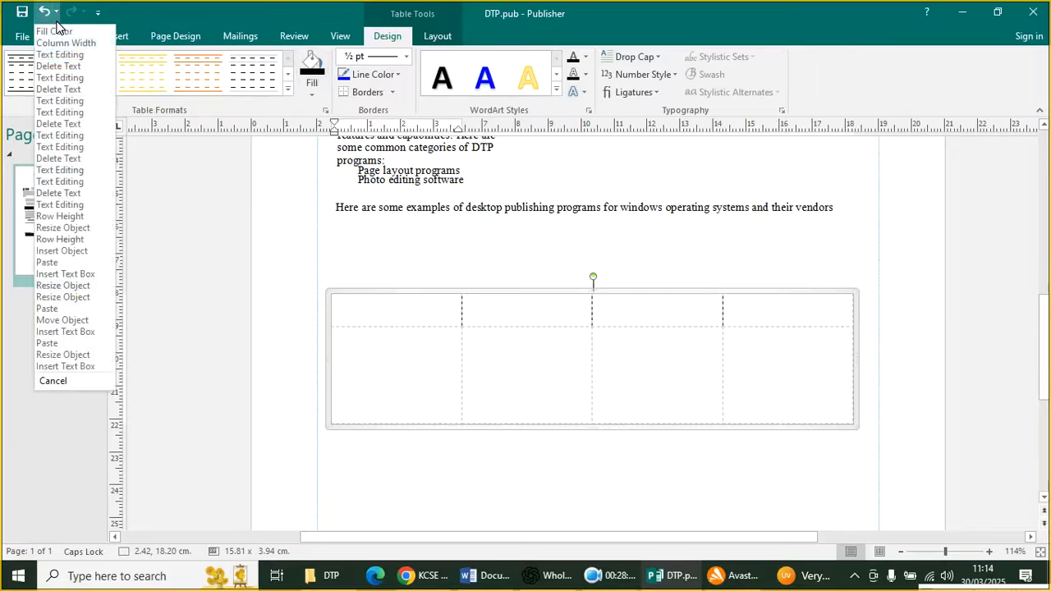
click(70, 66)
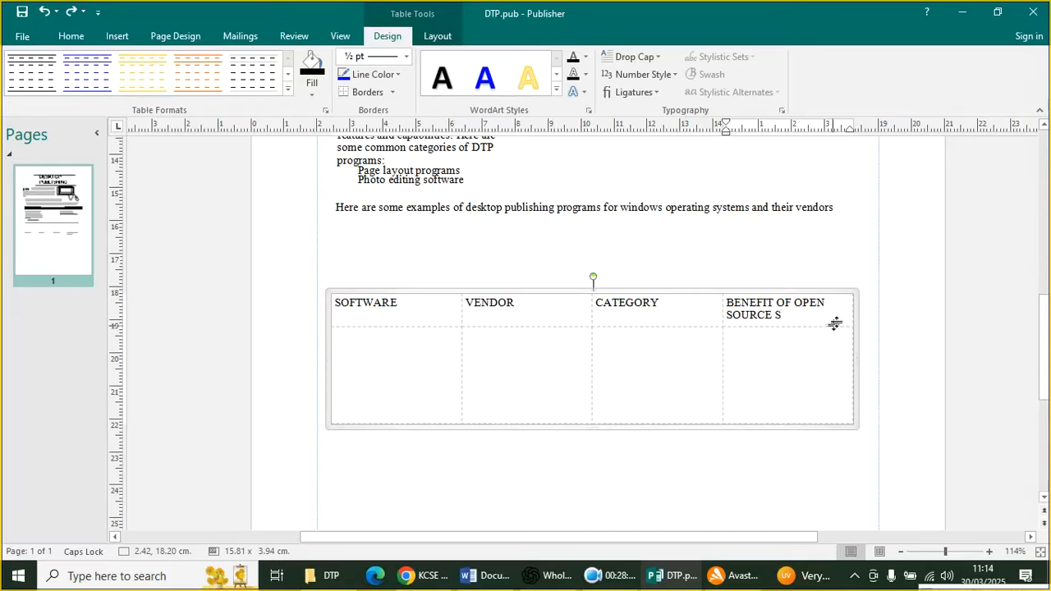
click(338, 315)
click(336, 317)
click(336, 319)
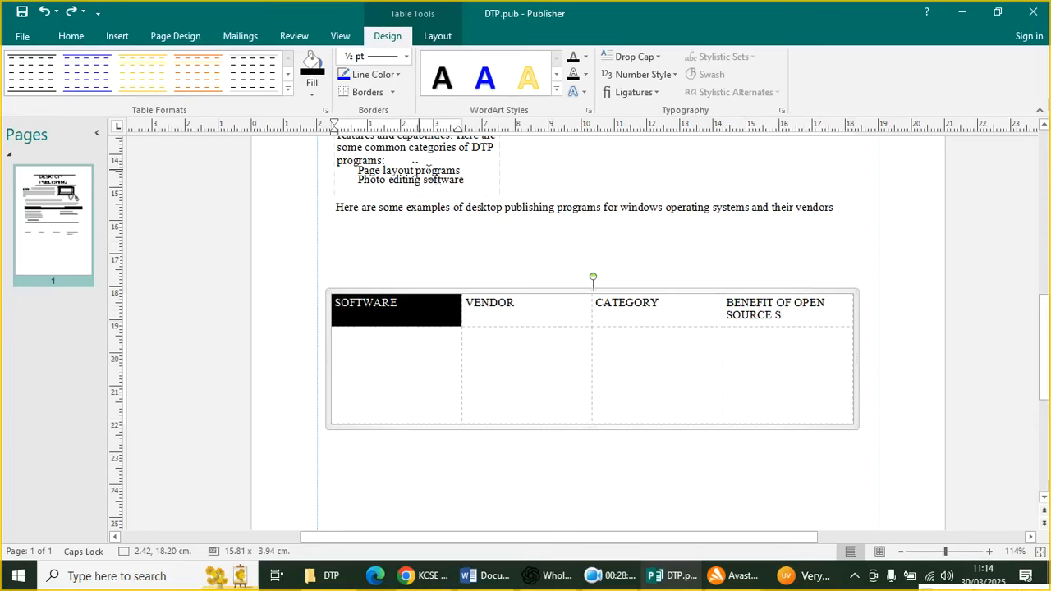
Slightly reduce the header row height and fill the row solid black
drag(830, 326, 432, 301)
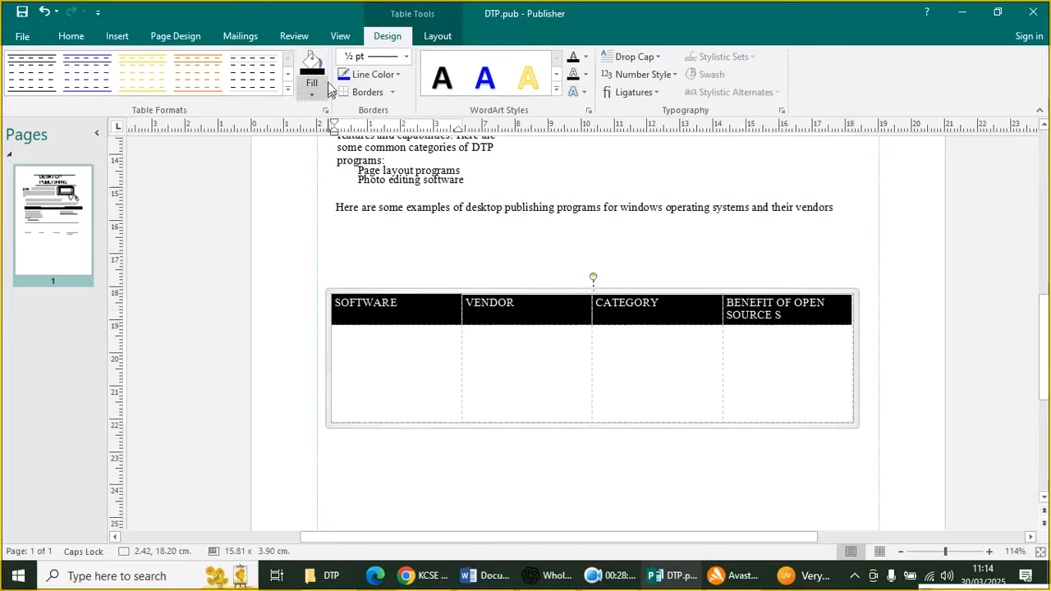
click(312, 97)
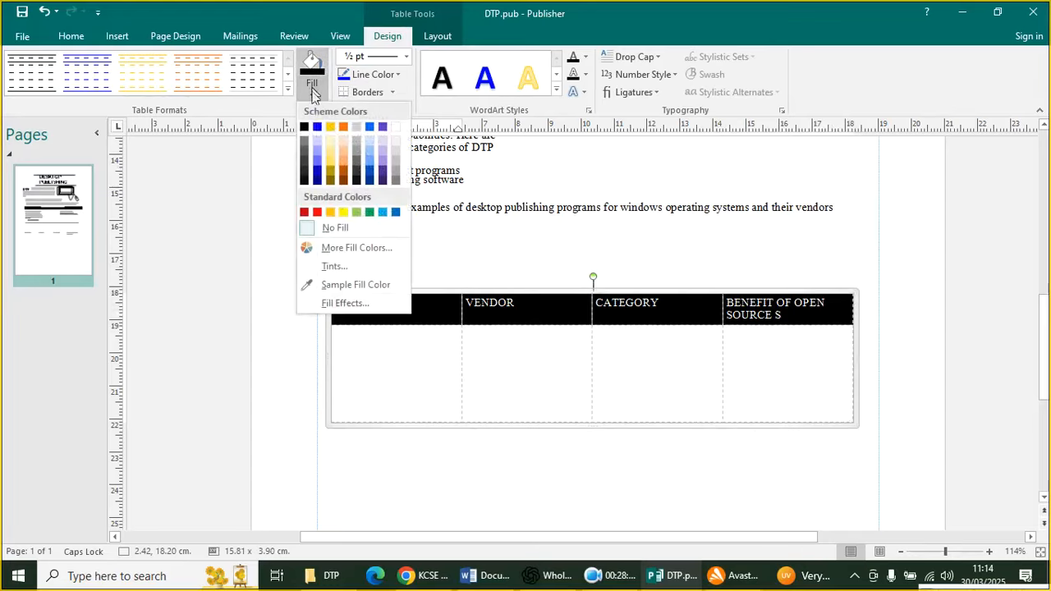
click(303, 140)
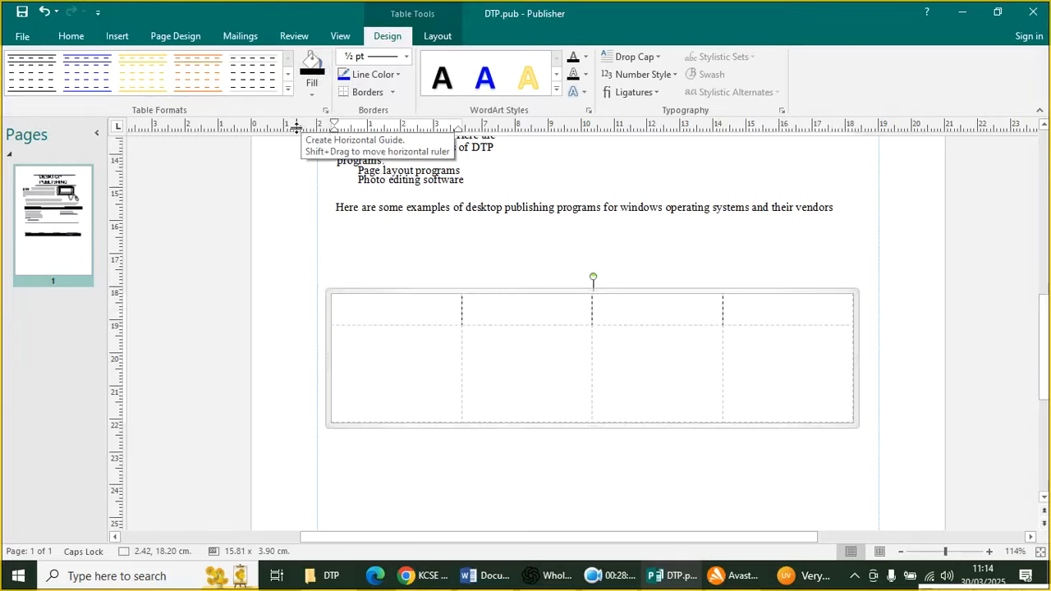
click(550, 343)
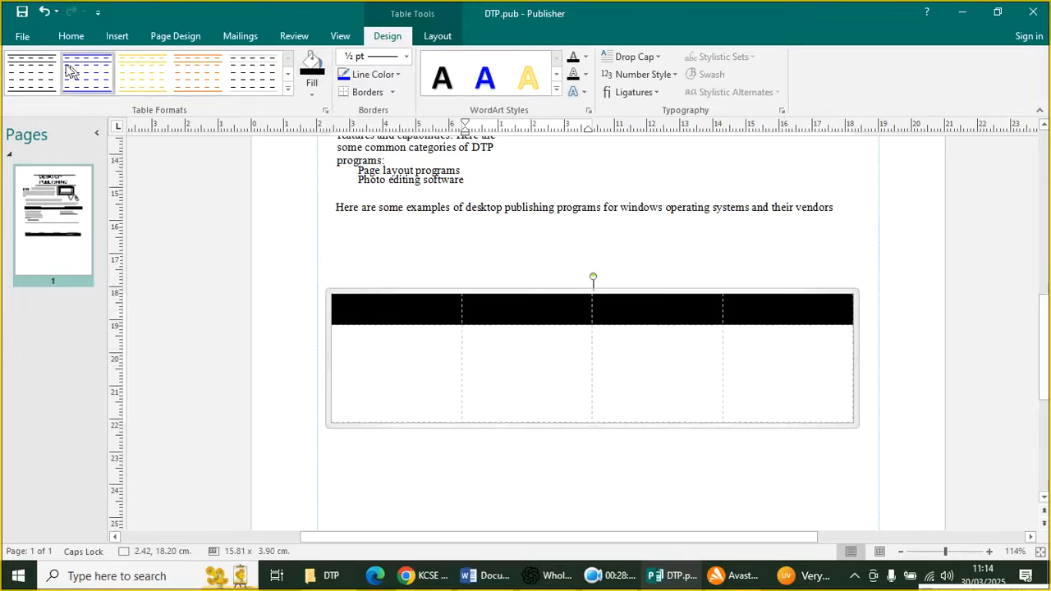
click(69, 36)
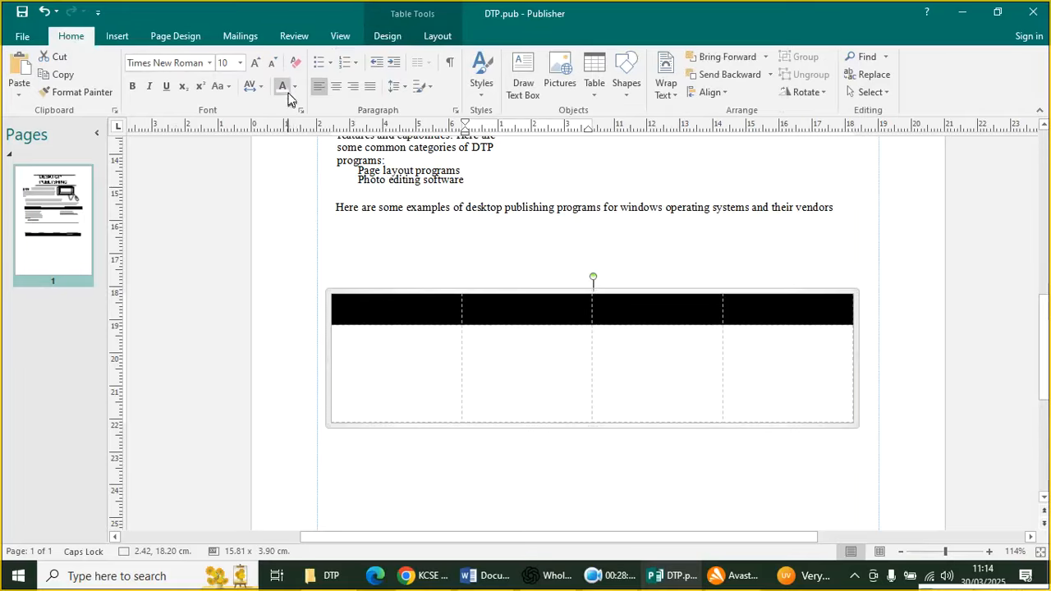
Make the SOFTWARE, VENDOR and CATEGORY heading text white
drag(833, 310, 364, 300)
click(362, 303)
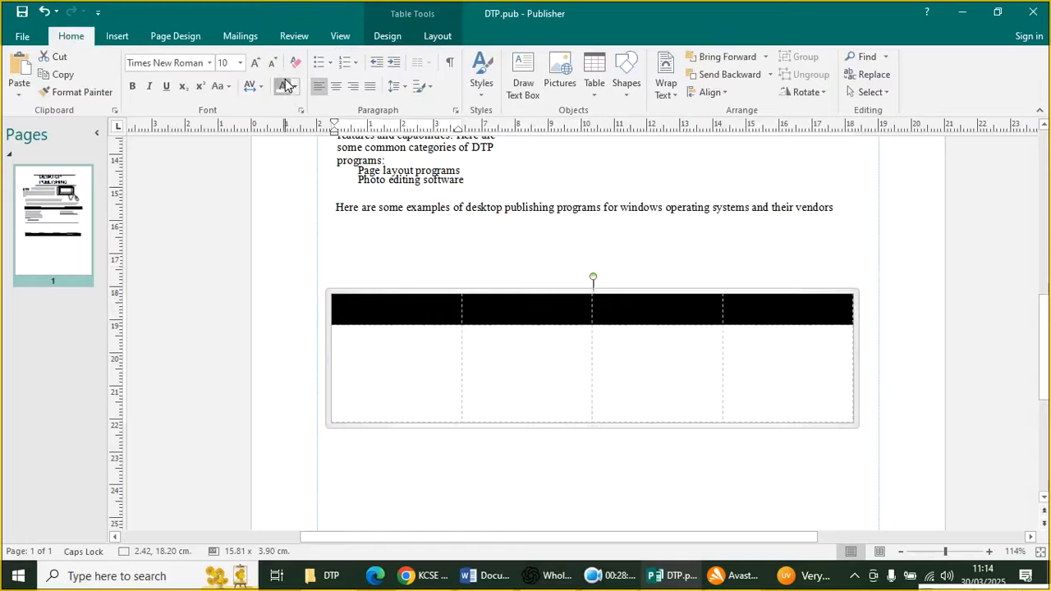
click(282, 85)
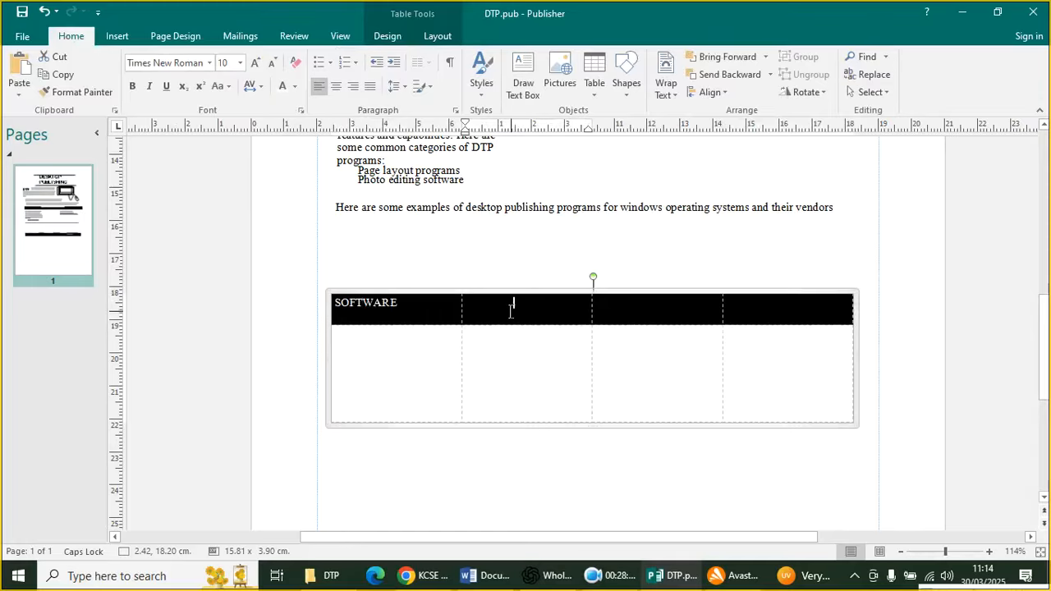
drag(465, 303, 797, 311)
click(821, 310)
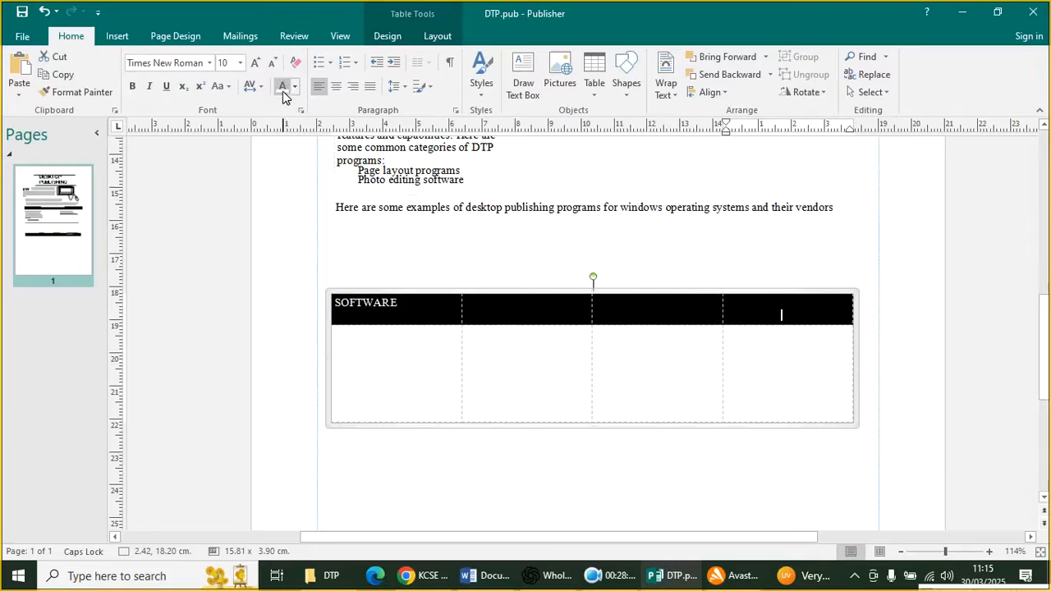
click(512, 303)
drag(469, 304, 582, 314)
click(281, 92)
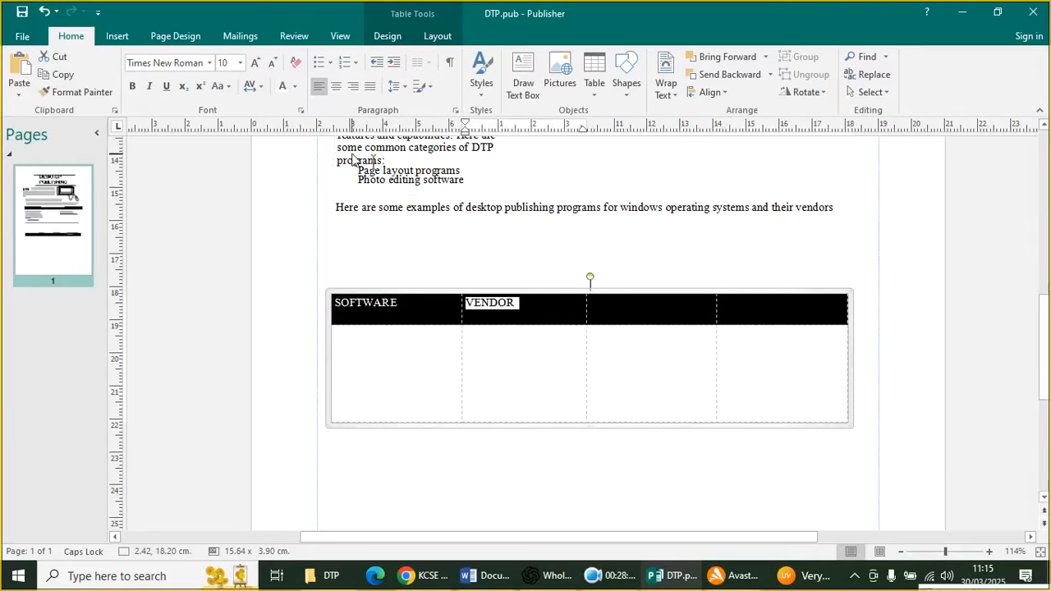
drag(623, 308, 671, 310)
click(284, 95)
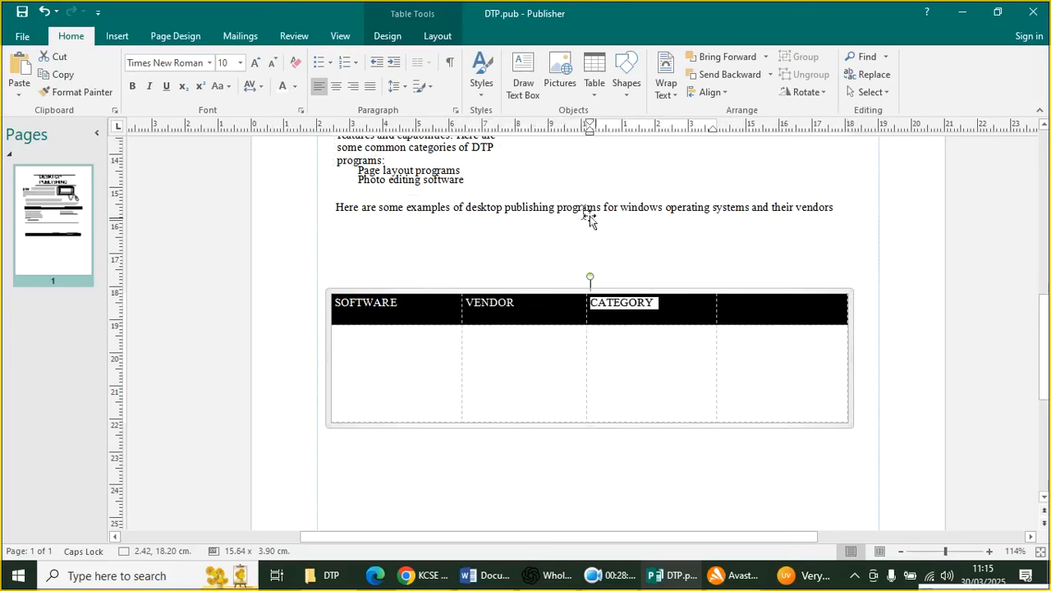
Replace the fourth heading with BENEFIT OF OPEN, delete its leftover line, and select the header row
click(769, 304)
mouse_move(728, 304)
mouse_down()
mouse_move(829, 308)
mouse_move(686, 308)
mouse_move(728, 313)
mouse_up()
click(827, 307)
click(681, 307)
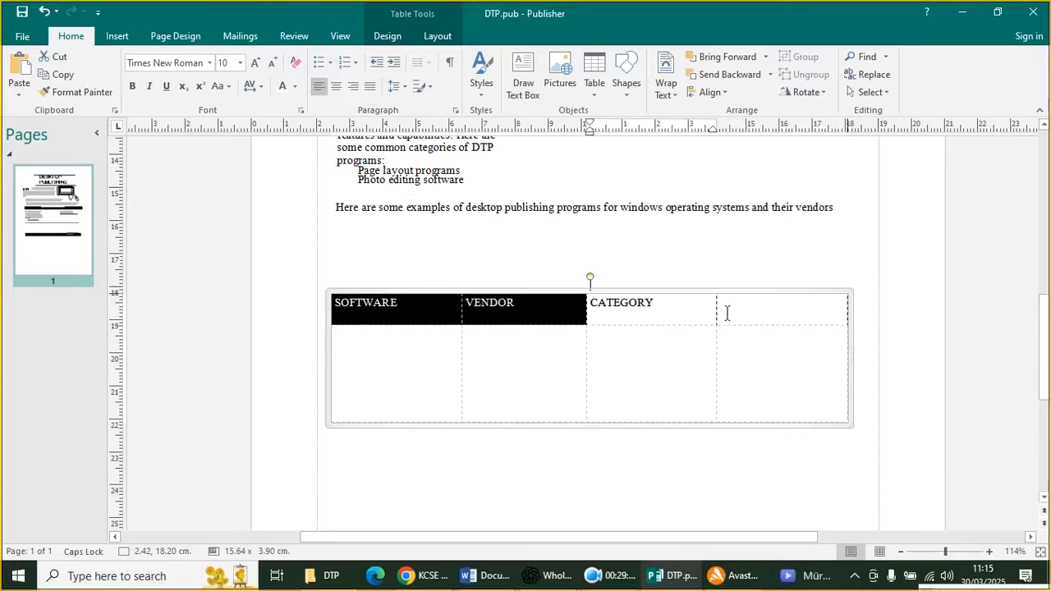
click(723, 303)
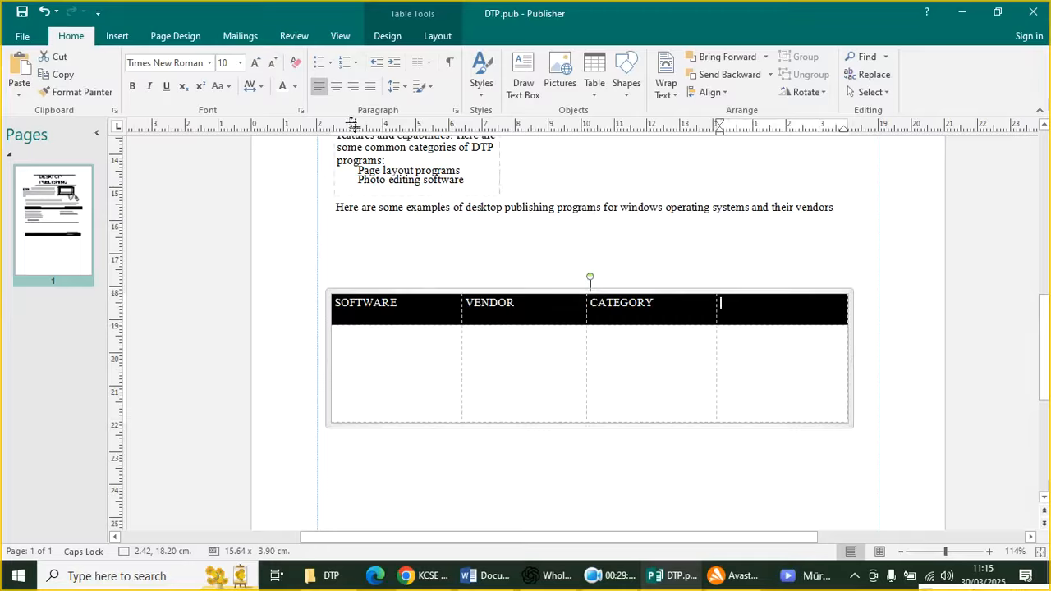
drag(722, 304, 805, 309)
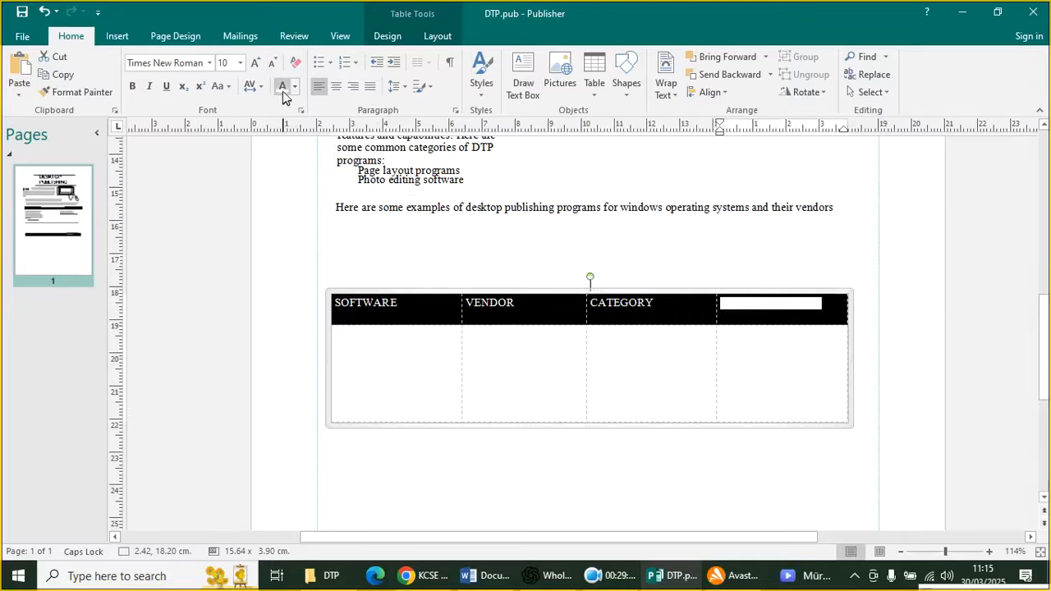
text(BENEFIT OF OPEN)
click(674, 388)
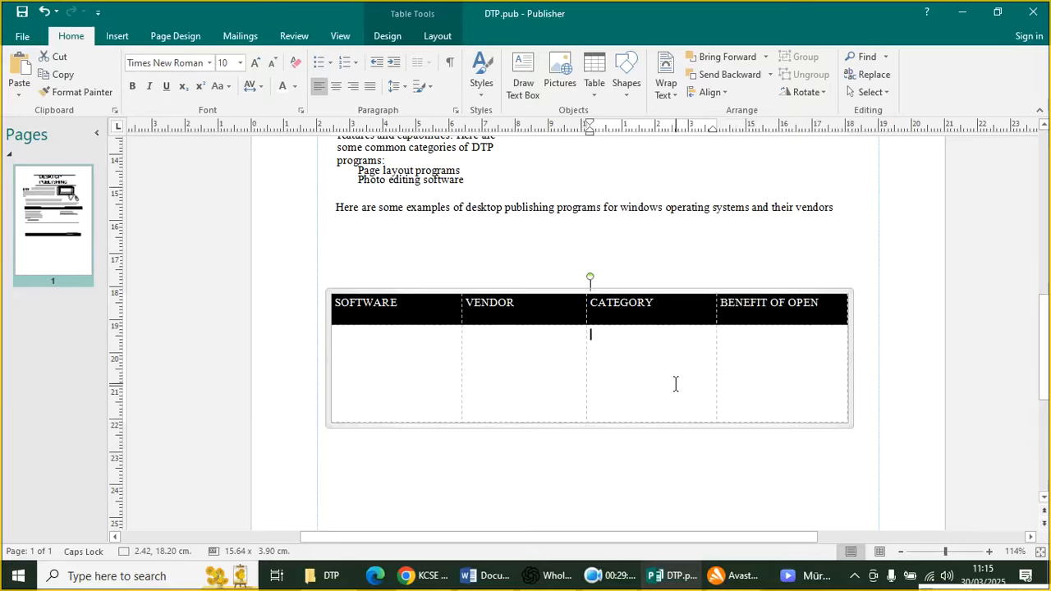
double_click(824, 309)
key(BackSpace)
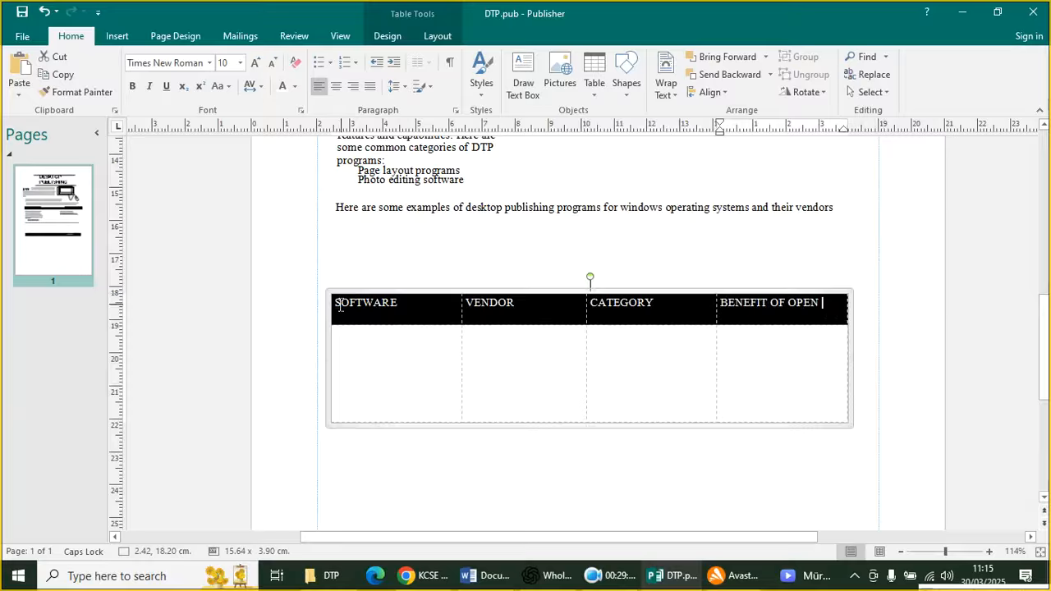
click(340, 306)
drag(765, 307, 760, 305)
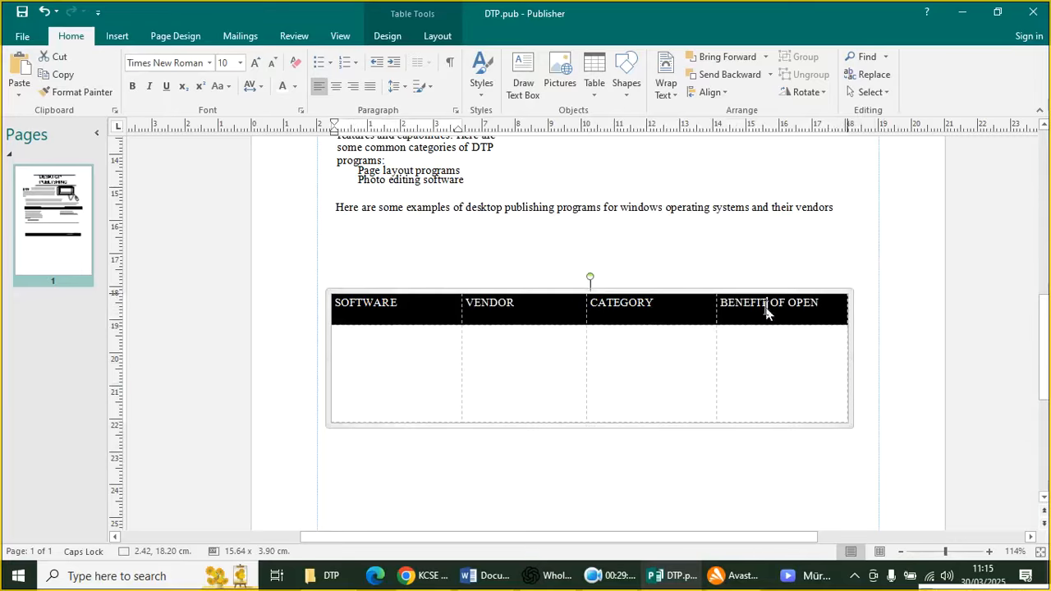
Centre the BENEFIT OF OPEN, CATEGORY, VENDOR and SOFTWARE headings in their cells
click(336, 87)
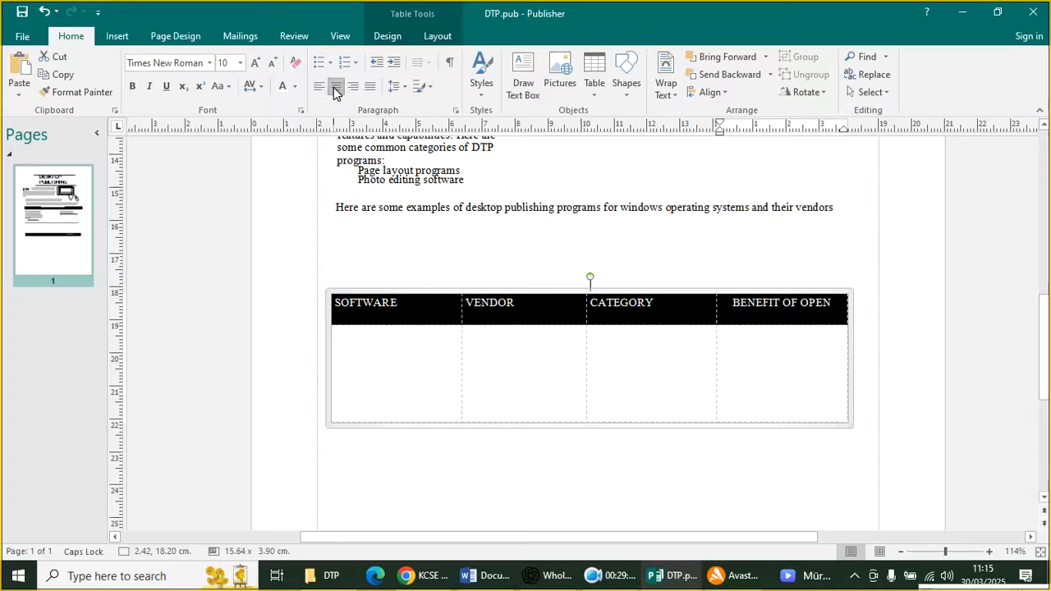
click(657, 310)
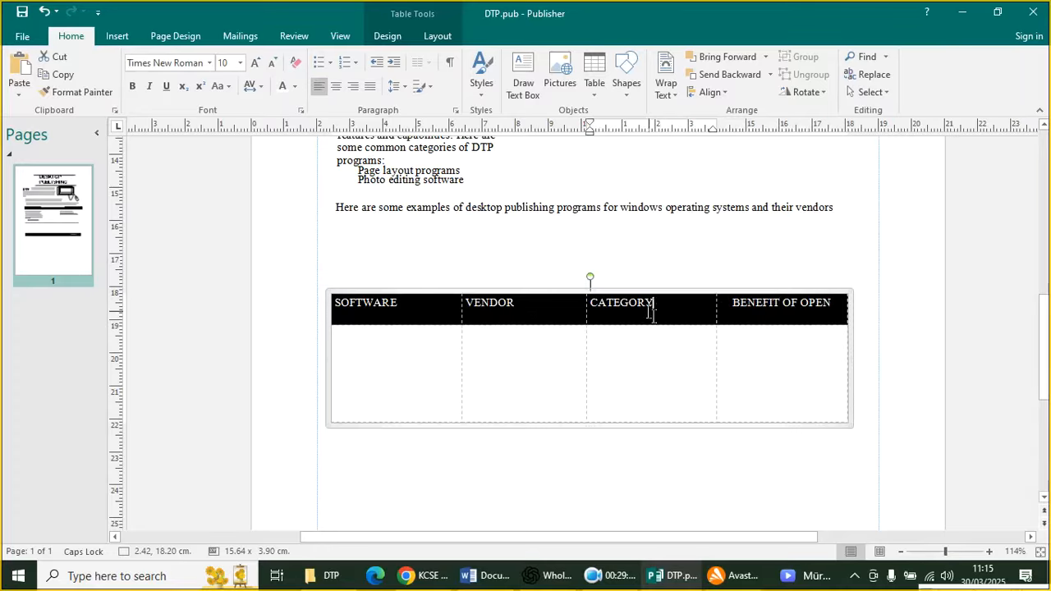
click(336, 87)
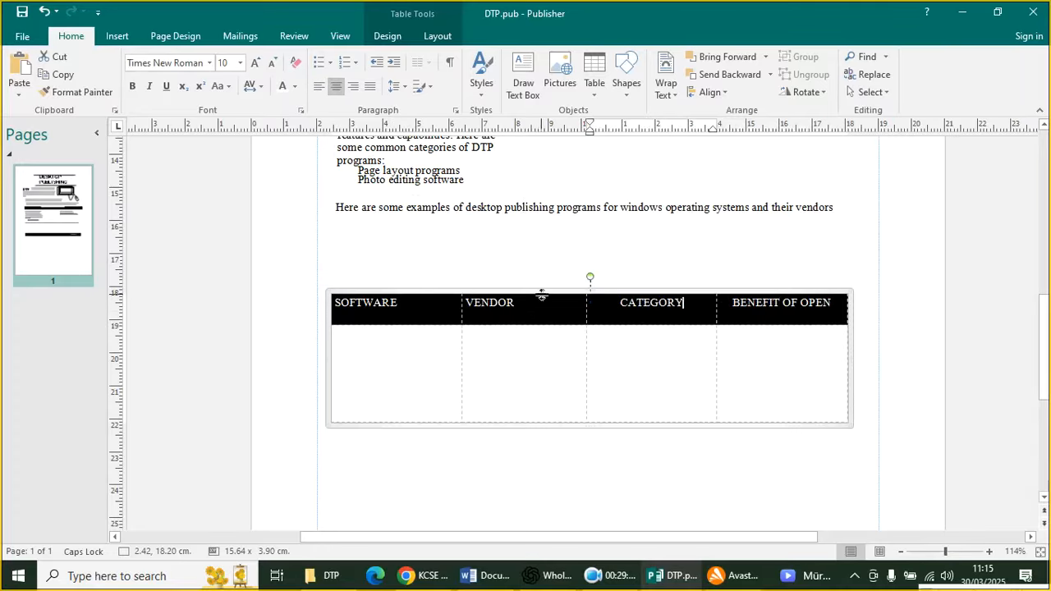
click(517, 309)
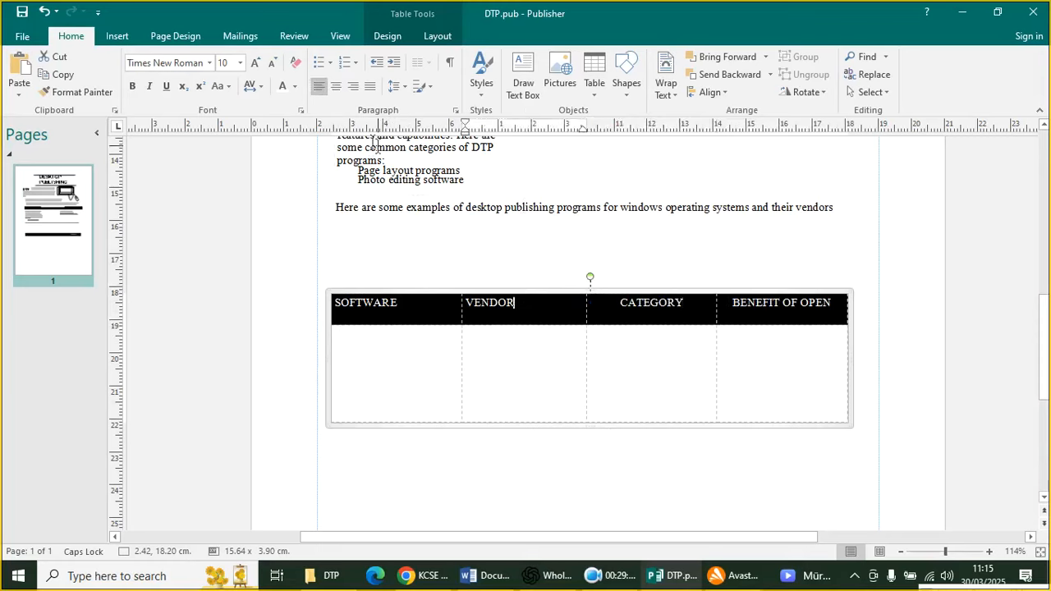
click(335, 87)
click(396, 311)
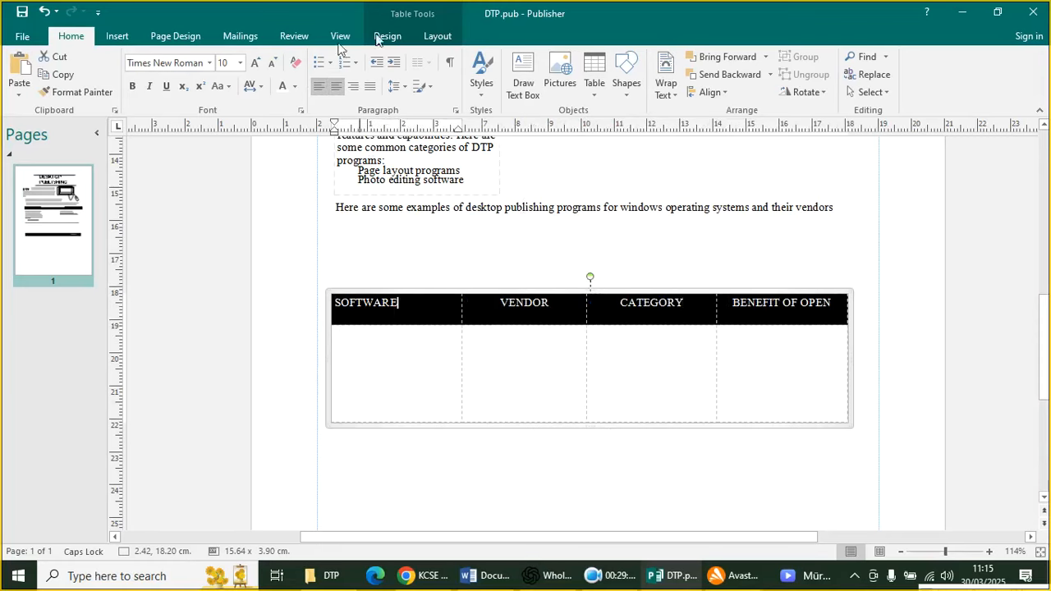
click(336, 87)
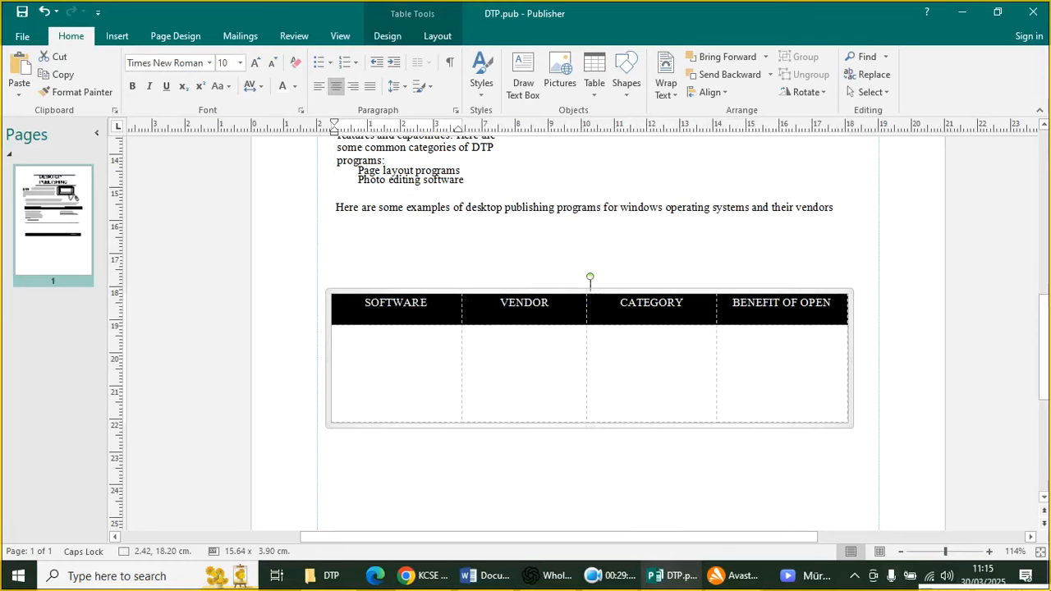
Stretch the table taller to about 15.64 by 6.00 cm
click(478, 491)
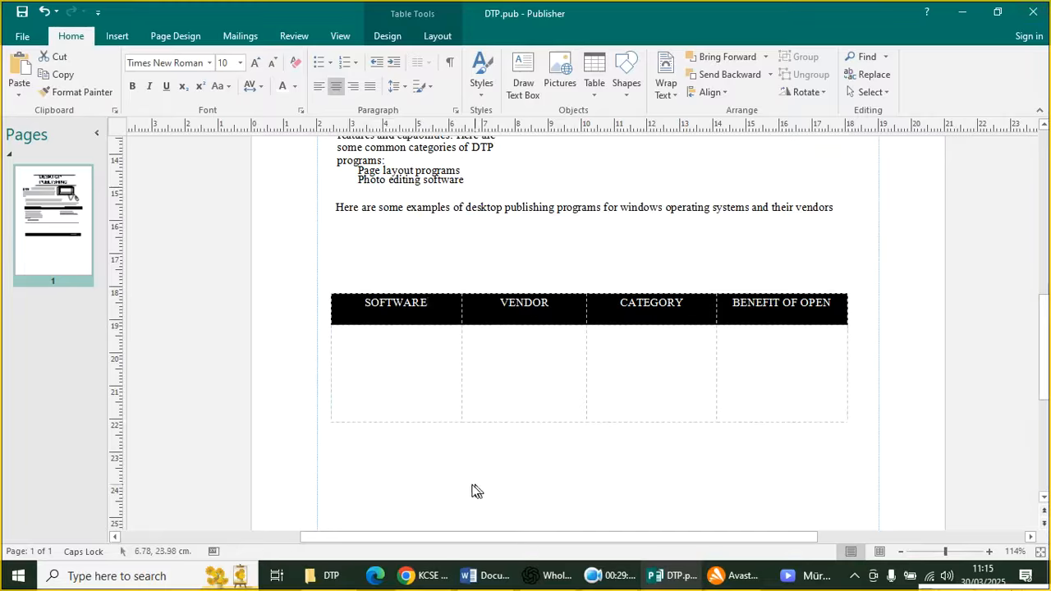
click(484, 424)
drag(487, 421, 534, 492)
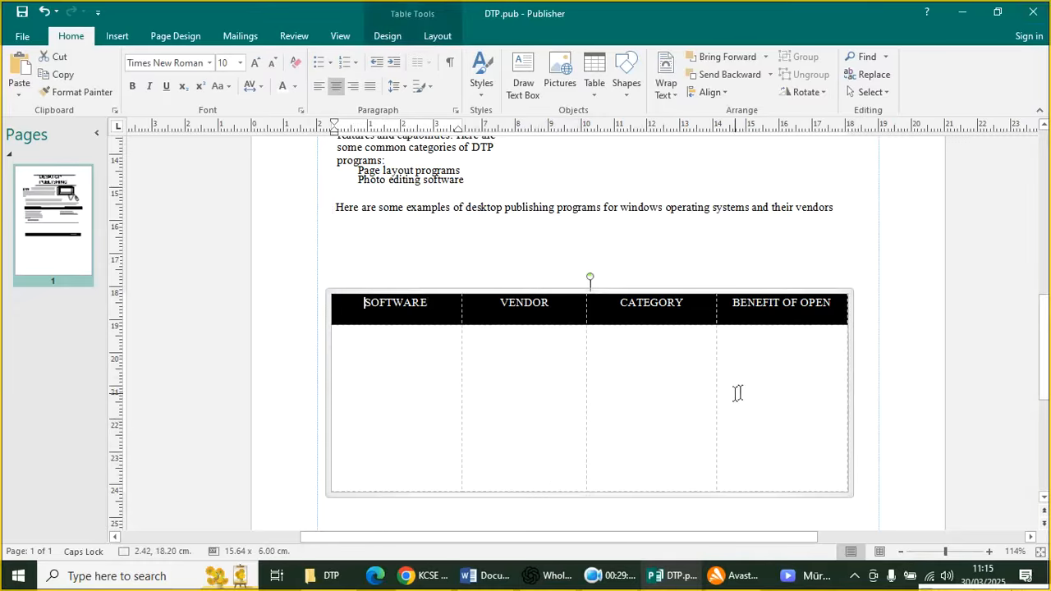
click(763, 379)
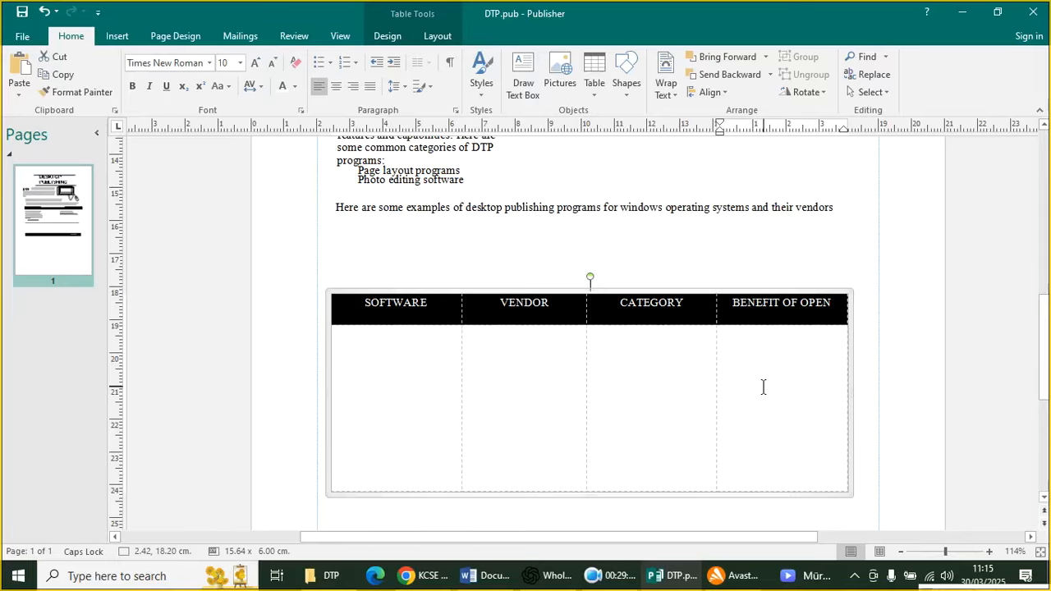
Review the user-benefit lines in the Word draft, then bring up KCSE 2024 PP2 Q.pdf
click(503, 577)
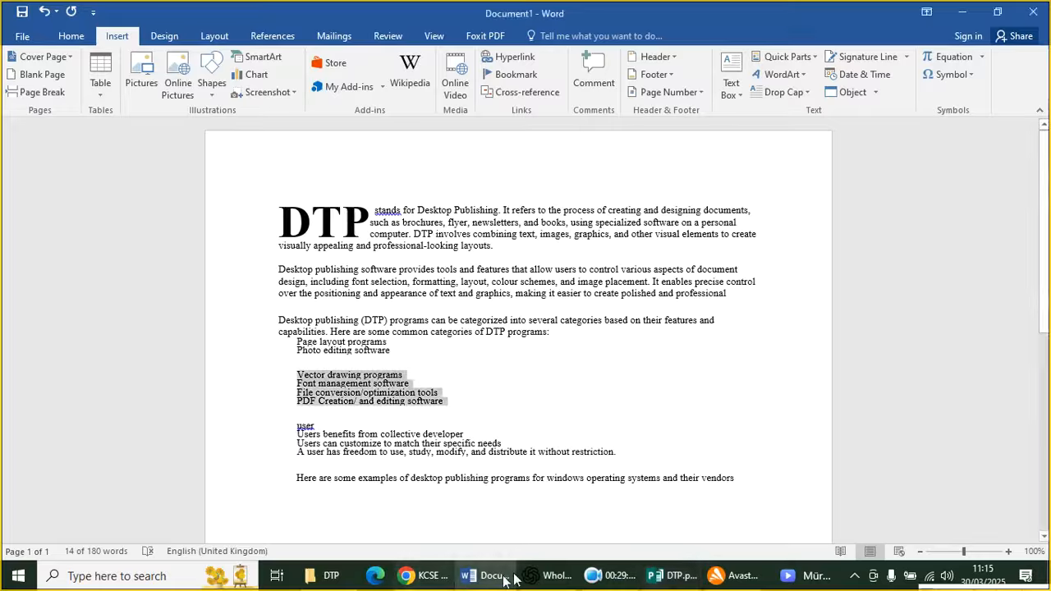
scroll(356, 453, down, 3)
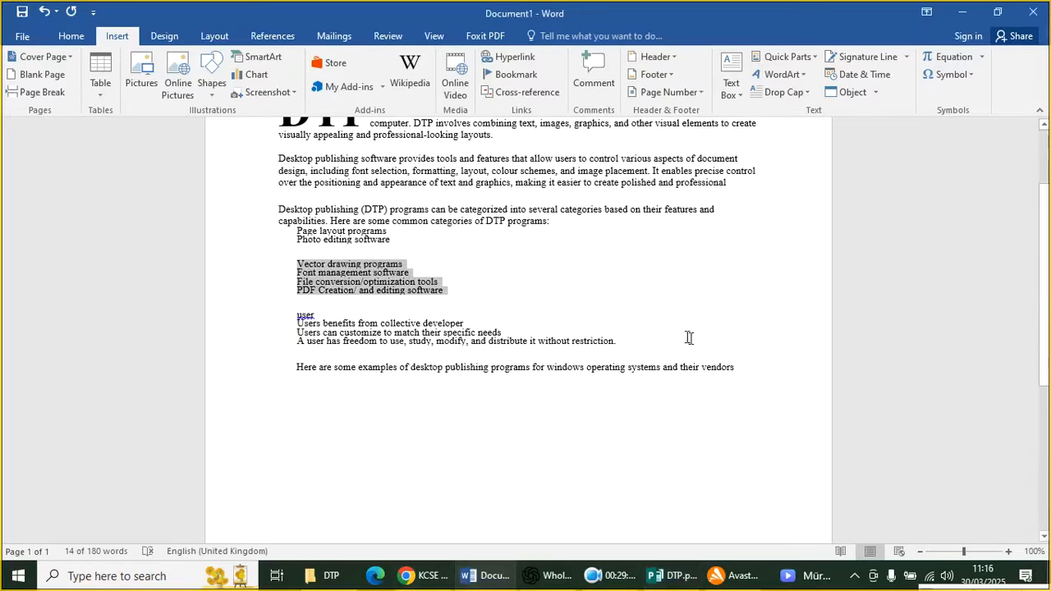
mouse_move(616, 342)
mouse_down()
mouse_move(298, 332)
mouse_move(286, 313)
mouse_up()
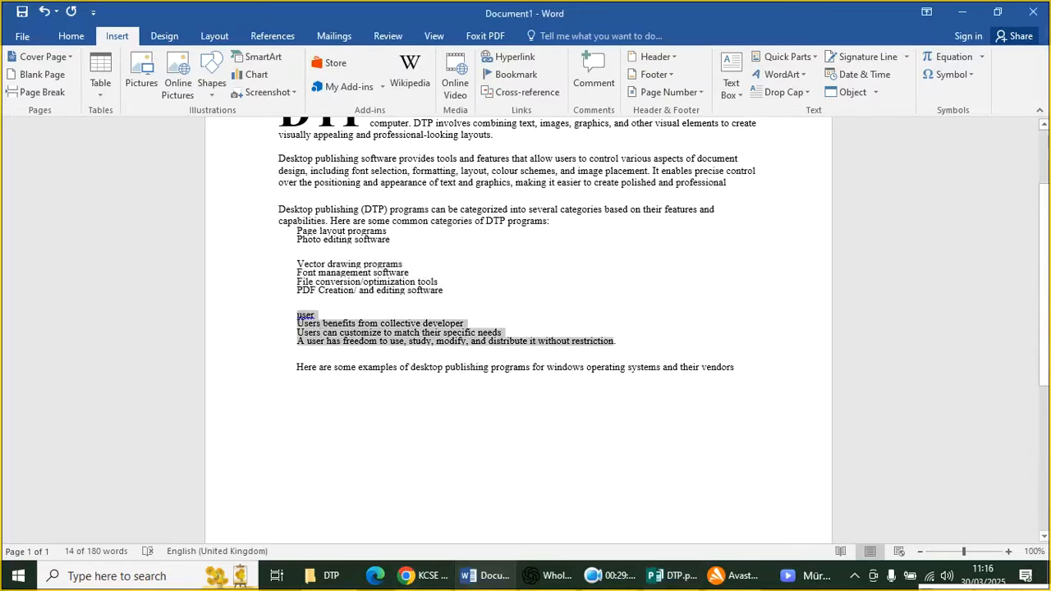
key(Left)
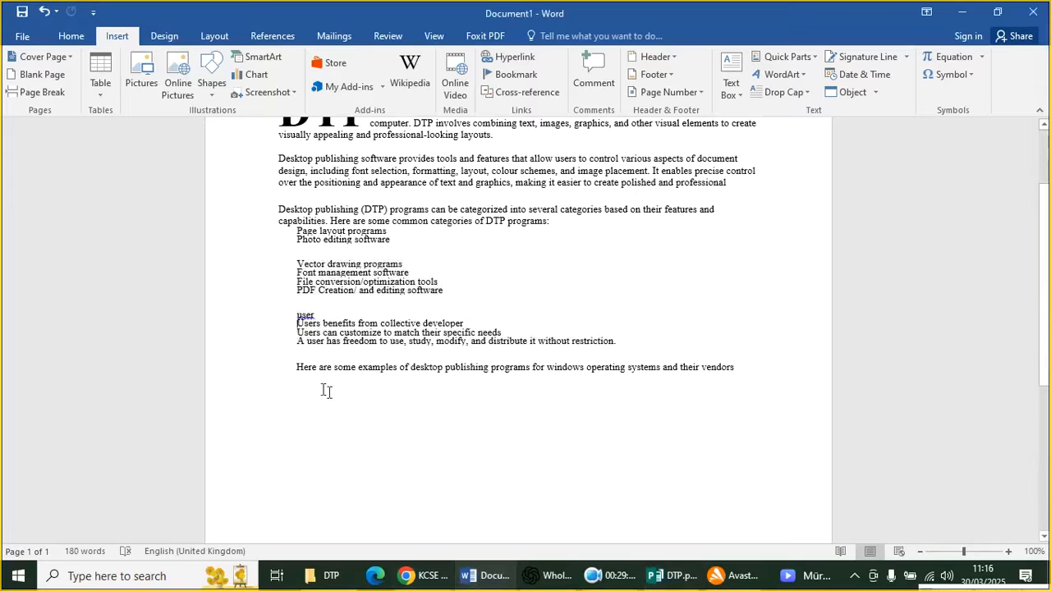
click(350, 398)
scroll(349, 397, down, 6)
scroll(349, 398, up, 3)
scroll(517, 328, up, 3)
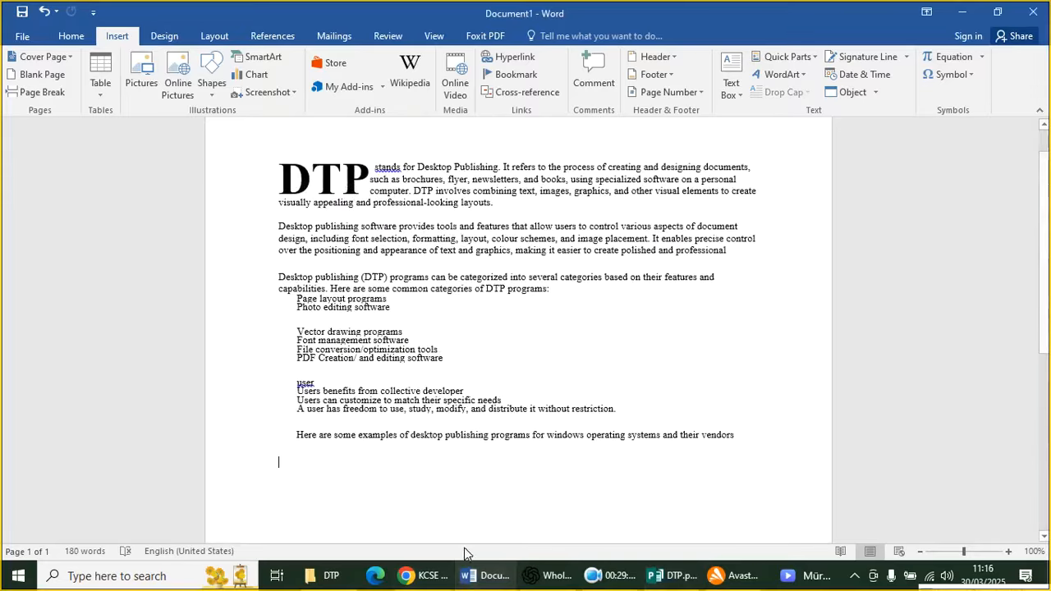
click(426, 576)
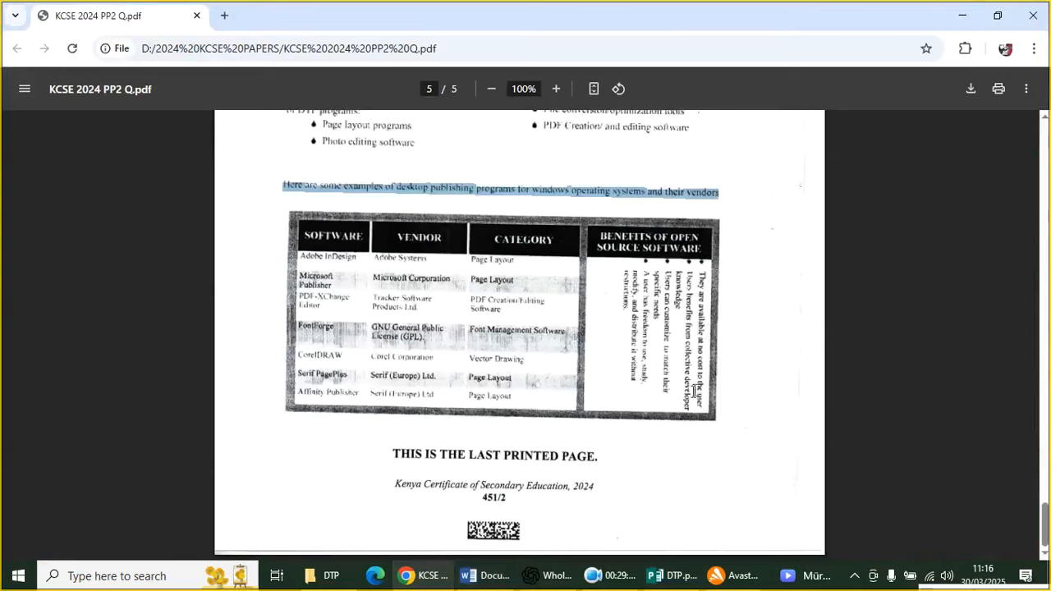
Select the rotated Benefits of Open Source Software text in the PDF table for copying
drag(700, 402, 612, 329)
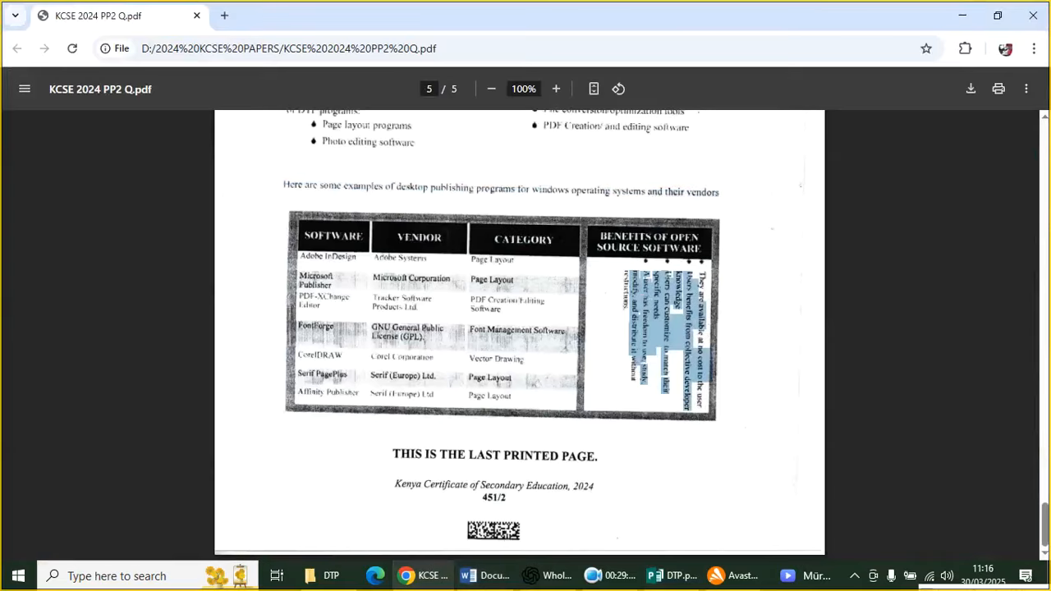
click(698, 349)
drag(709, 304, 596, 342)
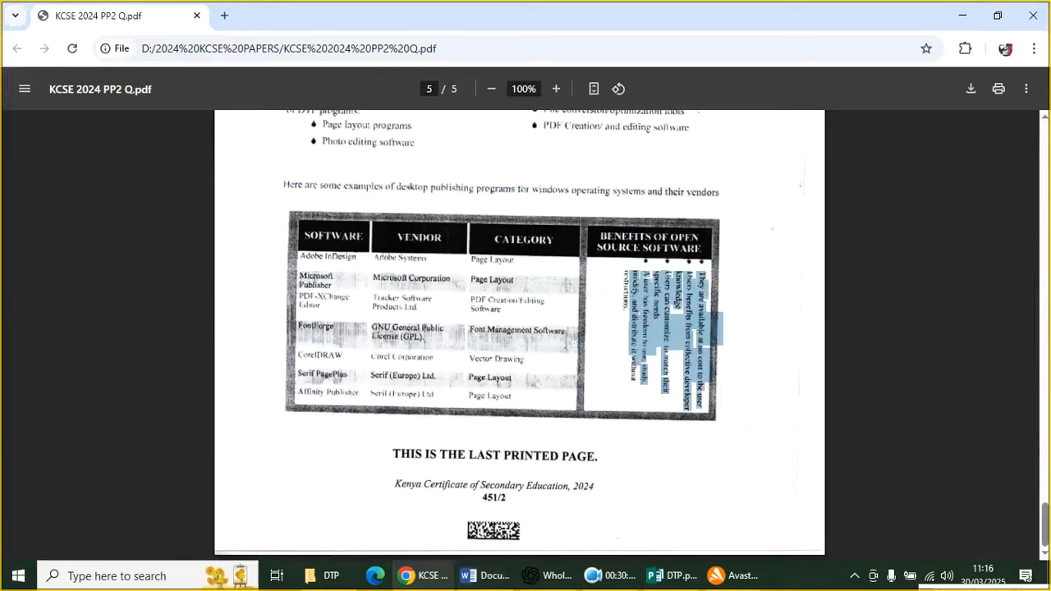
drag(616, 290, 624, 275)
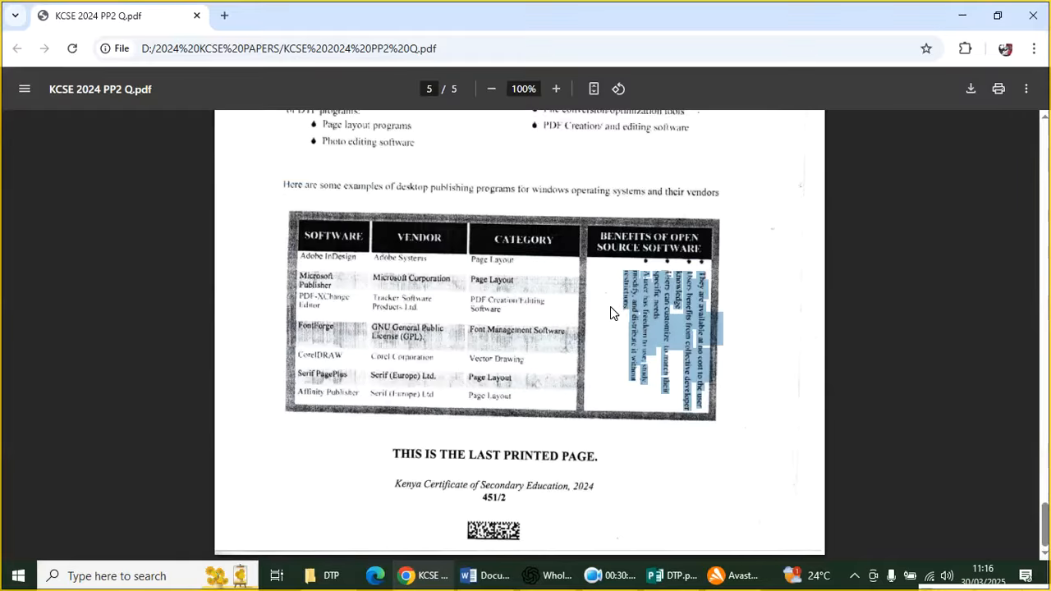
Paste the benefits text into the BENEFIT OF OPEN cell and set its text direction vertical
click(669, 576)
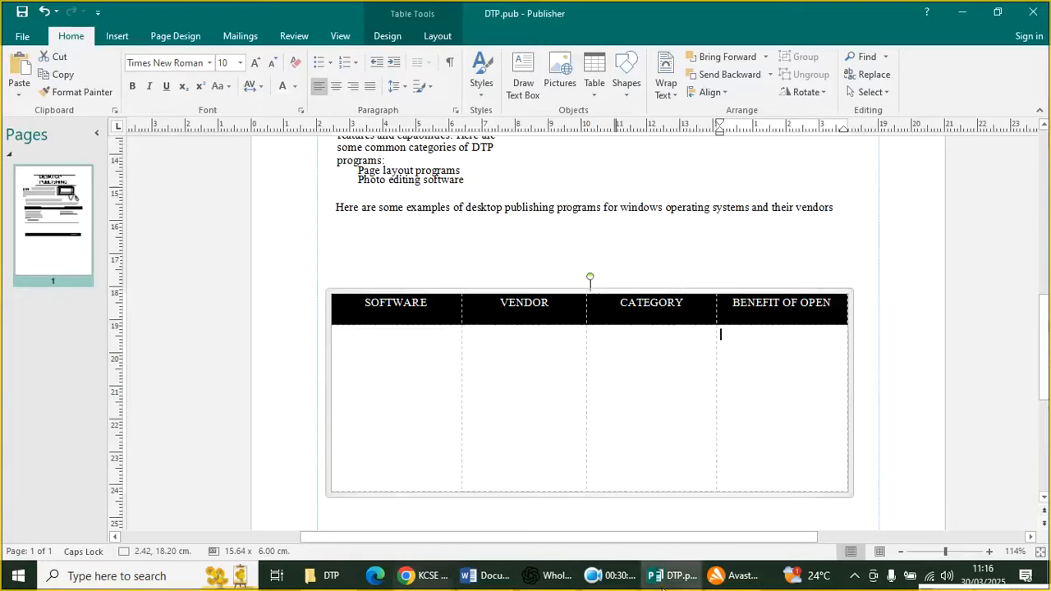
text(They are availabie at no cost to the user Users benefits from collective developer Users knowledge can customize to match their shecific neeck specific needs A user has freedom A user has freedom to use, study. and ditrieiswi modify, and distribute it without restrietions)
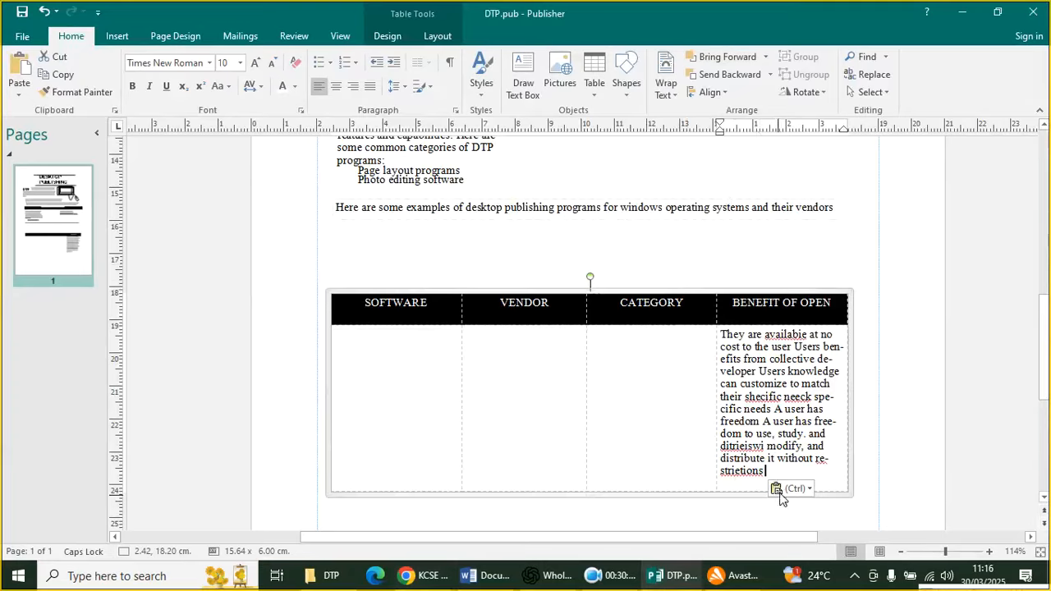
drag(776, 472, 721, 353)
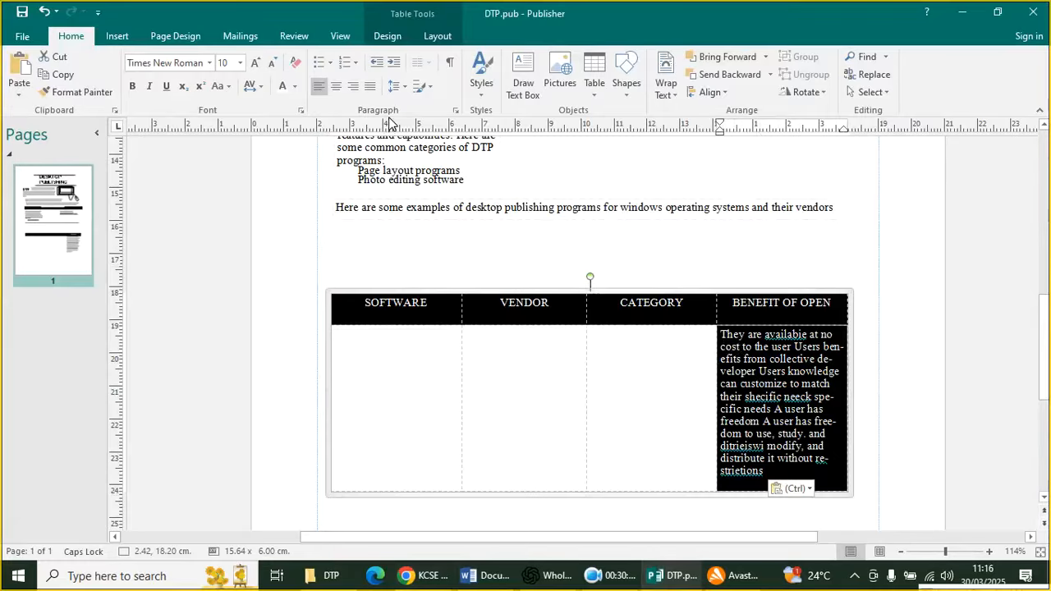
click(451, 35)
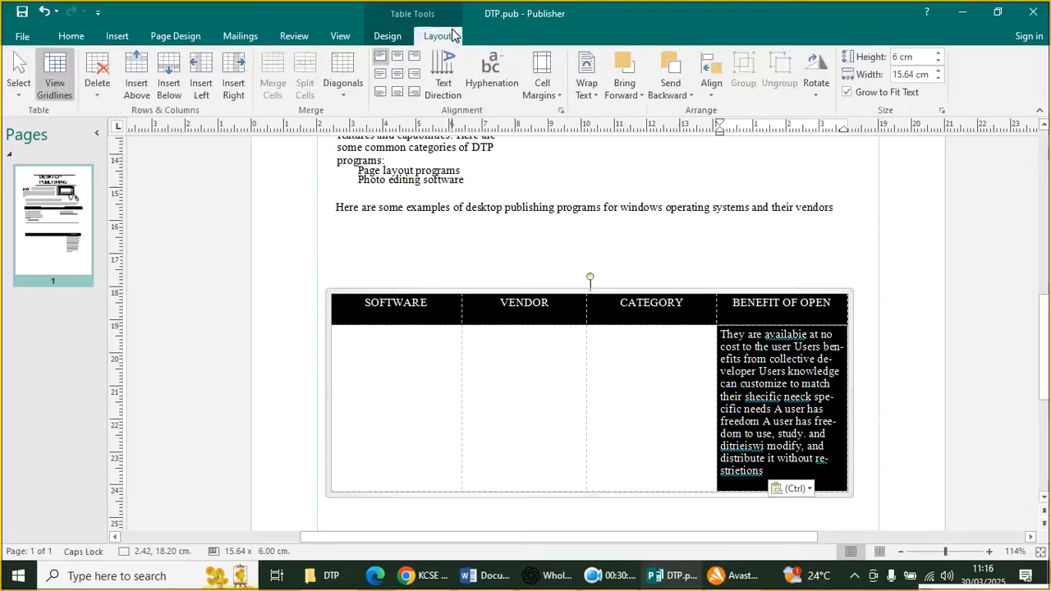
click(444, 72)
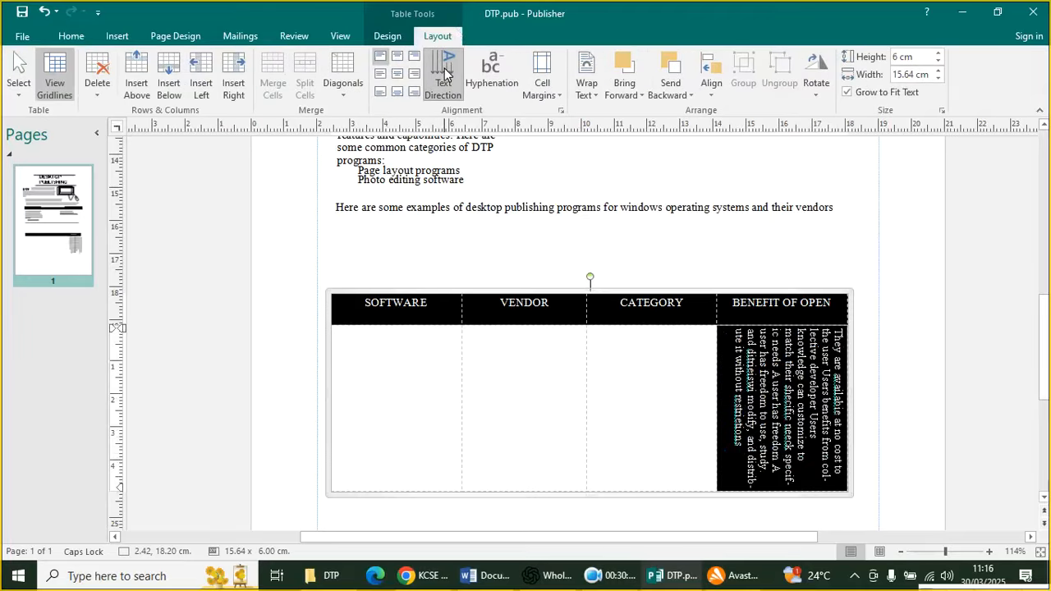
click(885, 359)
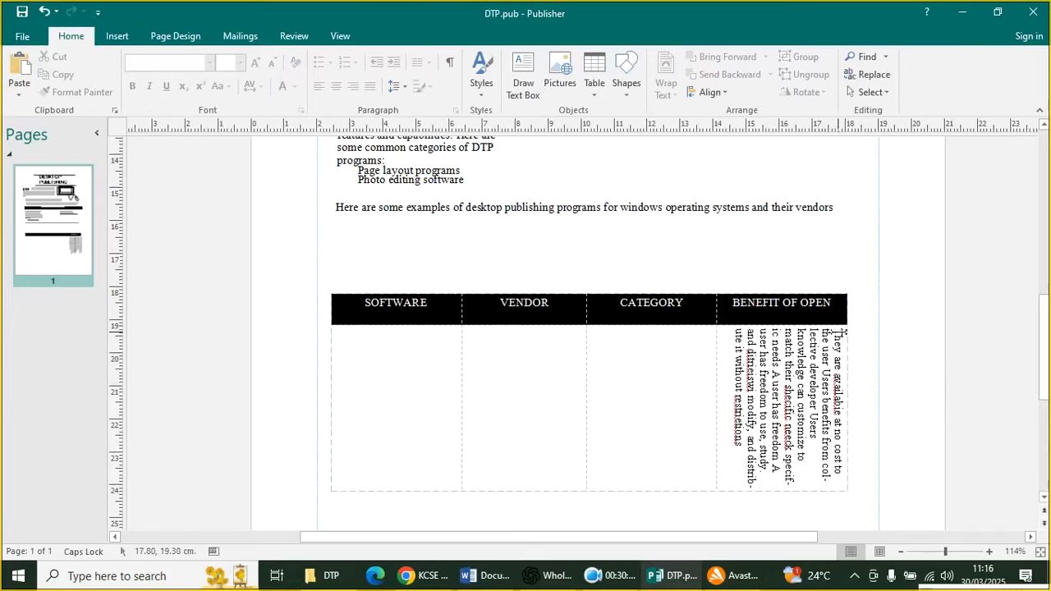
click(45, 12)
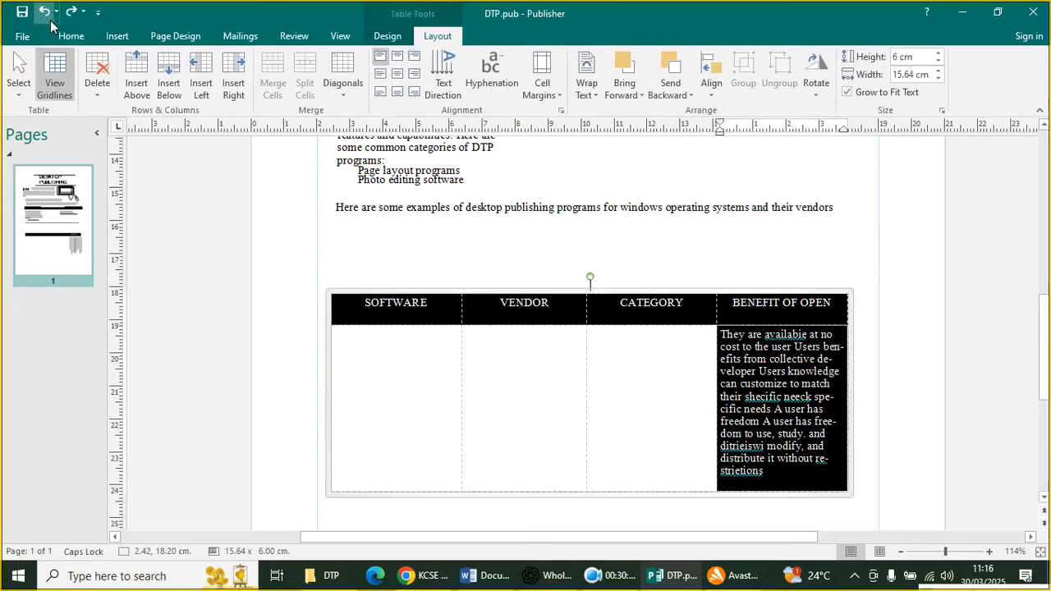
click(442, 88)
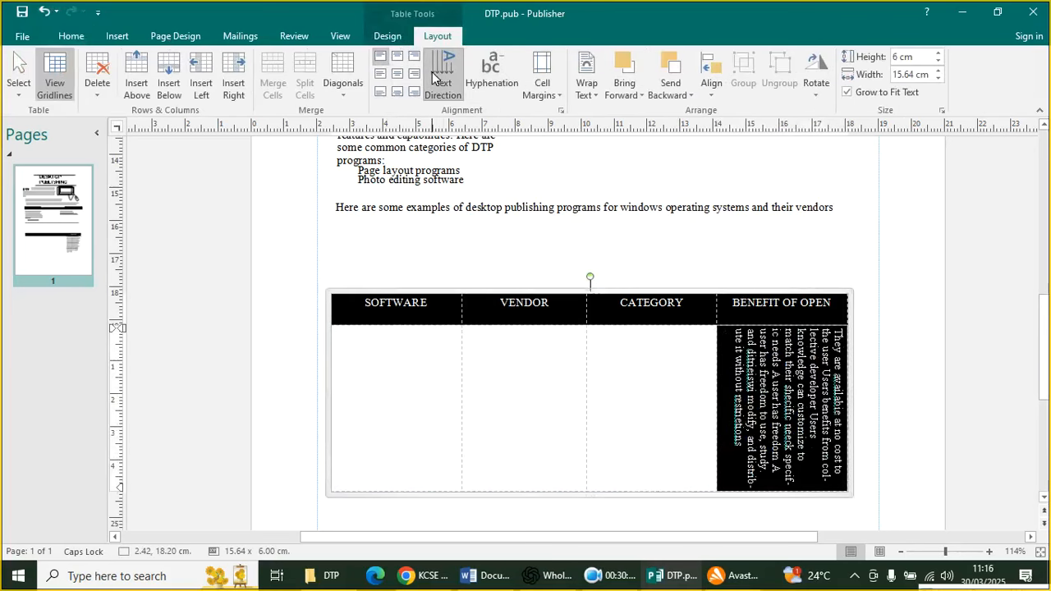
click(72, 35)
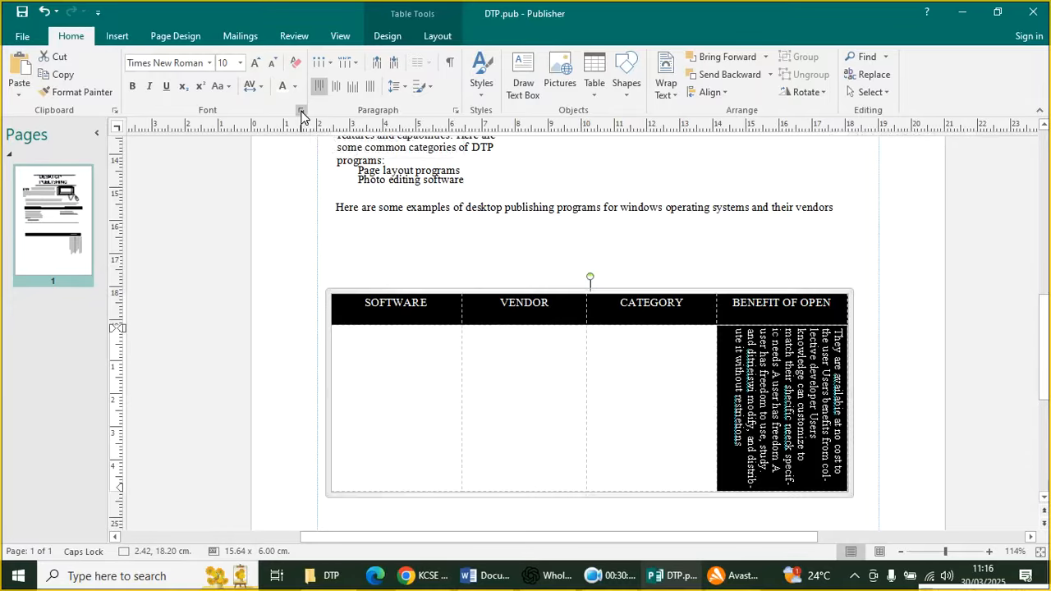
click(330, 65)
click(389, 130)
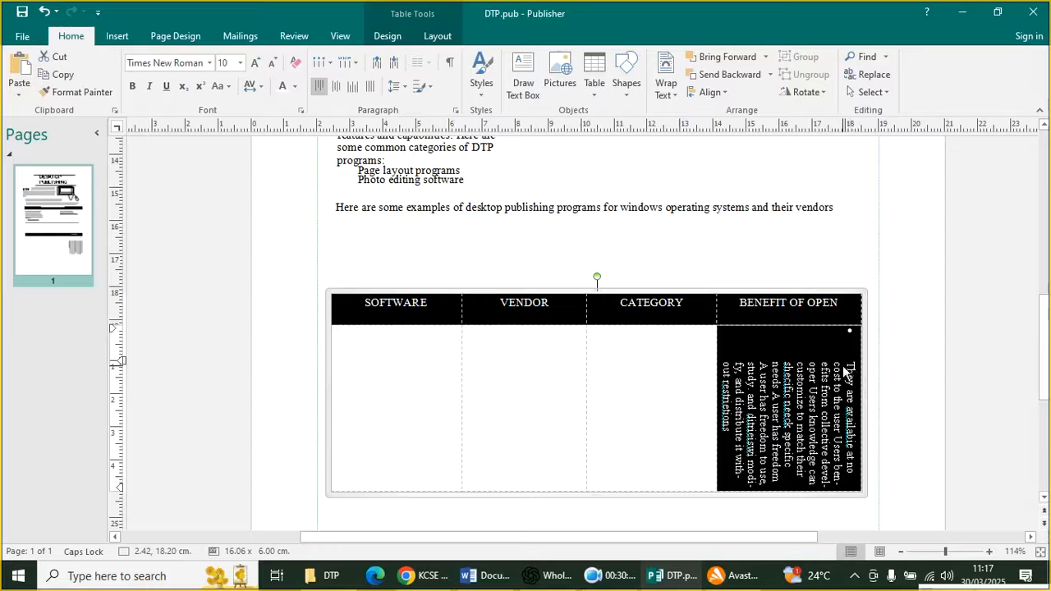
click(330, 64)
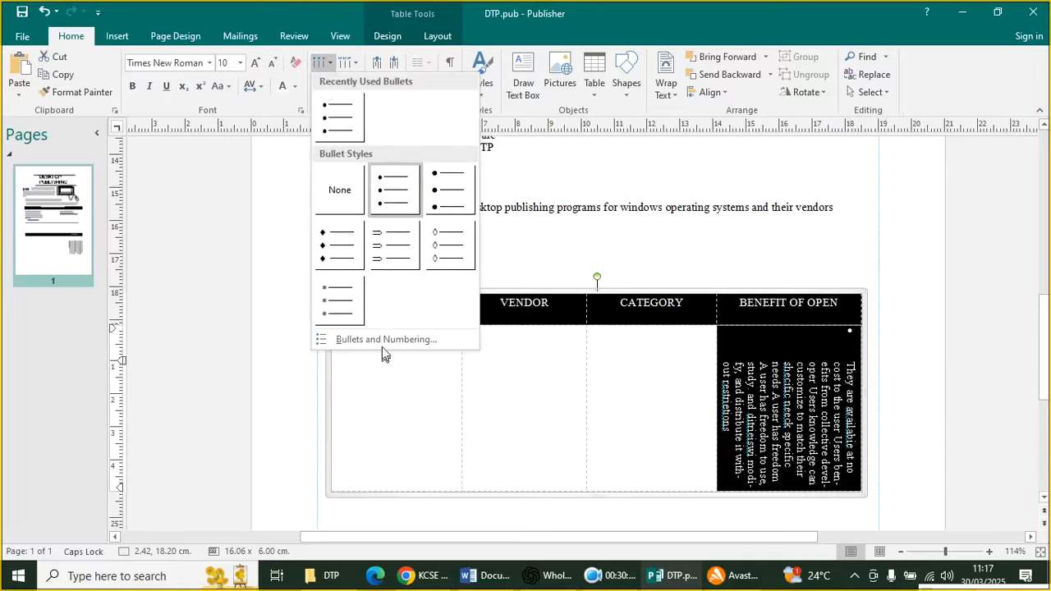
key(Escape)
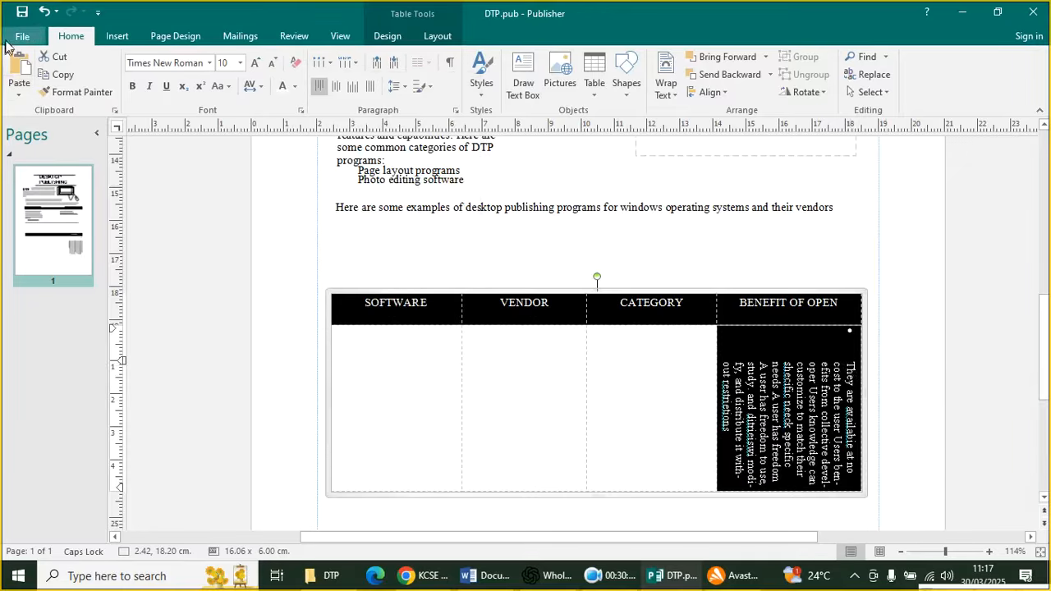
click(44, 12)
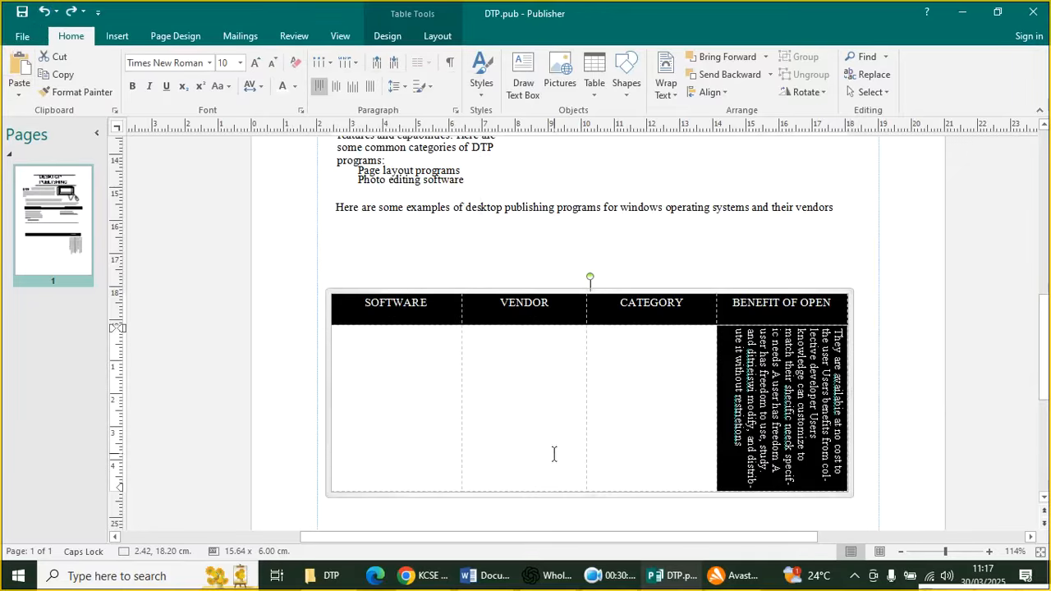
Review the page from title down to the table, then return to the KCSE 2024 PP2 question PDF
scroll(528, 403, up, 9)
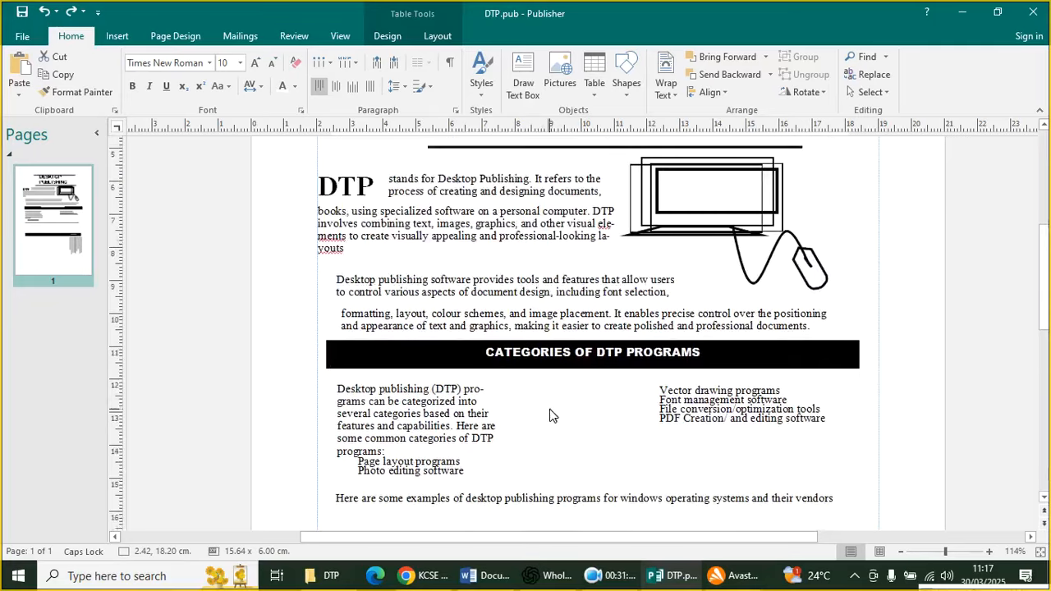
scroll(542, 429, up, 2)
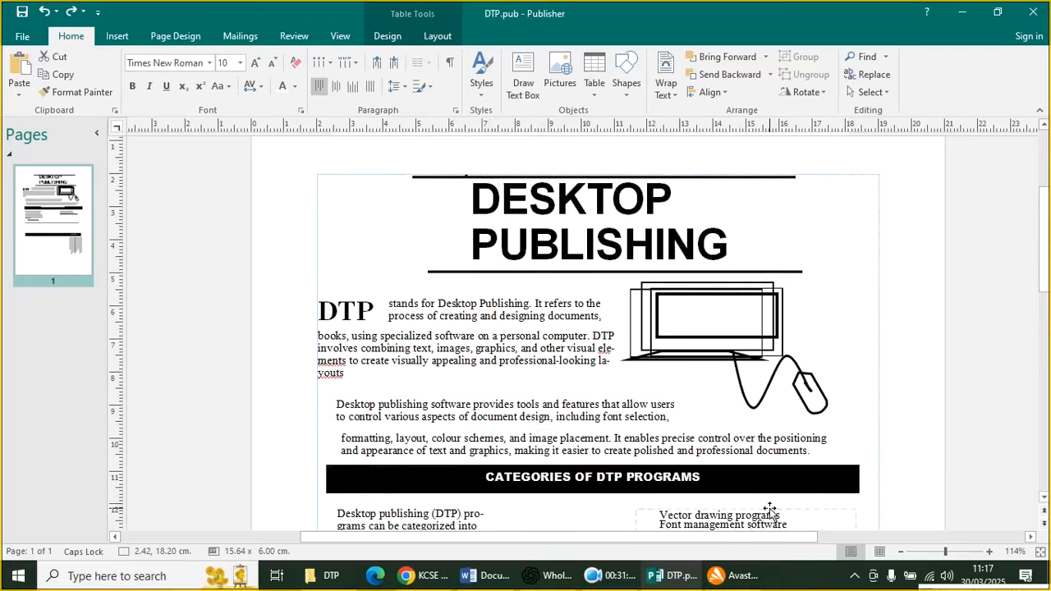
scroll(764, 516, down, 12)
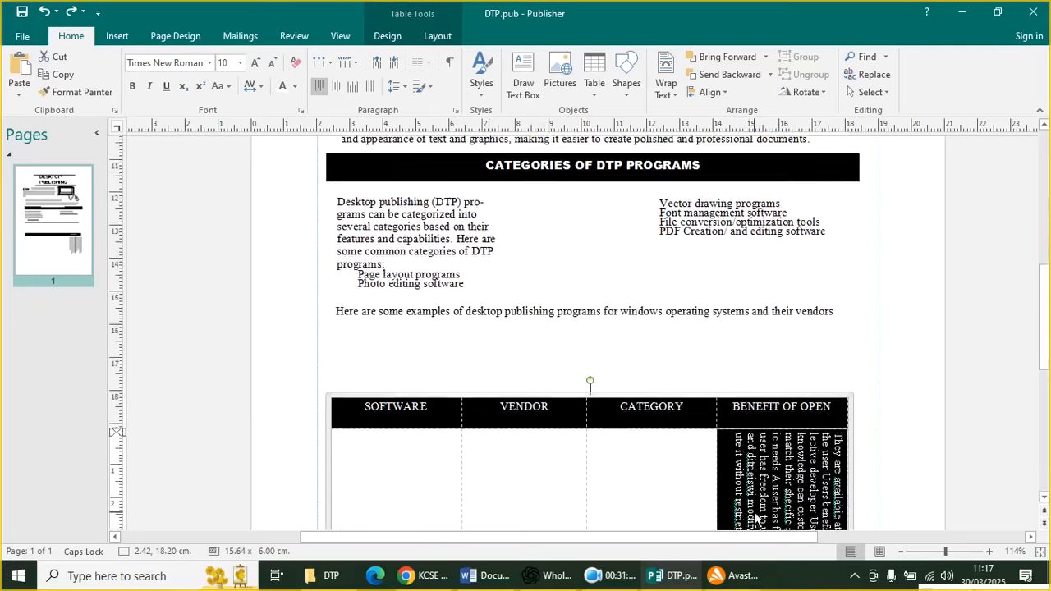
click(406, 576)
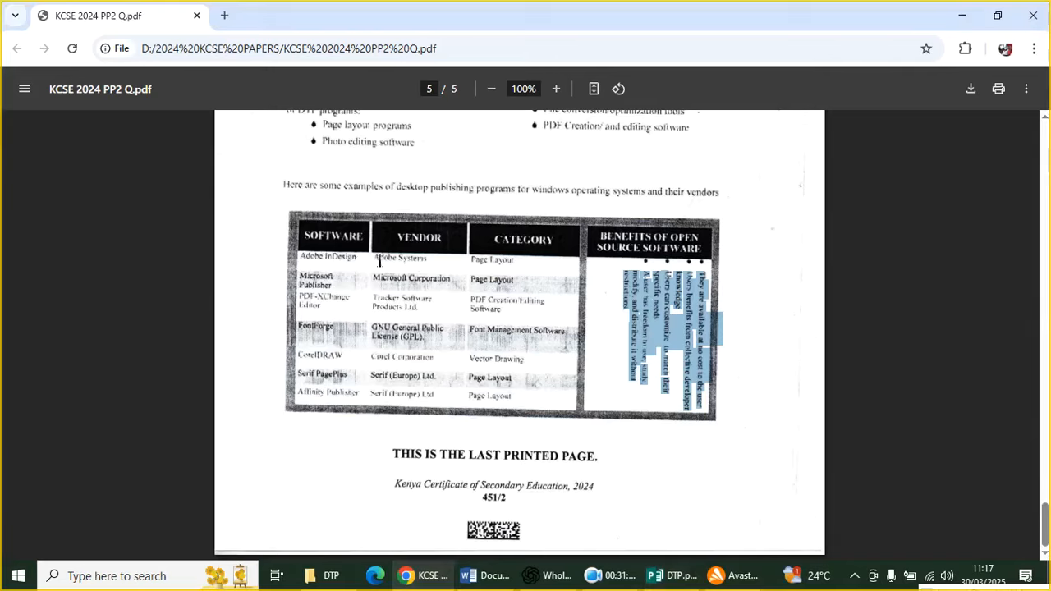
Back in DTP.pub, draw a text box in the first cell under the SOFTWARE column
click(672, 576)
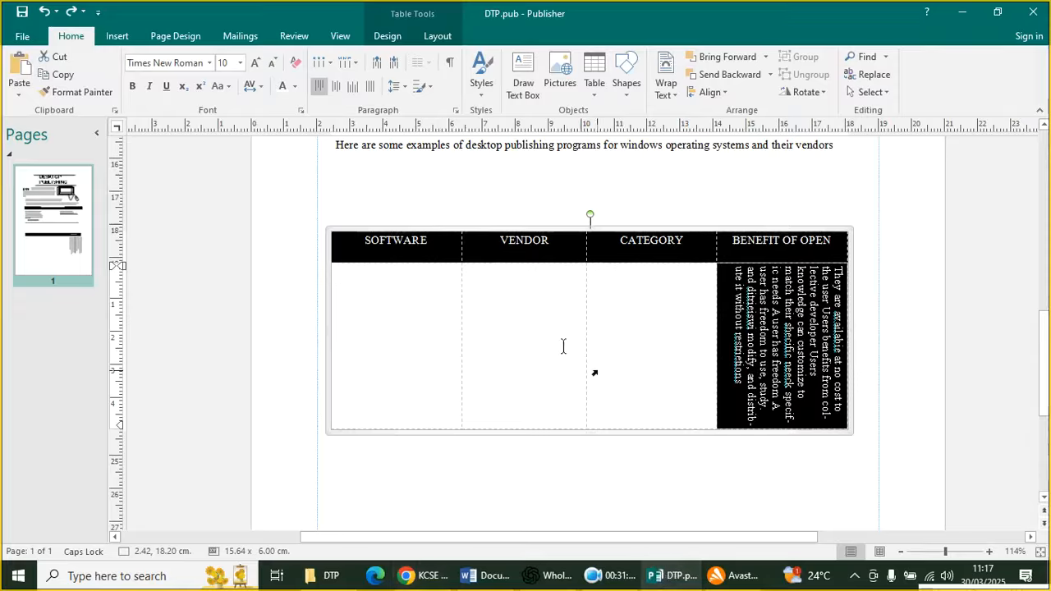
click(116, 36)
click(205, 82)
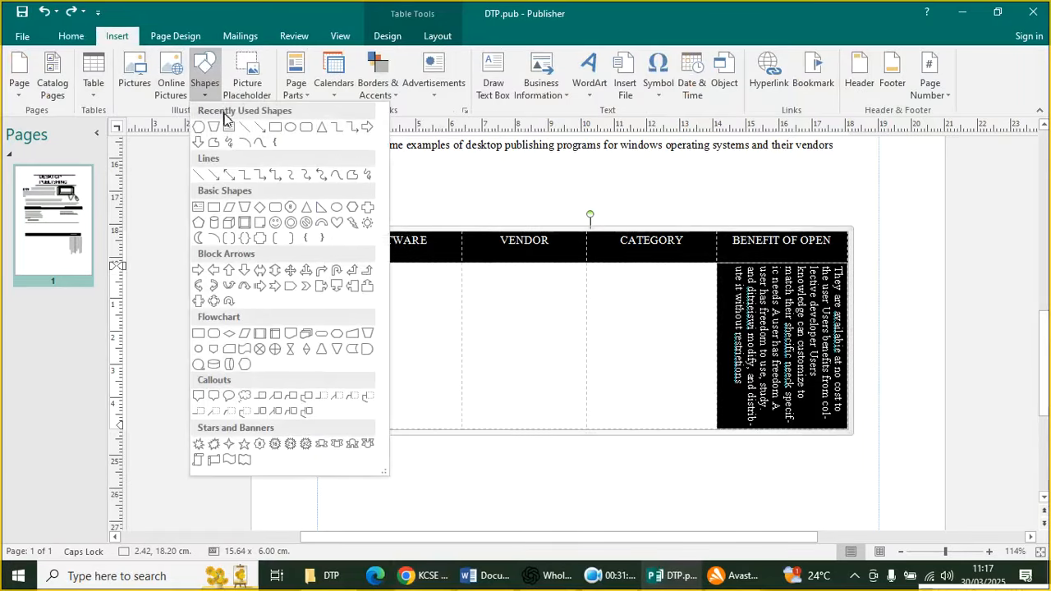
click(229, 127)
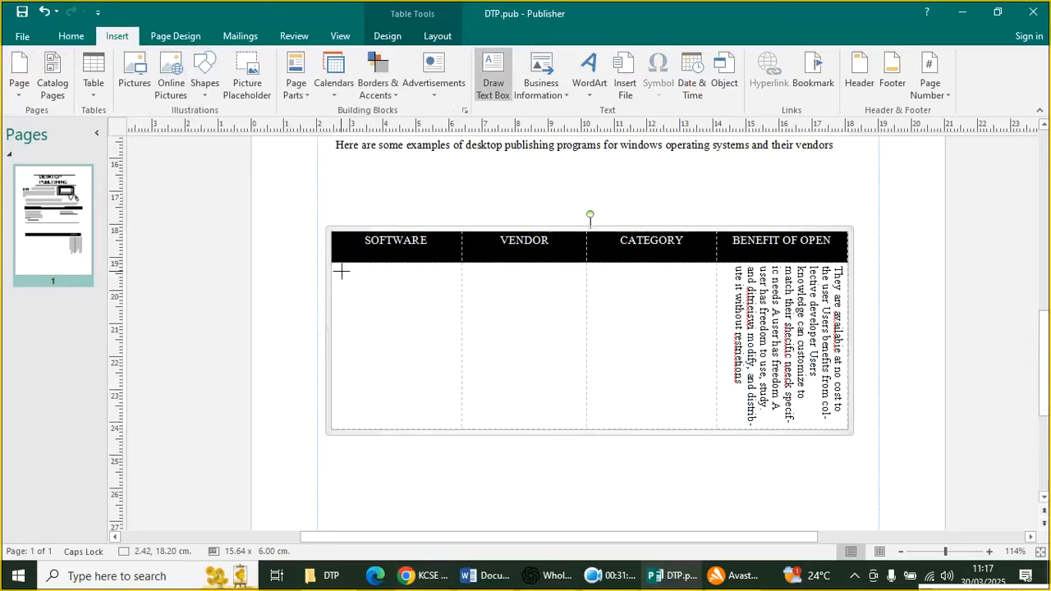
mouse_move(337, 265)
mouse_down()
mouse_move(404, 301)
mouse_move(462, 287)
mouse_move(452, 284)
mouse_up()
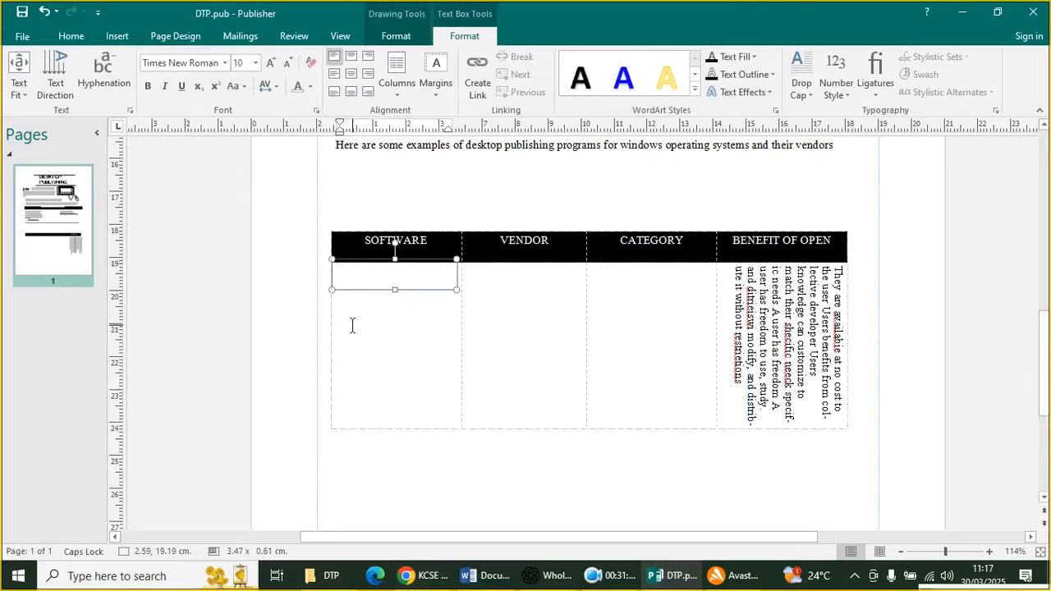
Type "Adobe InDesign" into the new SOFTWARE text box
key(Caps_Lock)
text(a)
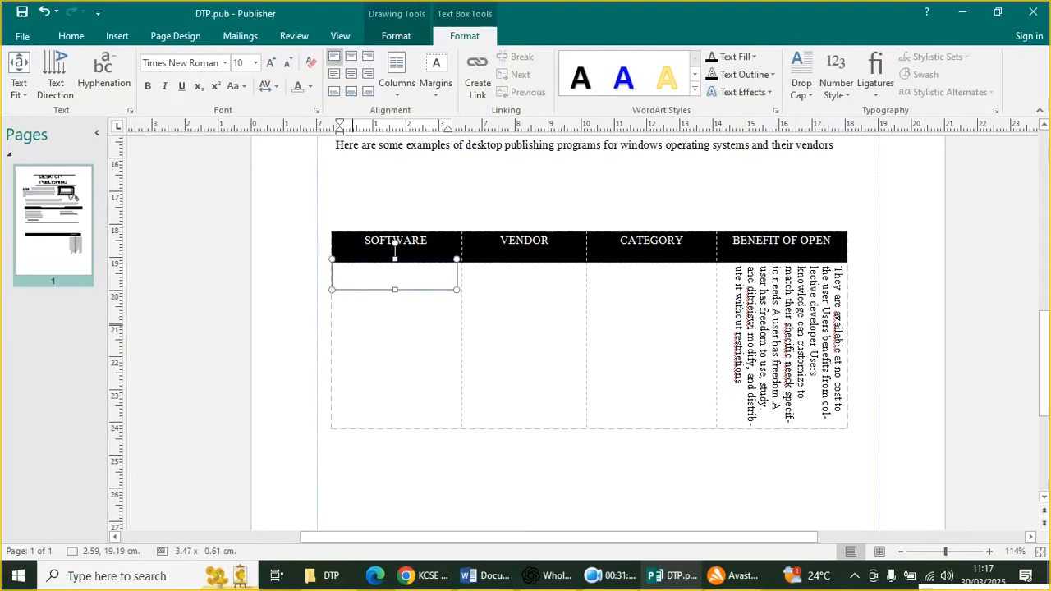
key(Caps_Lock)
key(Caps_Lock)
text(e)
scroll(526, 329, up, 7)
click(439, 575)
scroll(338, 214, up, 1)
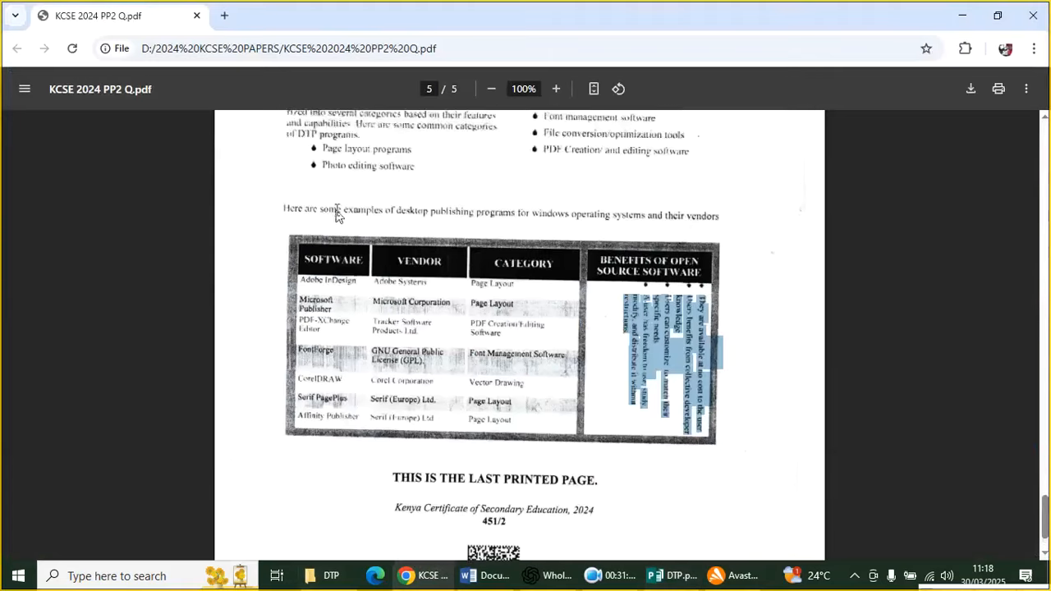
scroll(336, 215, up, 12)
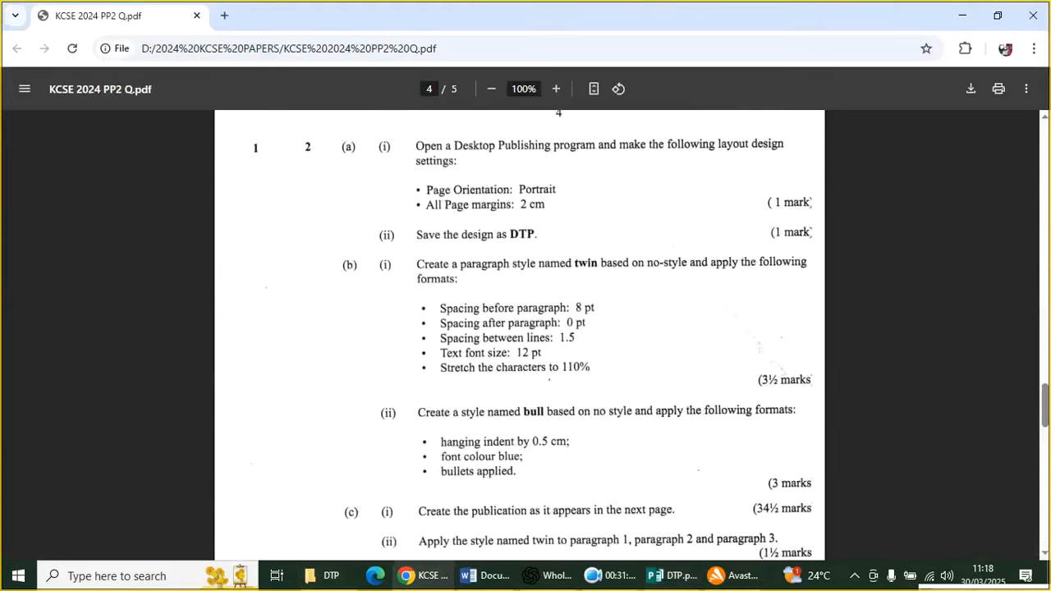
scroll(544, 230, down, 2)
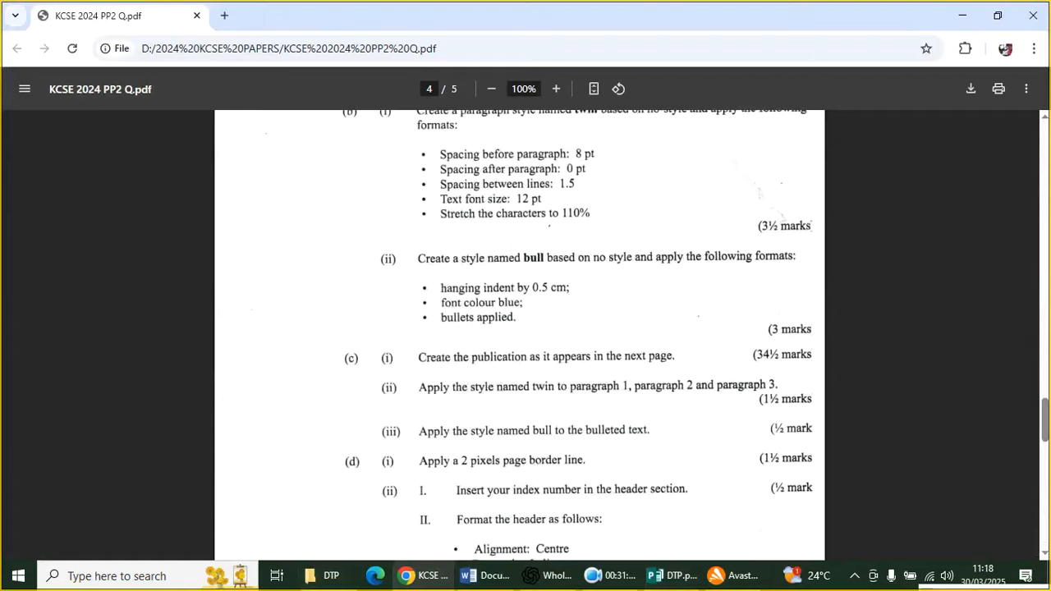
scroll(697, 219, down, 1)
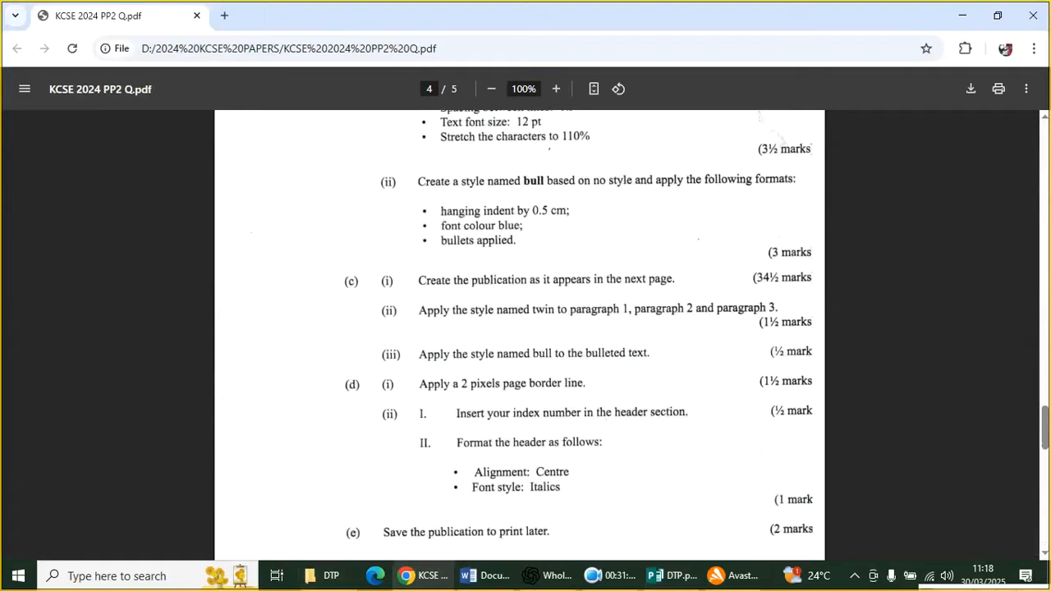
click(672, 574)
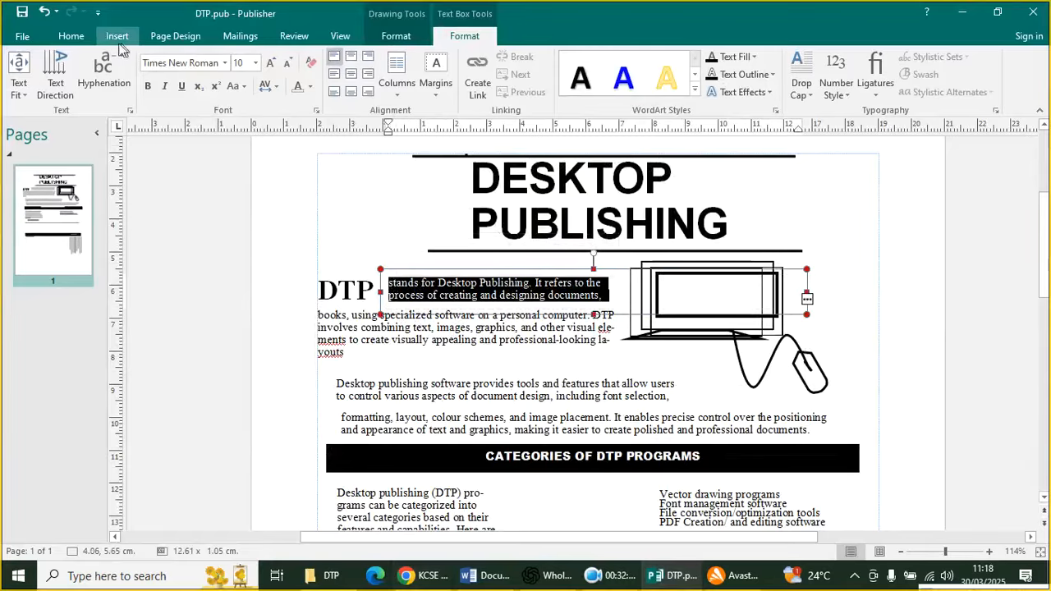
click(70, 37)
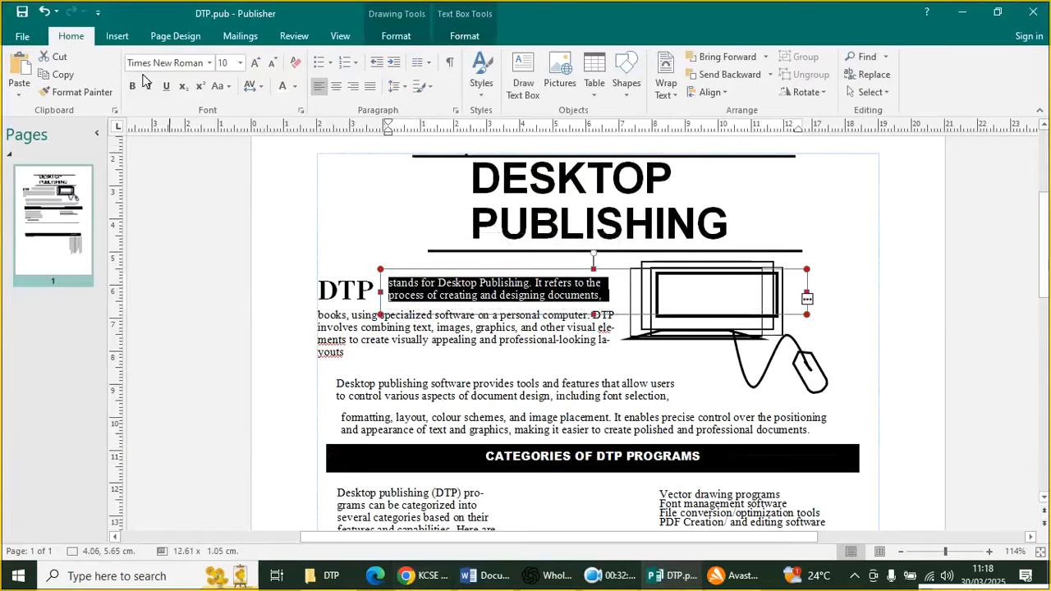
click(481, 94)
click(534, 176)
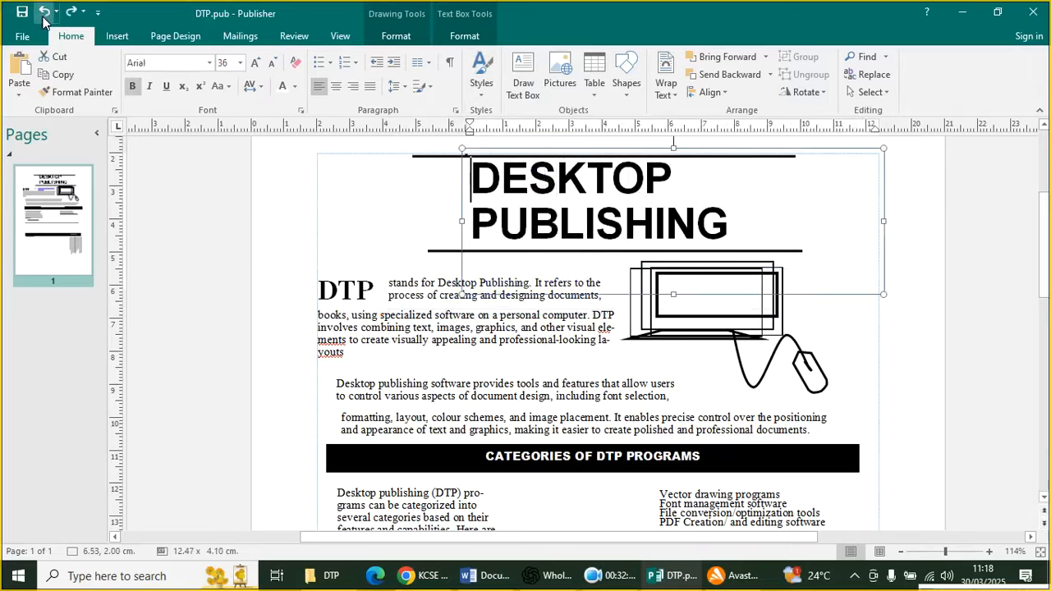
click(496, 327)
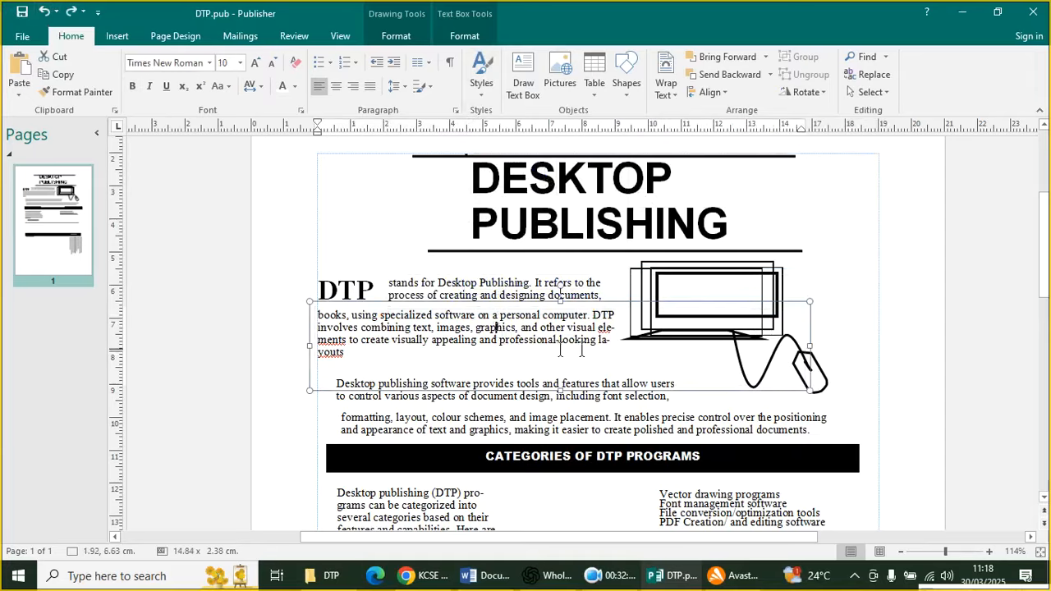
drag(353, 352, 313, 317)
click(372, 301)
click(482, 82)
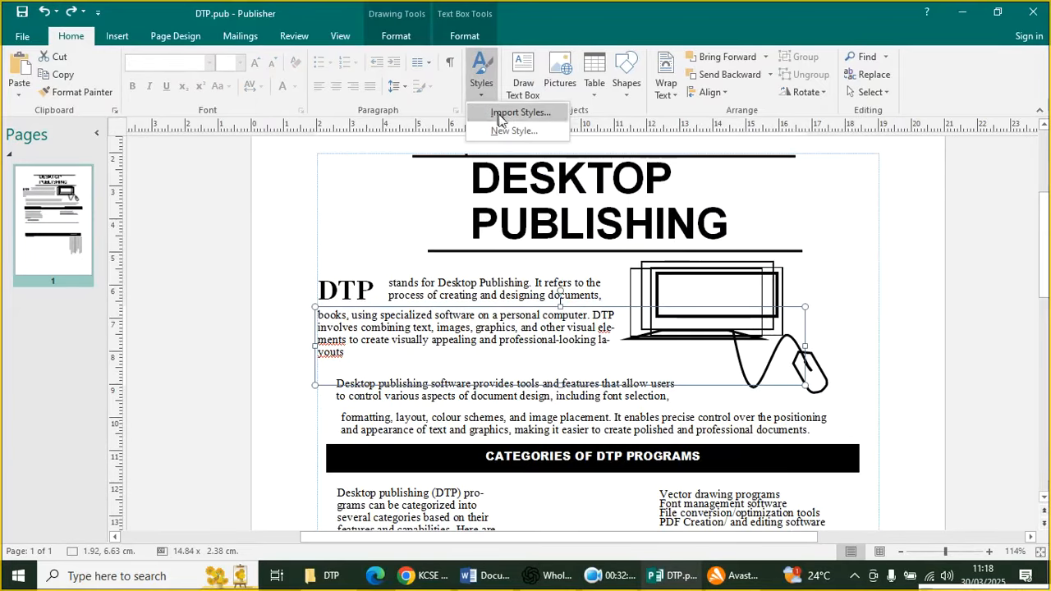
click(386, 374)
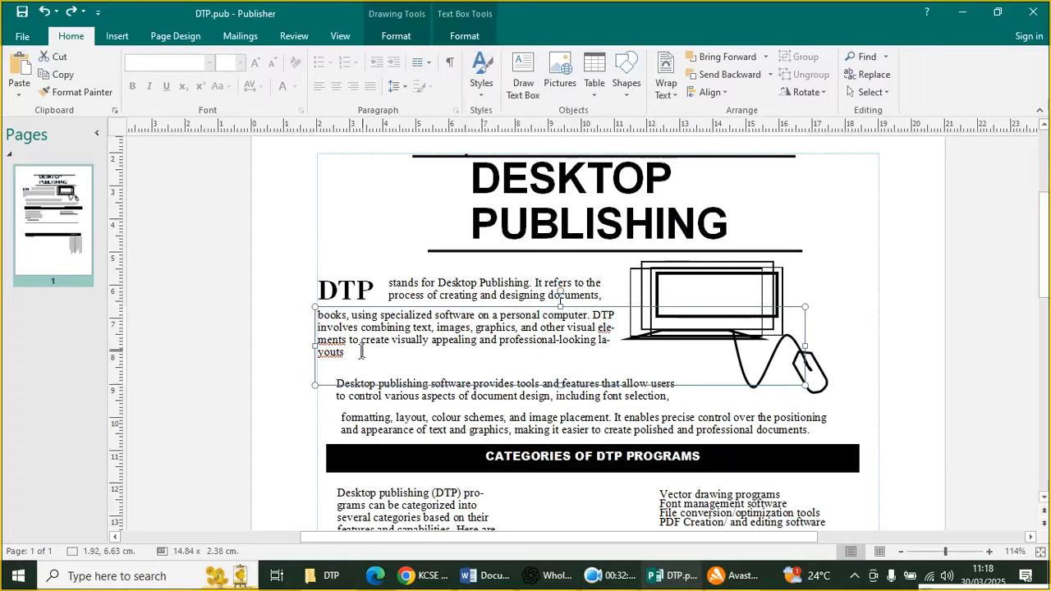
click(356, 362)
drag(355, 361, 321, 308)
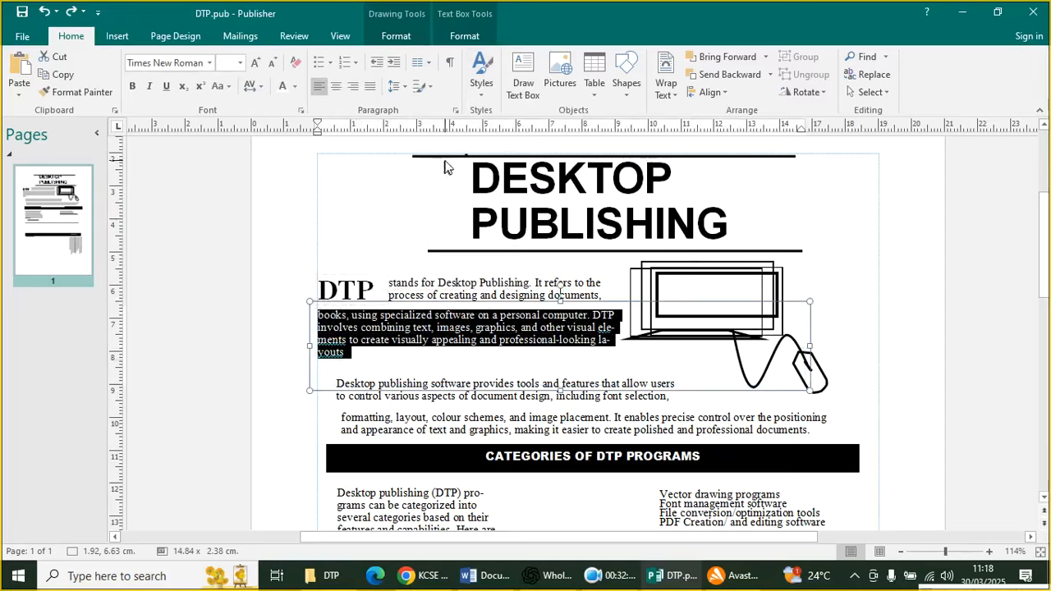
click(481, 97)
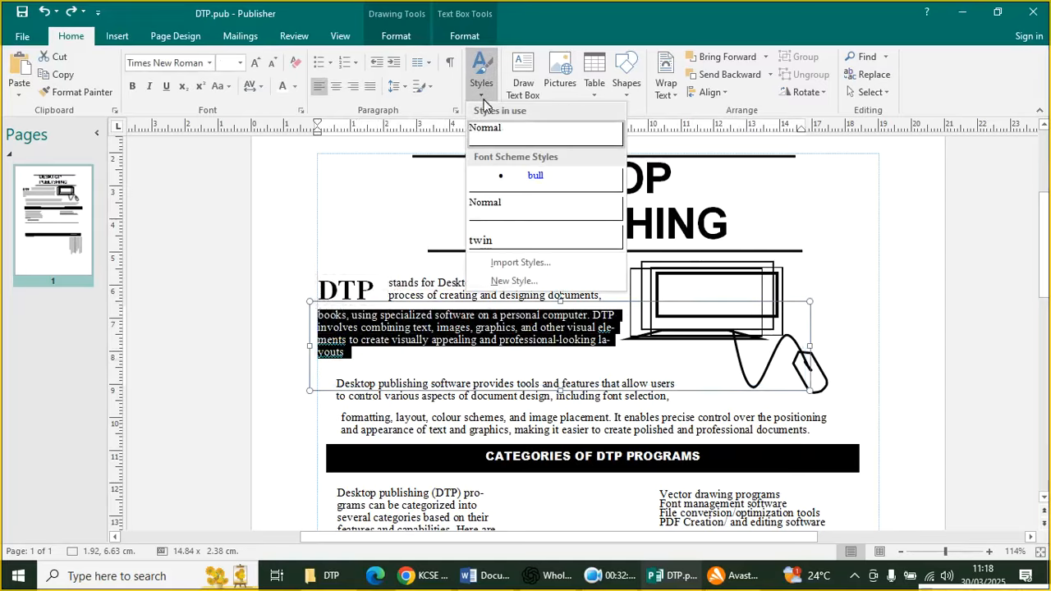
click(514, 239)
click(513, 229)
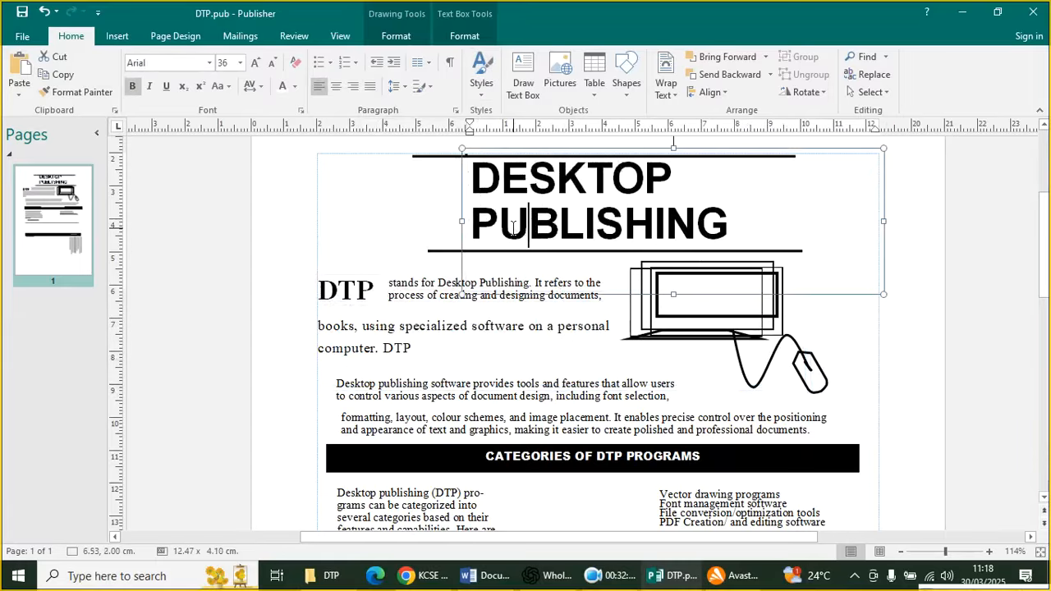
click(44, 15)
scroll(568, 482, down, 4)
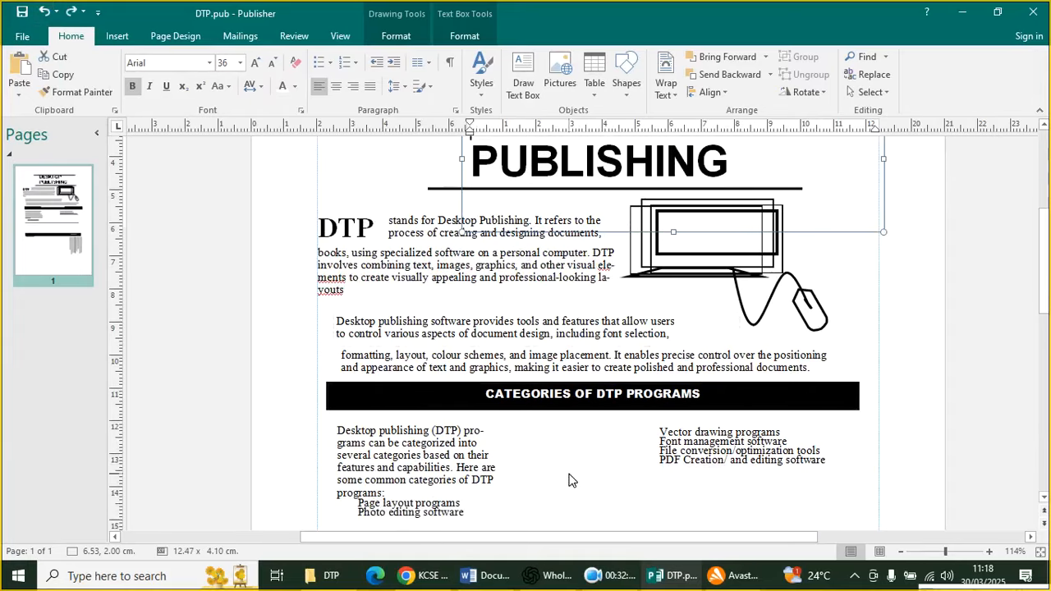
scroll(585, 481, down, 3)
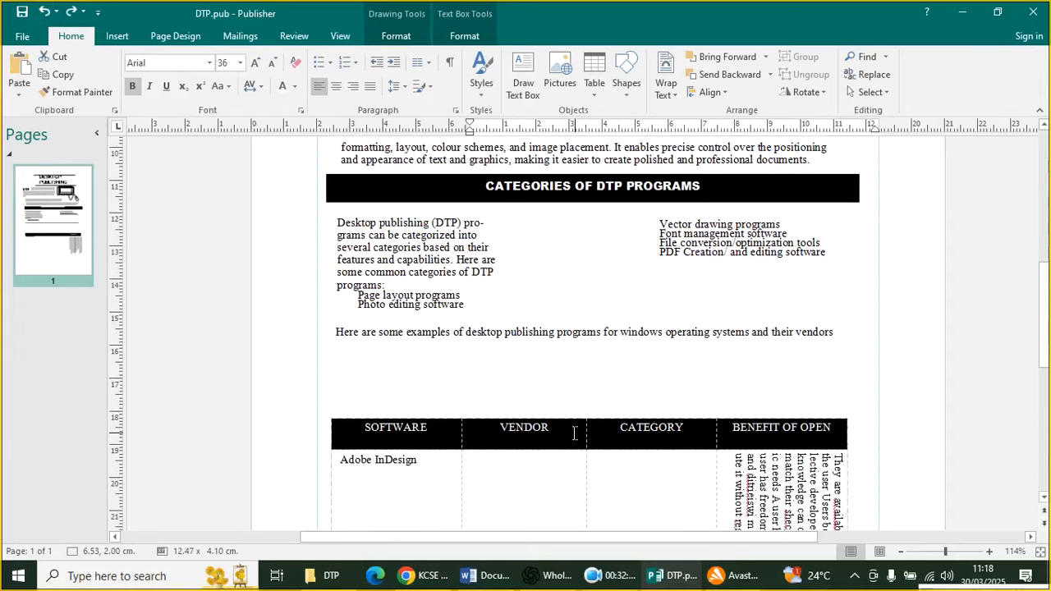
scroll(666, 379, up, 7)
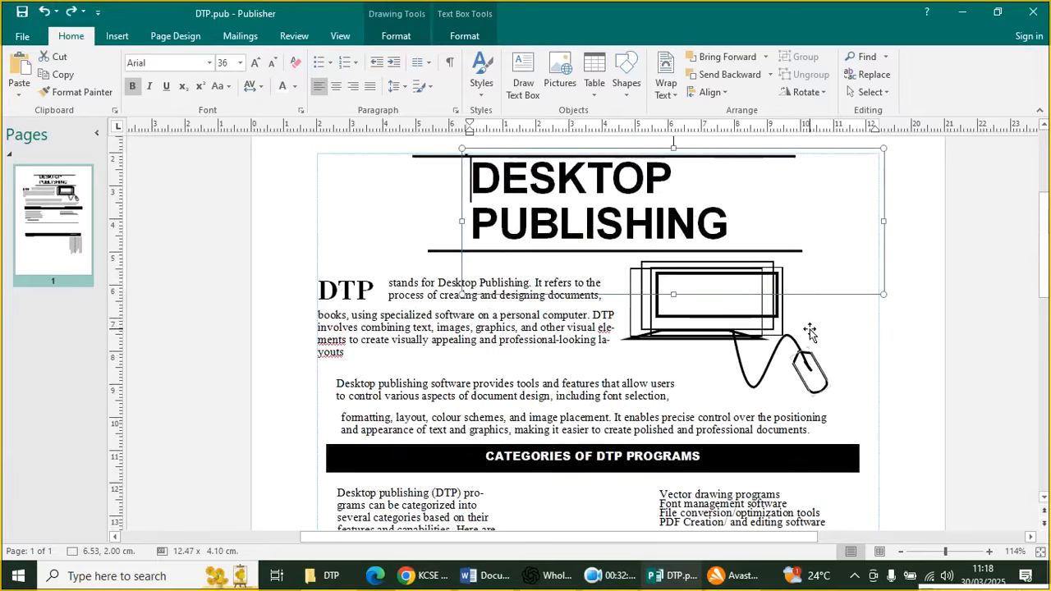
click(900, 352)
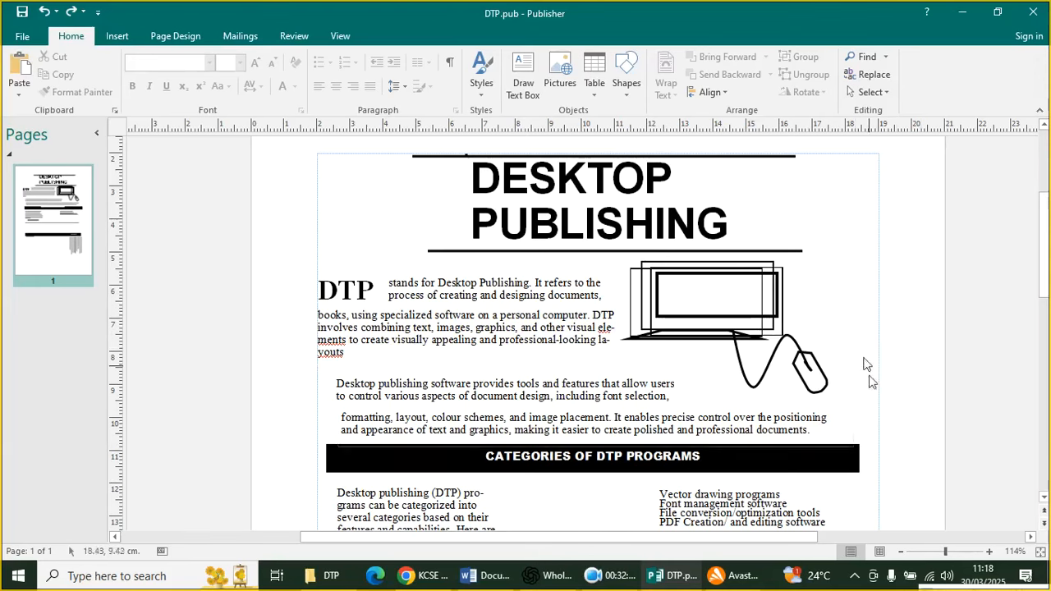
scroll(650, 345, down, 1)
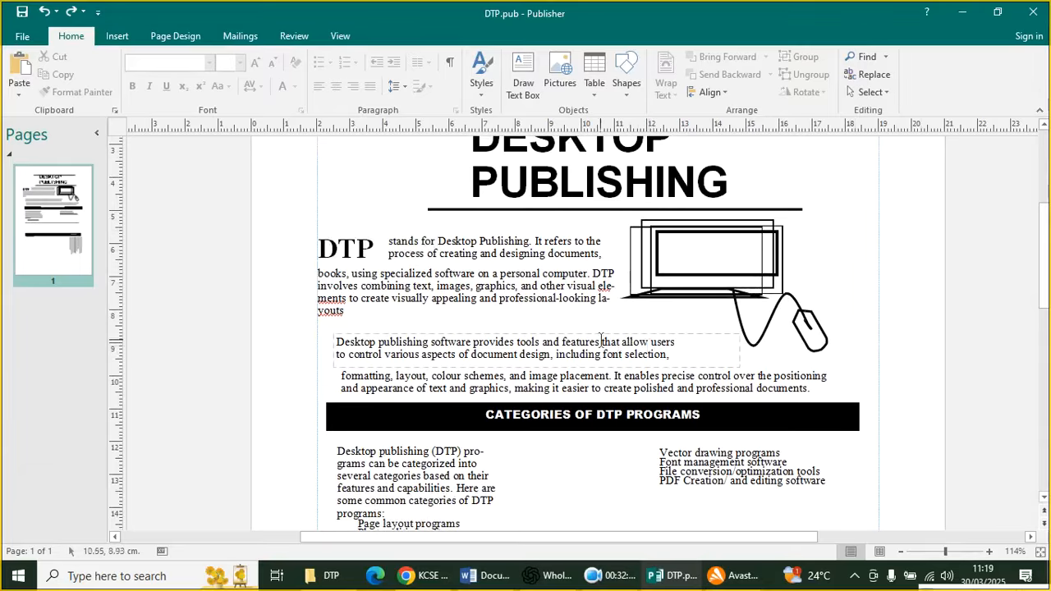
scroll(601, 341, down, 2)
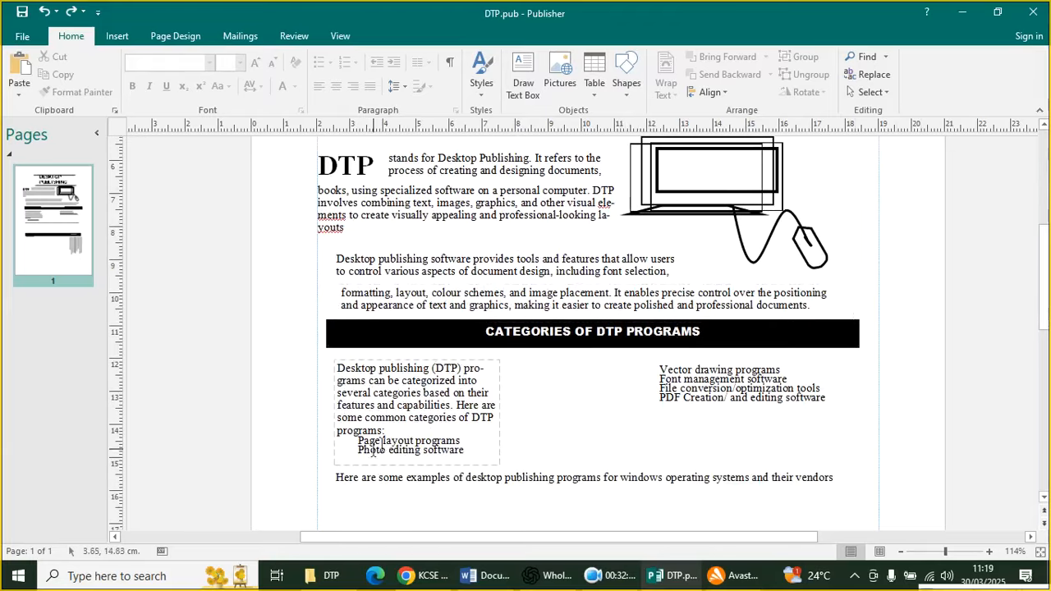
scroll(573, 428, up, 1)
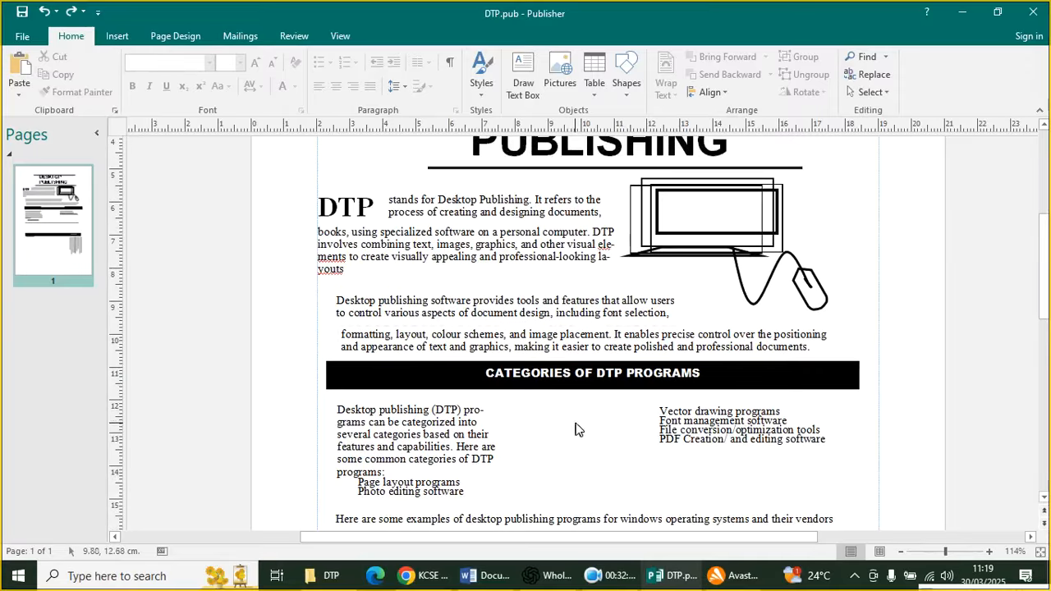
click(518, 314)
click(505, 244)
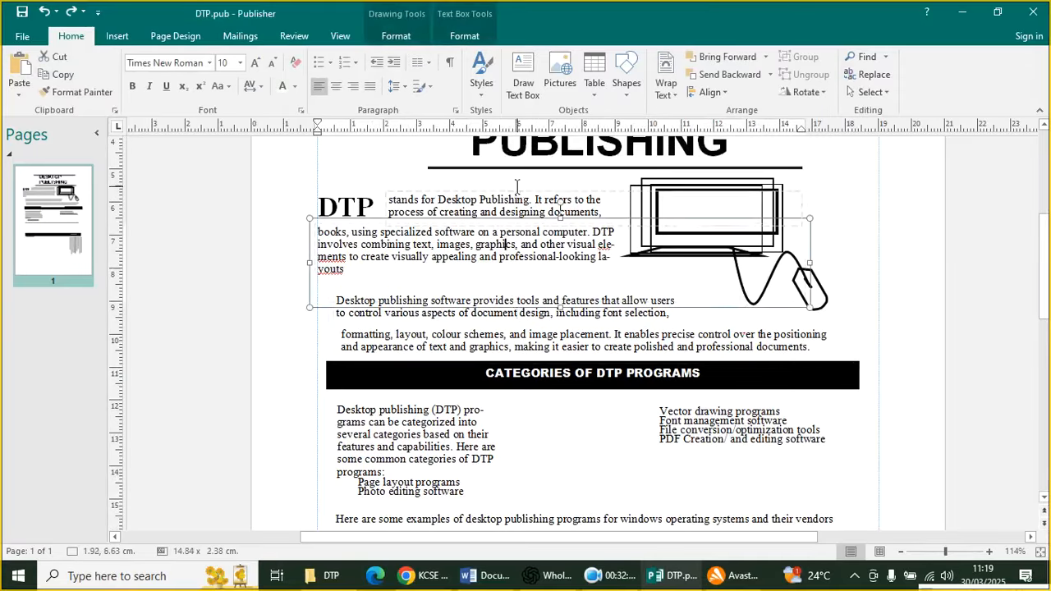
click(516, 191)
scroll(674, 188, up, 4)
scroll(554, 402, down, 3)
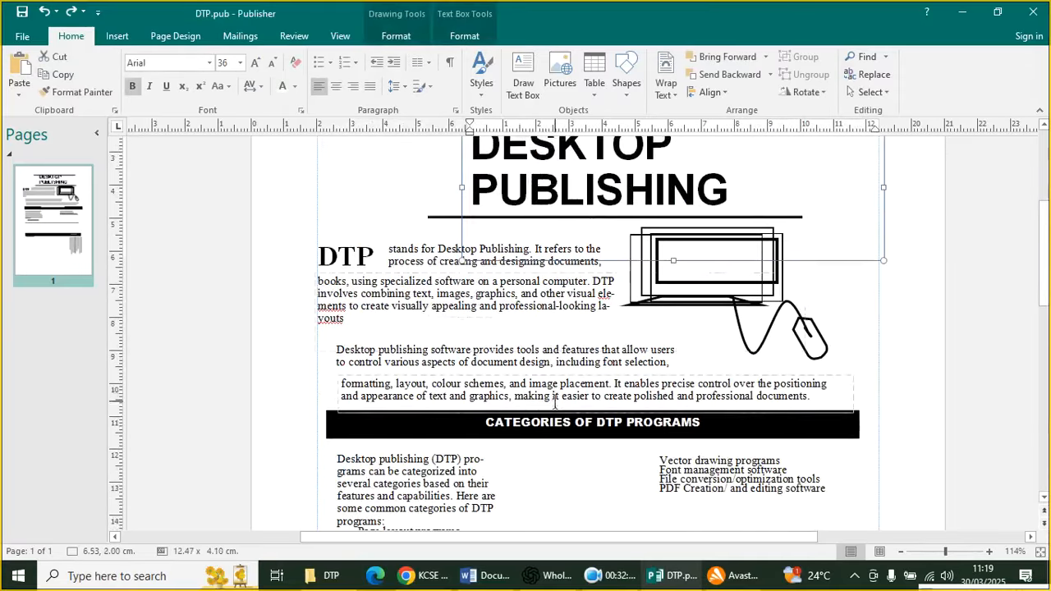
scroll(555, 402, down, 3)
click(873, 407)
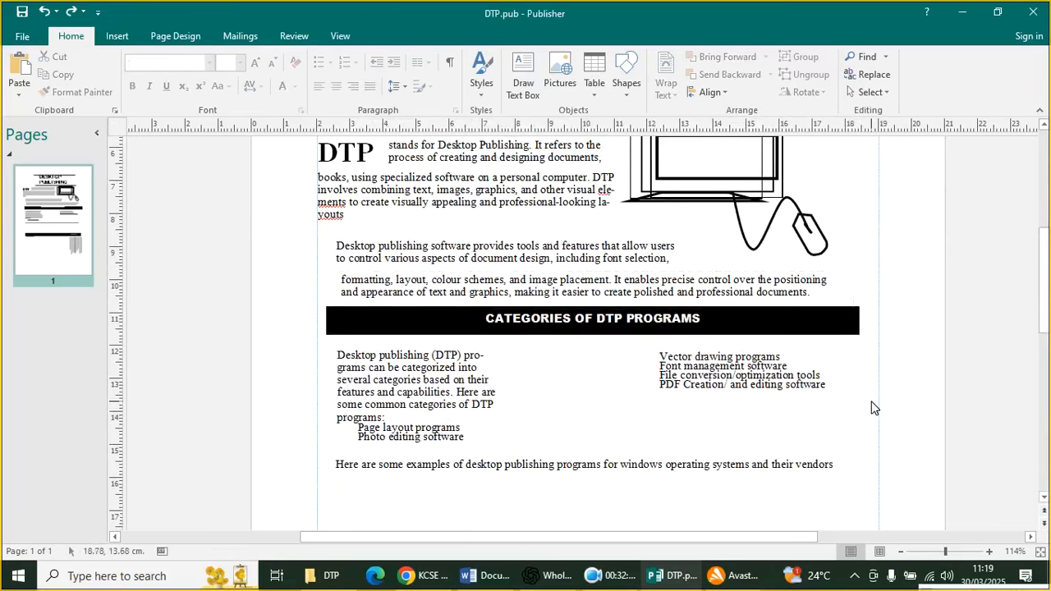
scroll(680, 409, down, 1)
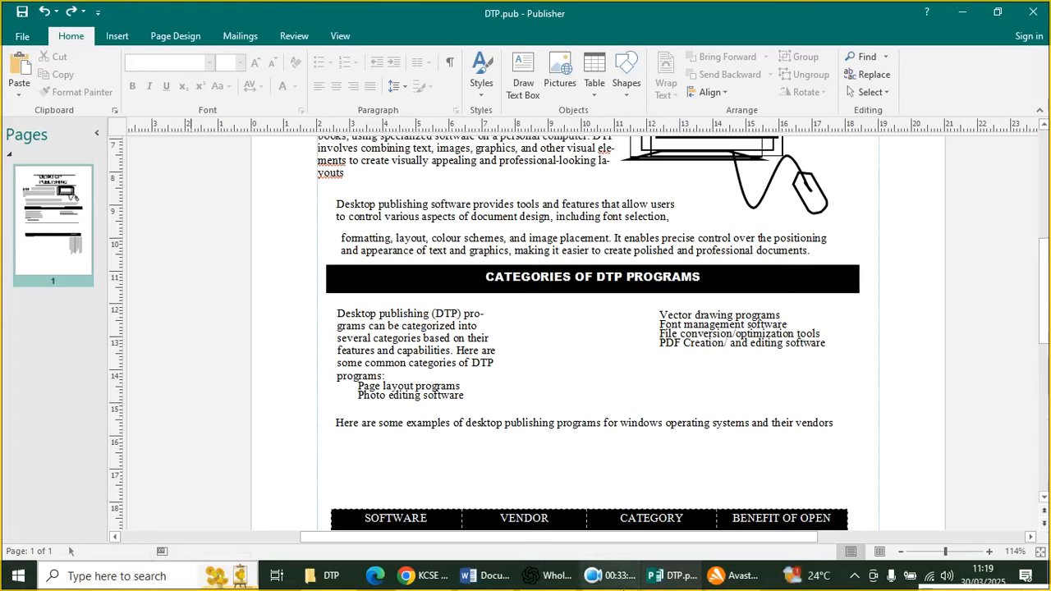
click(610, 563)
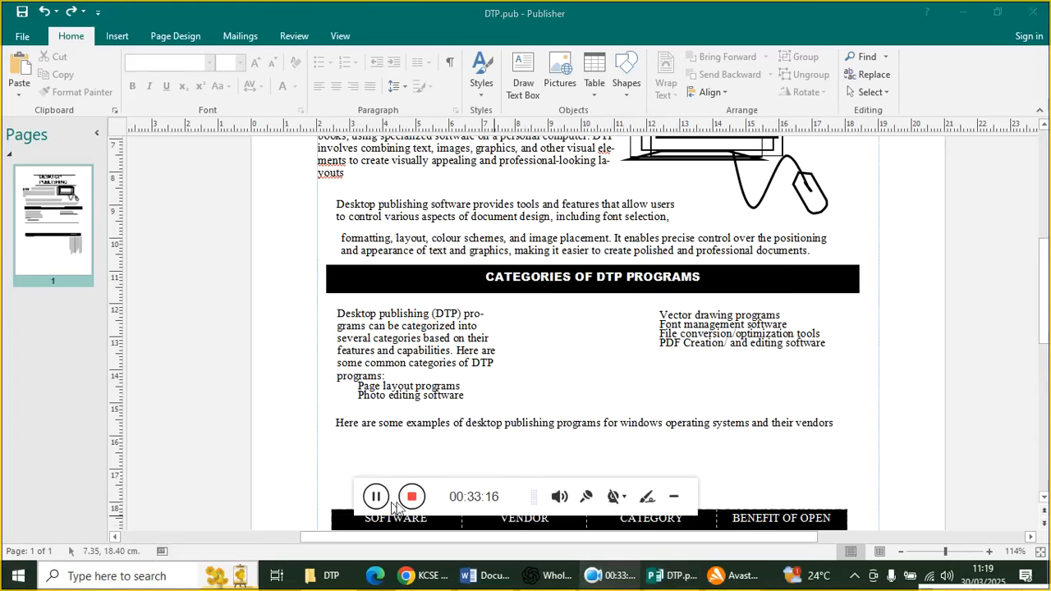